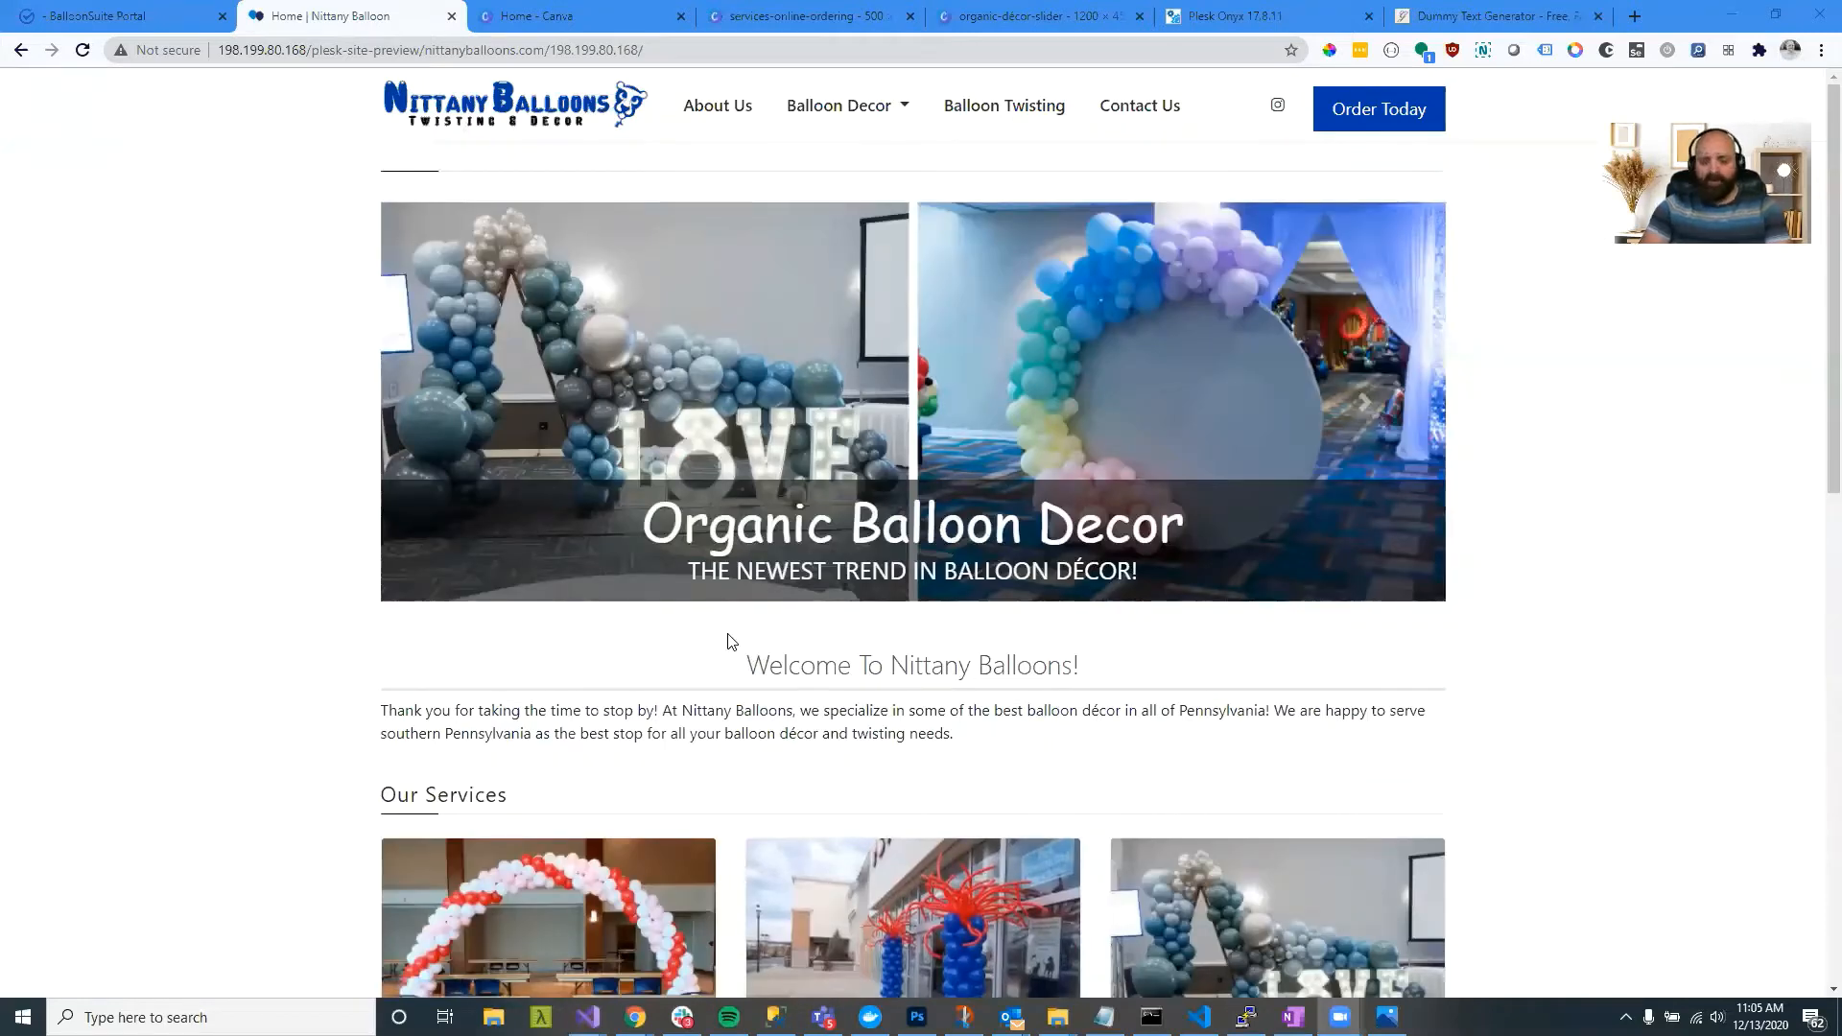
Step: Open the Balloon Arches page of the Nittany Balloons site preview to view its current content
scroll(732, 641, down, 1)
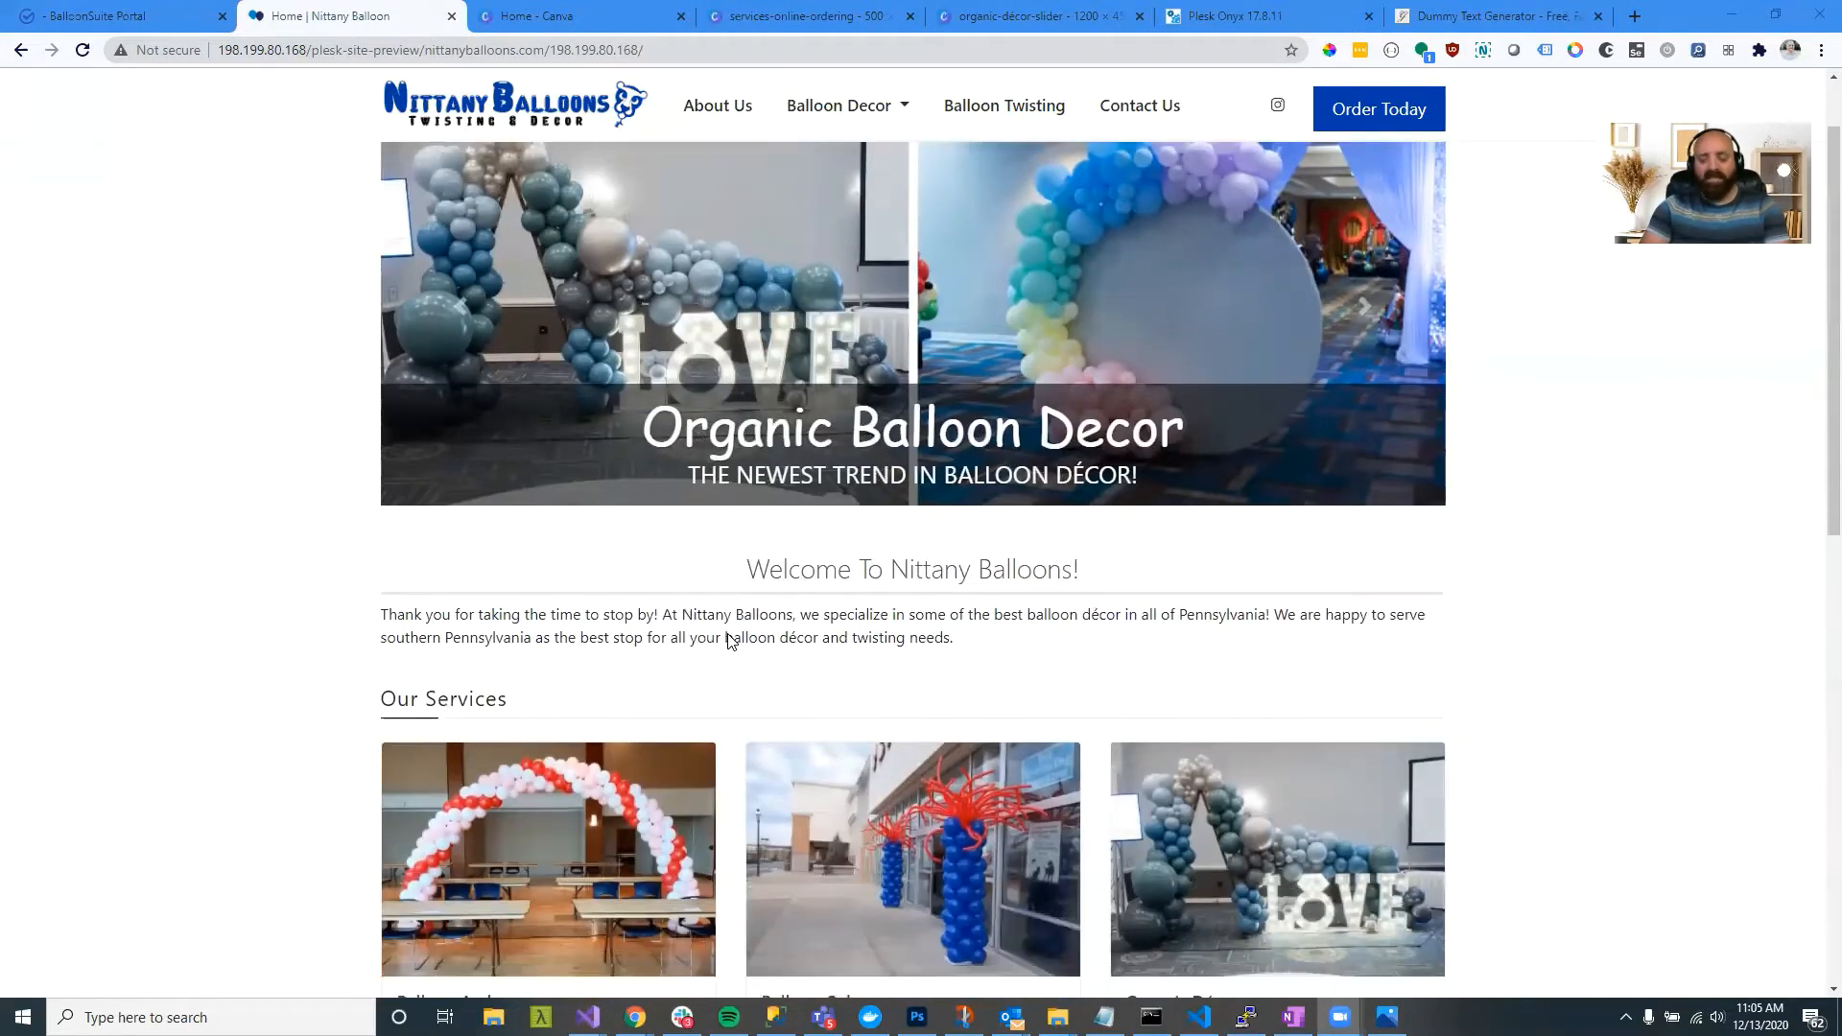
scroll(732, 641, up, 1)
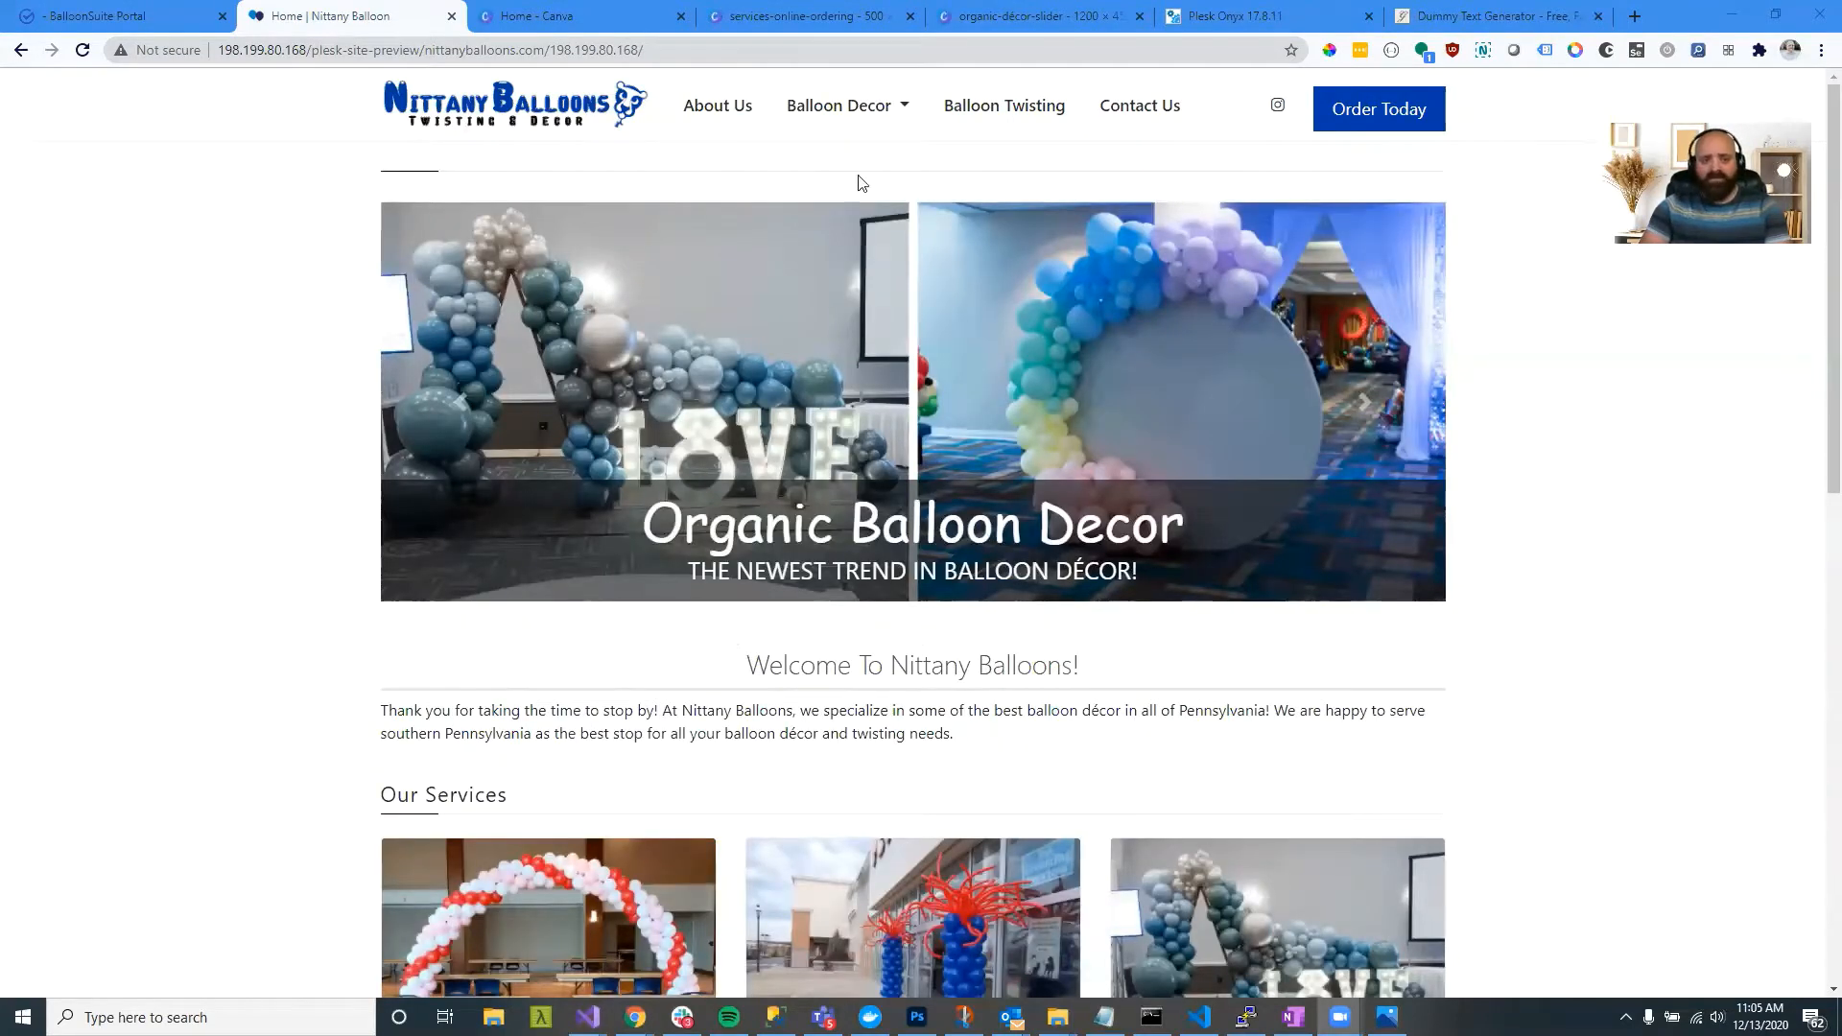
click(881, 106)
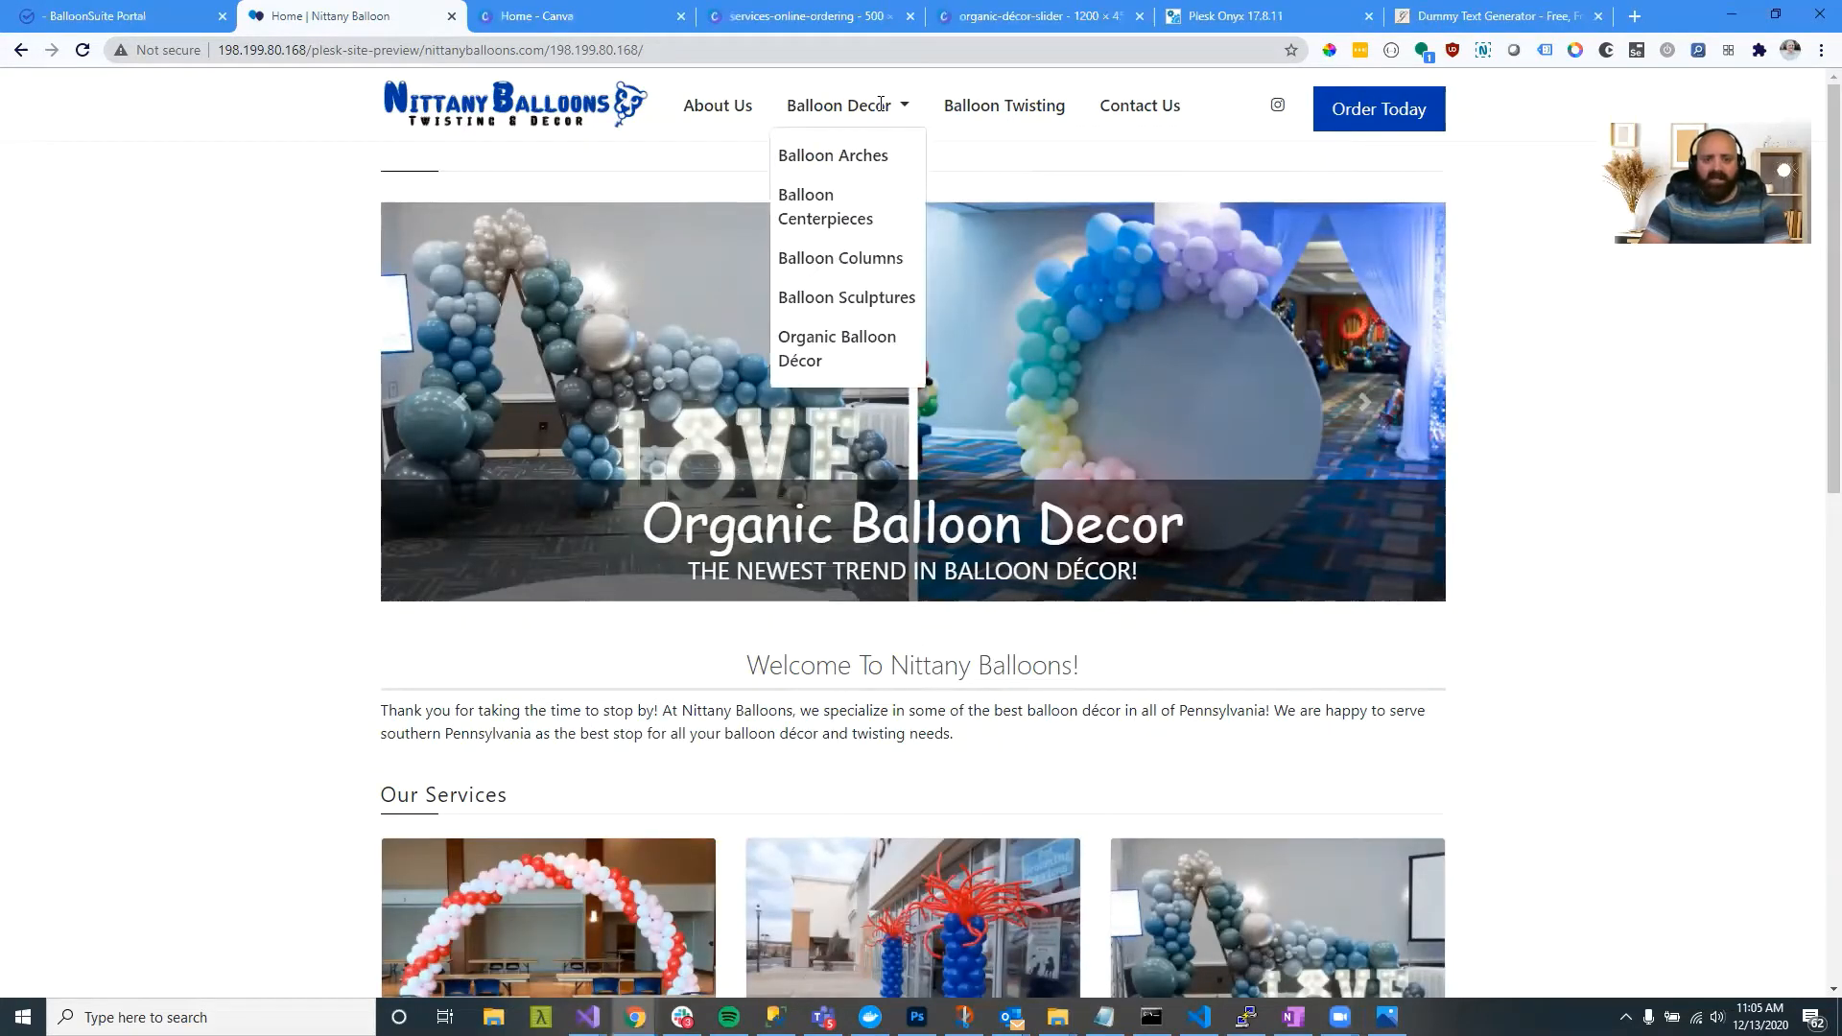
click(854, 159)
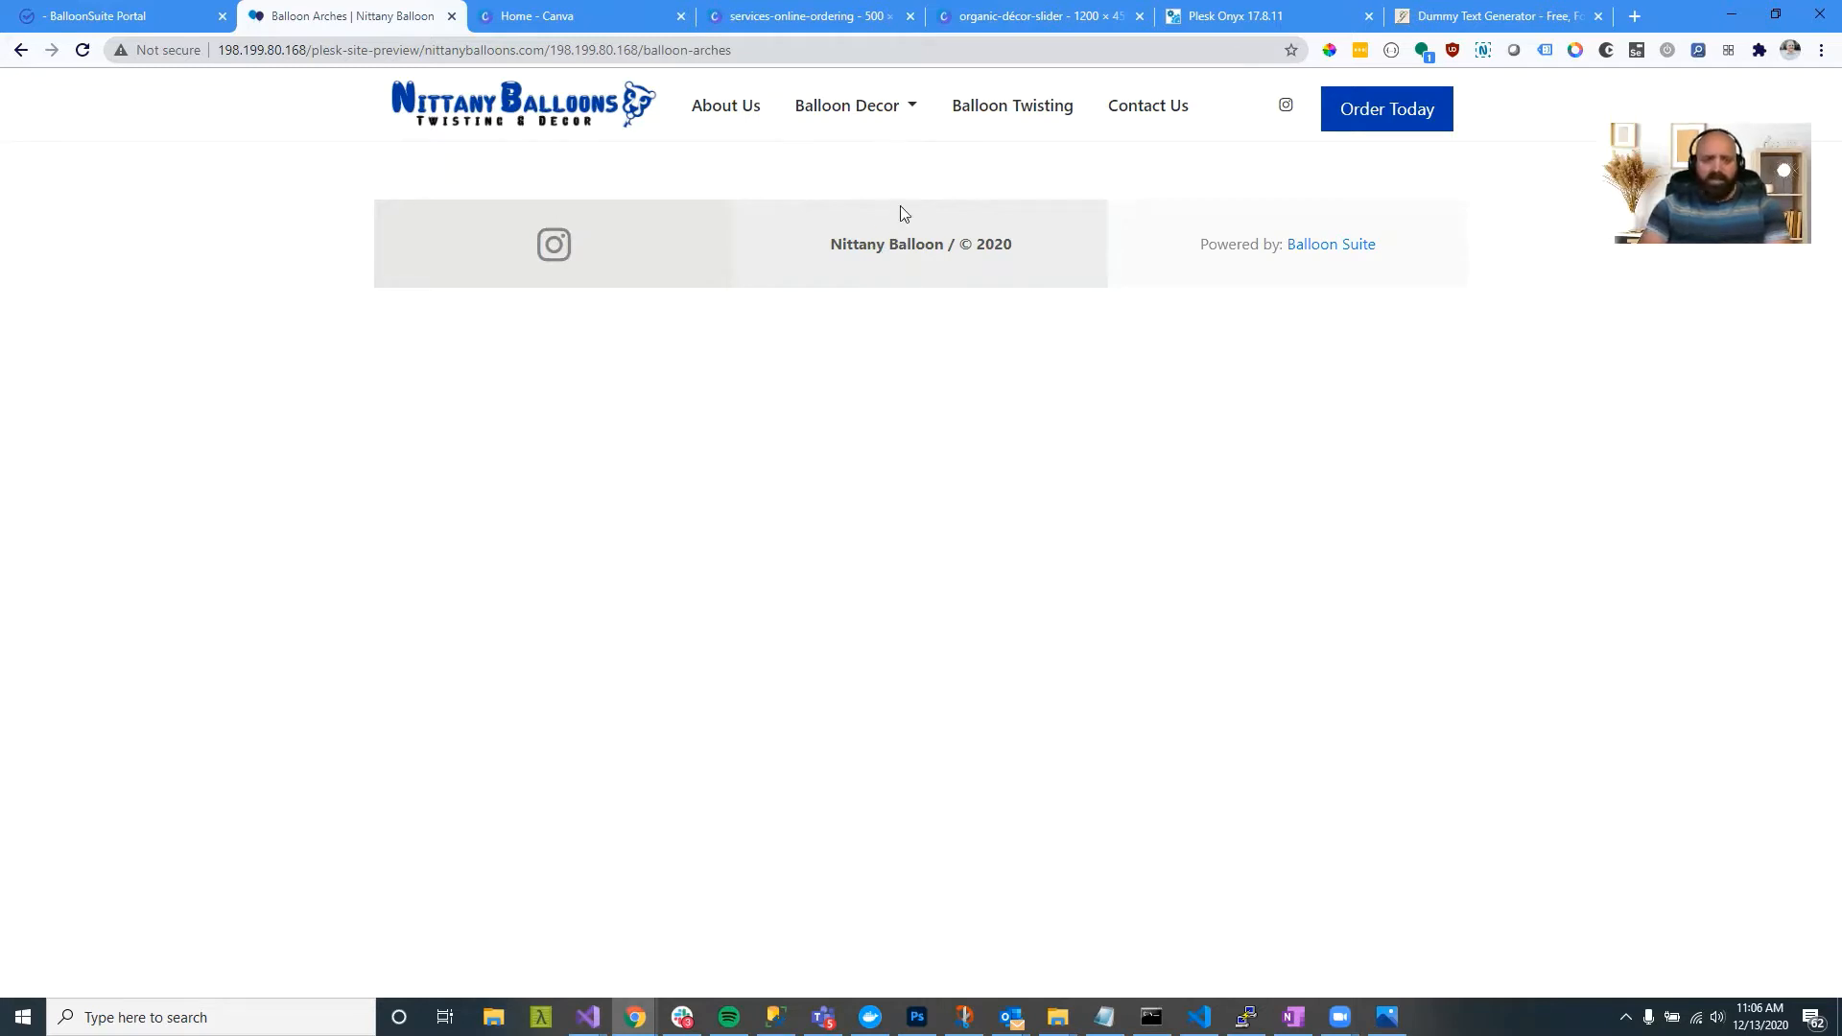
Step: Switch to the BalloonSuite Portal and open the website's Balloon Arches page for editing, comparing it with the site preview
click(135, 18)
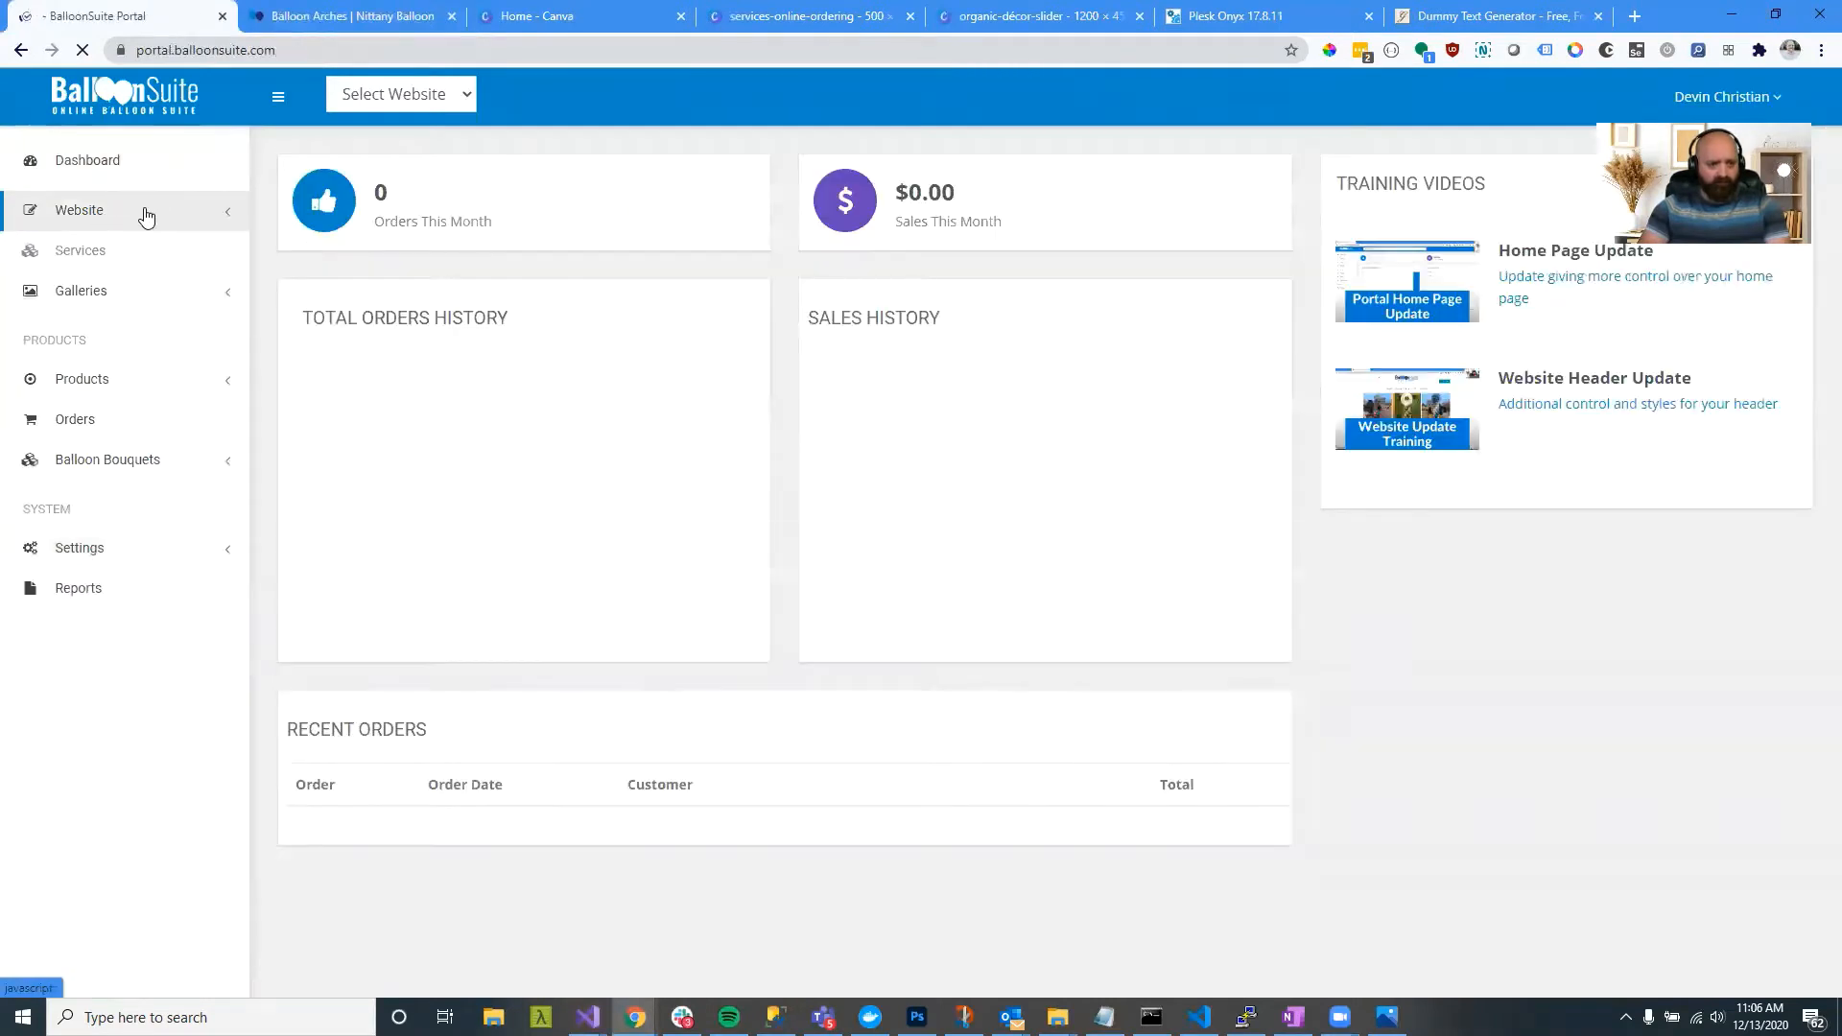
click(134, 215)
click(84, 250)
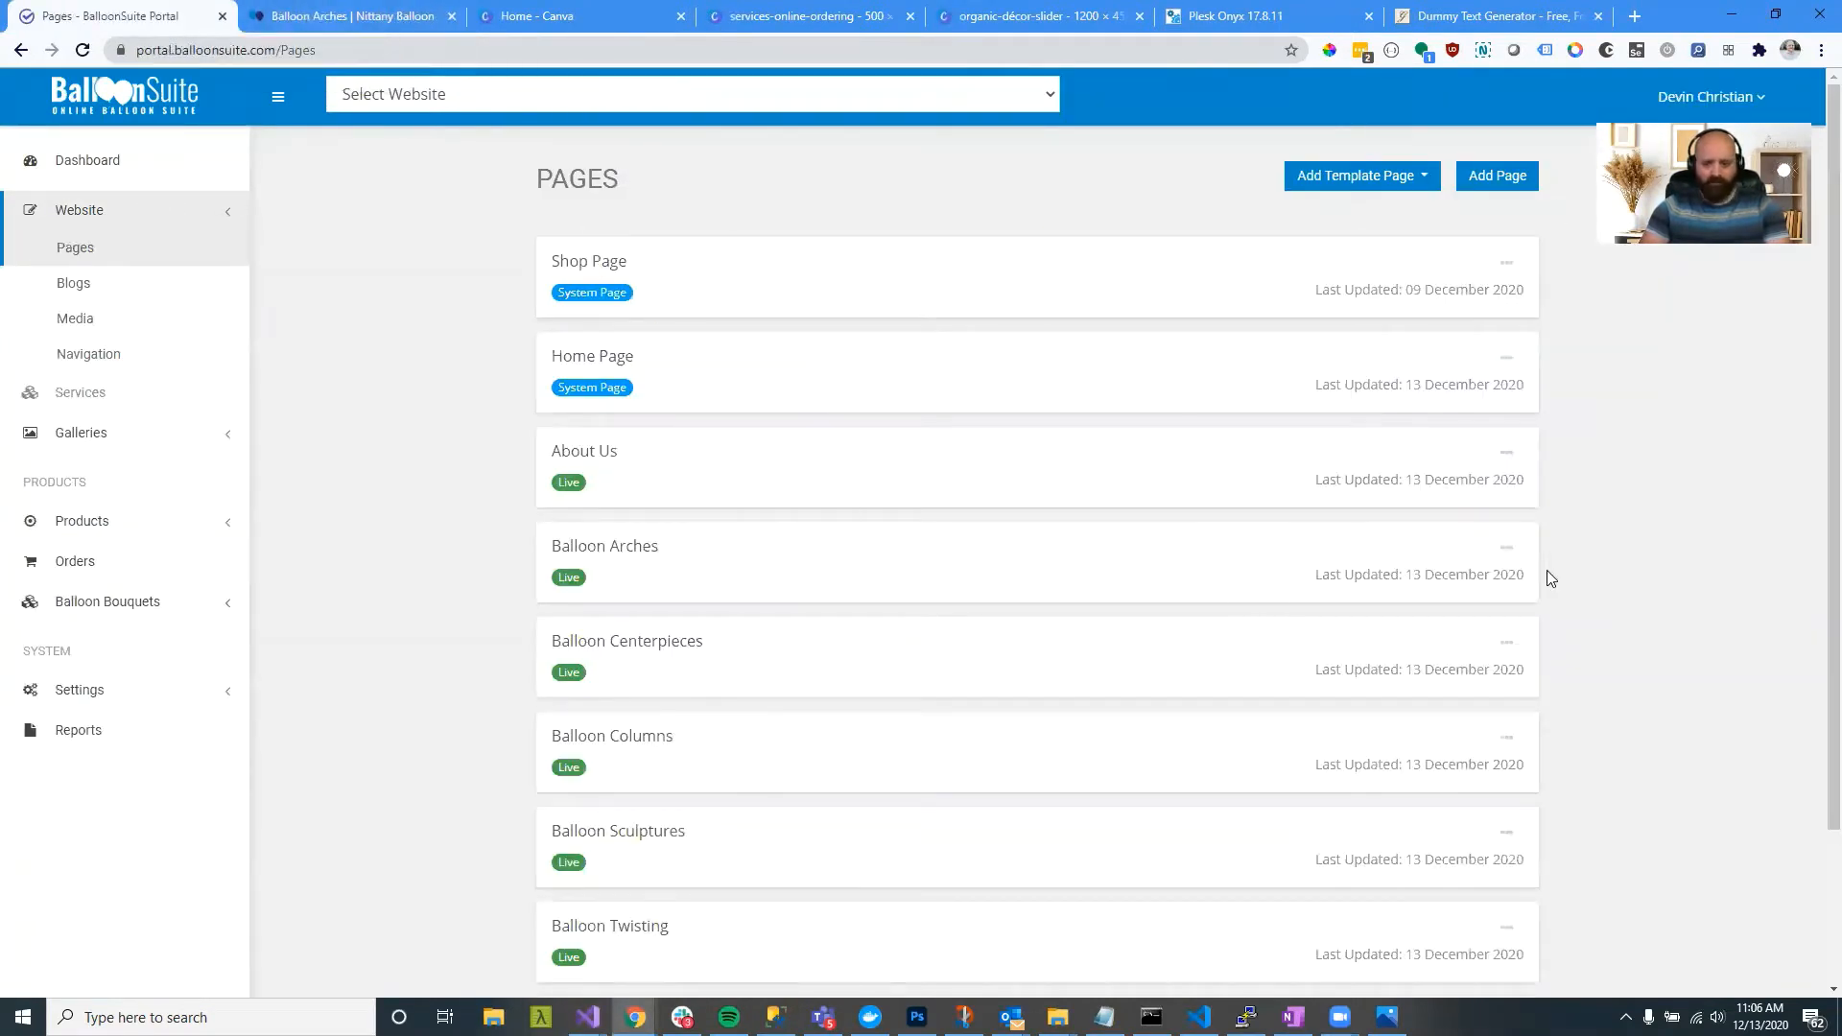
click(1514, 552)
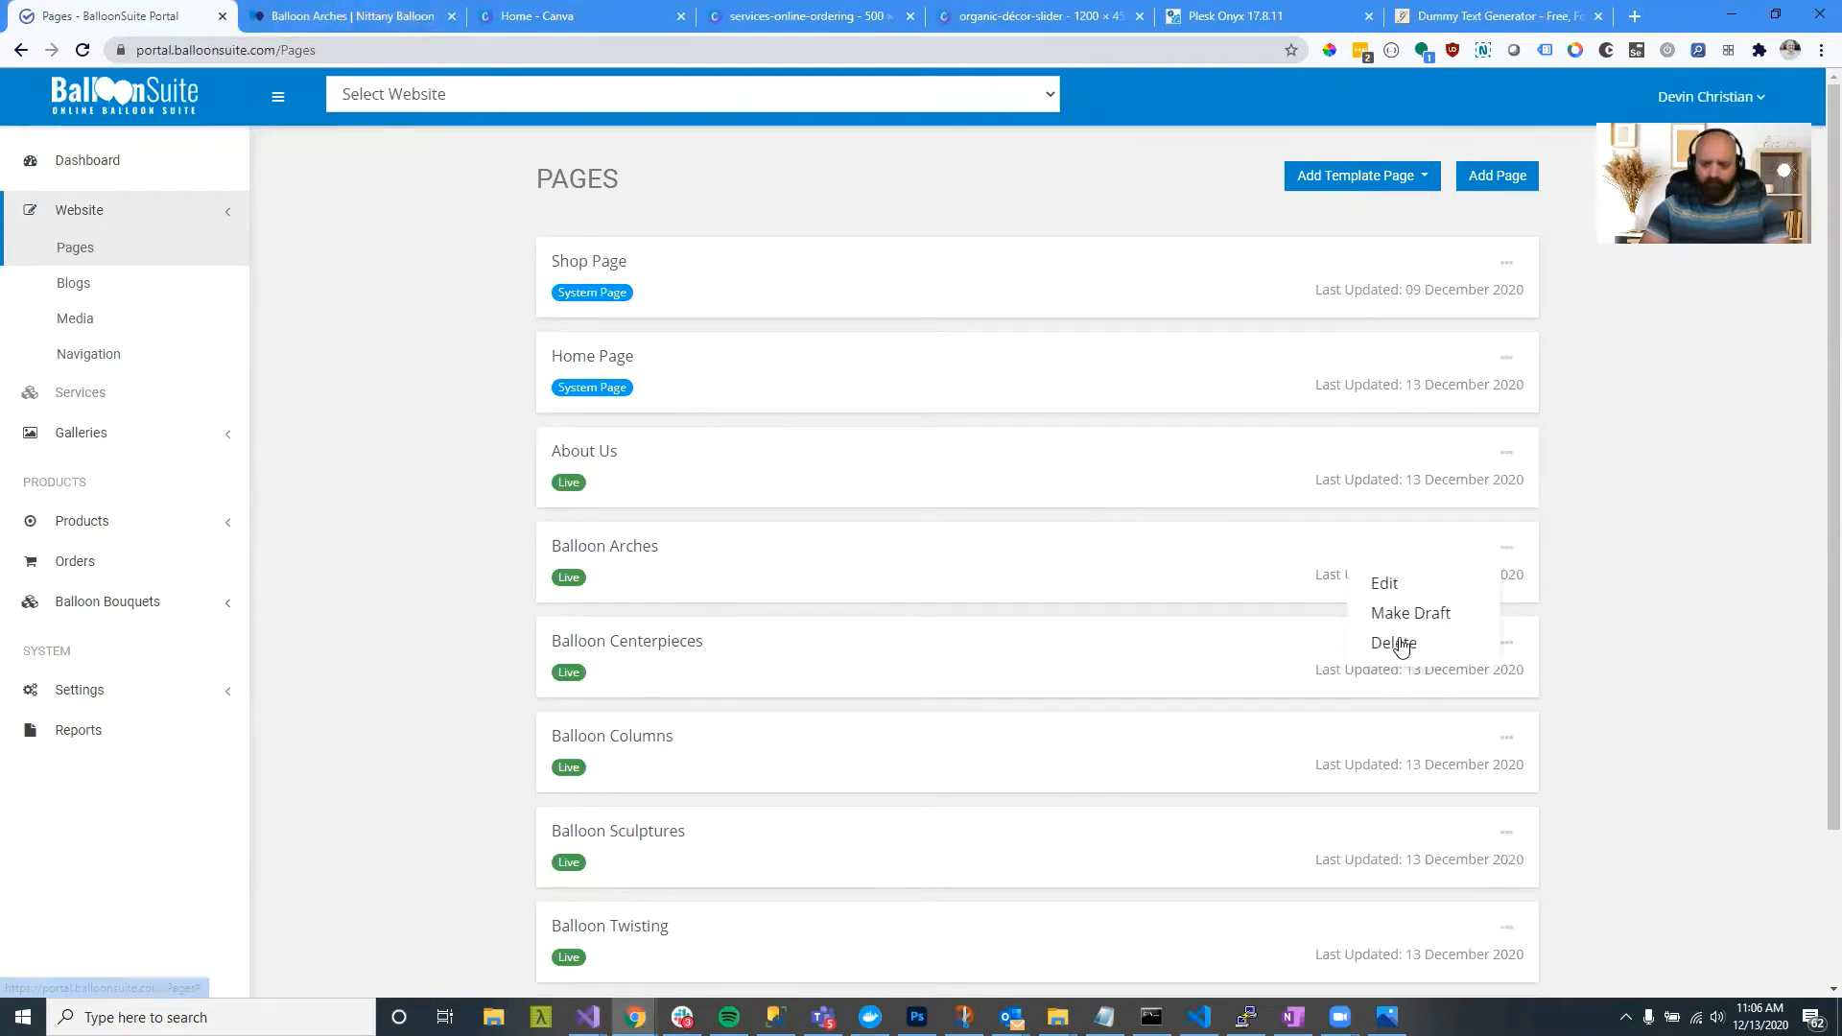
click(1389, 588)
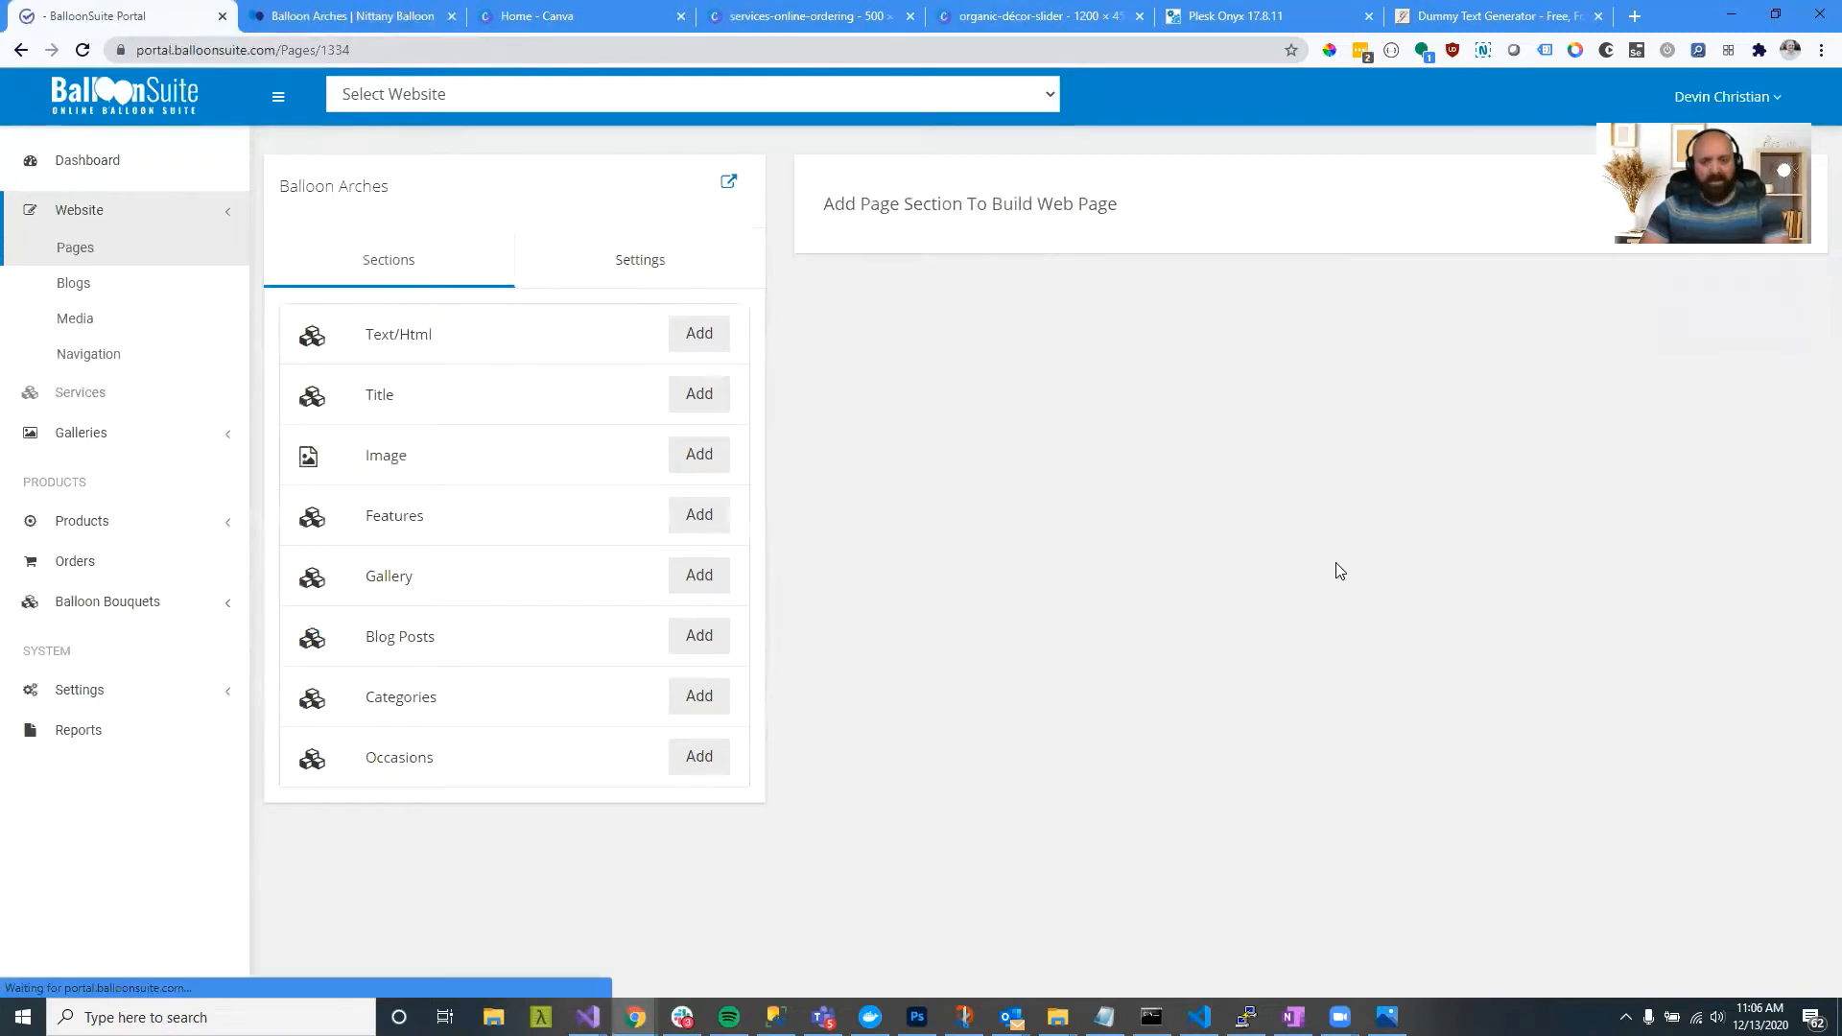
click(360, 8)
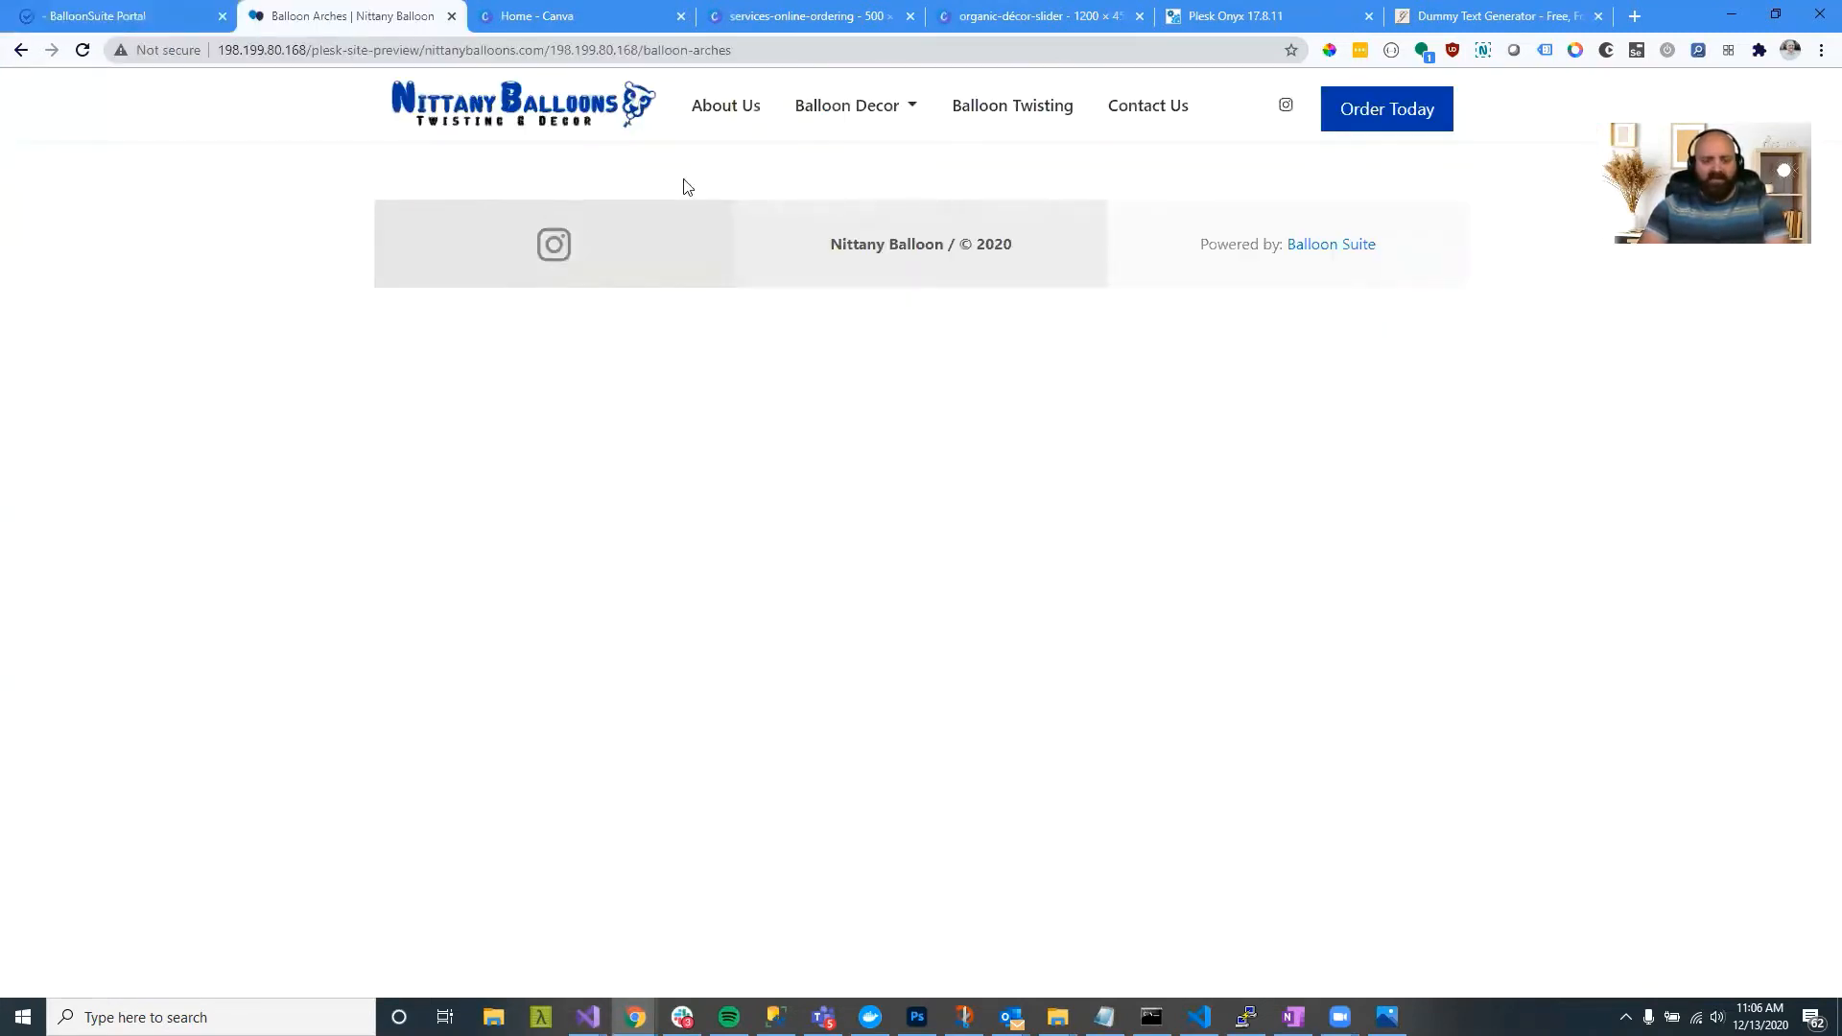
click(172, 19)
Step: Add a Title section with the heading "Balloon Arches" to the page, save it and reload the site preview
click(700, 396)
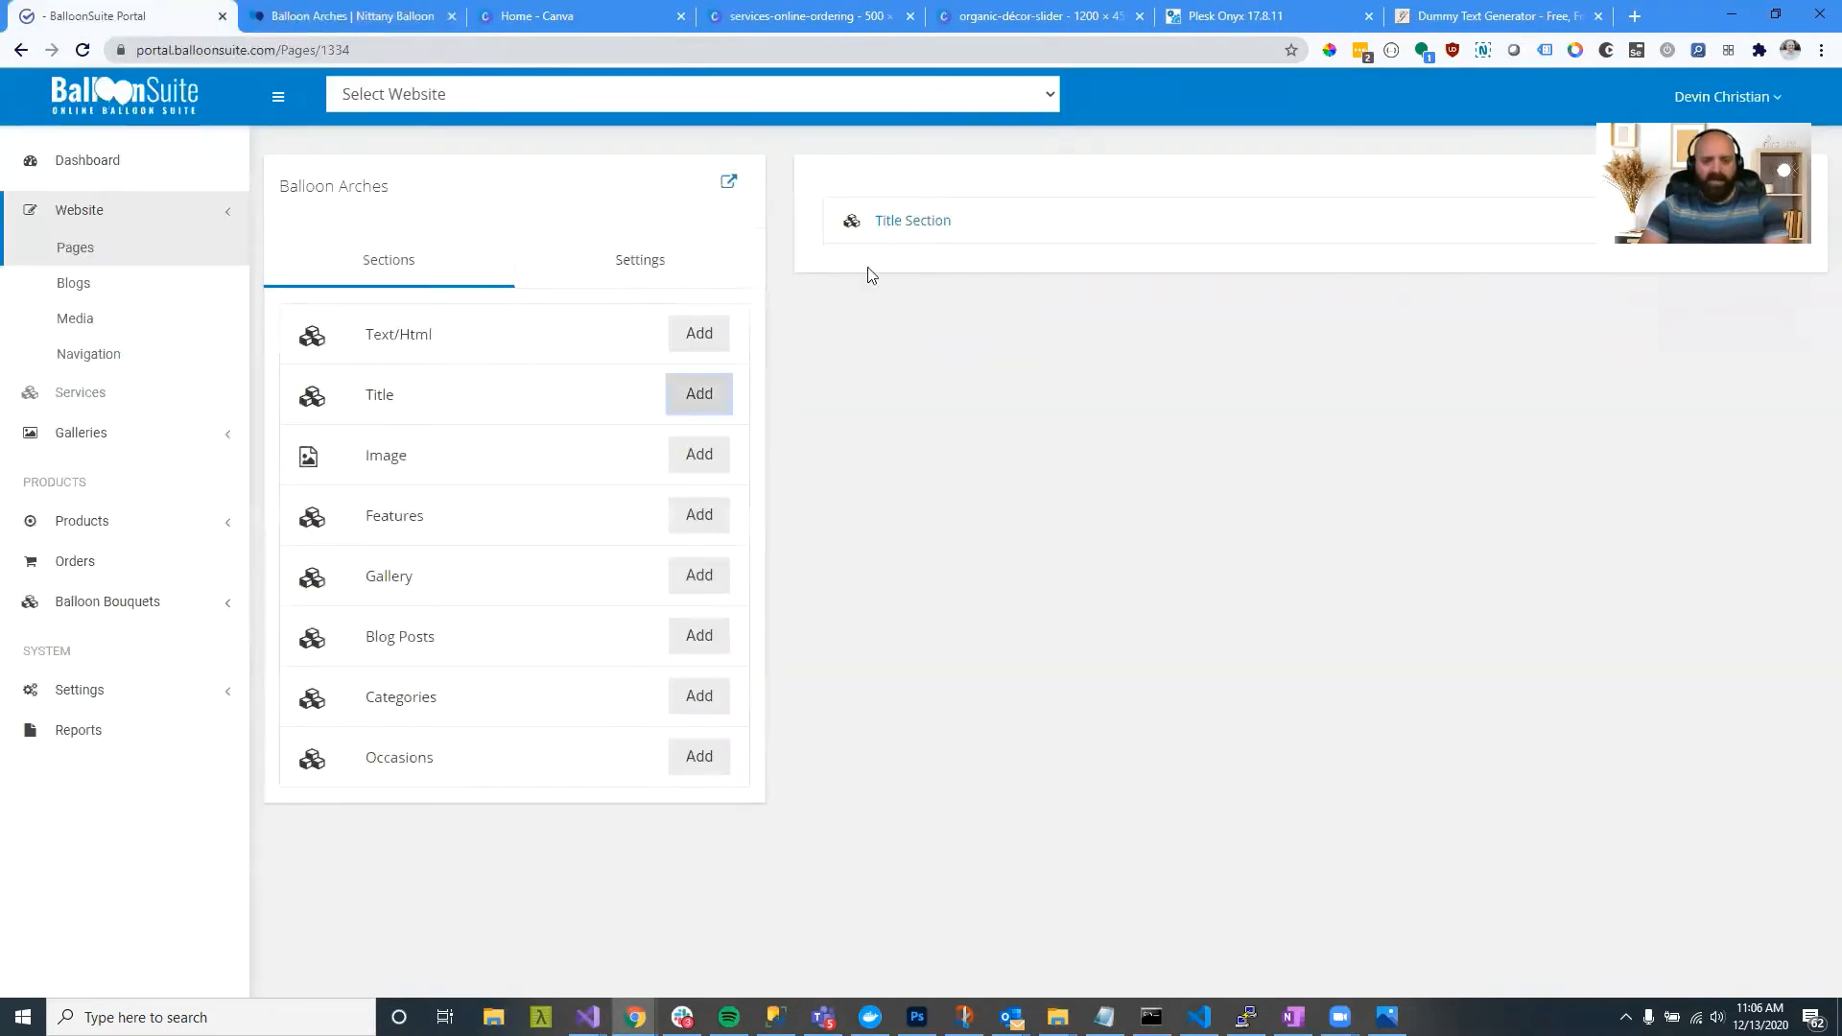
click(908, 242)
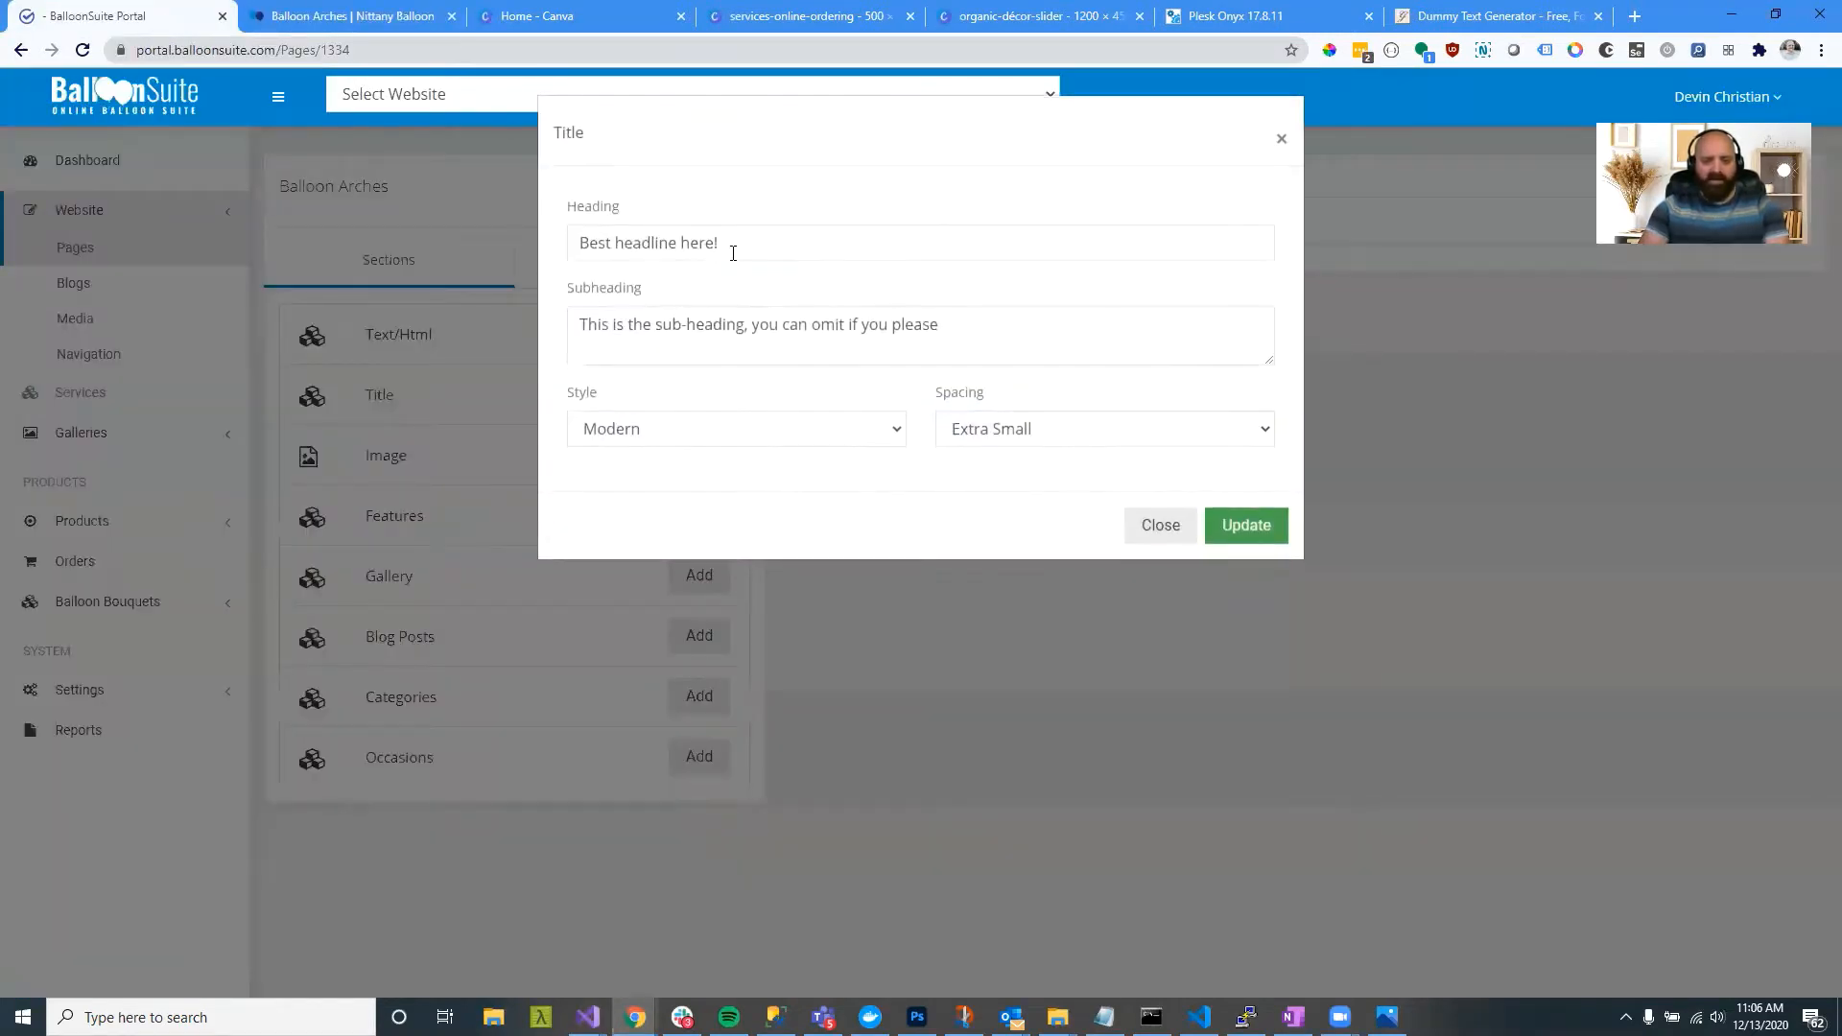
drag(733, 246, 537, 239)
text(Balloon Arches)
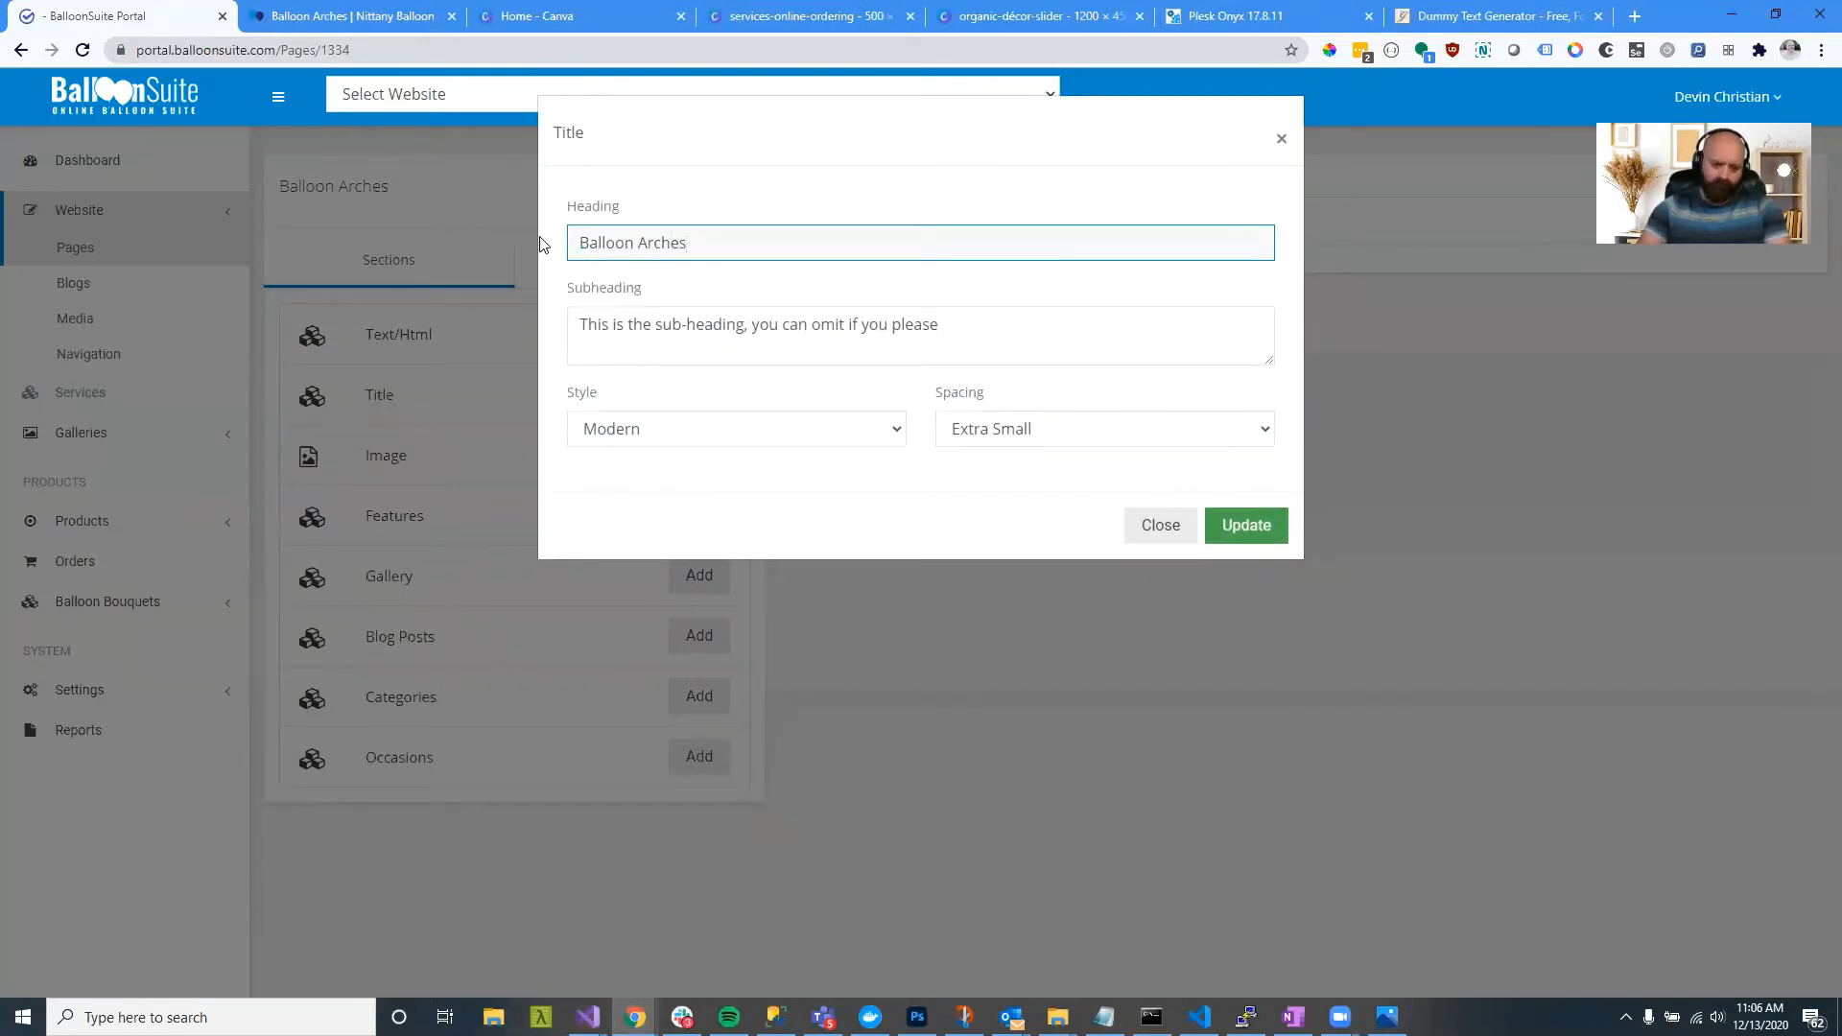
drag(1002, 307, 500, 326)
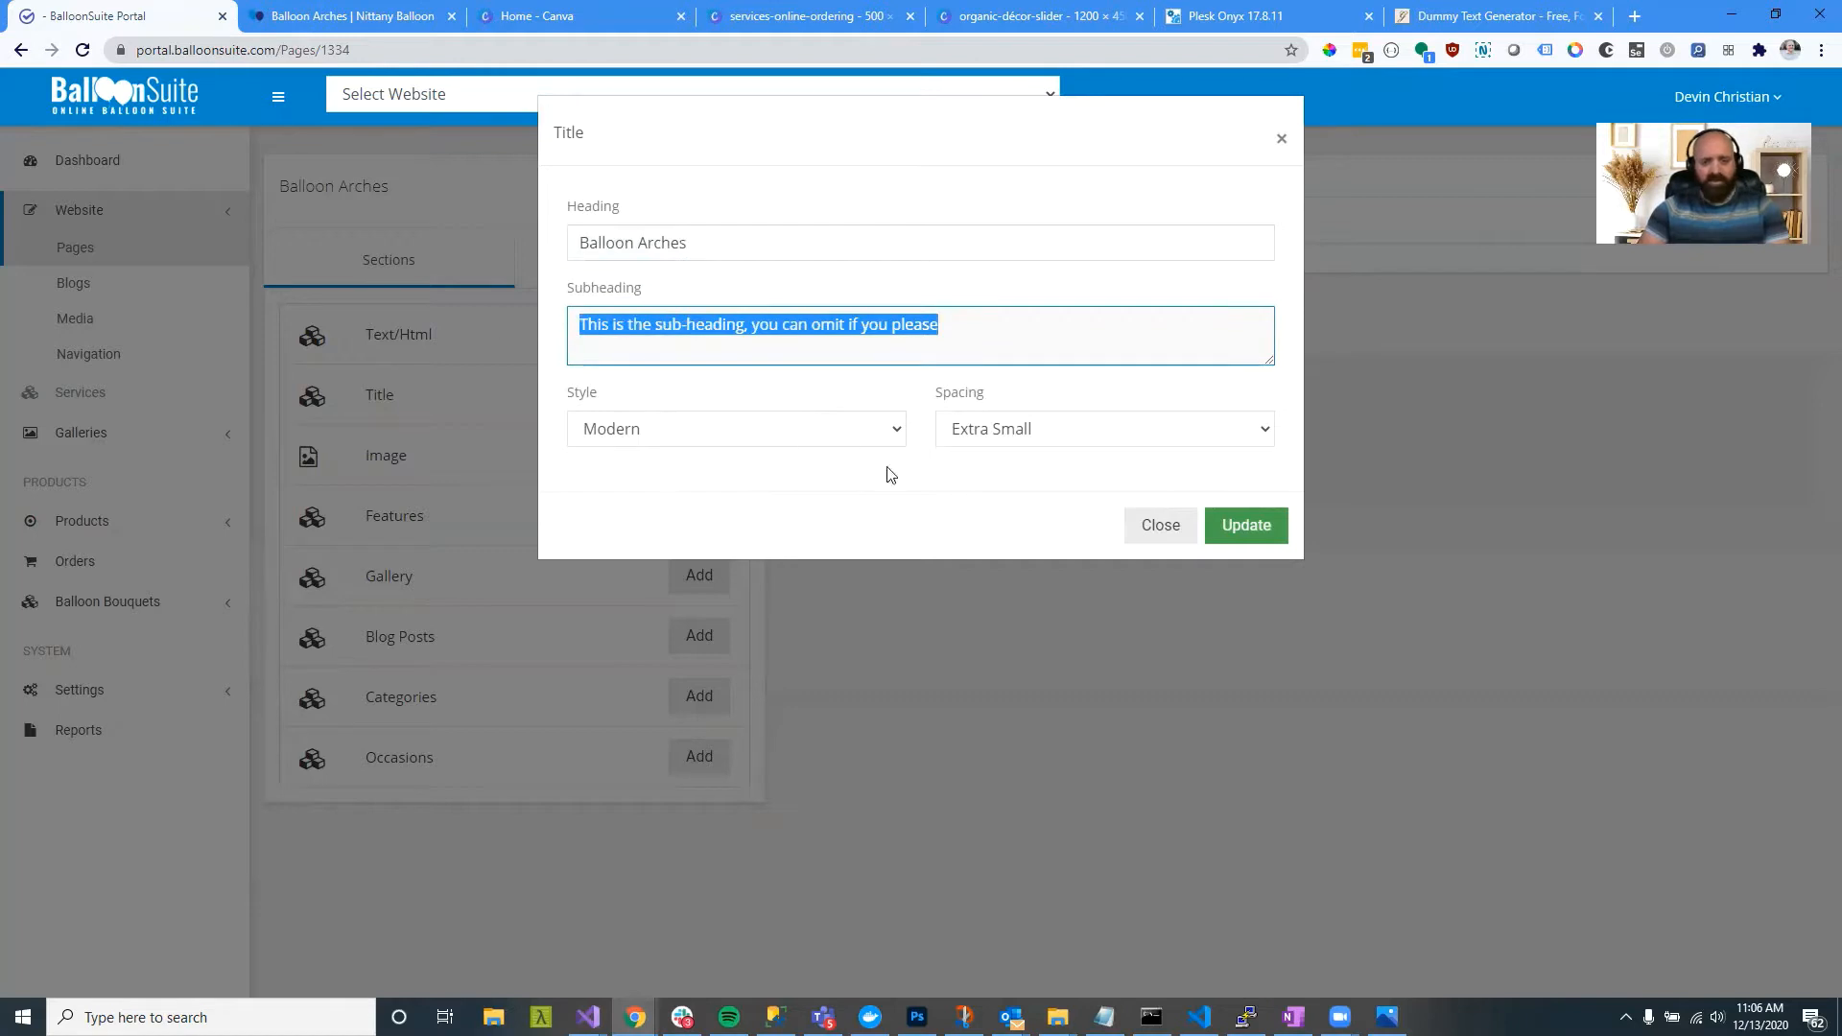
click(1239, 525)
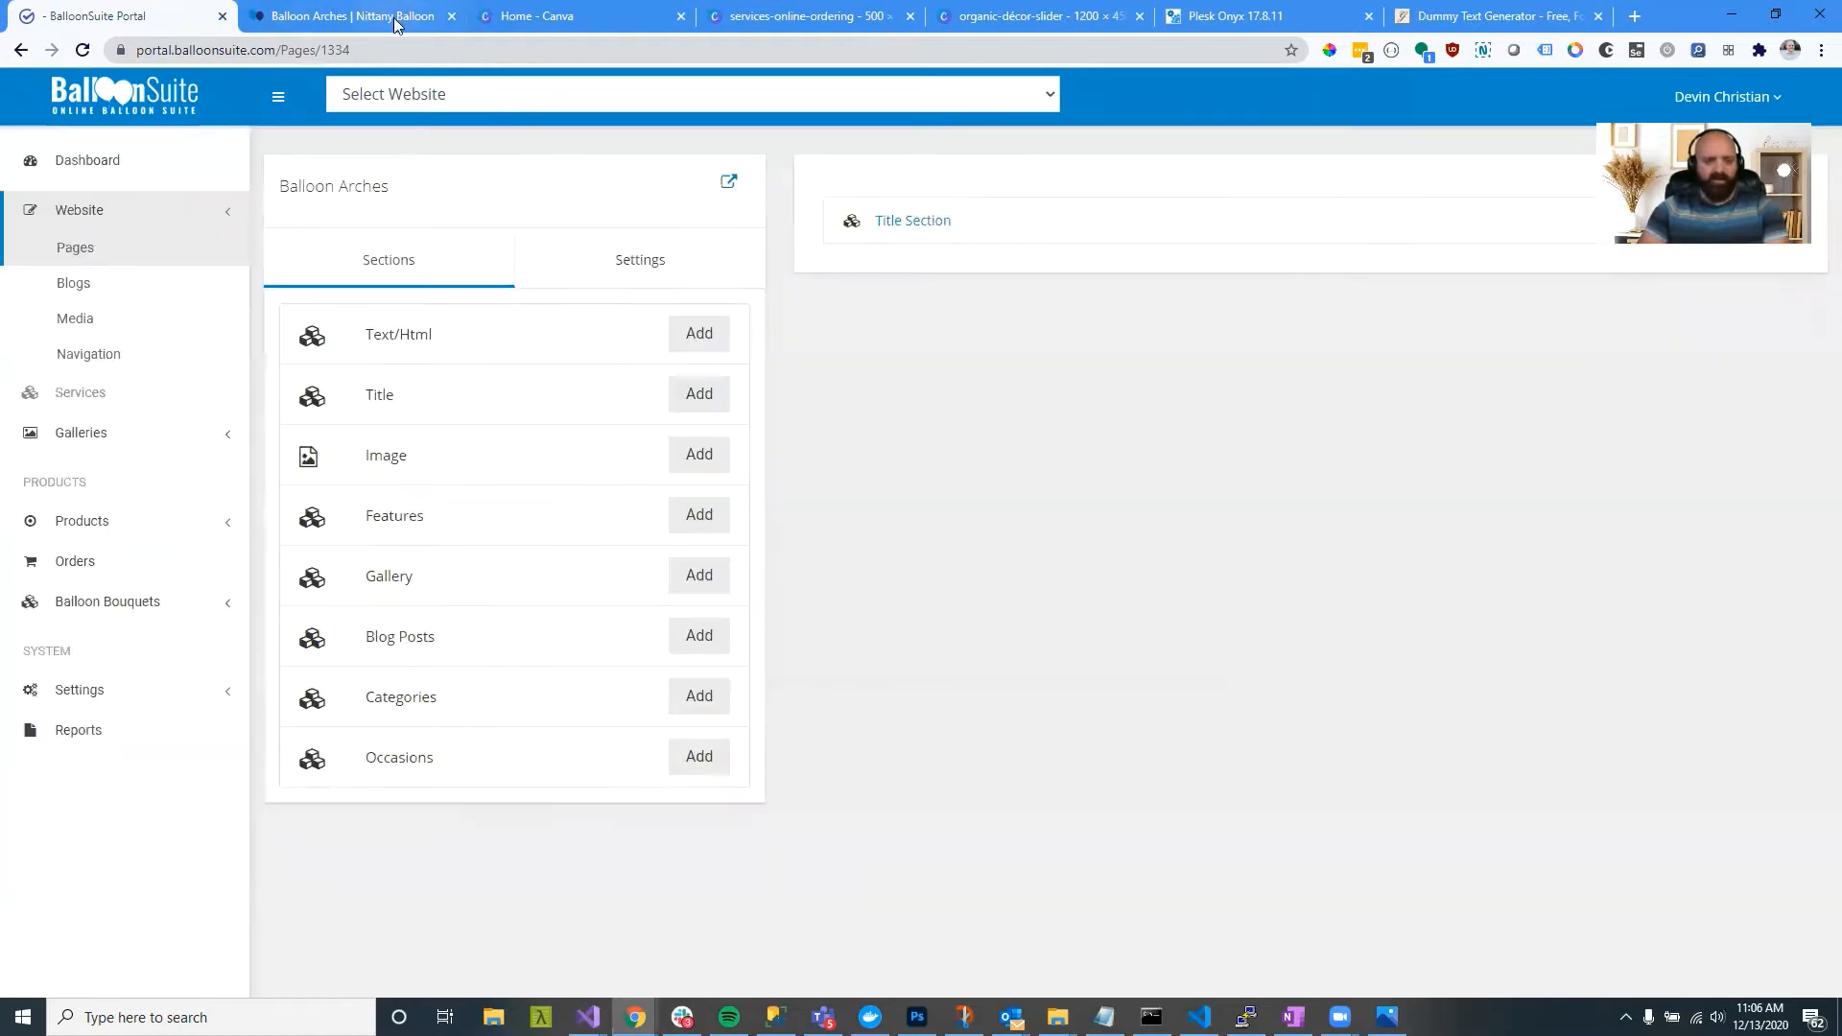
click(395, 21)
click(82, 50)
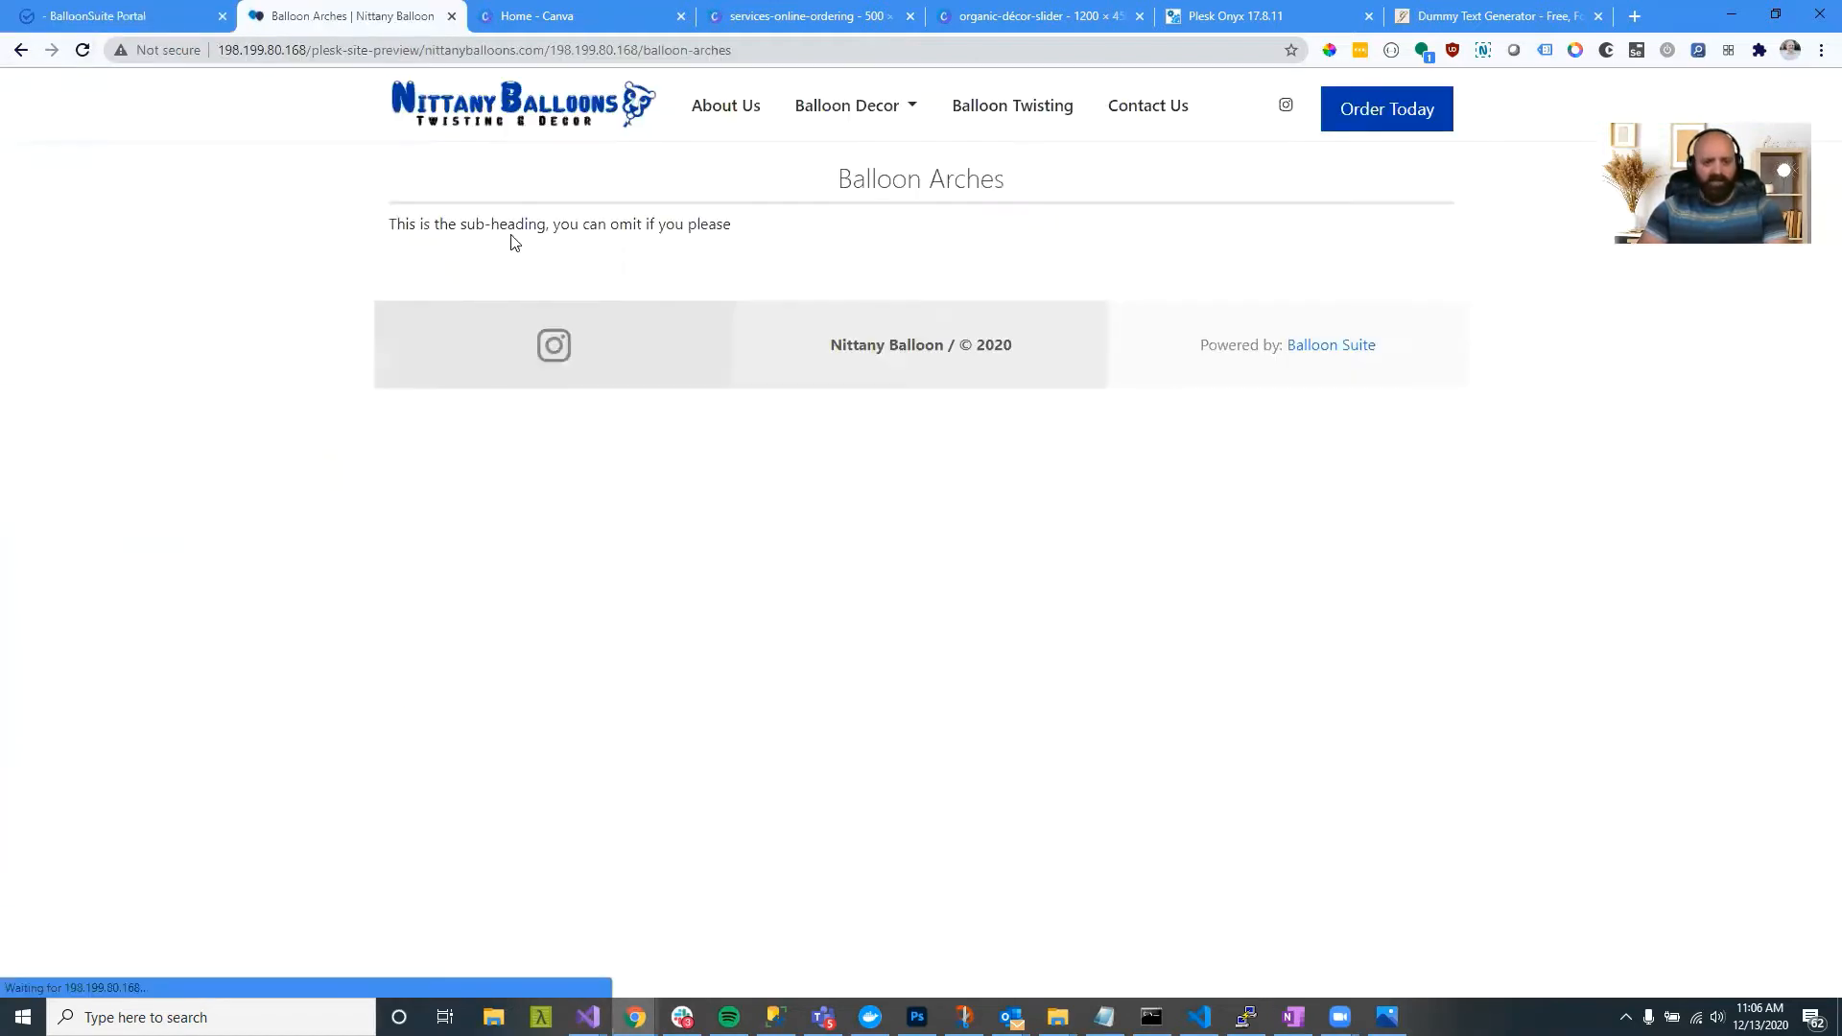
Step: Try the Clean style on the title section, save it and reload the site preview to check the look
click(152, 25)
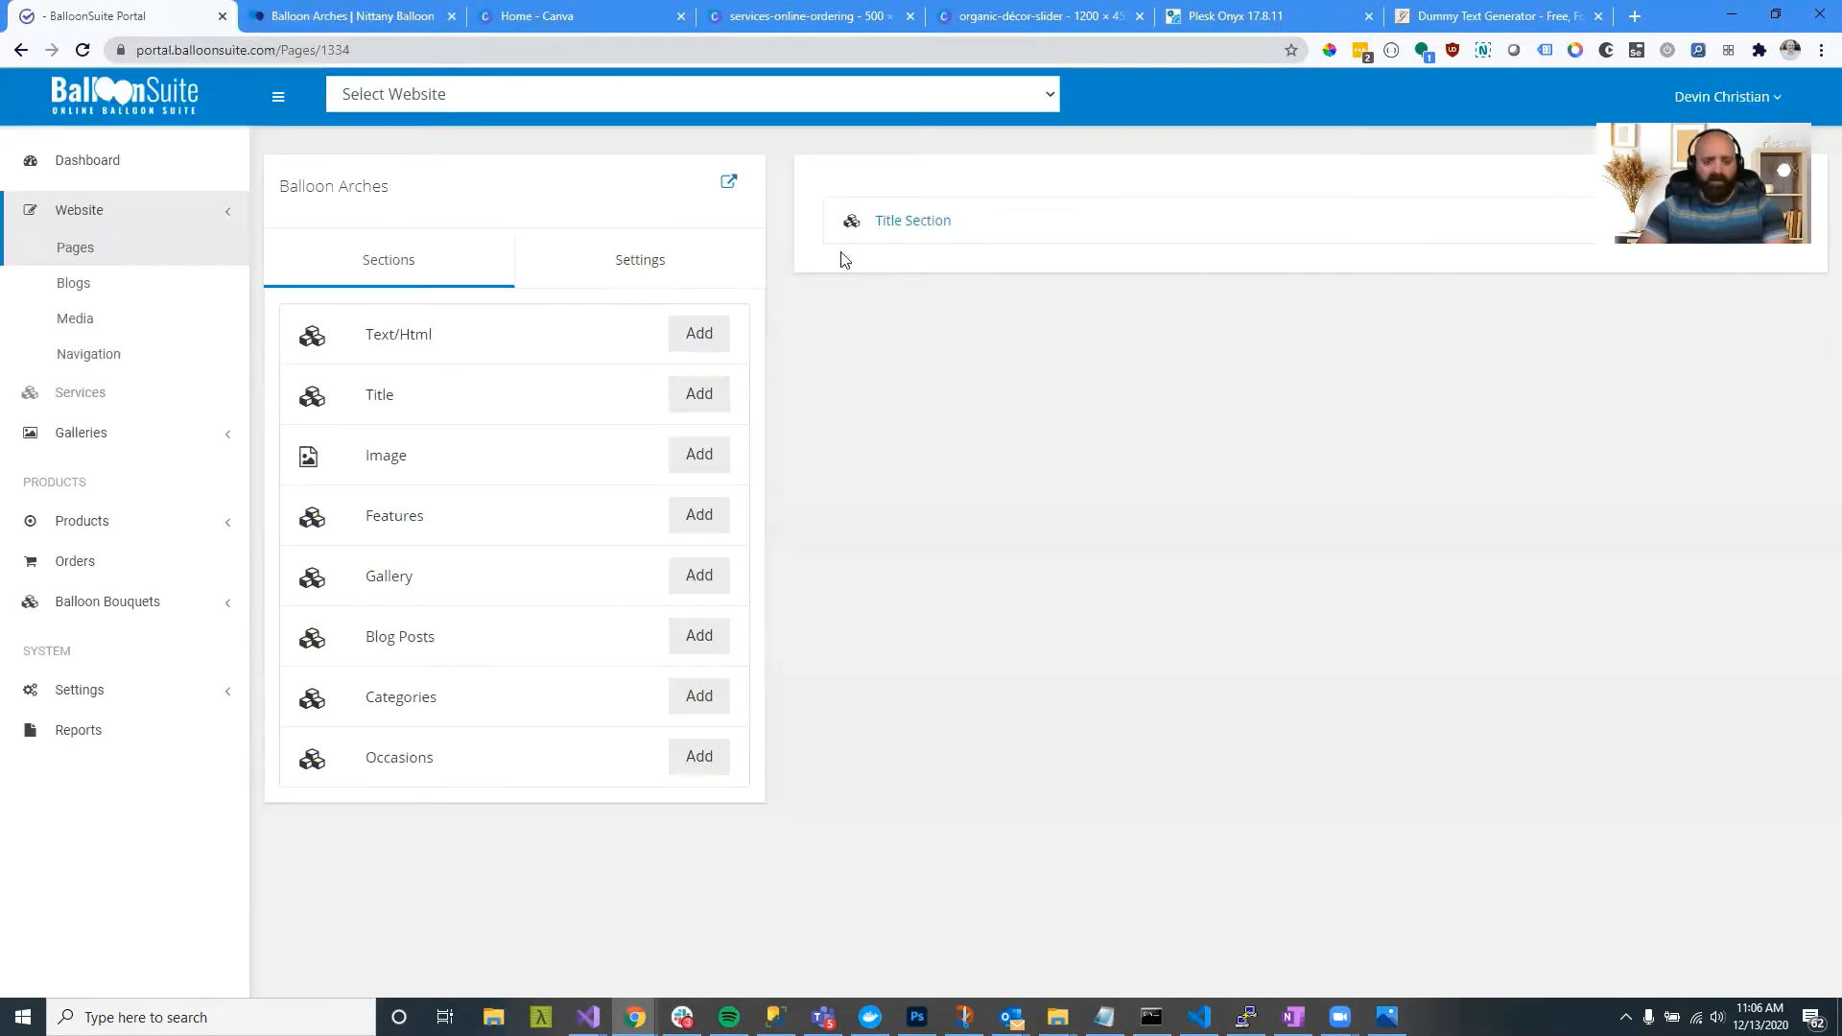
click(919, 228)
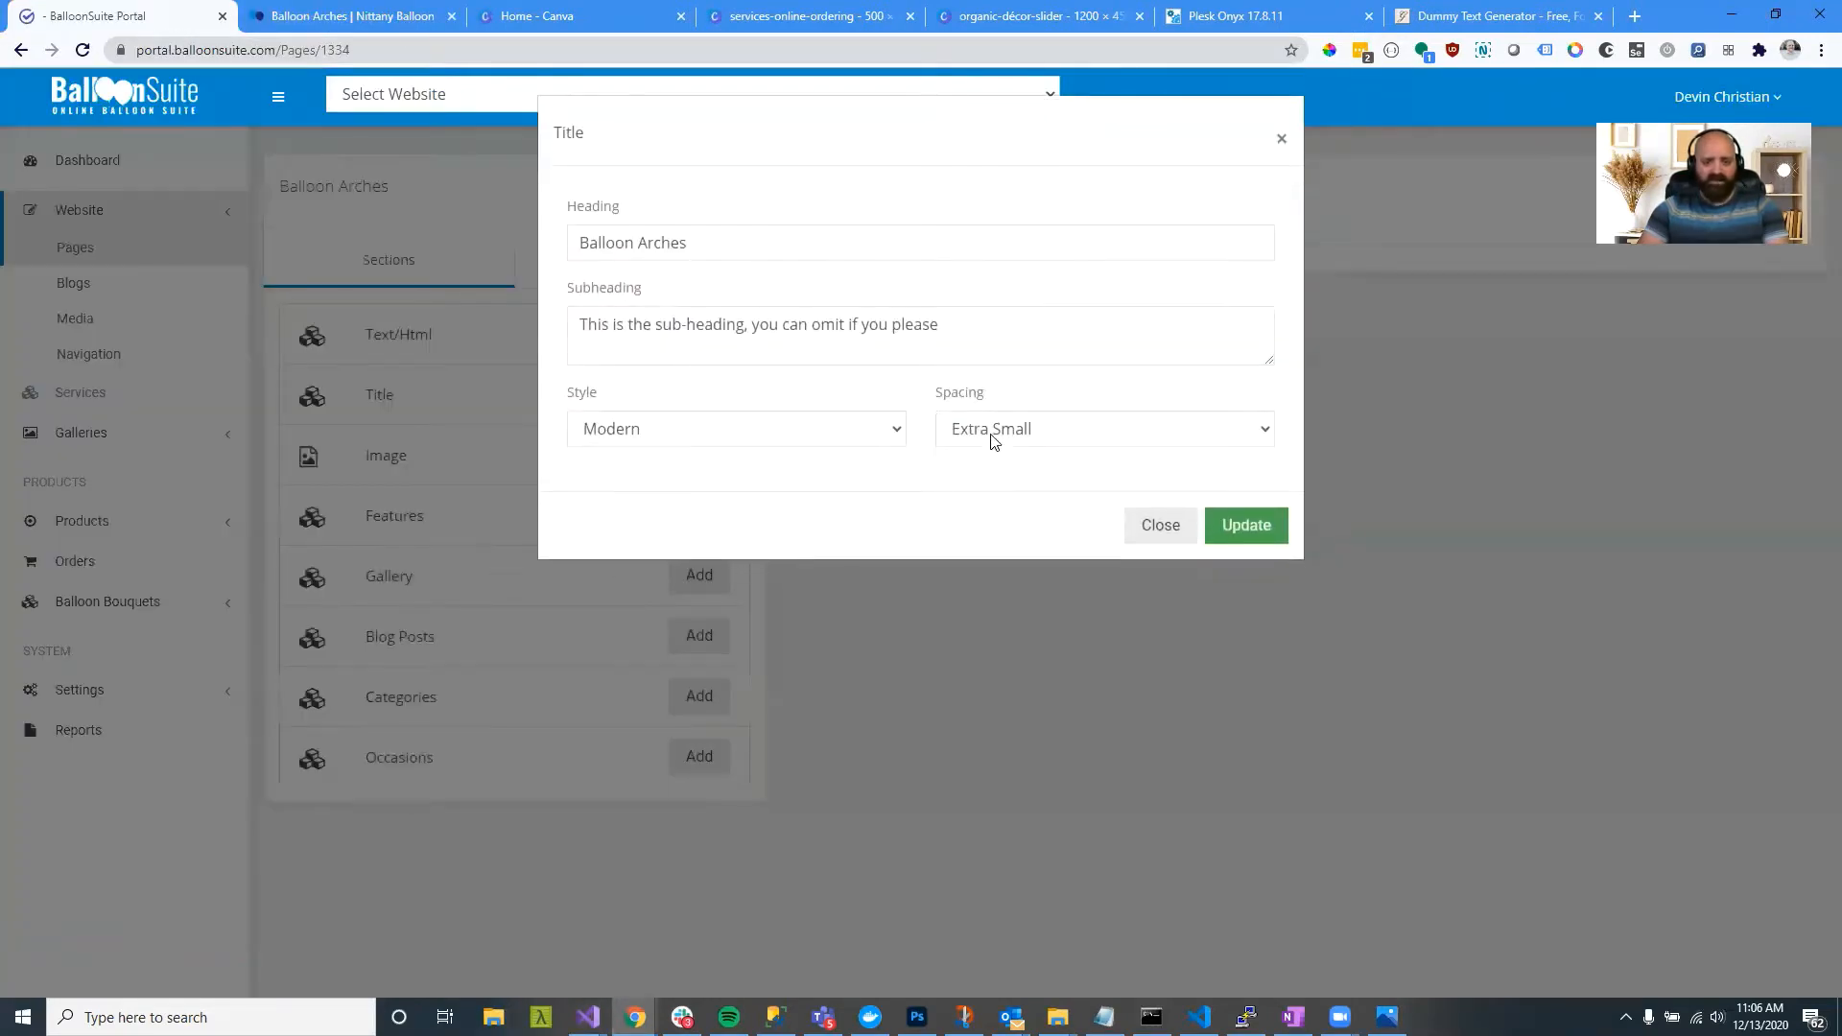
click(289, 12)
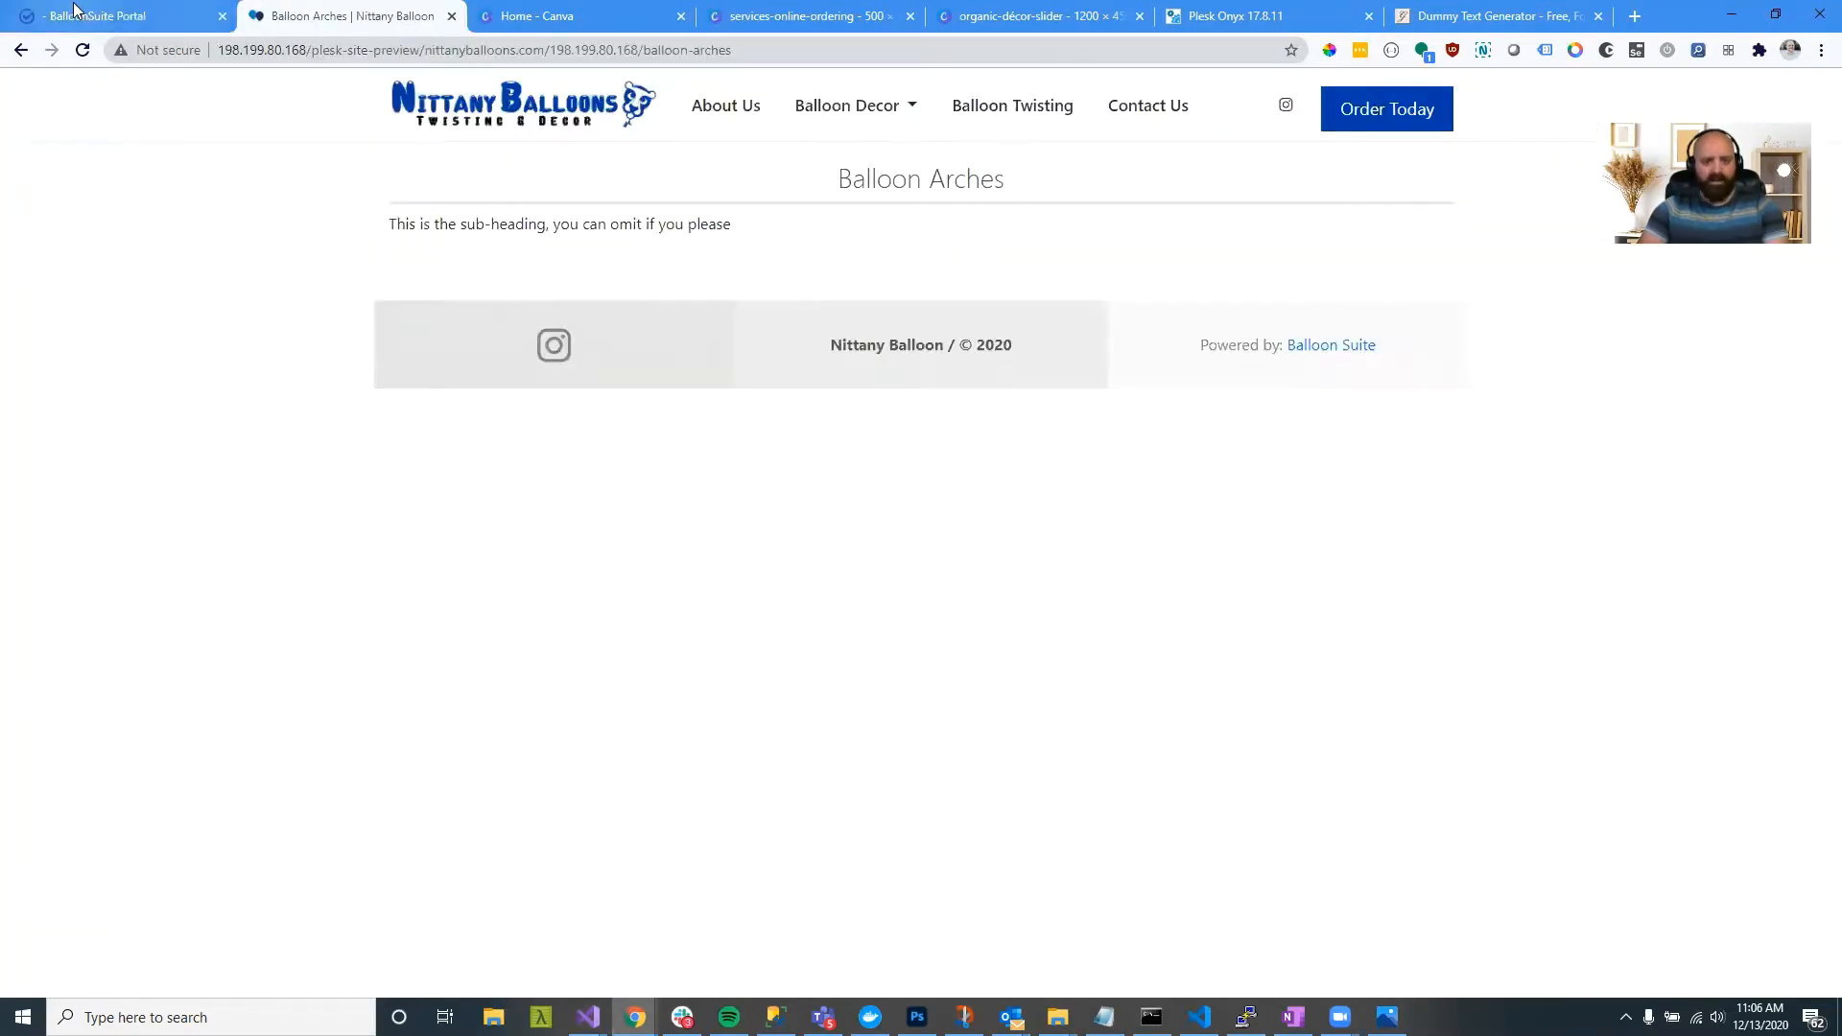
click(116, 15)
click(842, 426)
click(774, 474)
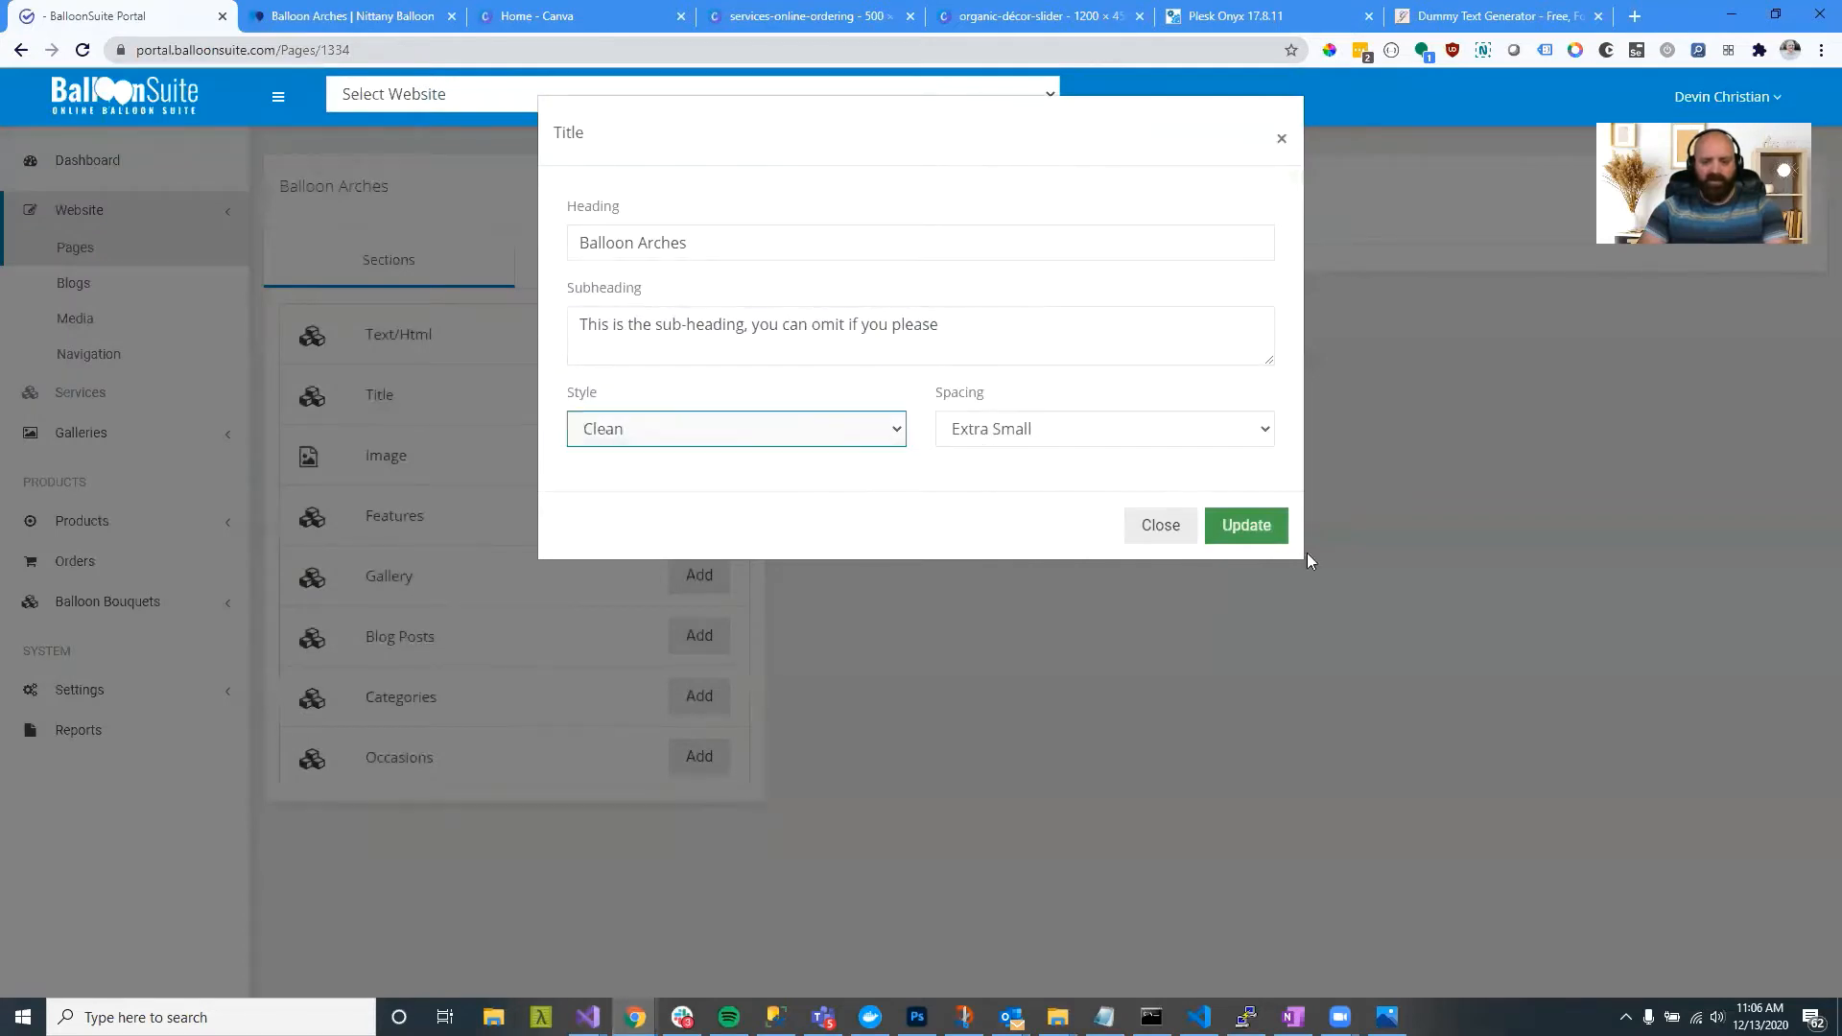
click(1243, 528)
click(369, 15)
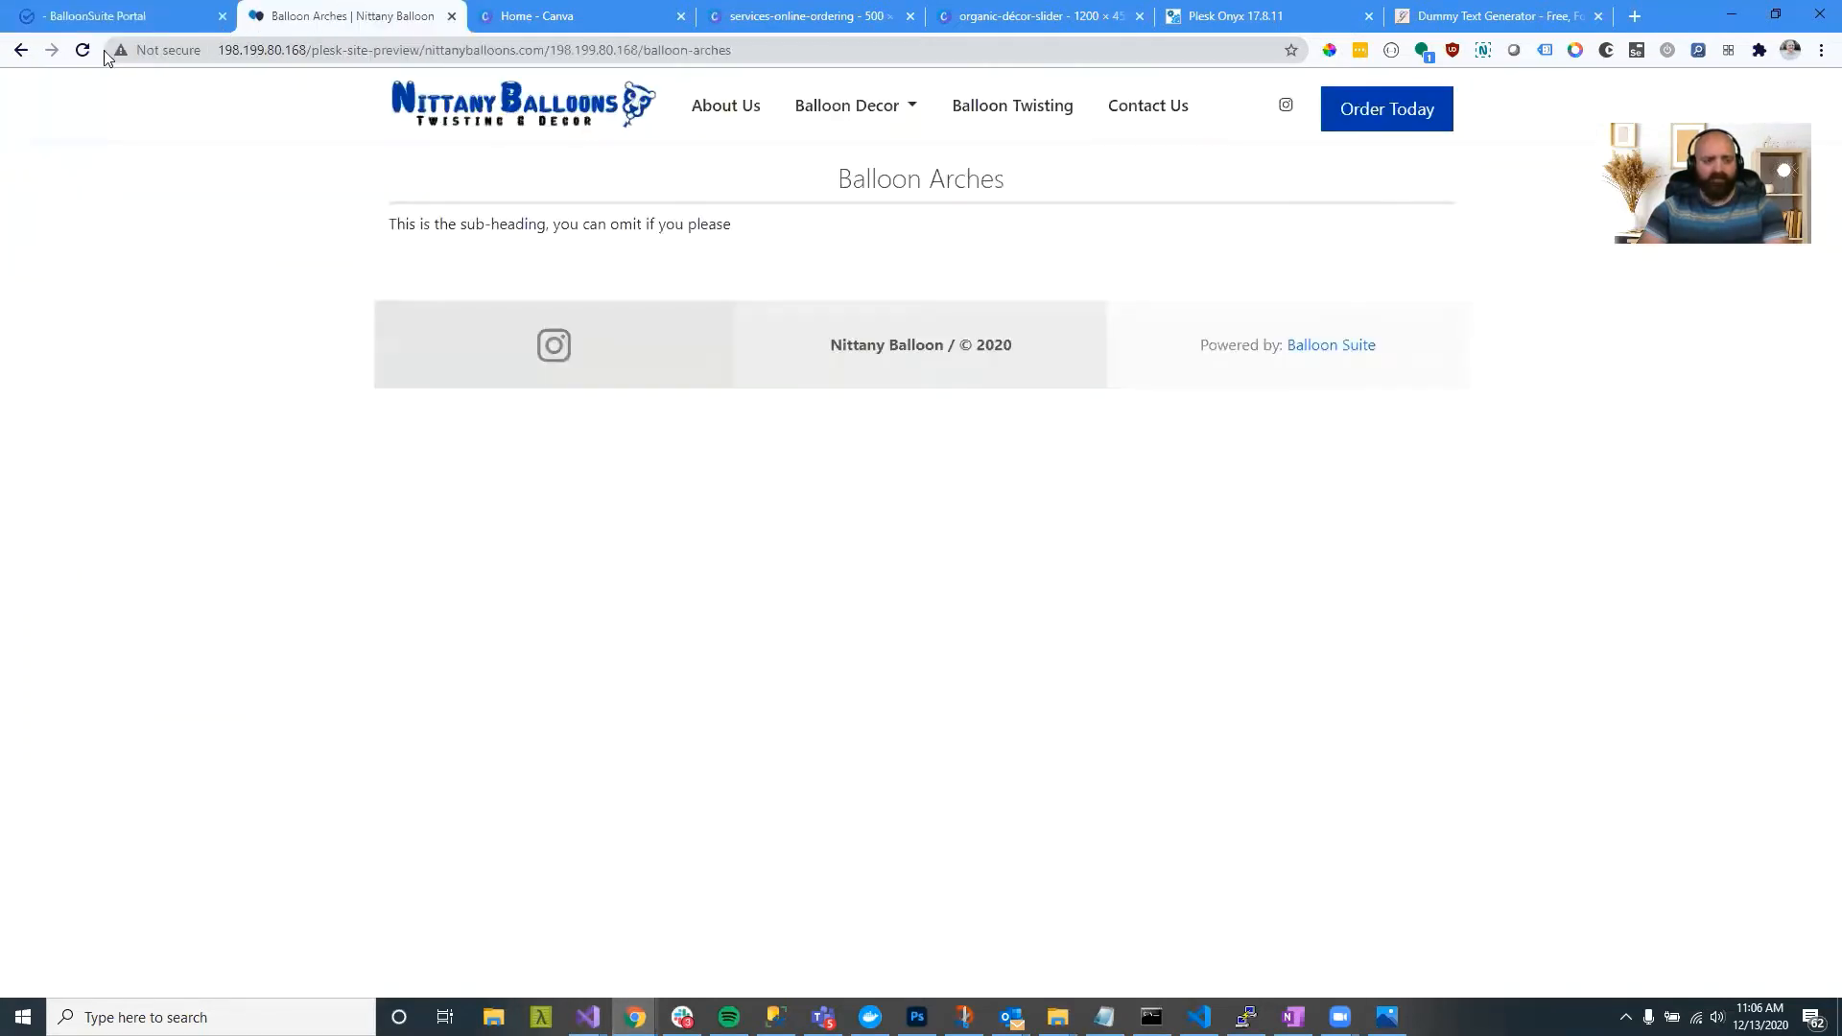
click(83, 50)
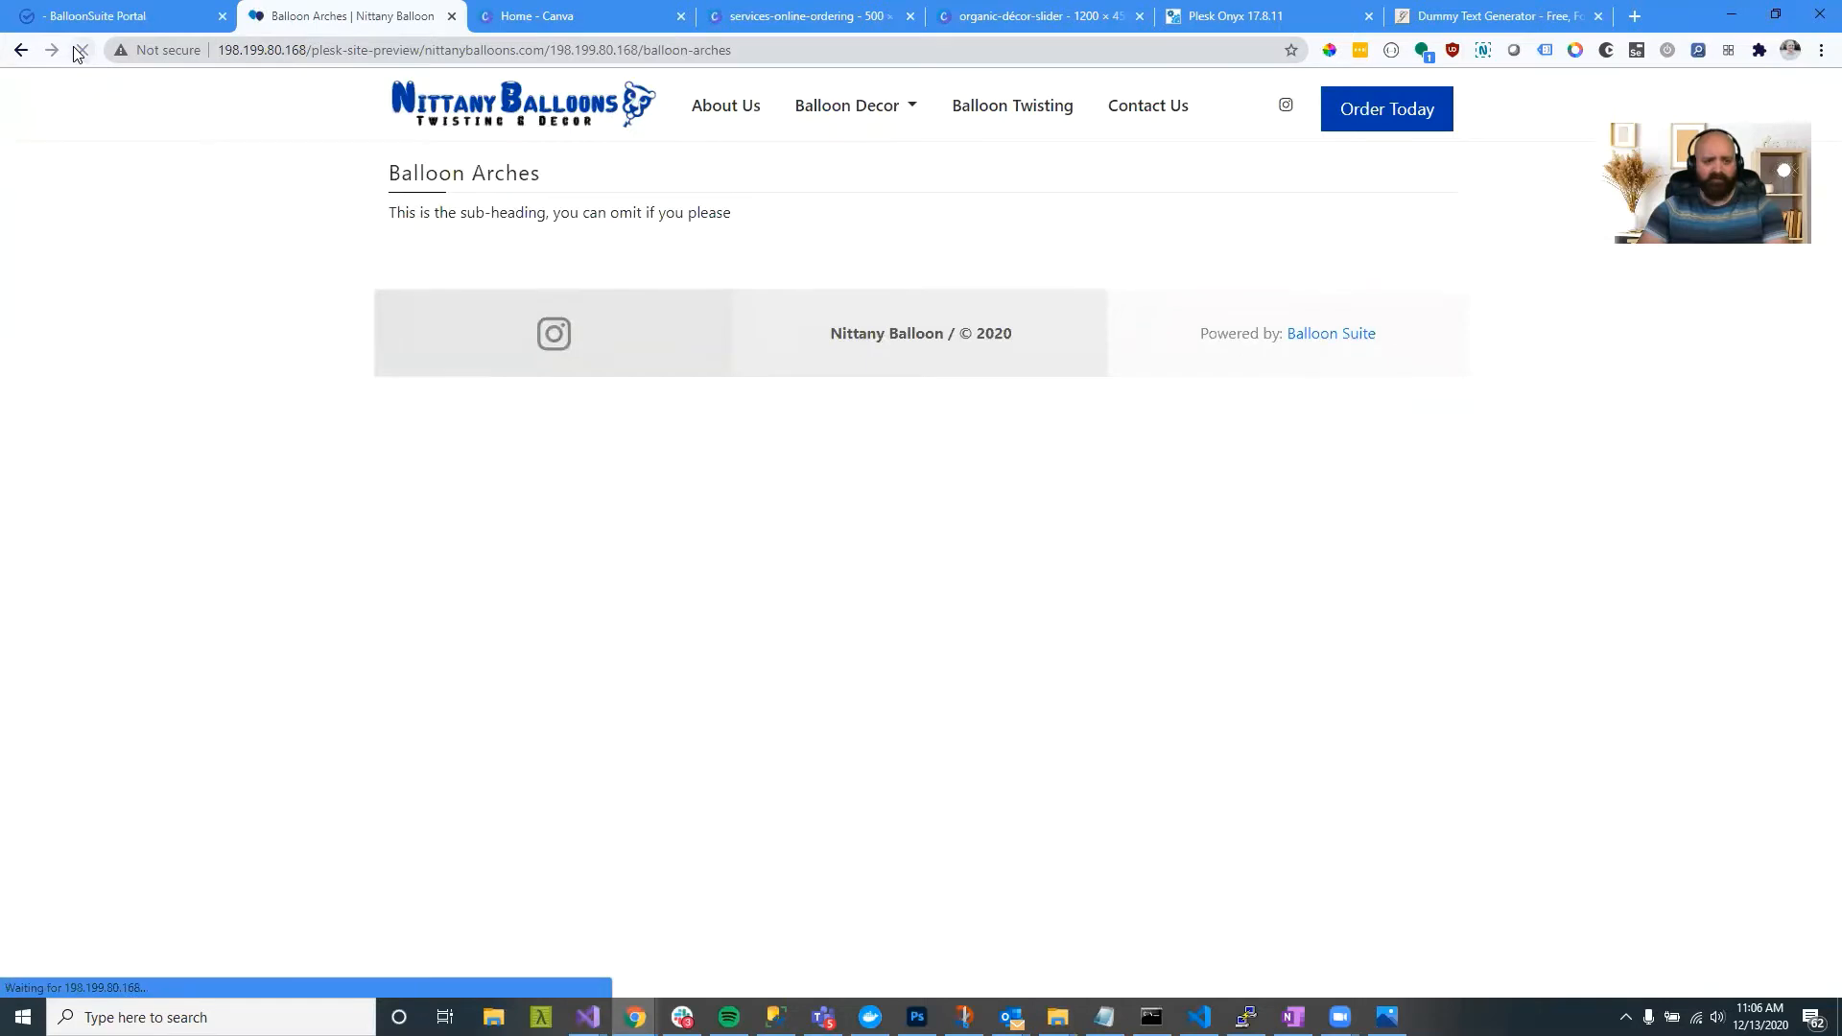
Step: Set the title section's style back to Modern and save the section
click(23, 10)
click(937, 226)
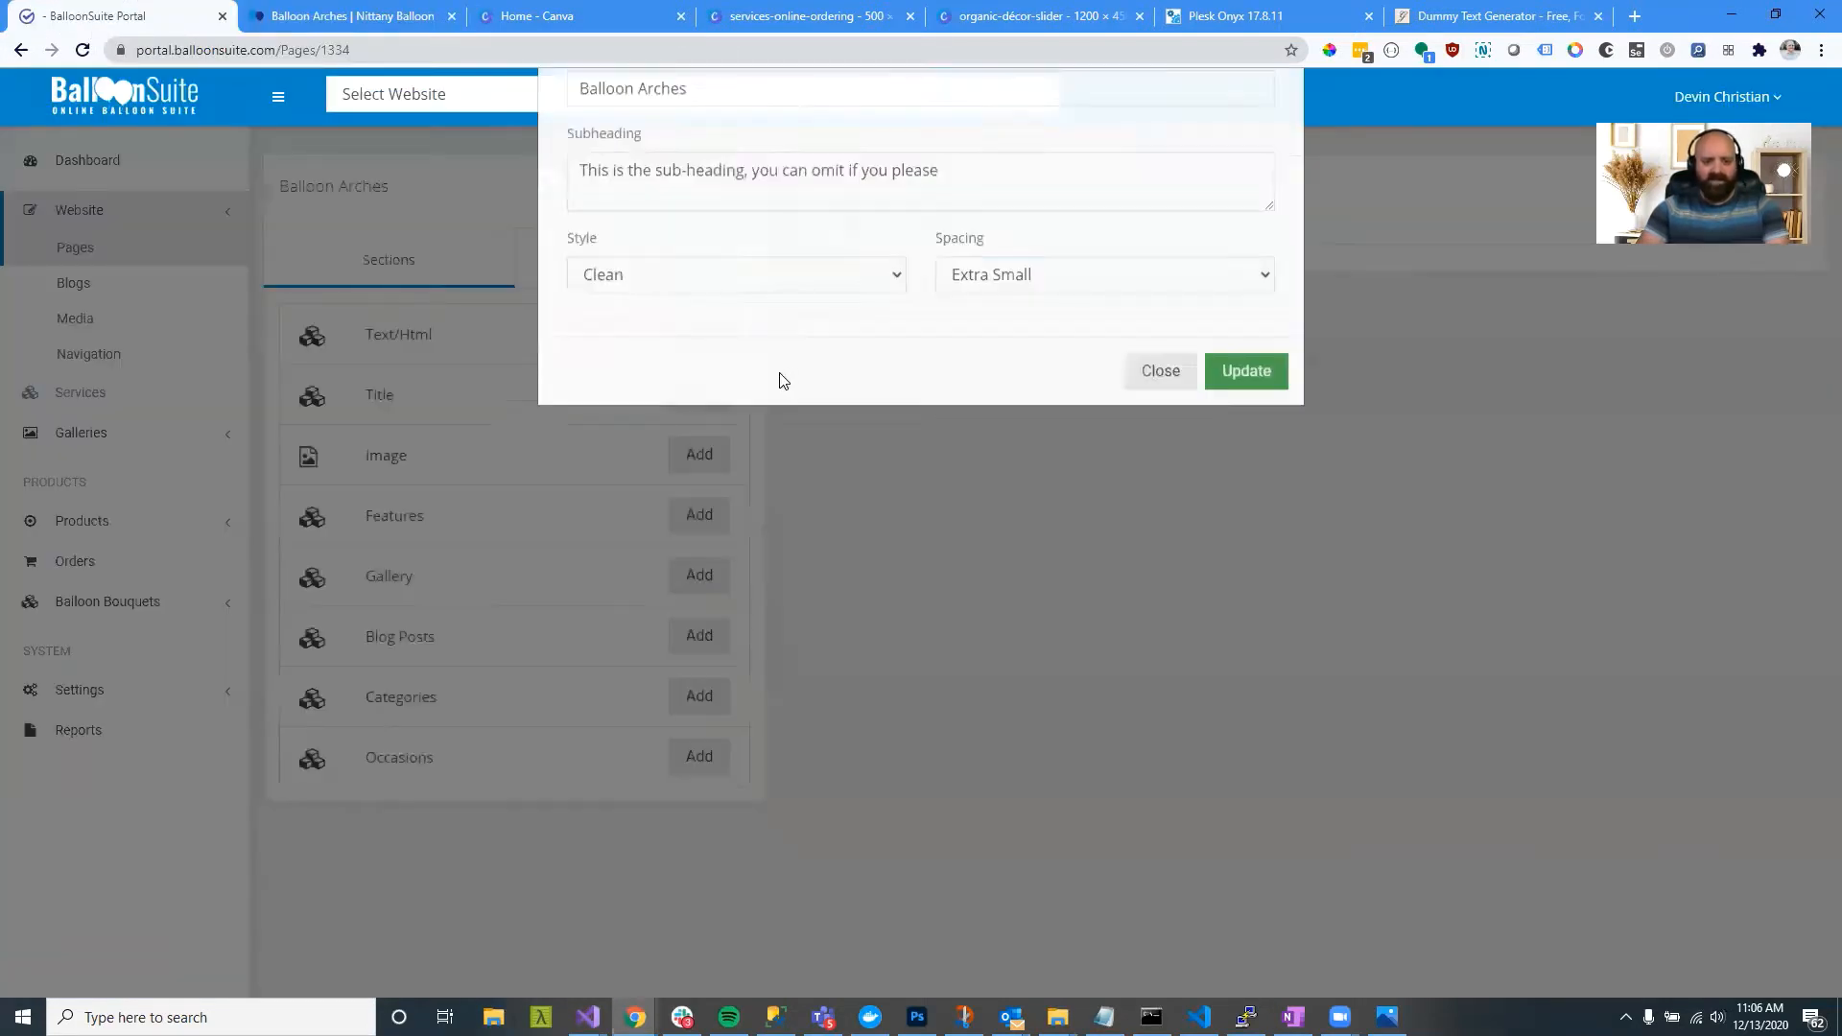
click(724, 428)
click(682, 460)
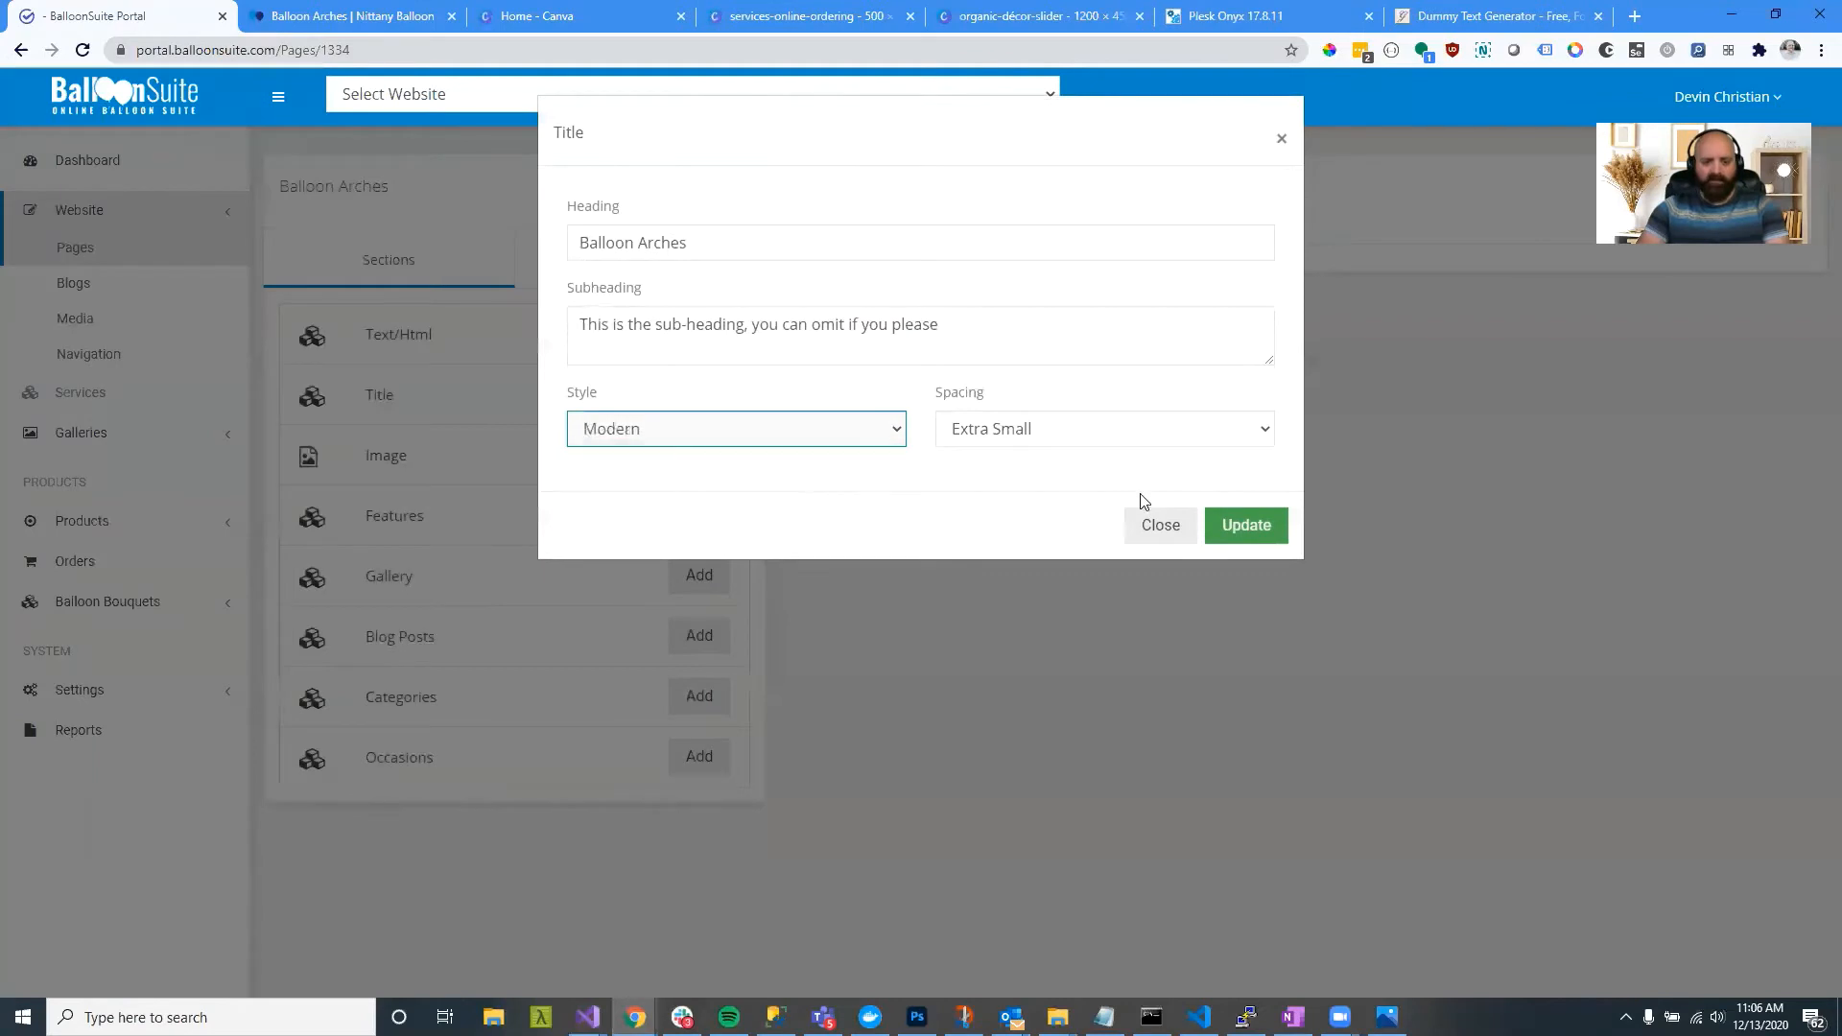
click(1246, 531)
Step: Set the title section's spacing to Large, clear its subheading and save the section
click(913, 224)
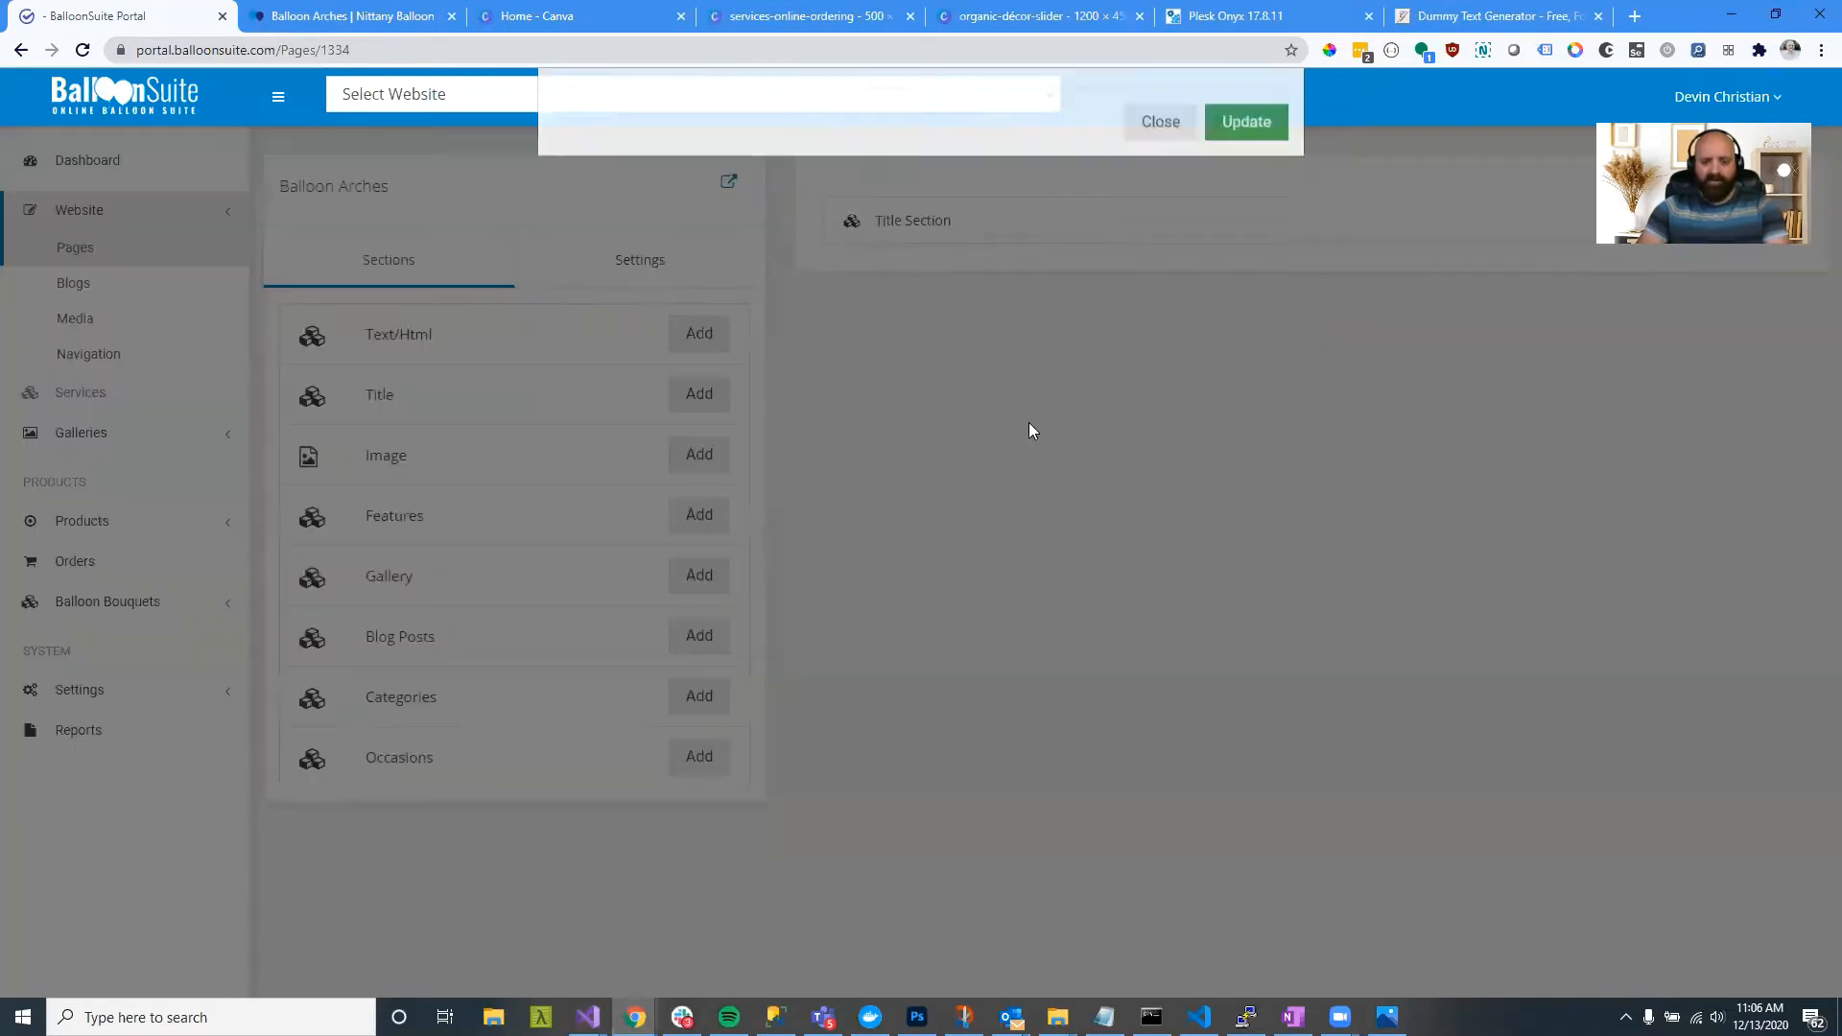
click(1119, 437)
click(1042, 522)
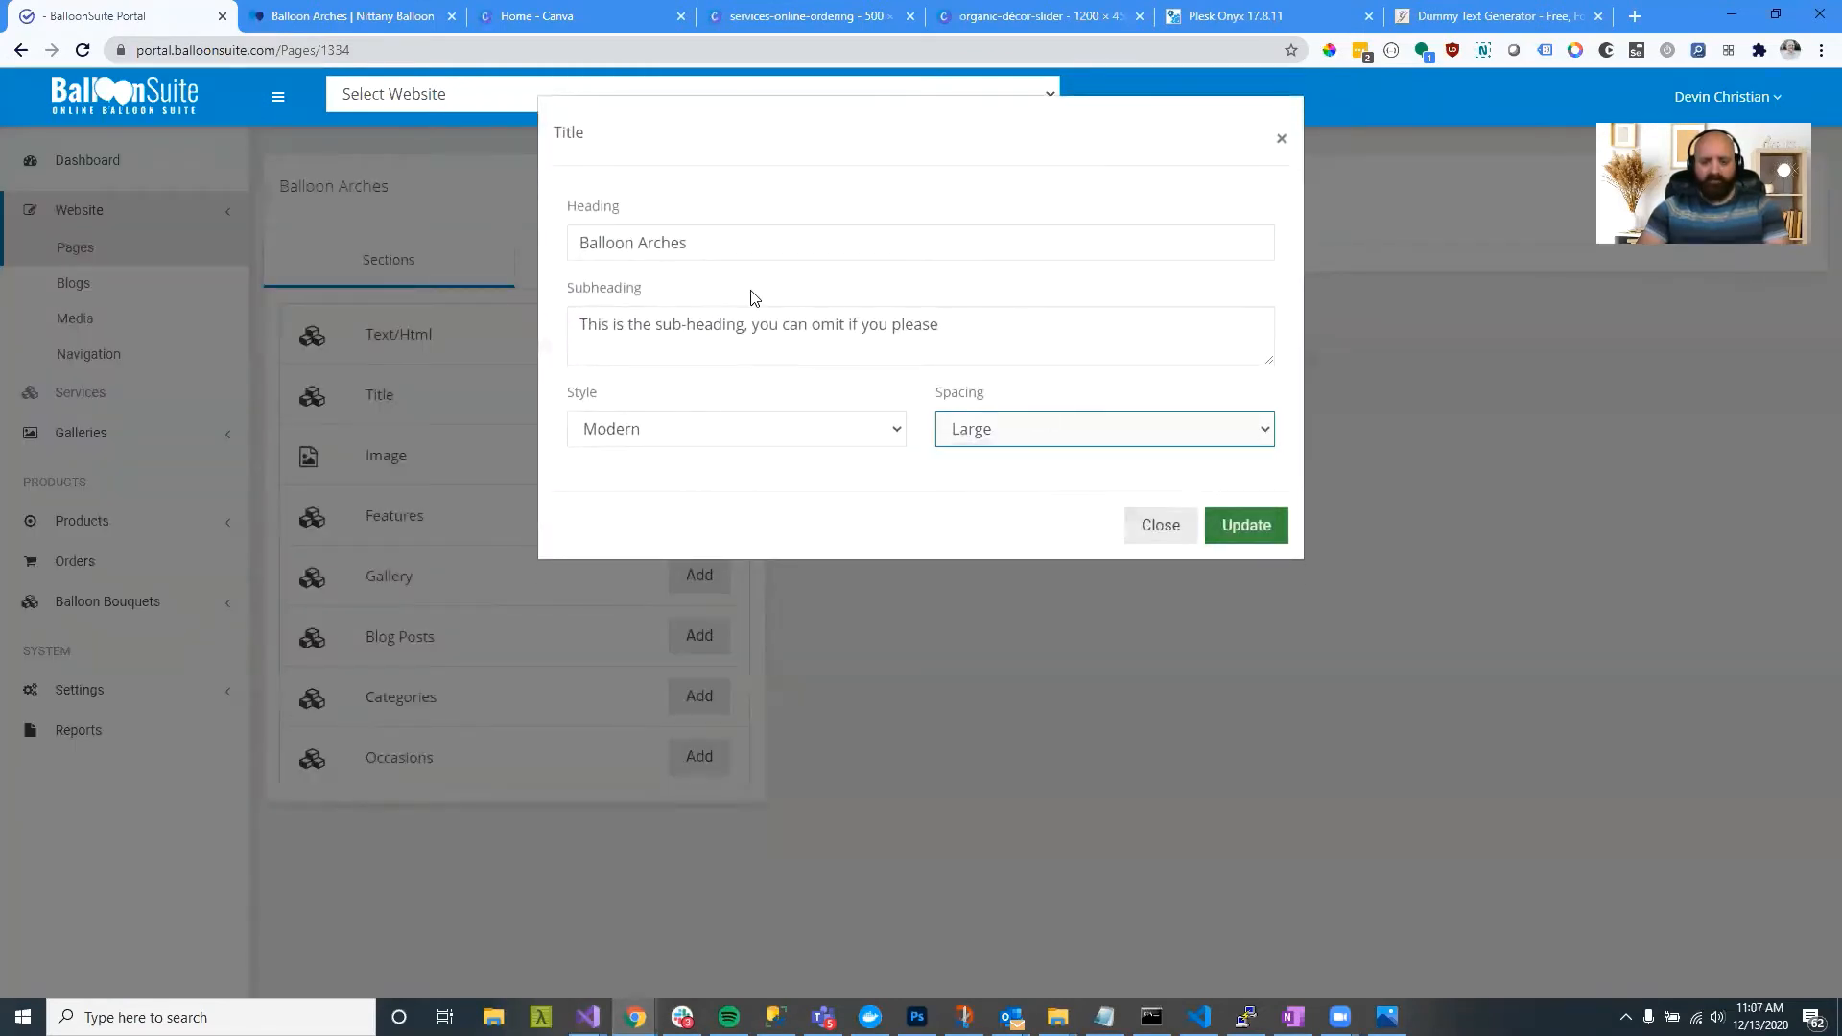
drag(945, 326, 535, 304)
key(BackSpace)
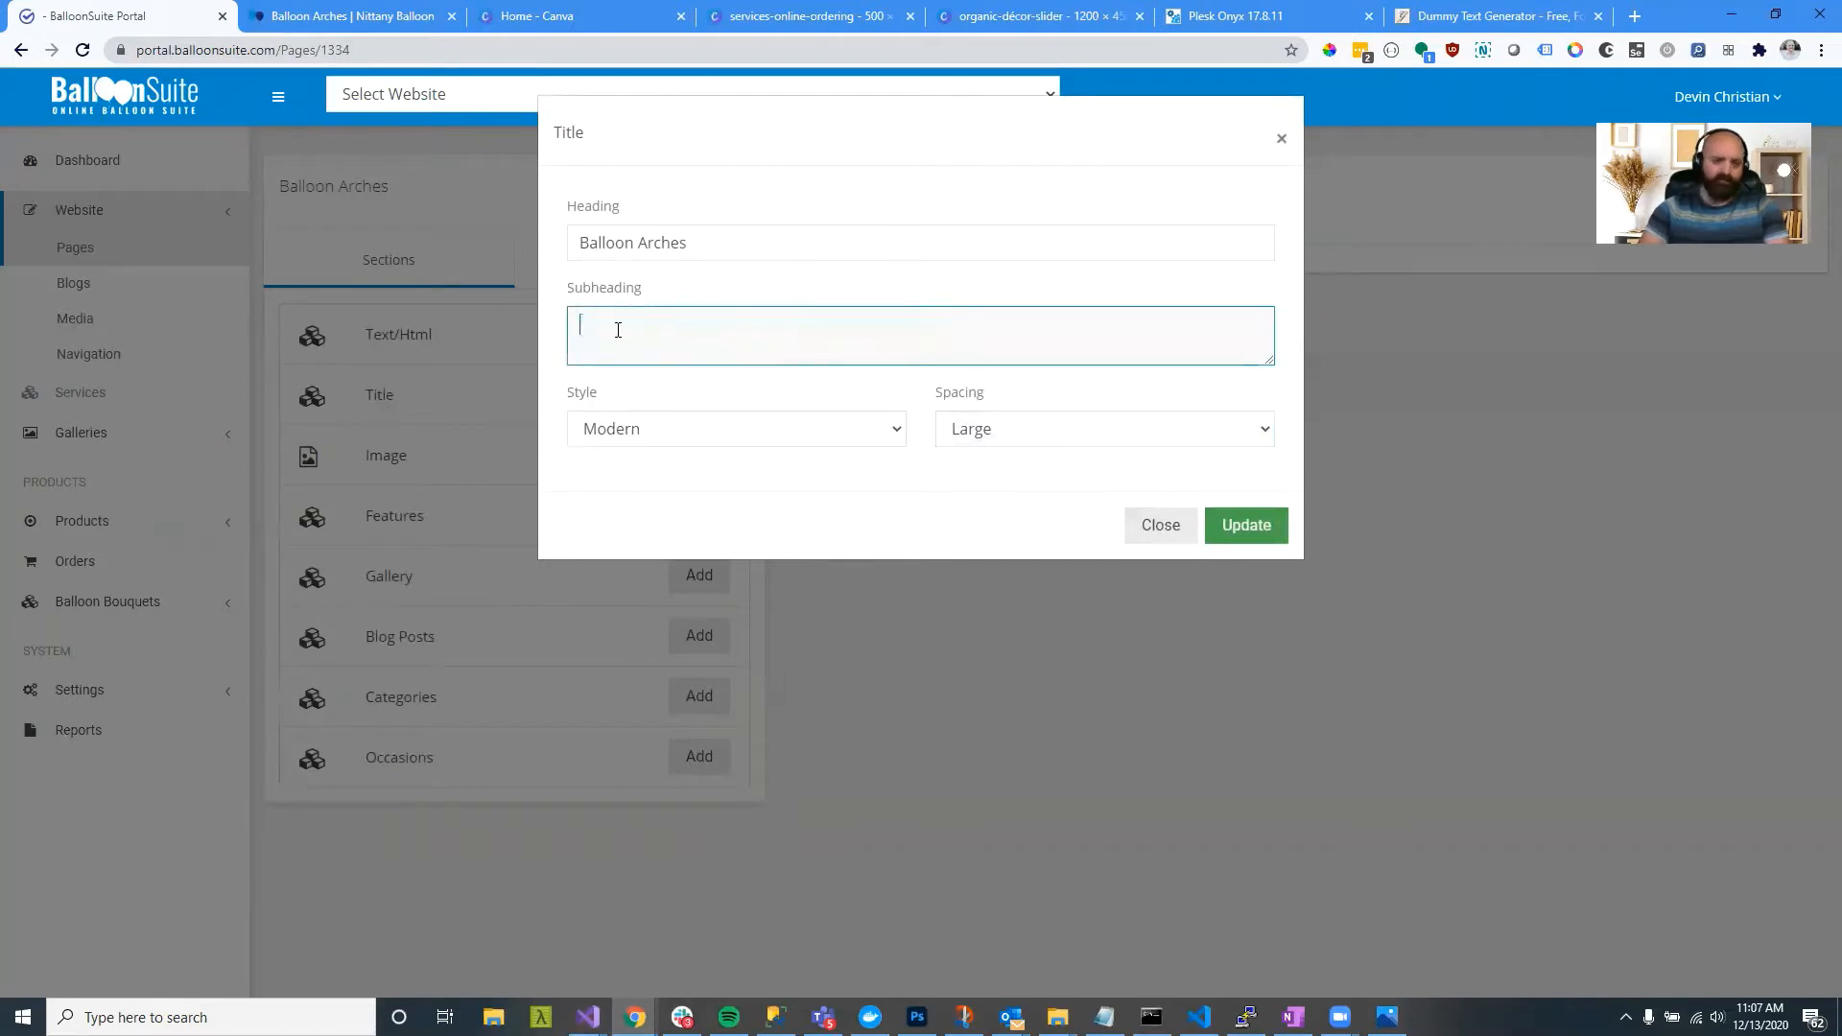
click(1259, 526)
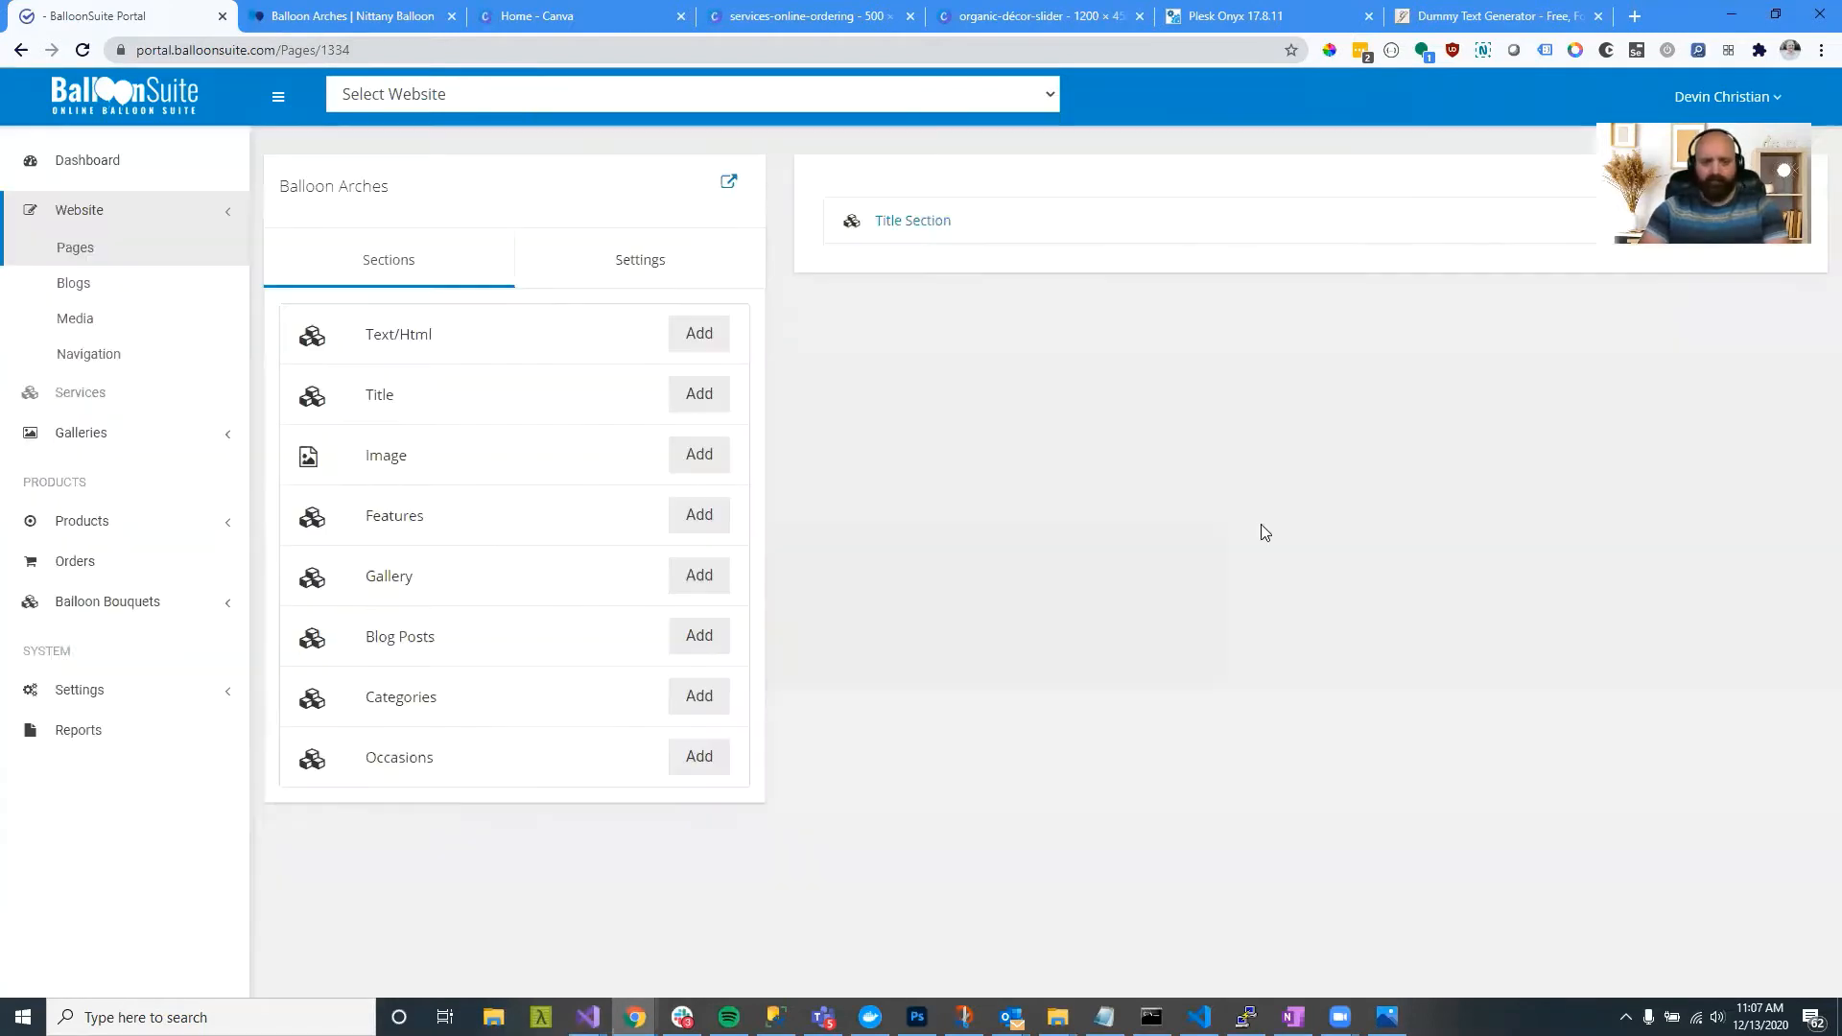
Step: Reload the site preview and inspect the Balloon Arches heading's HTML element in the browser's developer tools
click(364, 17)
click(86, 50)
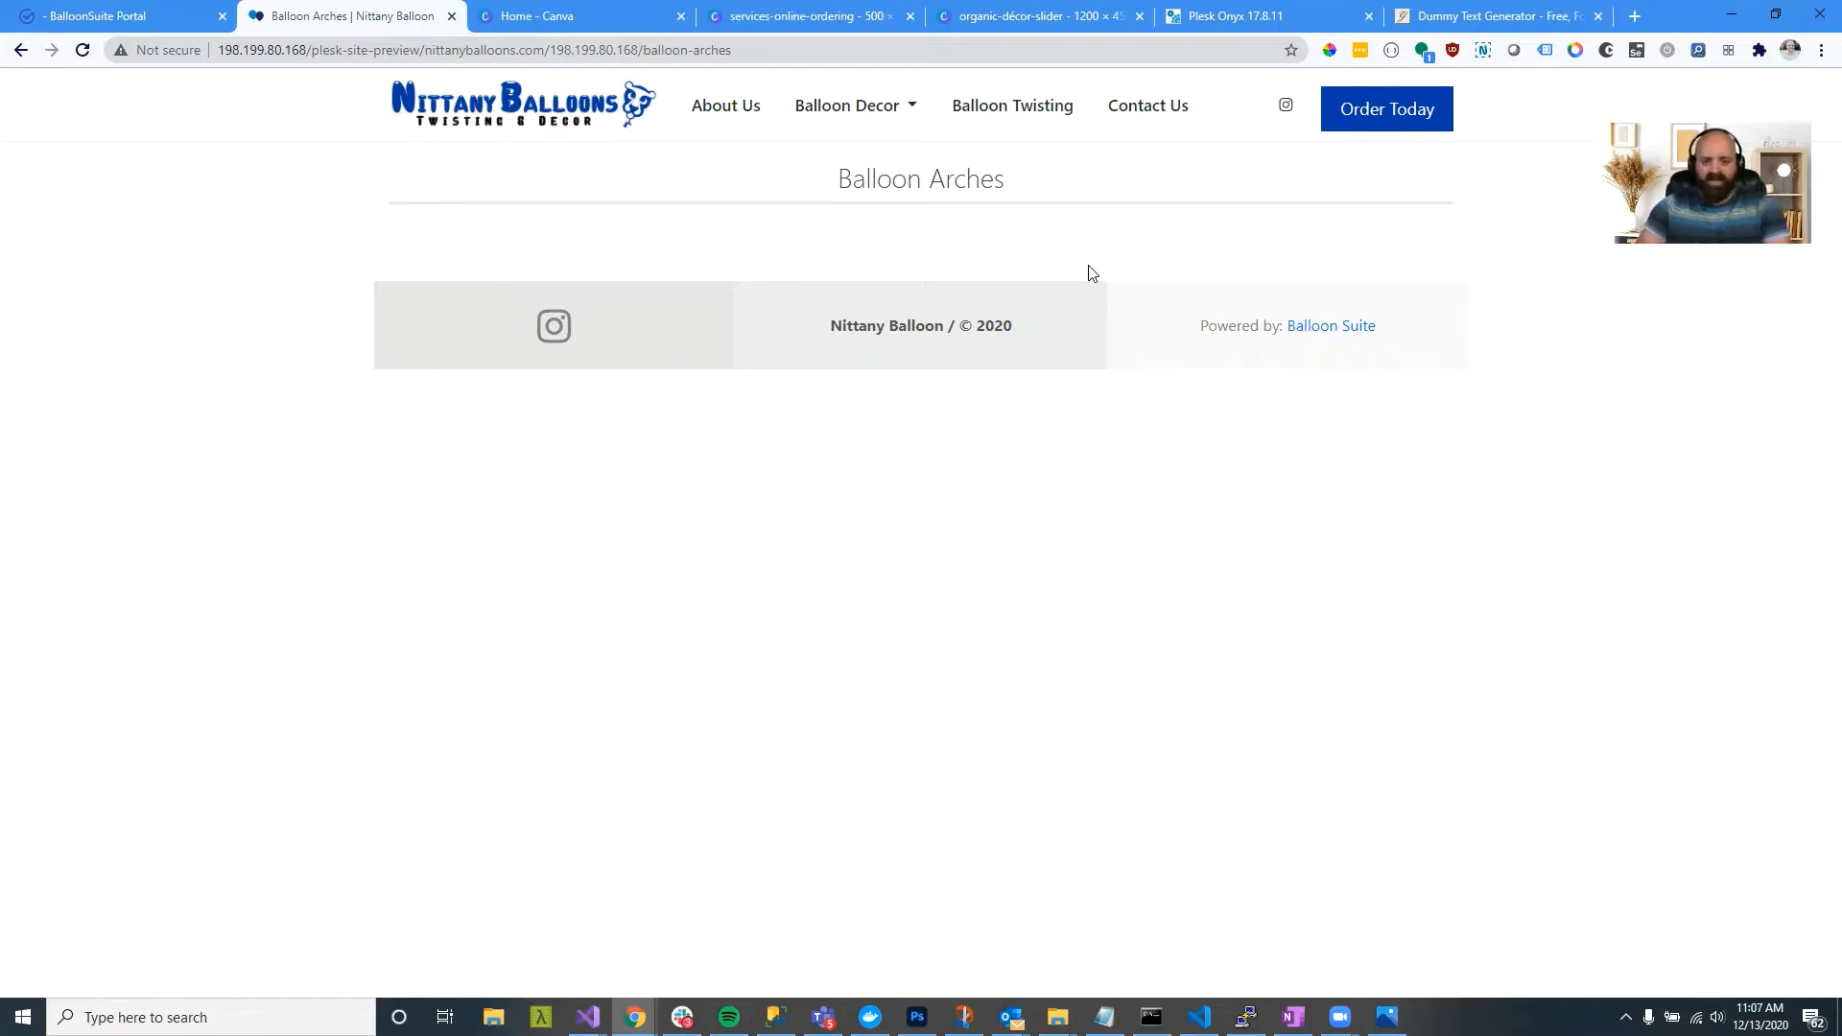
drag(1023, 182, 852, 181)
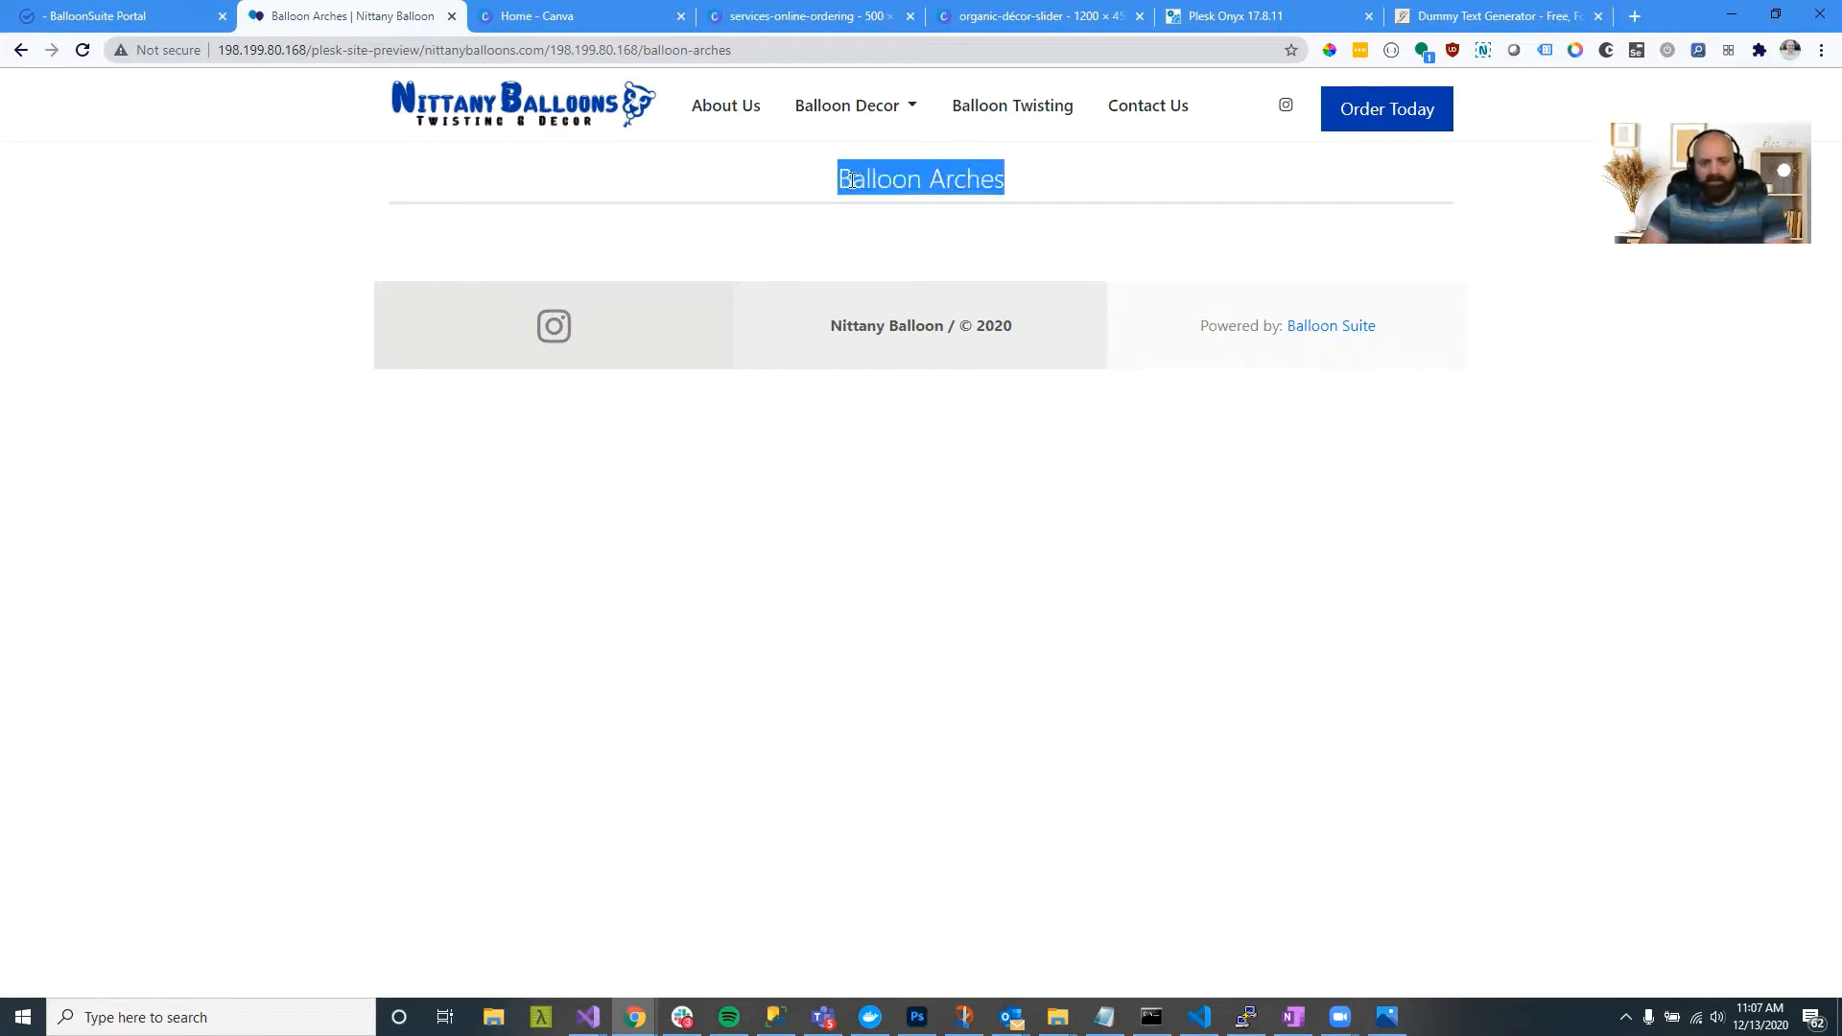
right_click(858, 180)
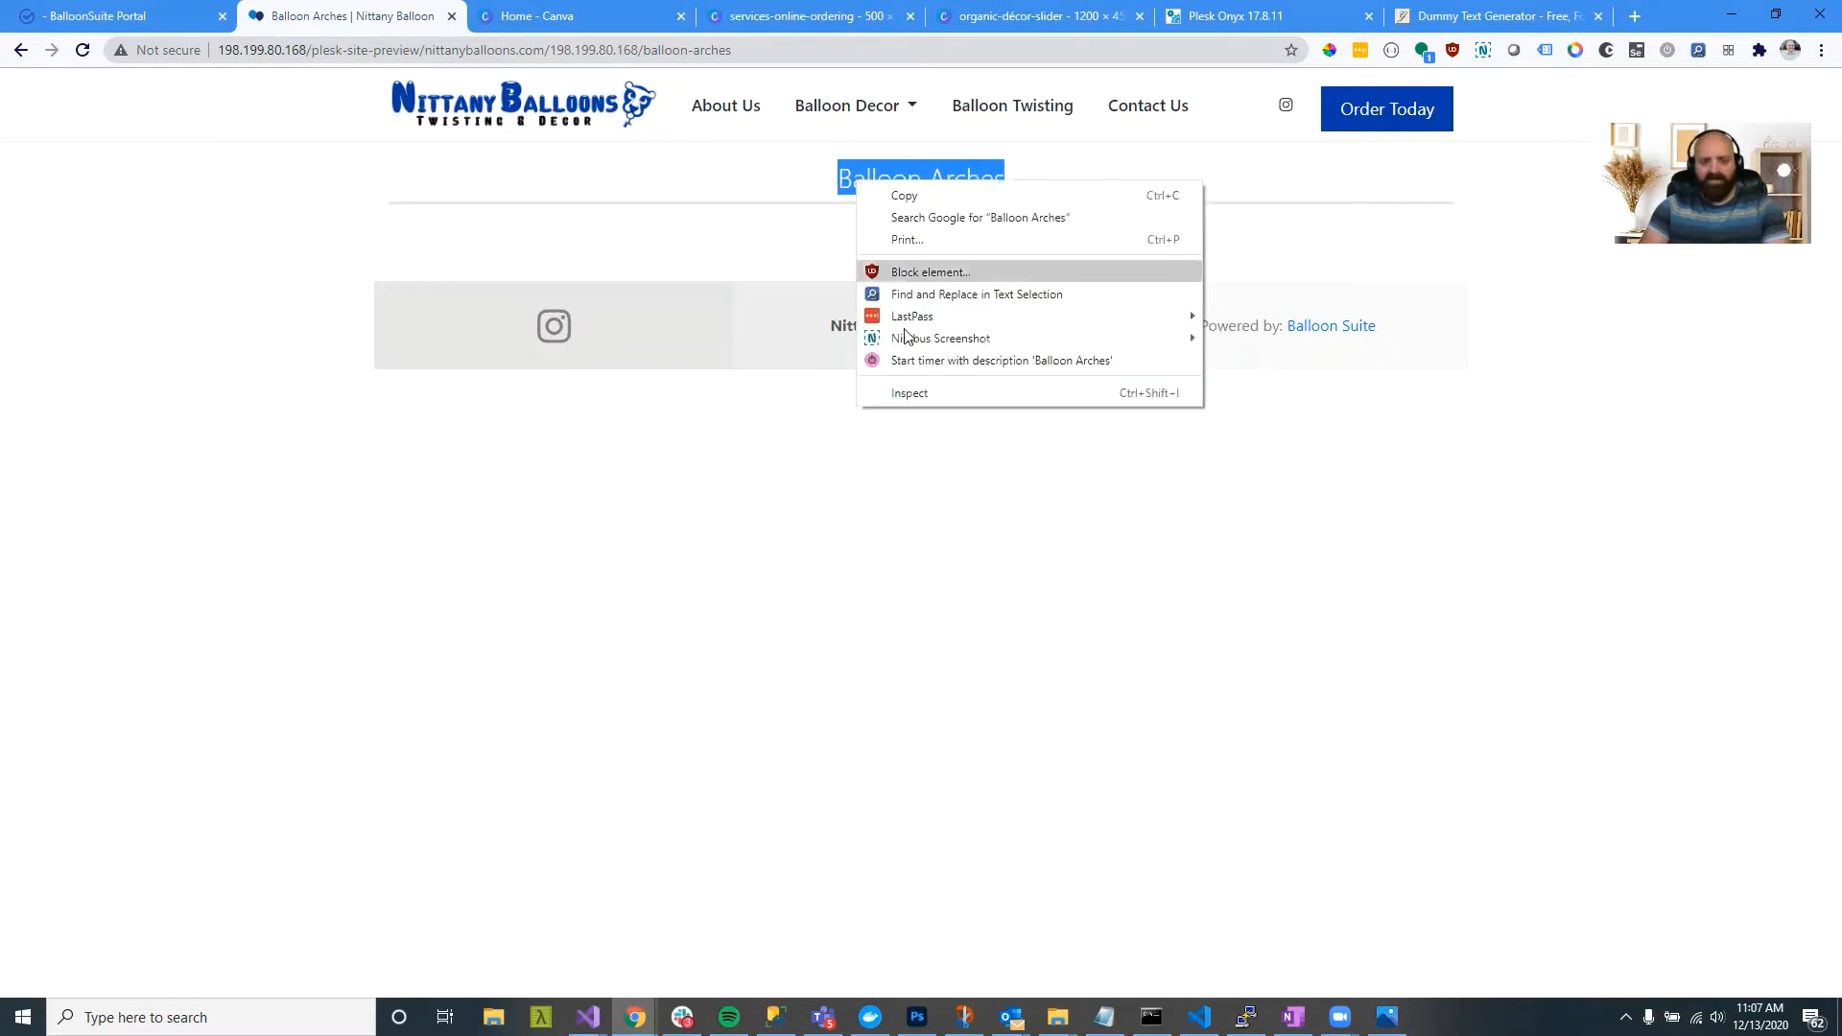
click(901, 397)
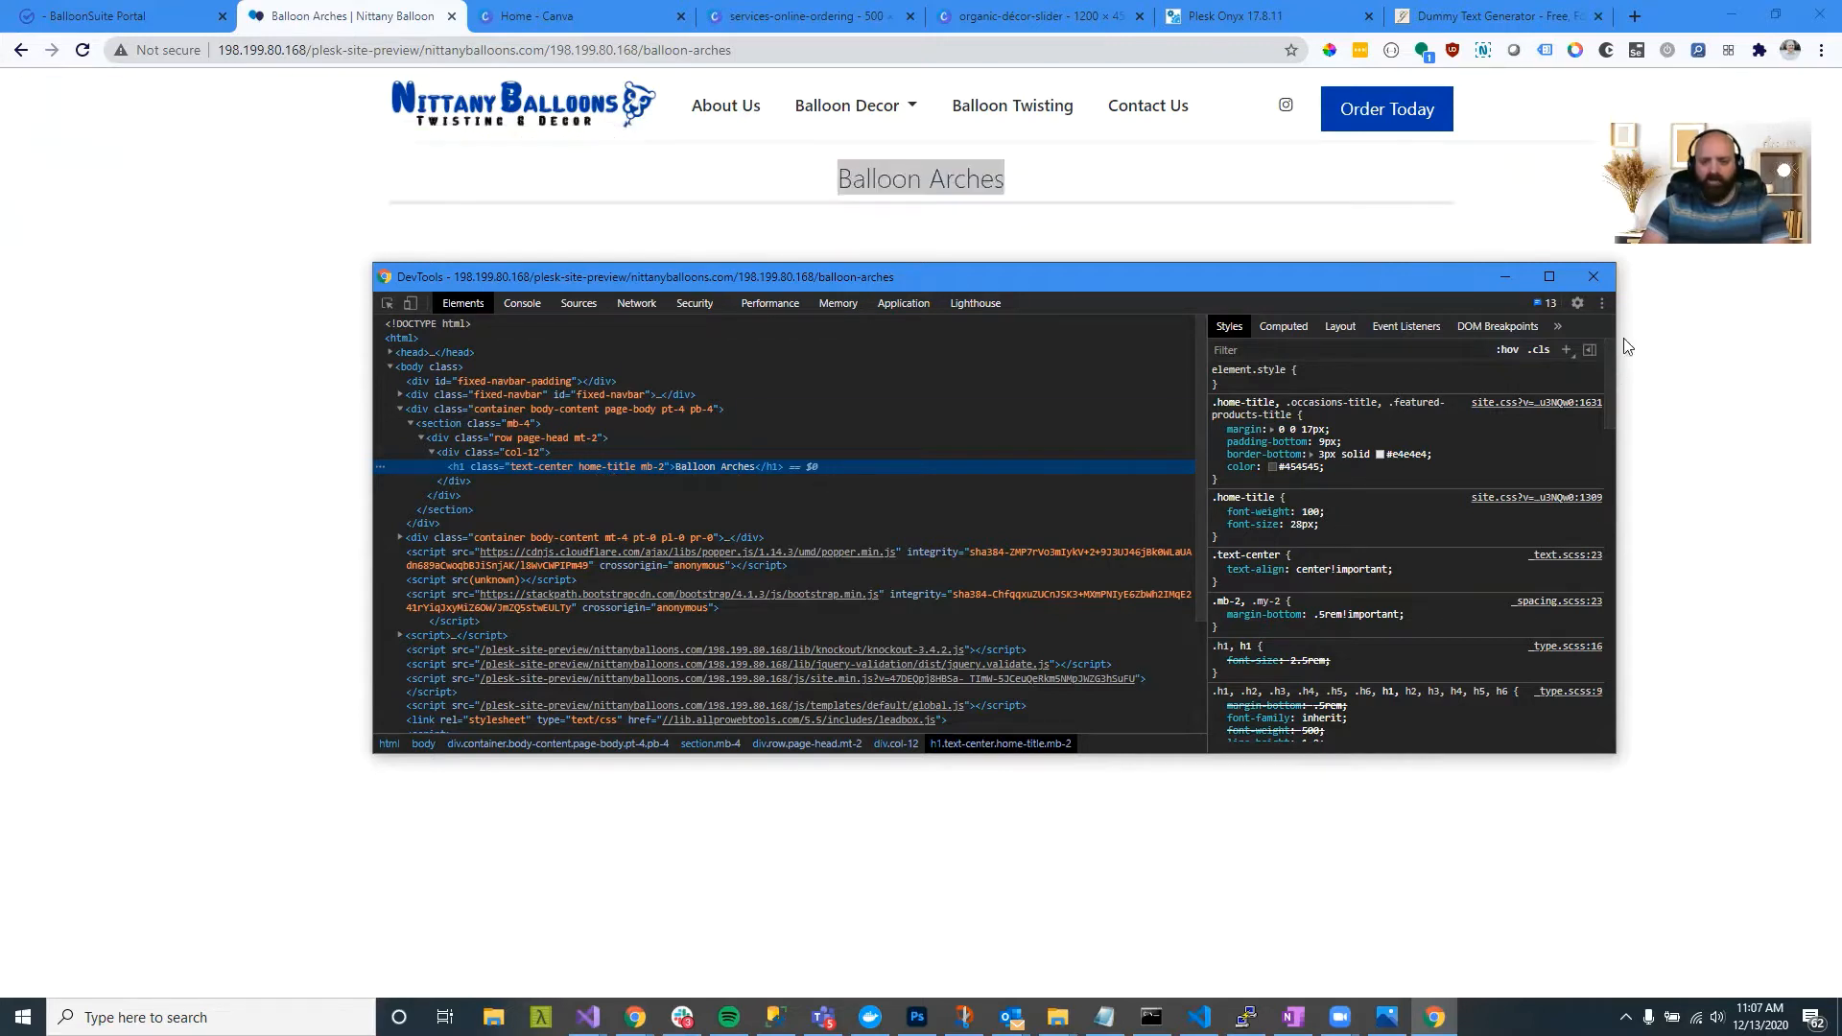
click(1594, 278)
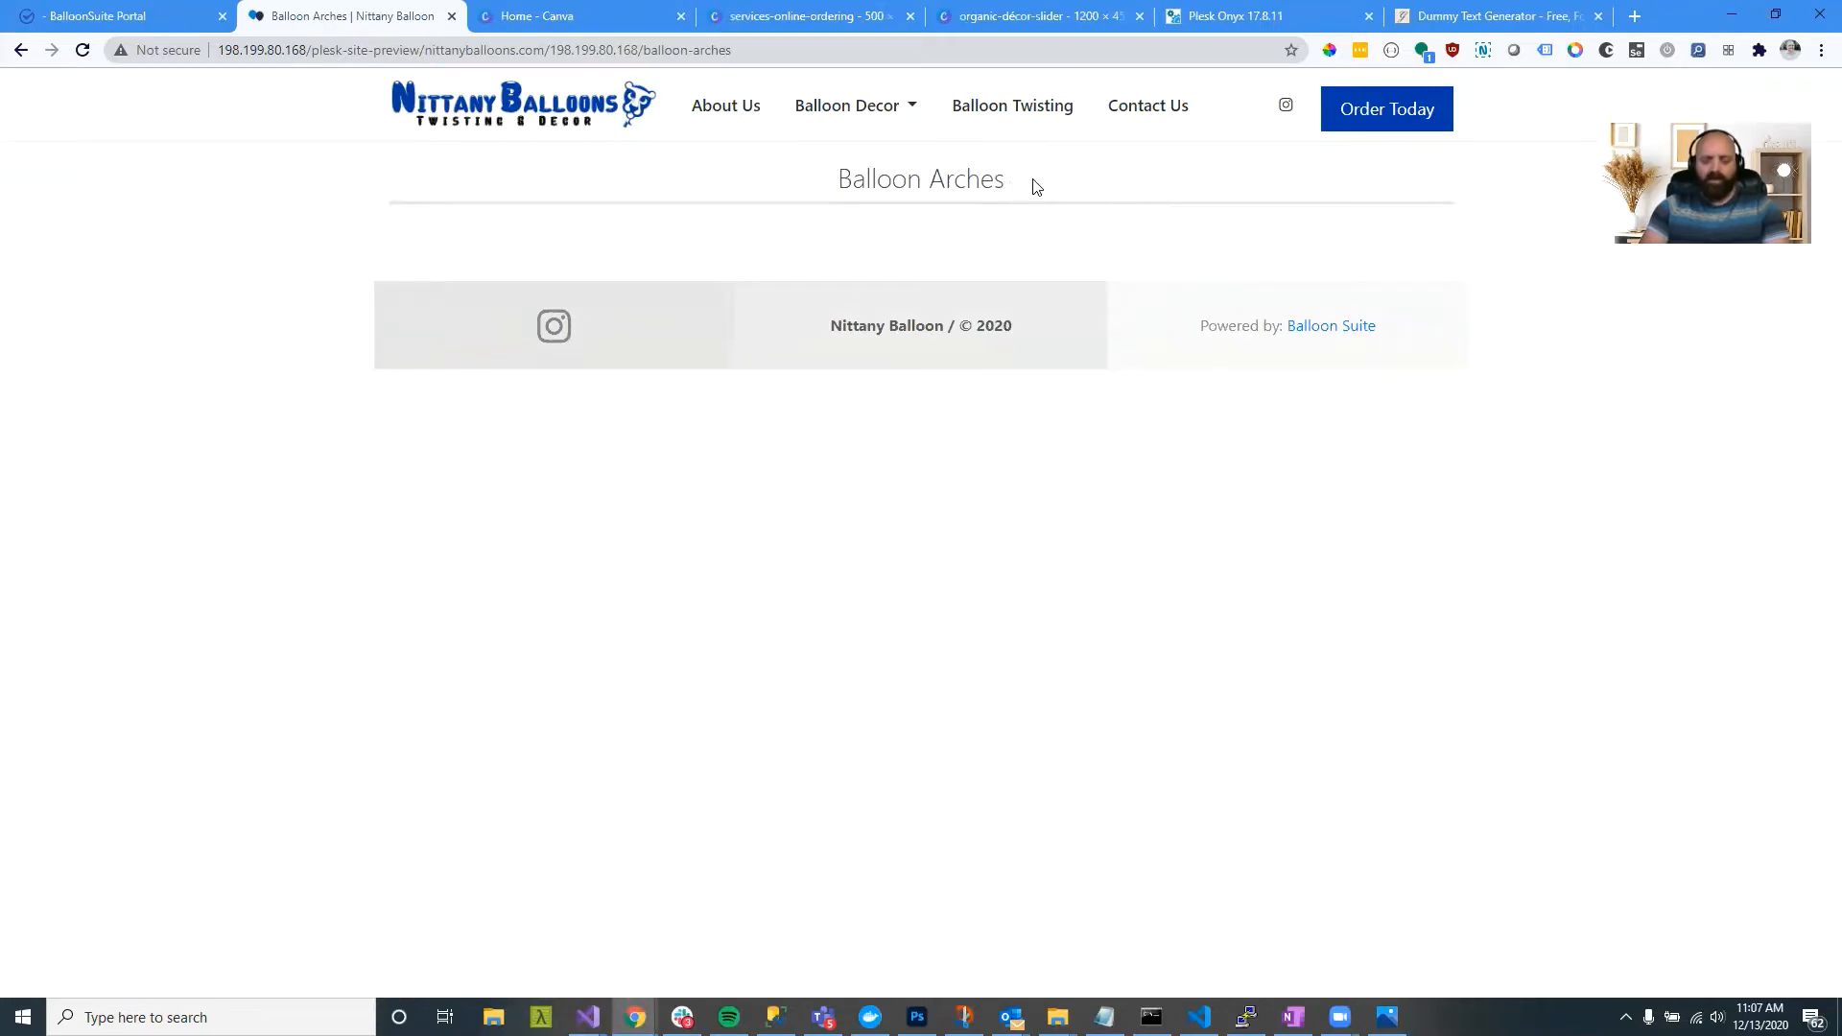
drag(1055, 185, 840, 180)
click(1007, 181)
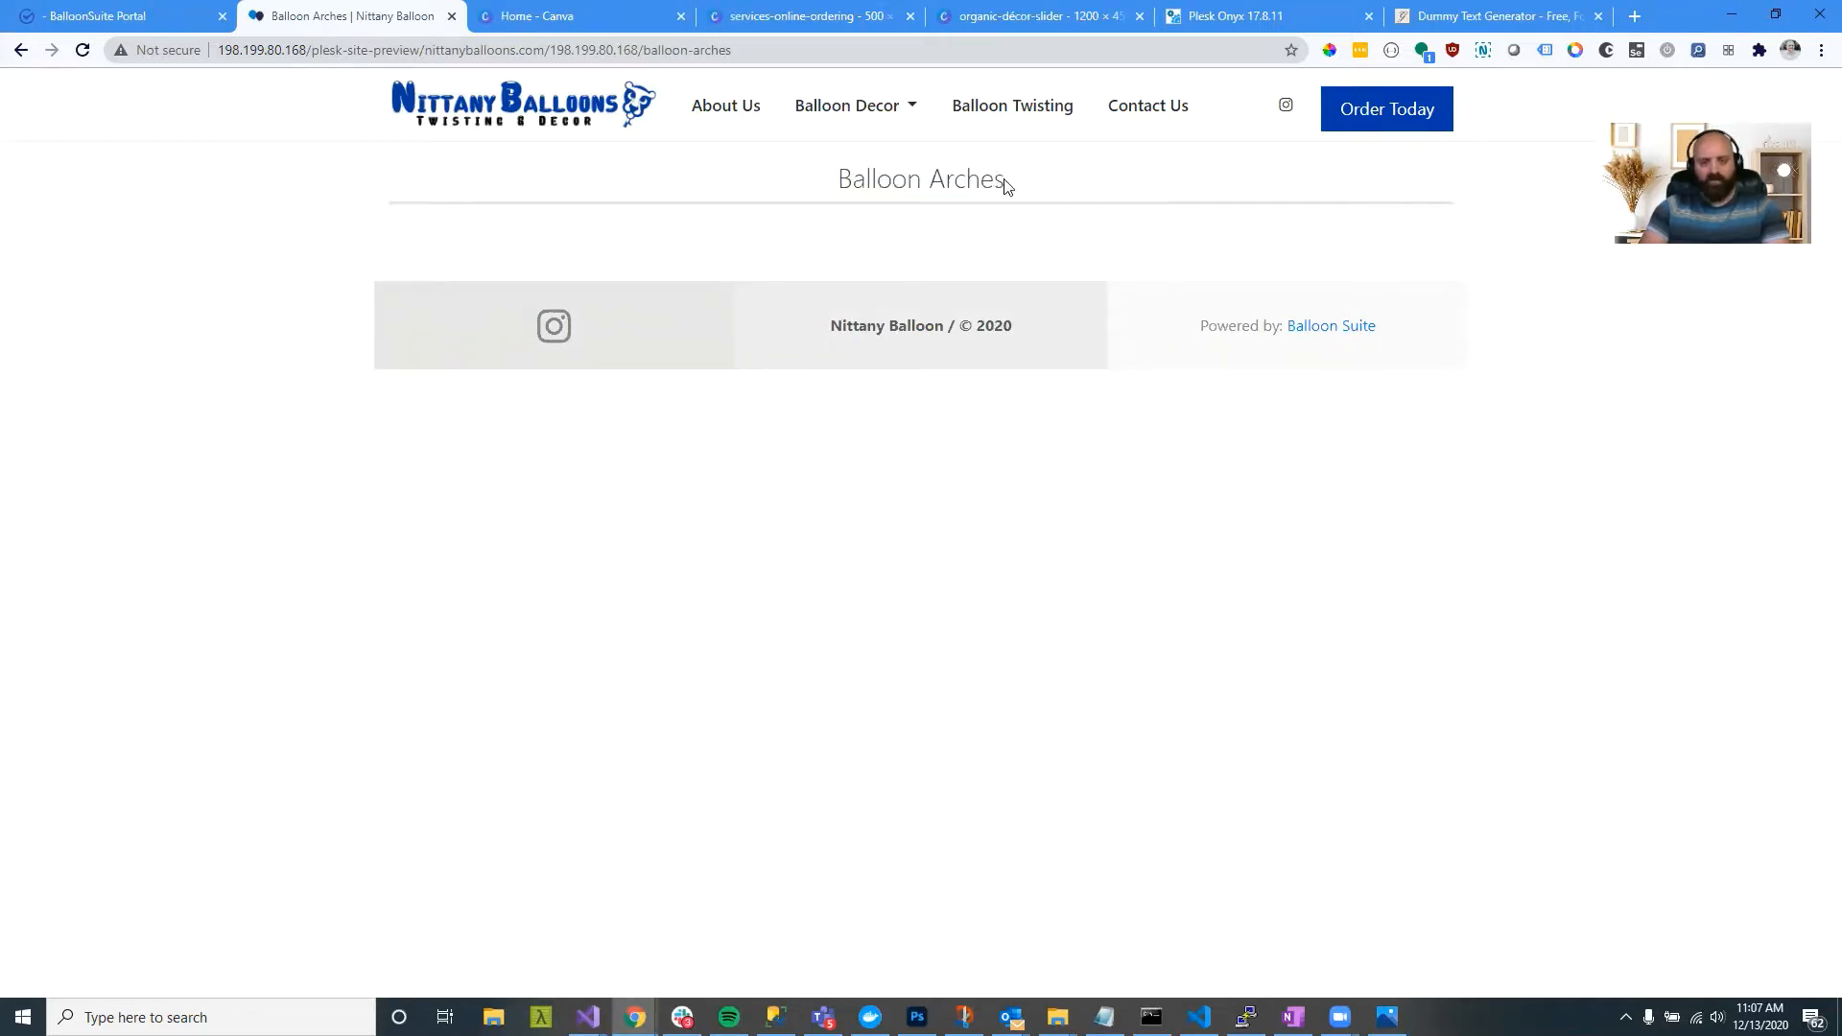
drag(1007, 181, 825, 182)
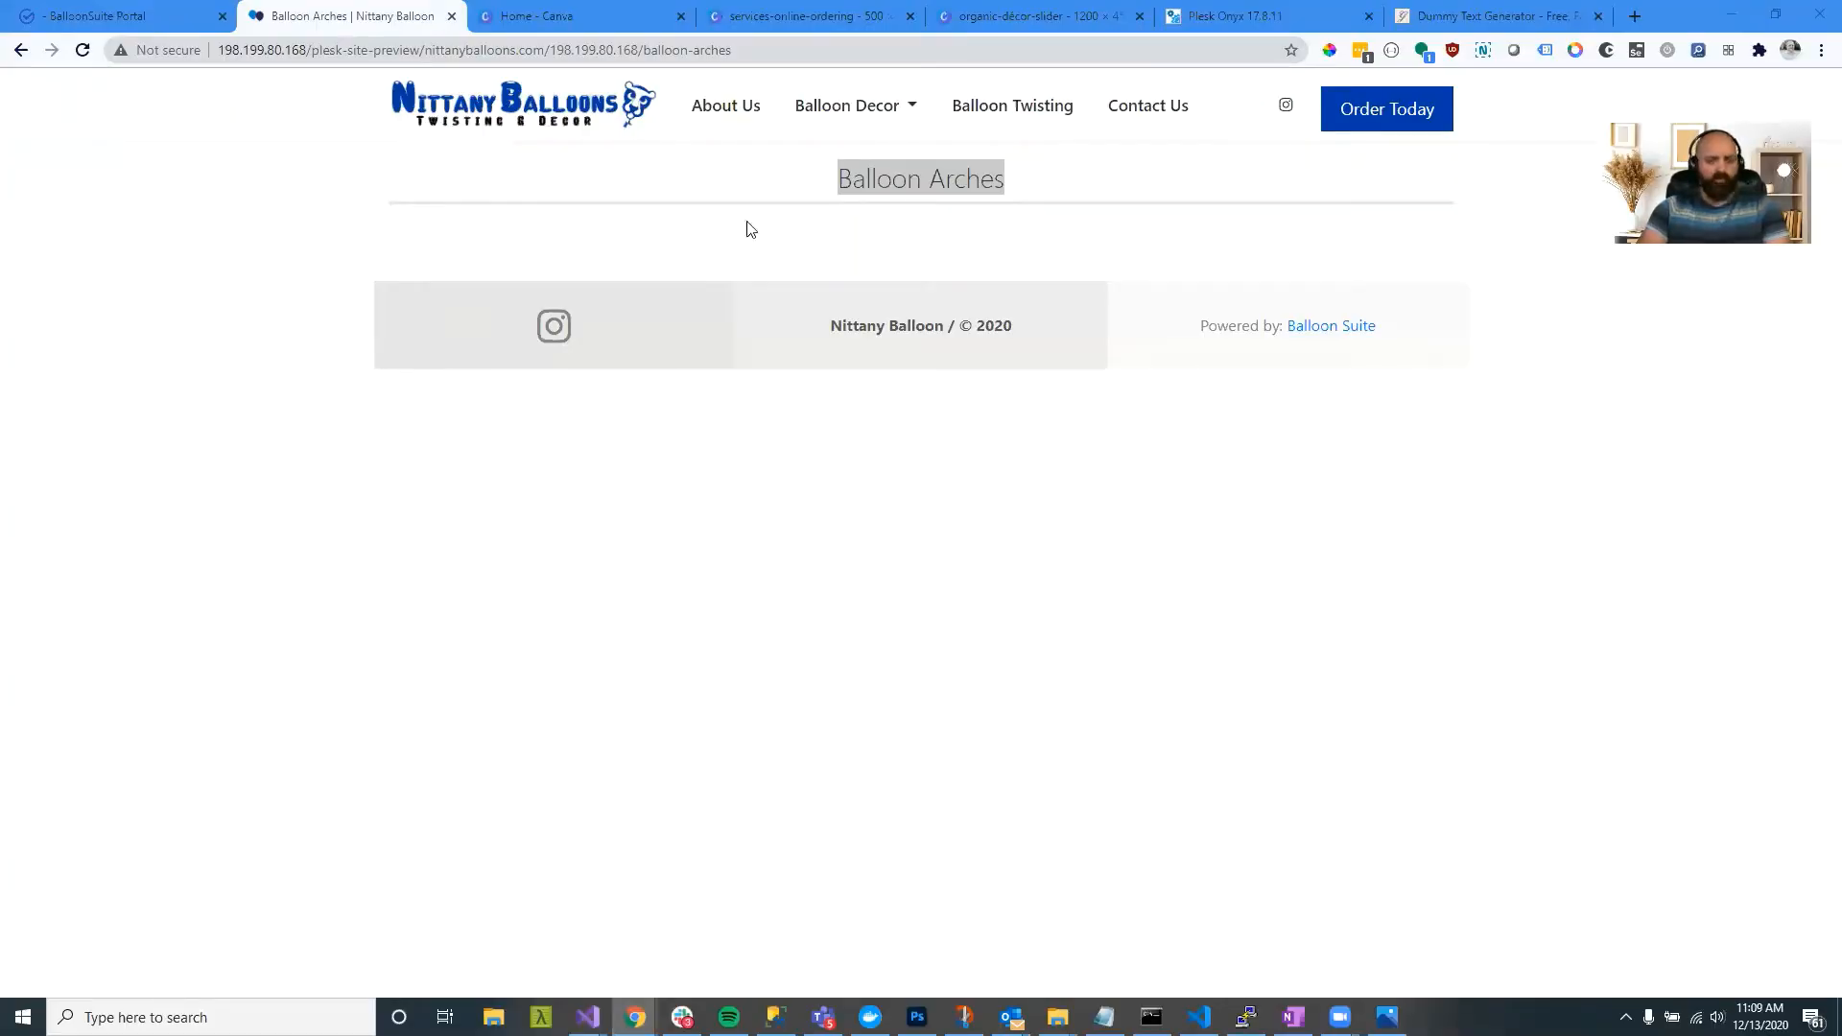
Step: Return to the BalloonSuite Portal and open the title section's subheading for editing
click(114, 9)
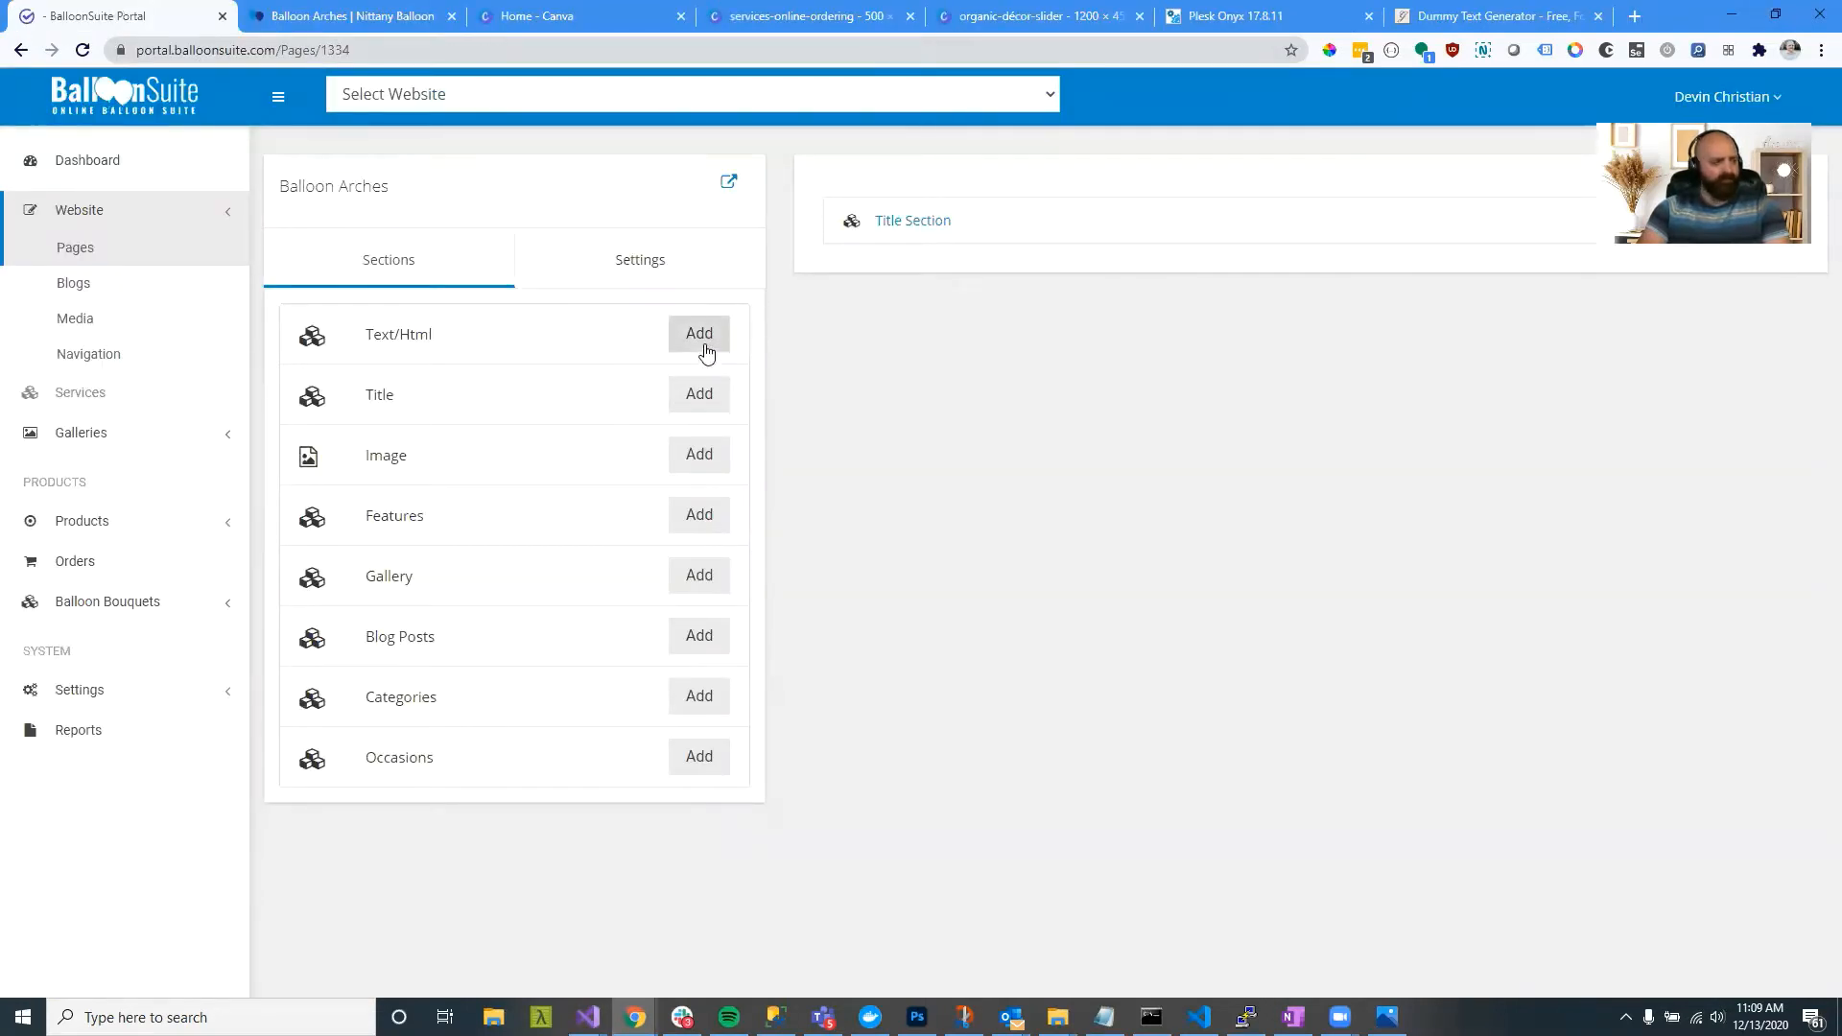
click(910, 224)
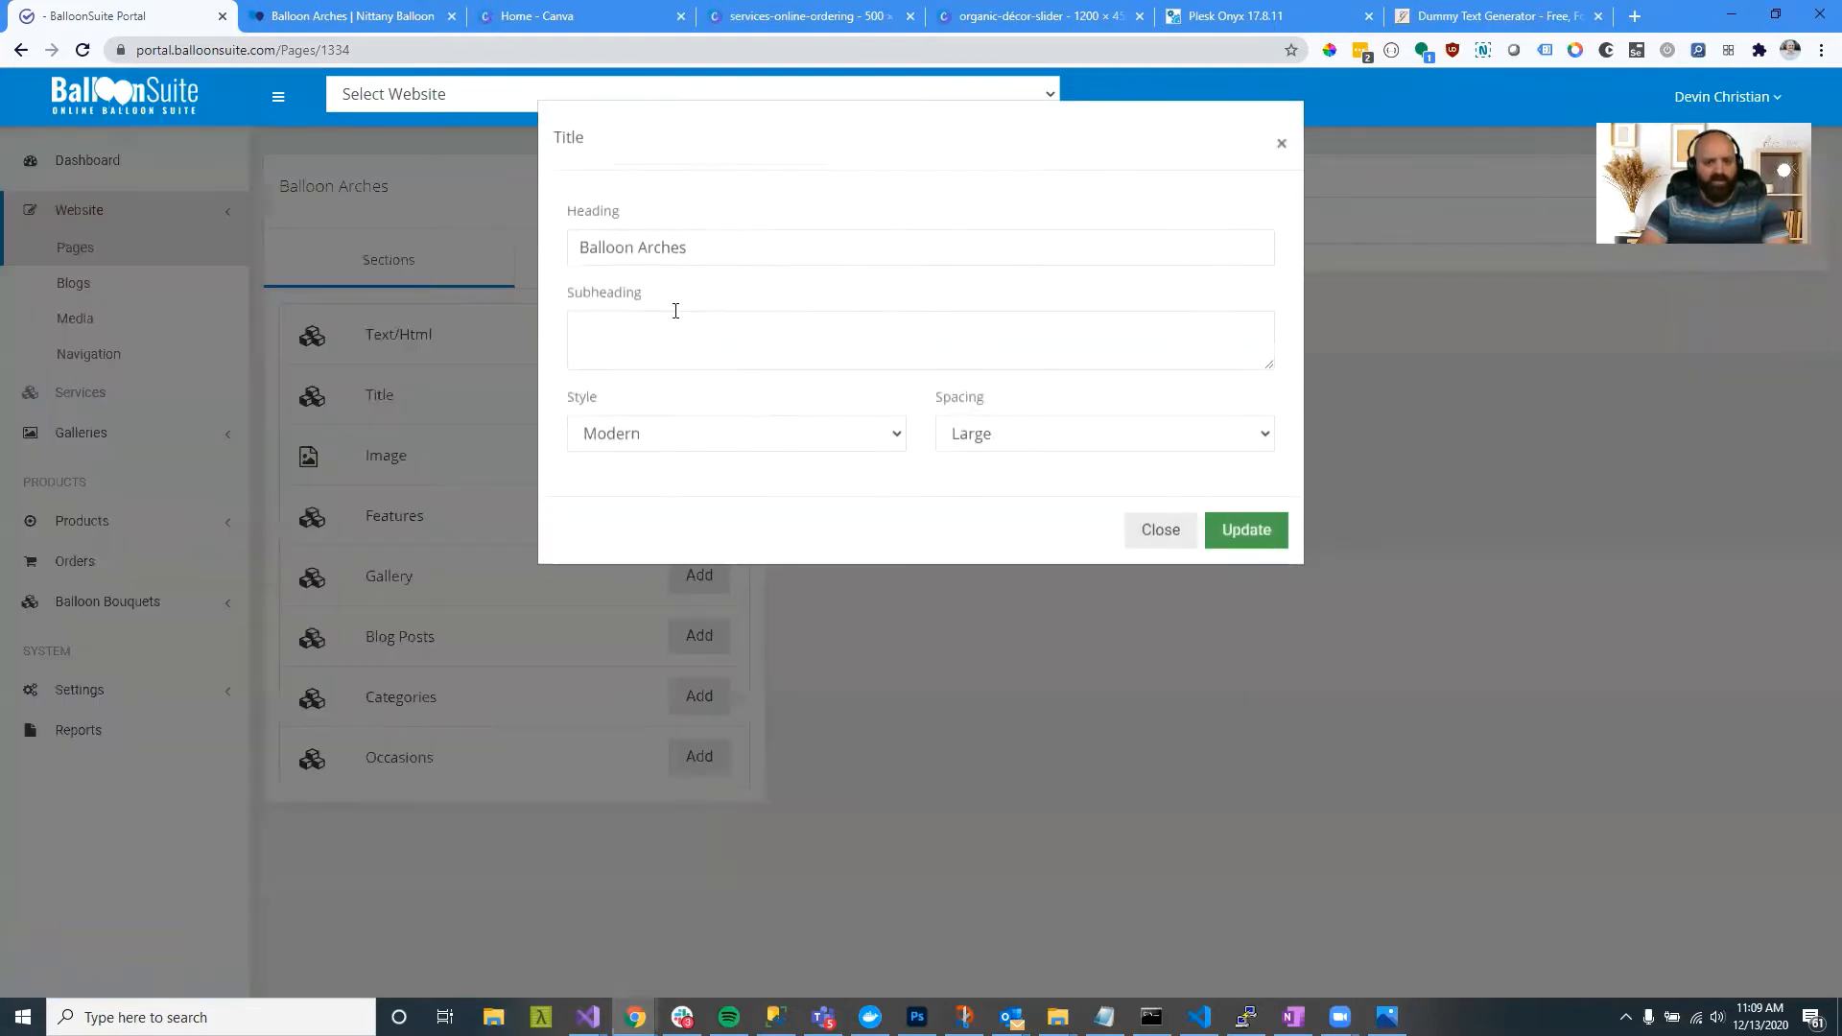
click(673, 328)
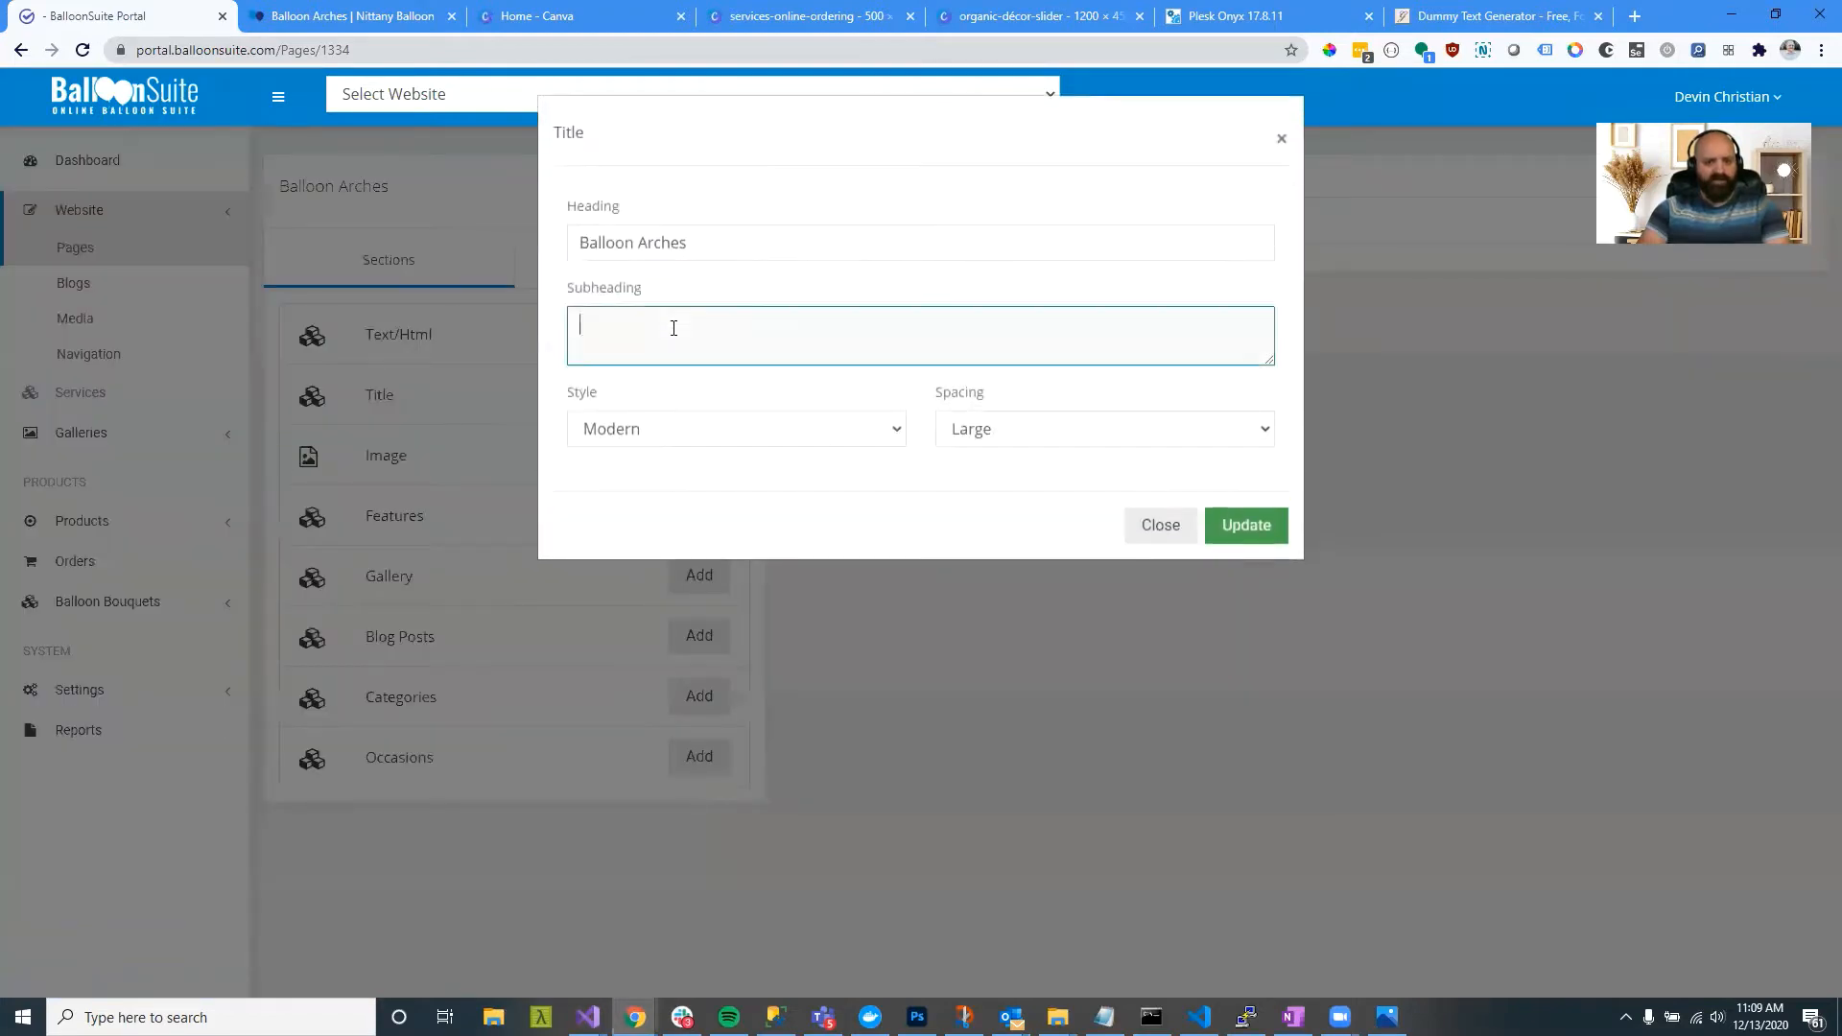
Step: Switch to the dummy text generator, generate one paragraph of 70 Lorem Ipsum words and copy the result
click(1430, 17)
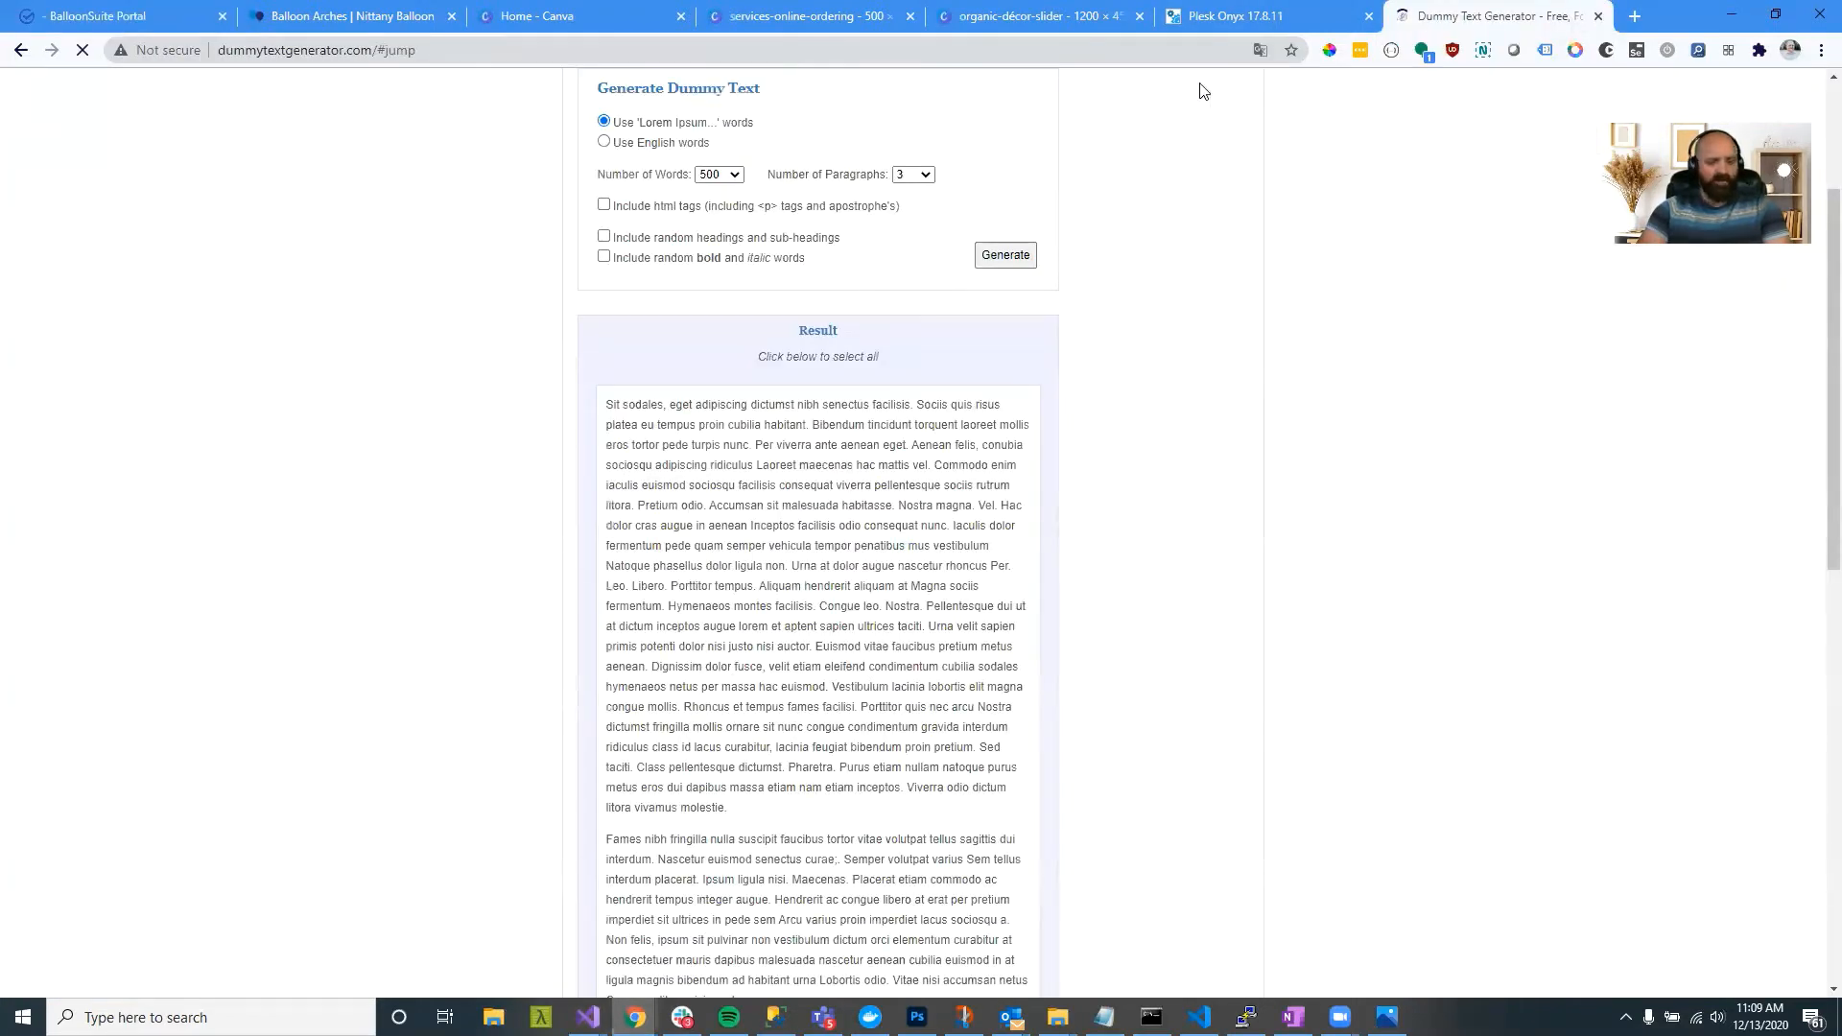
click(706, 177)
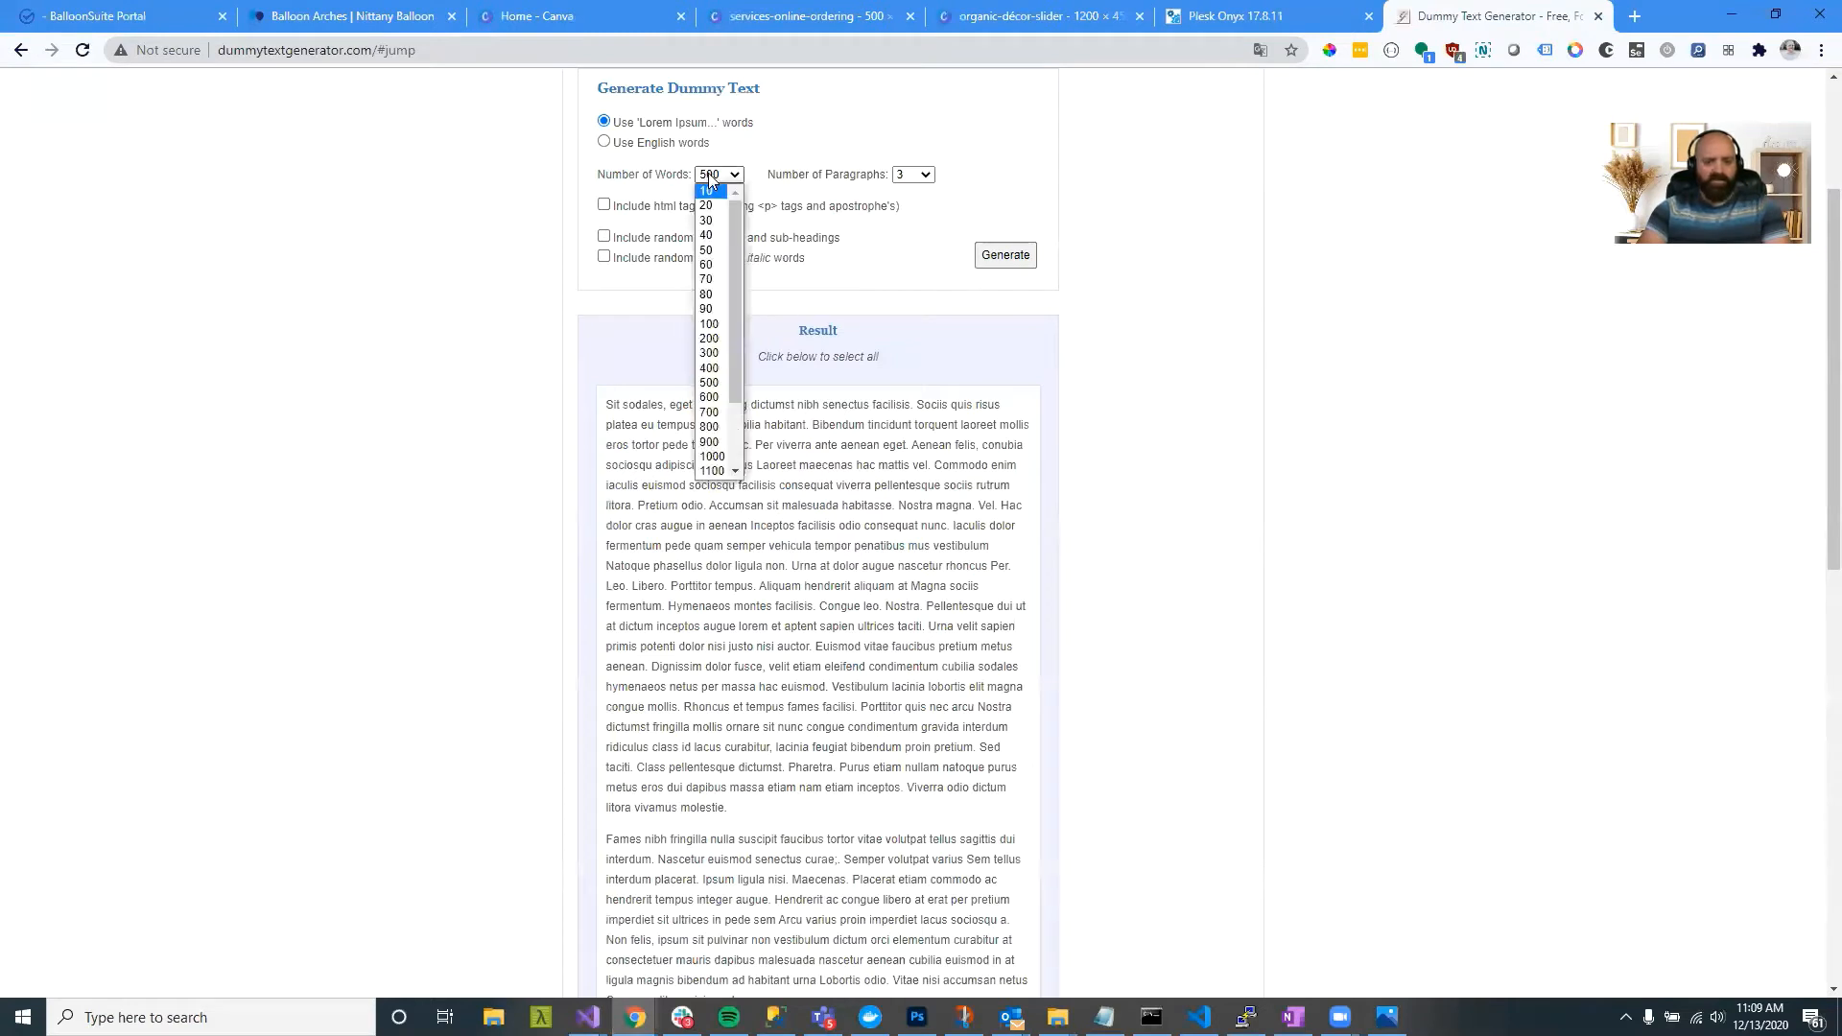
click(708, 250)
click(913, 174)
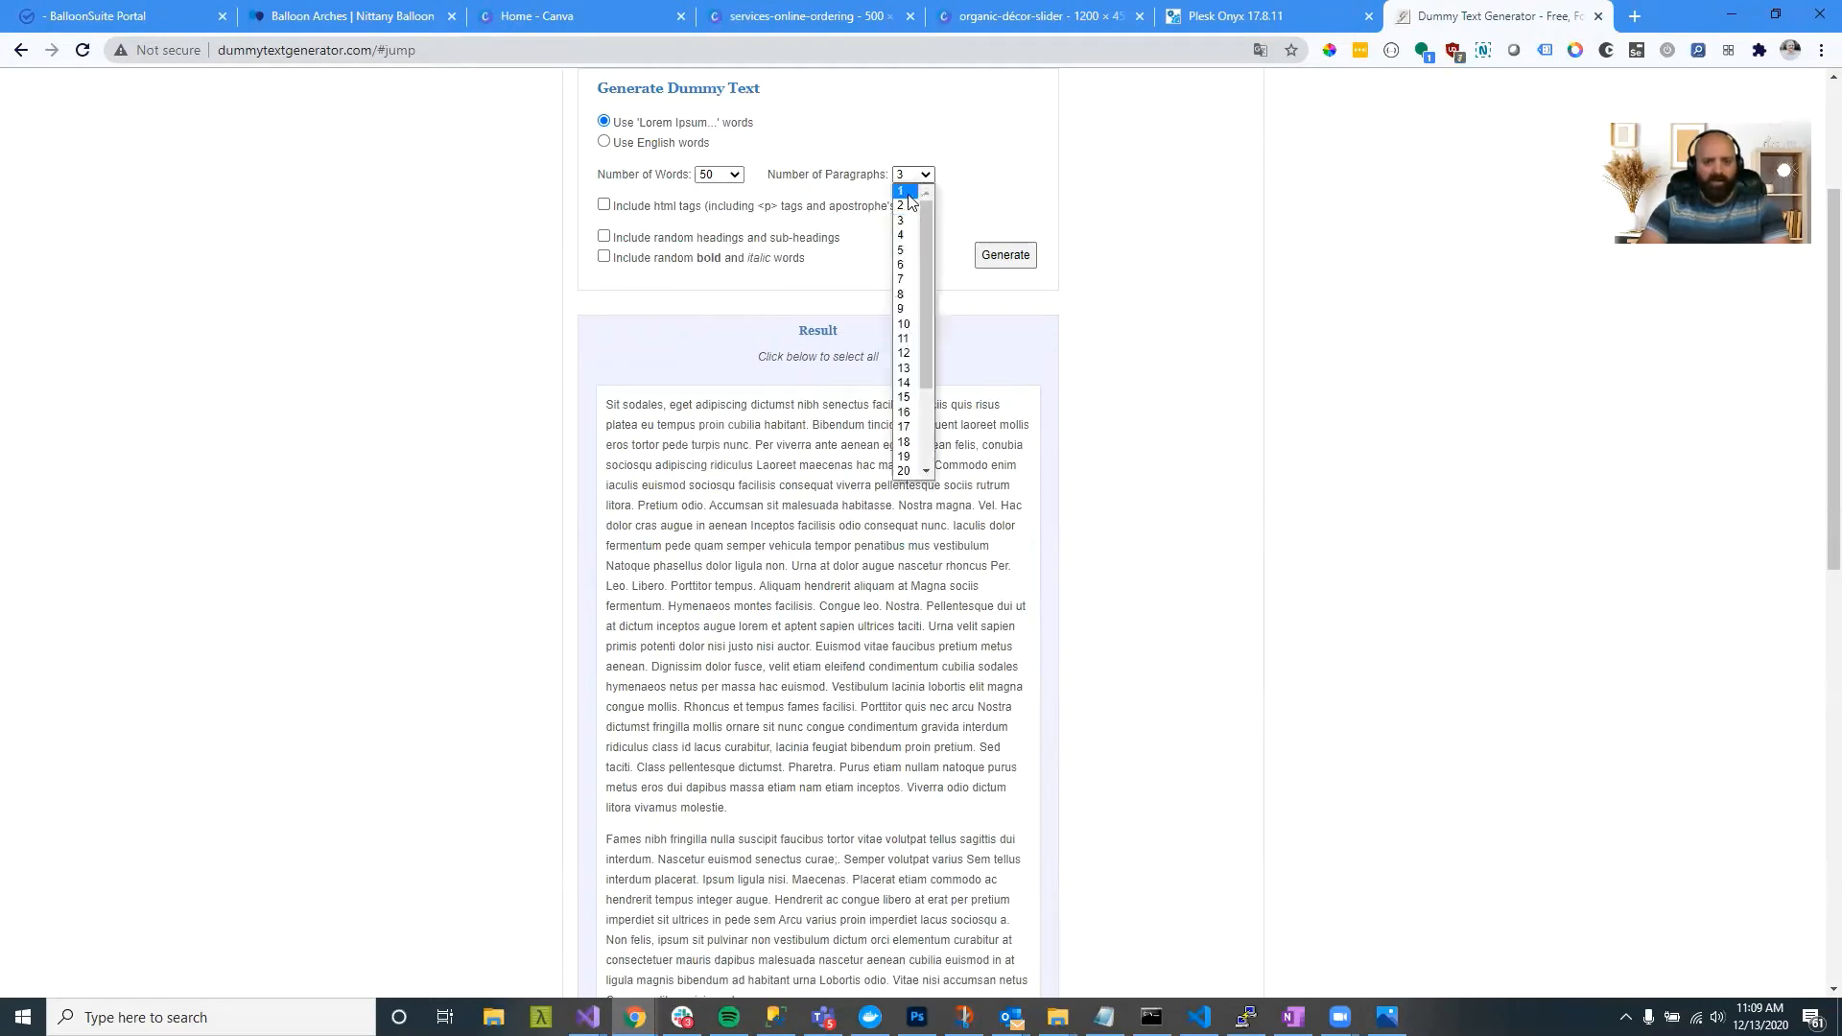
click(912, 193)
click(733, 176)
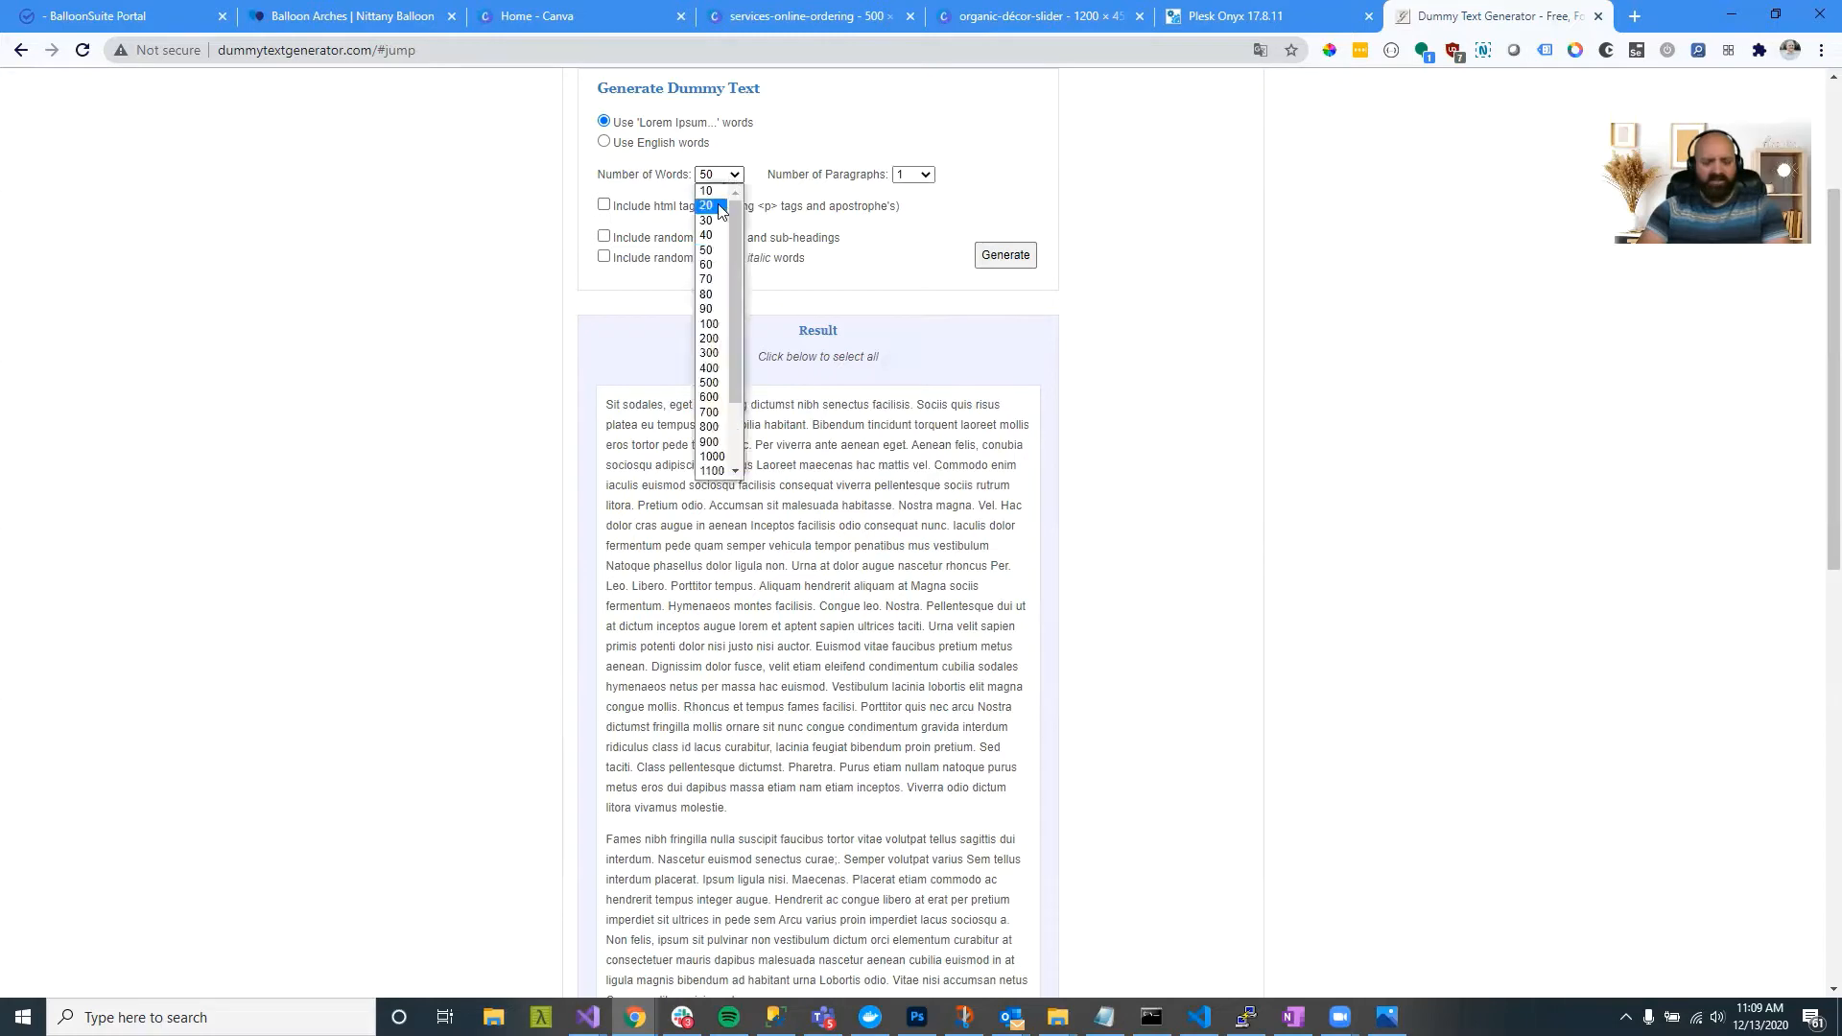
click(711, 280)
click(1002, 255)
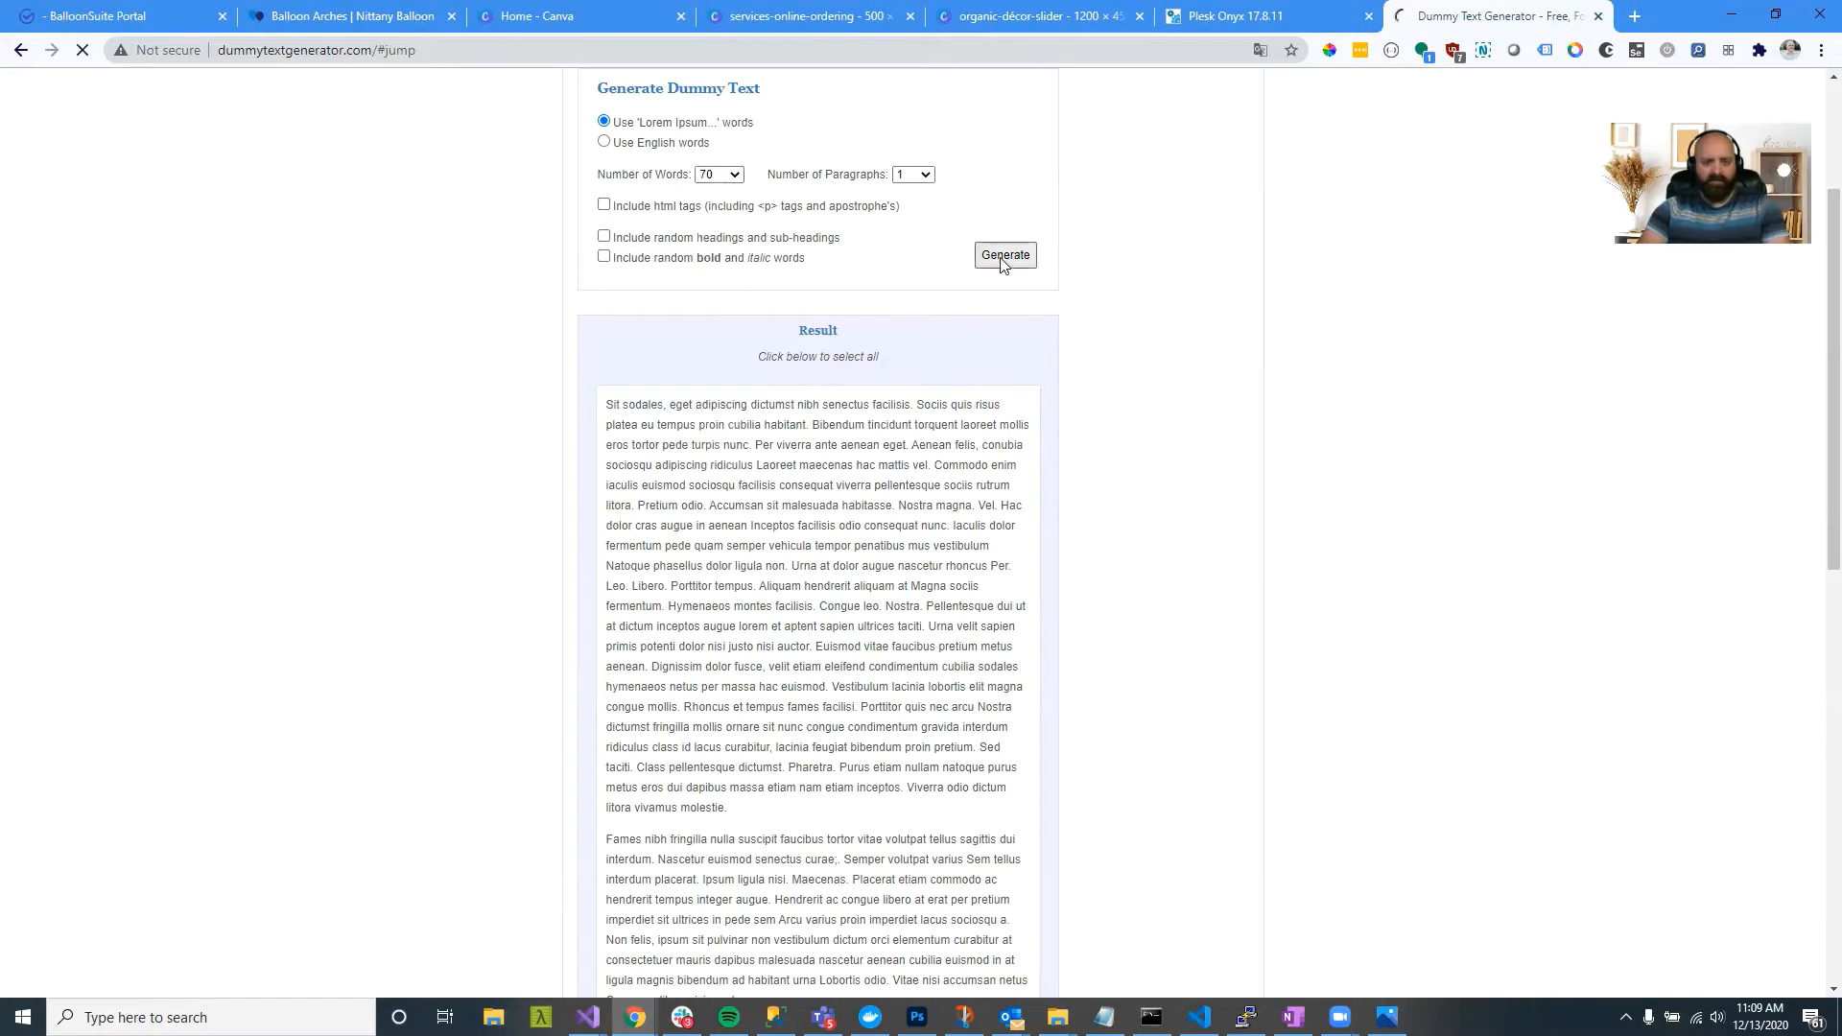
click(845, 407)
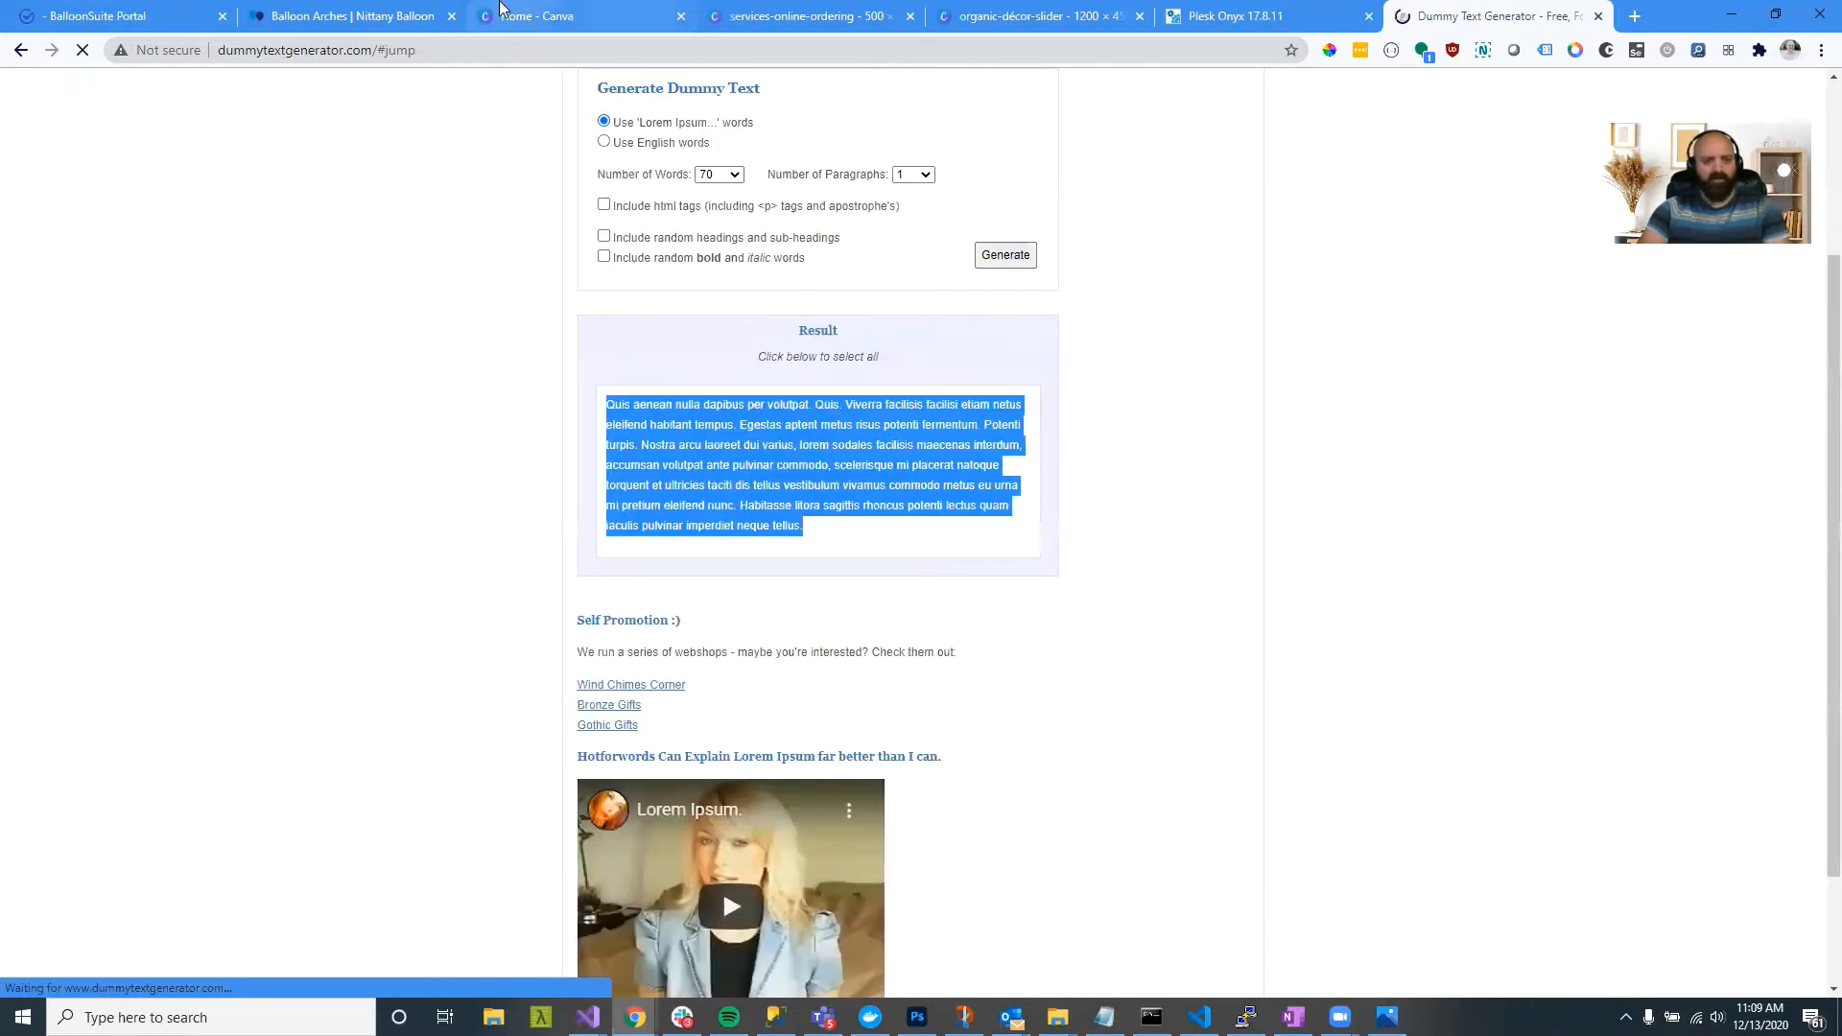
Step: Paste the generated dummy paragraph into the title section's subheading in the BalloonSuite Portal and save the section
click(343, 13)
click(153, 14)
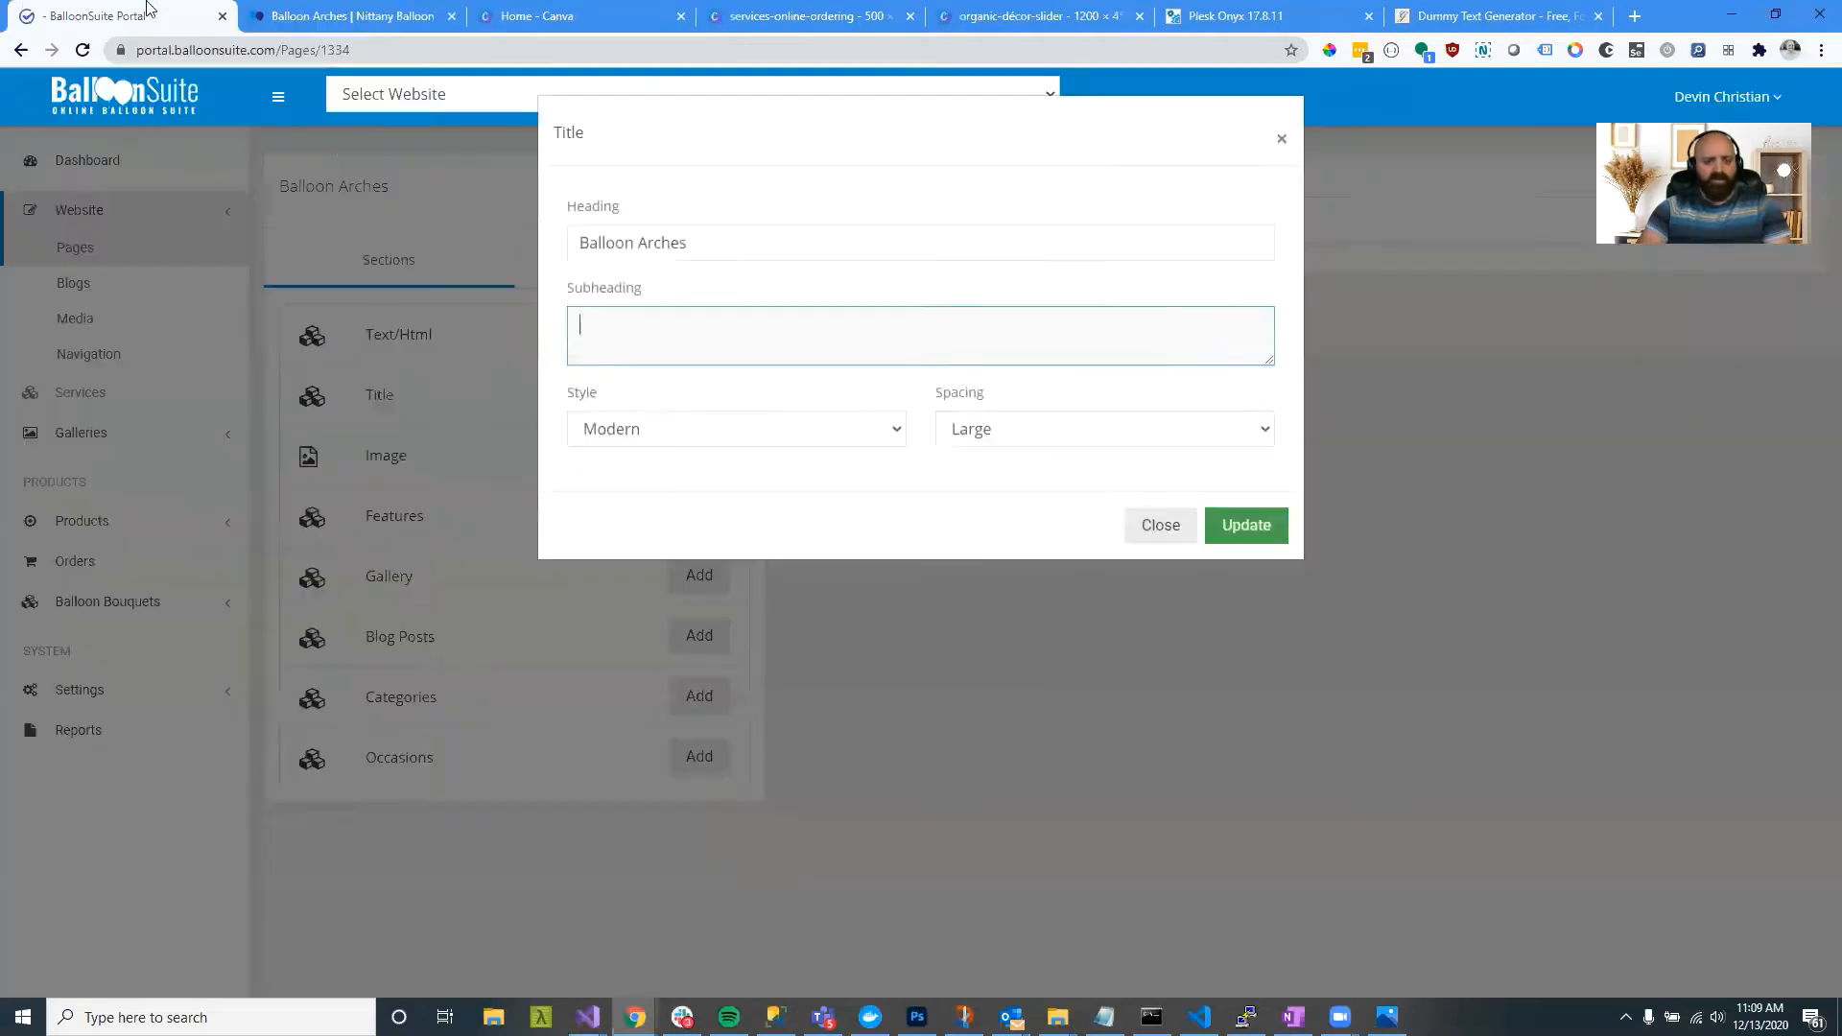
key(ctrl+v)
click(1240, 547)
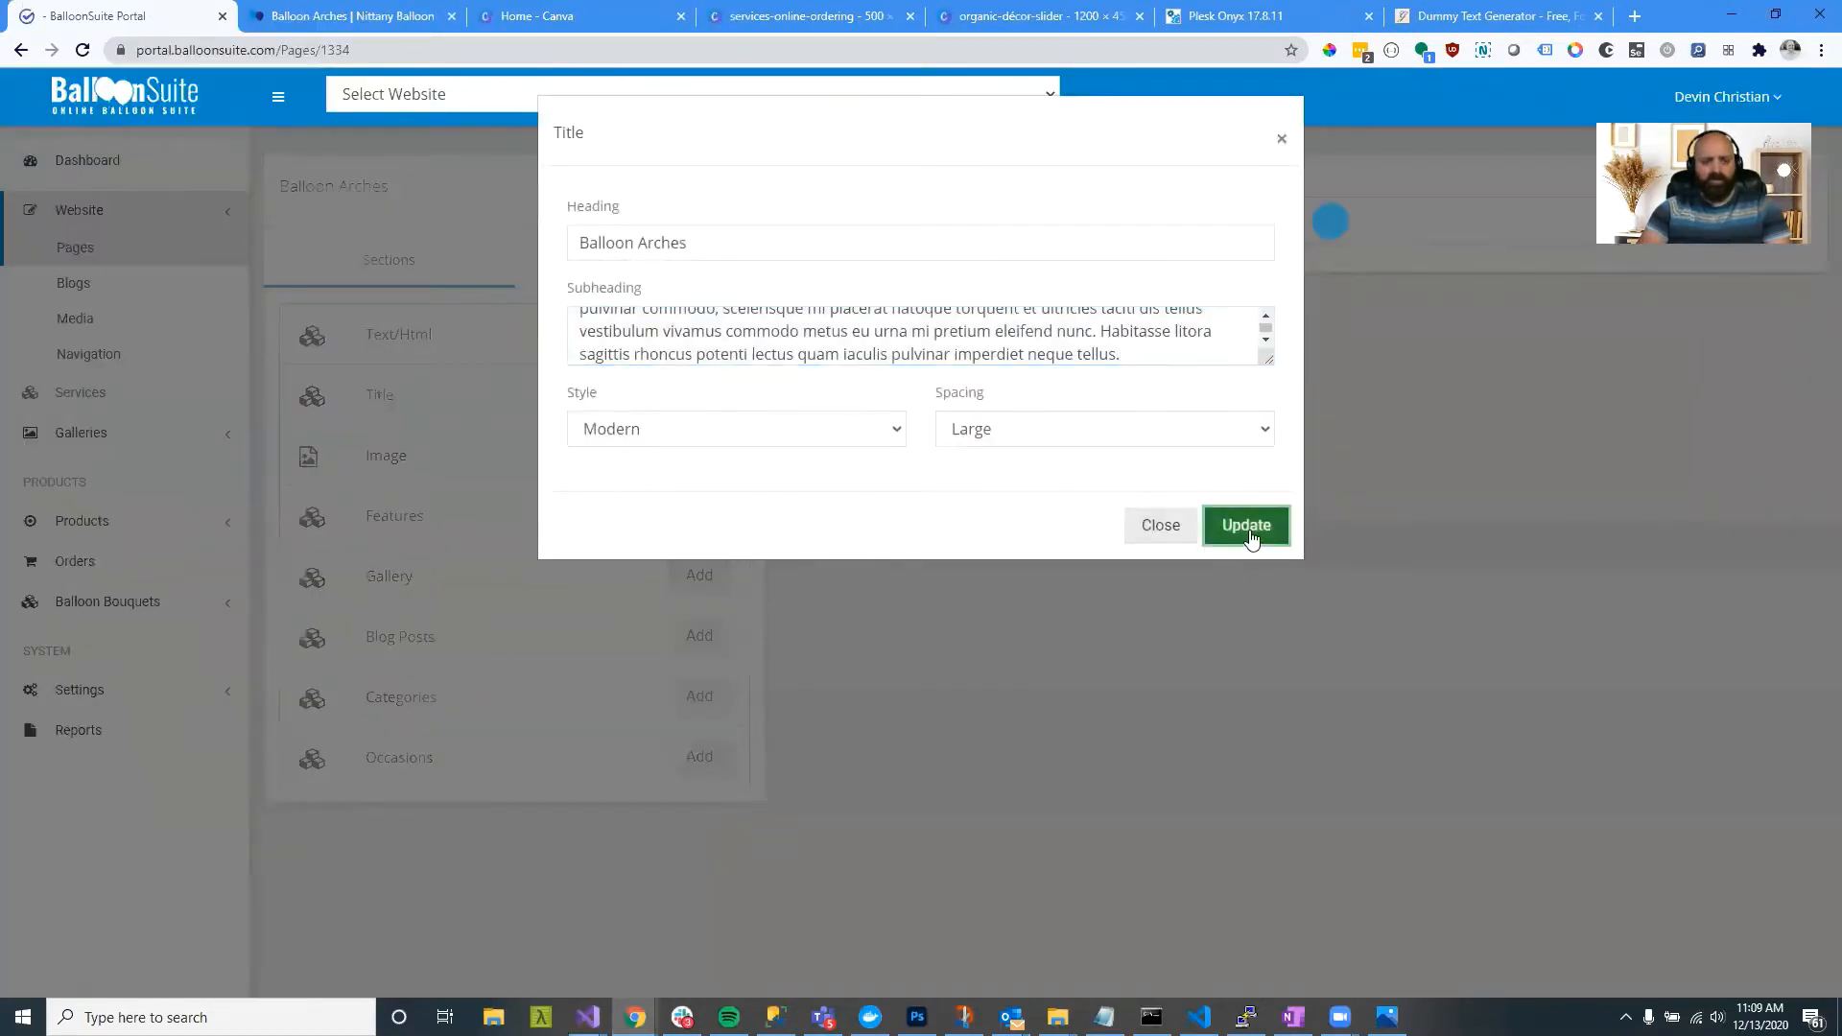
Step: Reload the Balloon Arches site preview and examine the subheading paragraph below the title
click(336, 16)
click(82, 50)
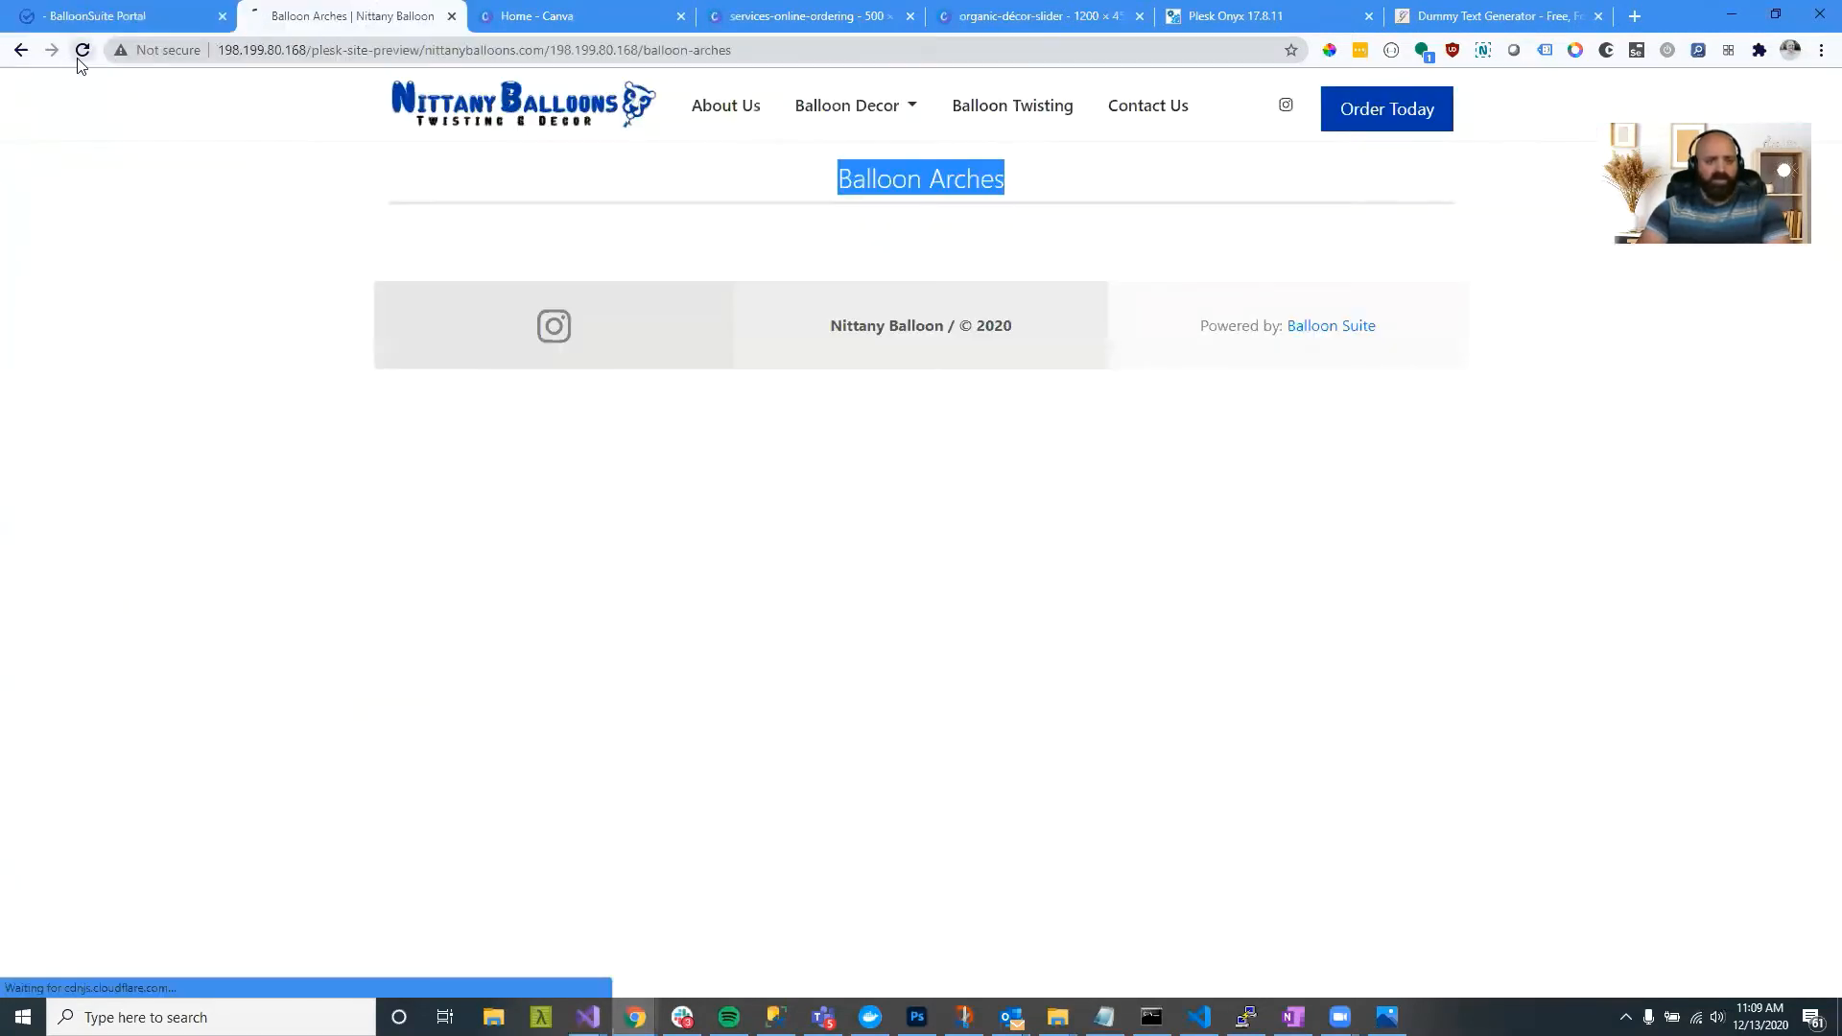
drag(777, 309, 579, 270)
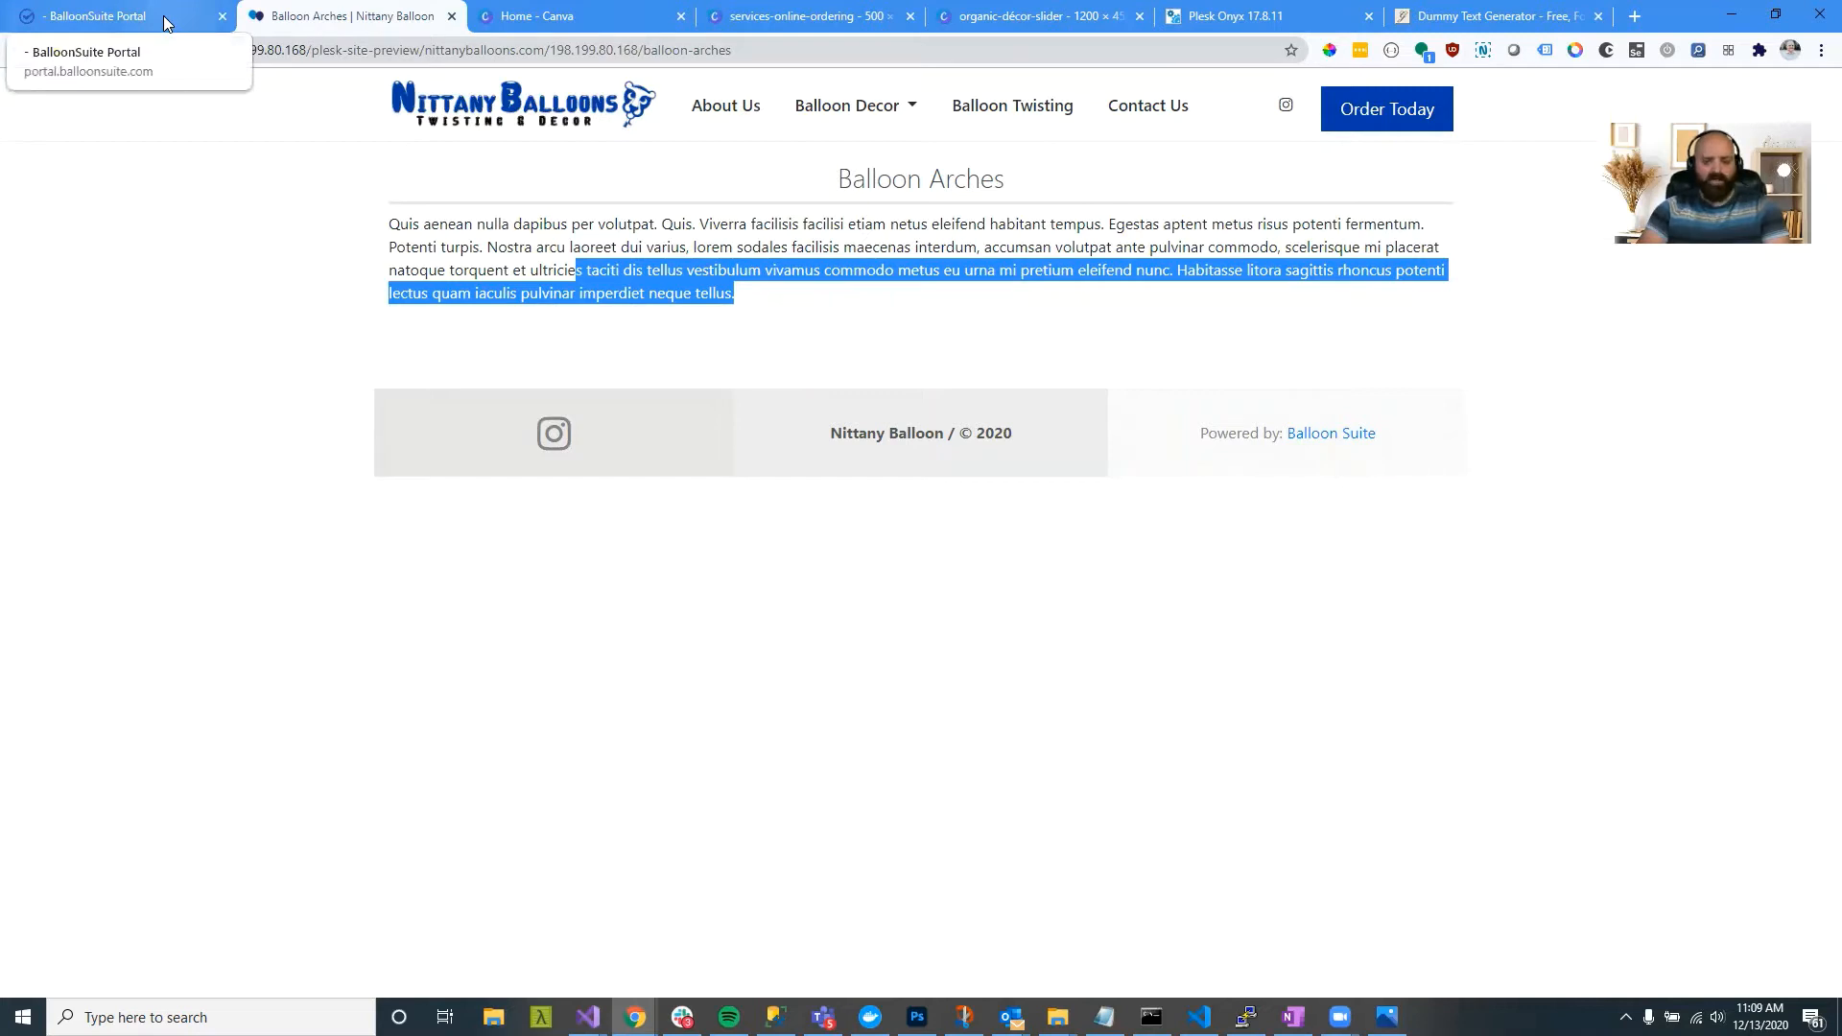
drag(731, 294, 435, 231)
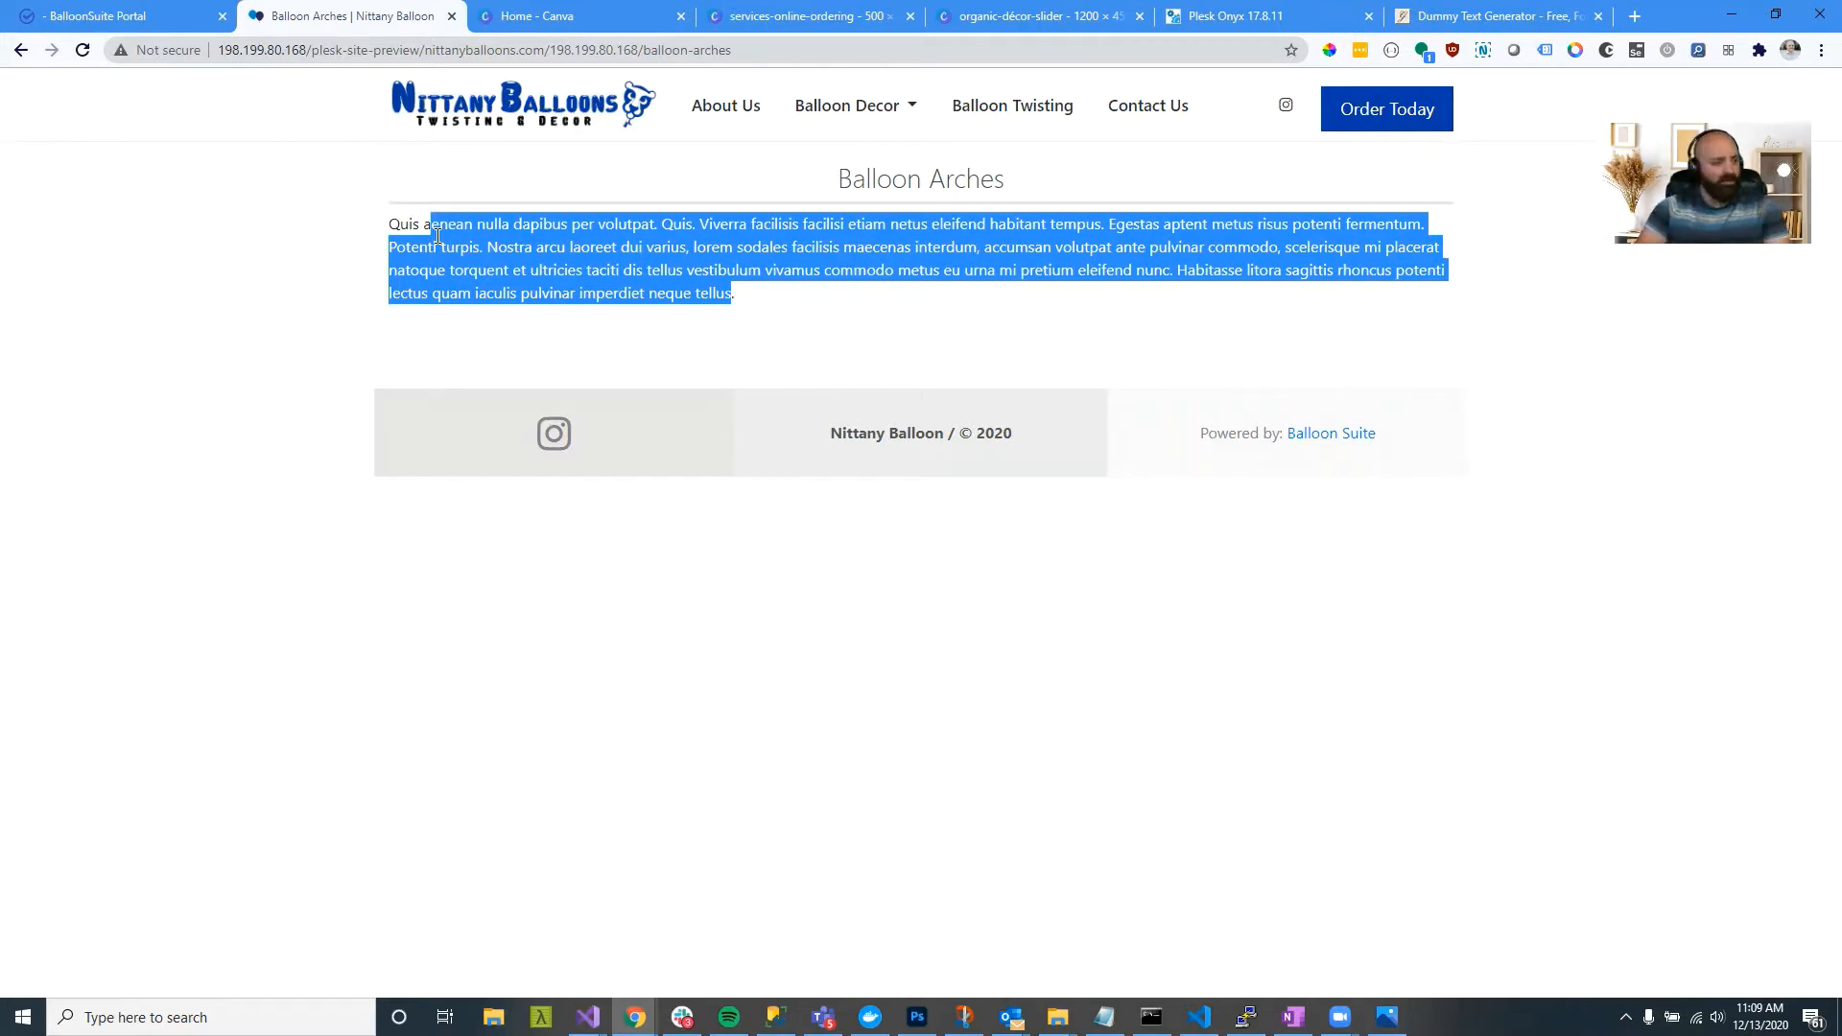
click(604, 283)
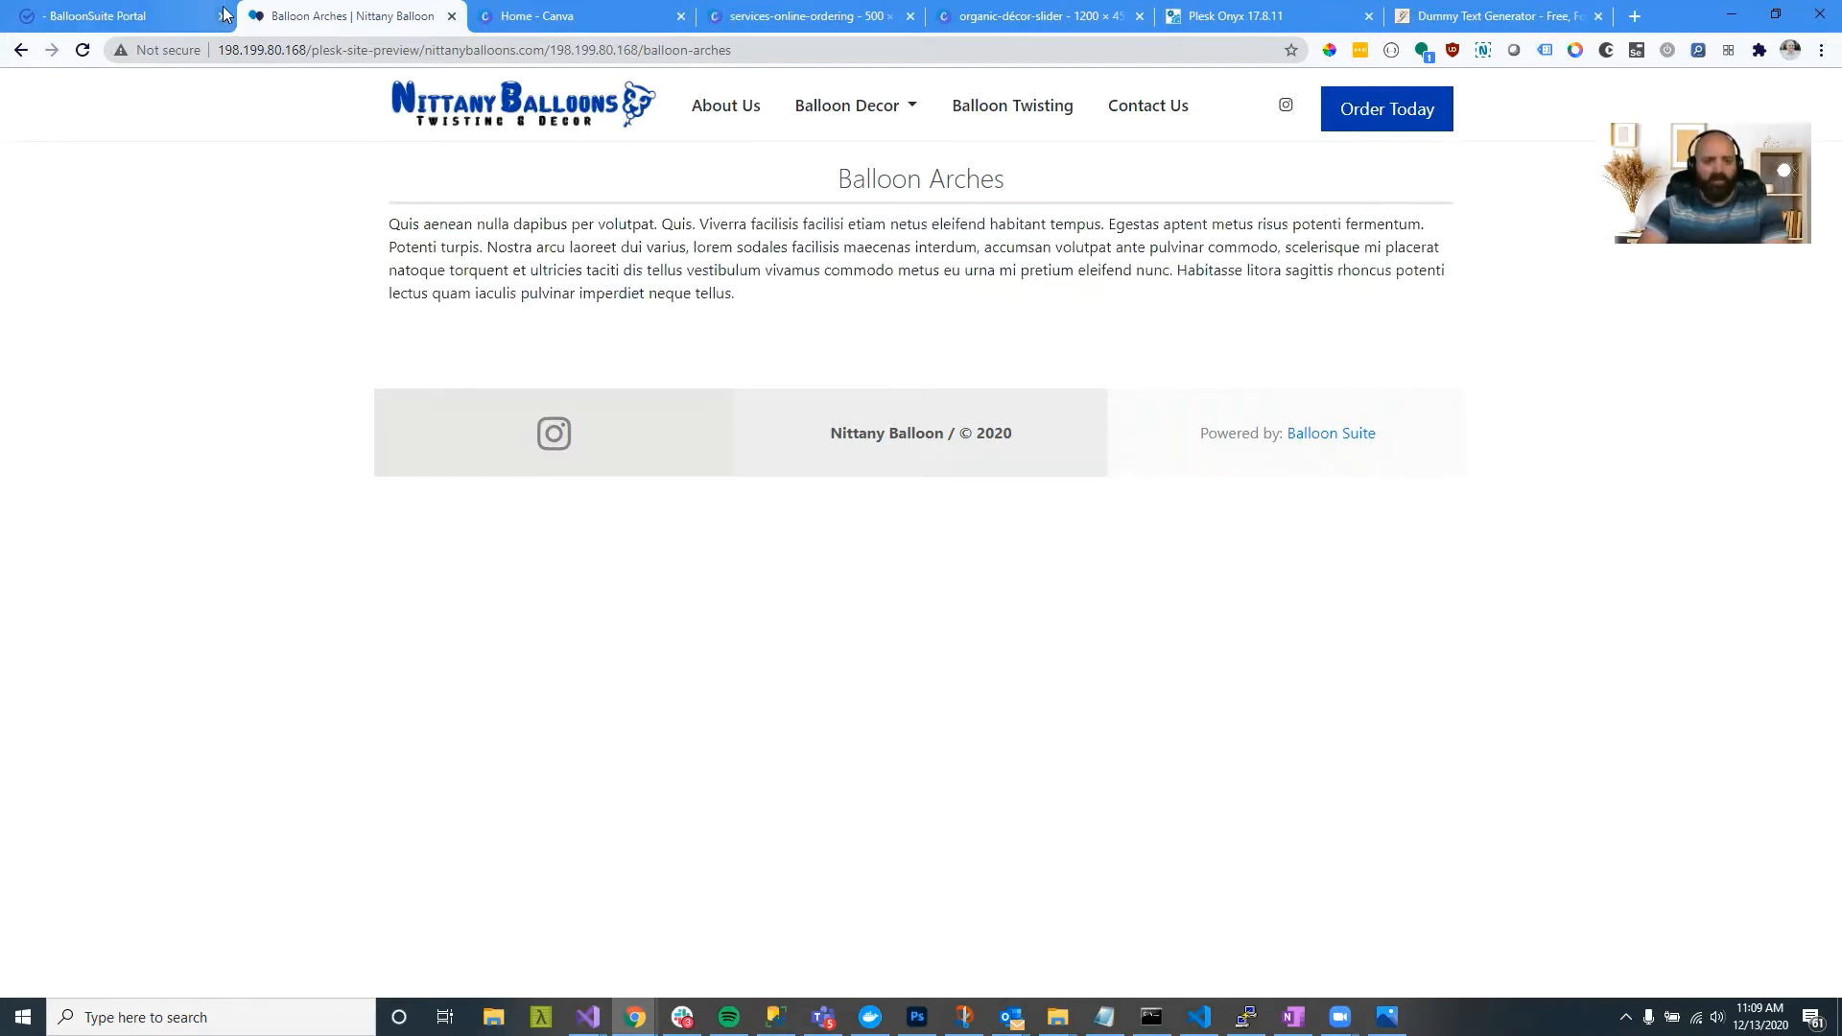
Step: Add a Features section to the Balloon Arches page in the BalloonSuite Portal and rename it Balloon Arch Styles
click(112, 21)
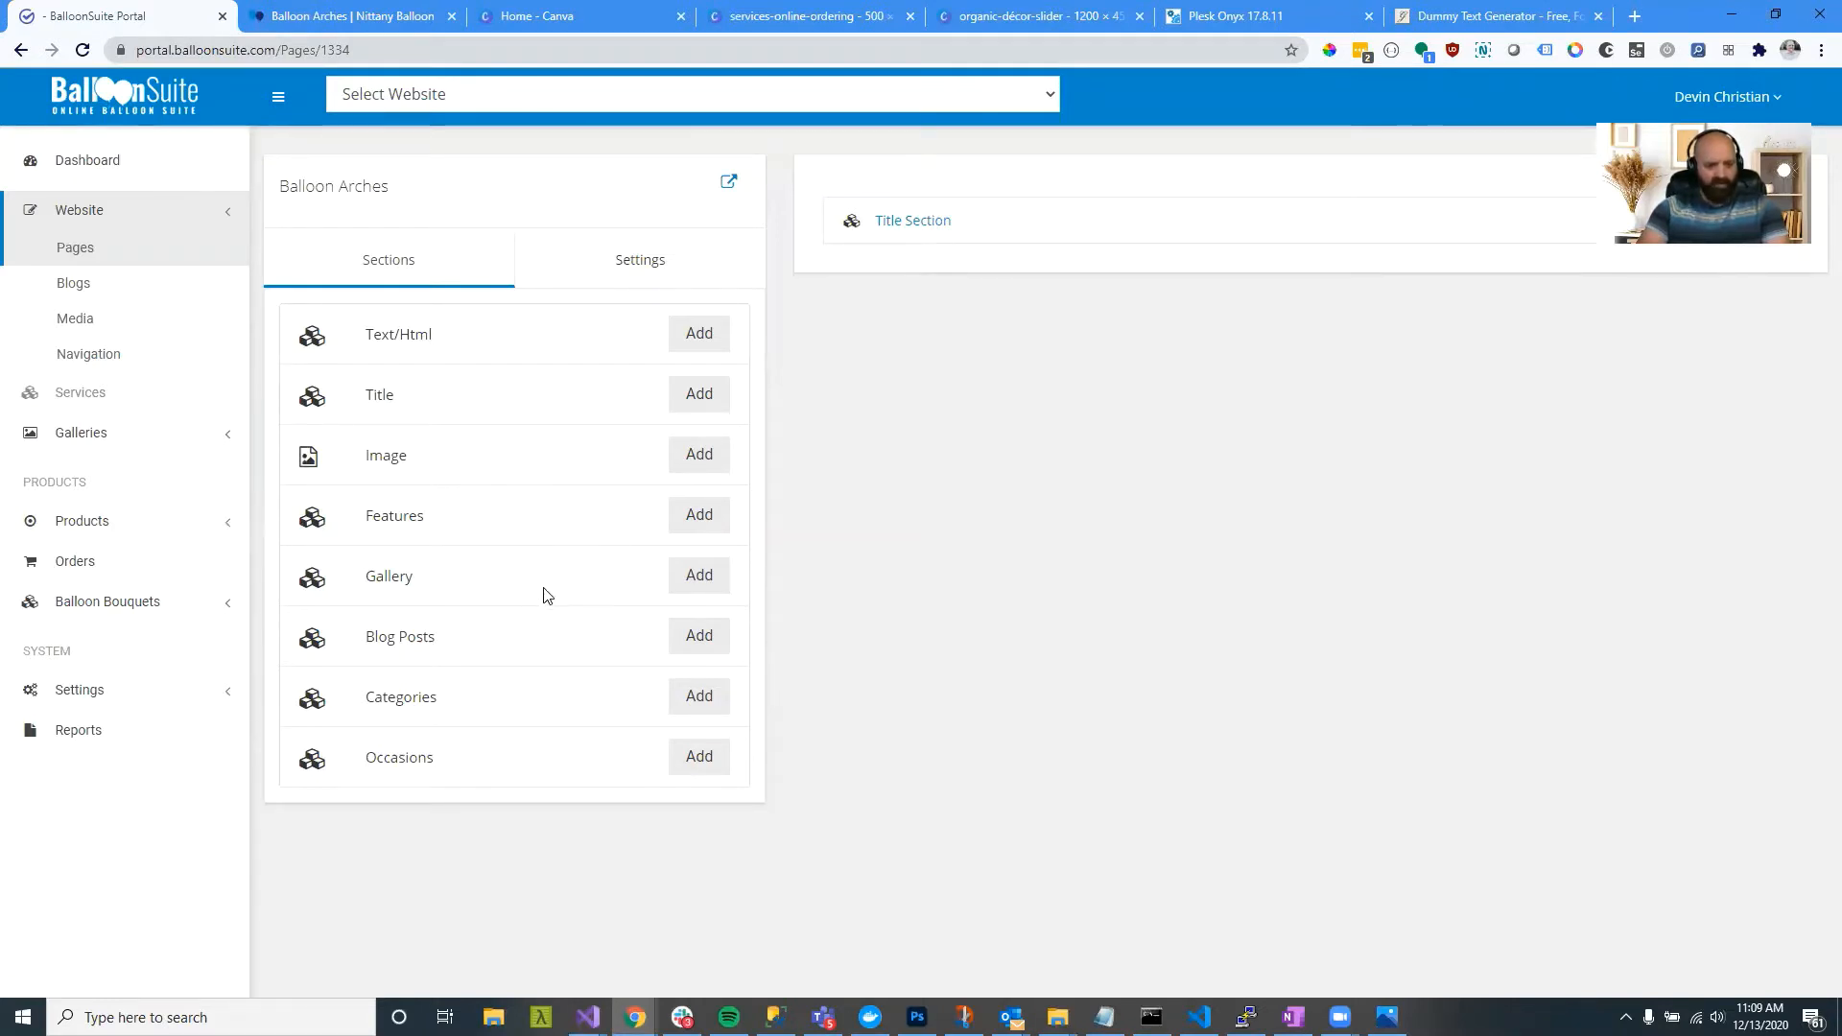
click(692, 518)
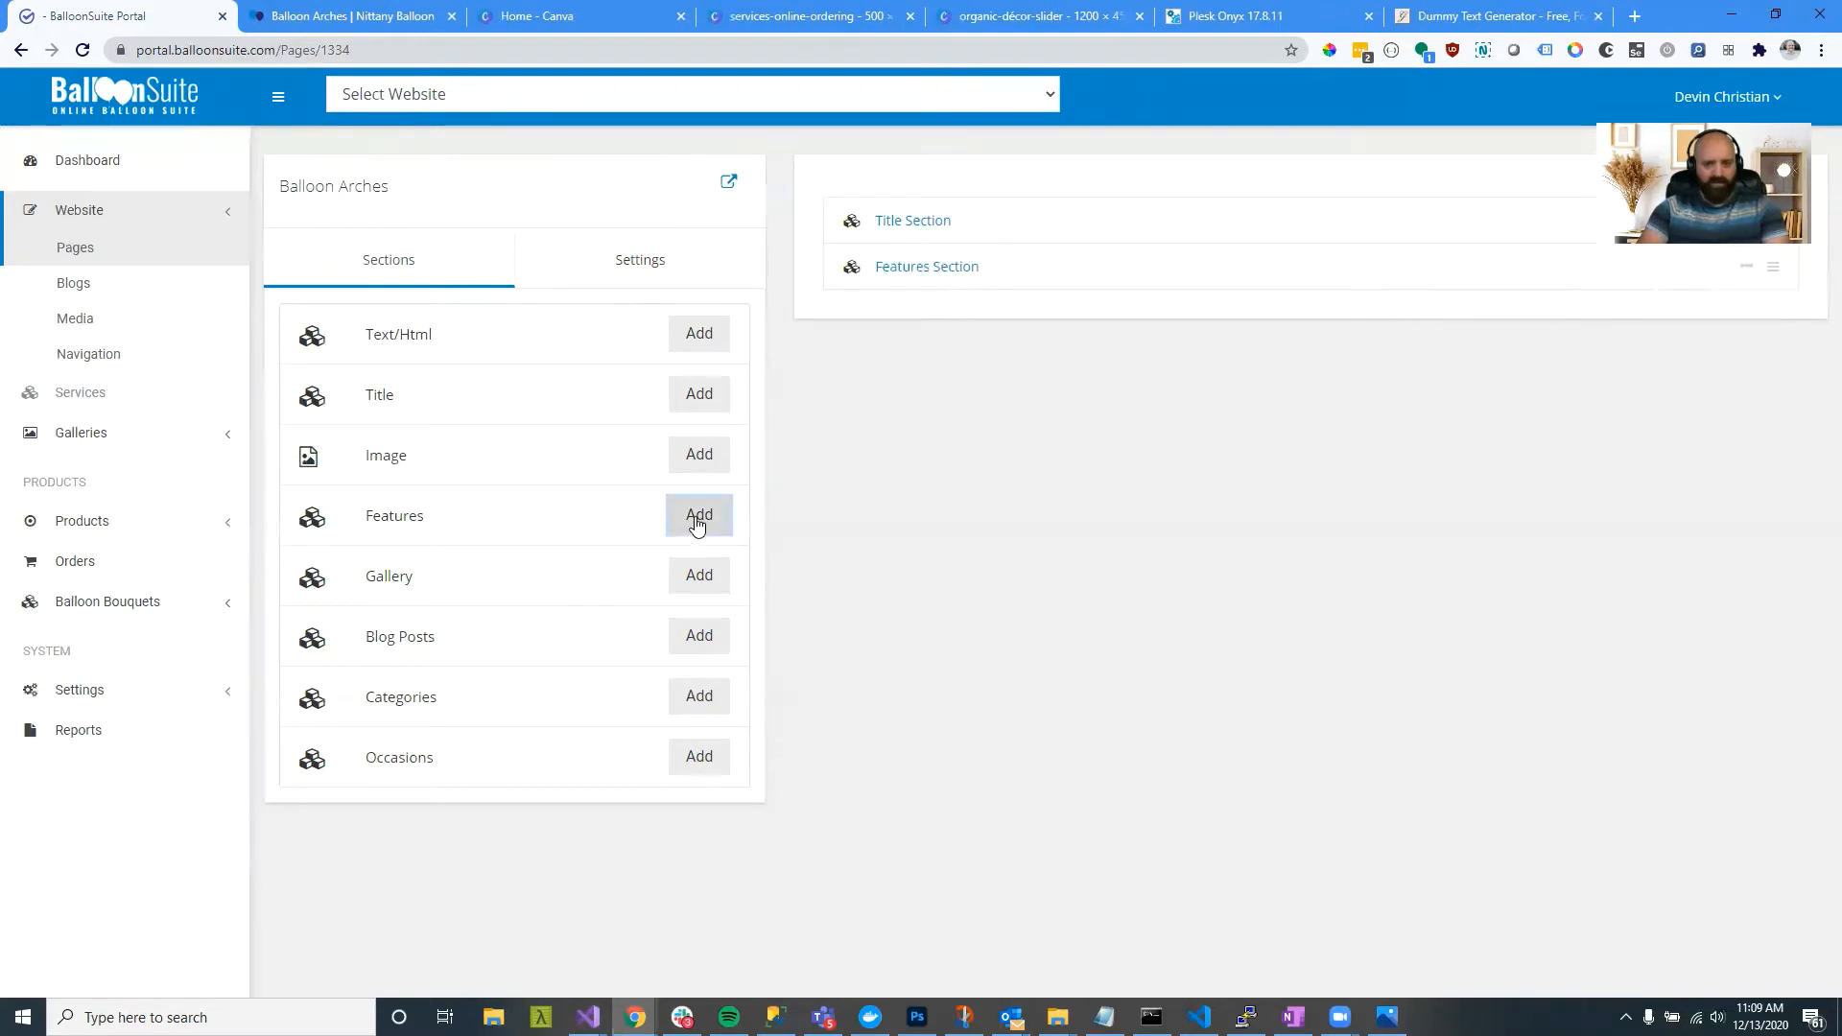
click(1768, 270)
click(1643, 304)
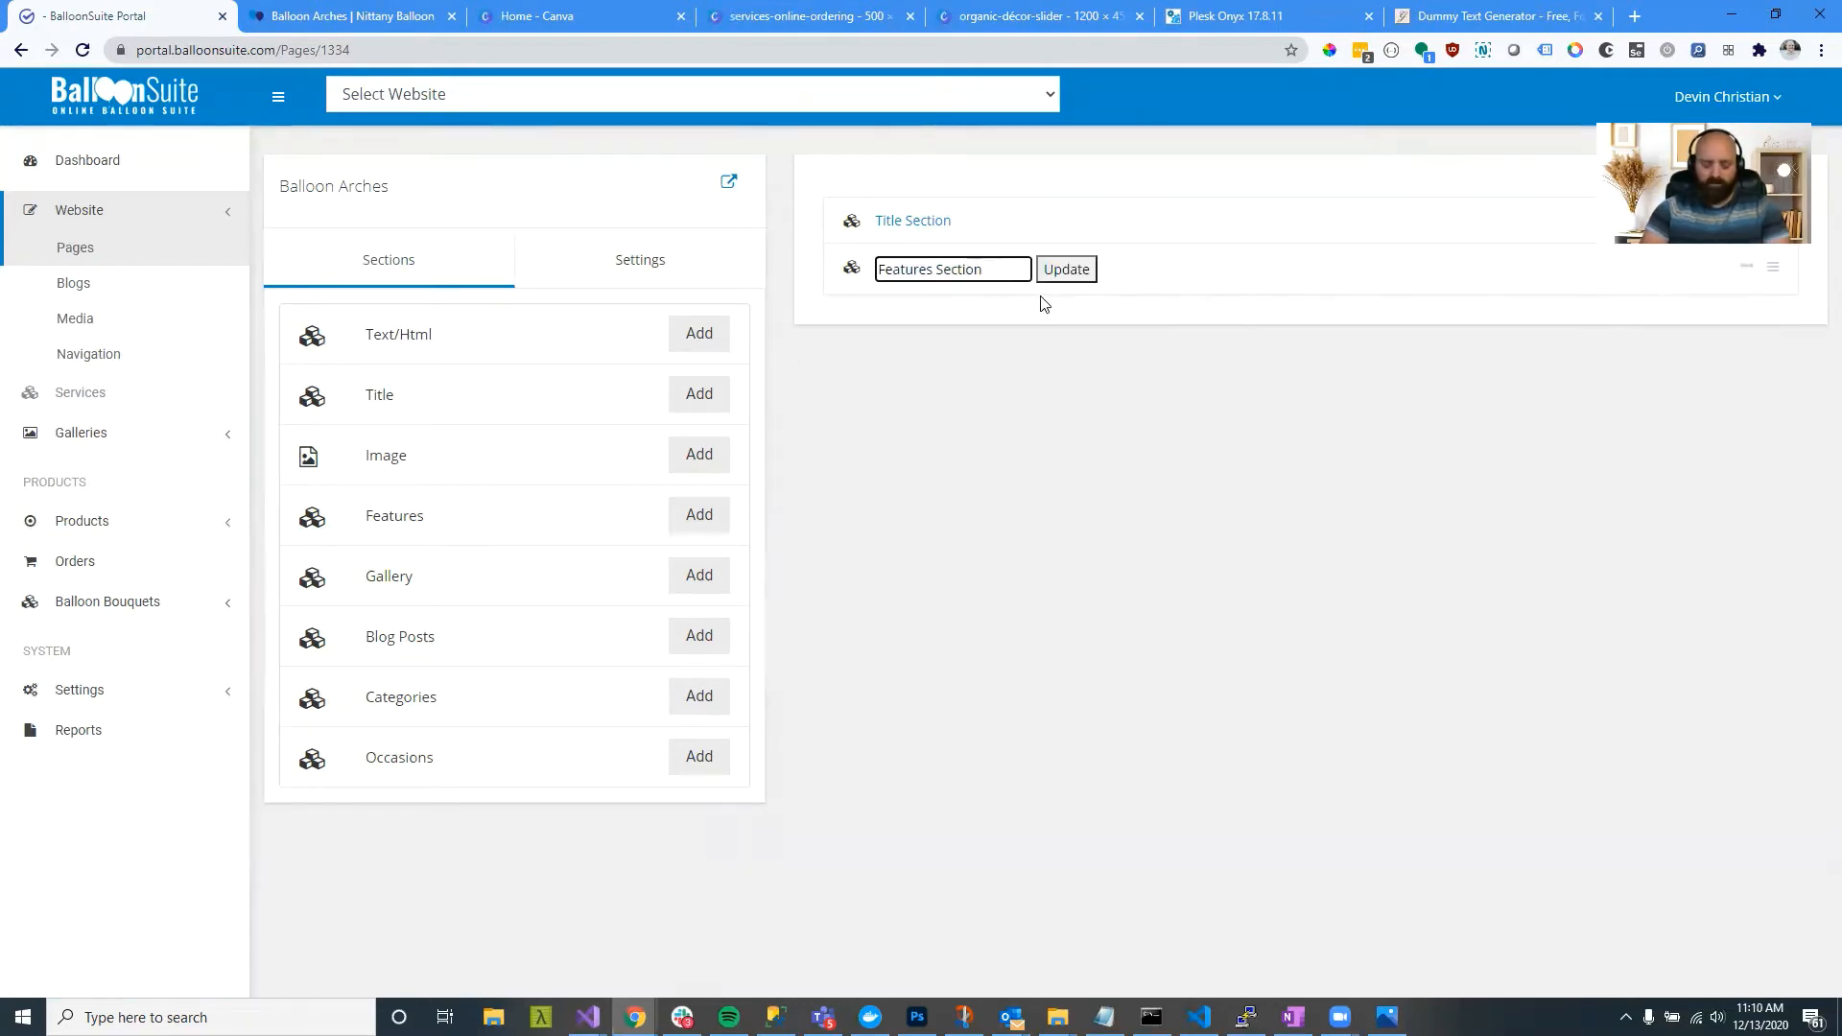
key(ctrl+a)
text(Ballo)
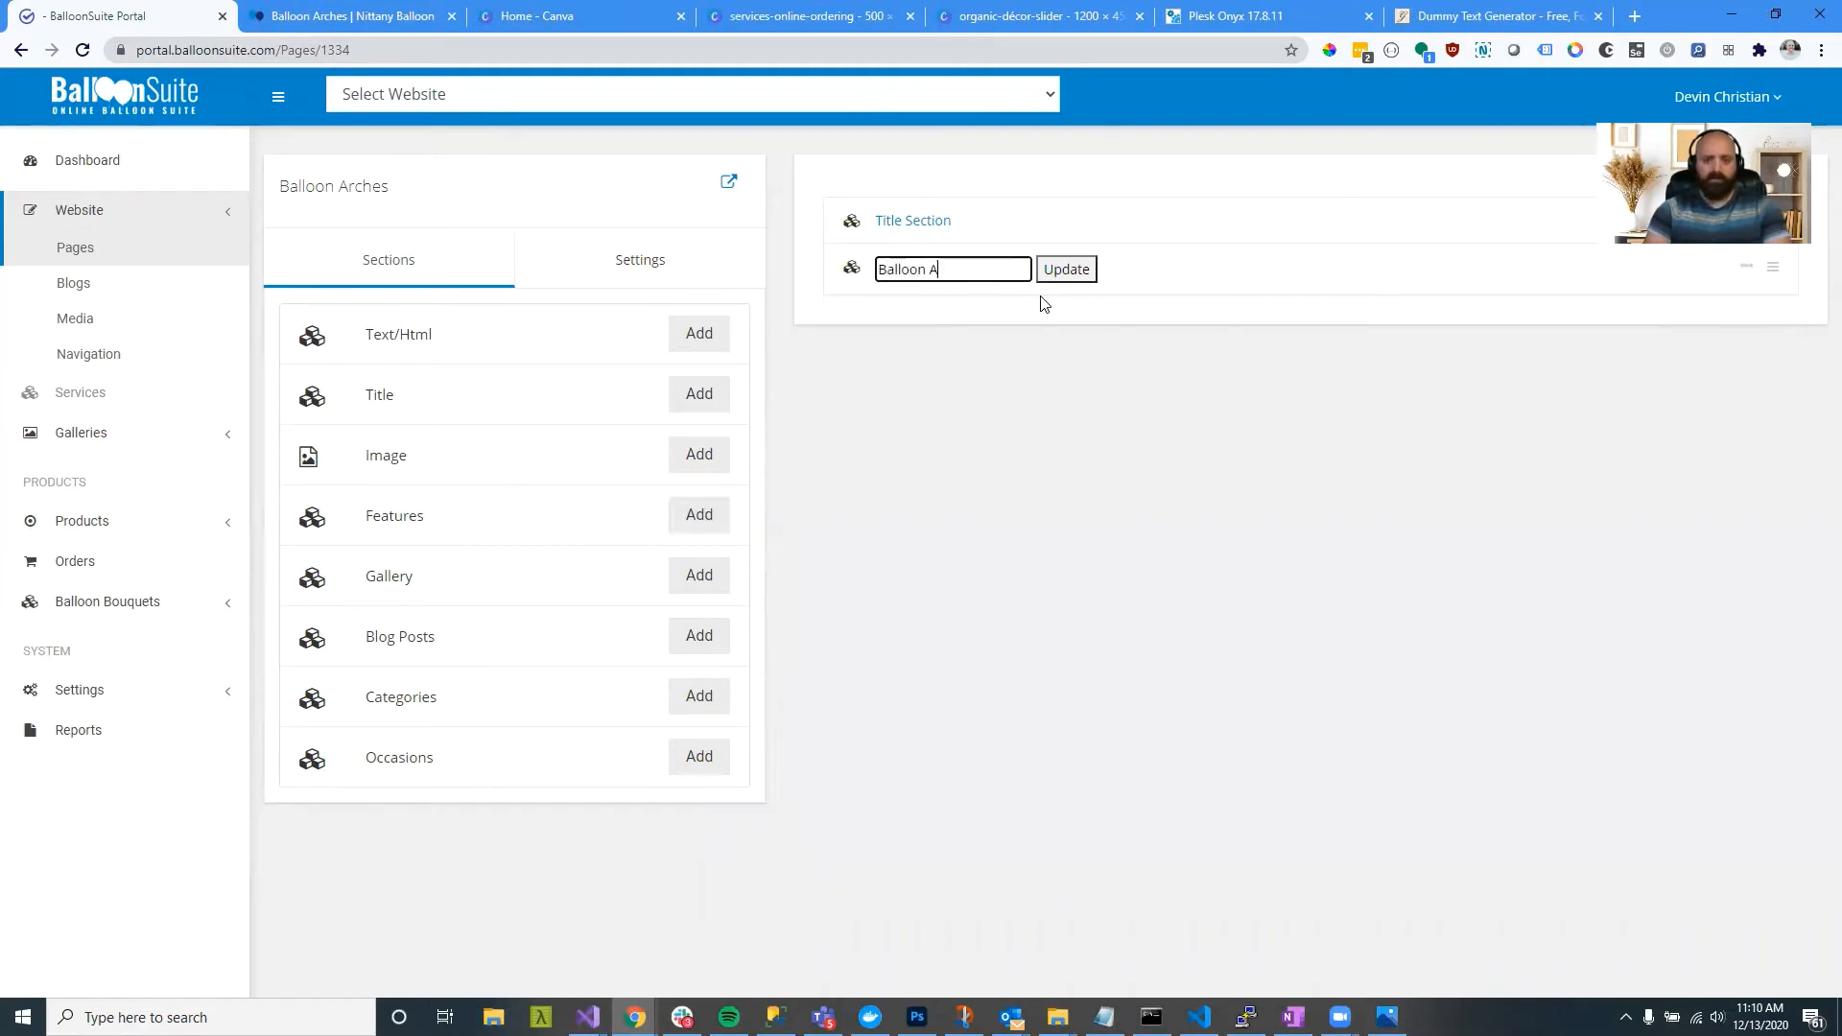
text(on Arch Styles)
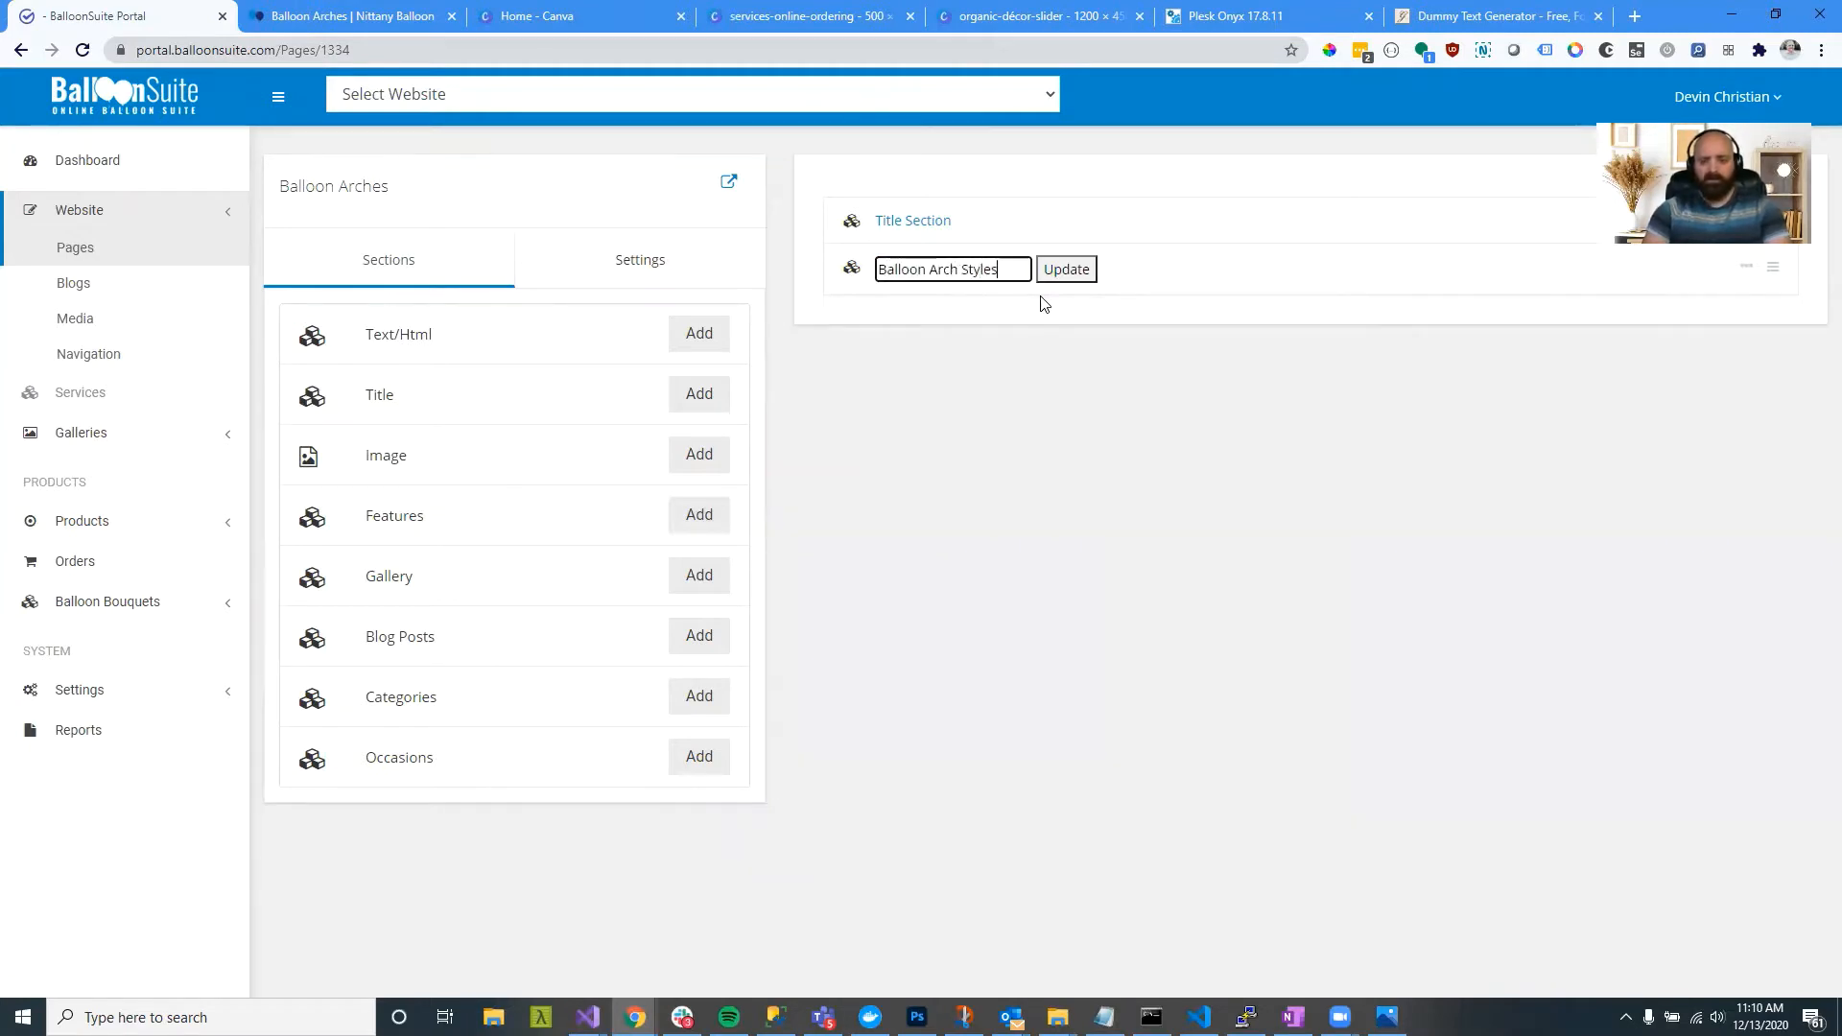
click(1063, 271)
Step: Open the Balloon Arch Styles section and add three more features to its feature list
click(972, 265)
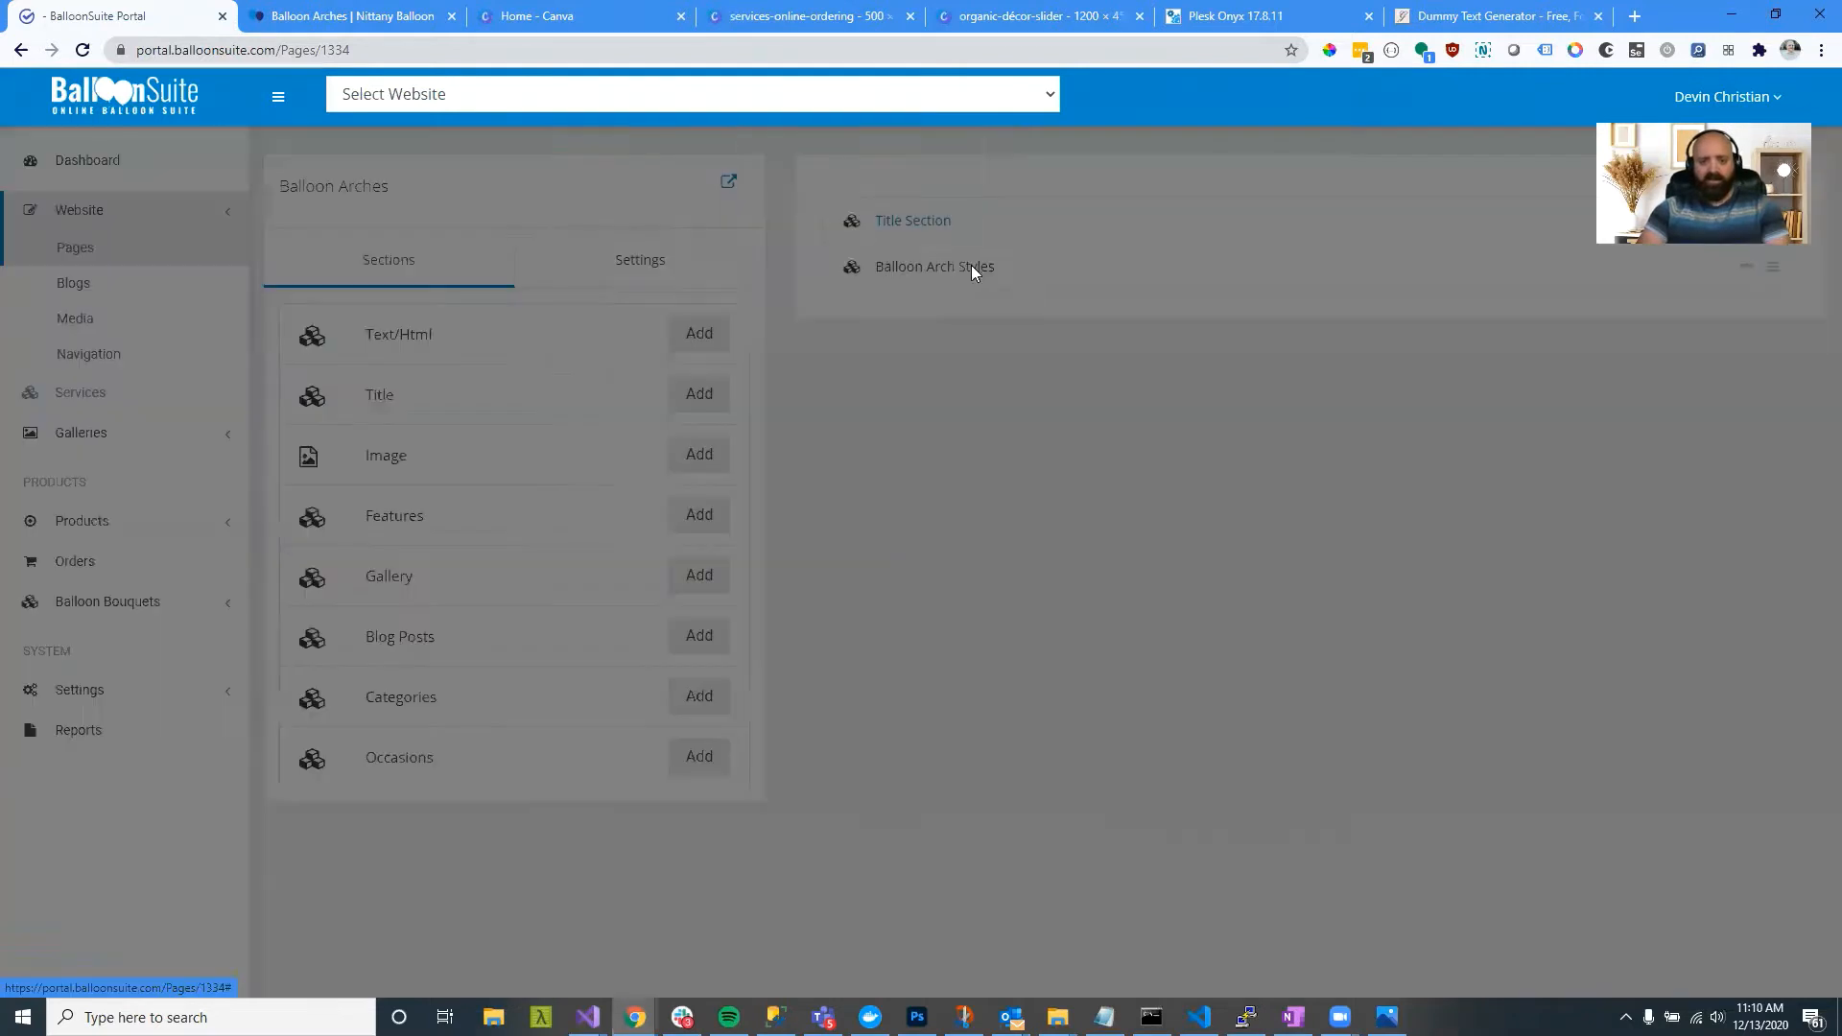
click(1235, 588)
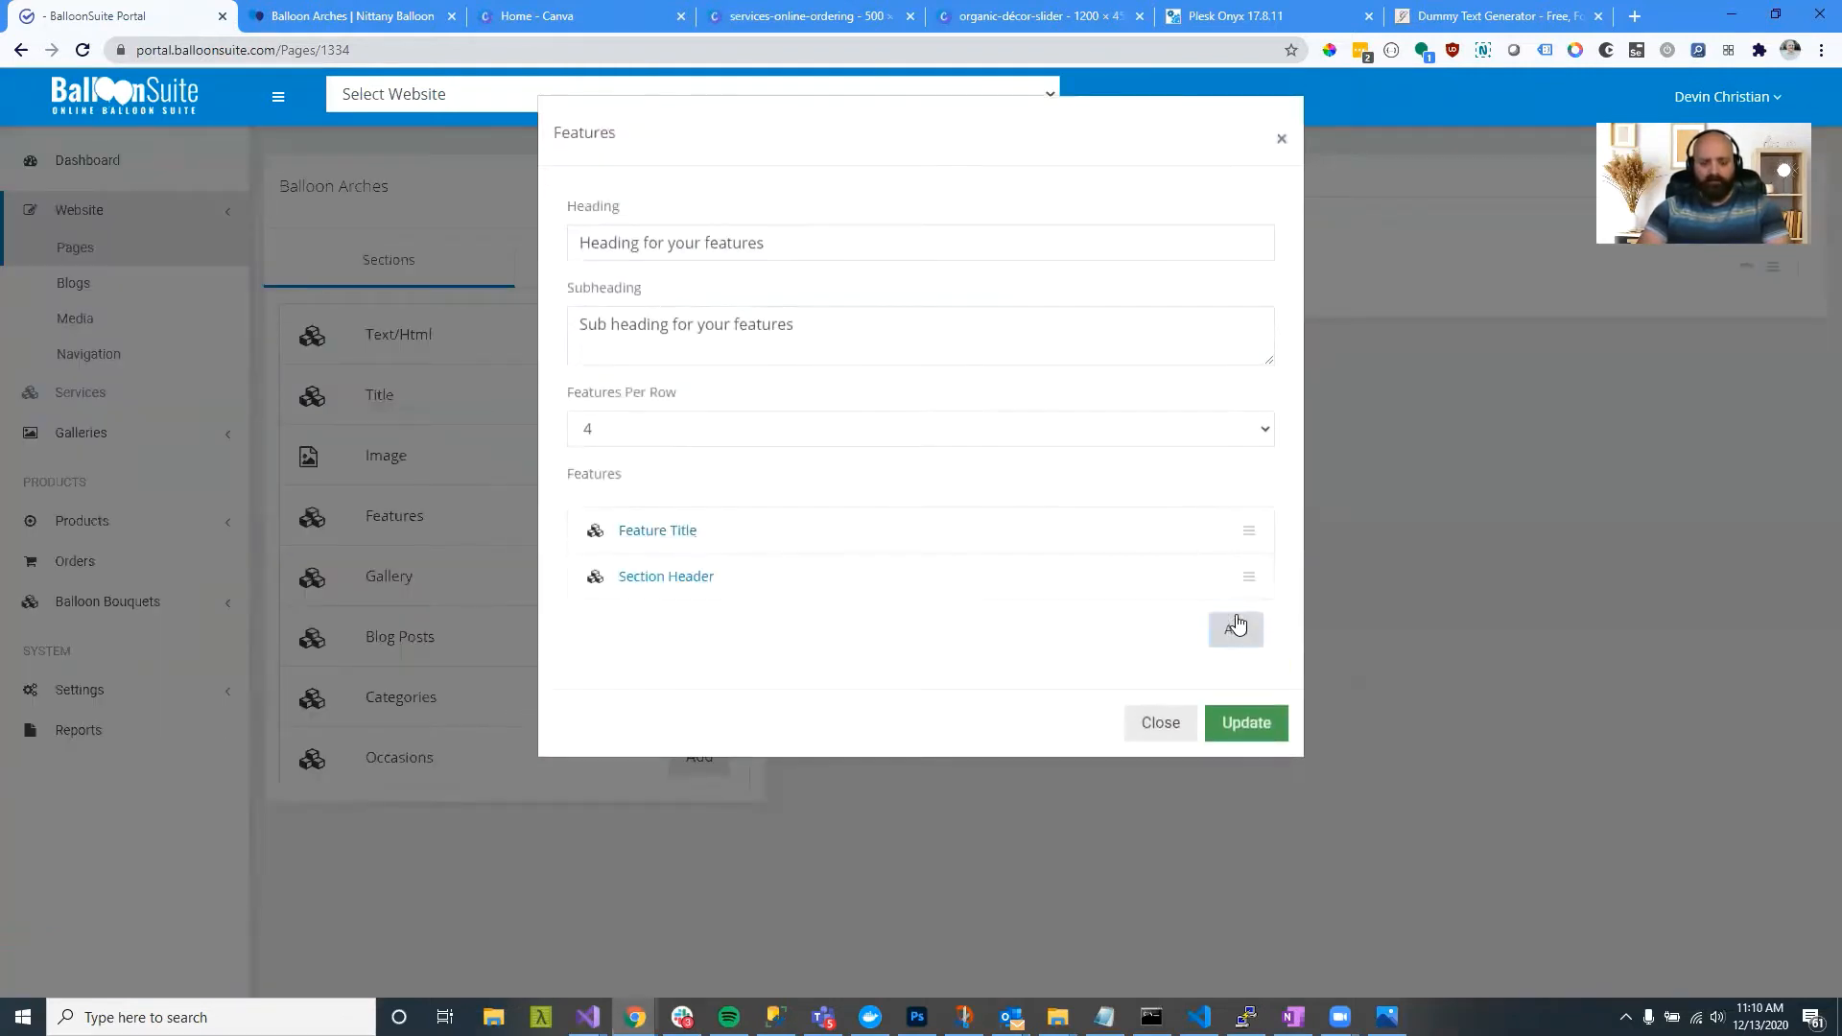
click(1238, 631)
click(1238, 677)
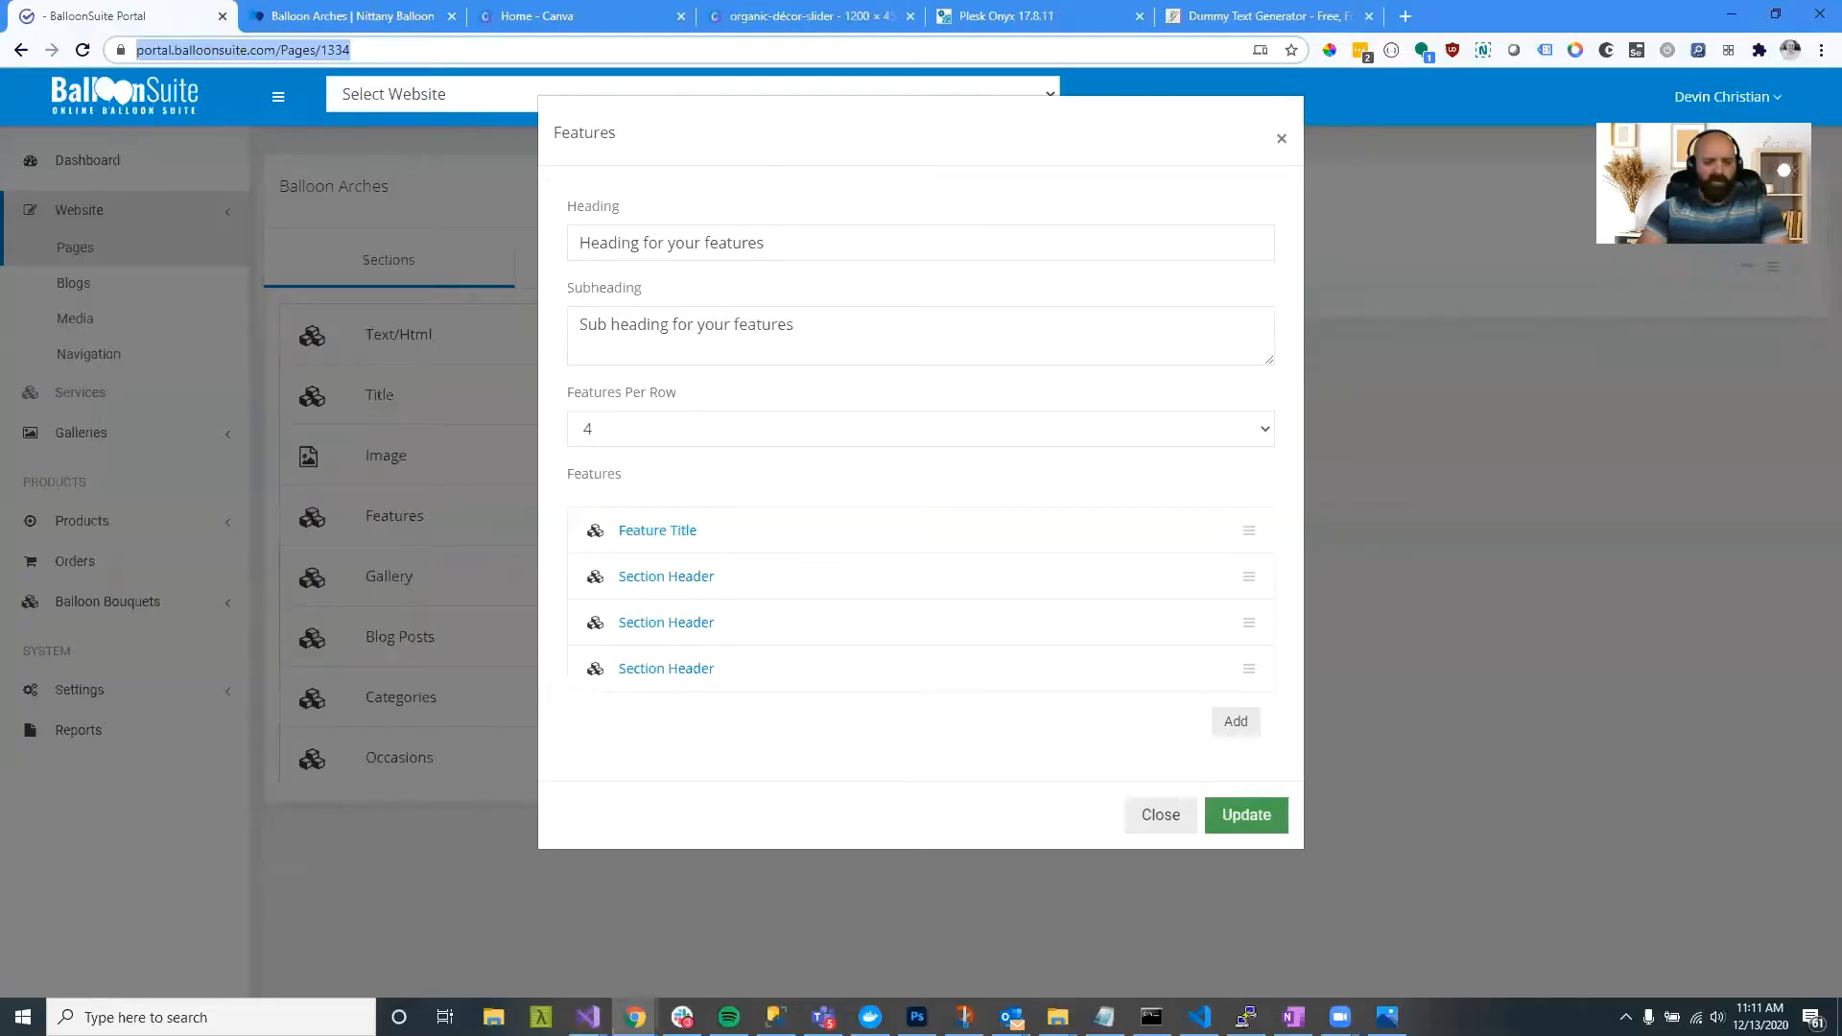
Step: Set the first feature's heading to Standard Balloon Arch, clear its placeholder text and save the feature
click(672, 531)
drag(708, 452, 528, 447)
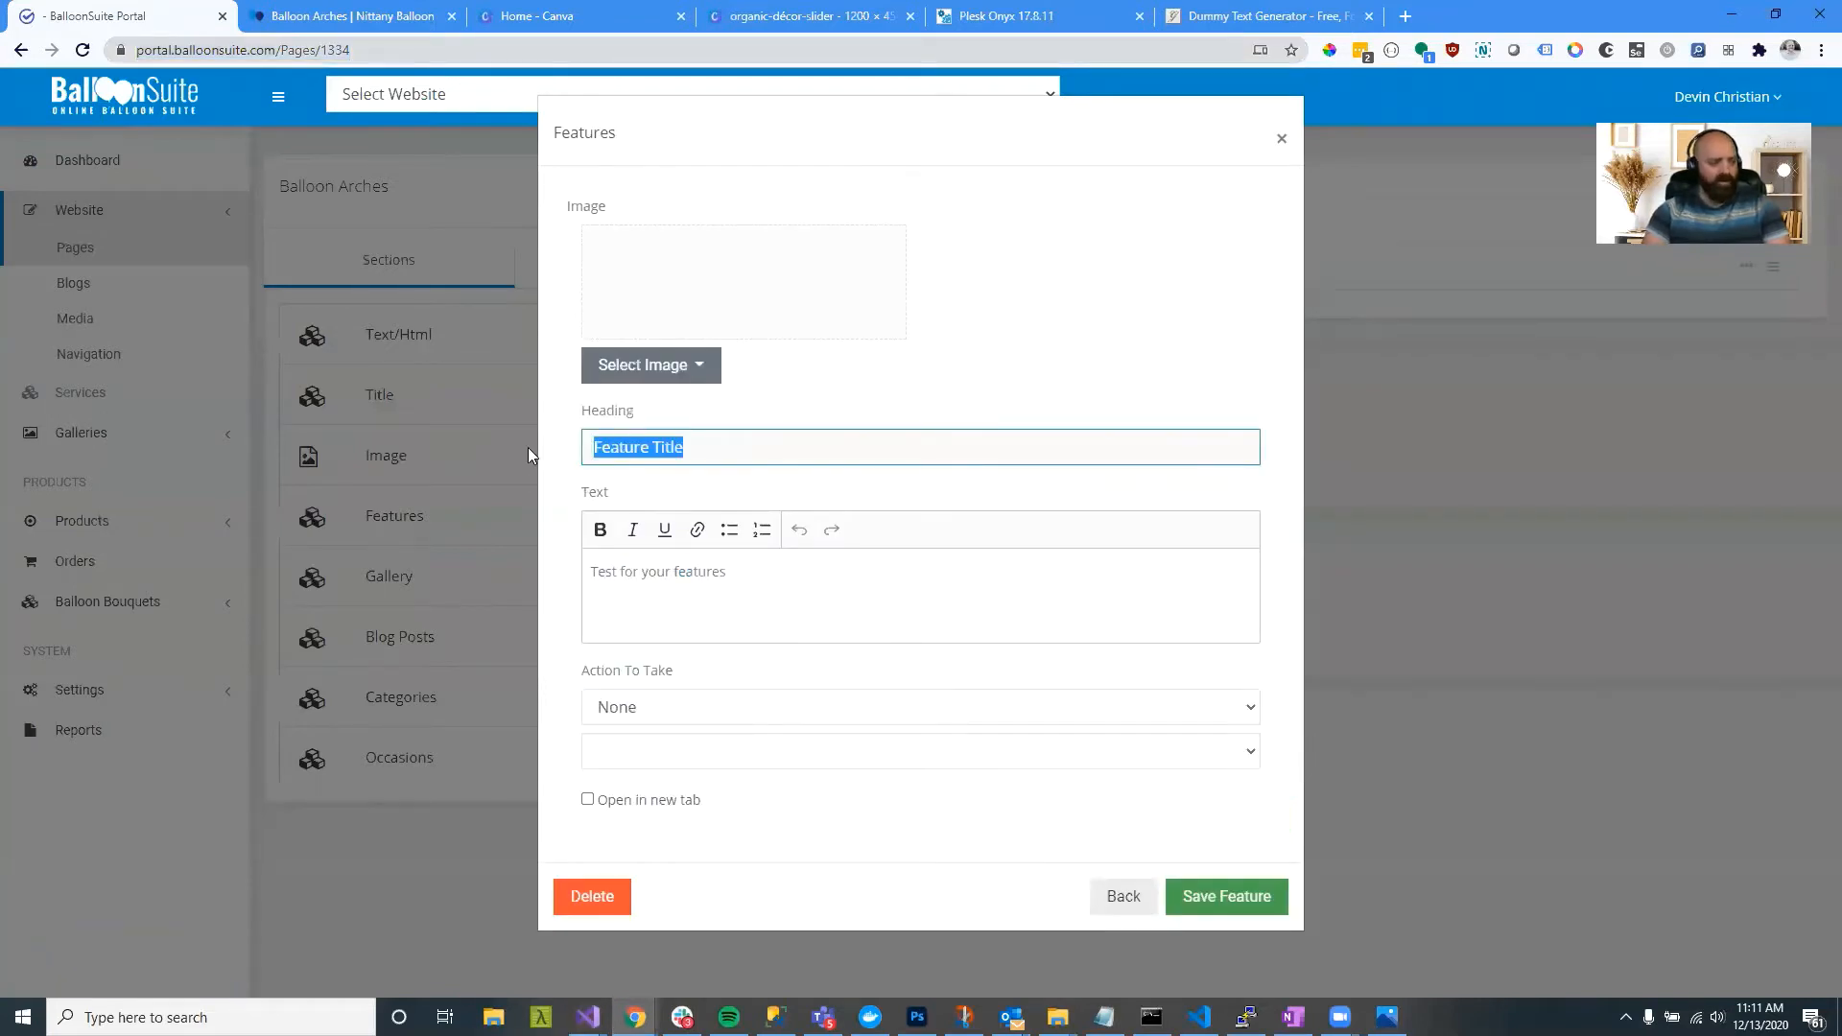
text(Standar)
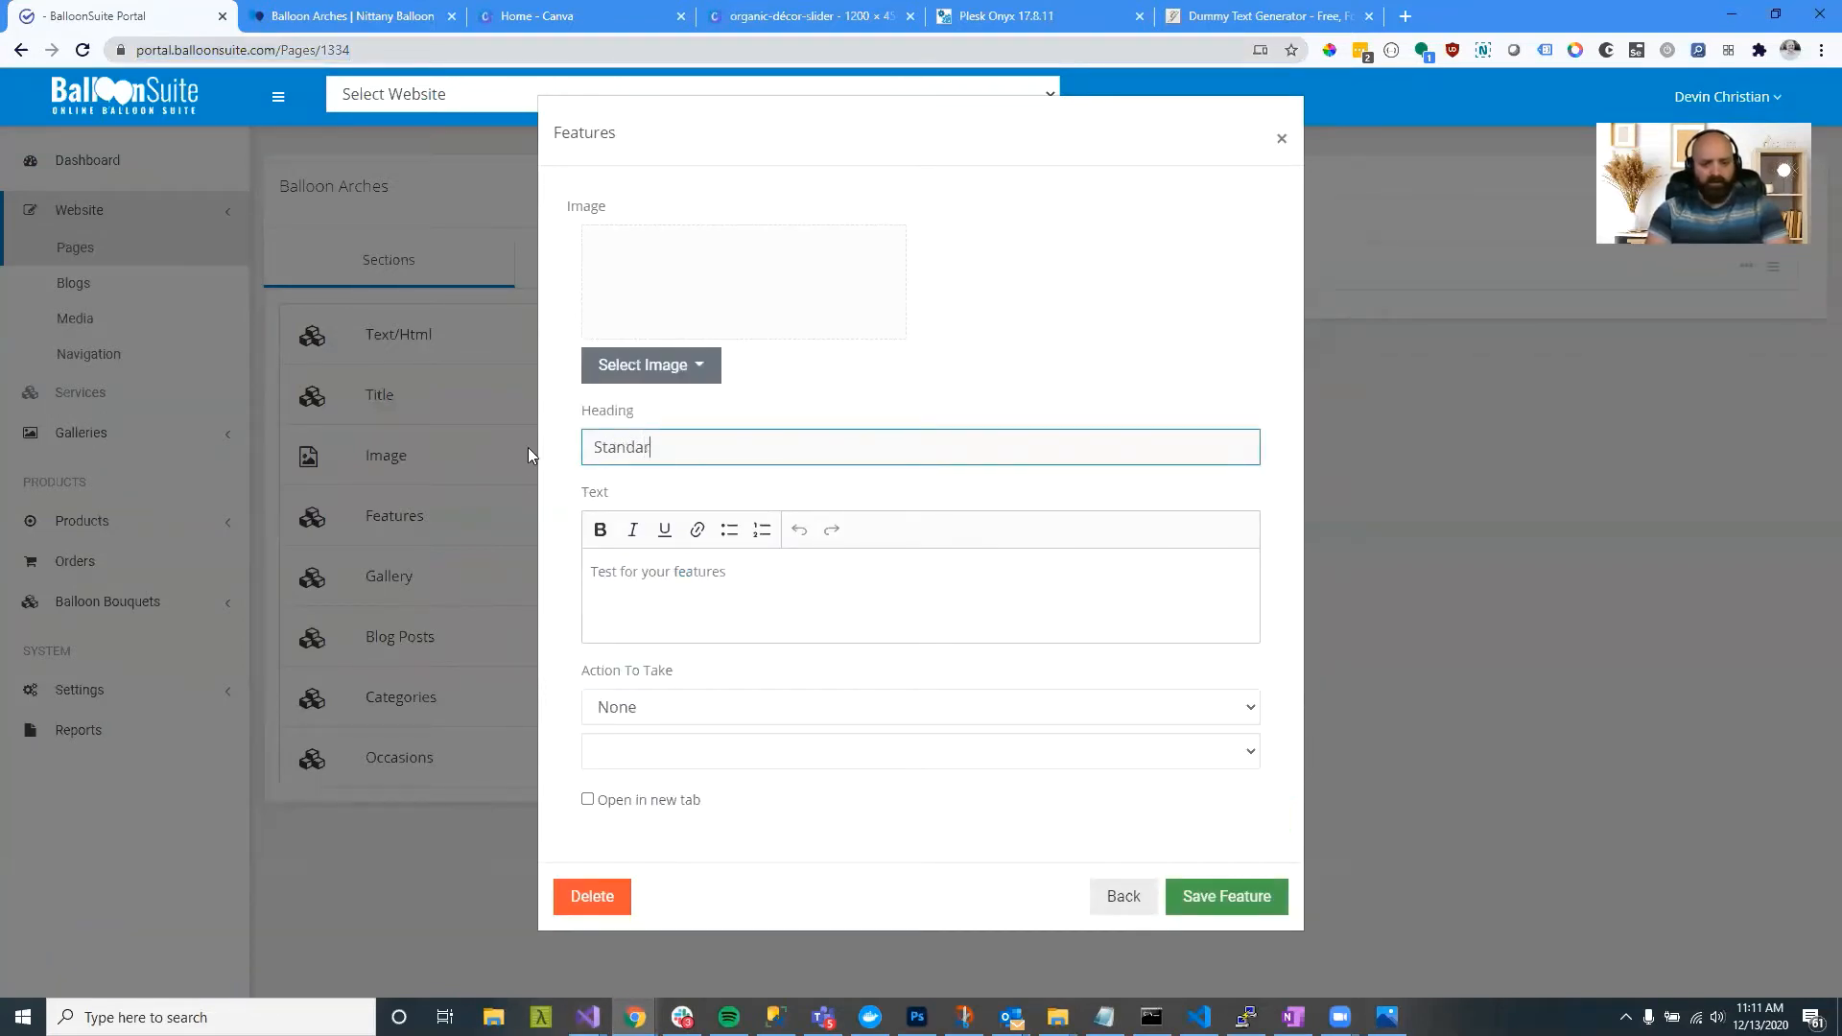
text(d Balloon Arch)
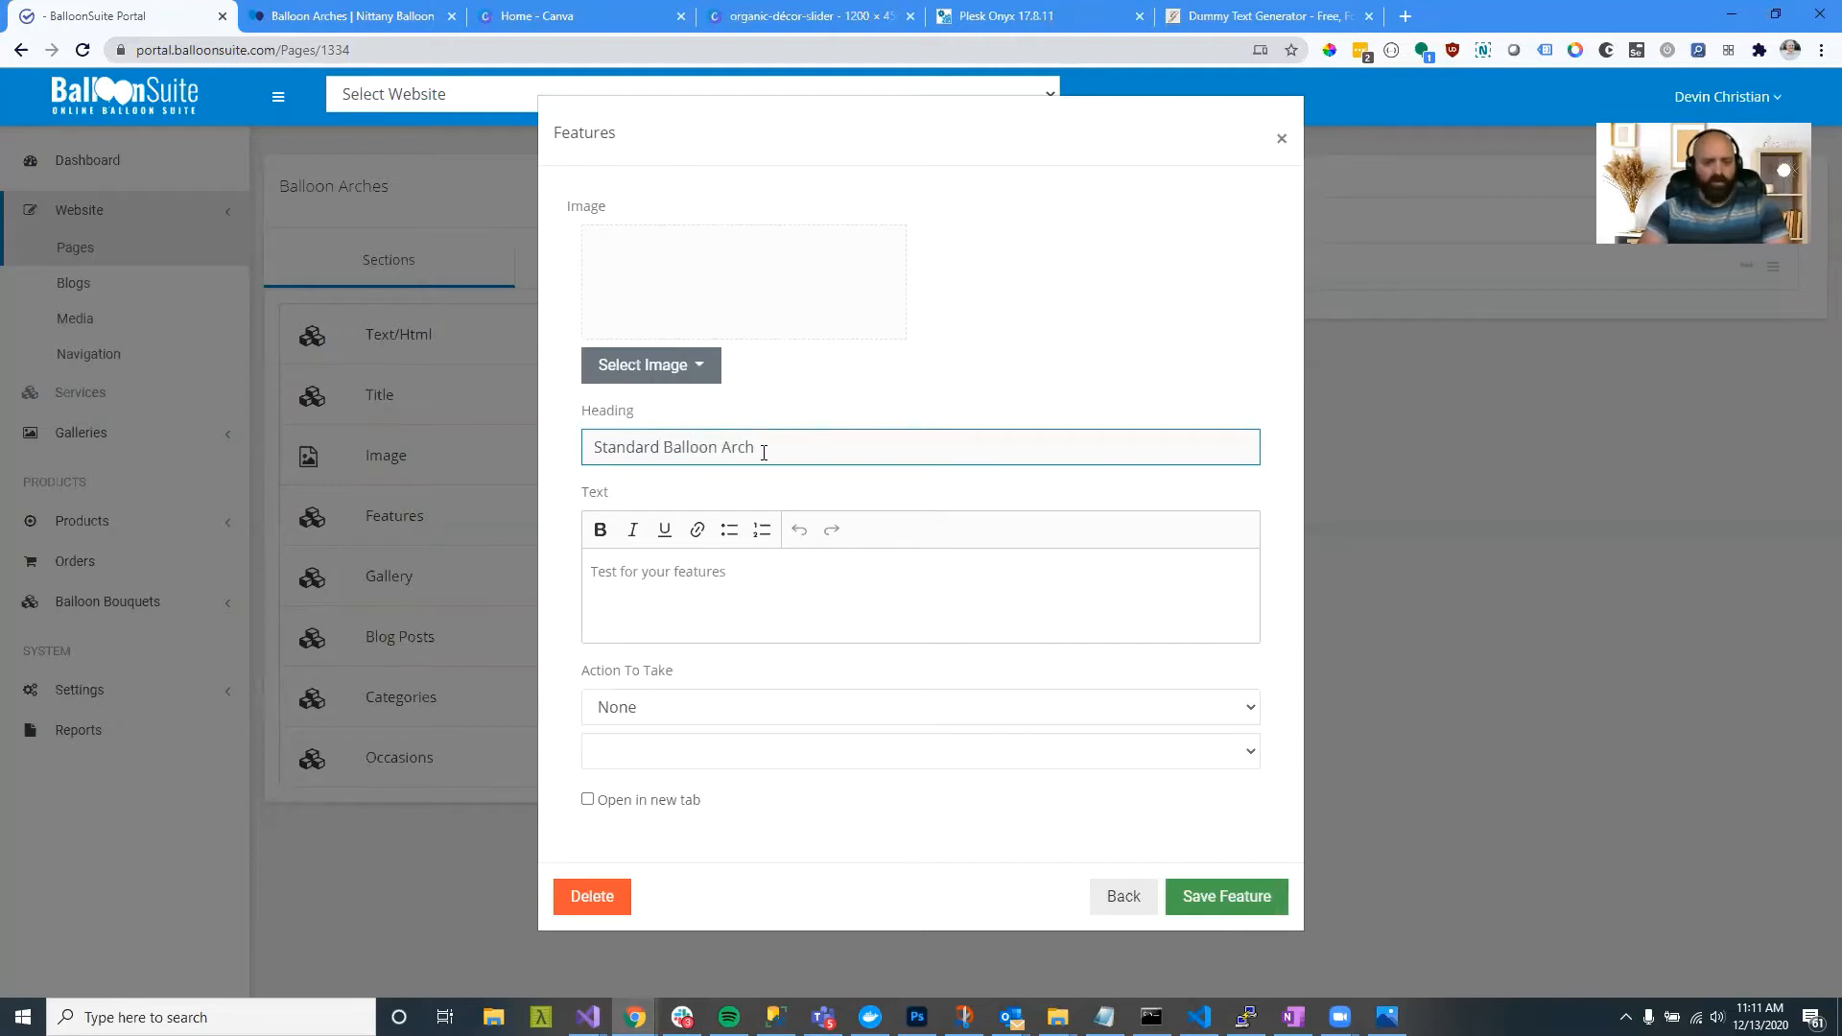
drag(755, 449, 663, 452)
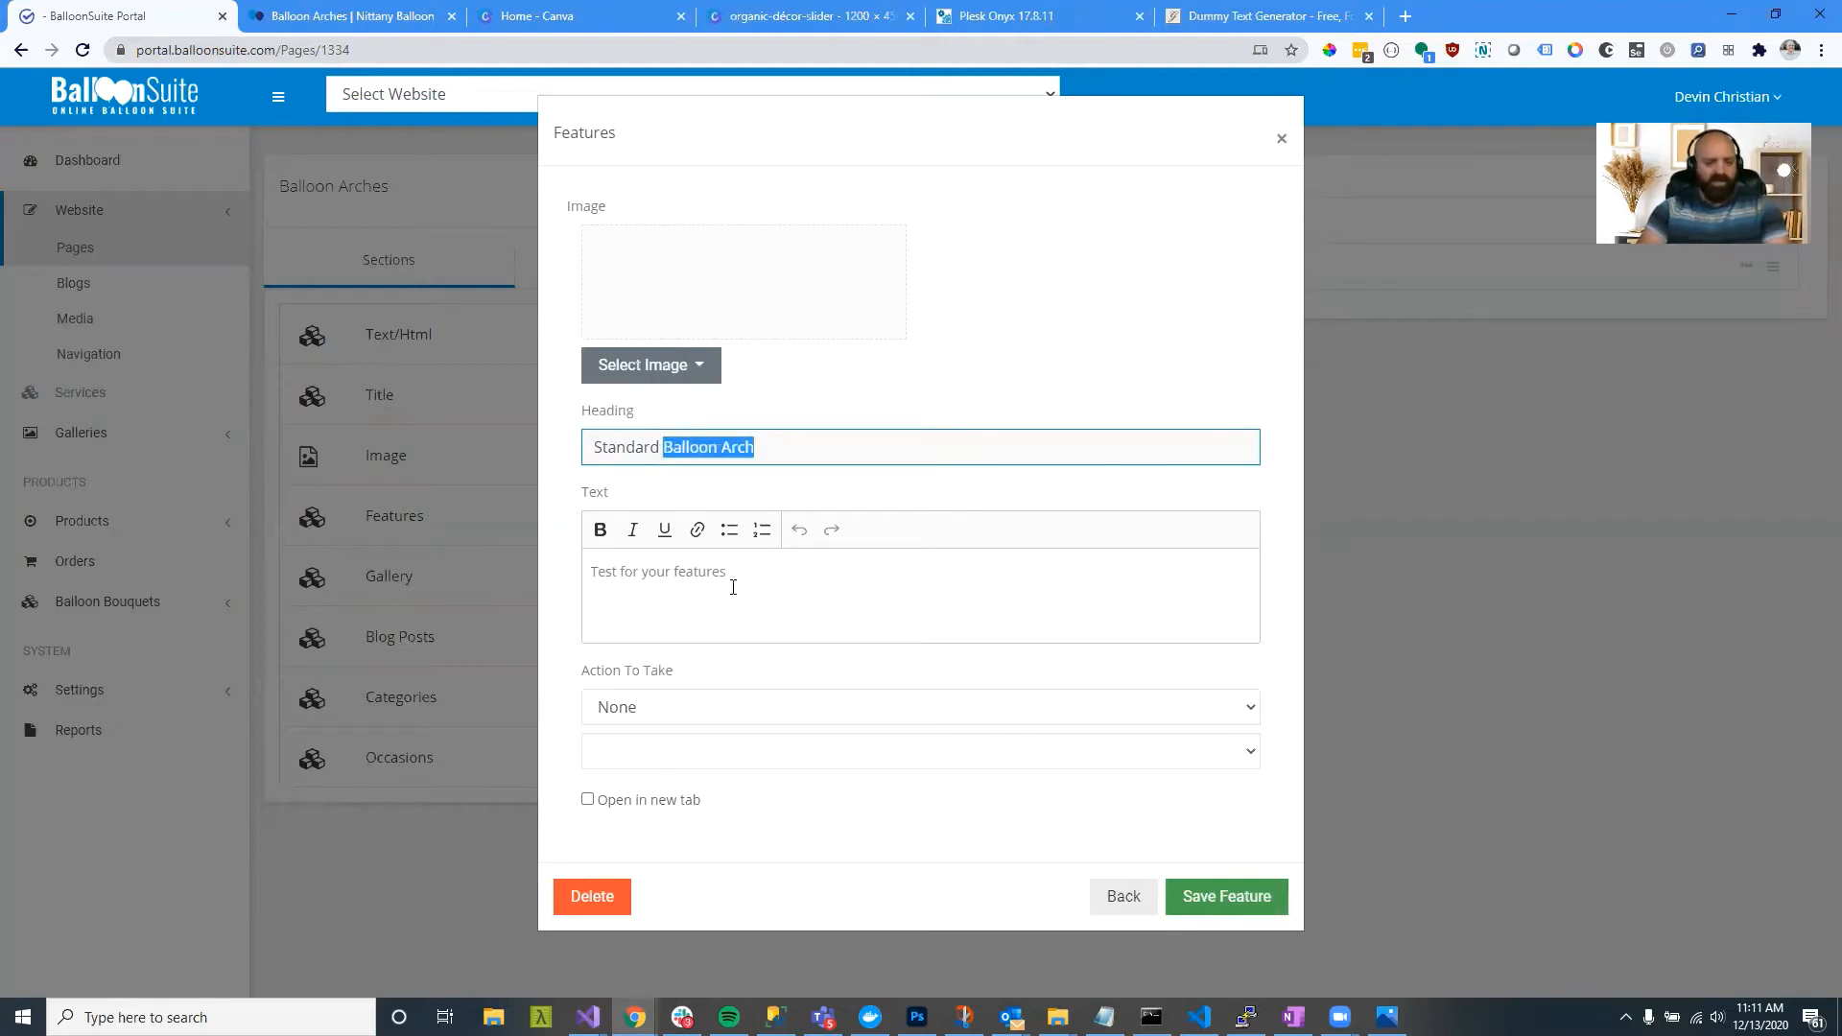
drag(750, 581, 586, 581)
key(BackSpace)
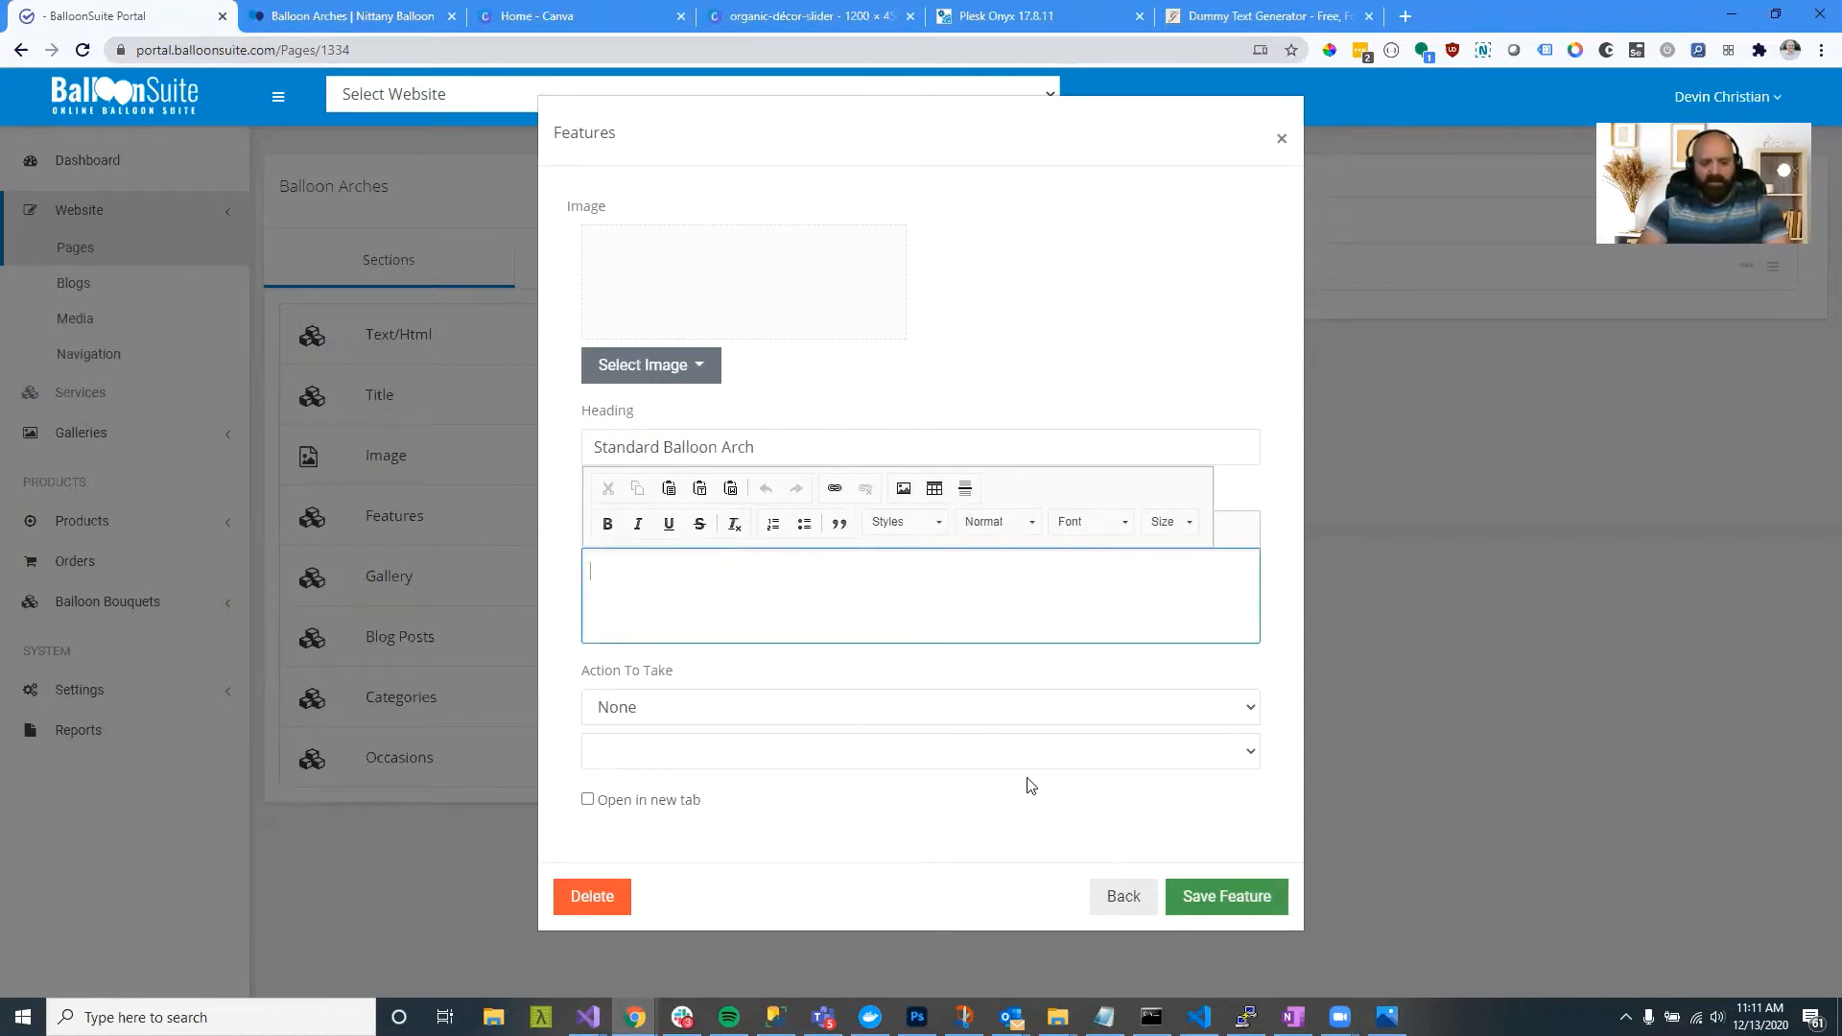
click(1213, 894)
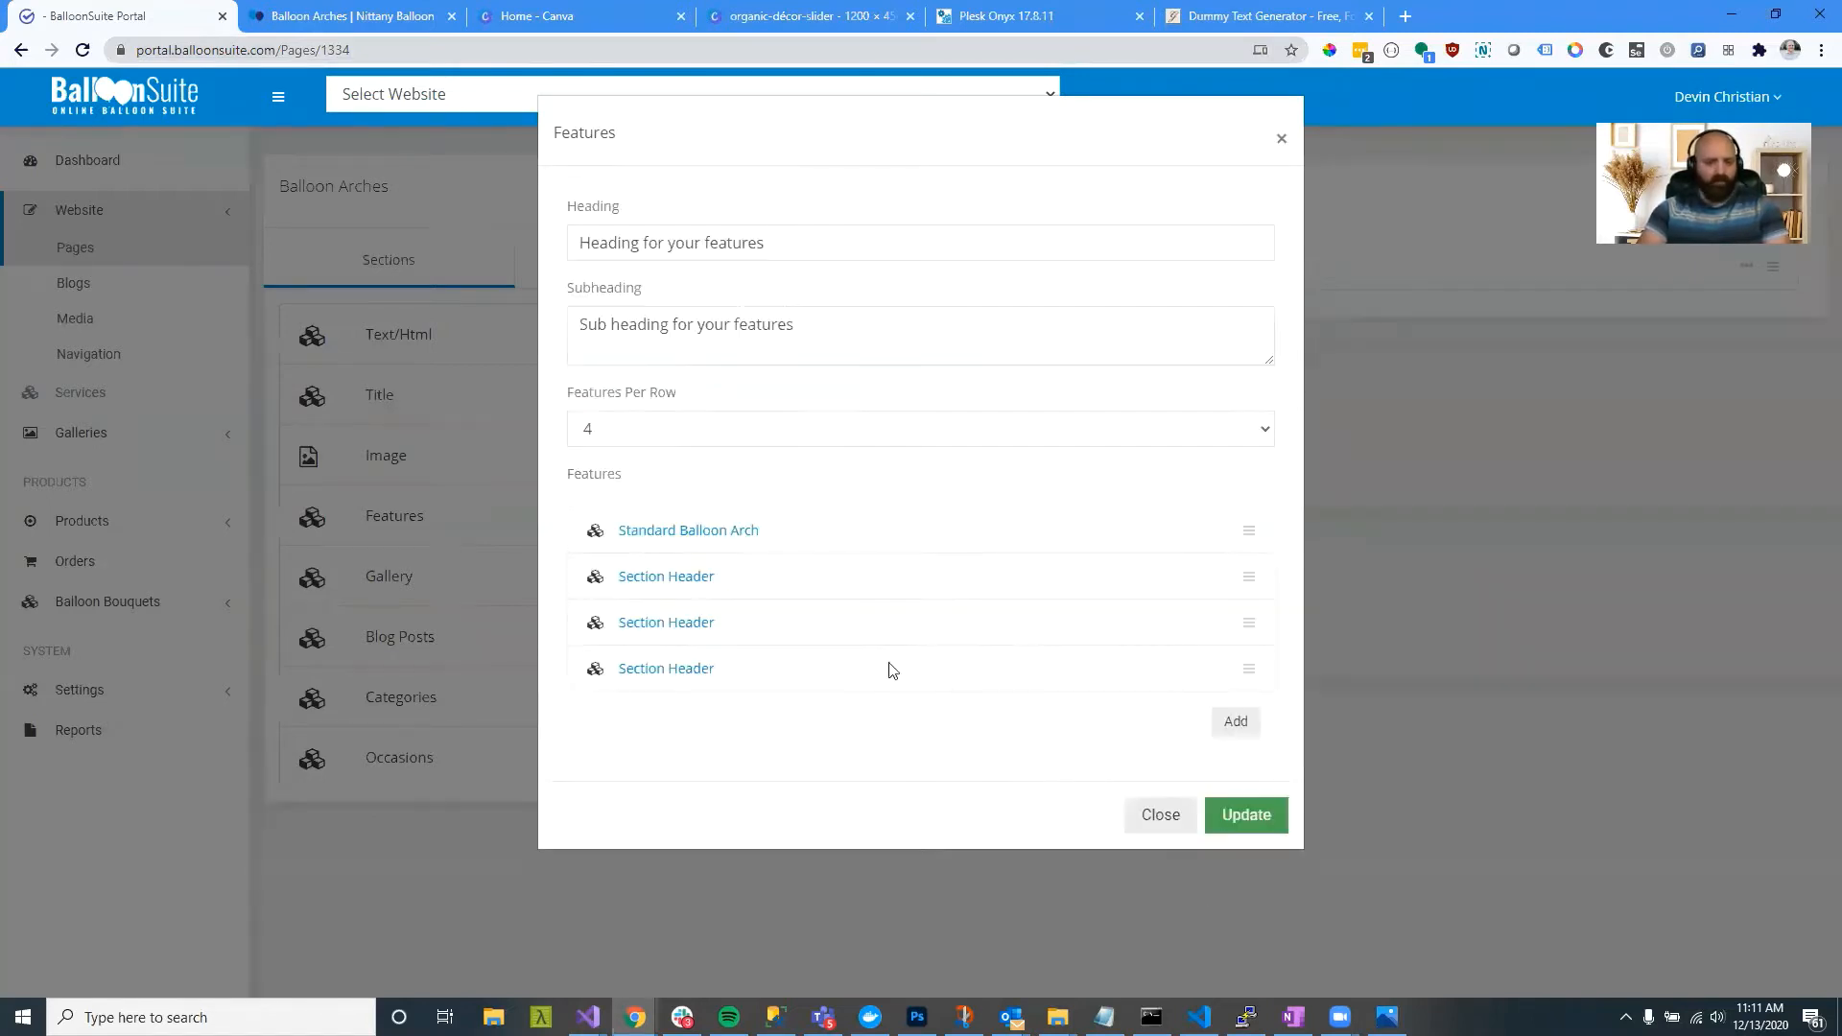
Step: Set the second feature's heading to String Of Pearl Balloon Arch, clear its placeholder text and save the feature
click(691, 579)
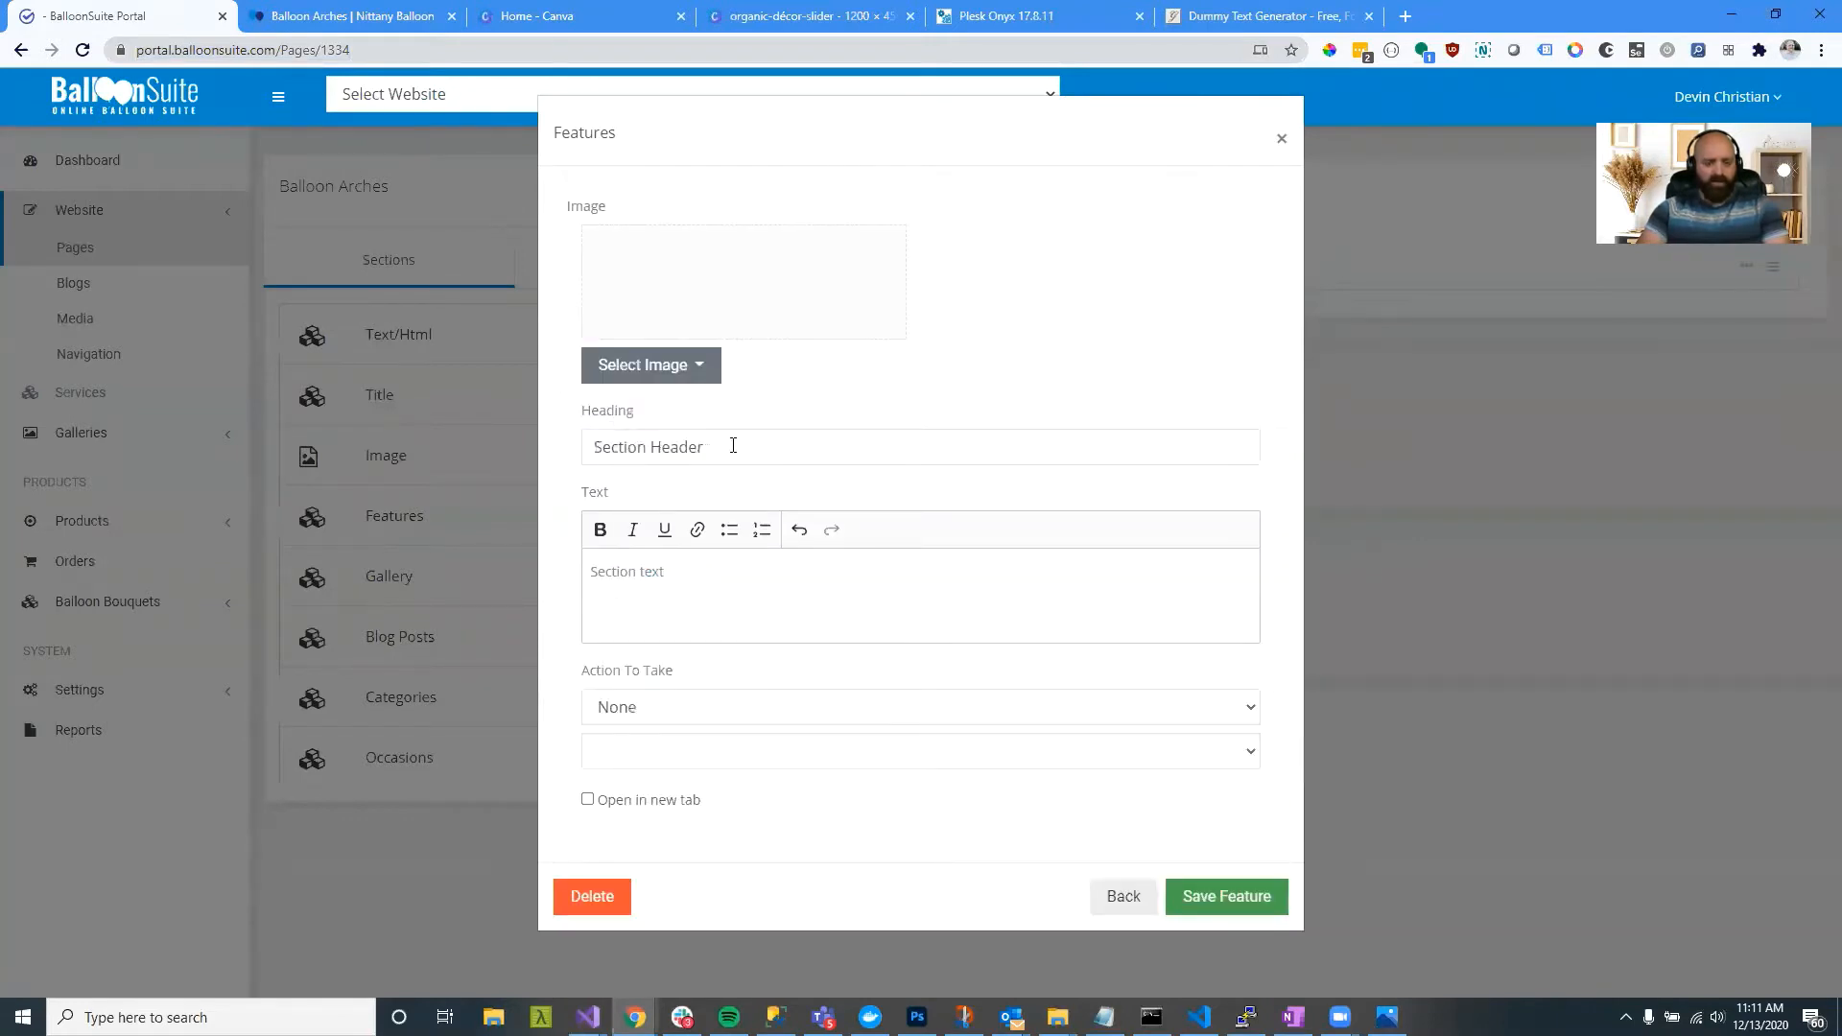
drag(730, 446, 587, 446)
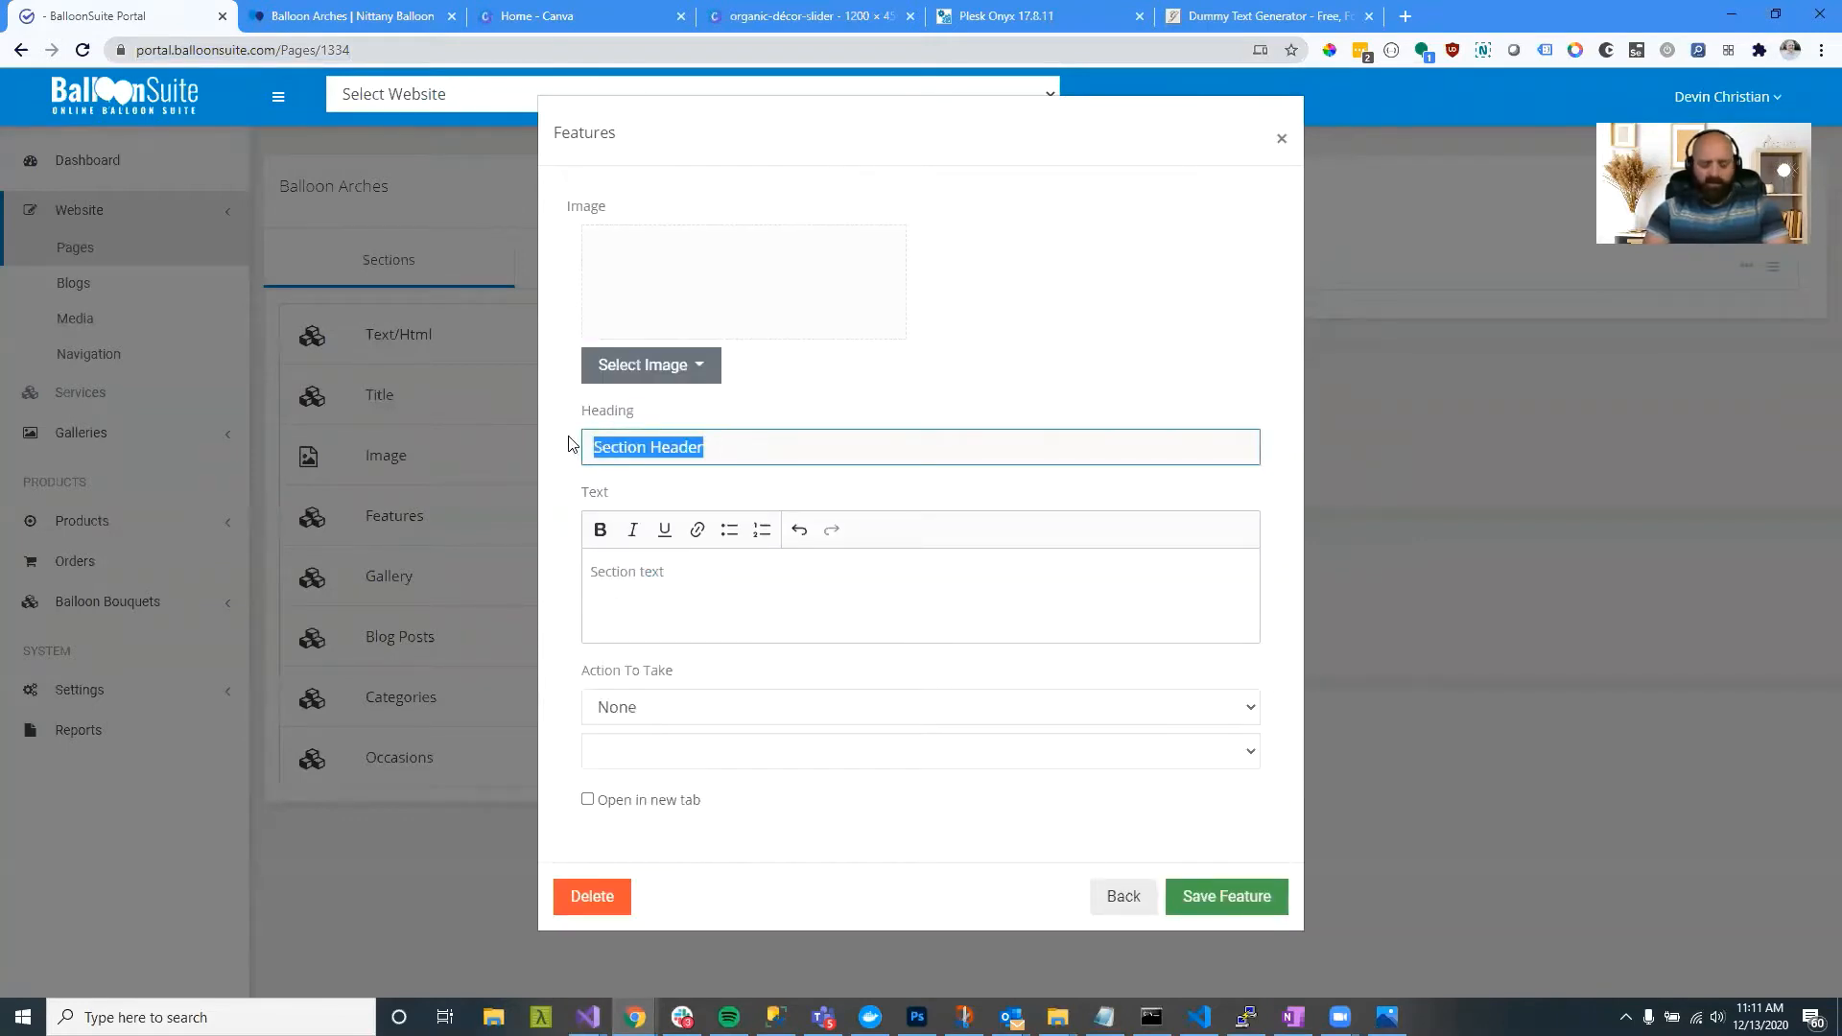
text(Strnig )
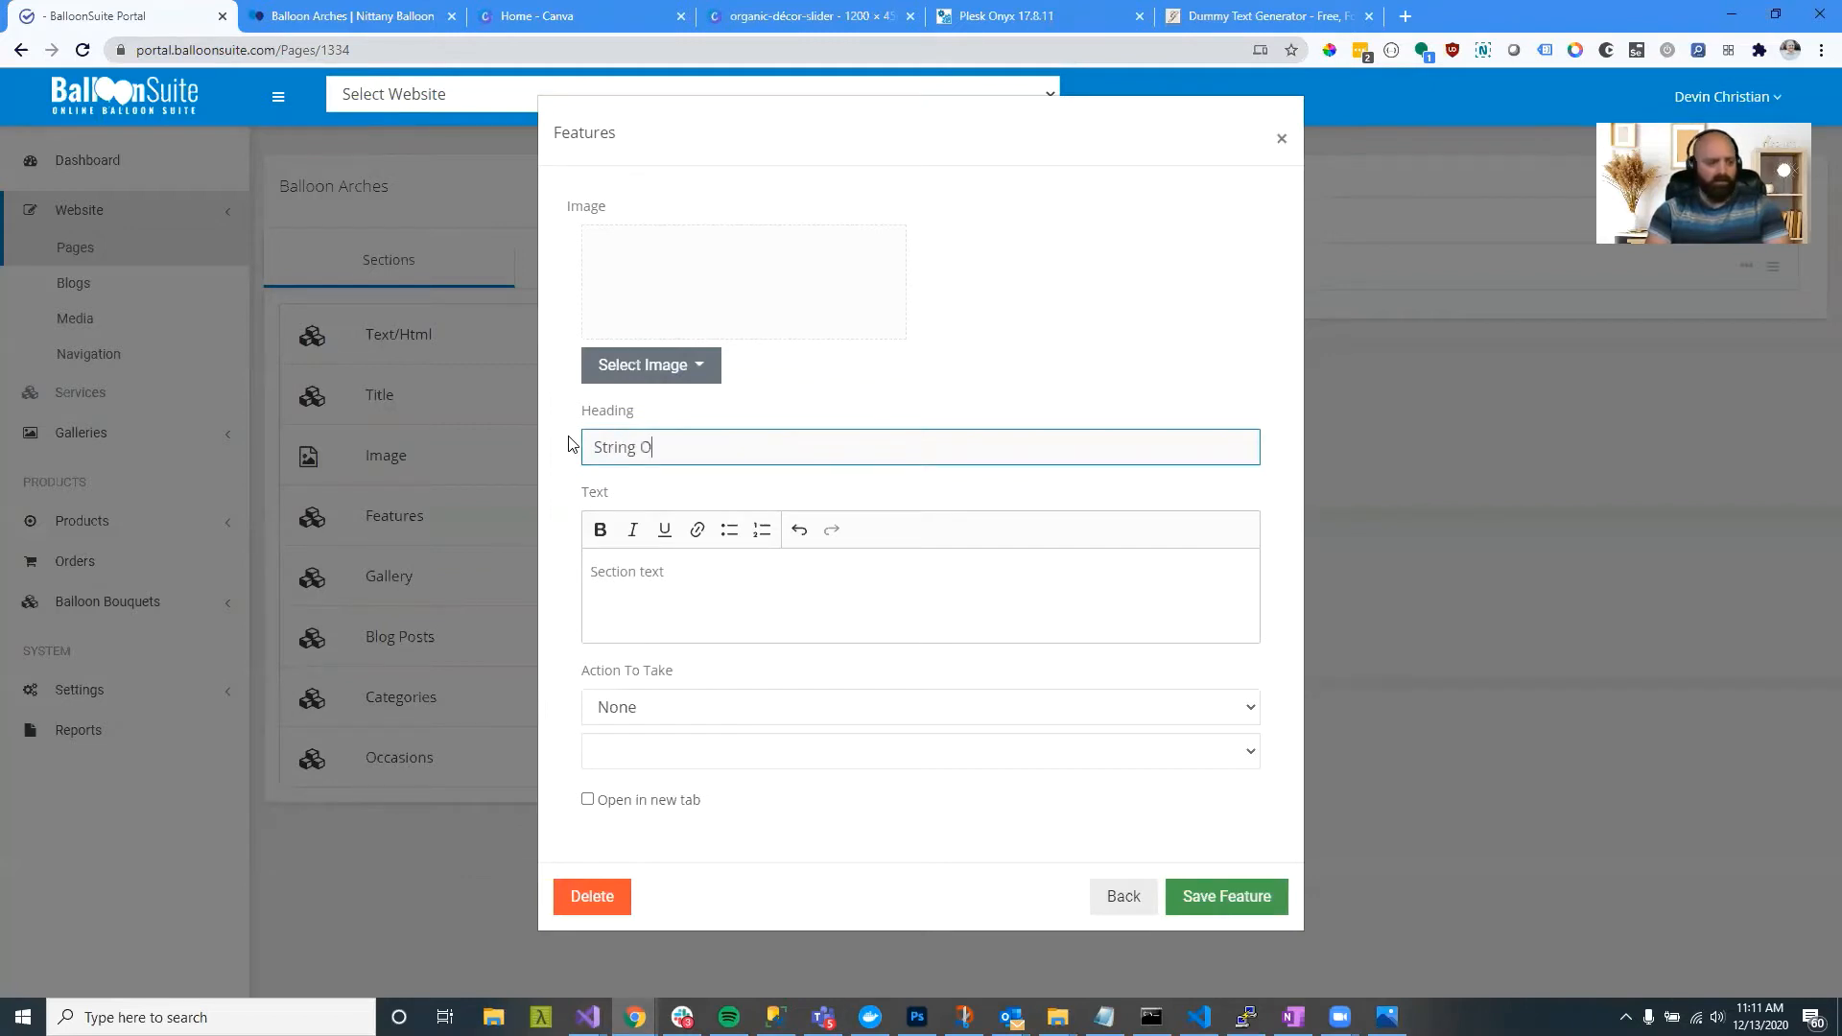
text(Of Pearl Balloon Arch)
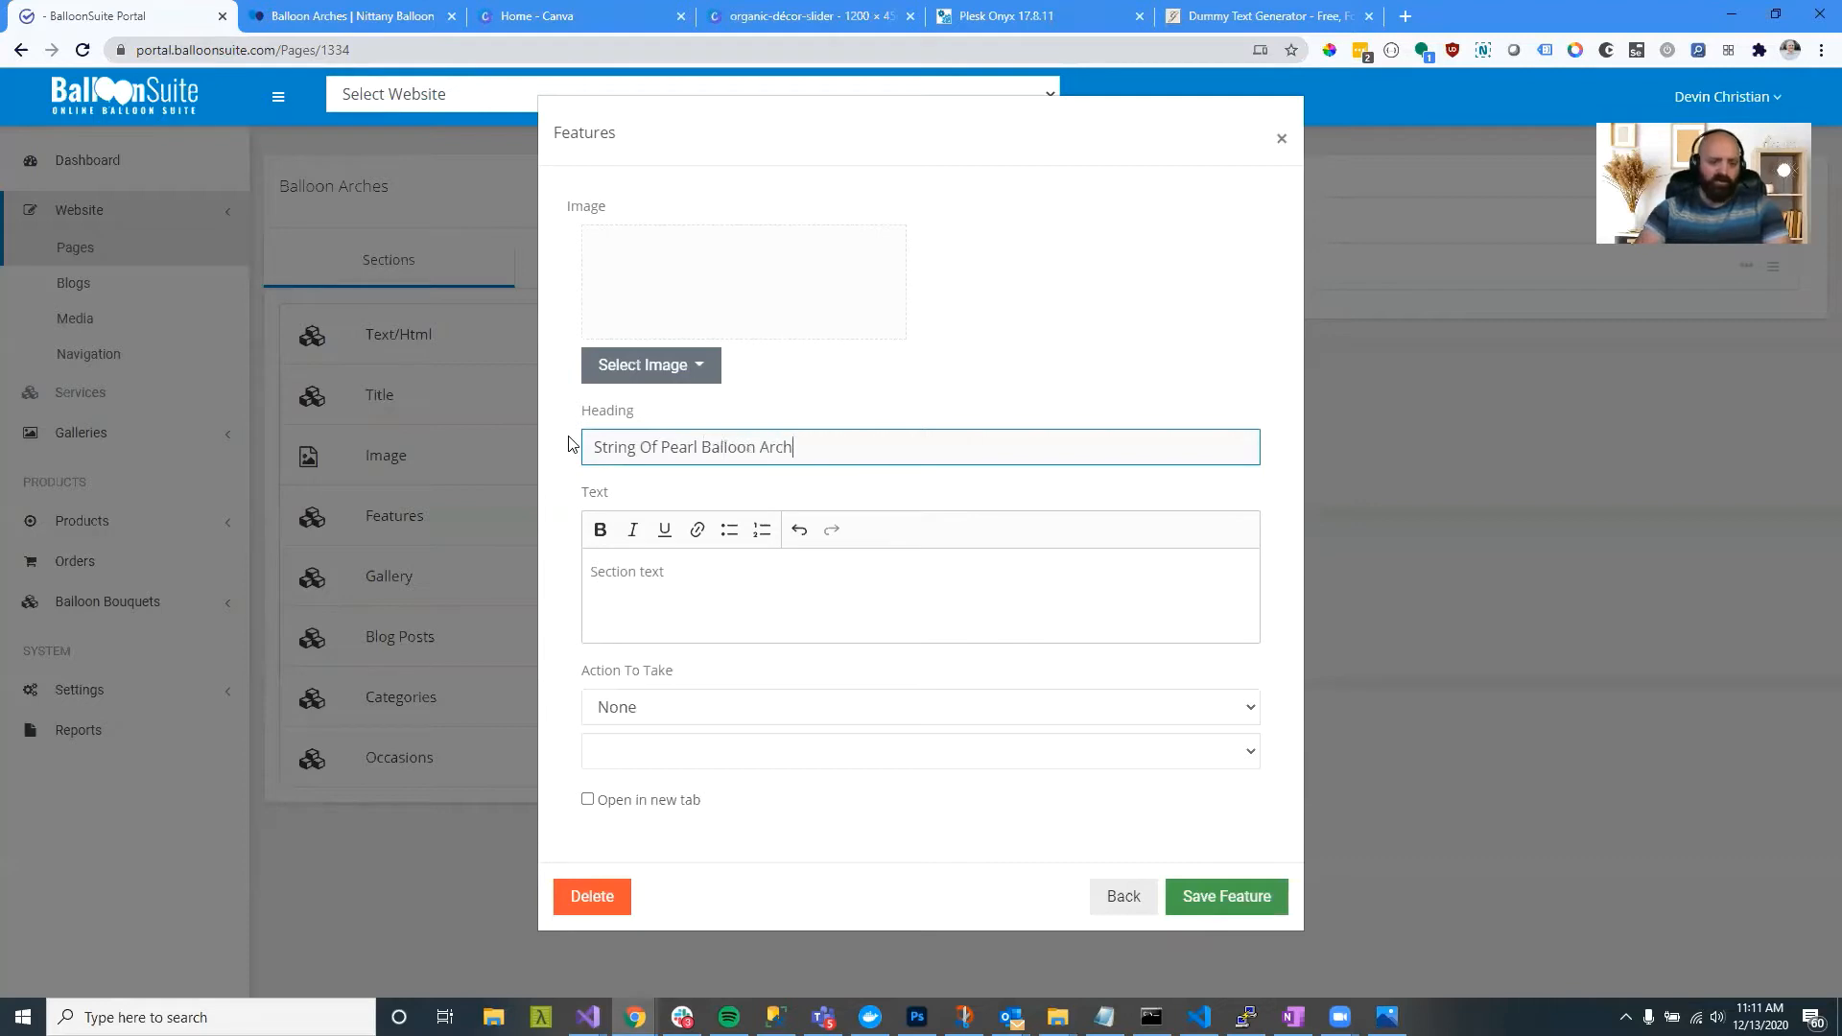
click(638, 587)
triple_click(643, 591)
key(BackSpace)
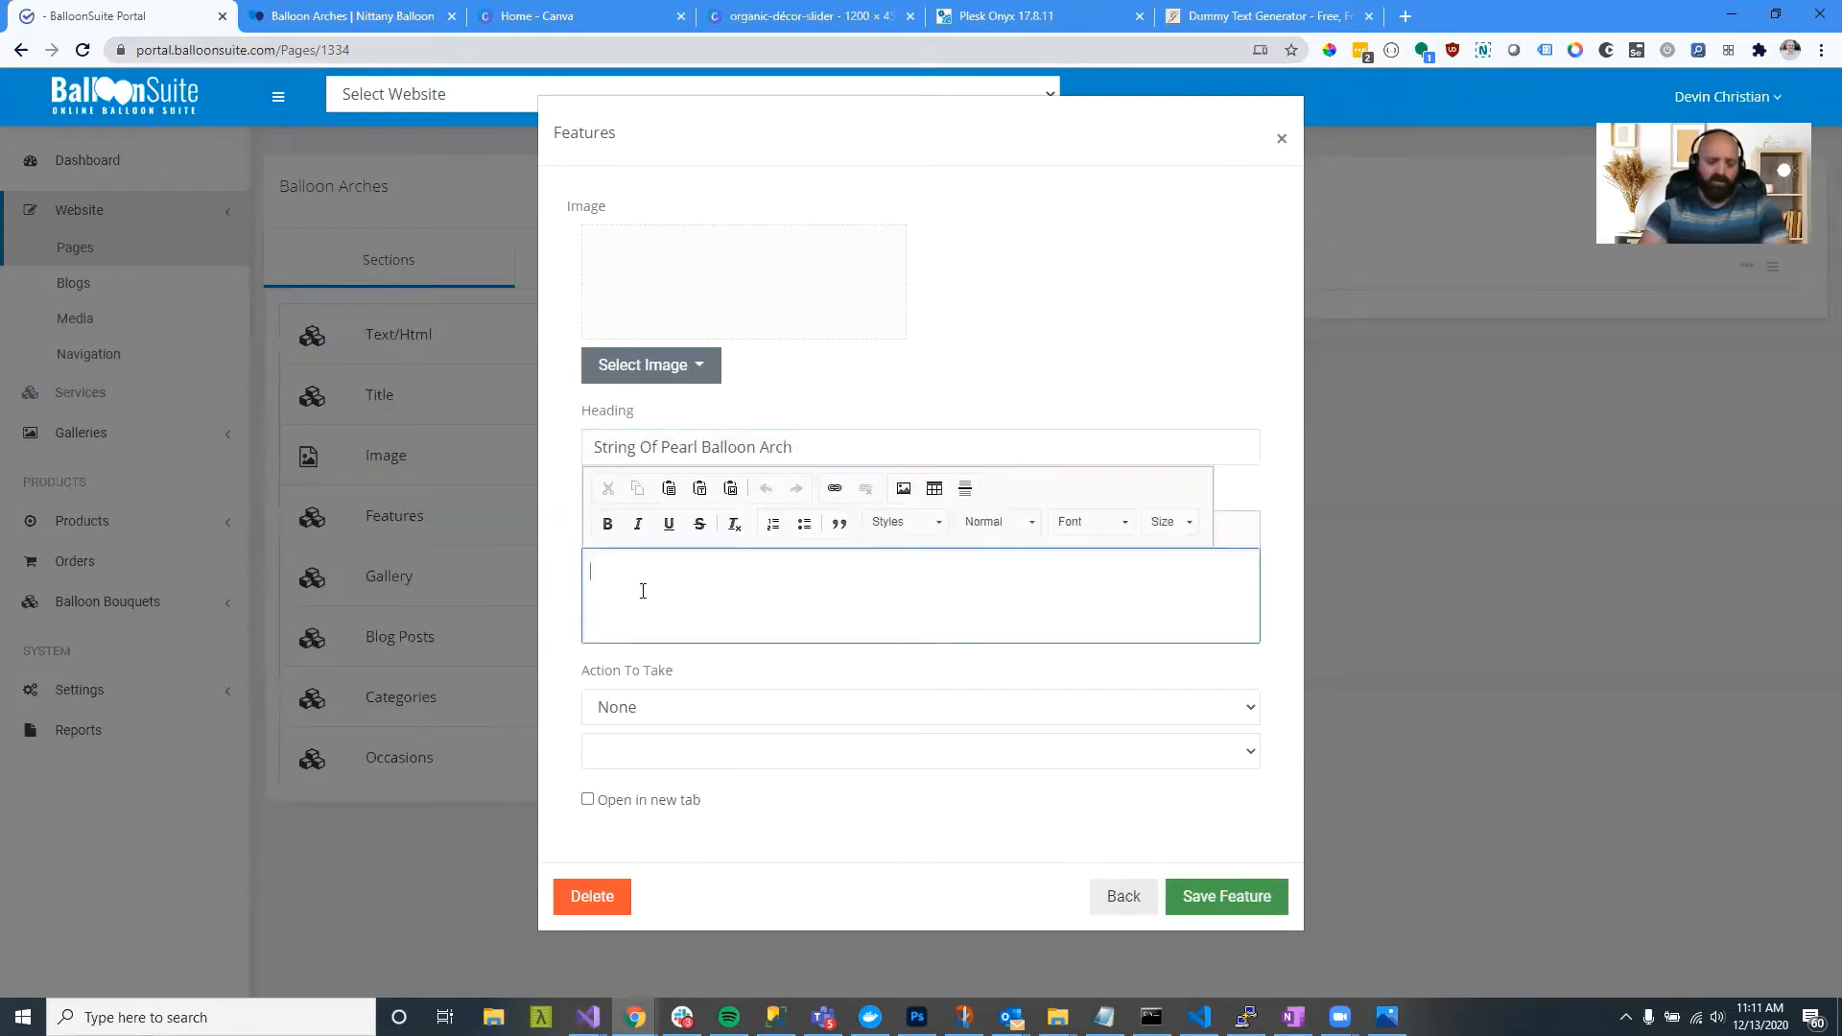
click(1241, 896)
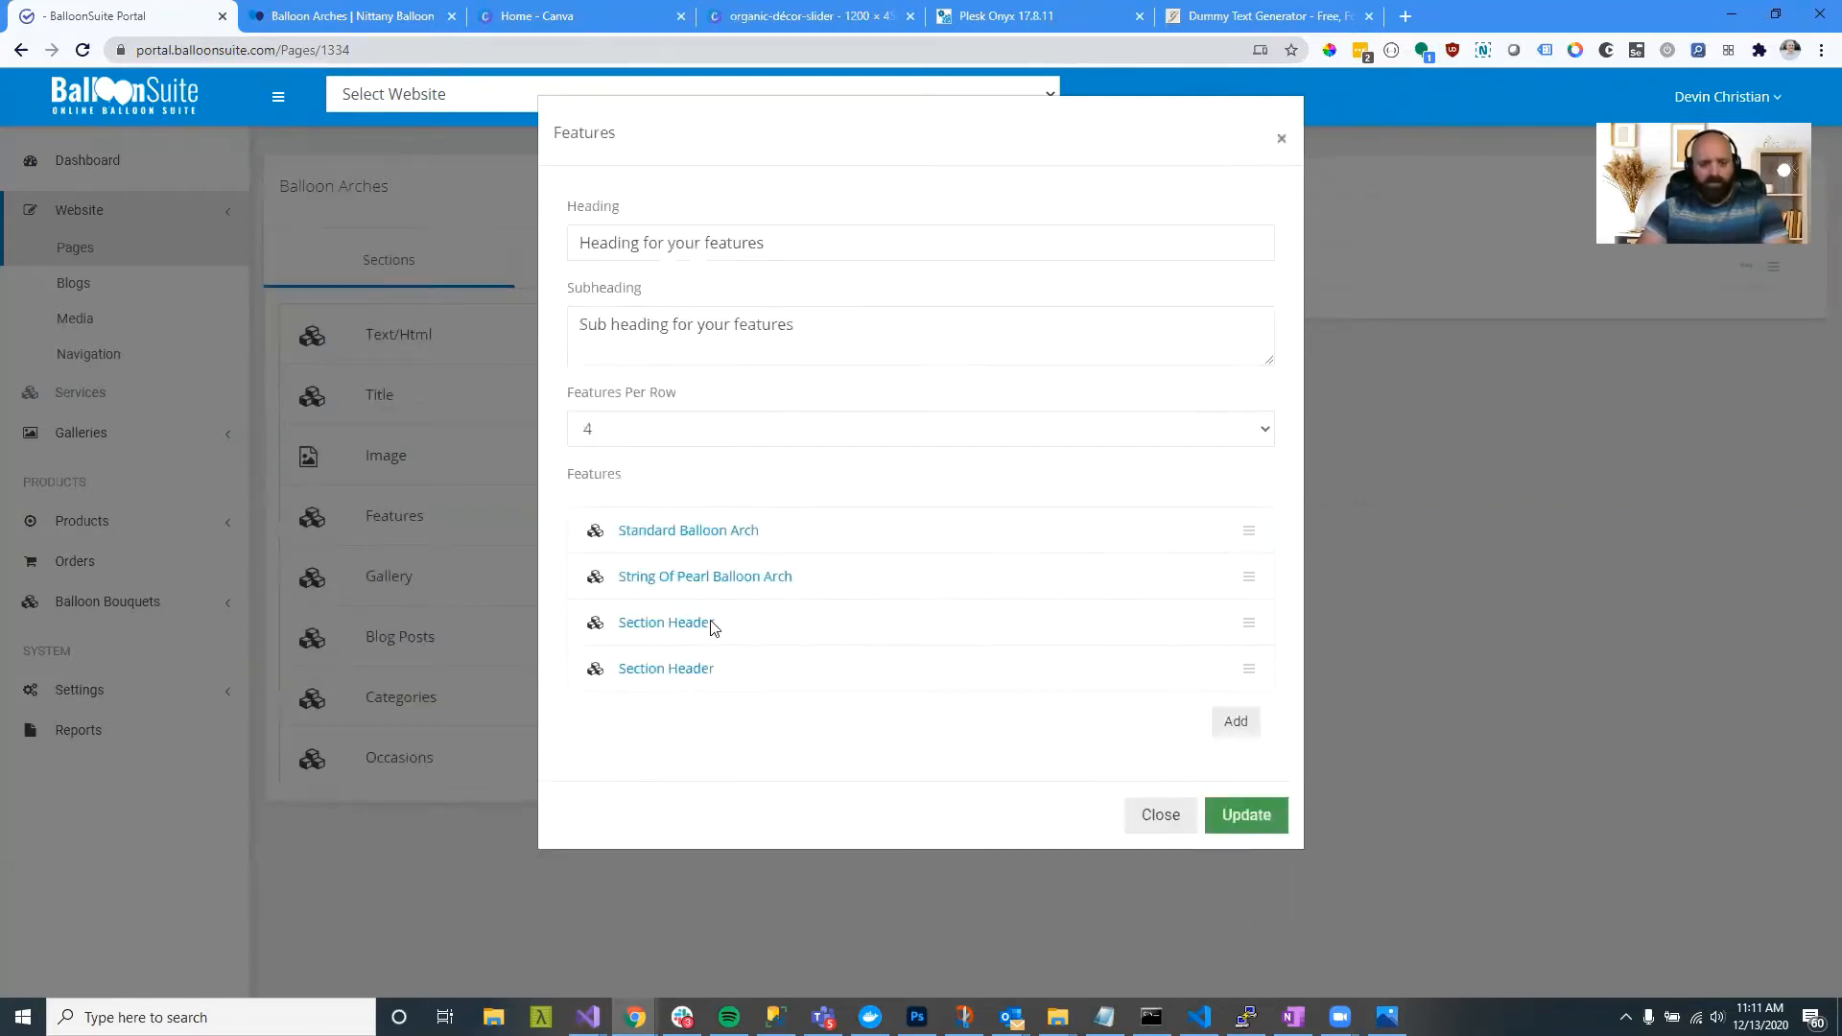
Step: Set the third feature's heading to Link Balloon Arch, clear its placeholder text and save the feature
click(683, 623)
drag(732, 442, 576, 451)
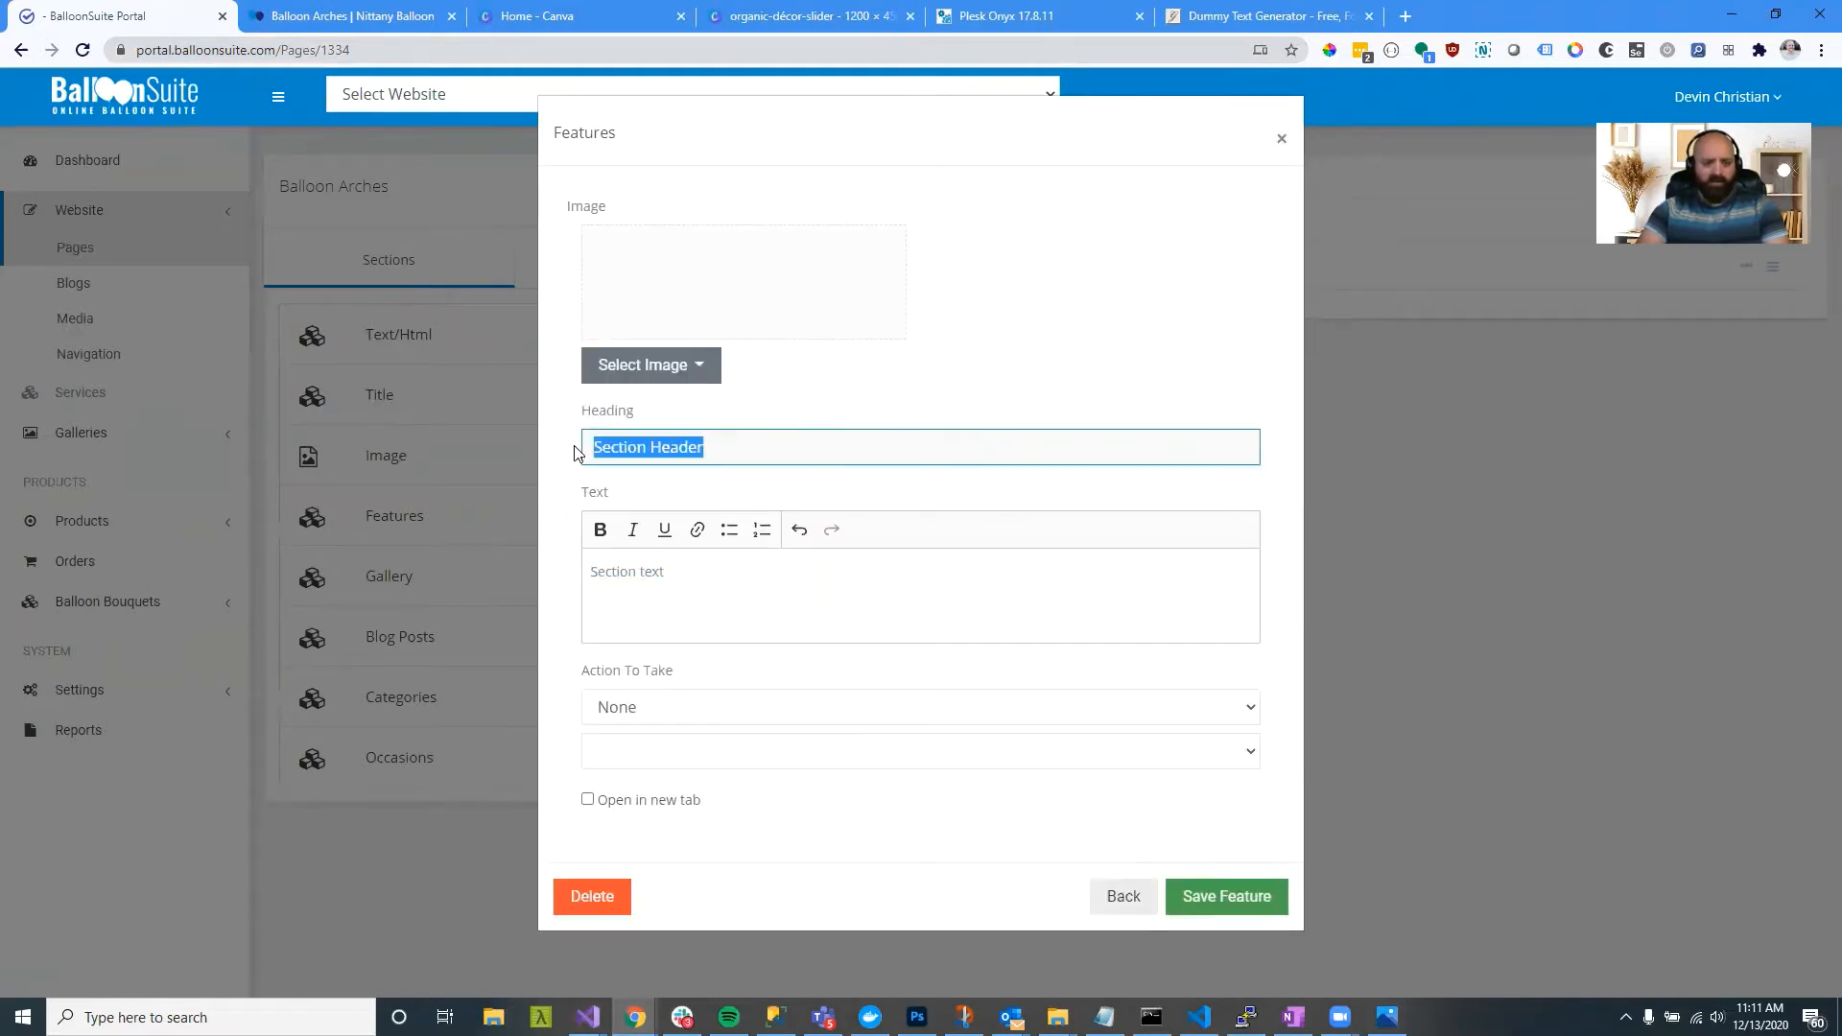
text(Link)
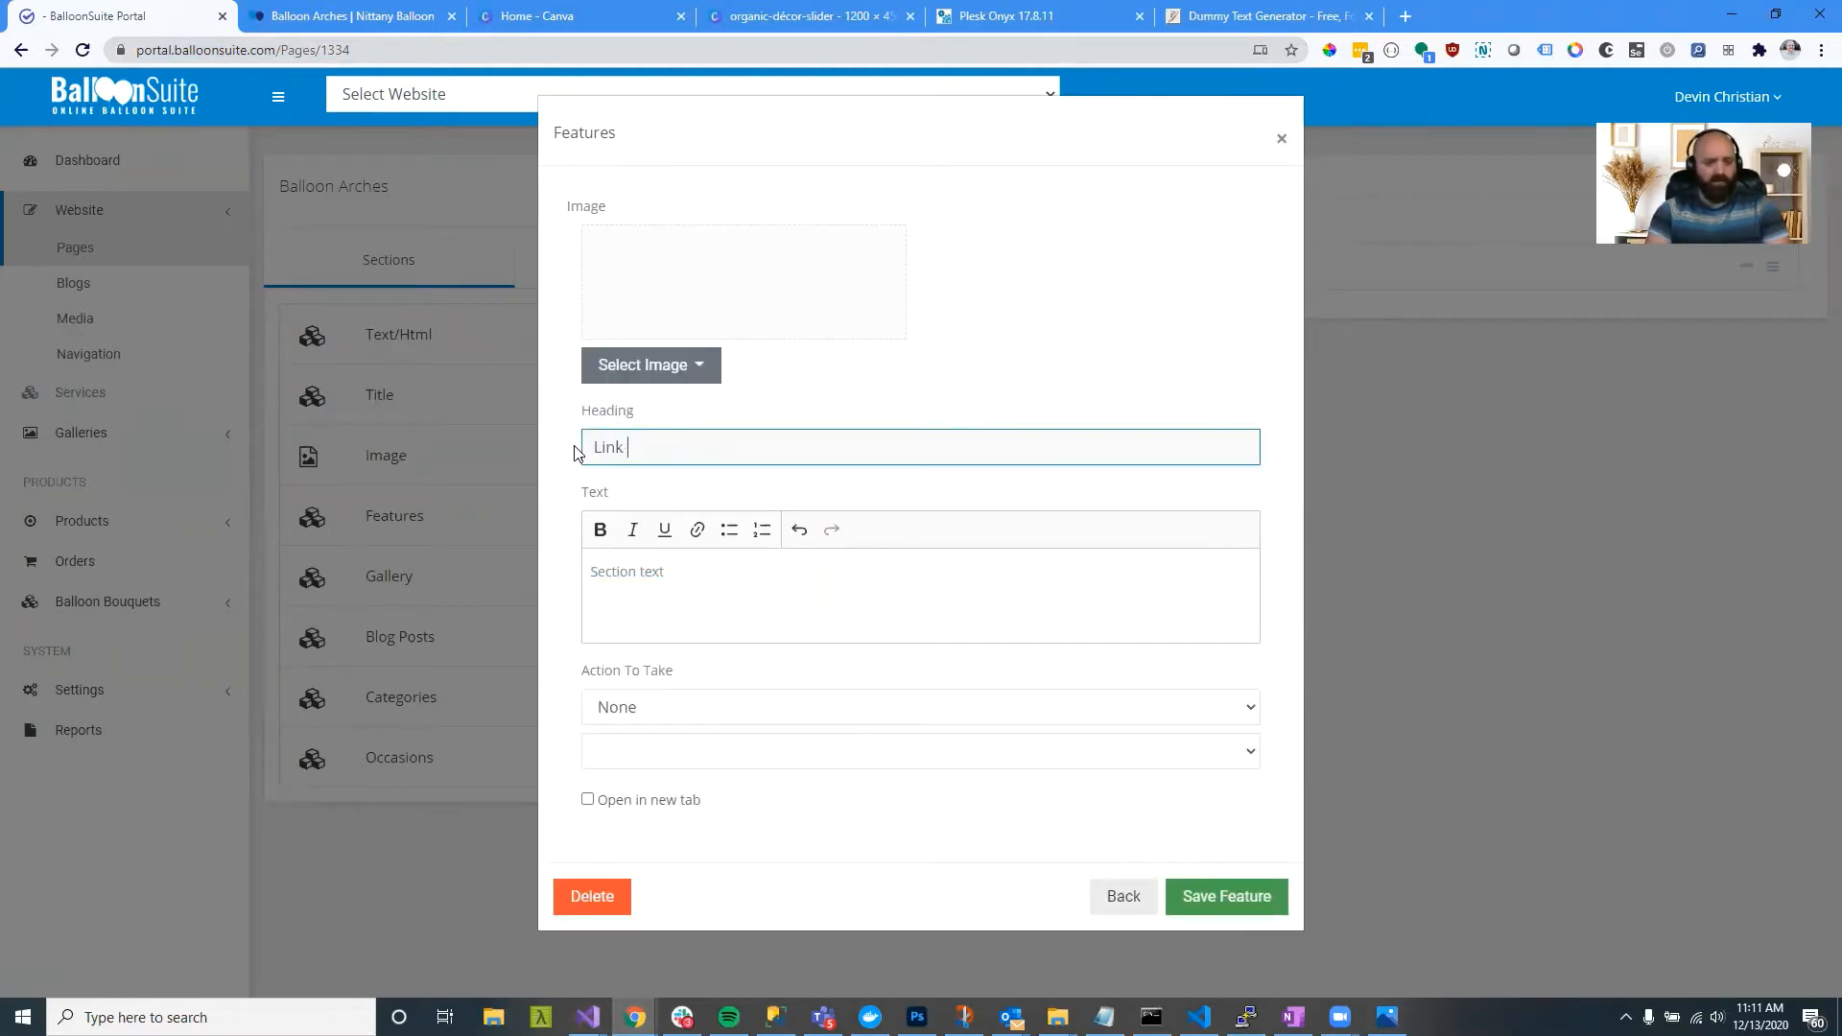
text( Balloon Arch)
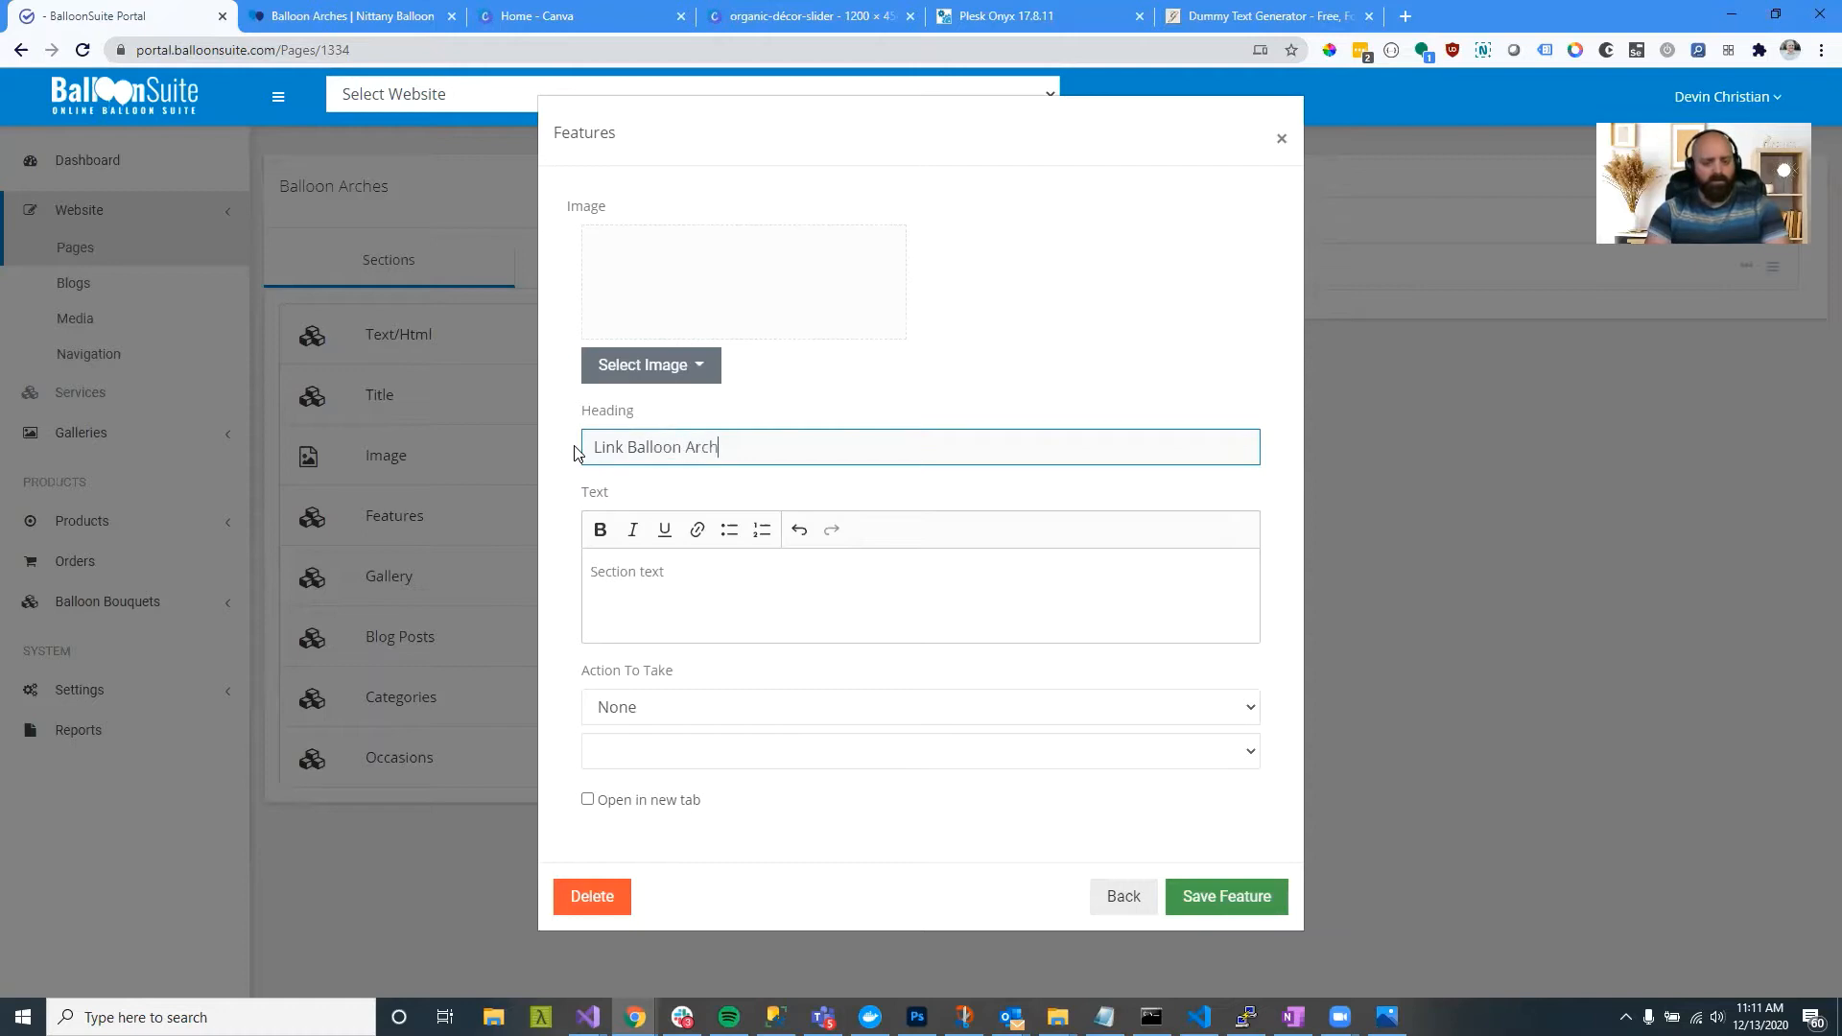
click(641, 596)
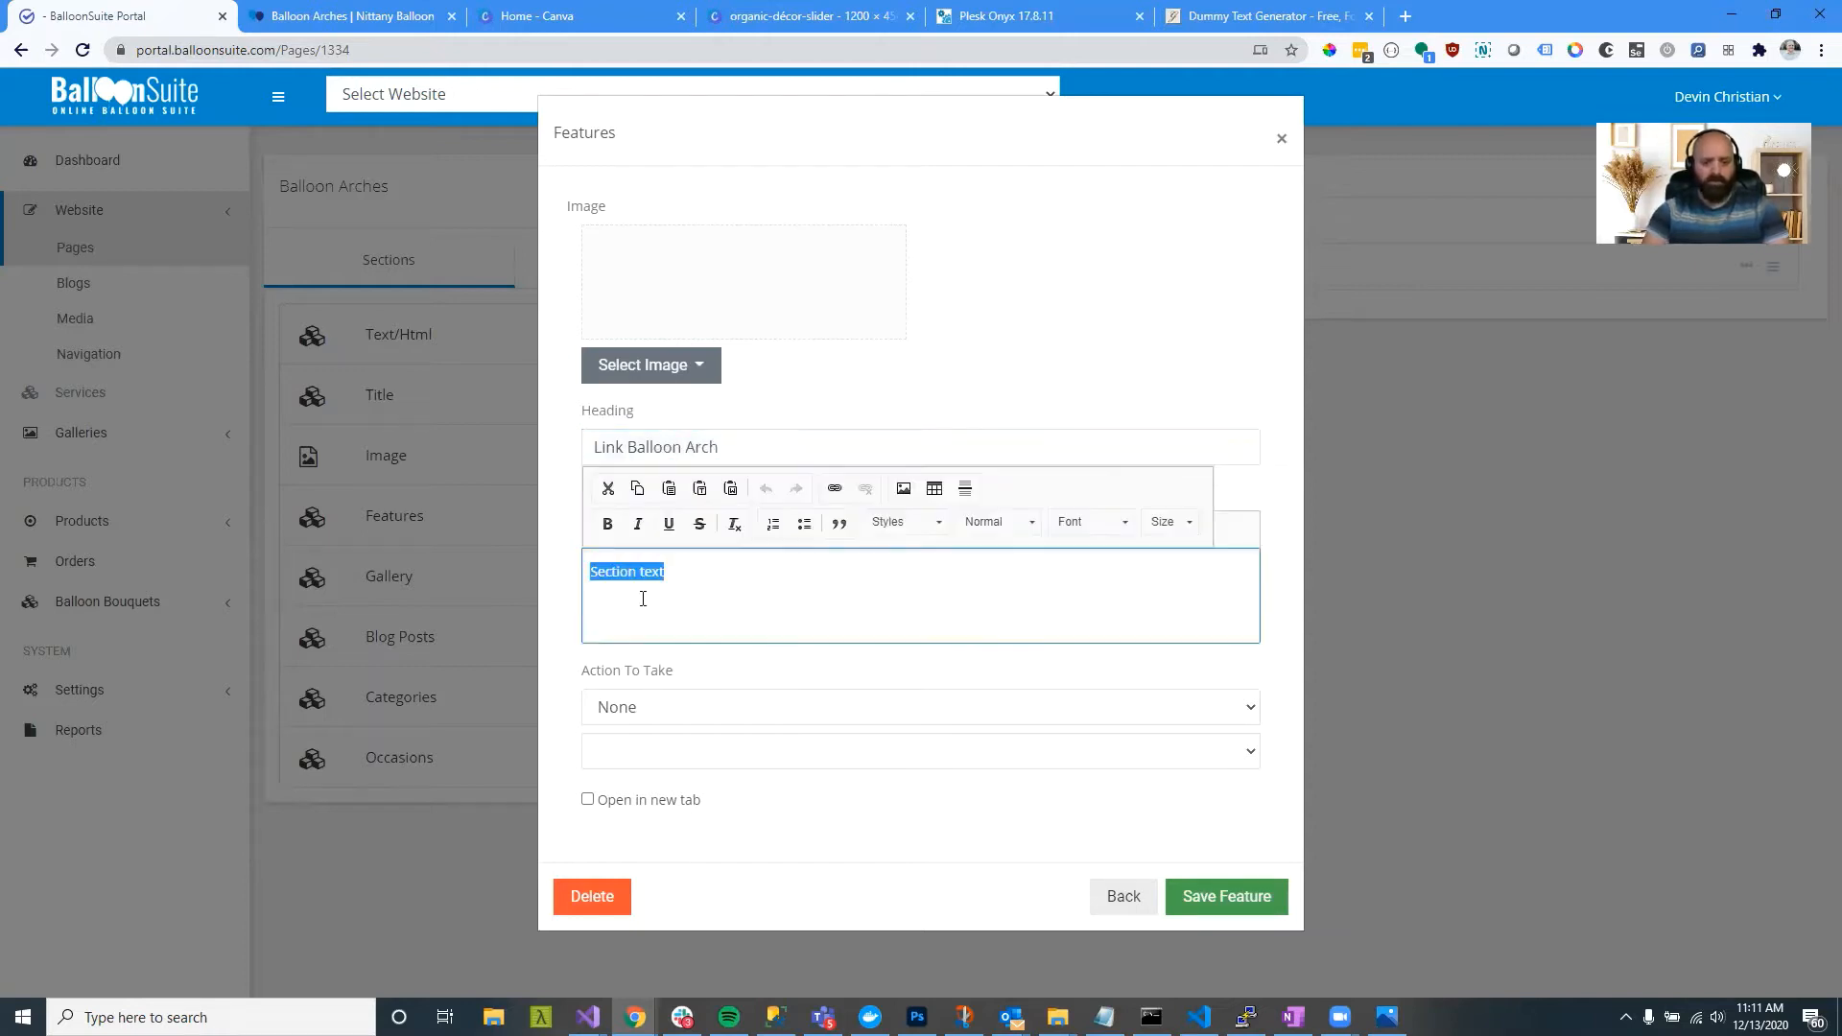
click(1224, 897)
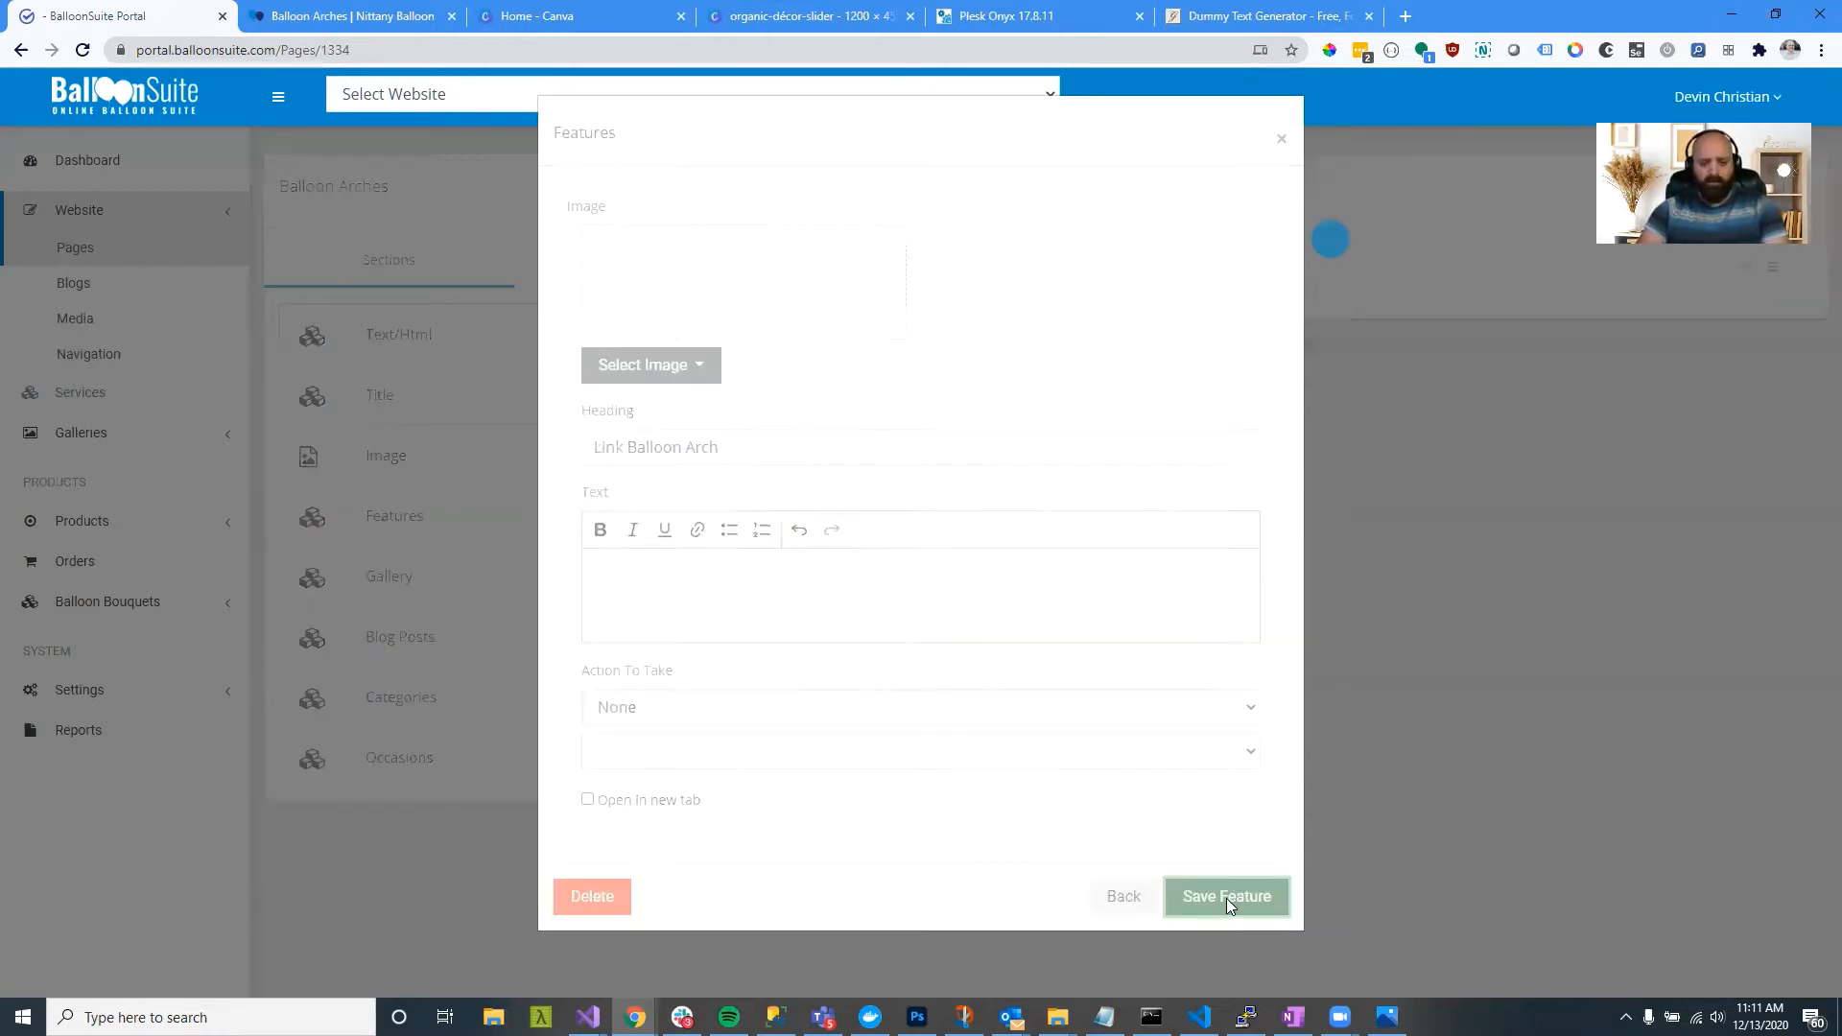
Step: Delete the leftover fourth placeholder feature, then set the section to 3 features per row and update it
click(698, 669)
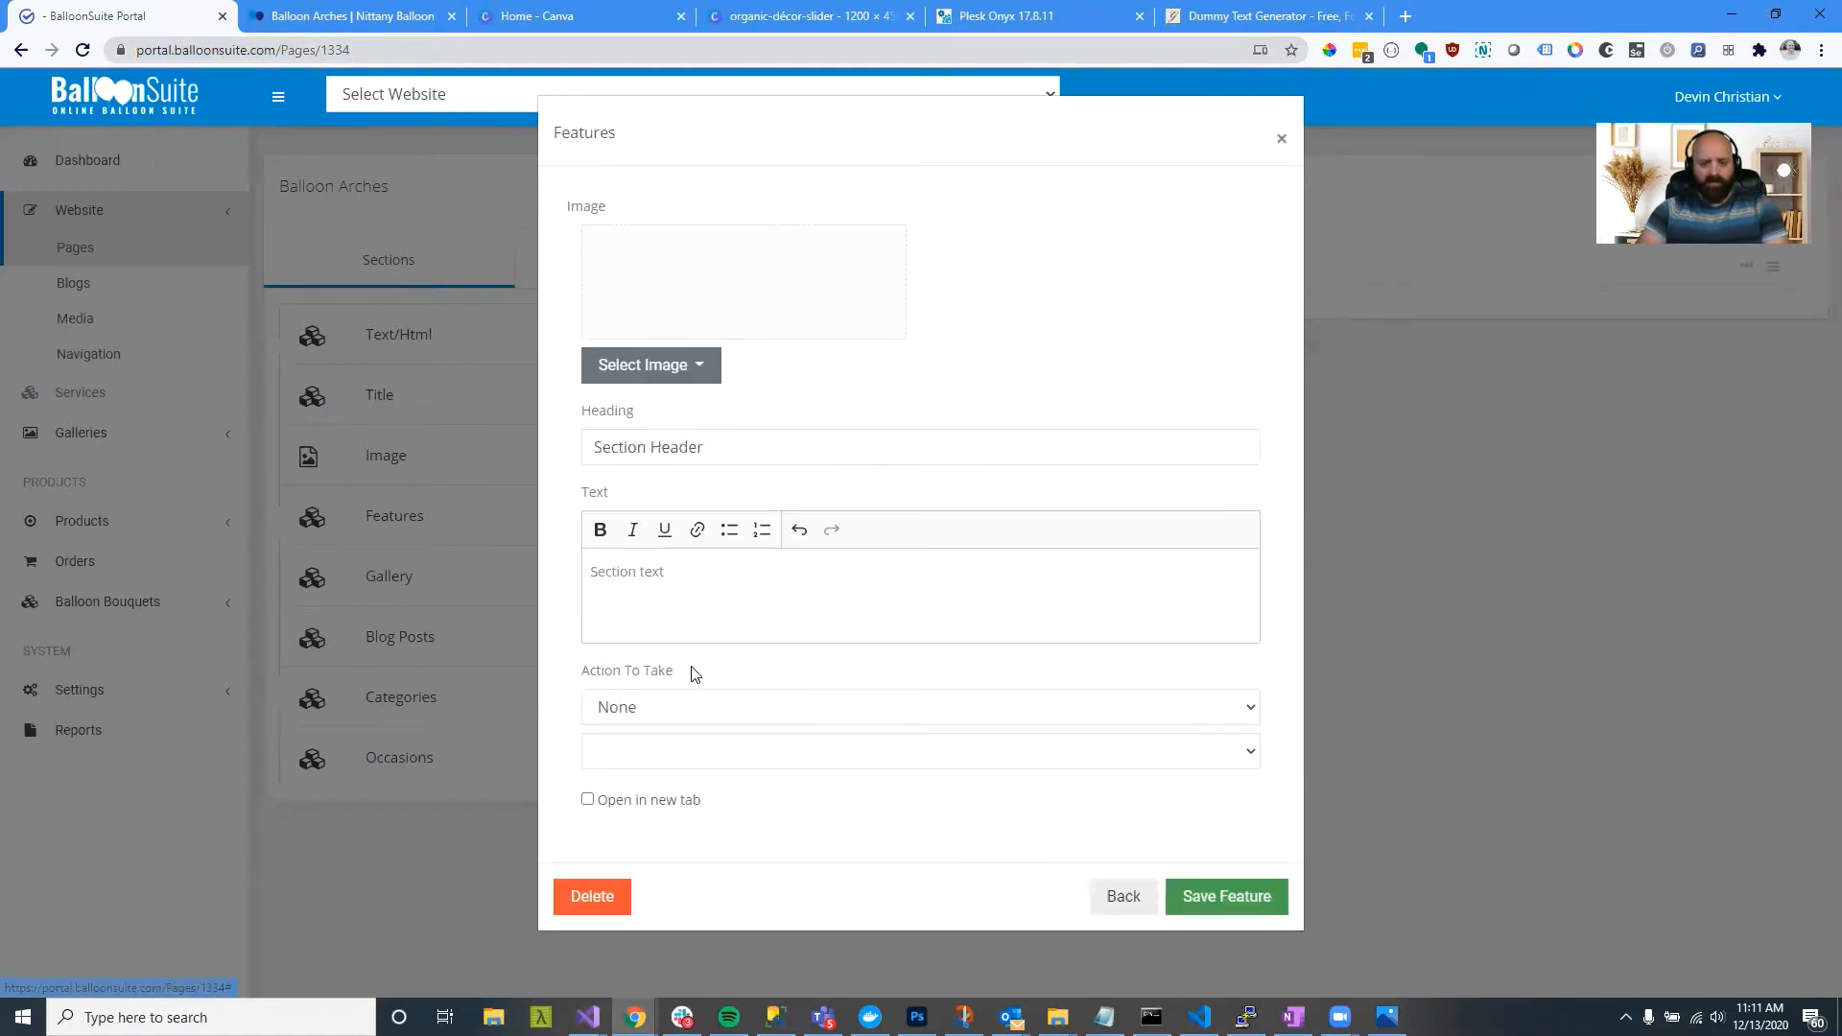
click(605, 904)
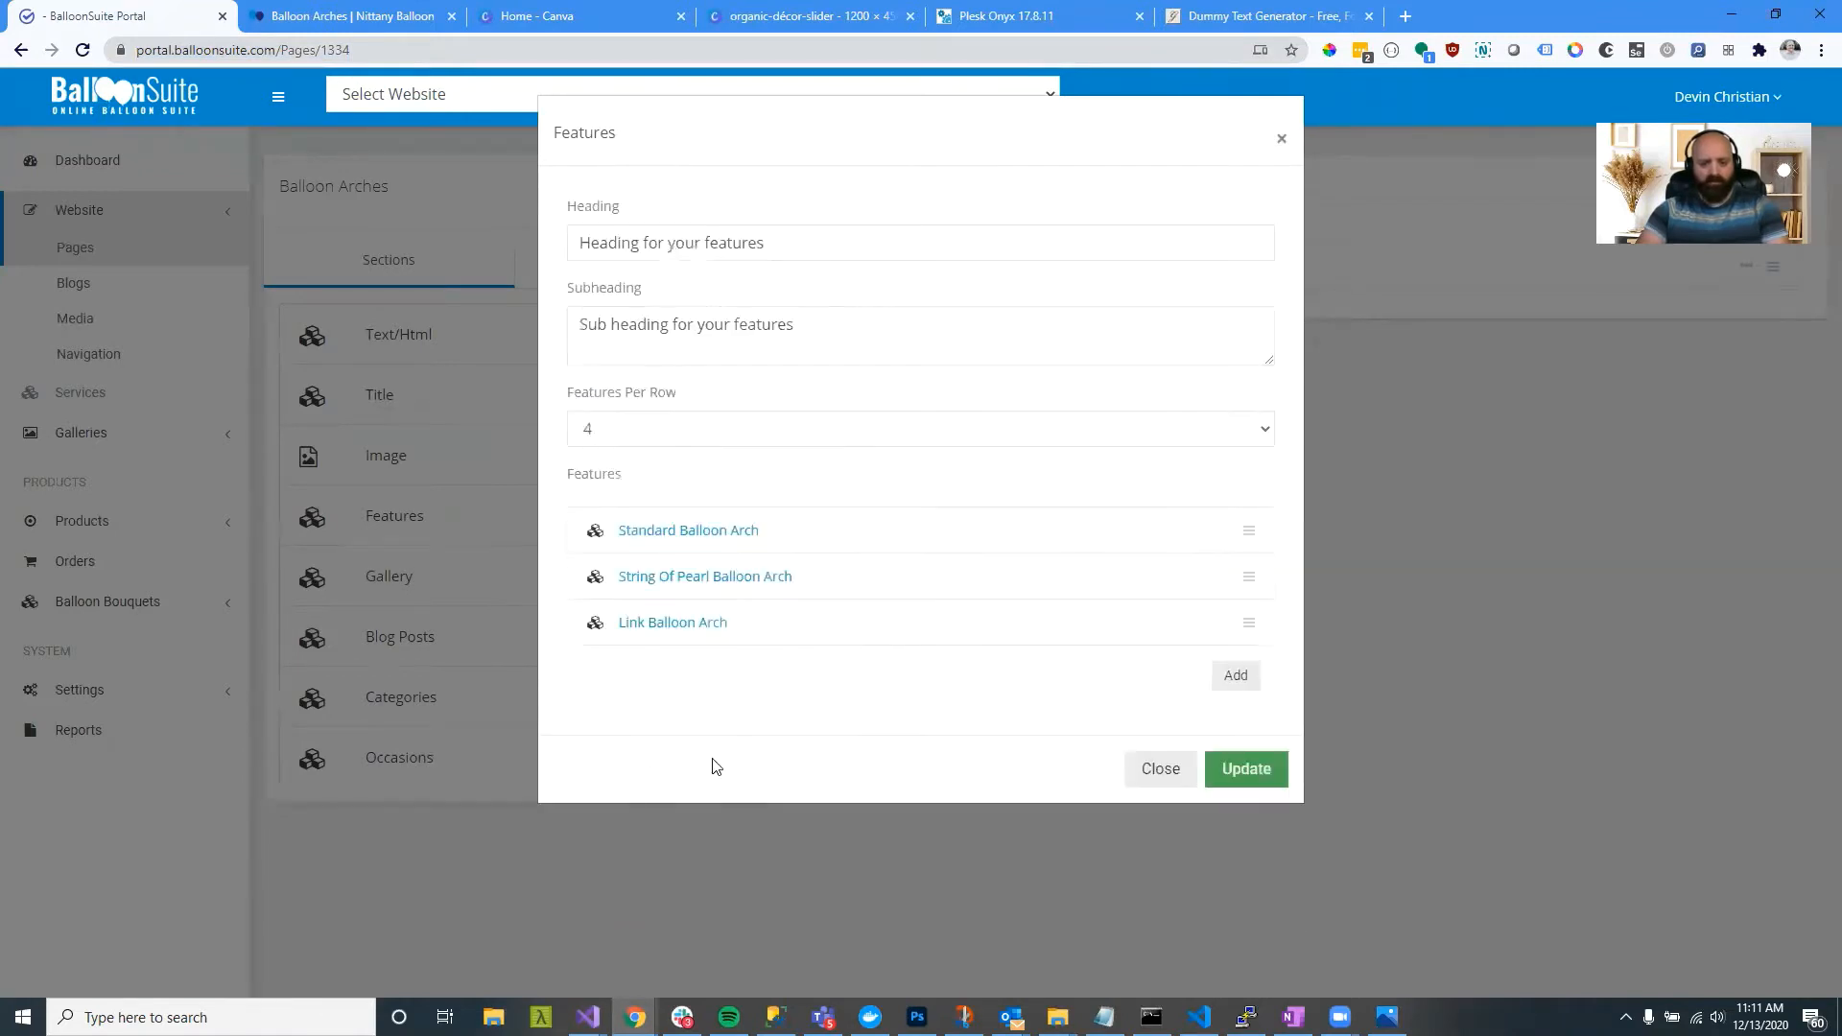
click(734, 432)
click(686, 522)
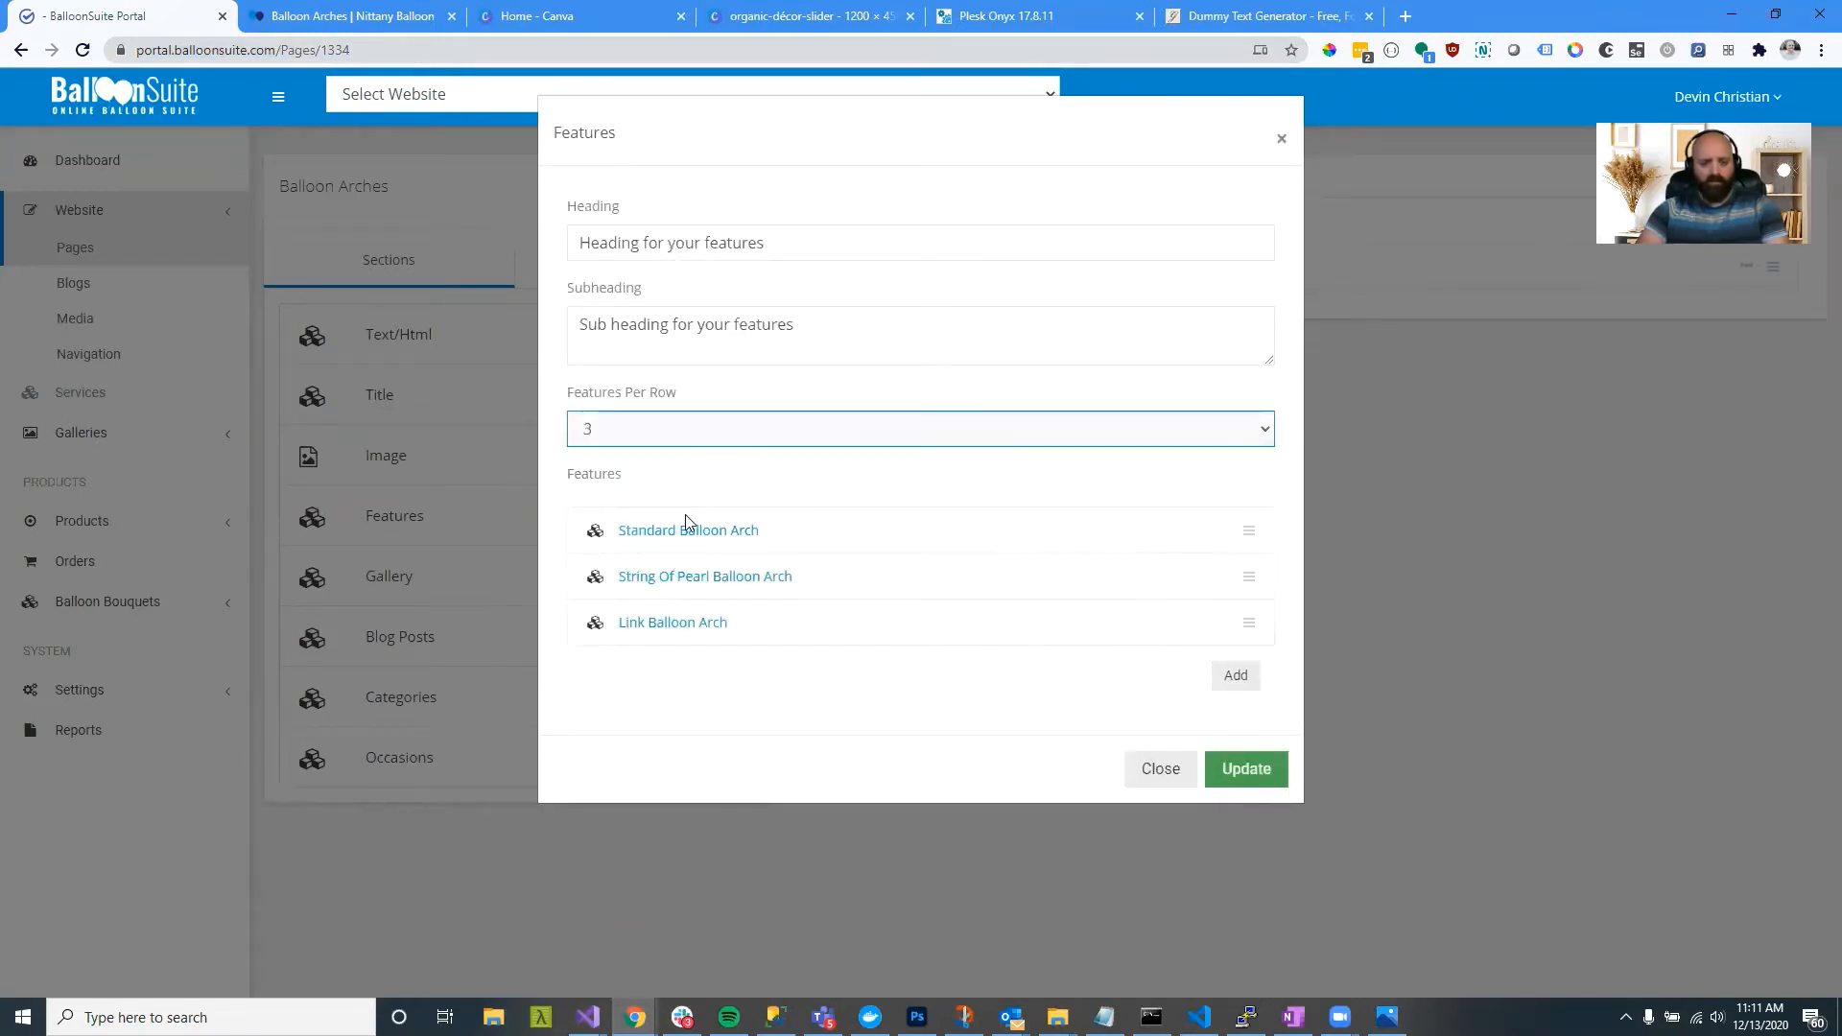
click(1237, 765)
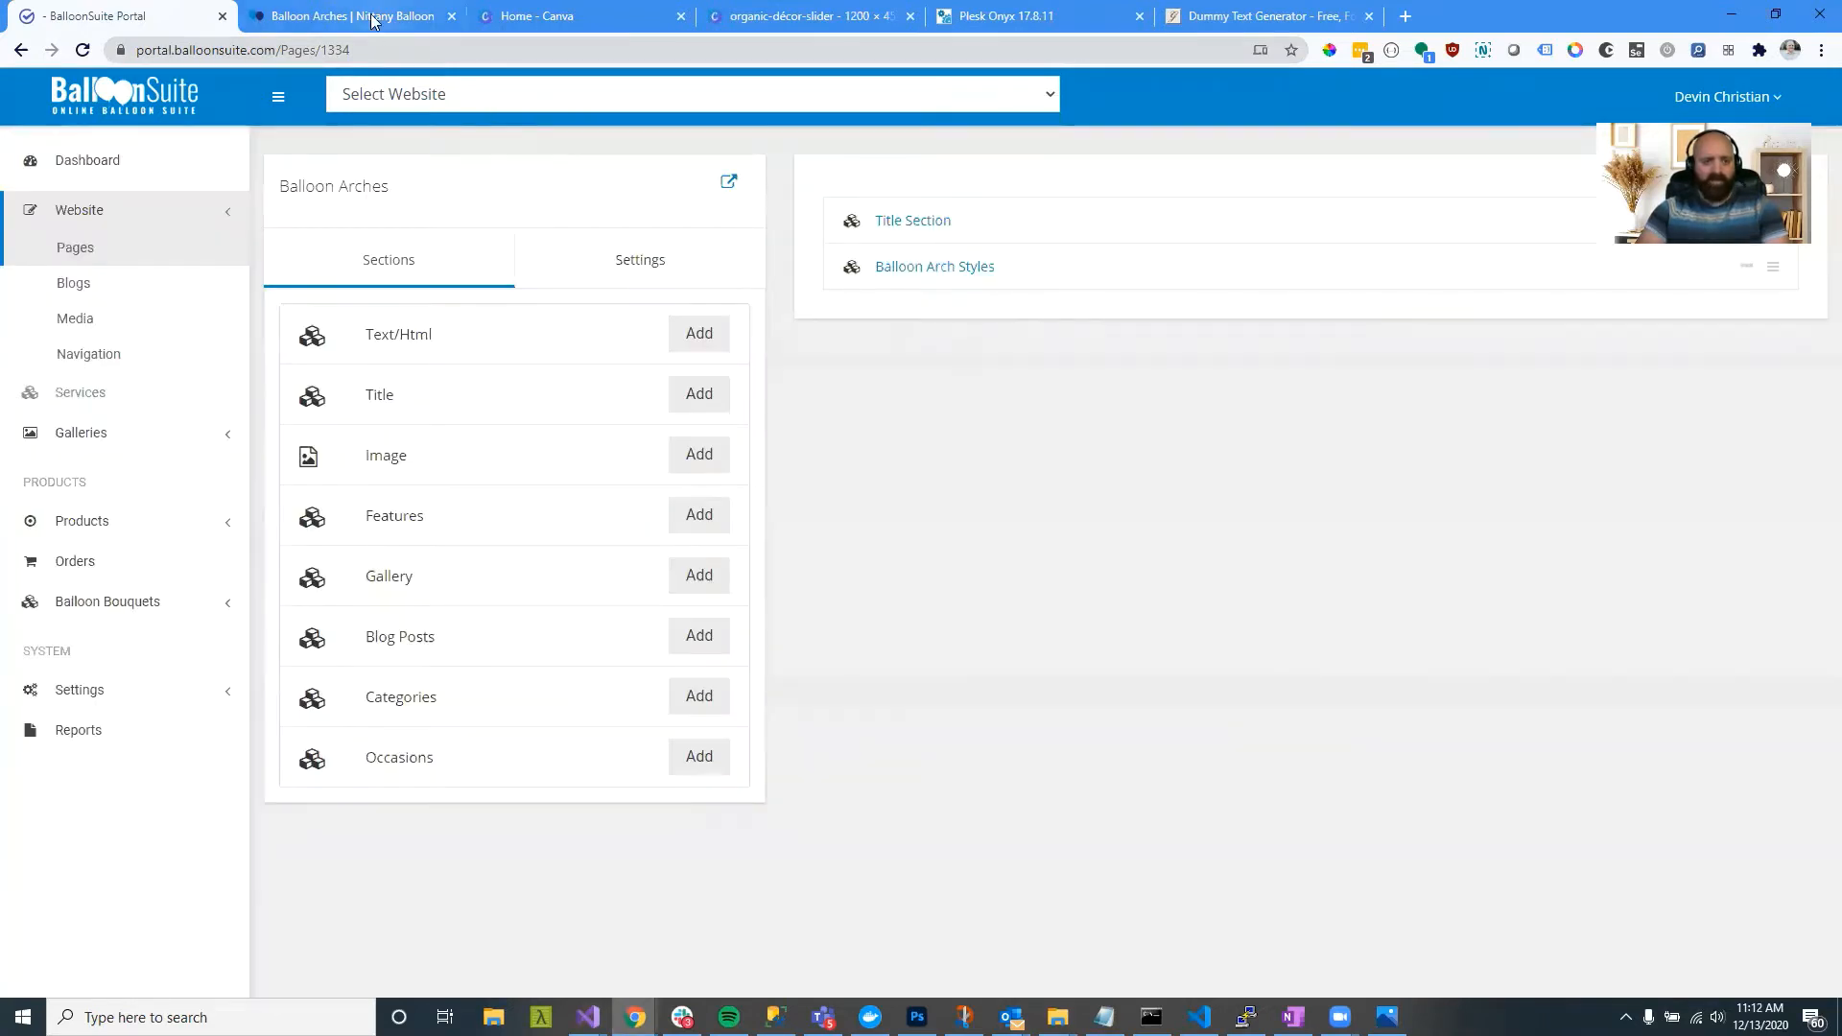
Step: Reload the Balloon Arches preview page on the Nittany Balloons site and check the features section's heading and layout
click(373, 21)
click(81, 51)
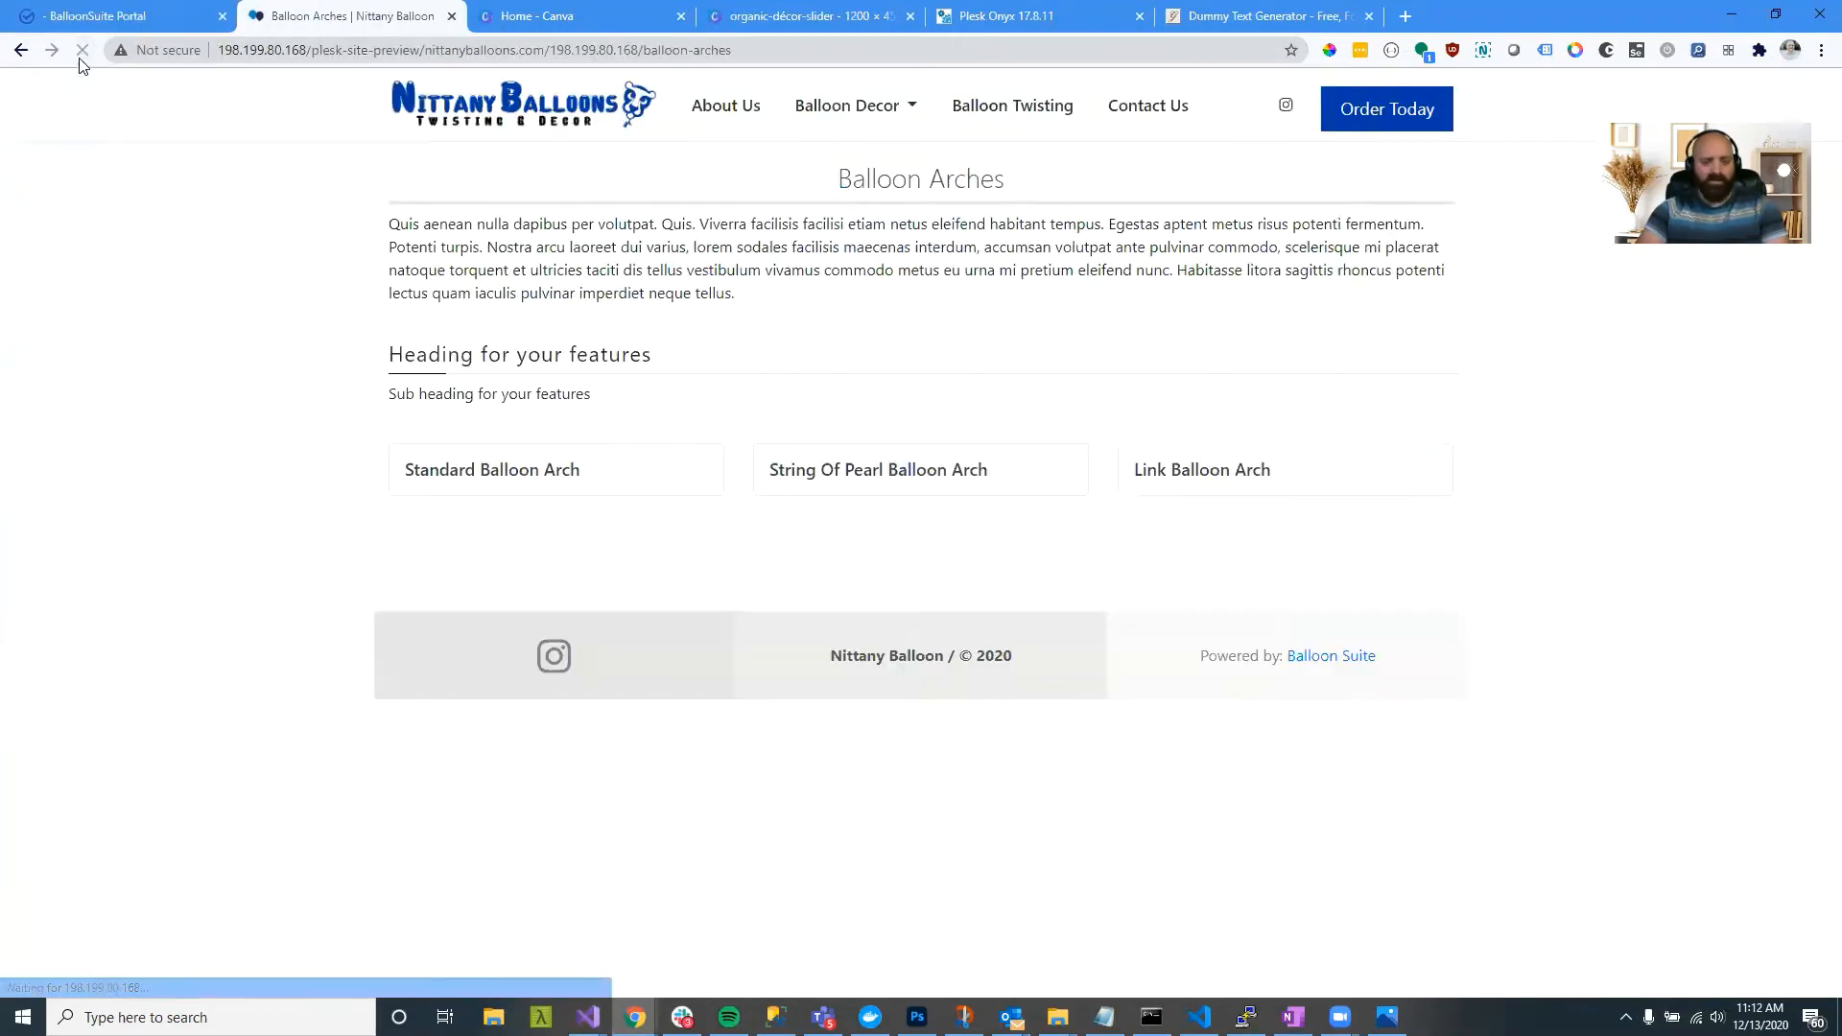
drag(417, 354, 651, 354)
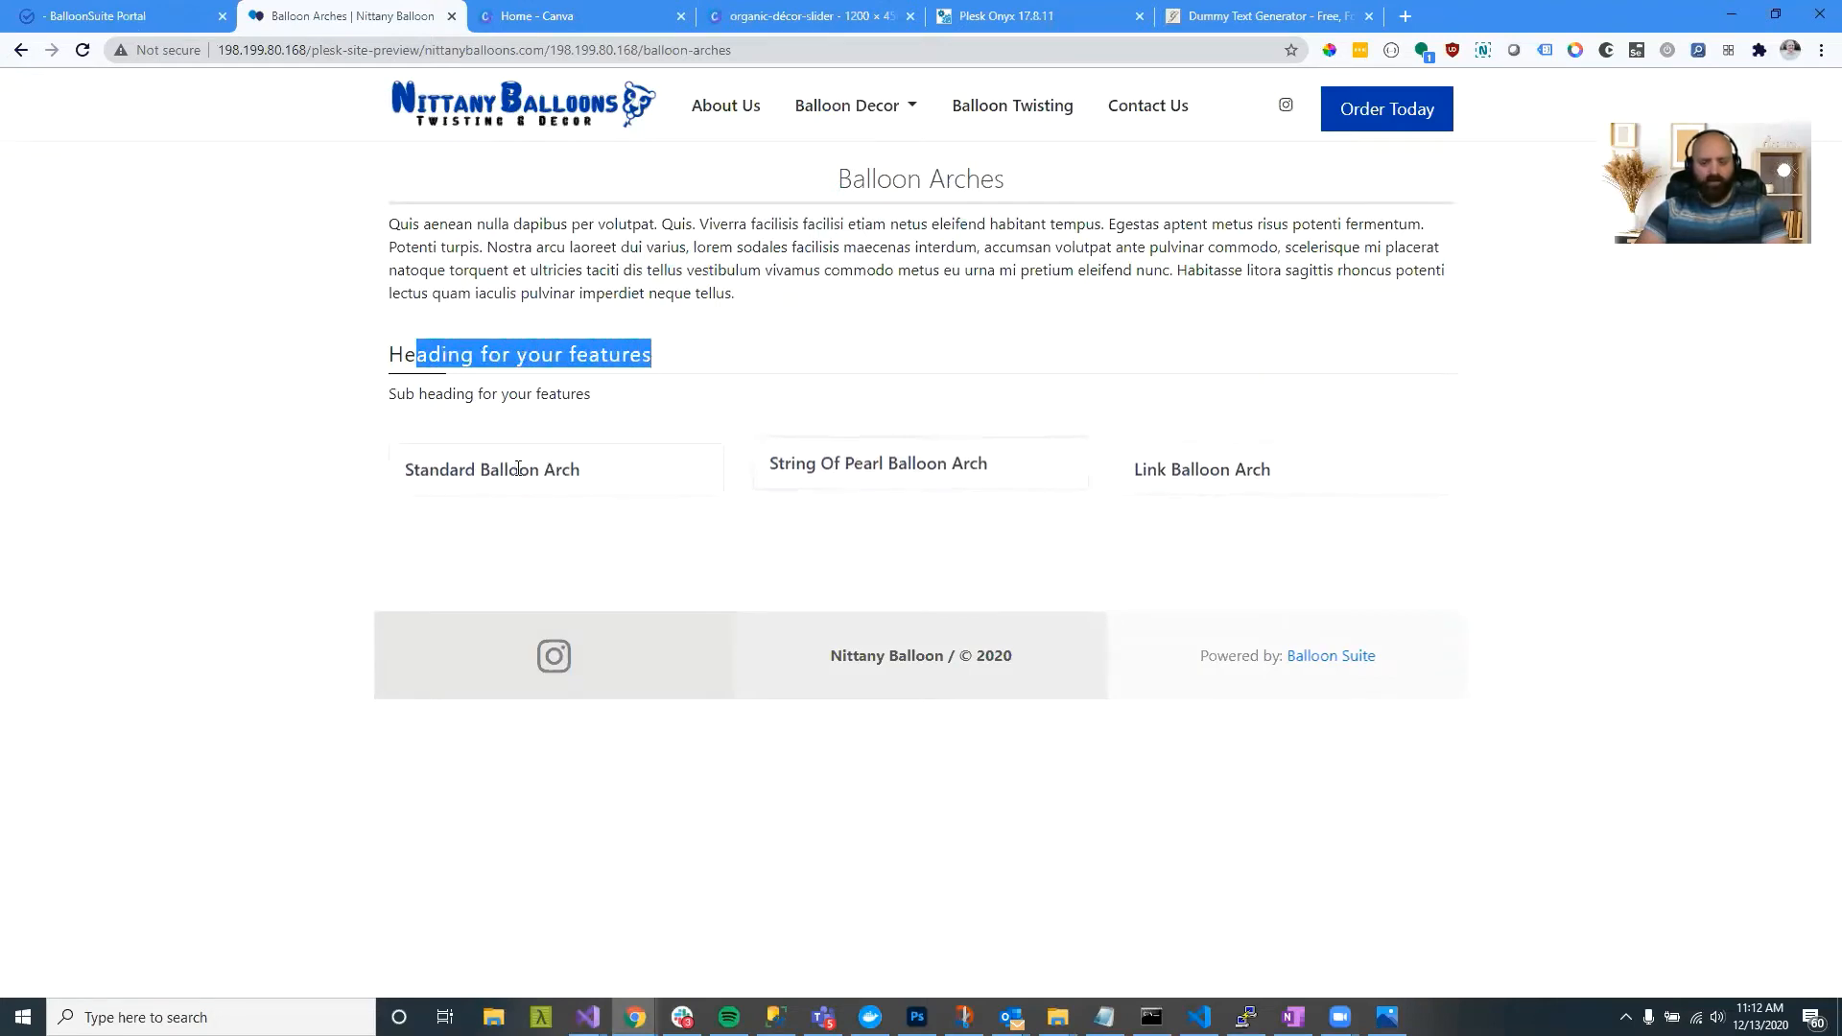
click(538, 16)
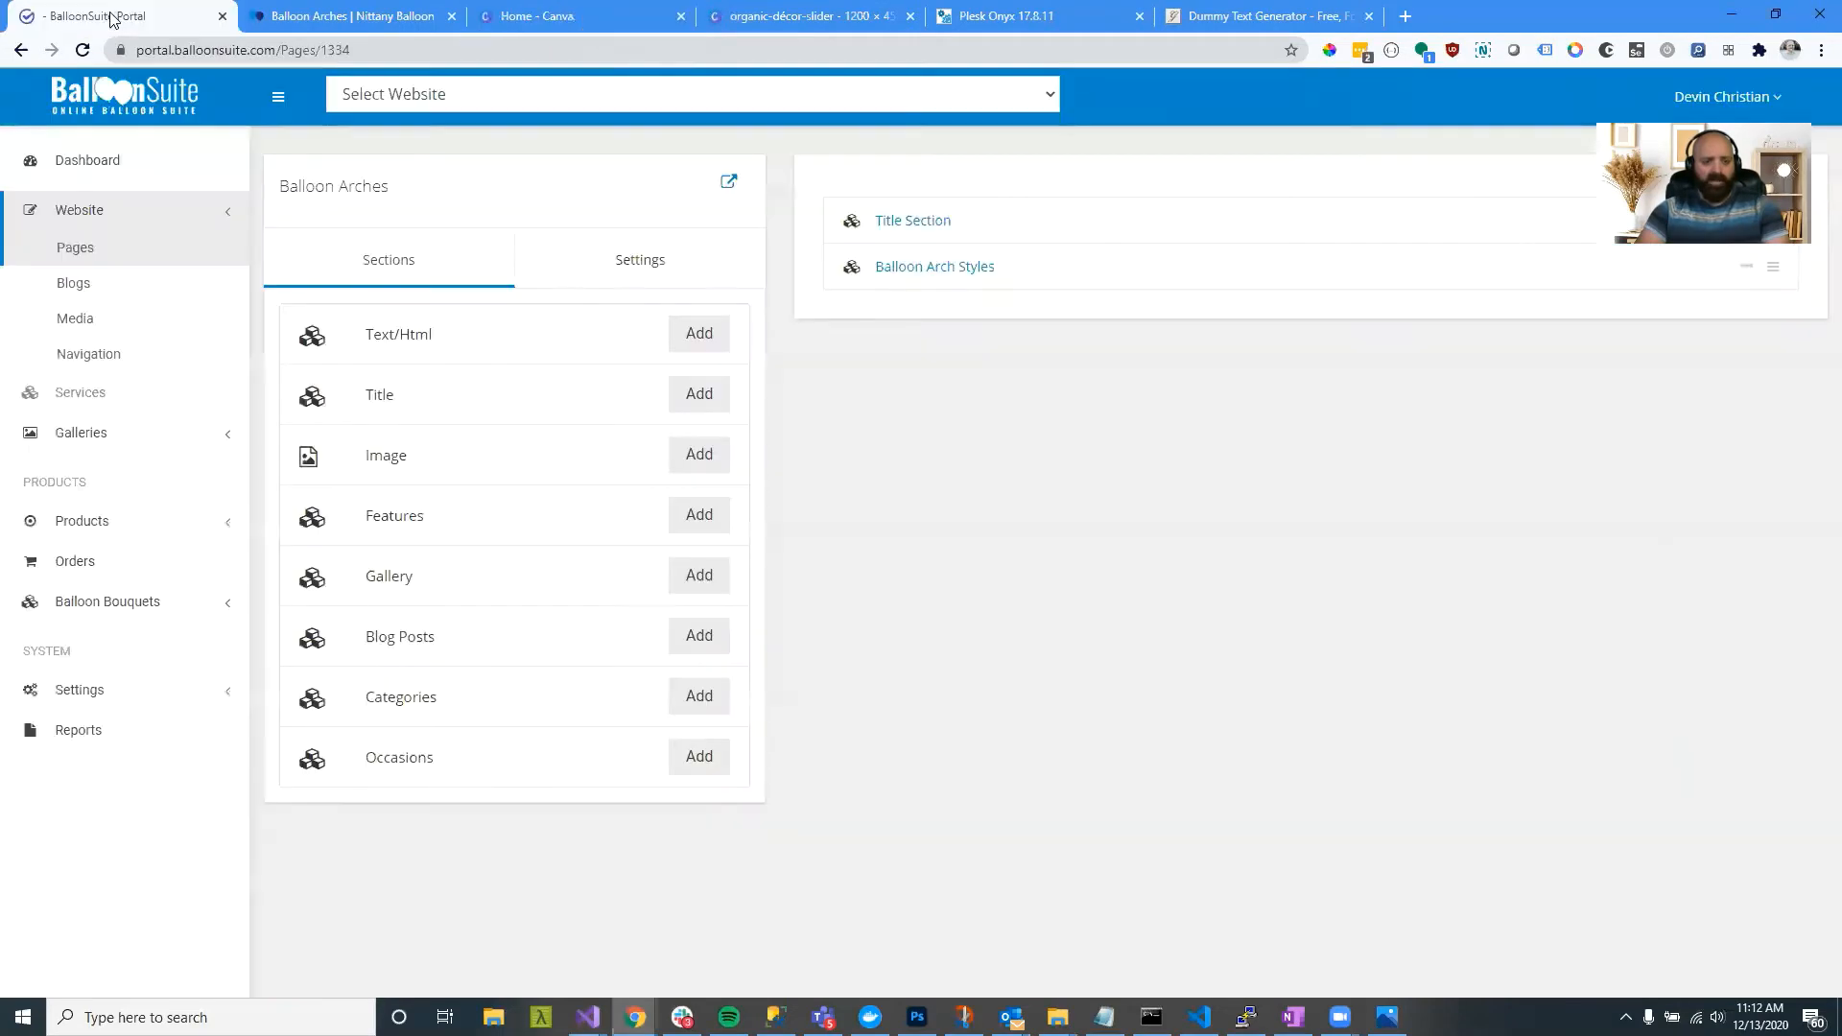
Step: Return to the BalloonSuite Portal and set the Balloon Arch Styles section's heading to Balloon Arch Styles
click(115, 18)
click(920, 268)
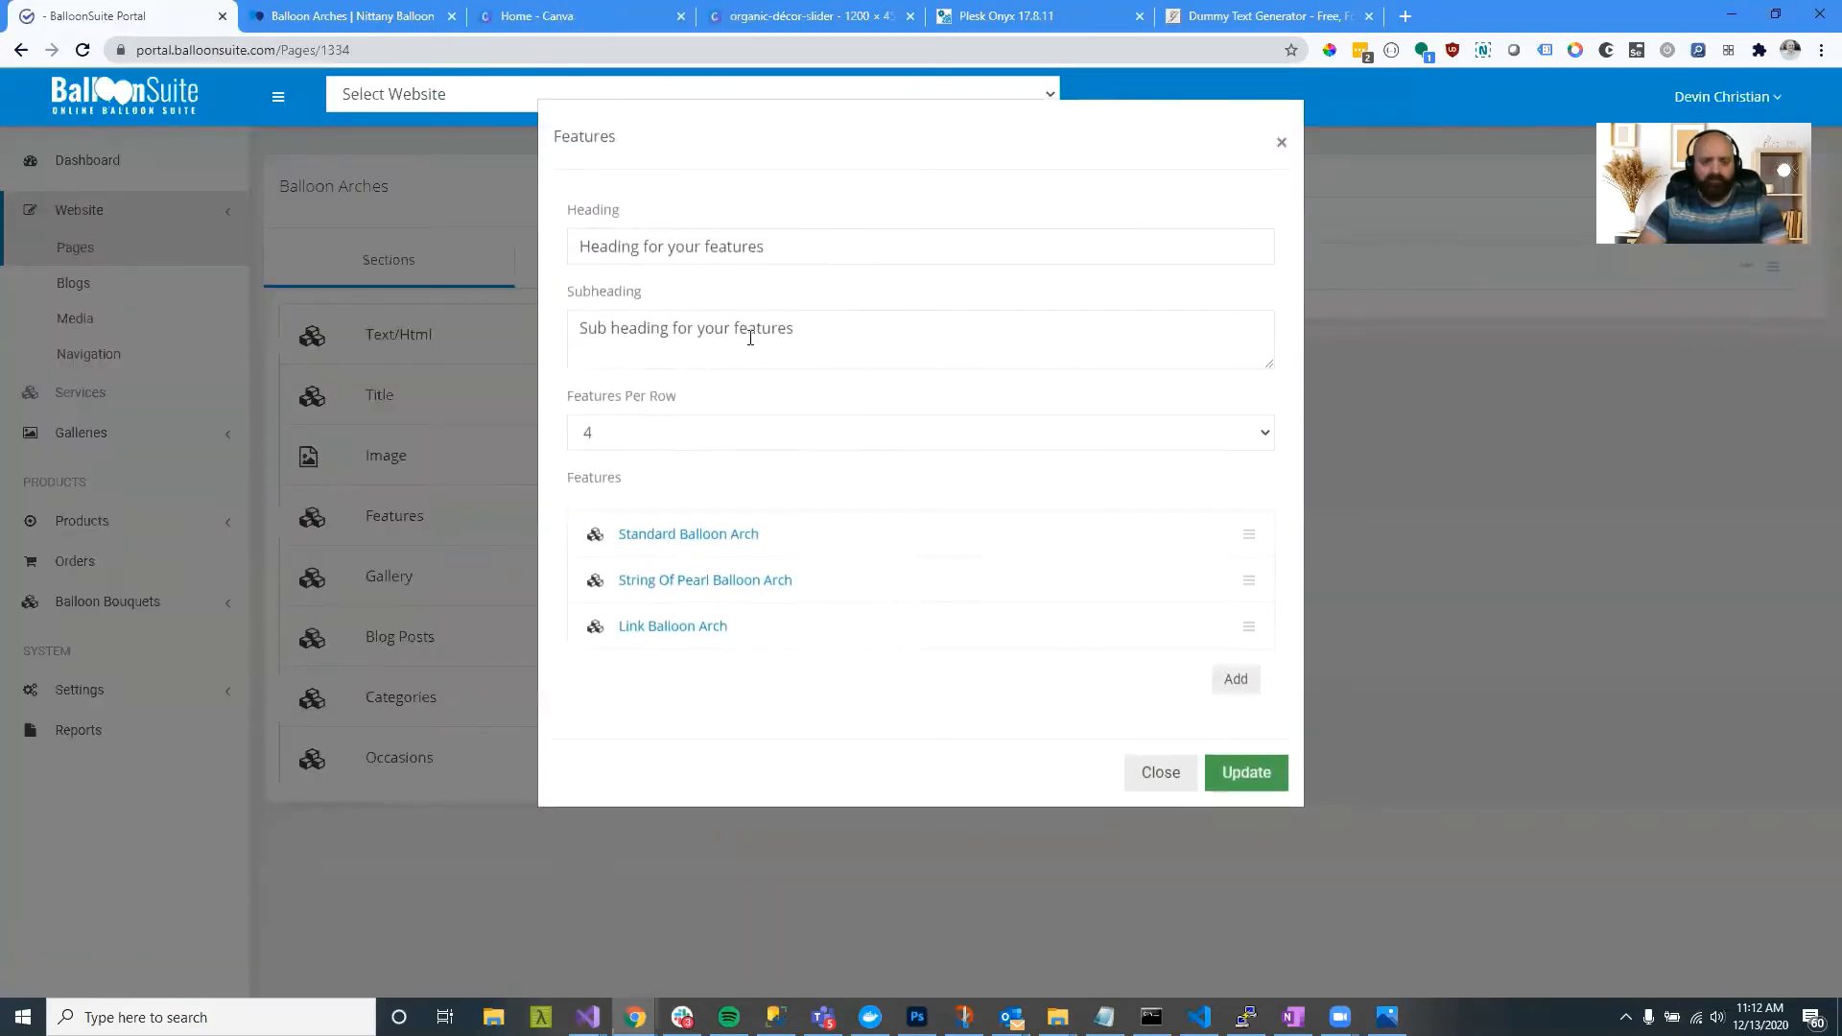
drag(782, 246, 503, 257)
text(Ba)
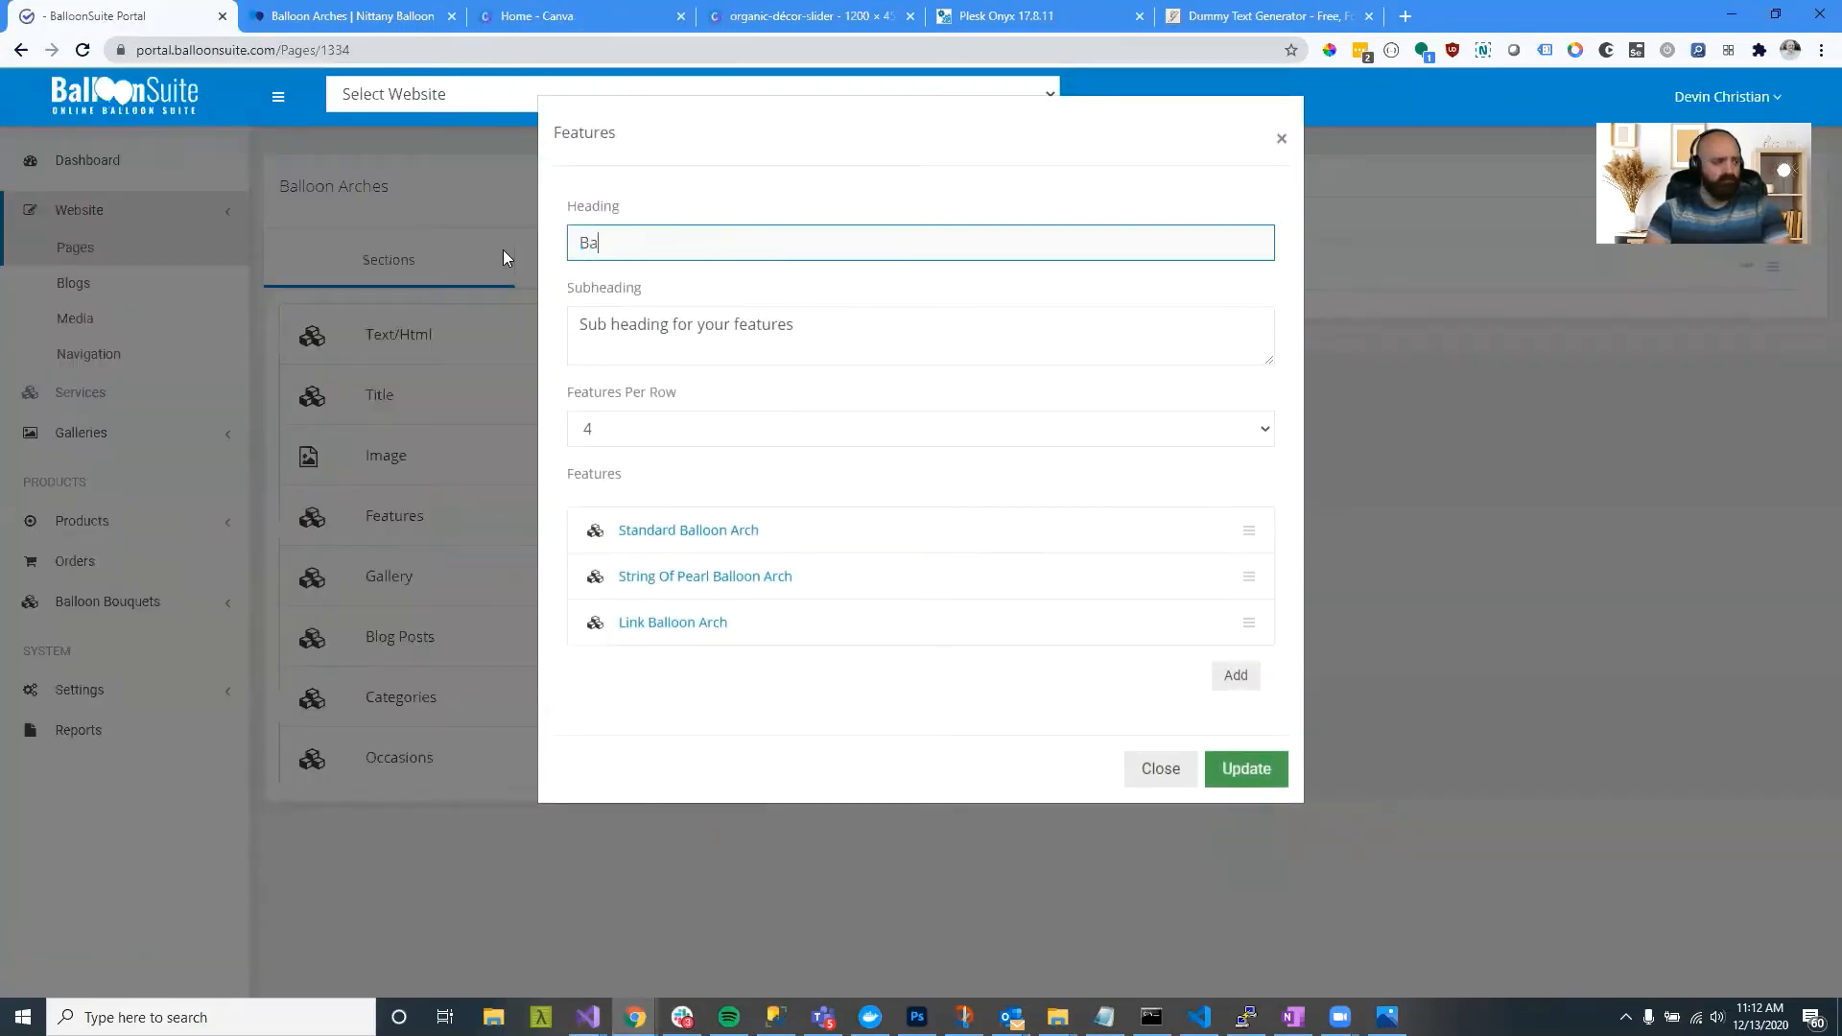
text(lloon Arch Styles)
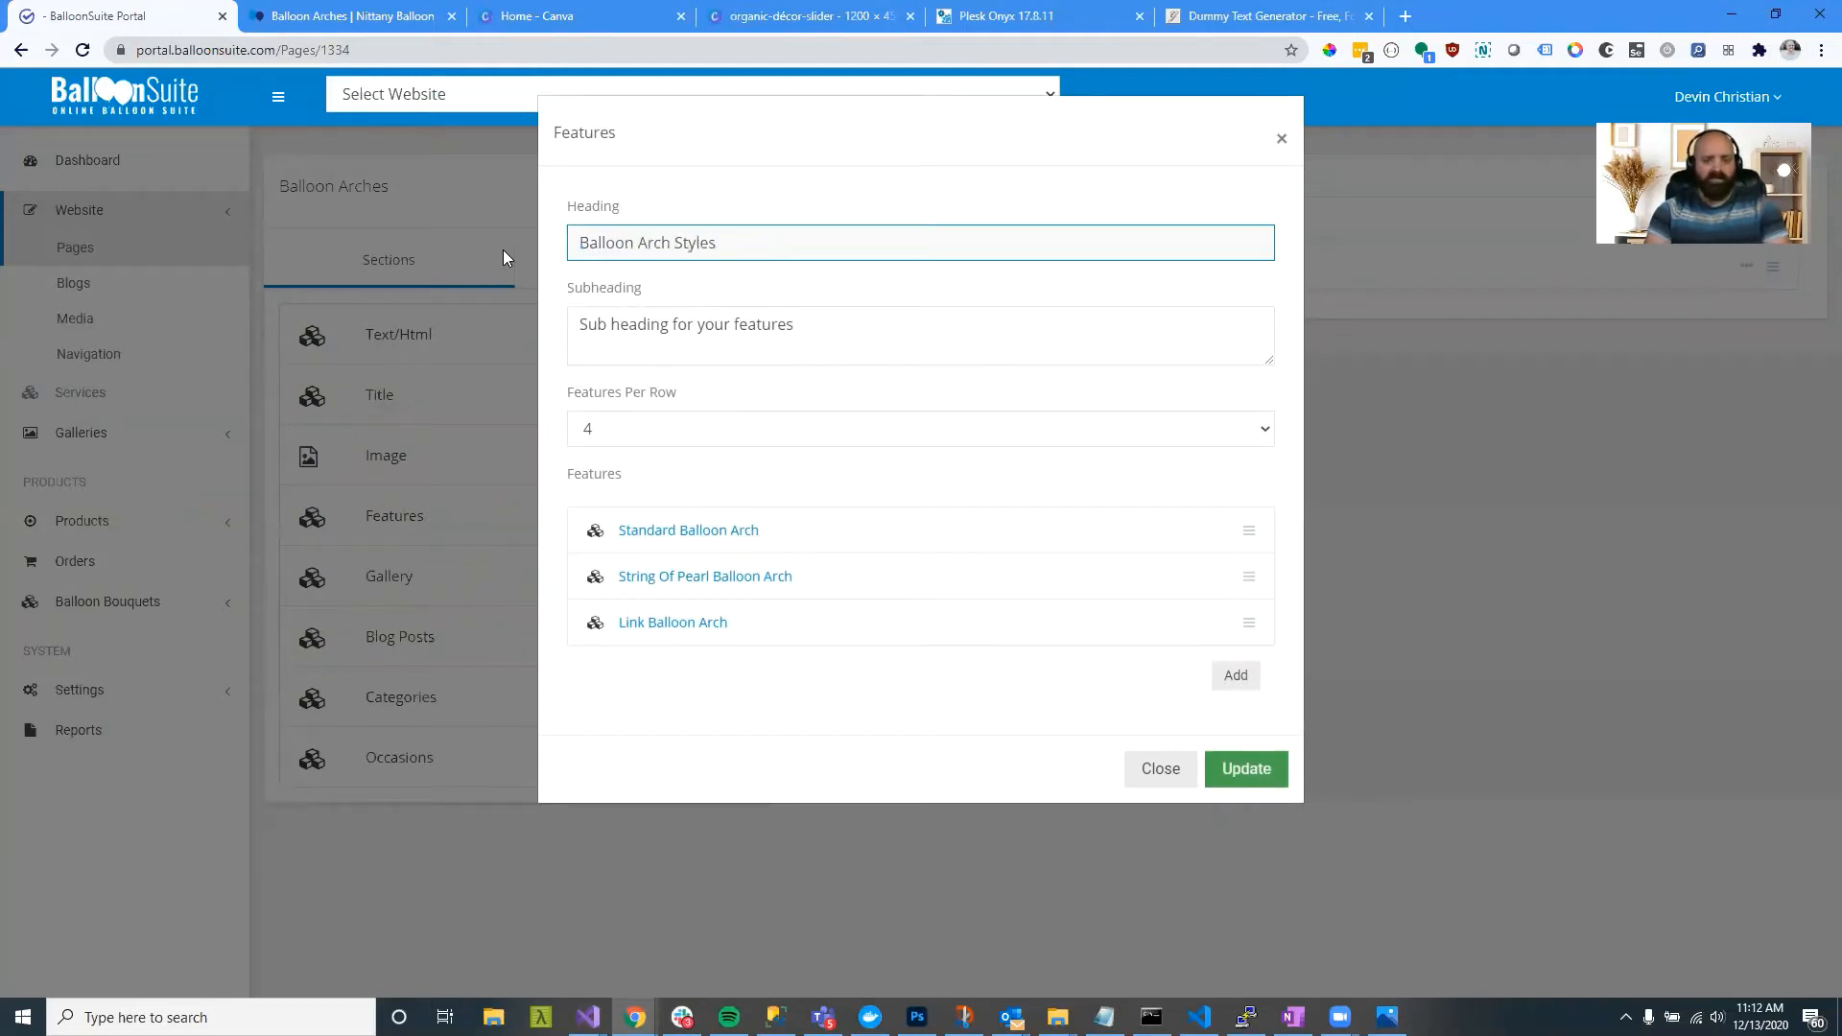
Step: Clear the features section's placeholder subheading and set its features per row to 3
key(Tab)
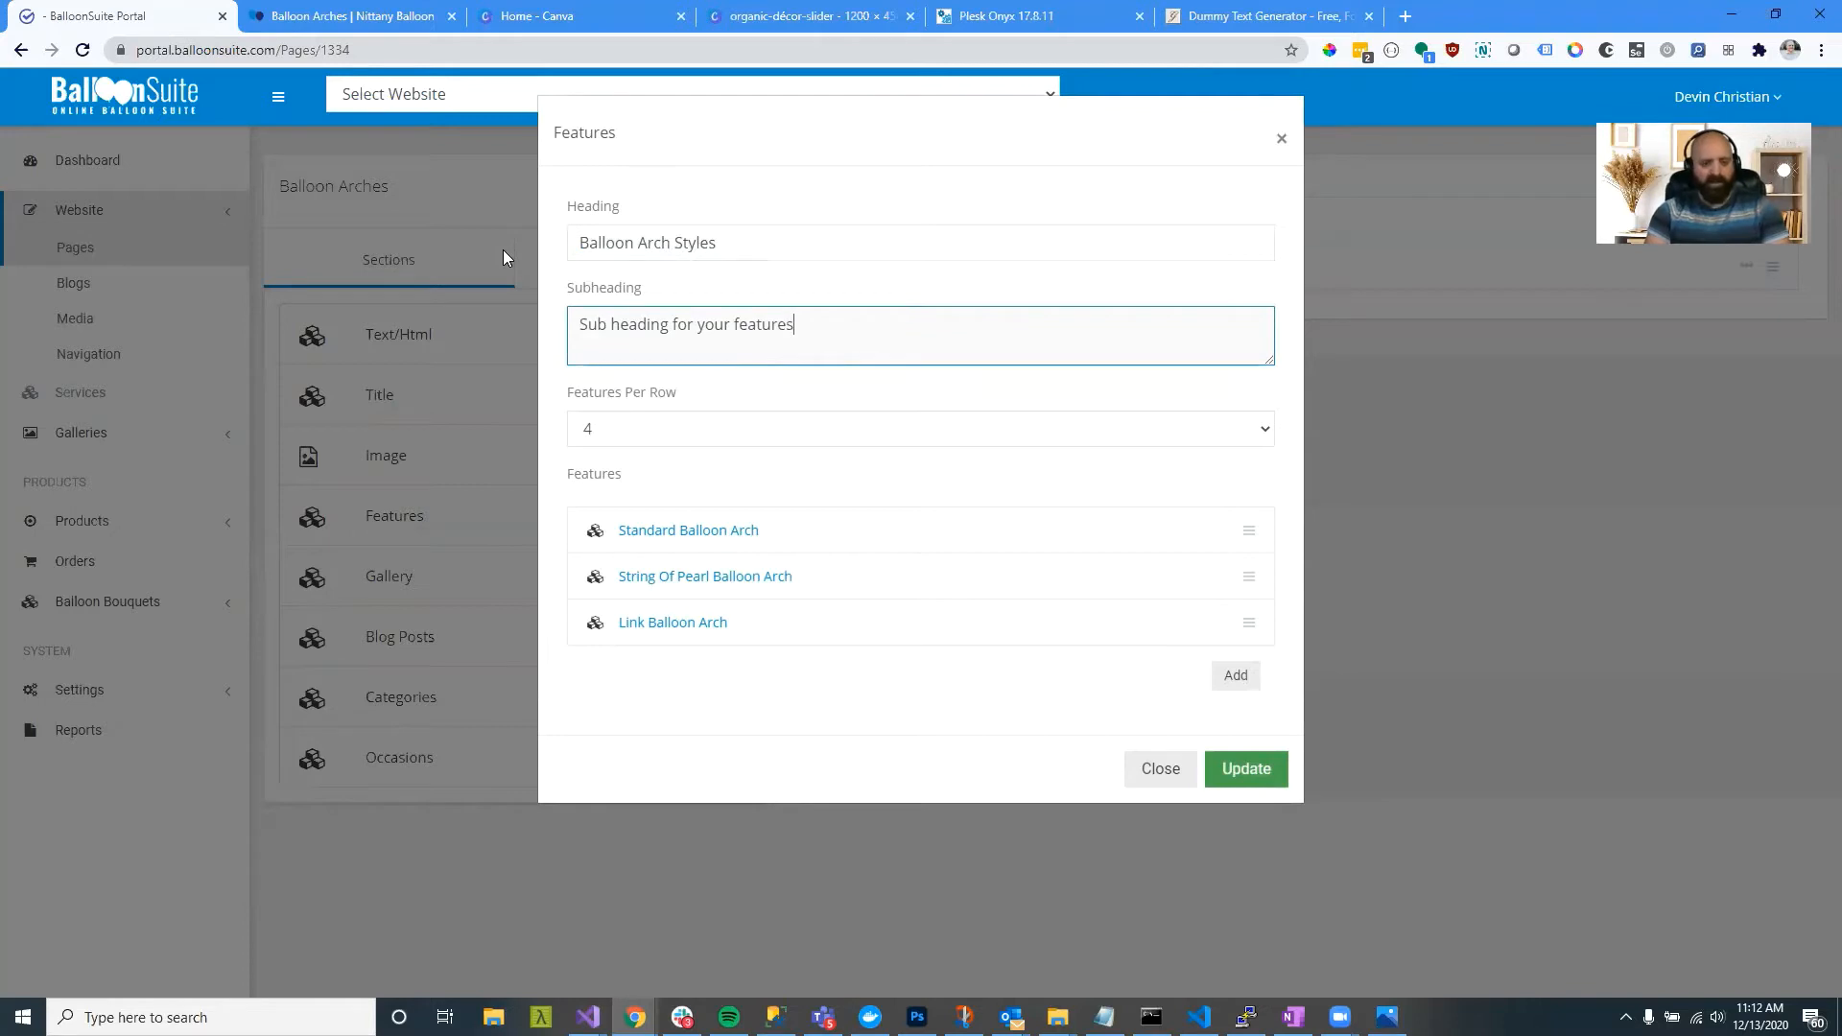
key(ctrl+a)
key(BackSpace)
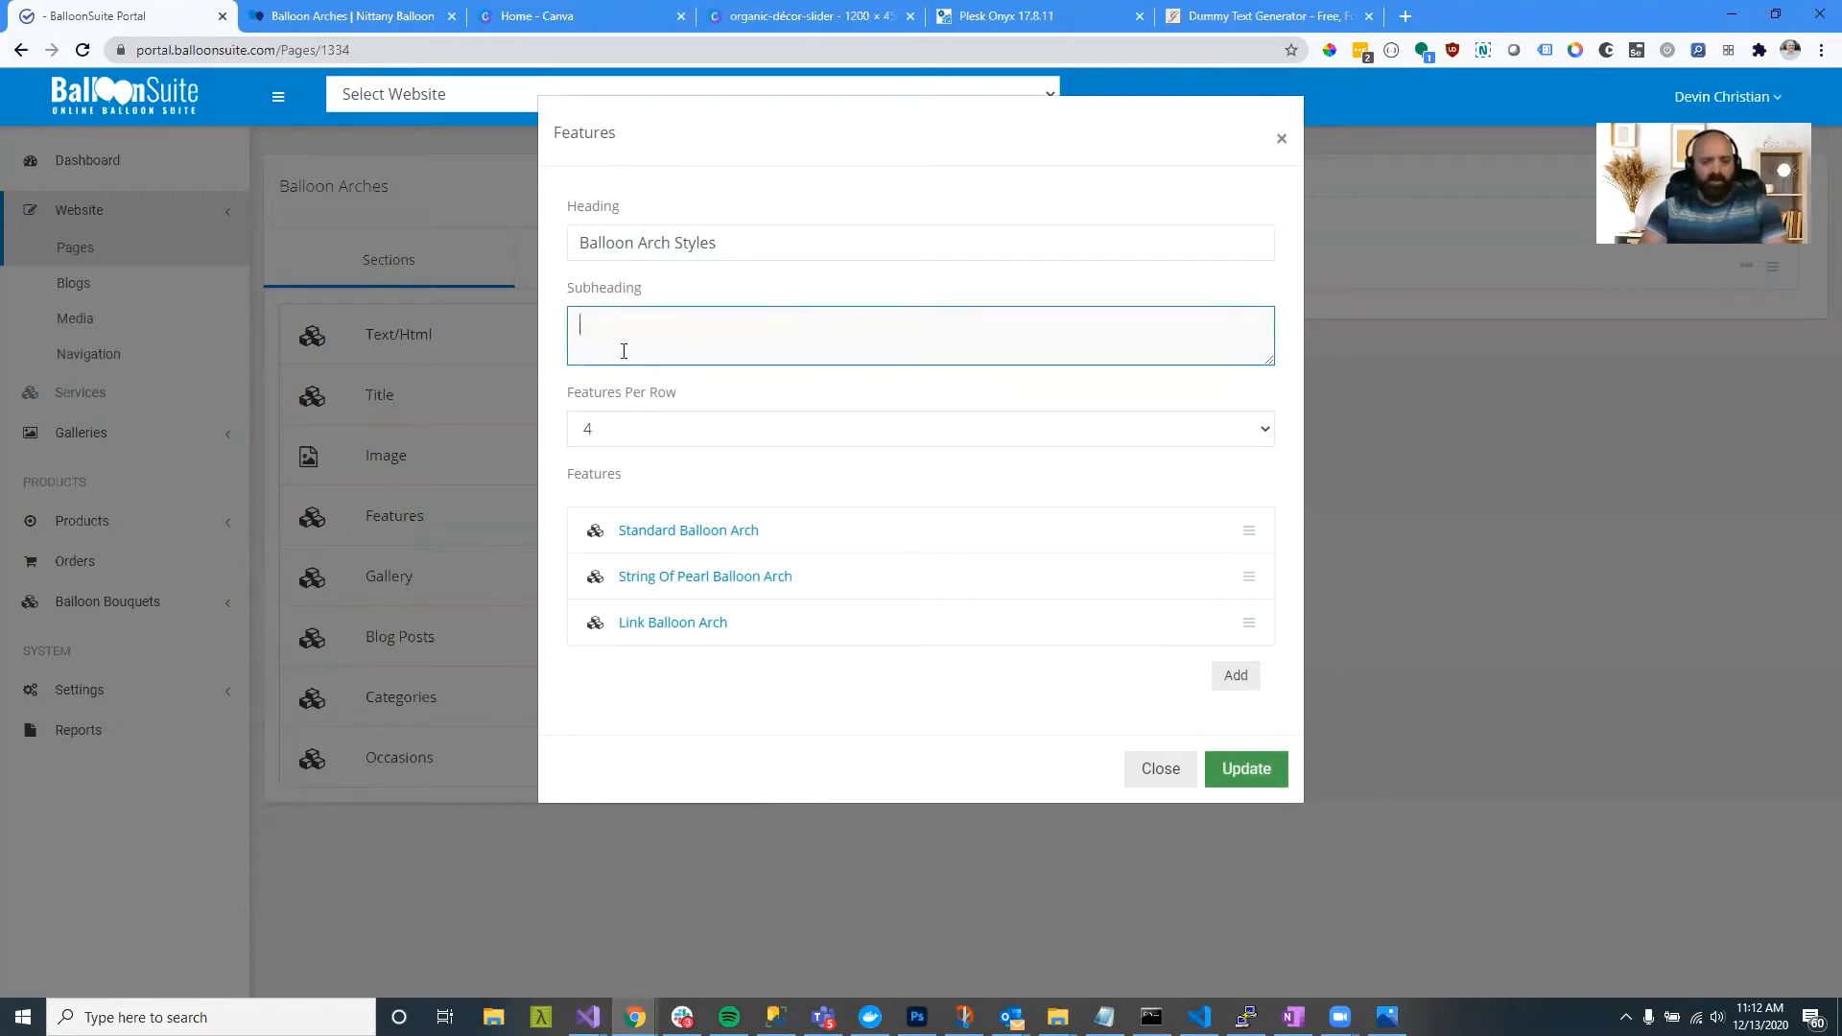
click(636, 430)
click(622, 523)
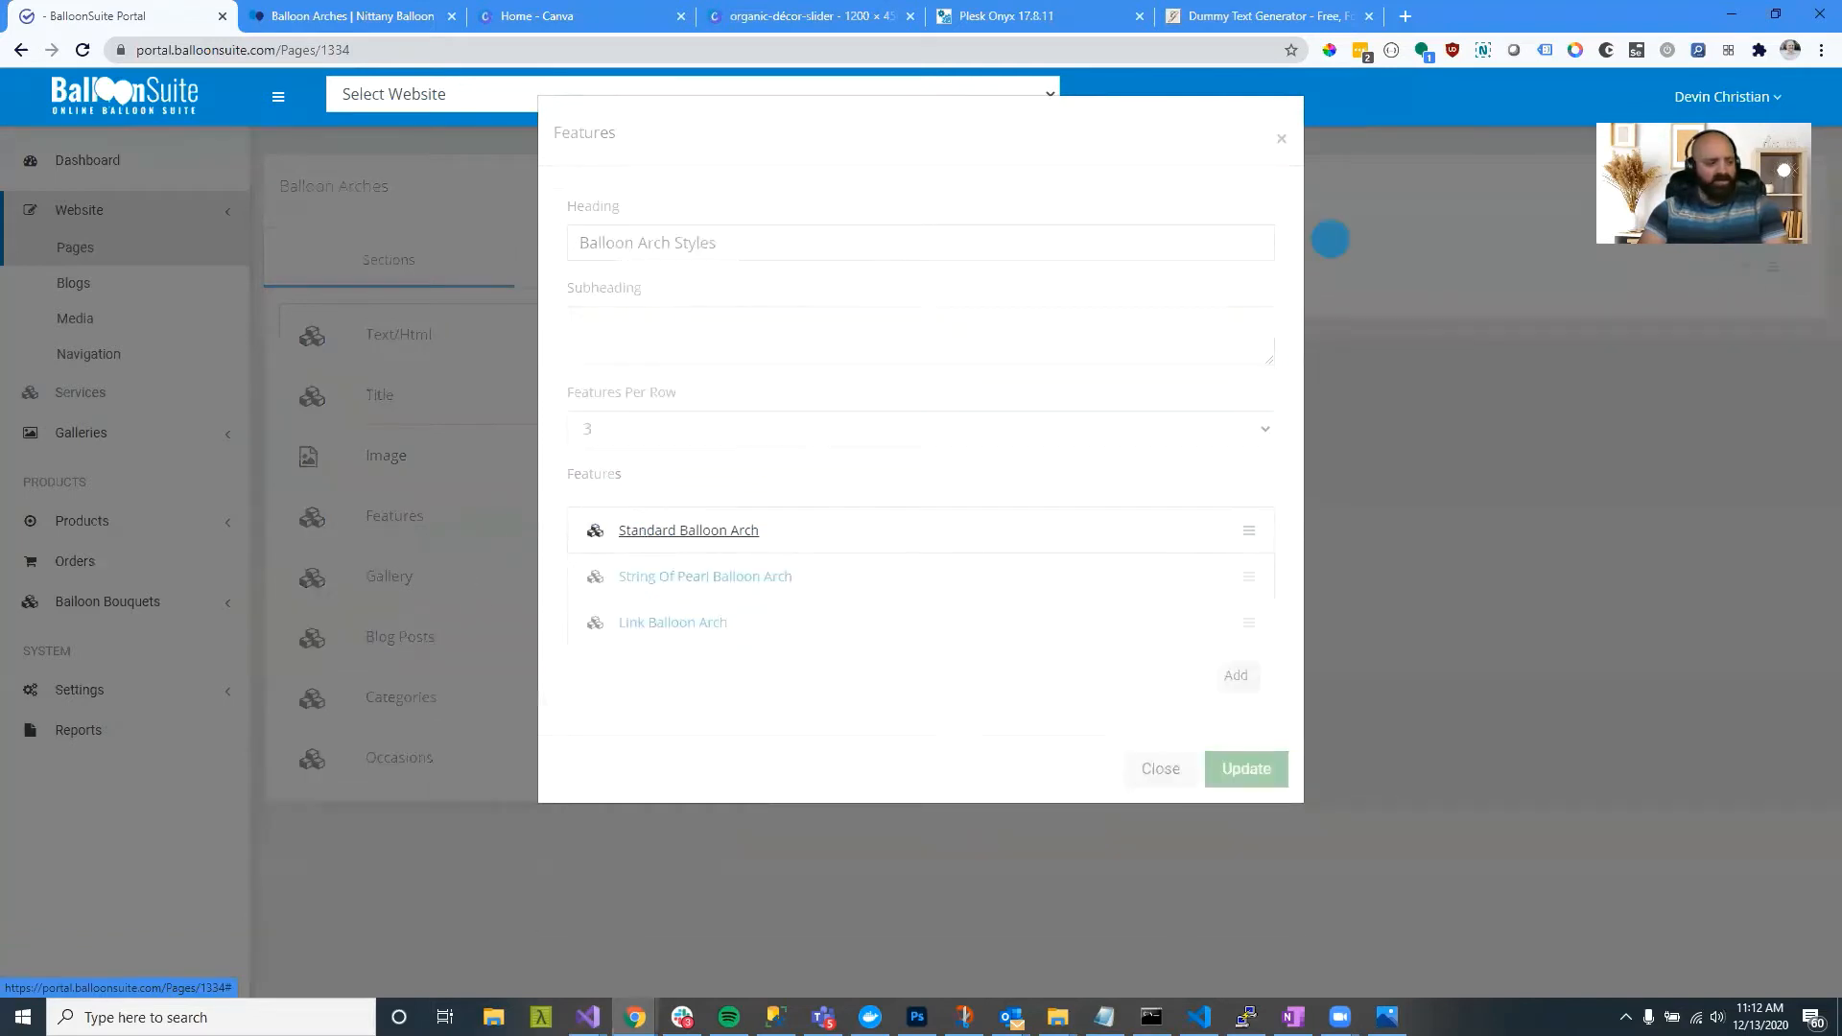
Step: Upload the blue and white spiral arch picture as the Standard Balloon Arch feature's image and save the feature
click(643, 533)
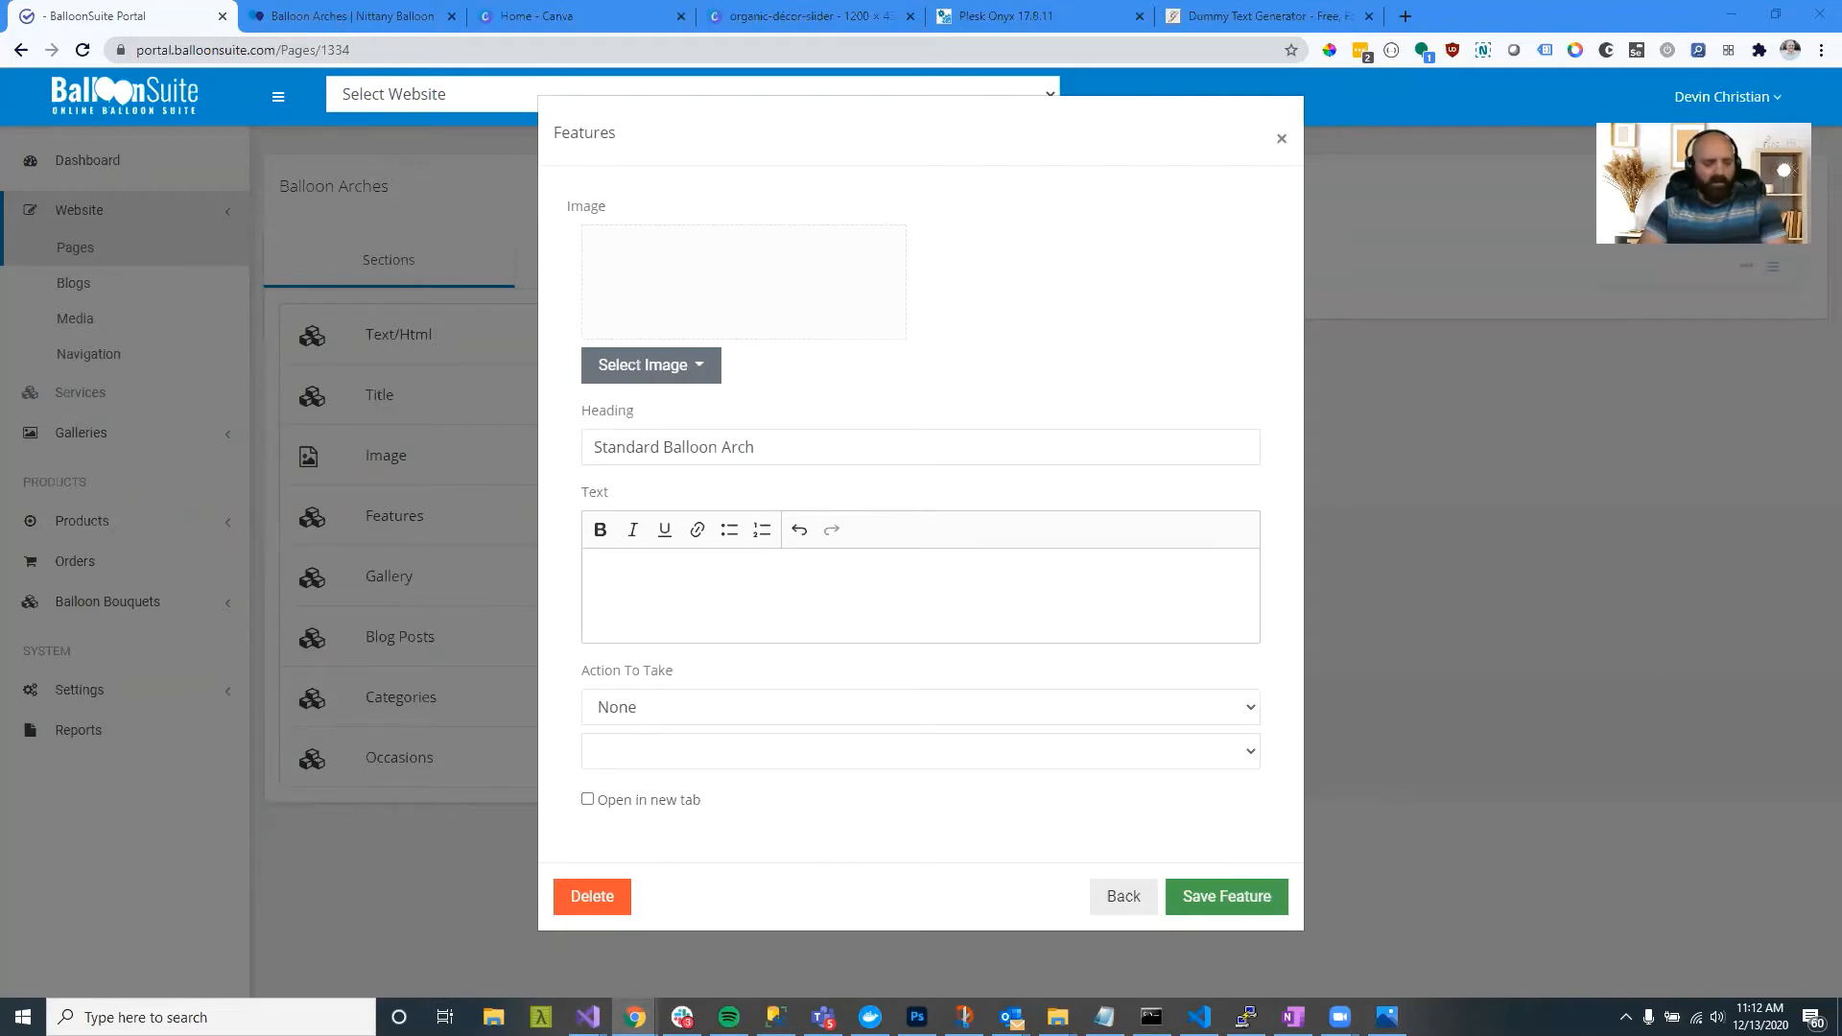
click(661, 376)
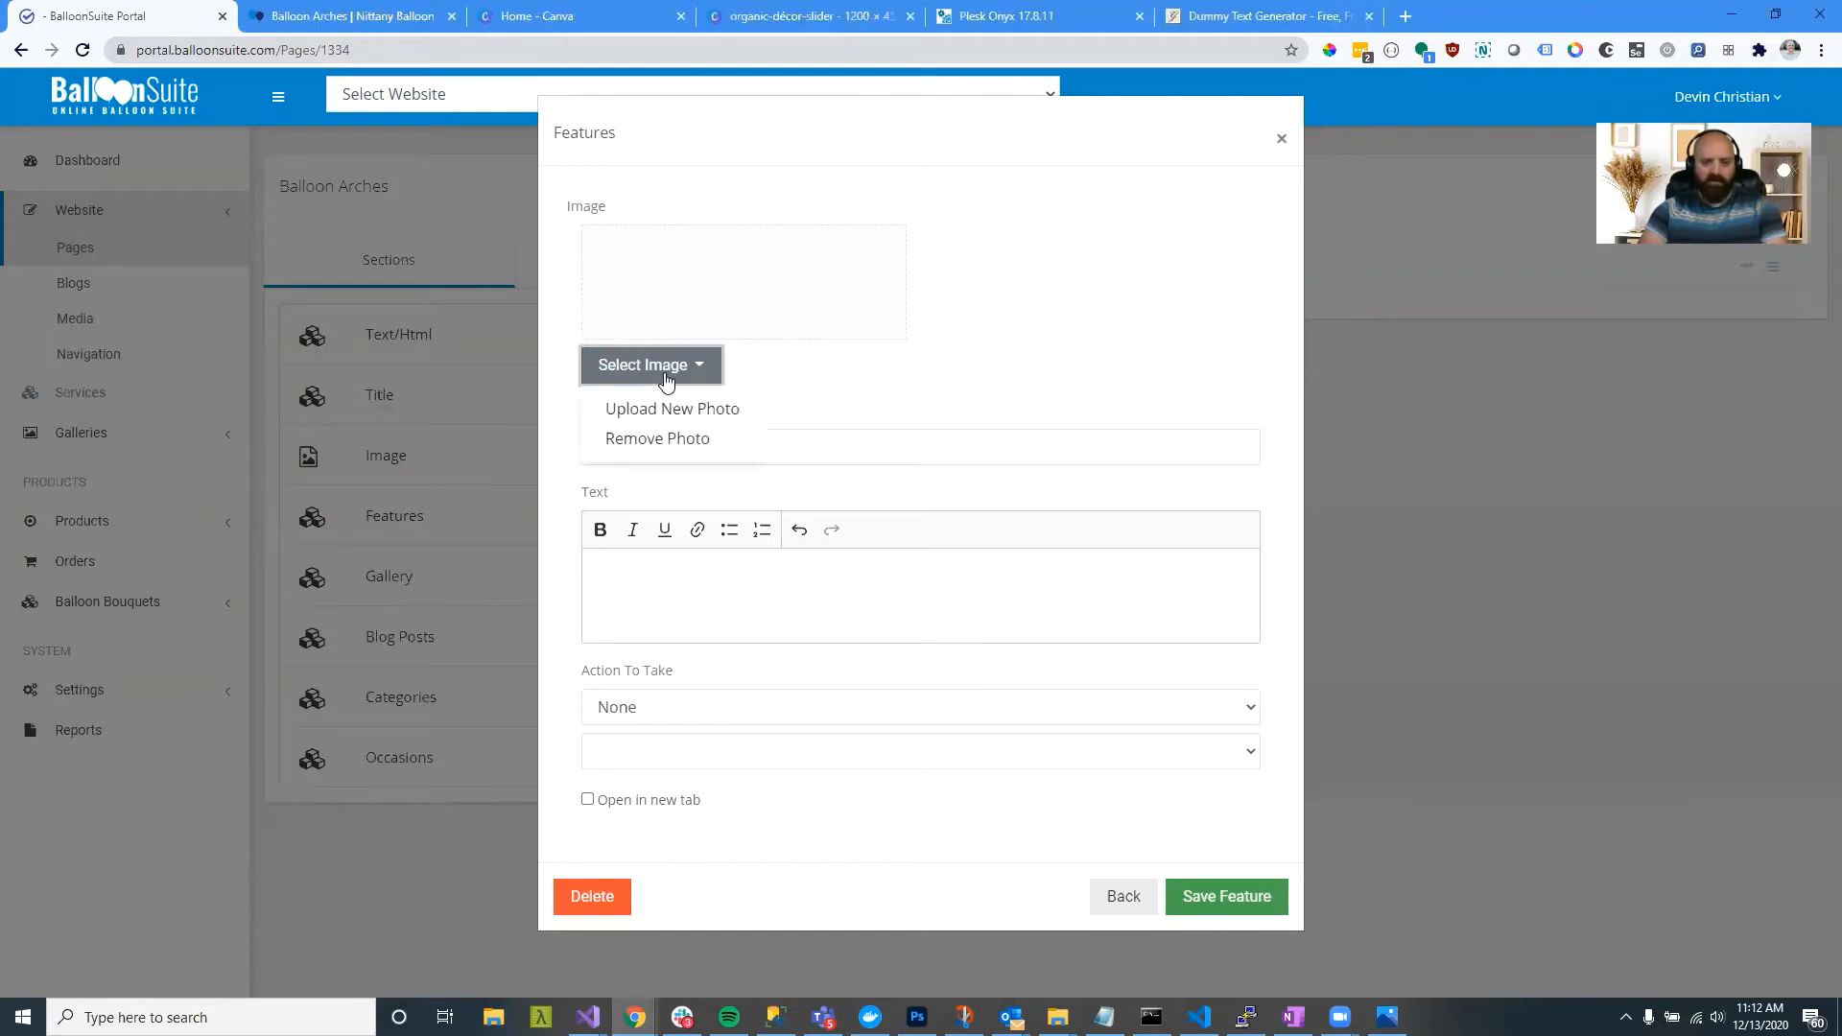
click(670, 408)
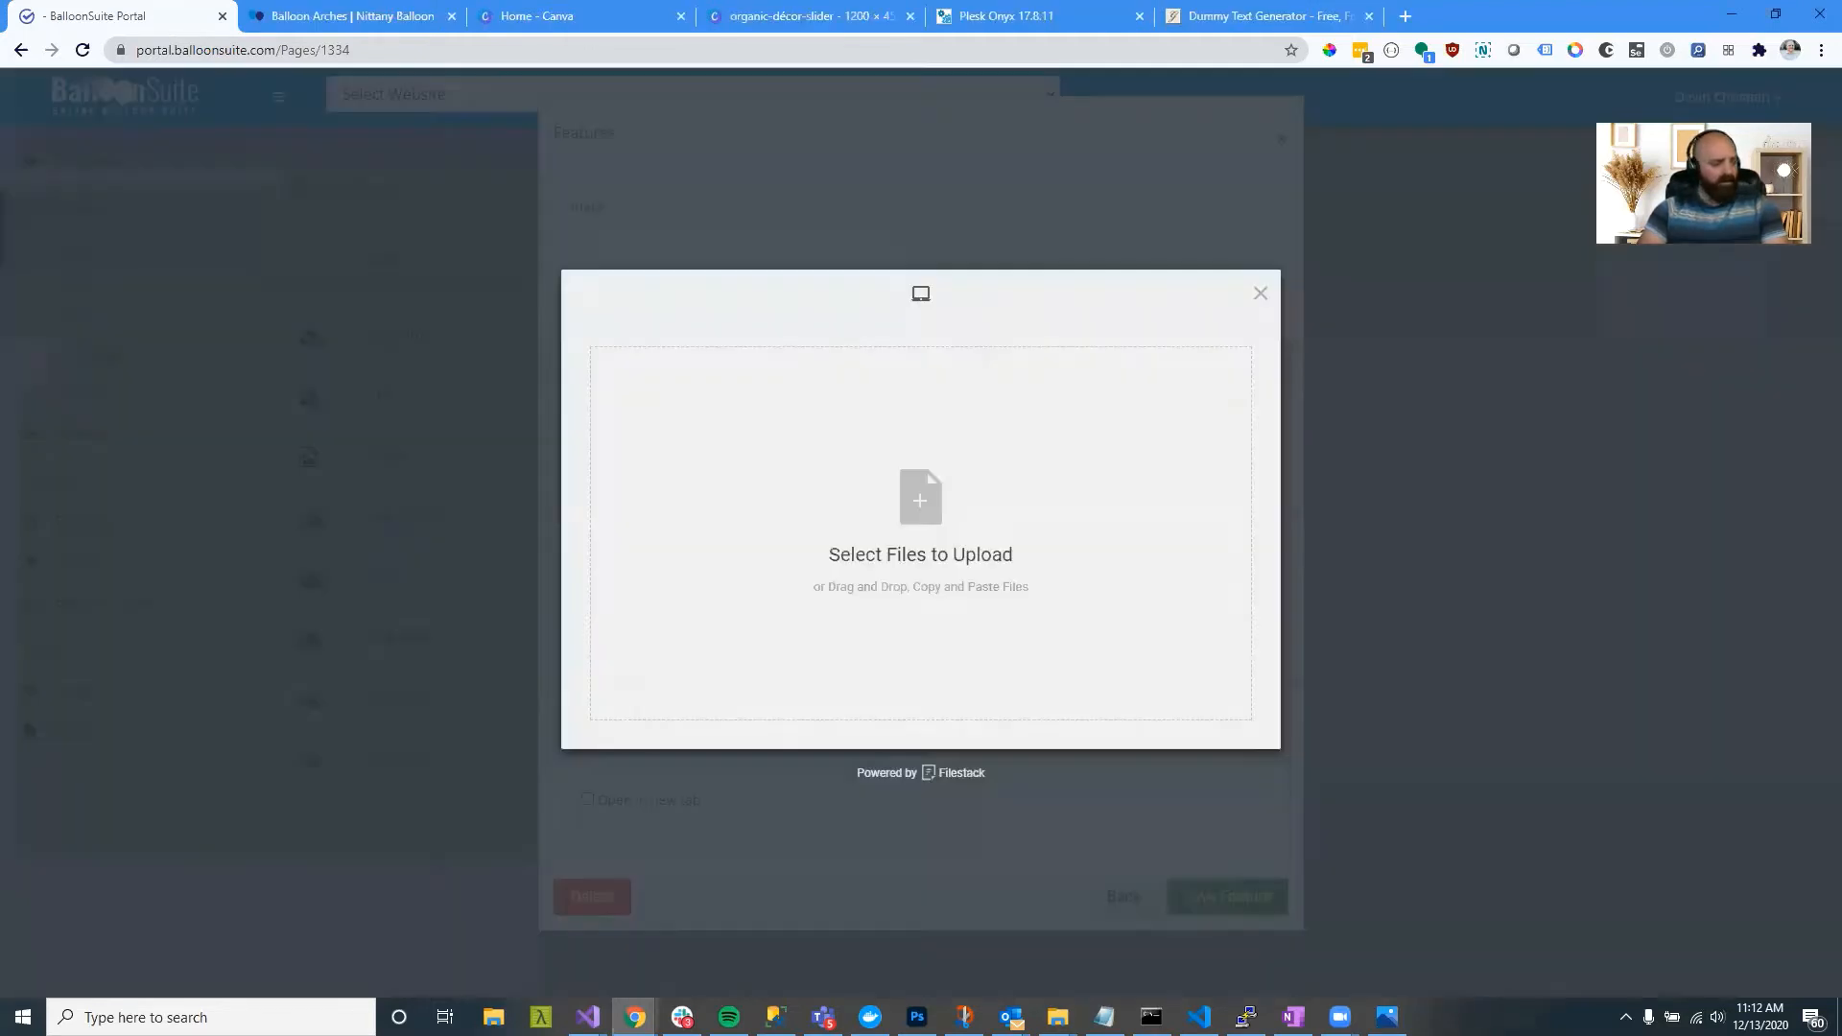
drag(671, 619, 793, 583)
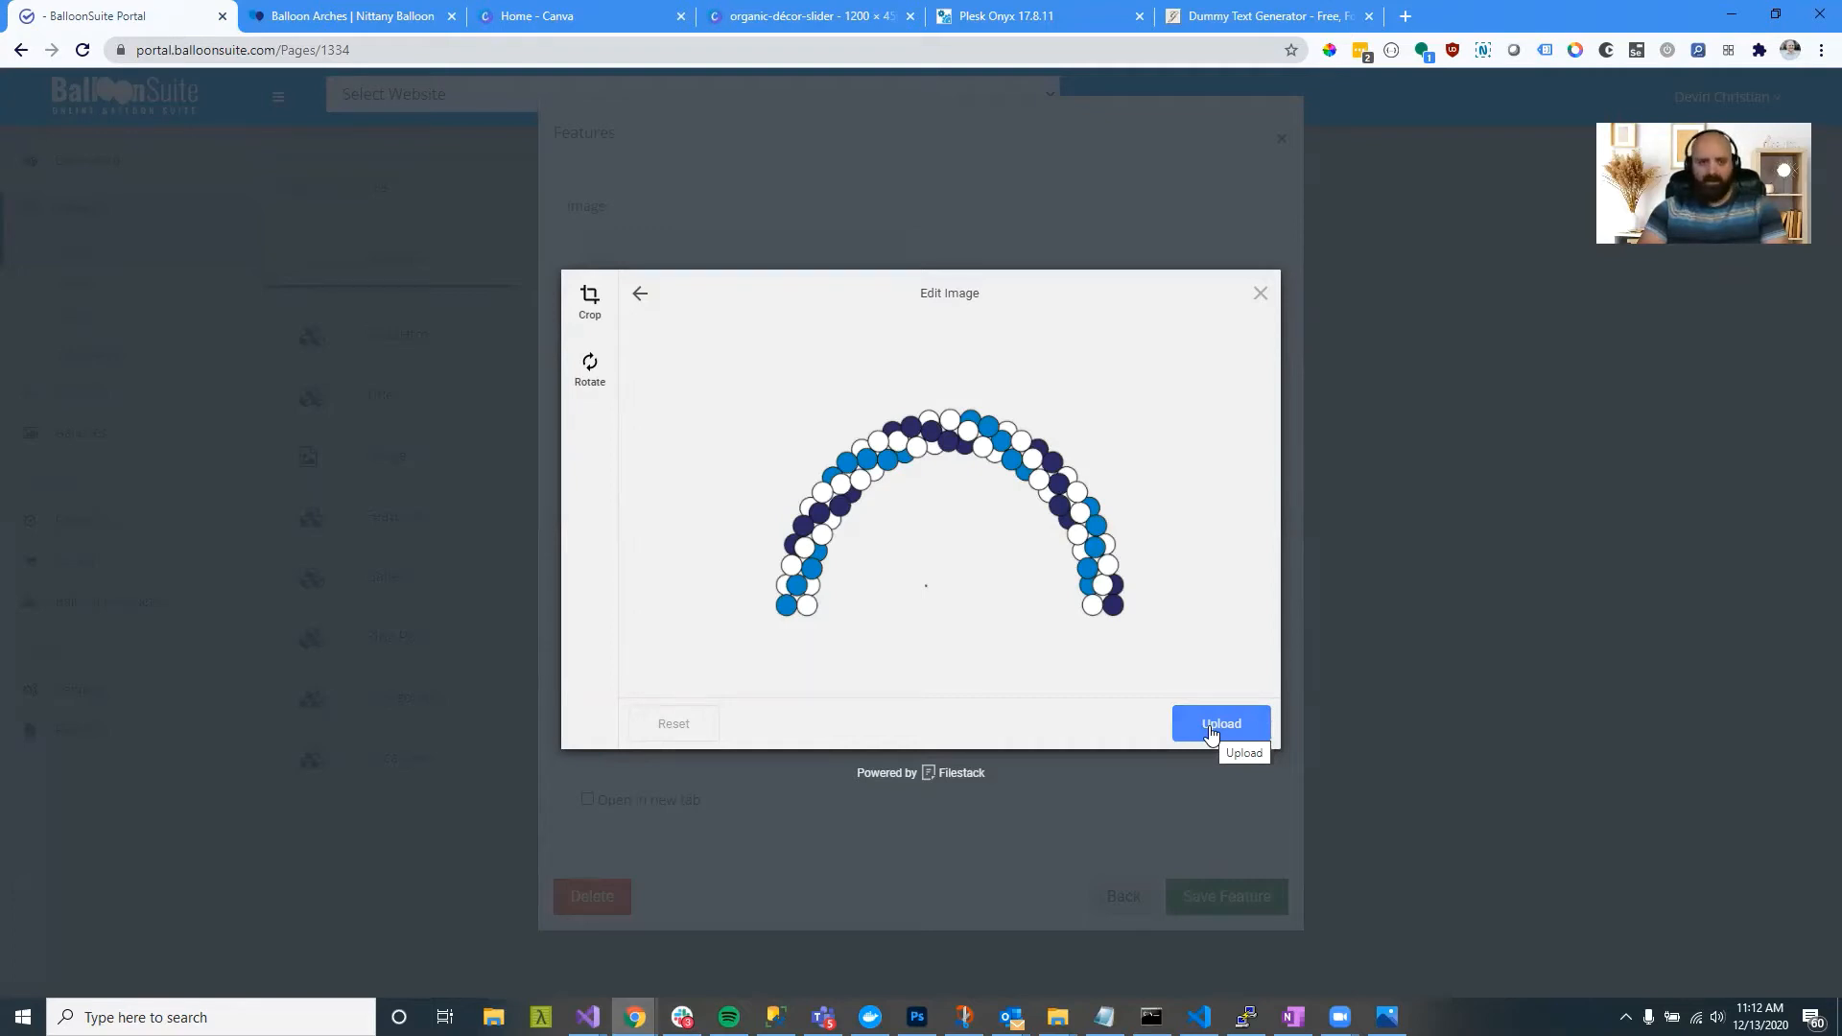
click(1211, 727)
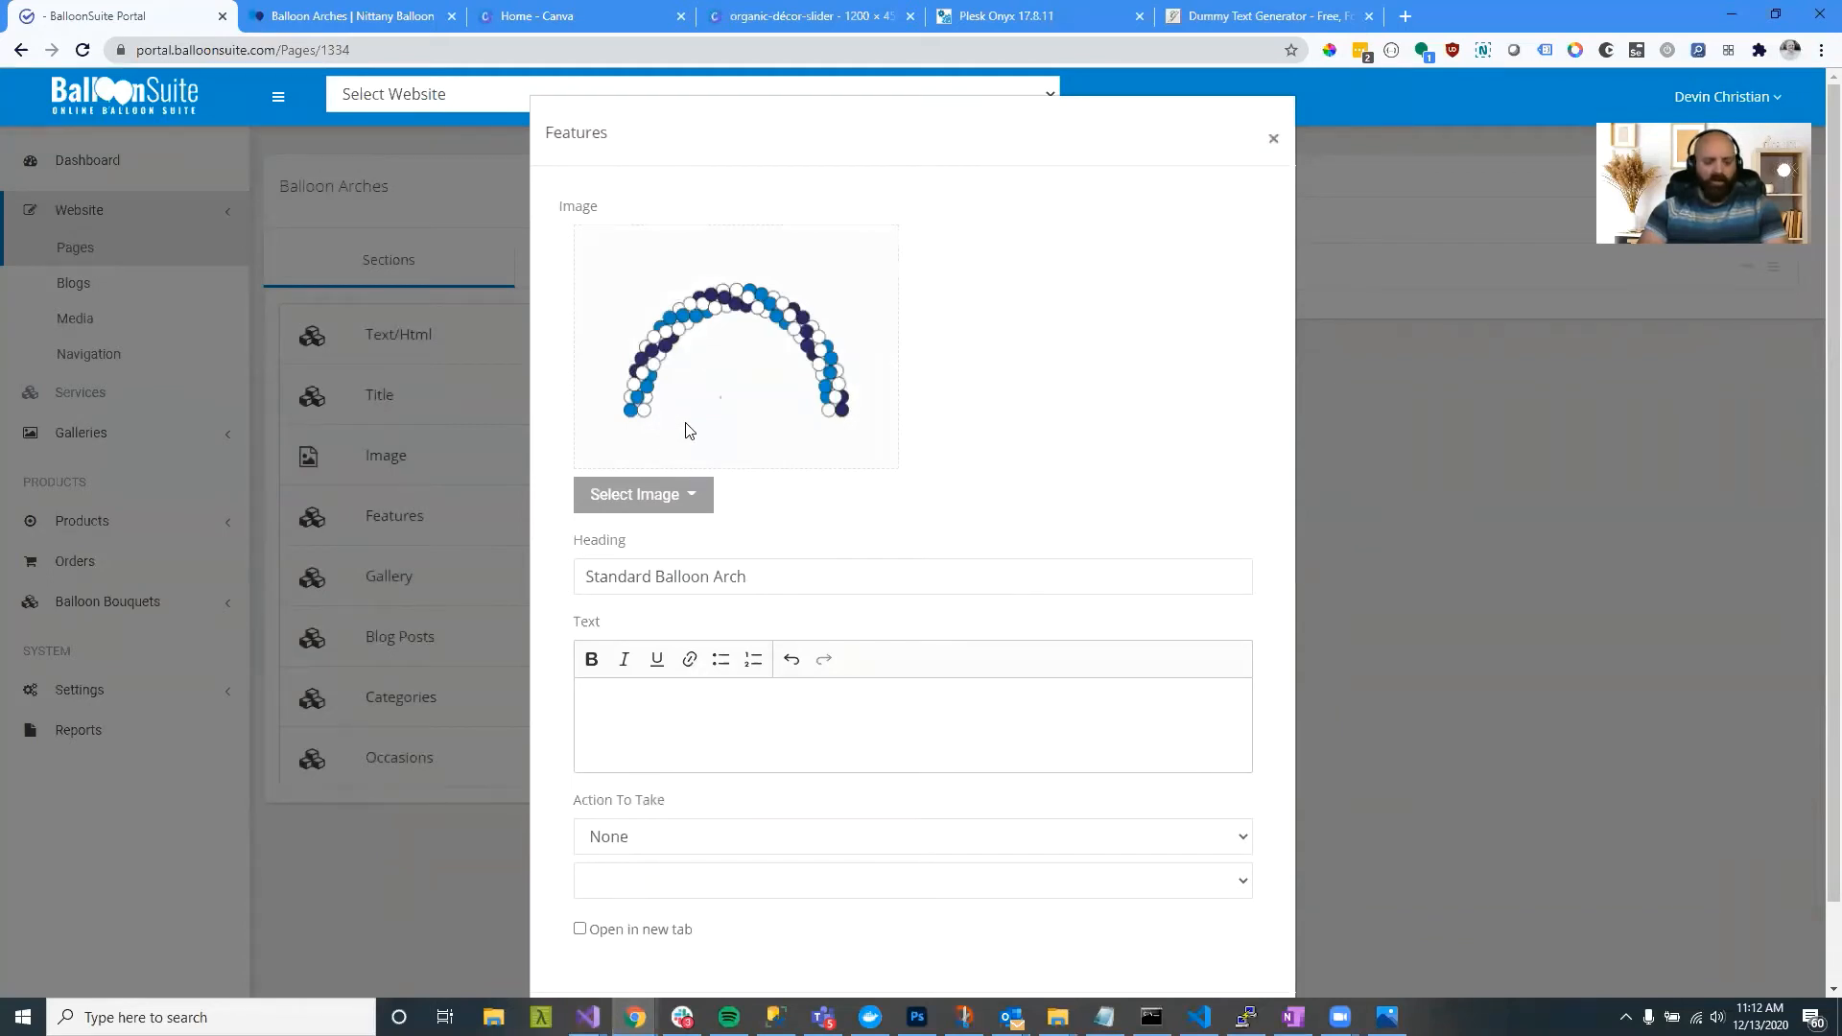
scroll(686, 431, down, 1)
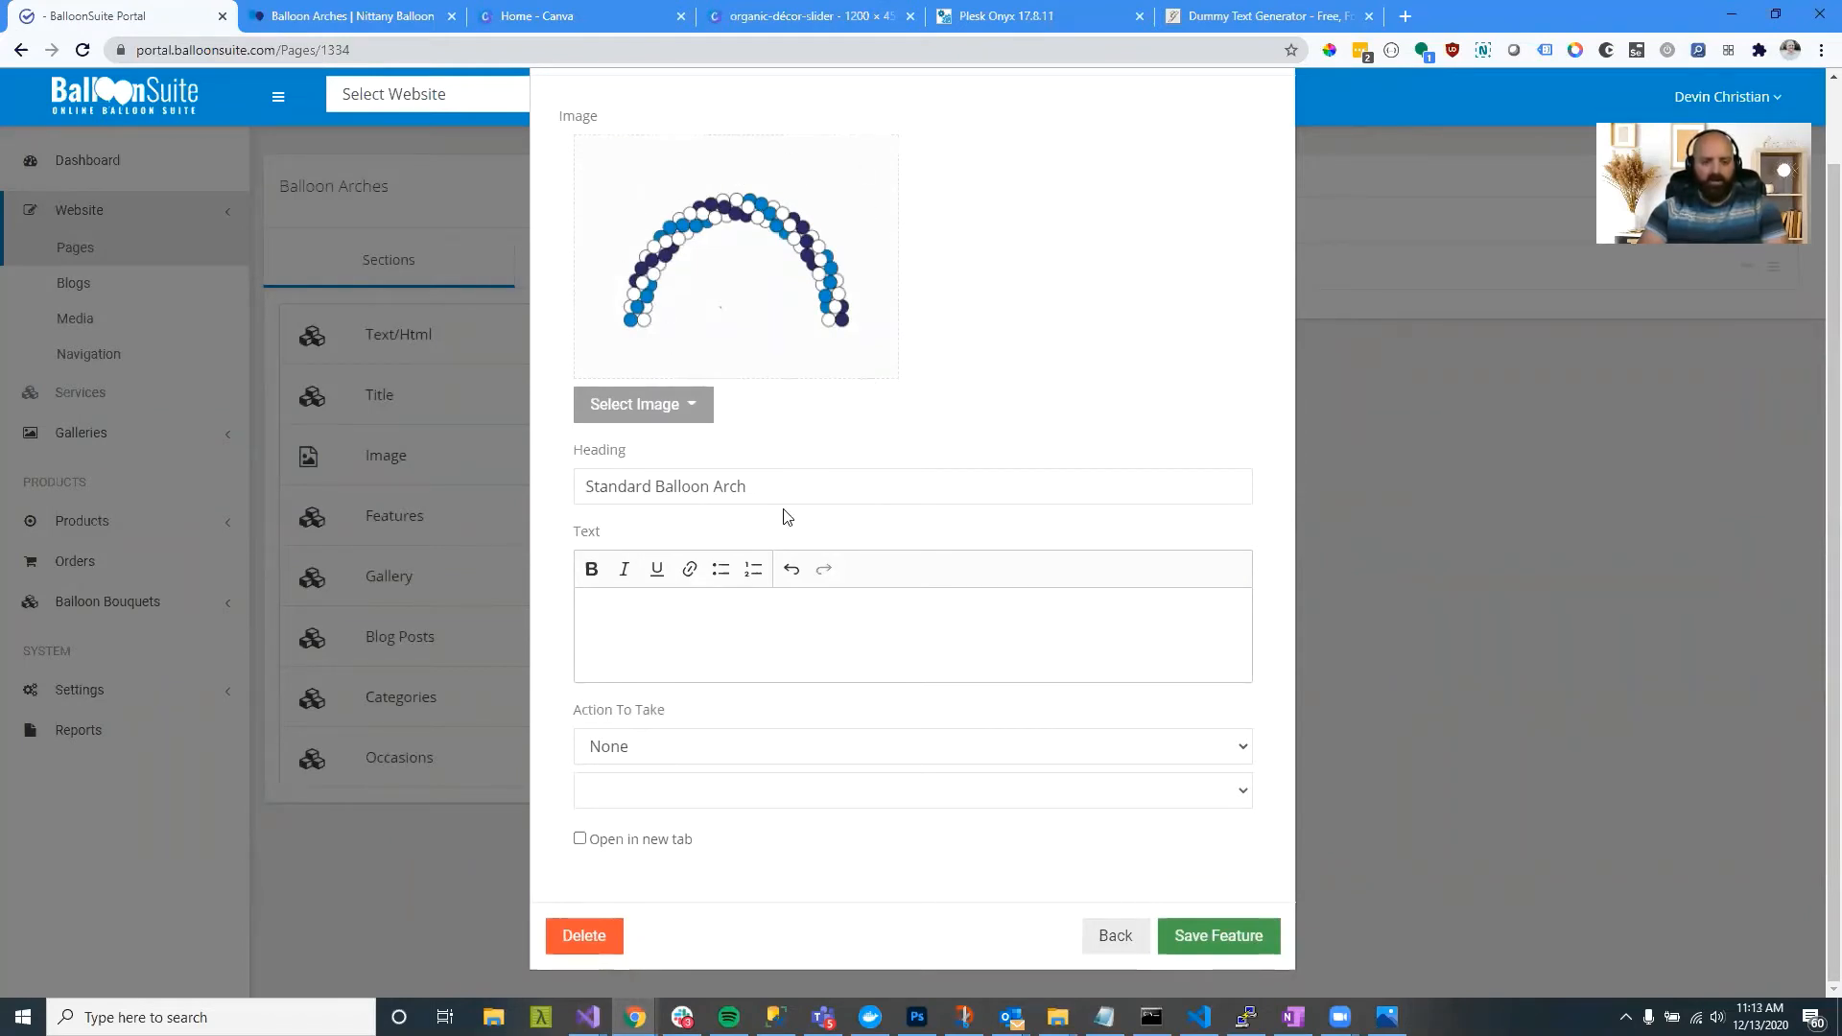
click(1217, 937)
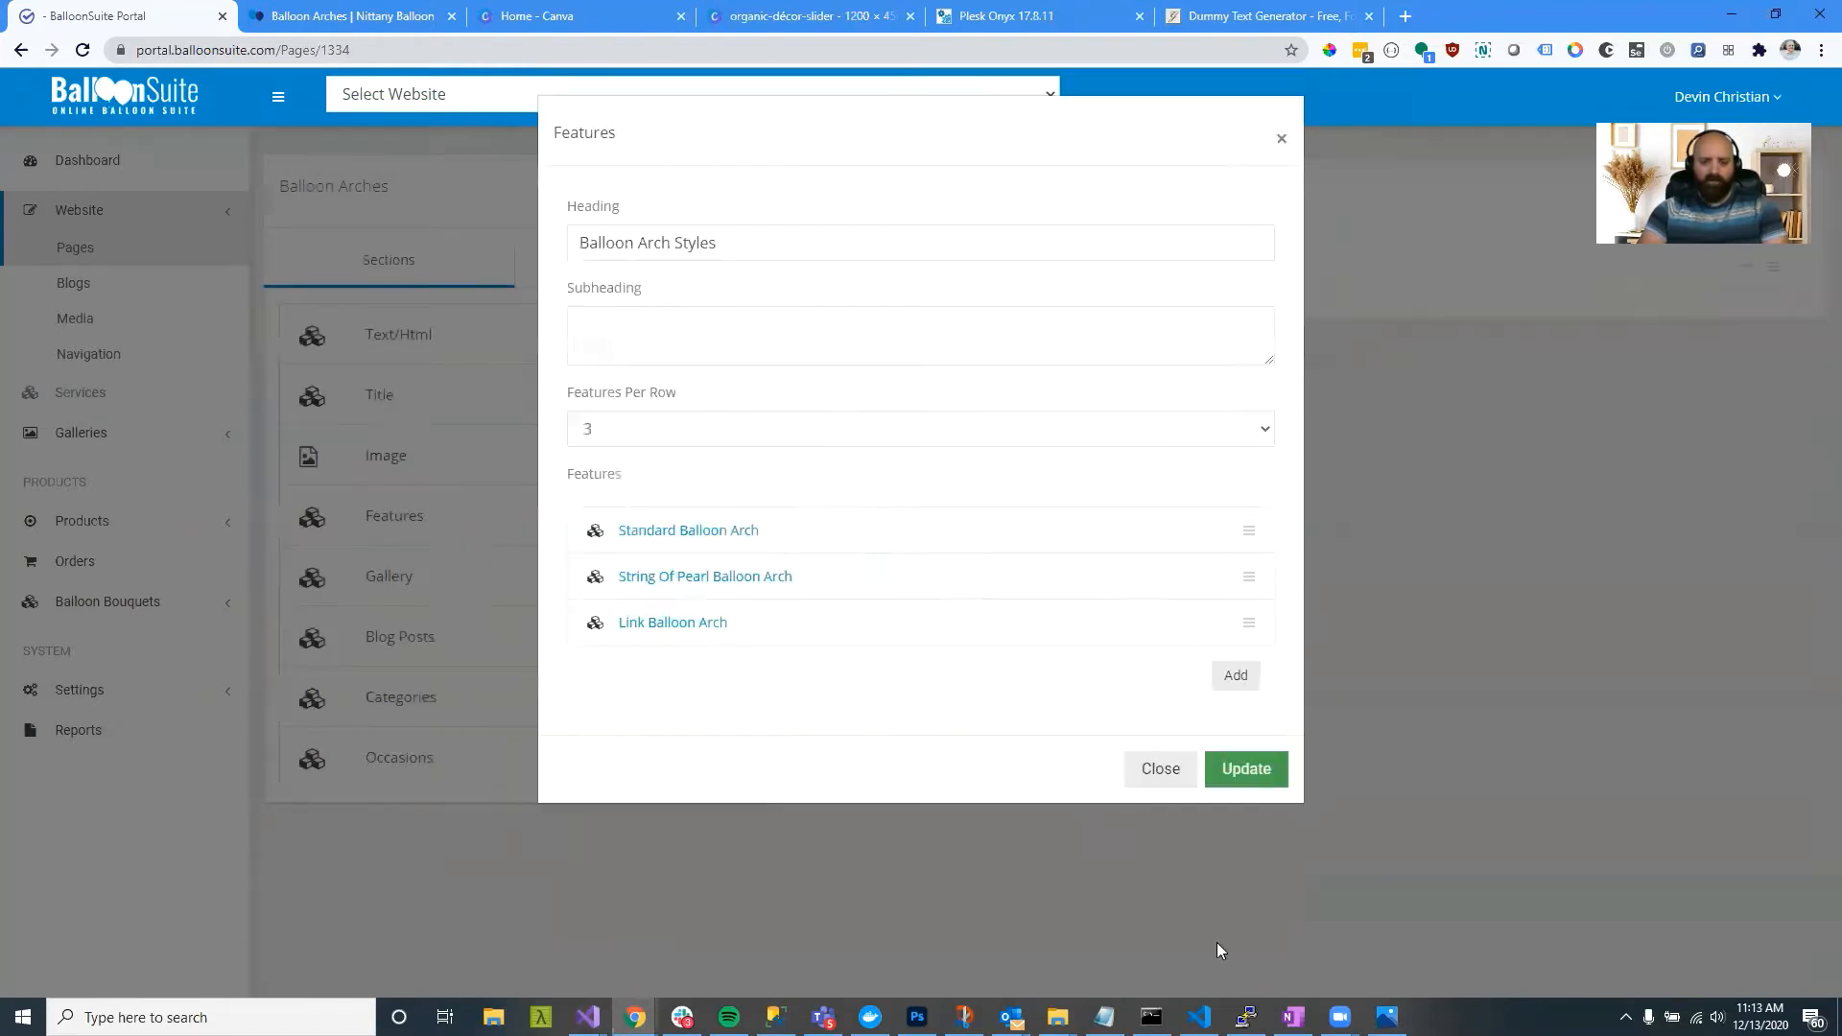
Step: Upload the picture of single balloons strung on a line to the String Of Pearl Balloon Arch feature and save it
click(644, 576)
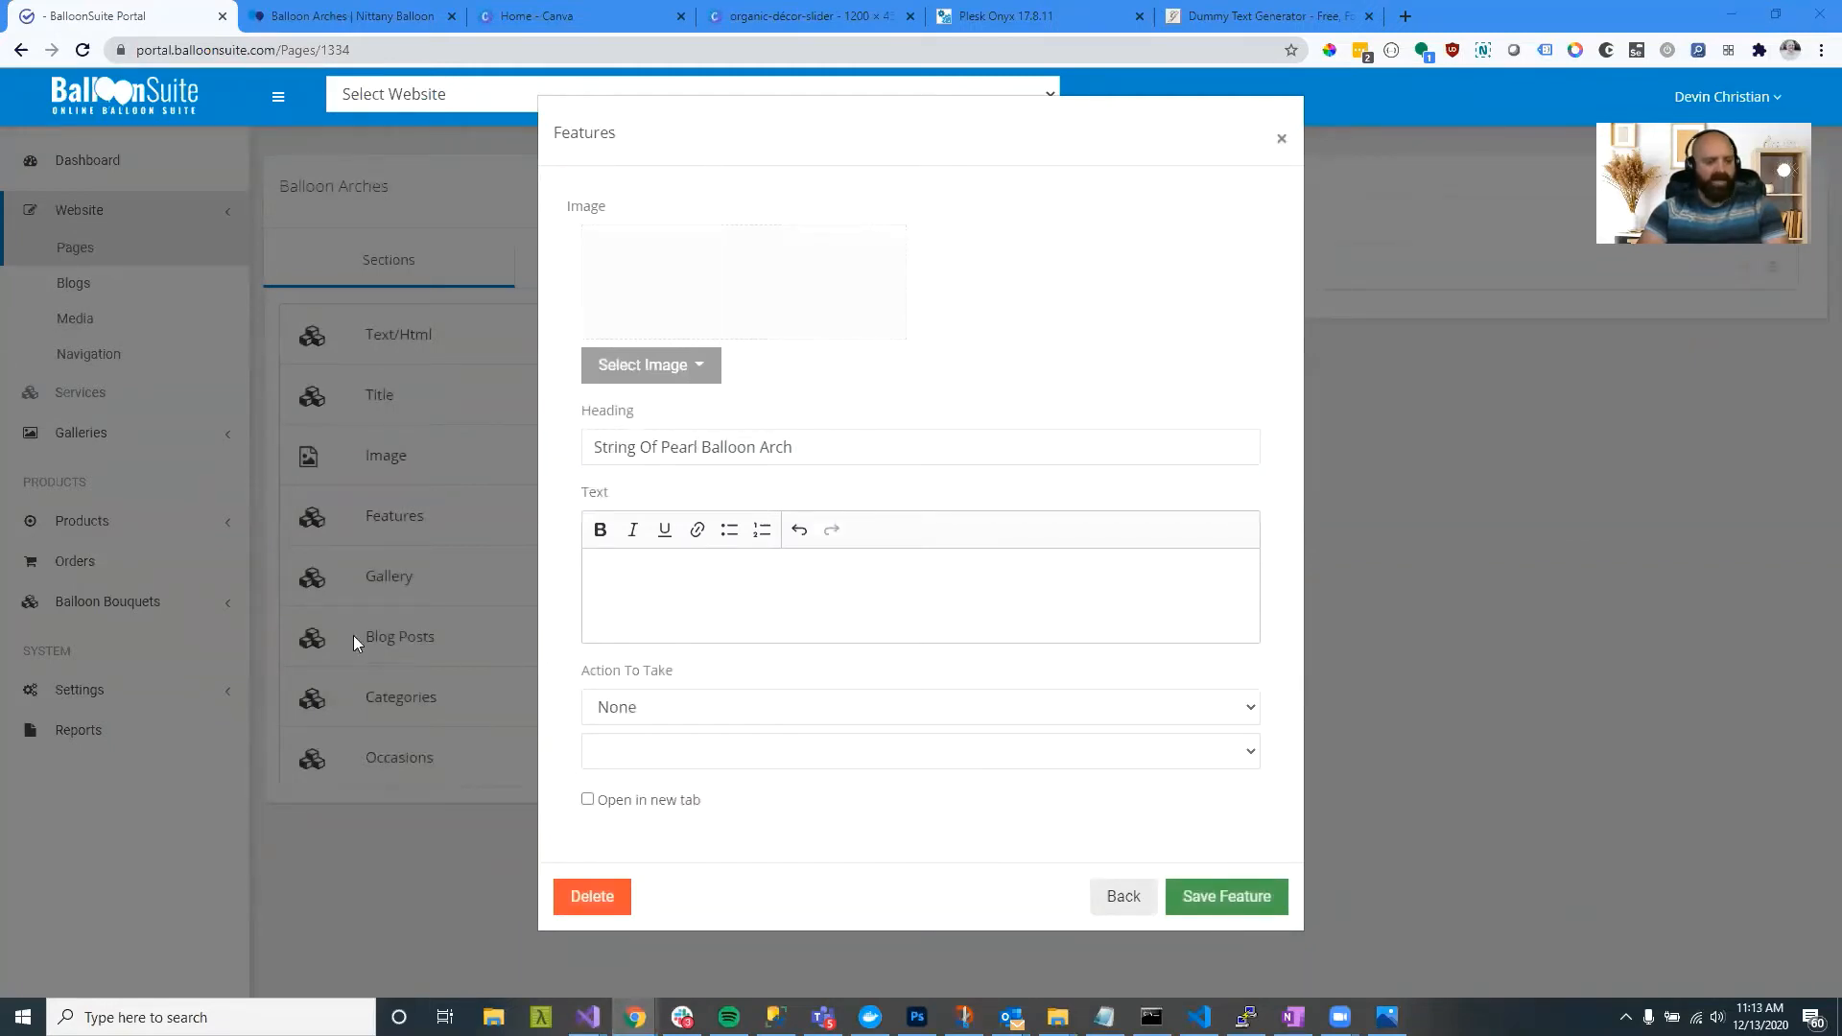
click(703, 375)
click(699, 406)
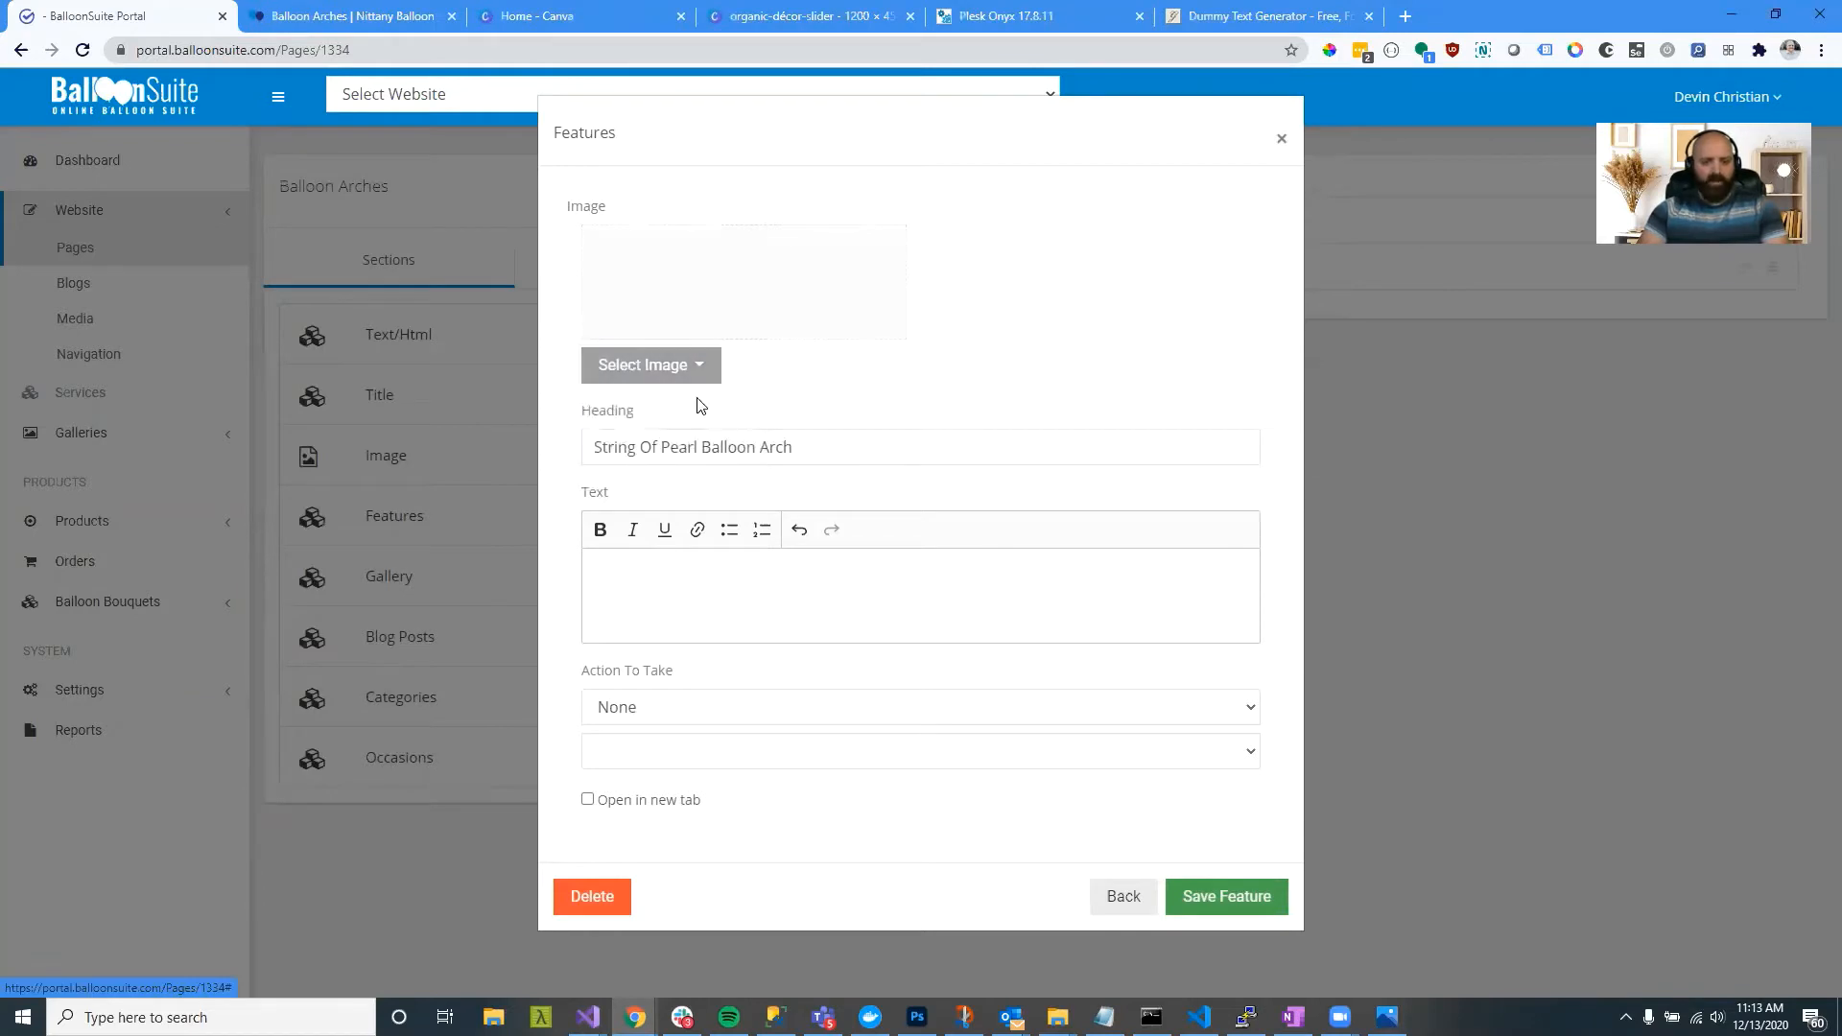
click(700, 408)
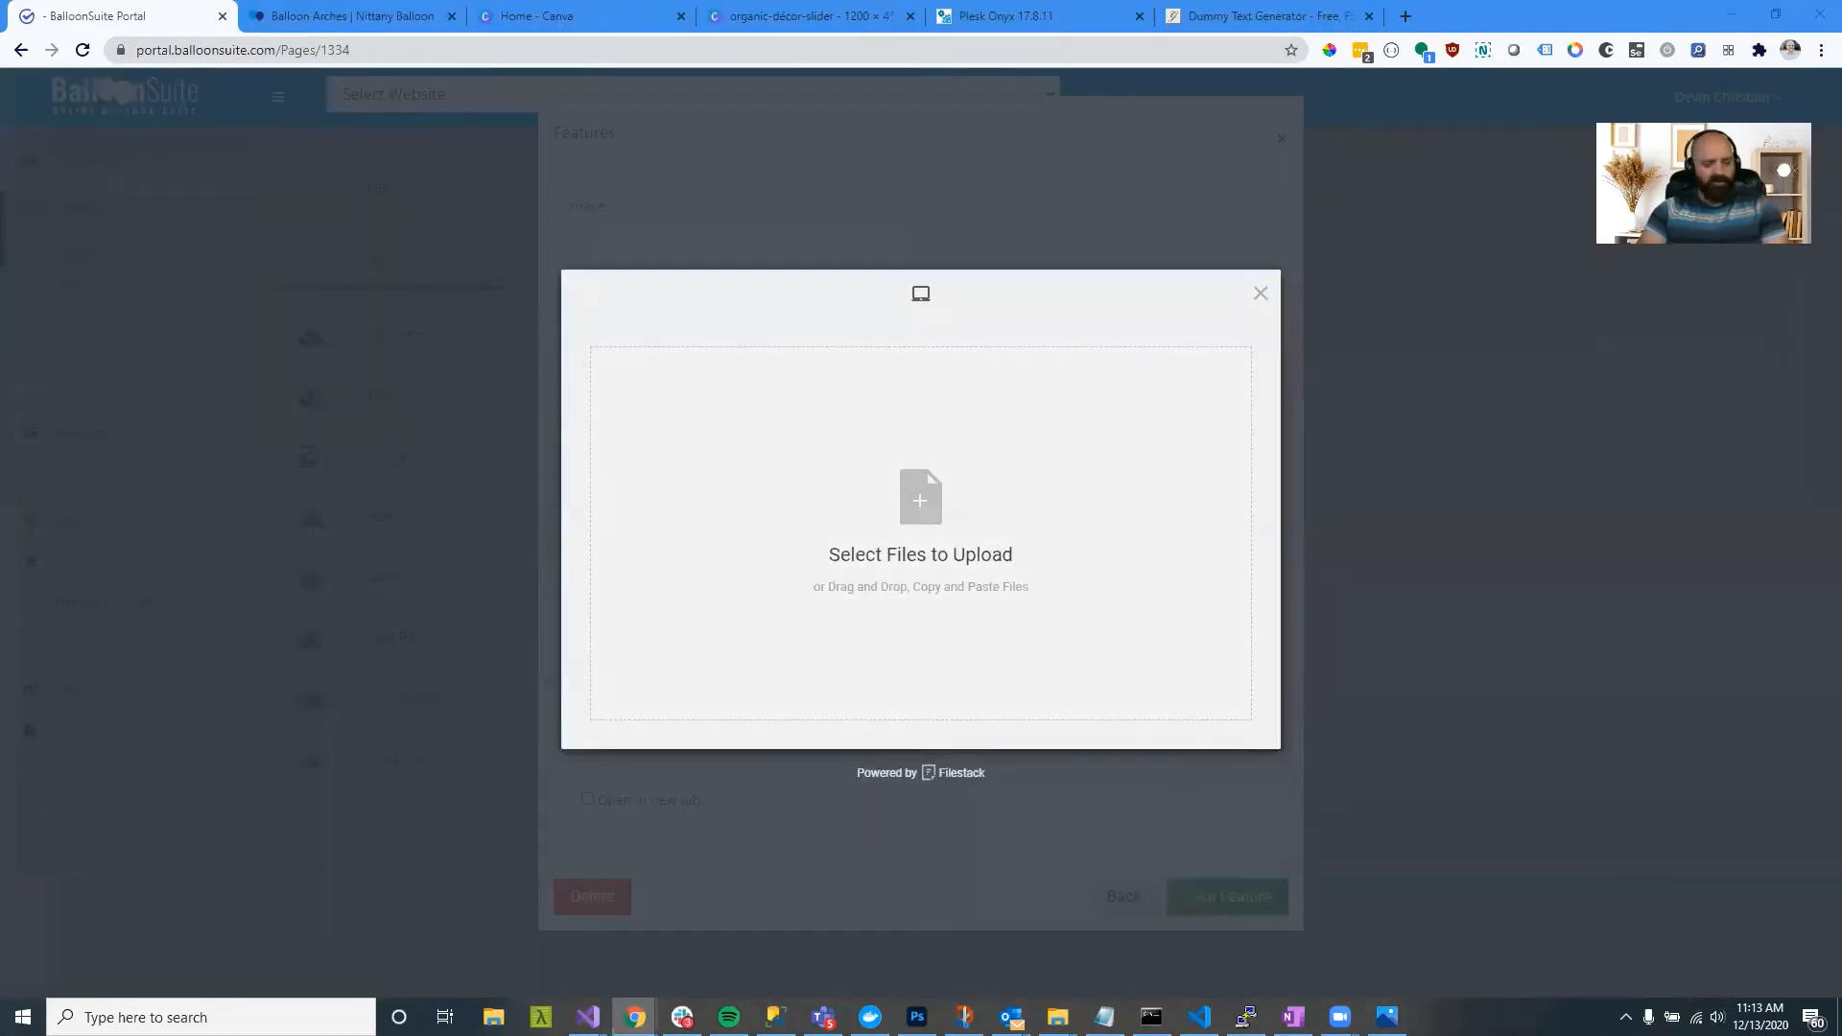
drag(633, 703, 872, 578)
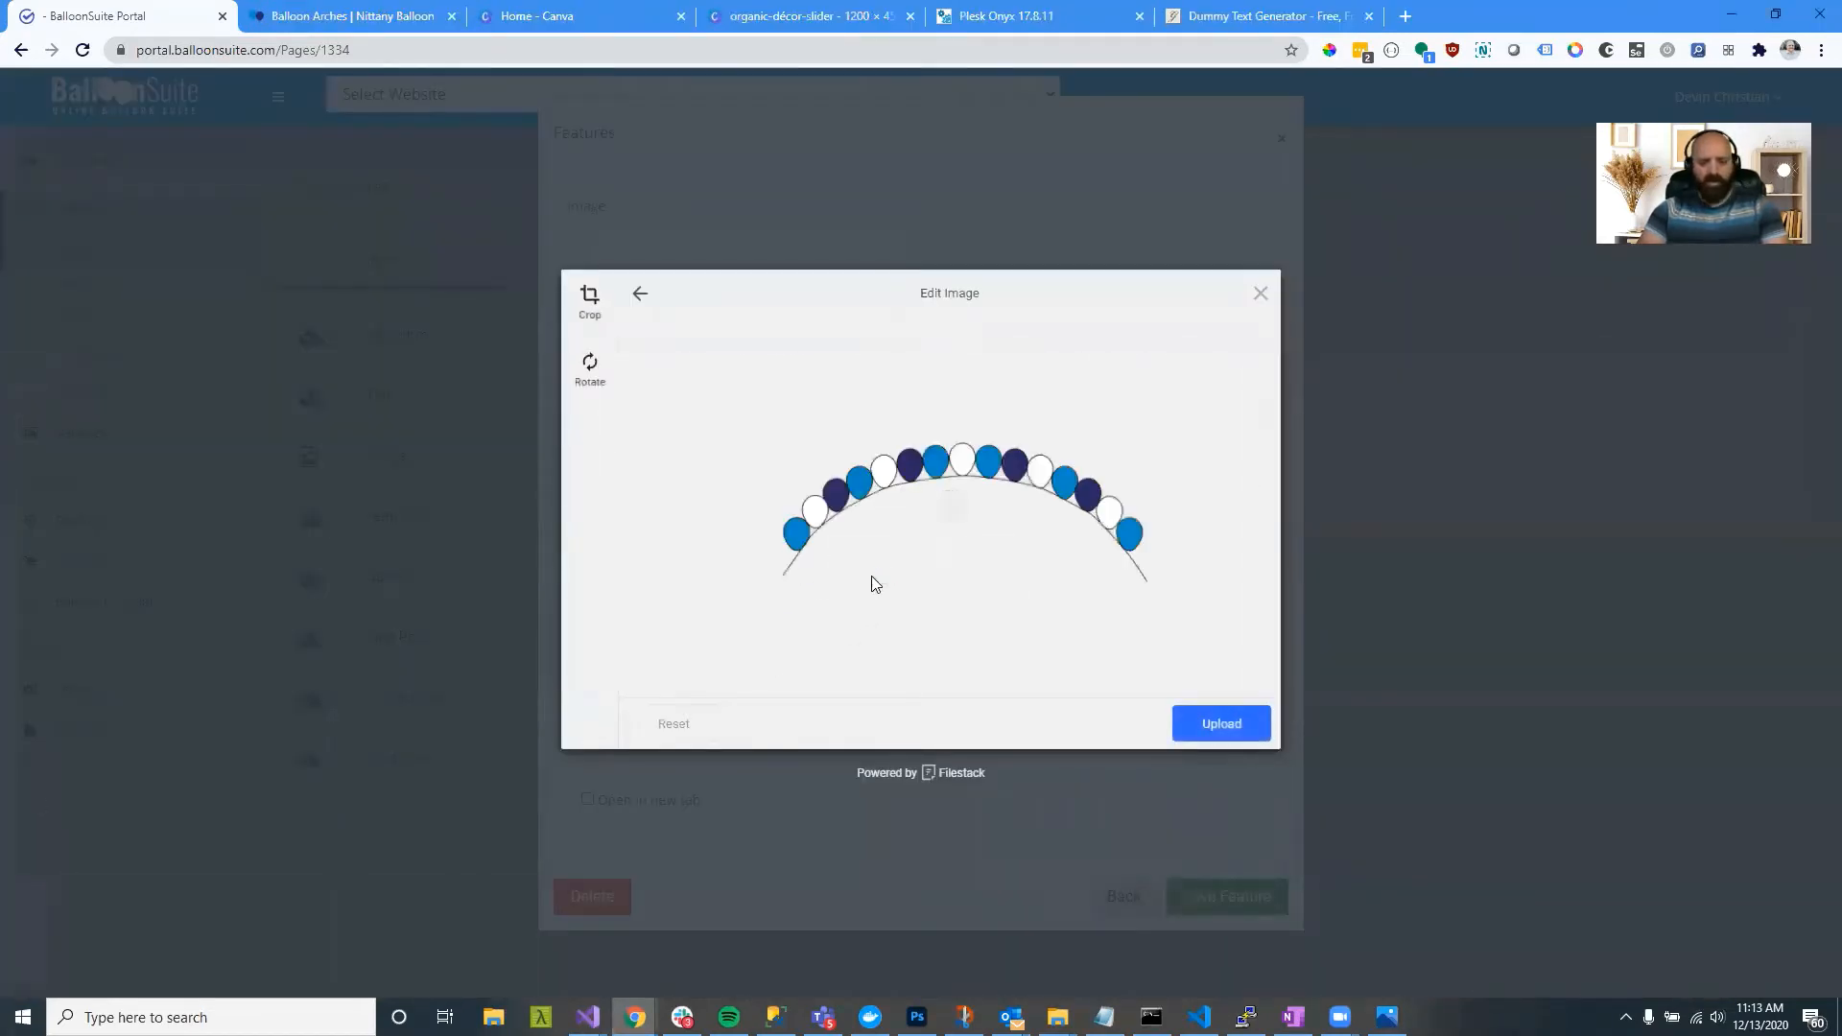
click(1252, 733)
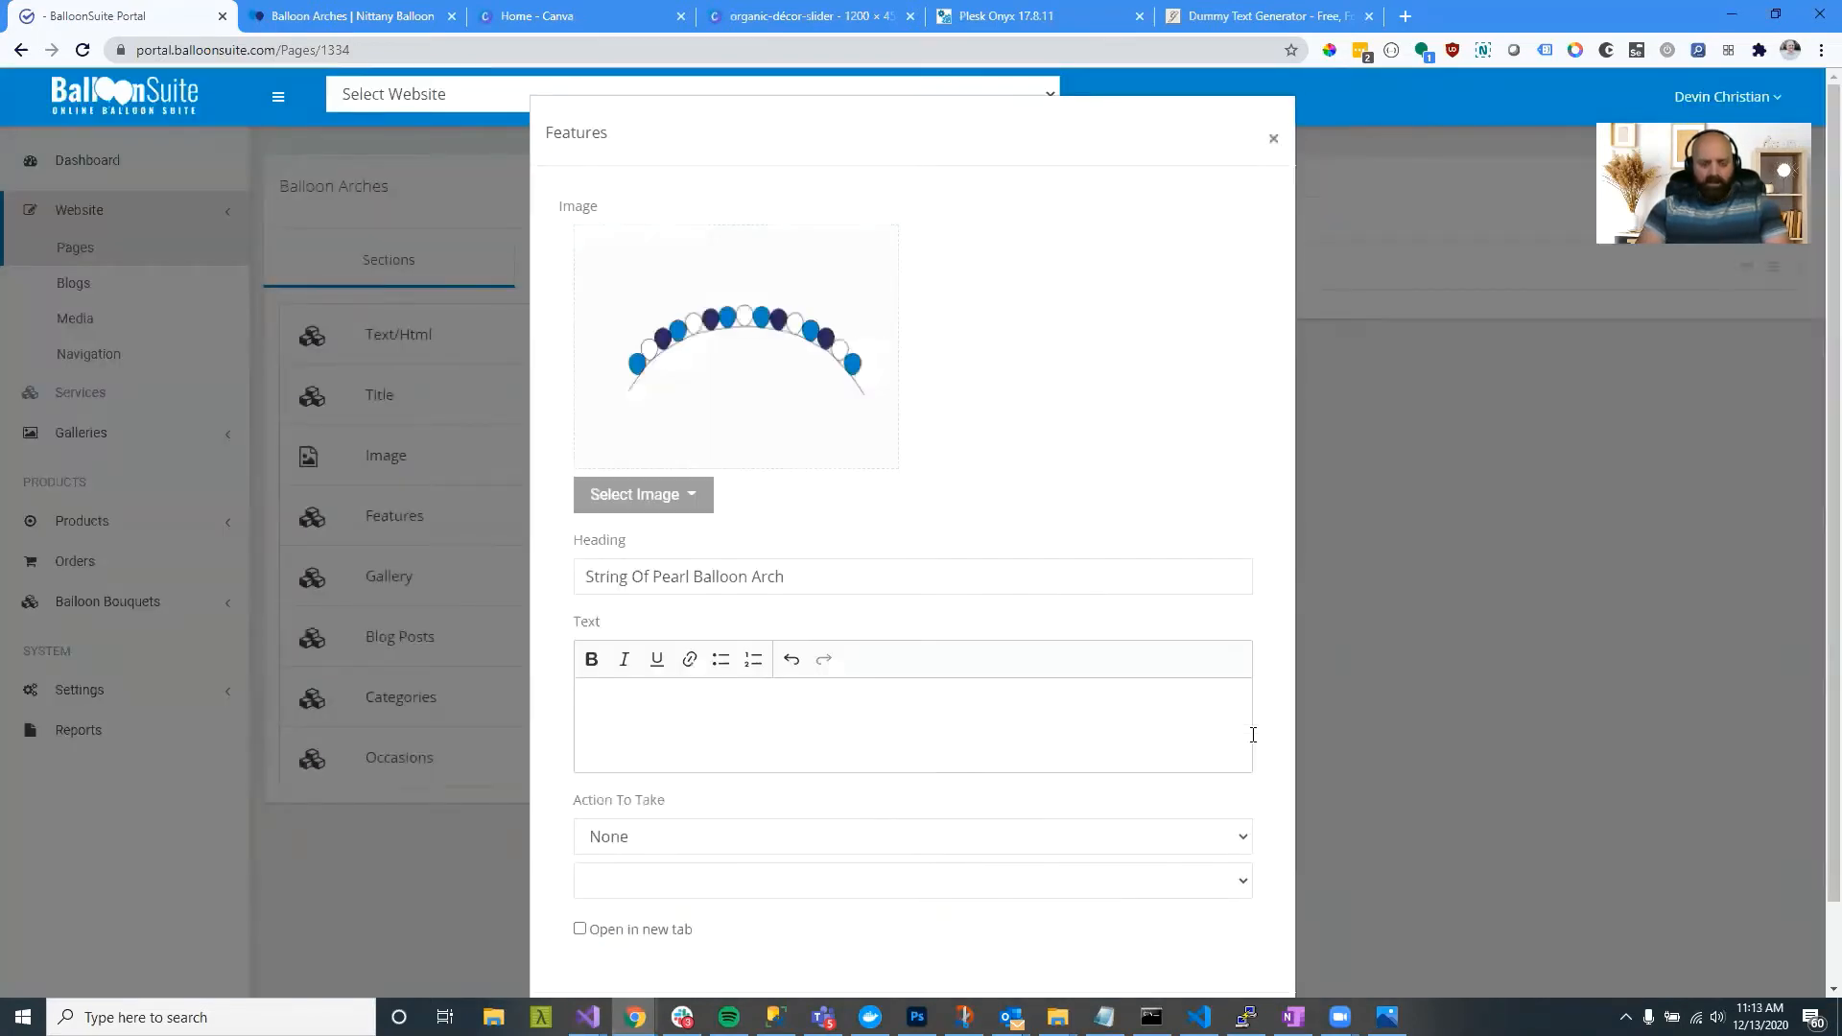
scroll(1097, 683, down, 1)
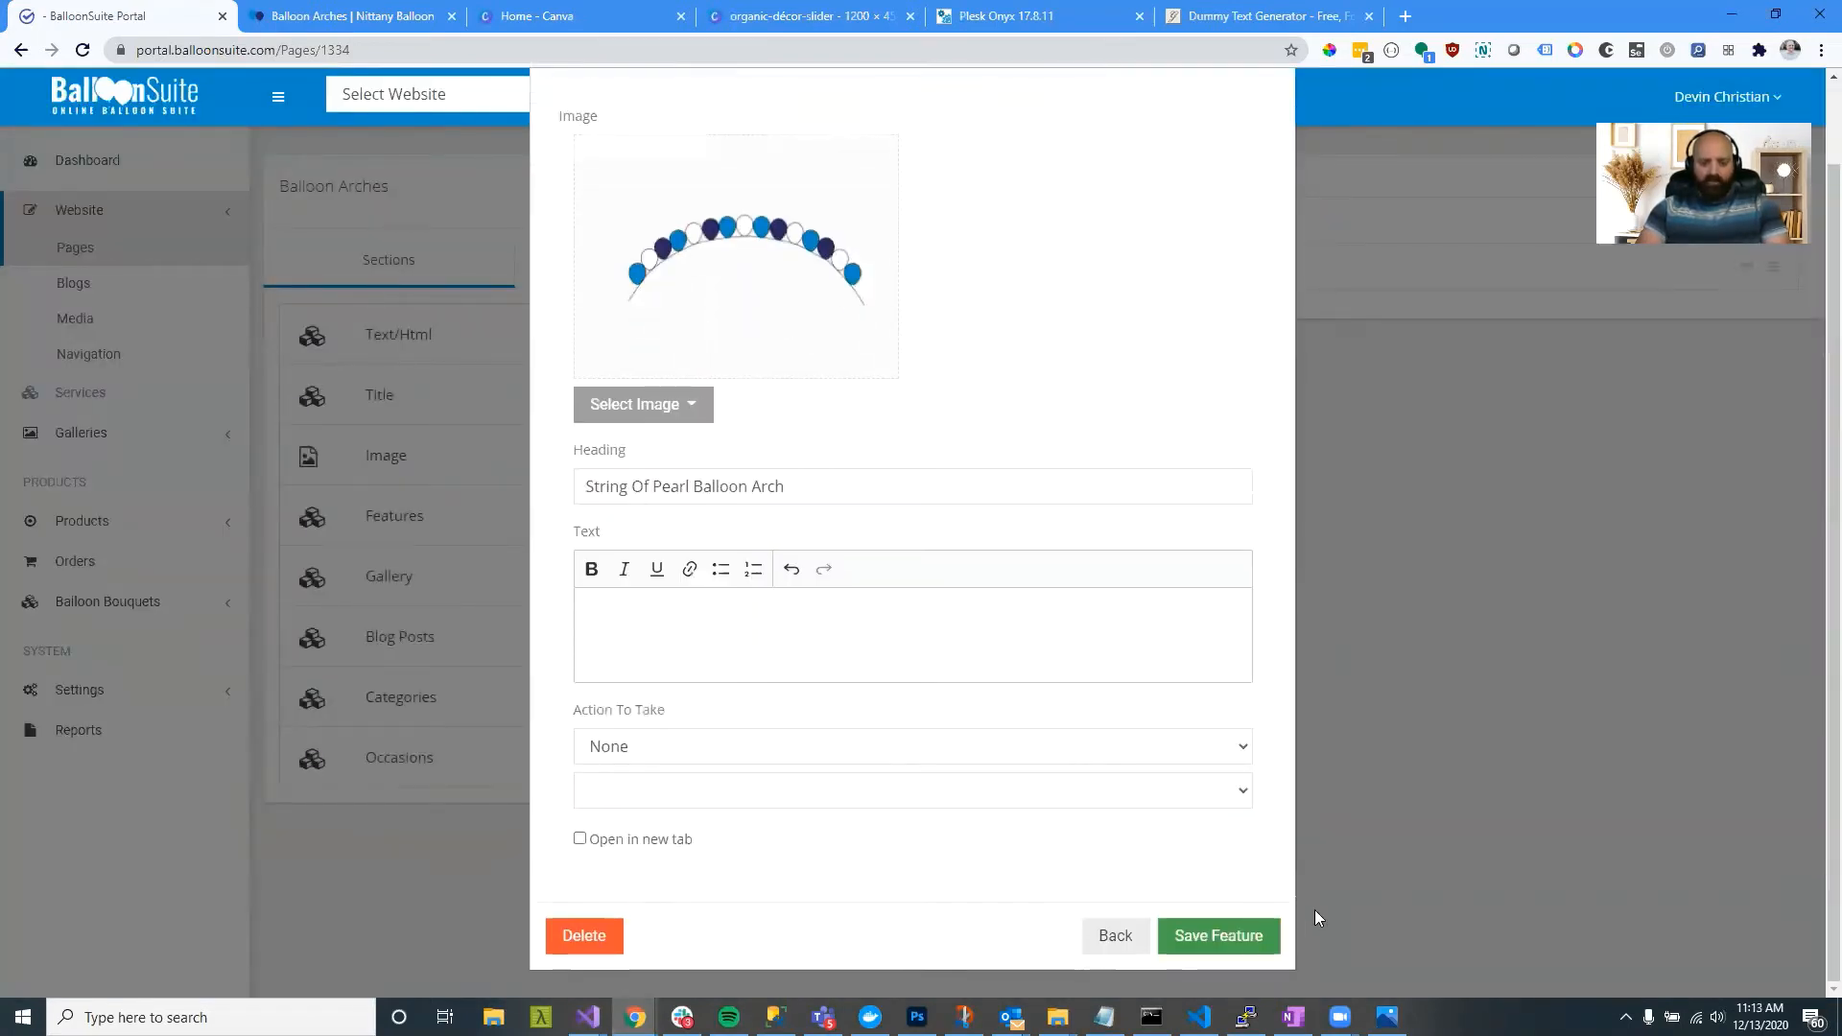
click(1221, 936)
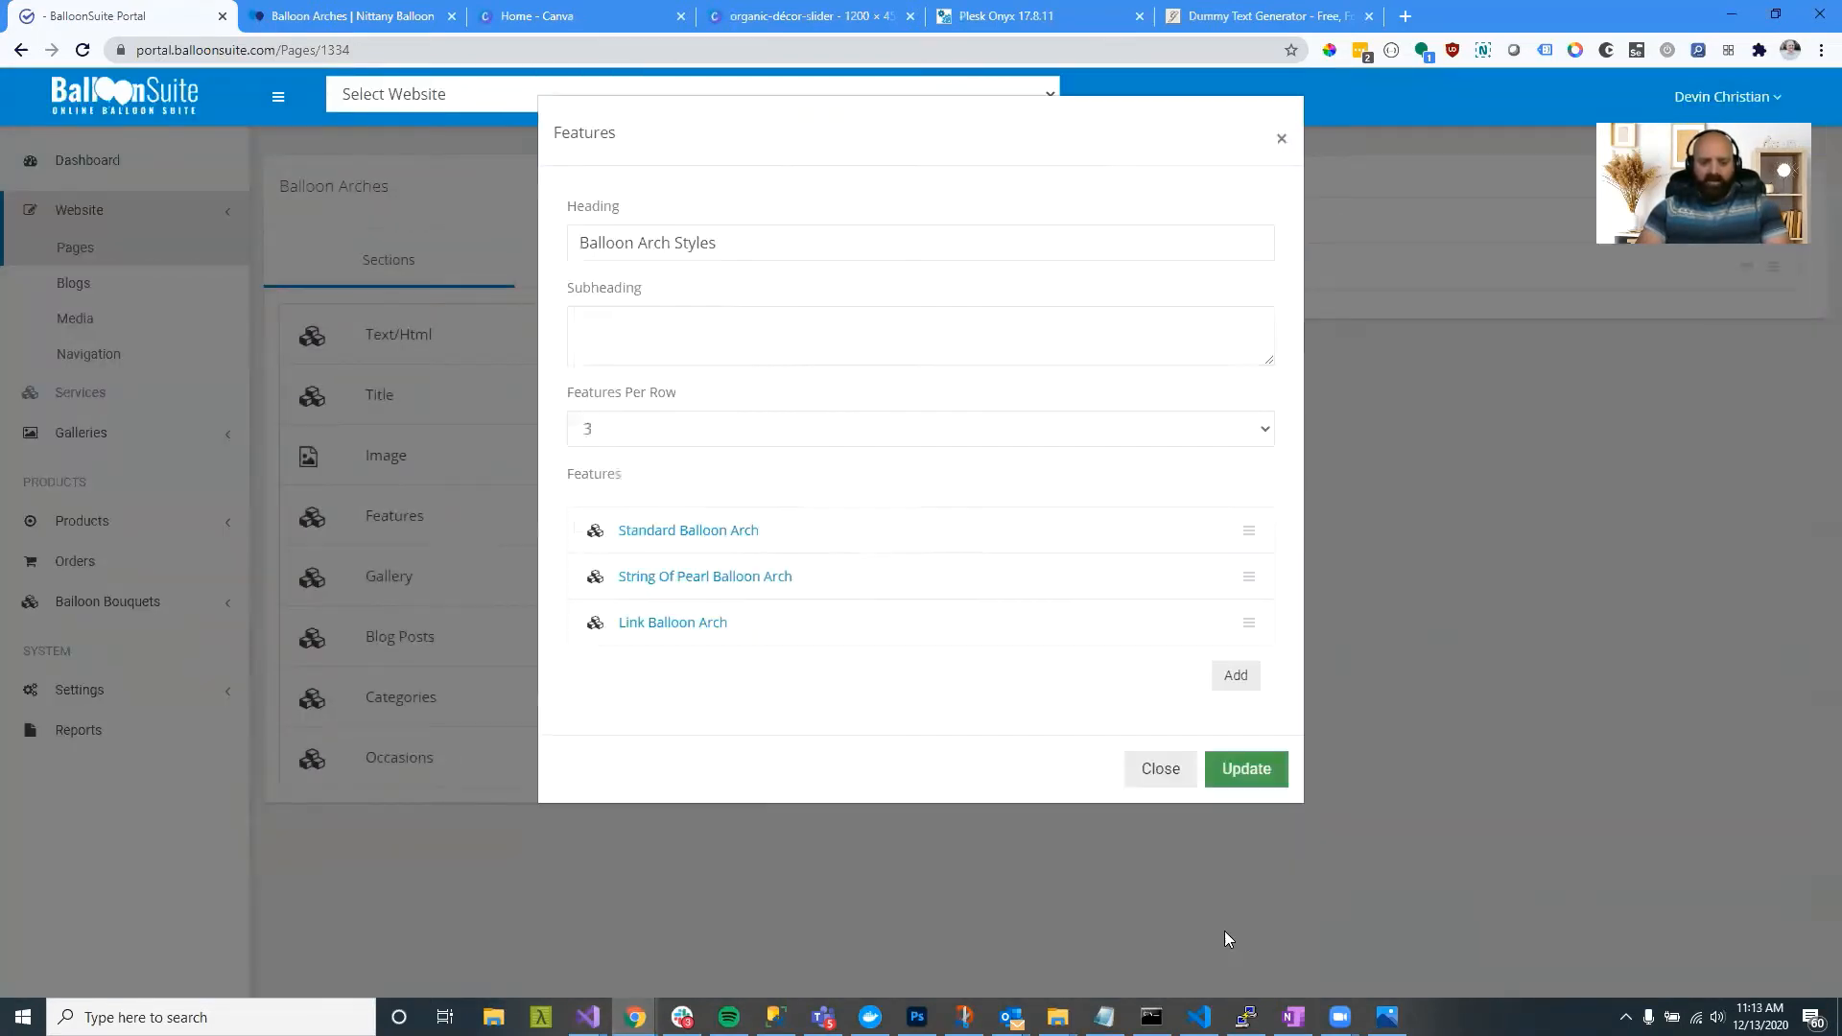
Step: Upload the navy and light blue link arch picture as the Link Balloon Arch feature's image and save the feature
click(691, 623)
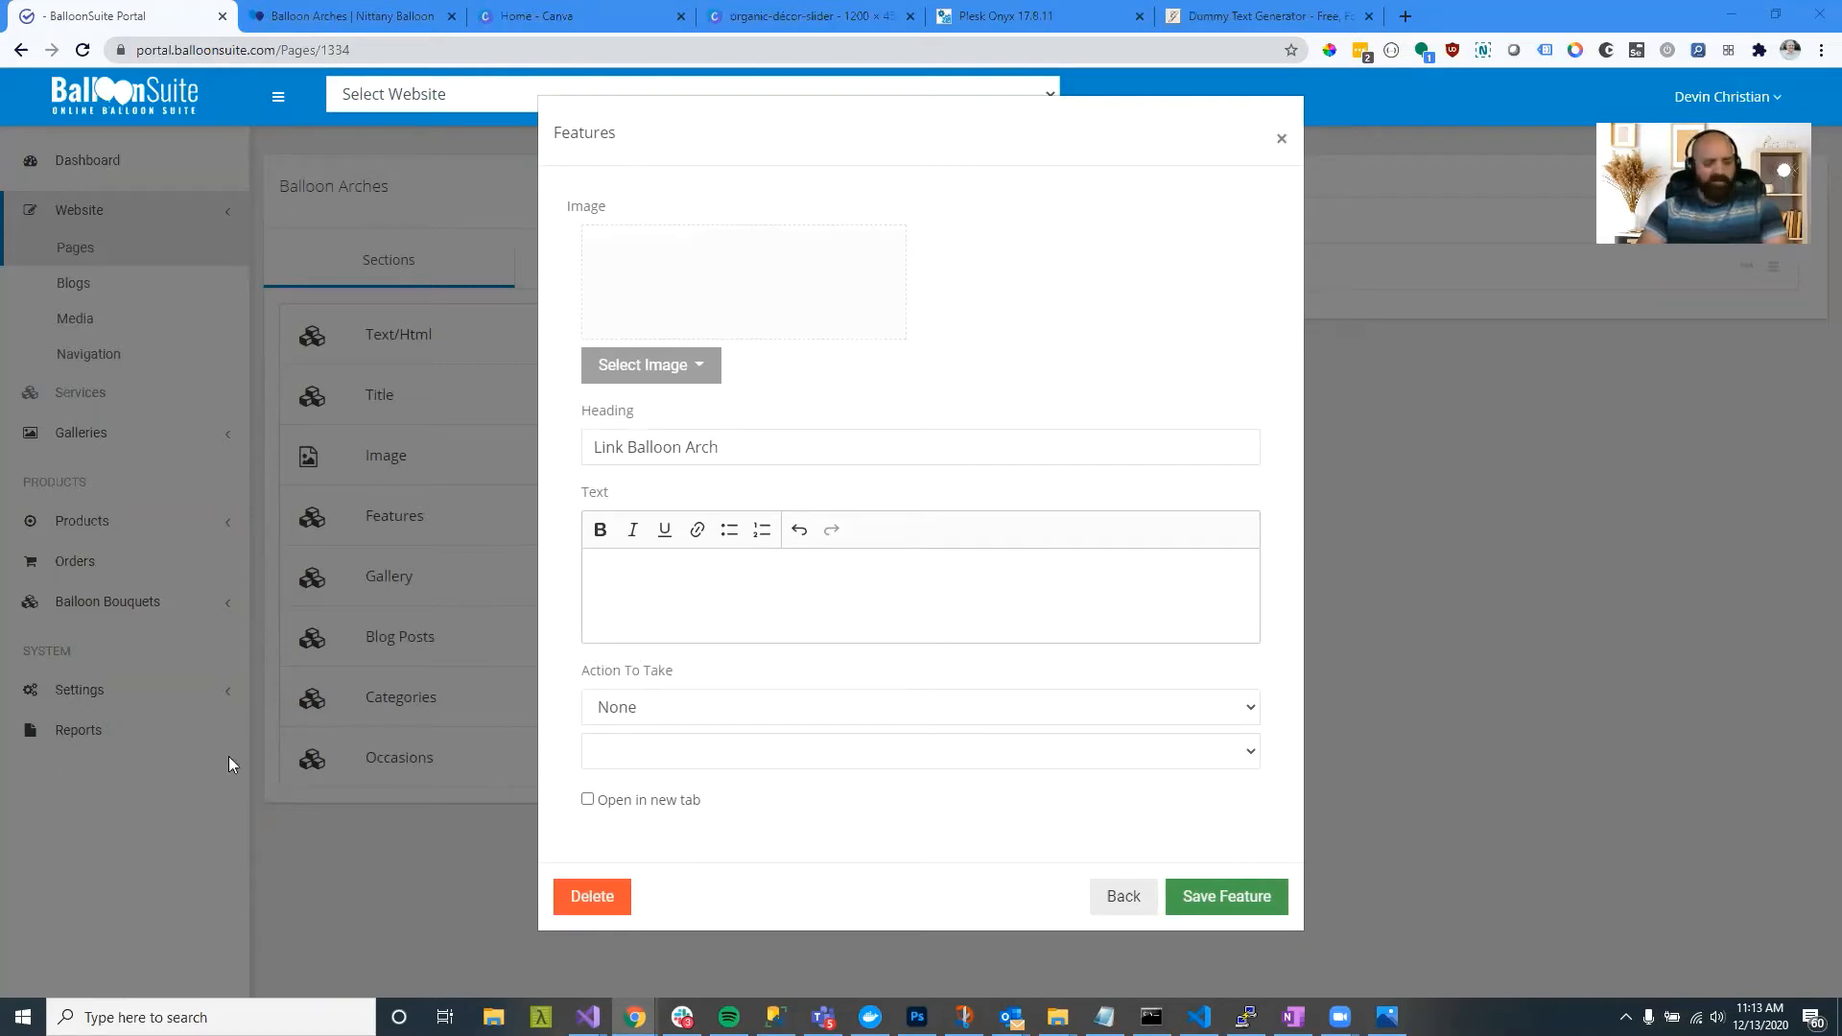
click(672, 371)
click(665, 407)
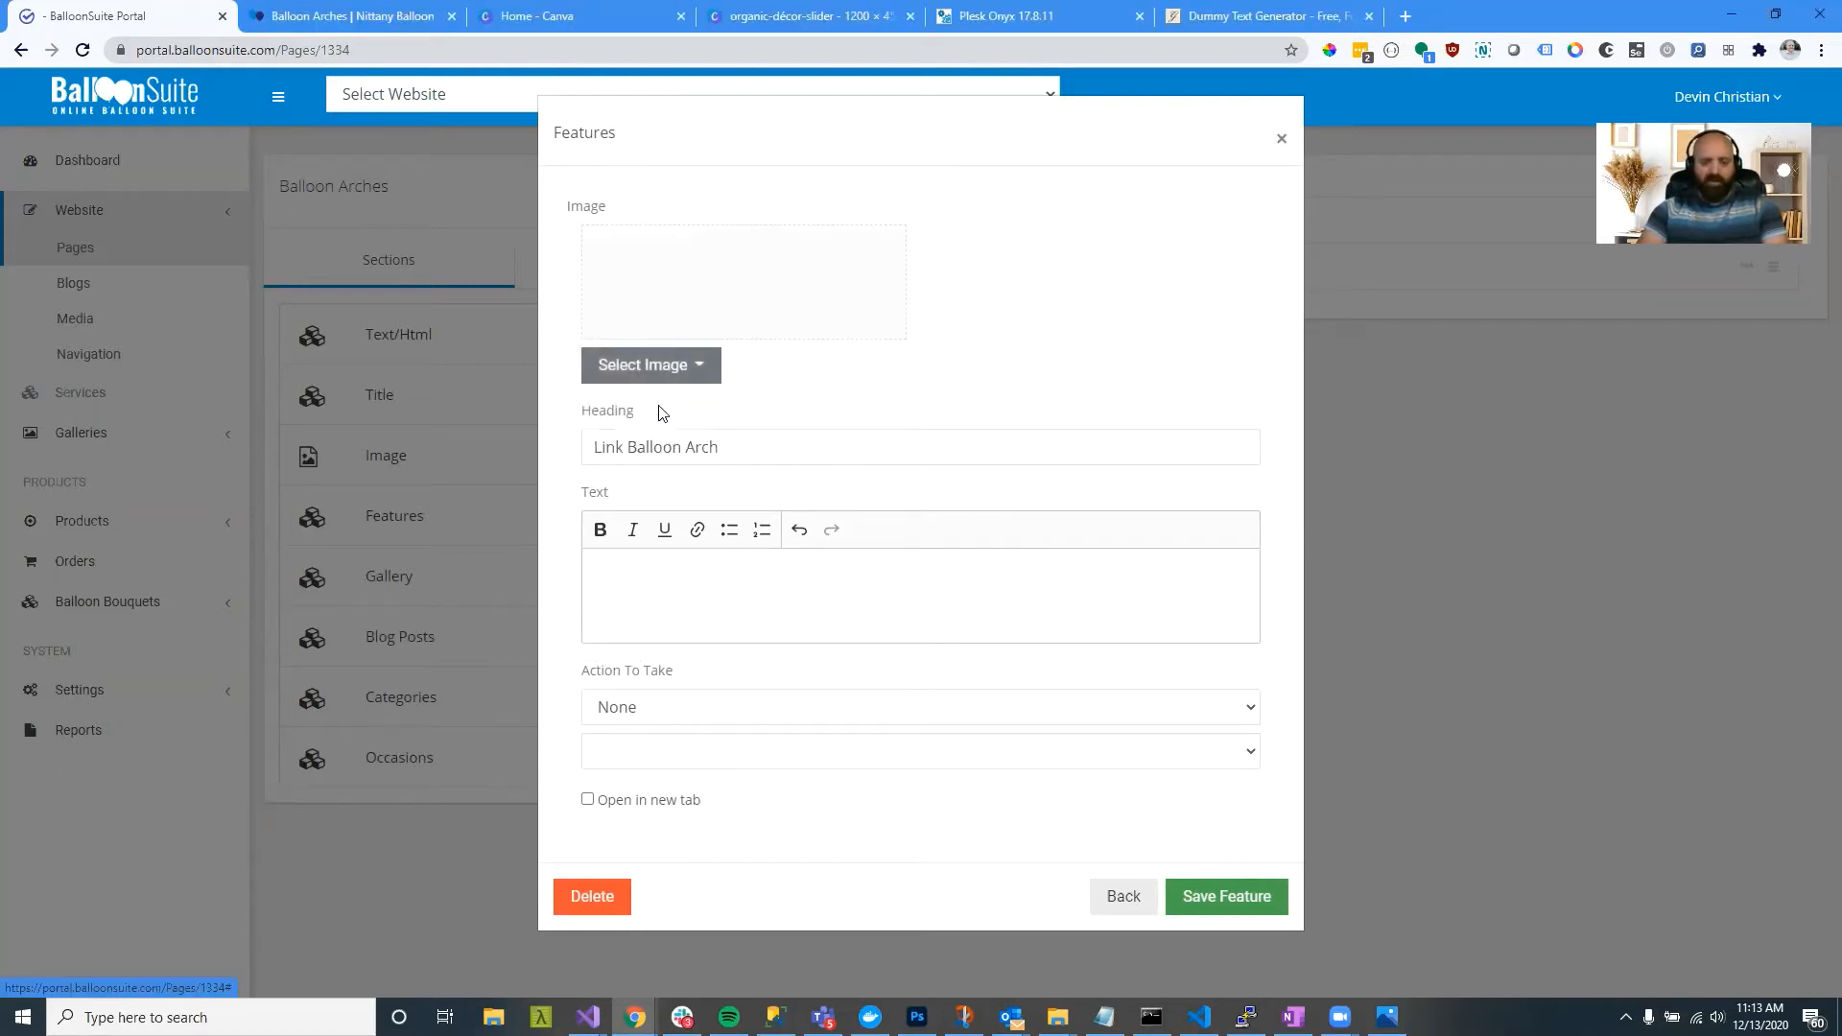
click(661, 415)
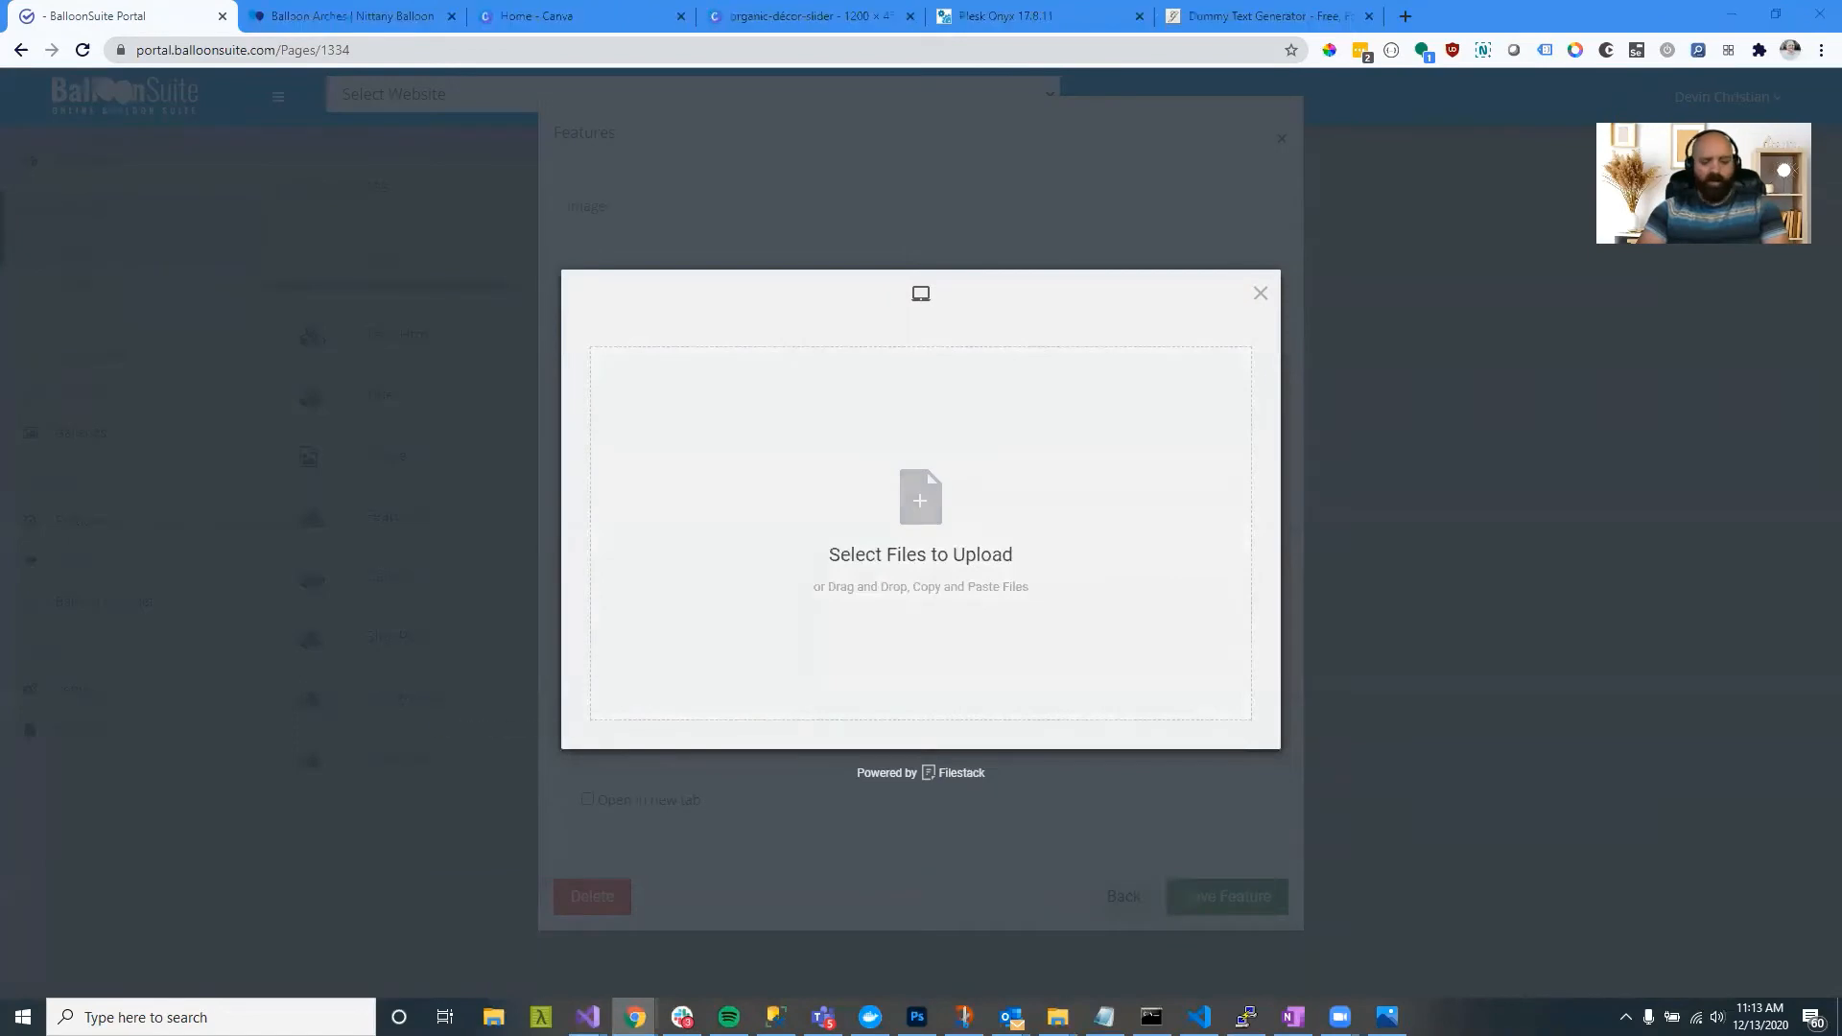
drag(633, 653, 785, 605)
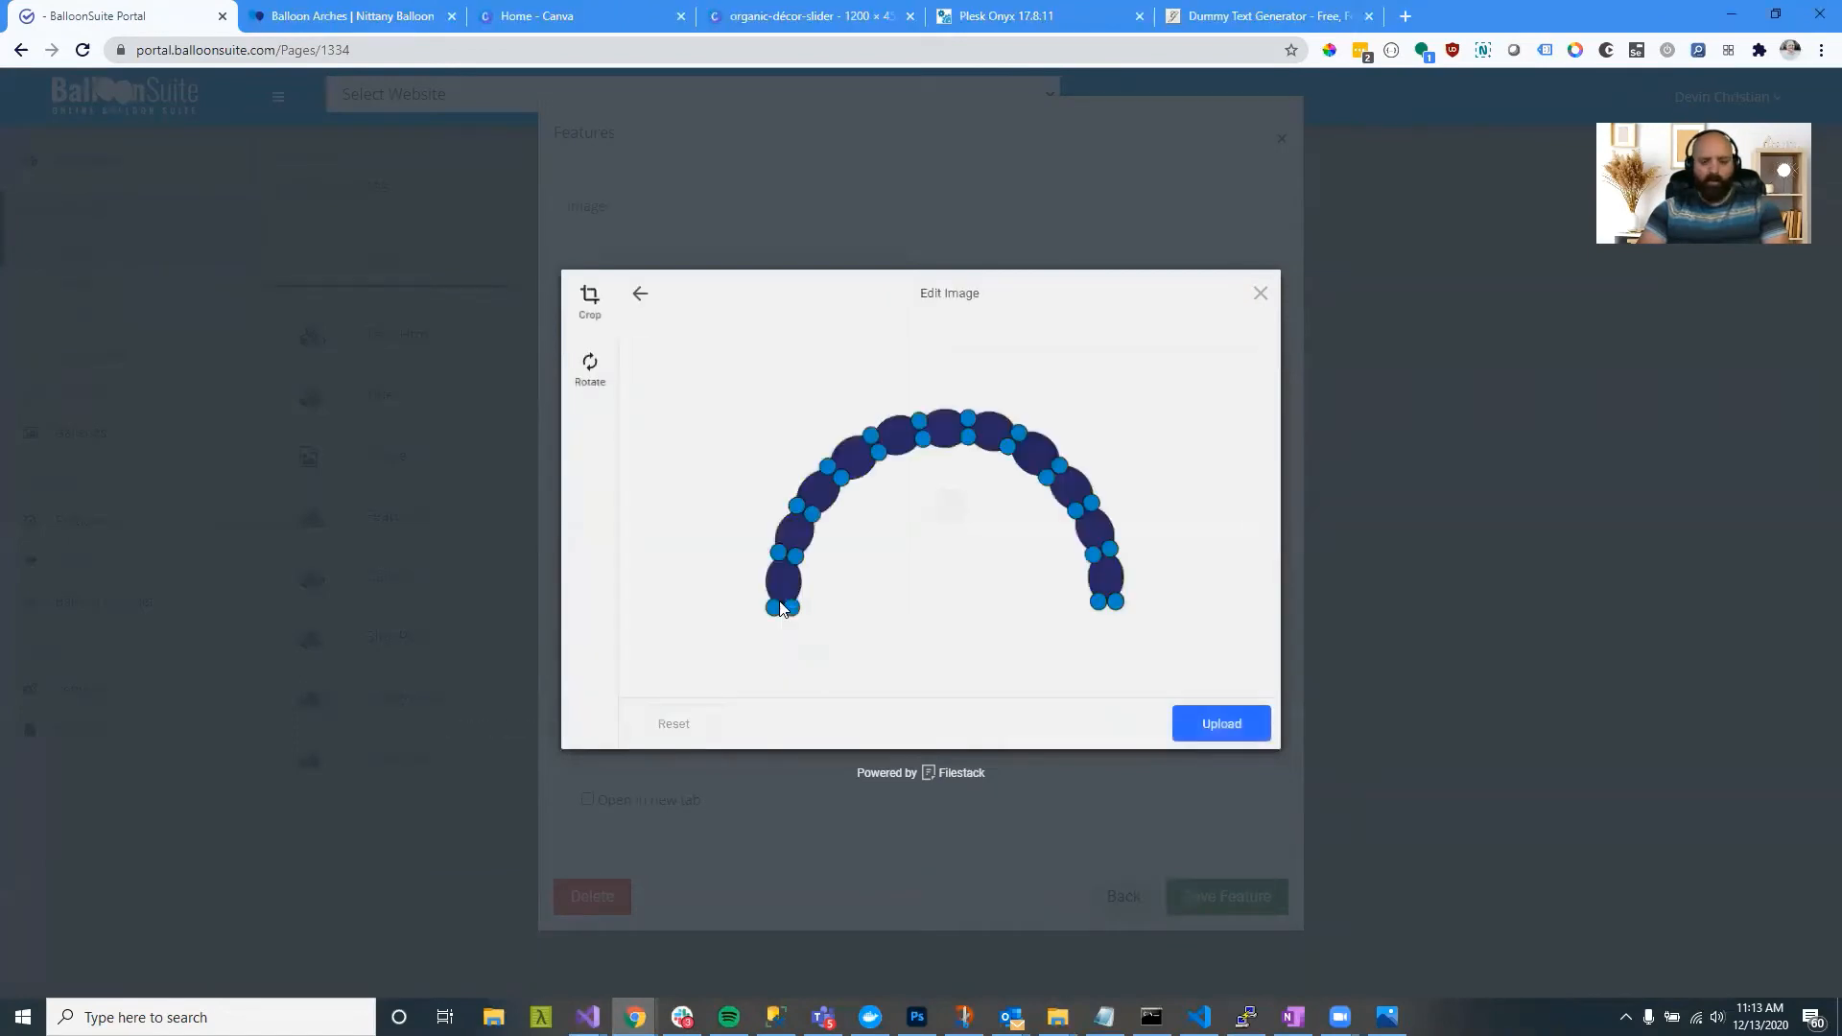
click(1234, 721)
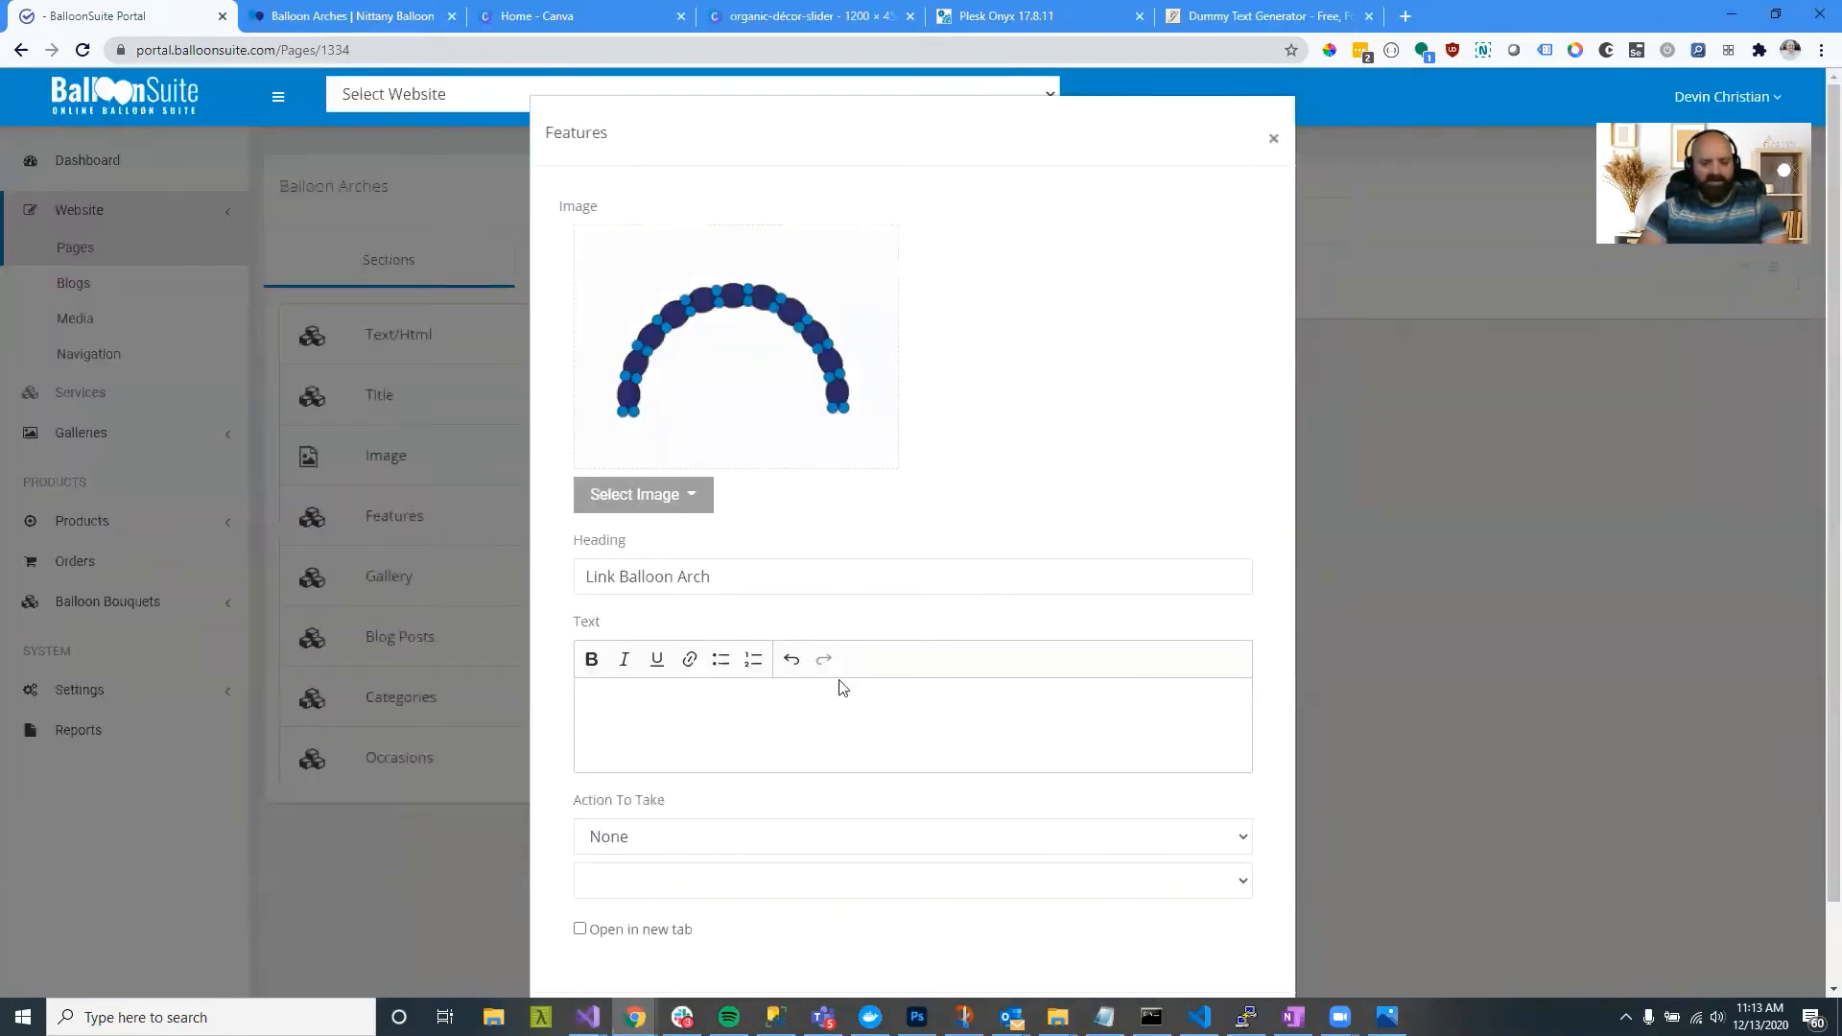
scroll(841, 688, down, 2)
click(1237, 934)
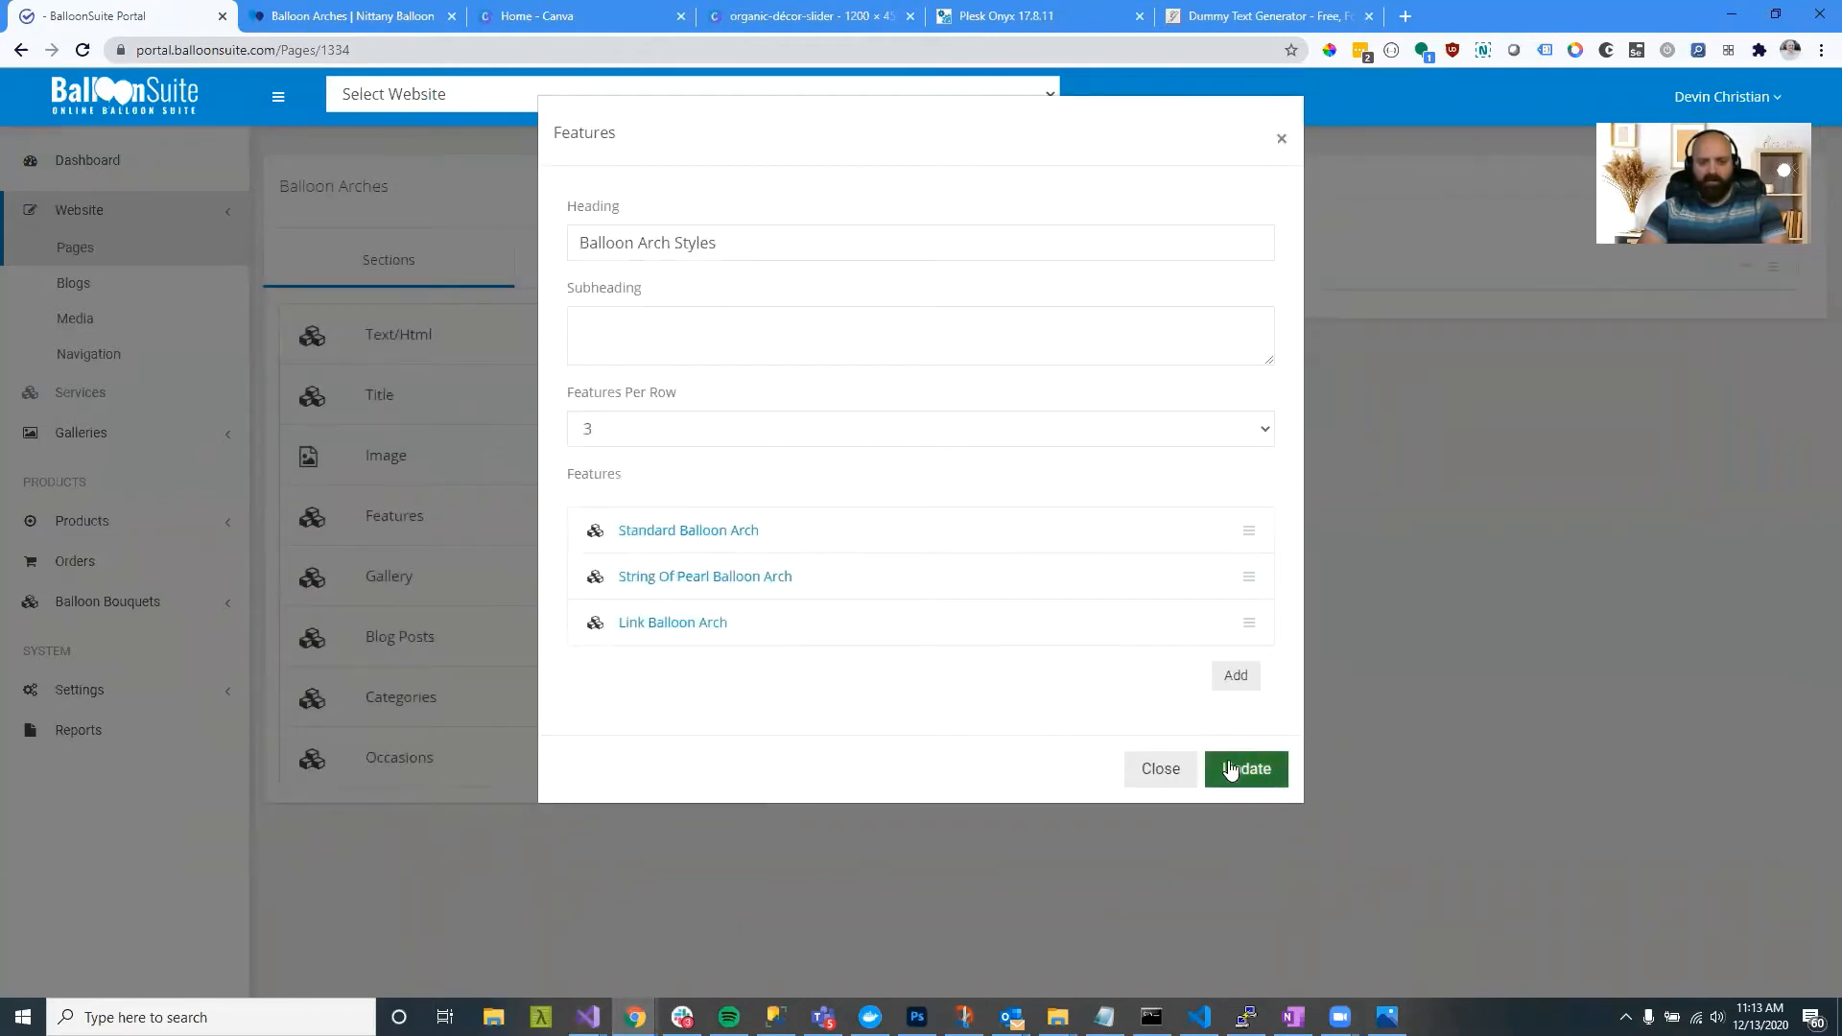
Step: Save the Balloon Arch Styles section and reload the Balloon Arches preview page to see it
click(1231, 770)
click(343, 15)
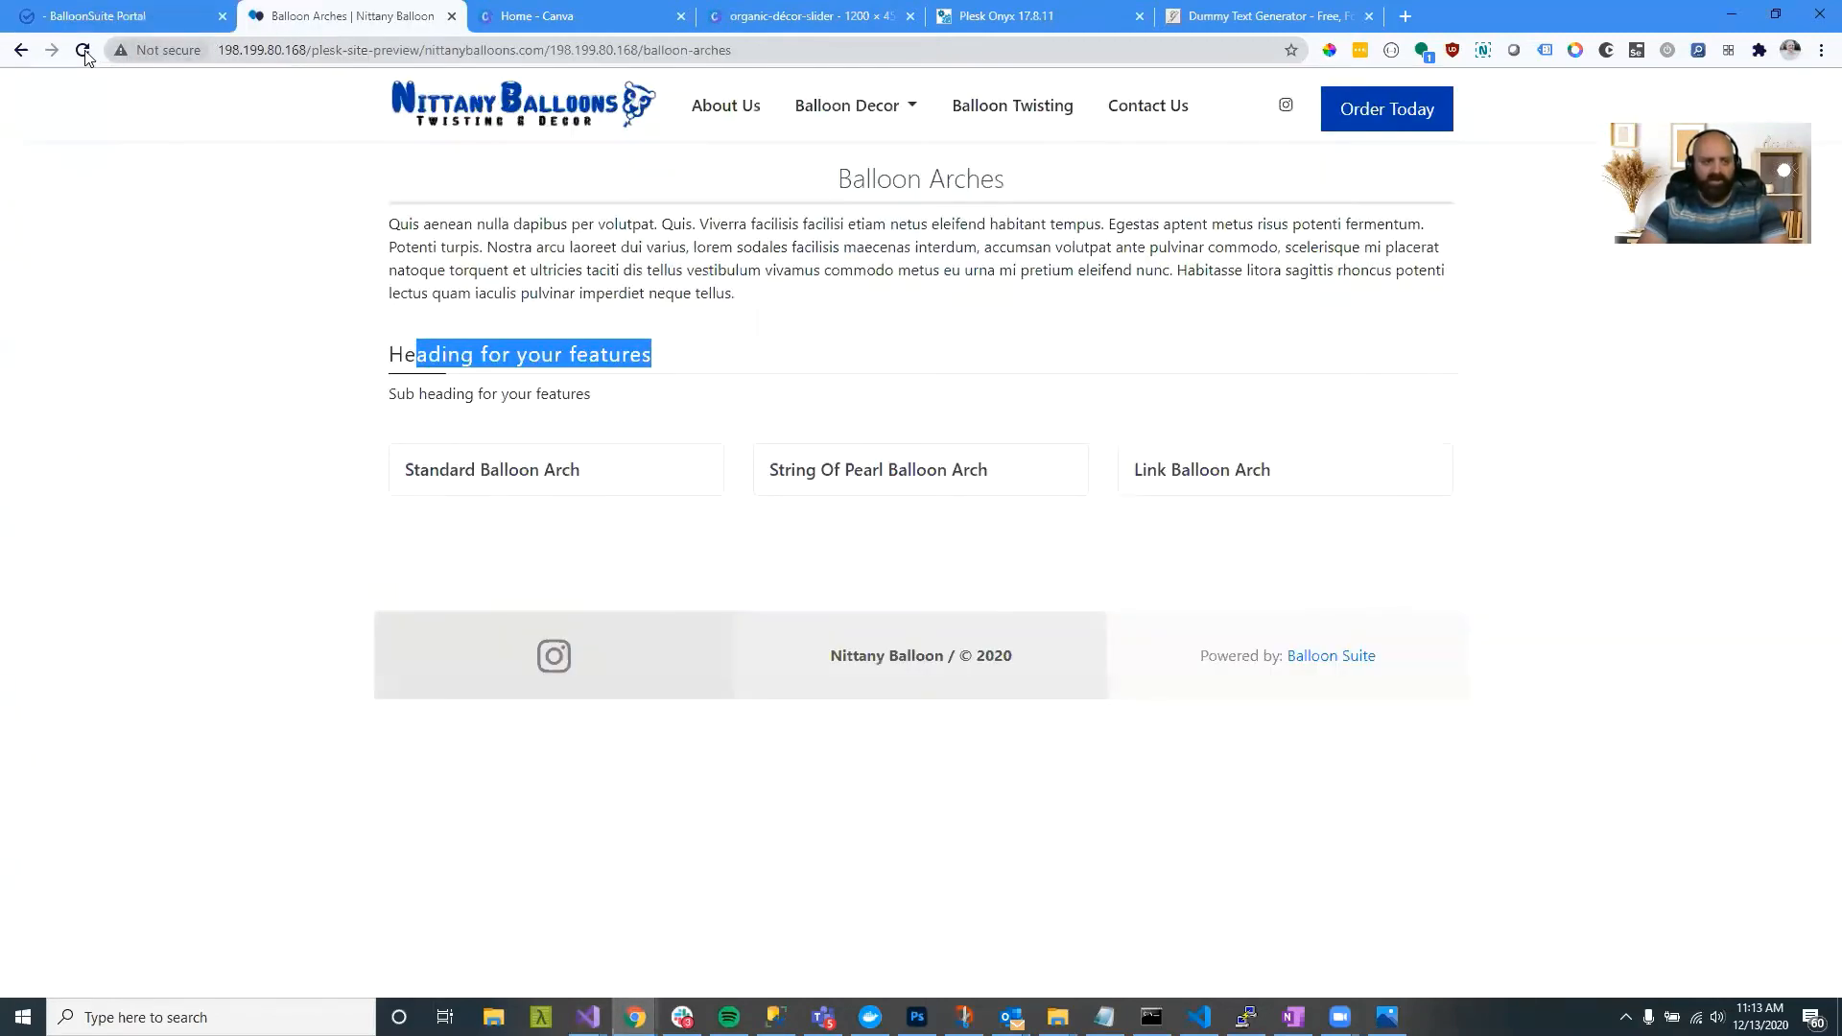
click(84, 52)
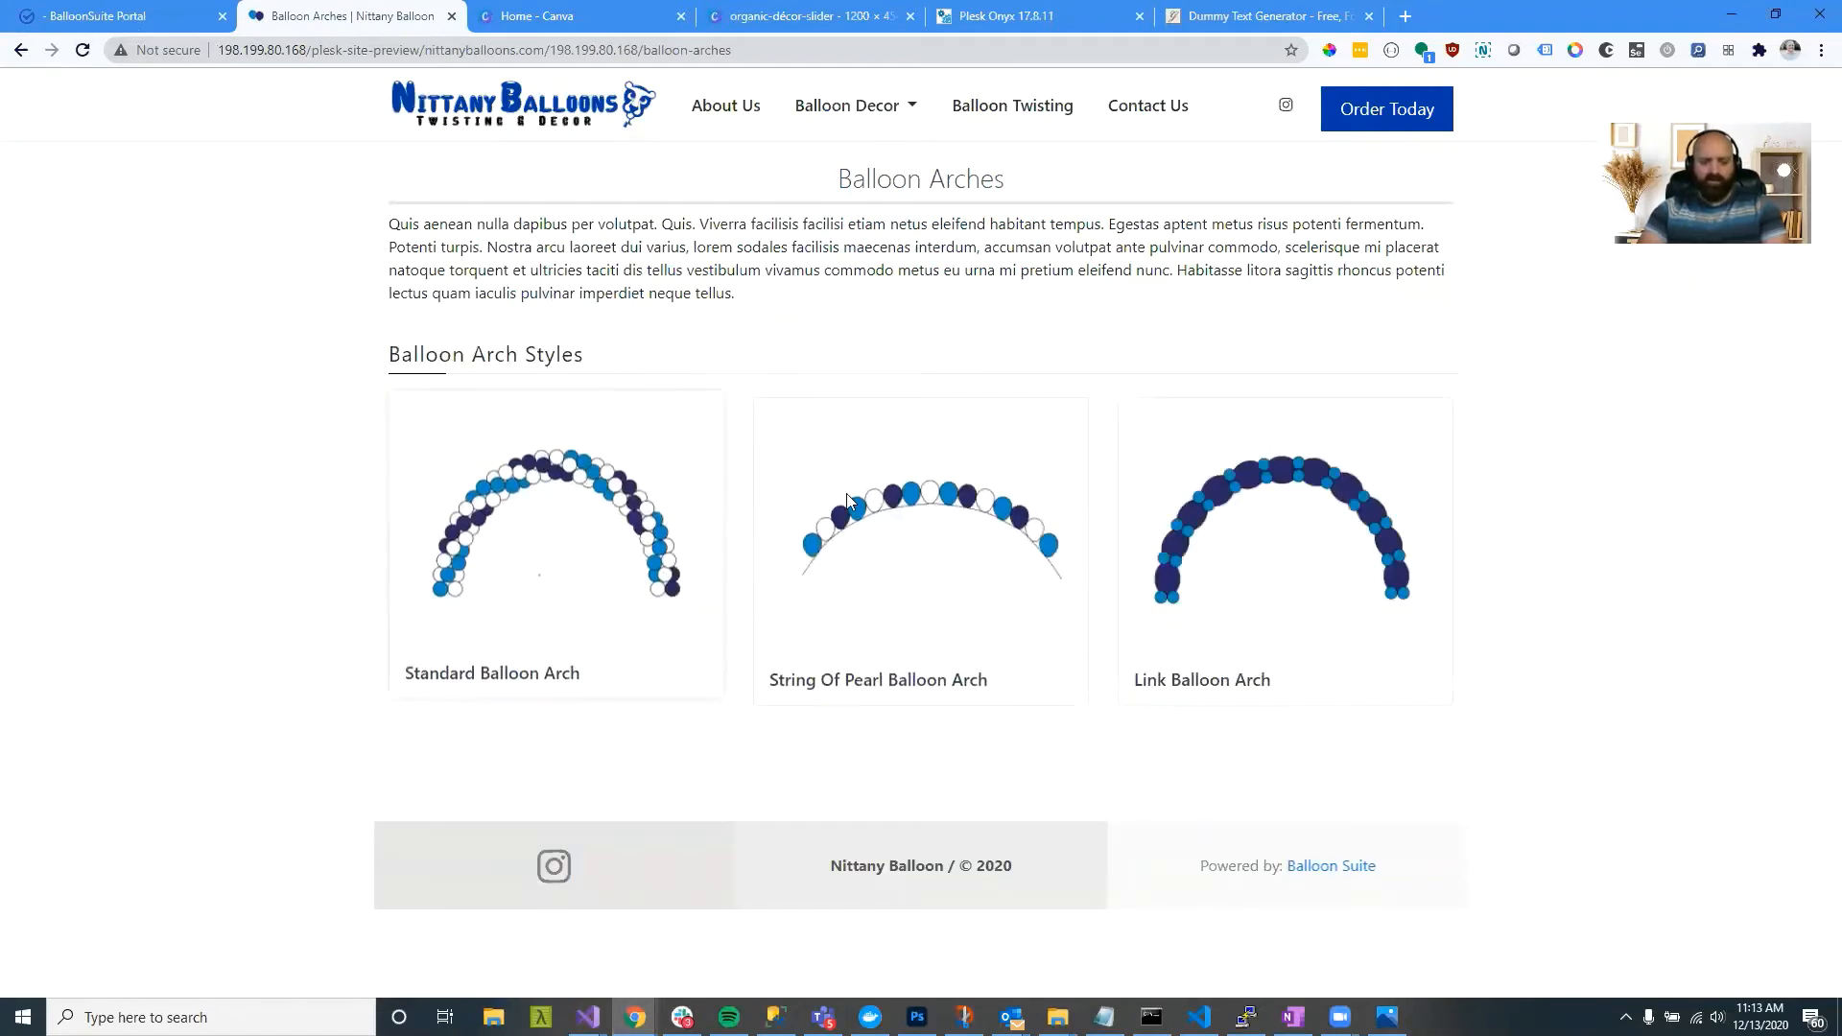
Step: Return to the BalloonSuite Portal, add a Gallery section to the page and rename it Balloon Arch Gallery
click(149, 20)
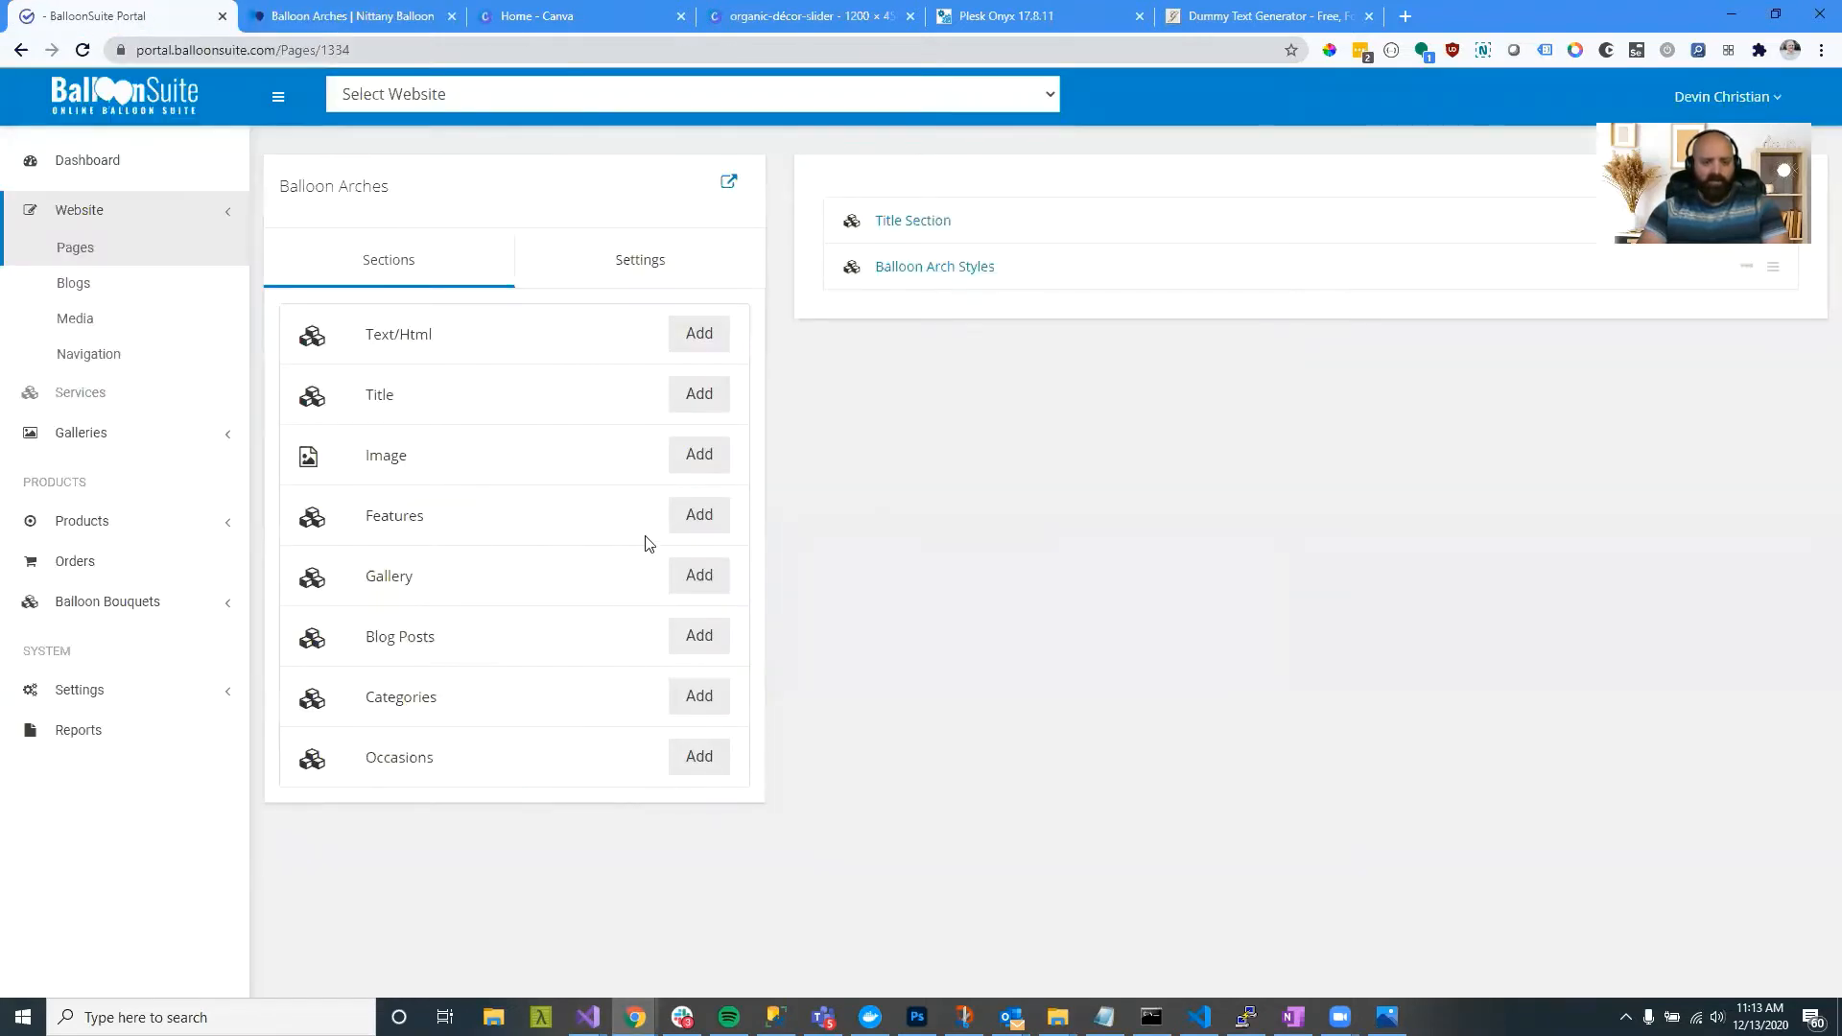
click(697, 579)
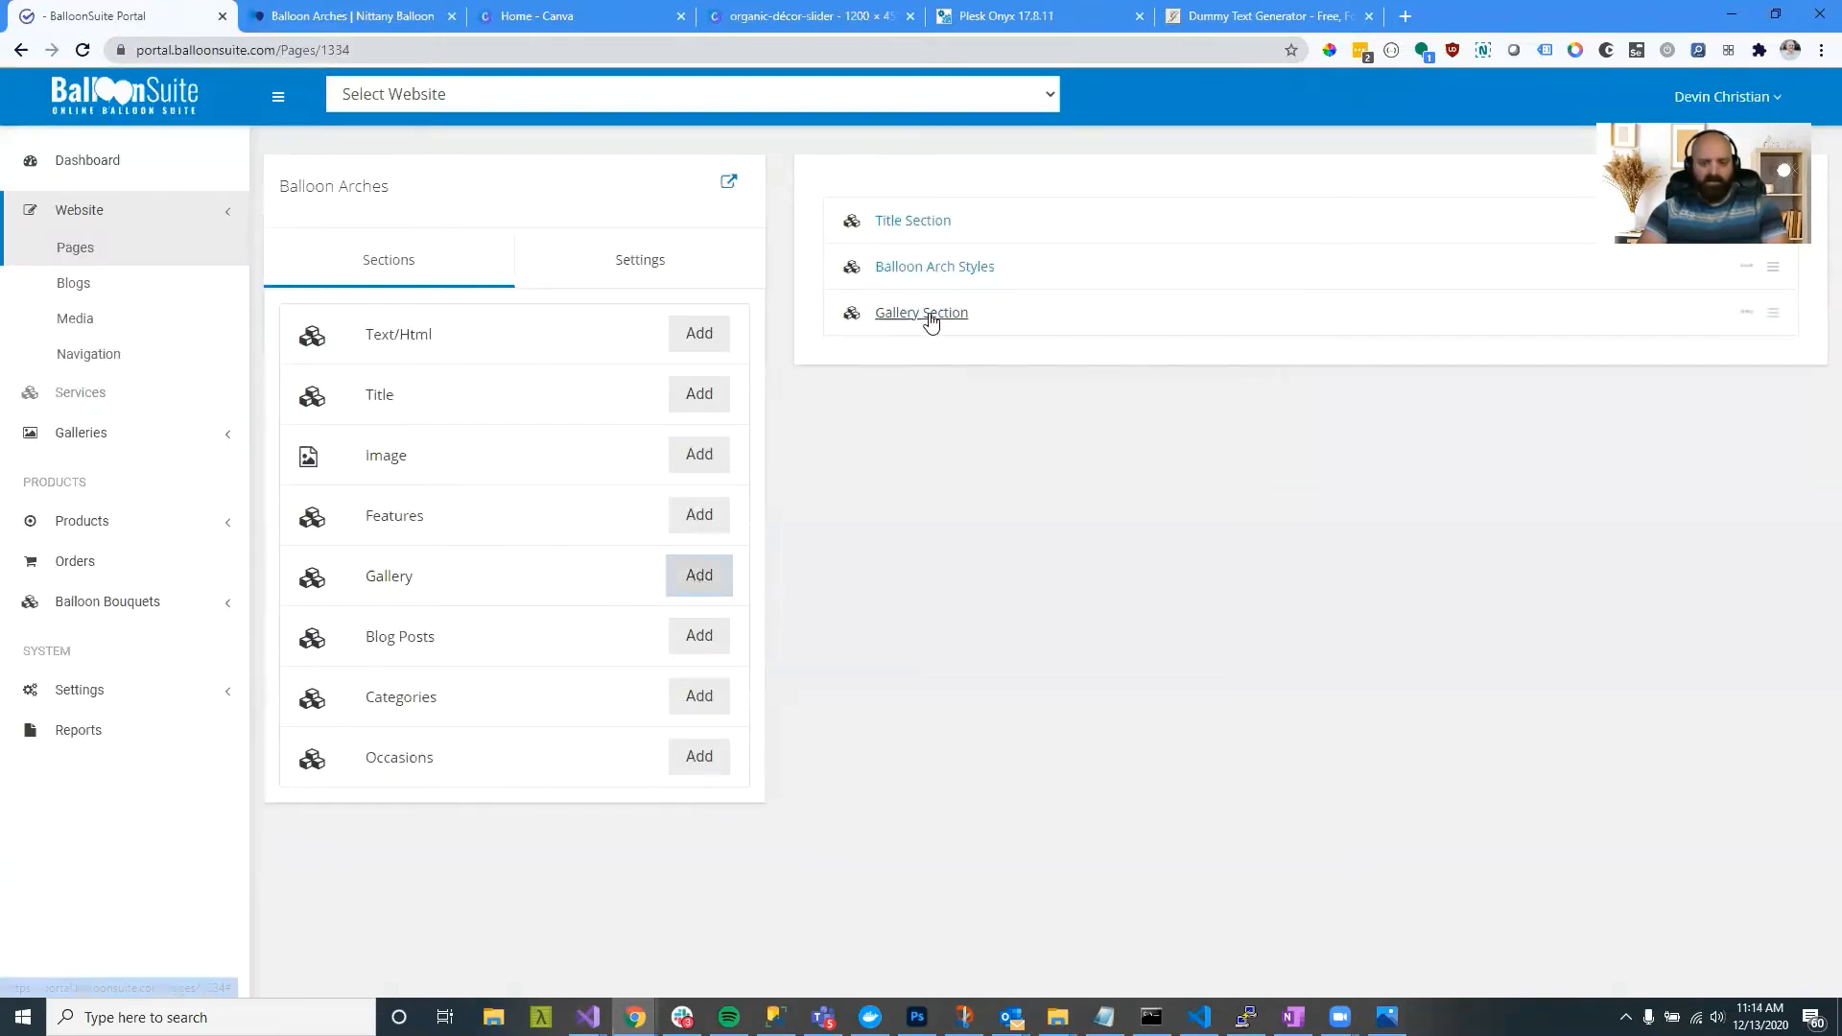
click(1747, 313)
click(1643, 349)
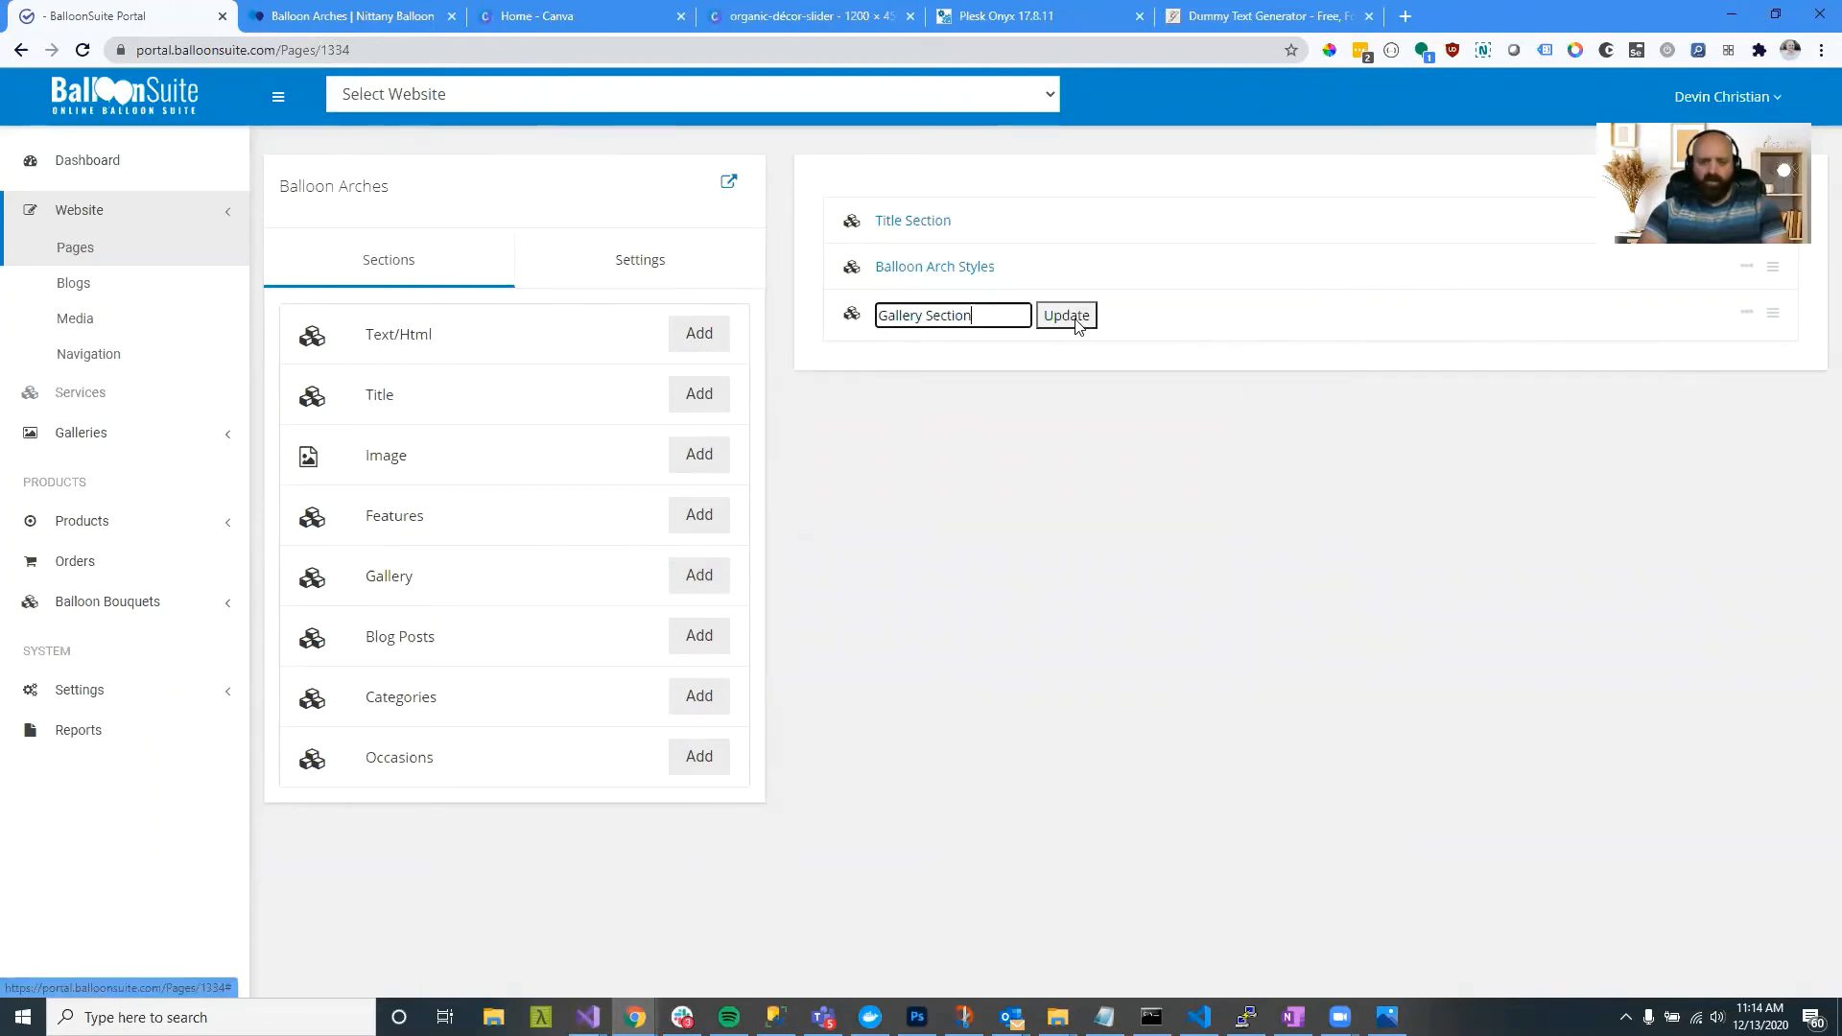
drag(973, 315, 828, 317)
text(Balloon Arch)
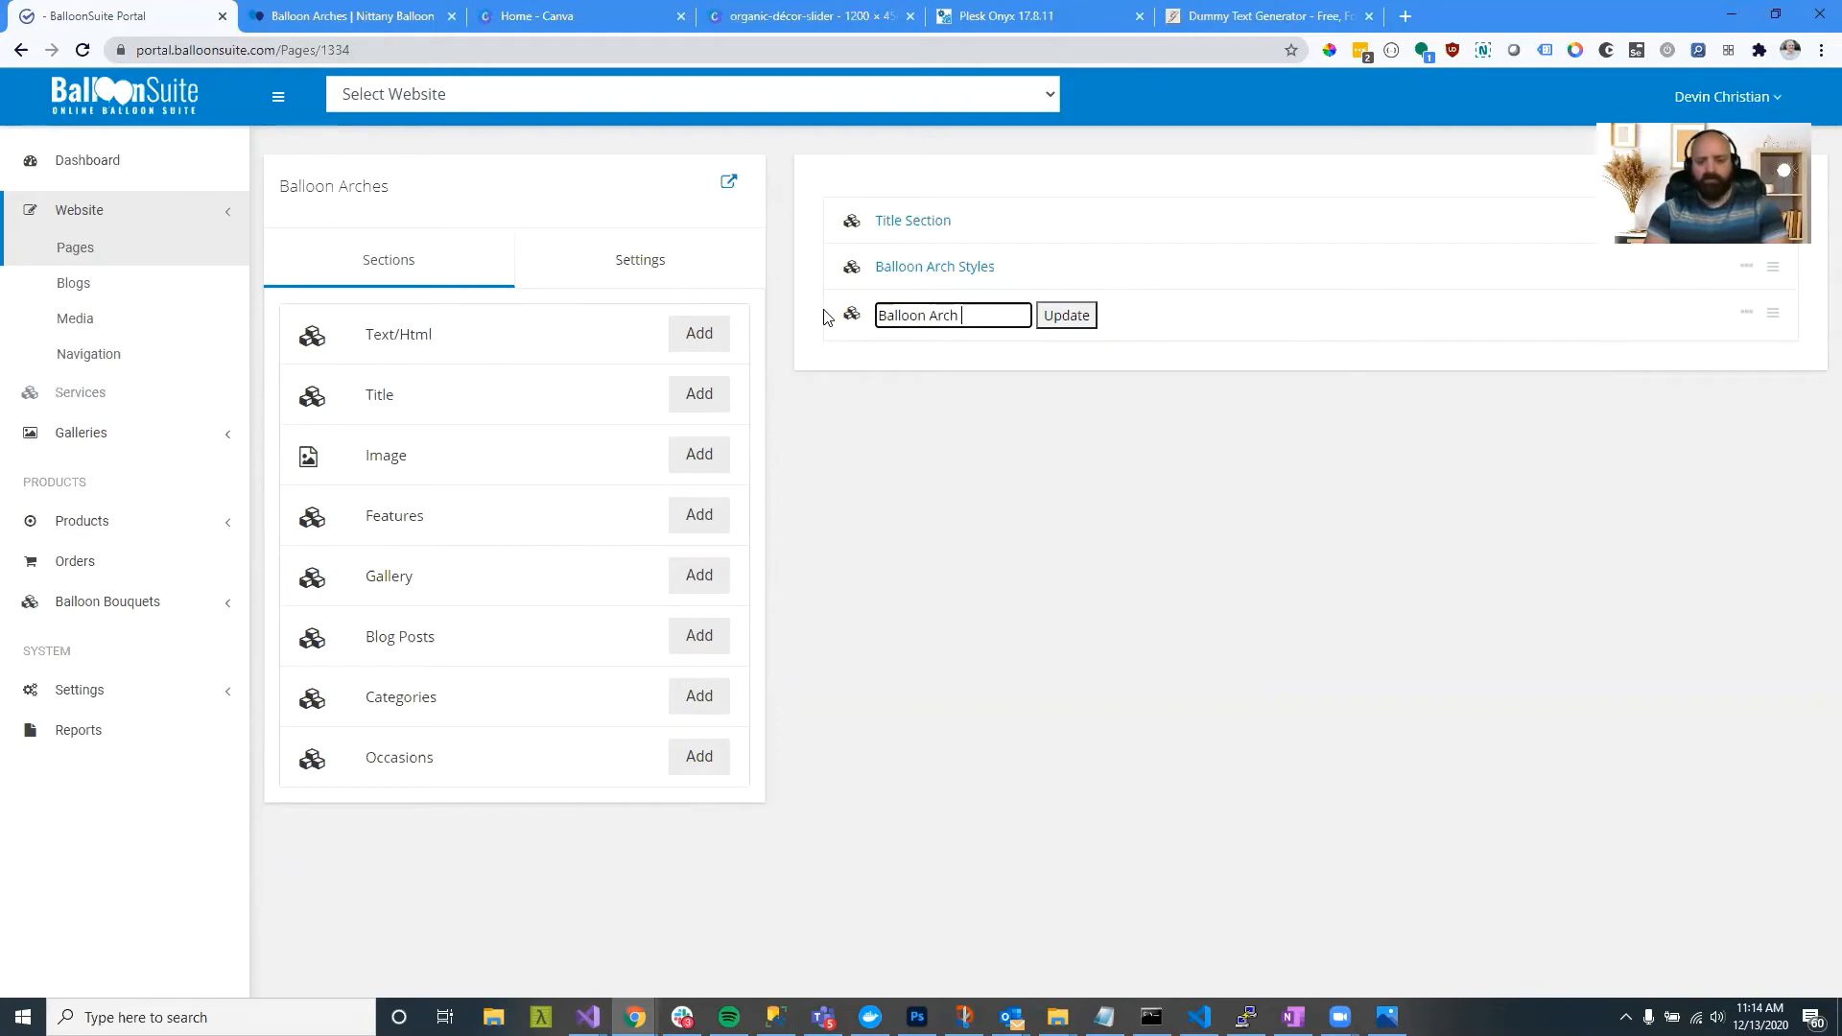
text( Gallery)
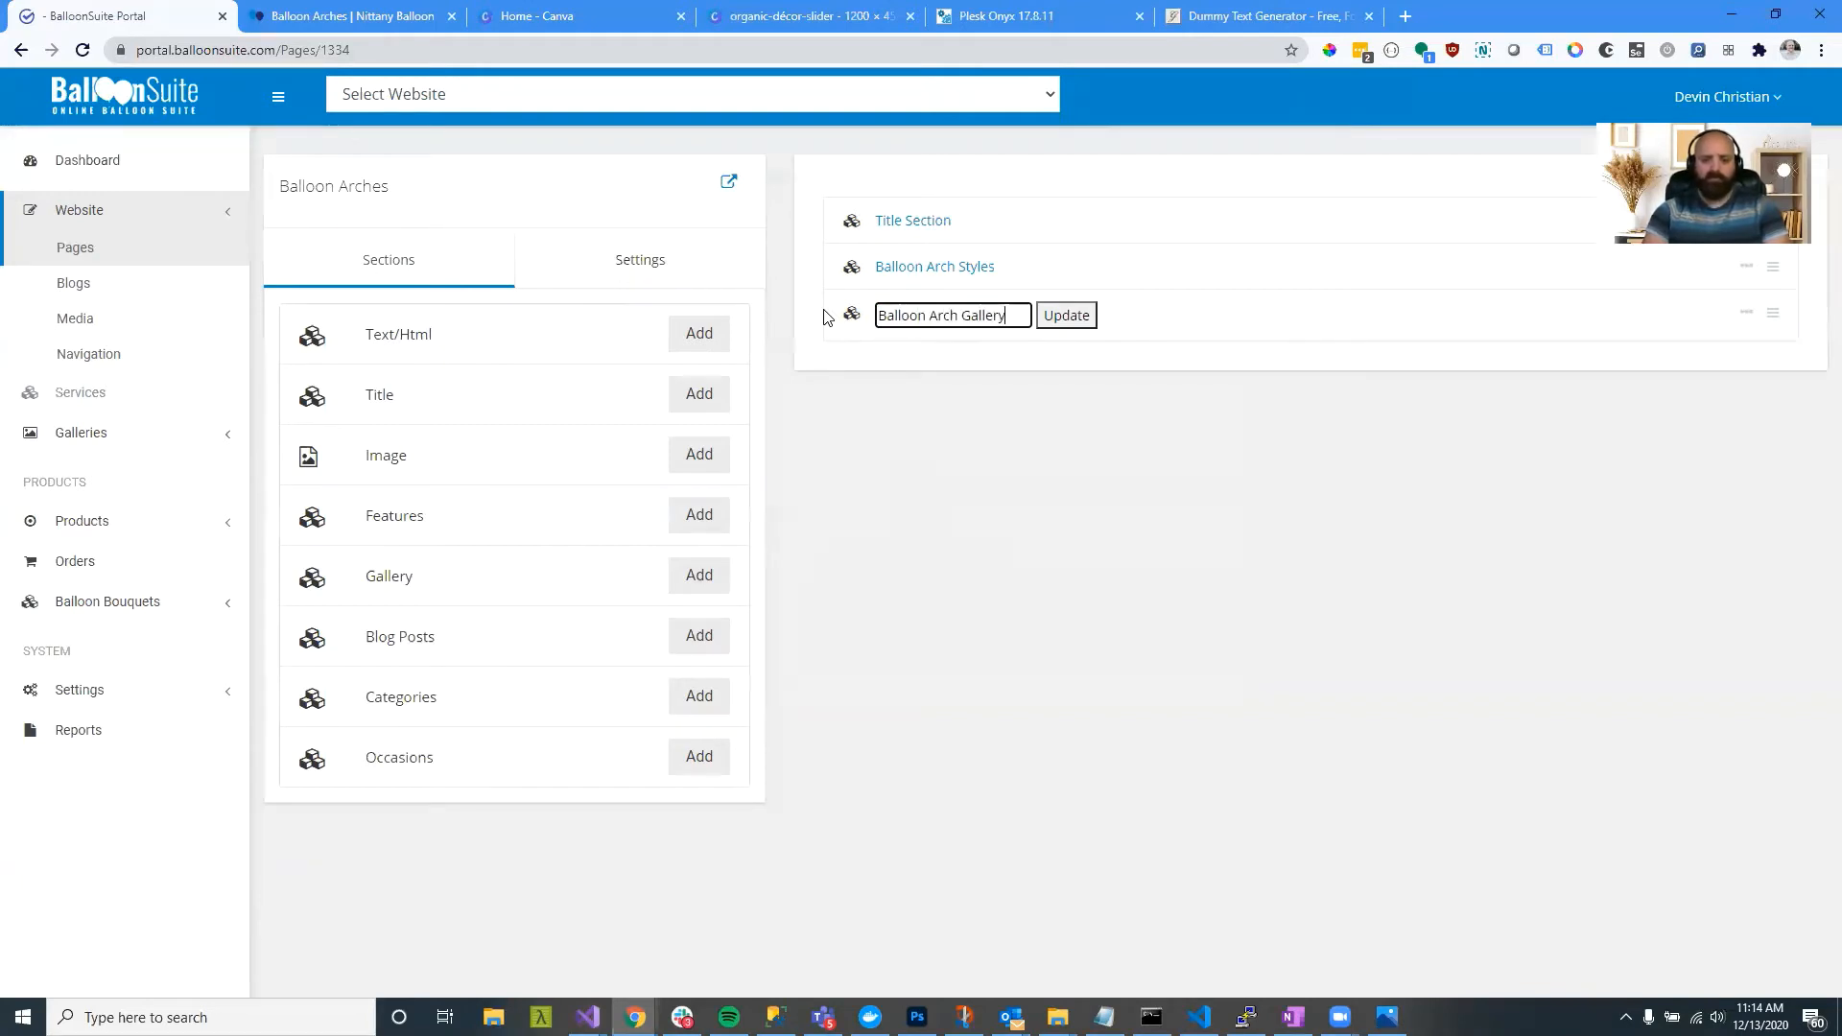
click(1067, 315)
Step: Check which galleries the Balloon Arch Gallery section can use, and close its settings
click(971, 313)
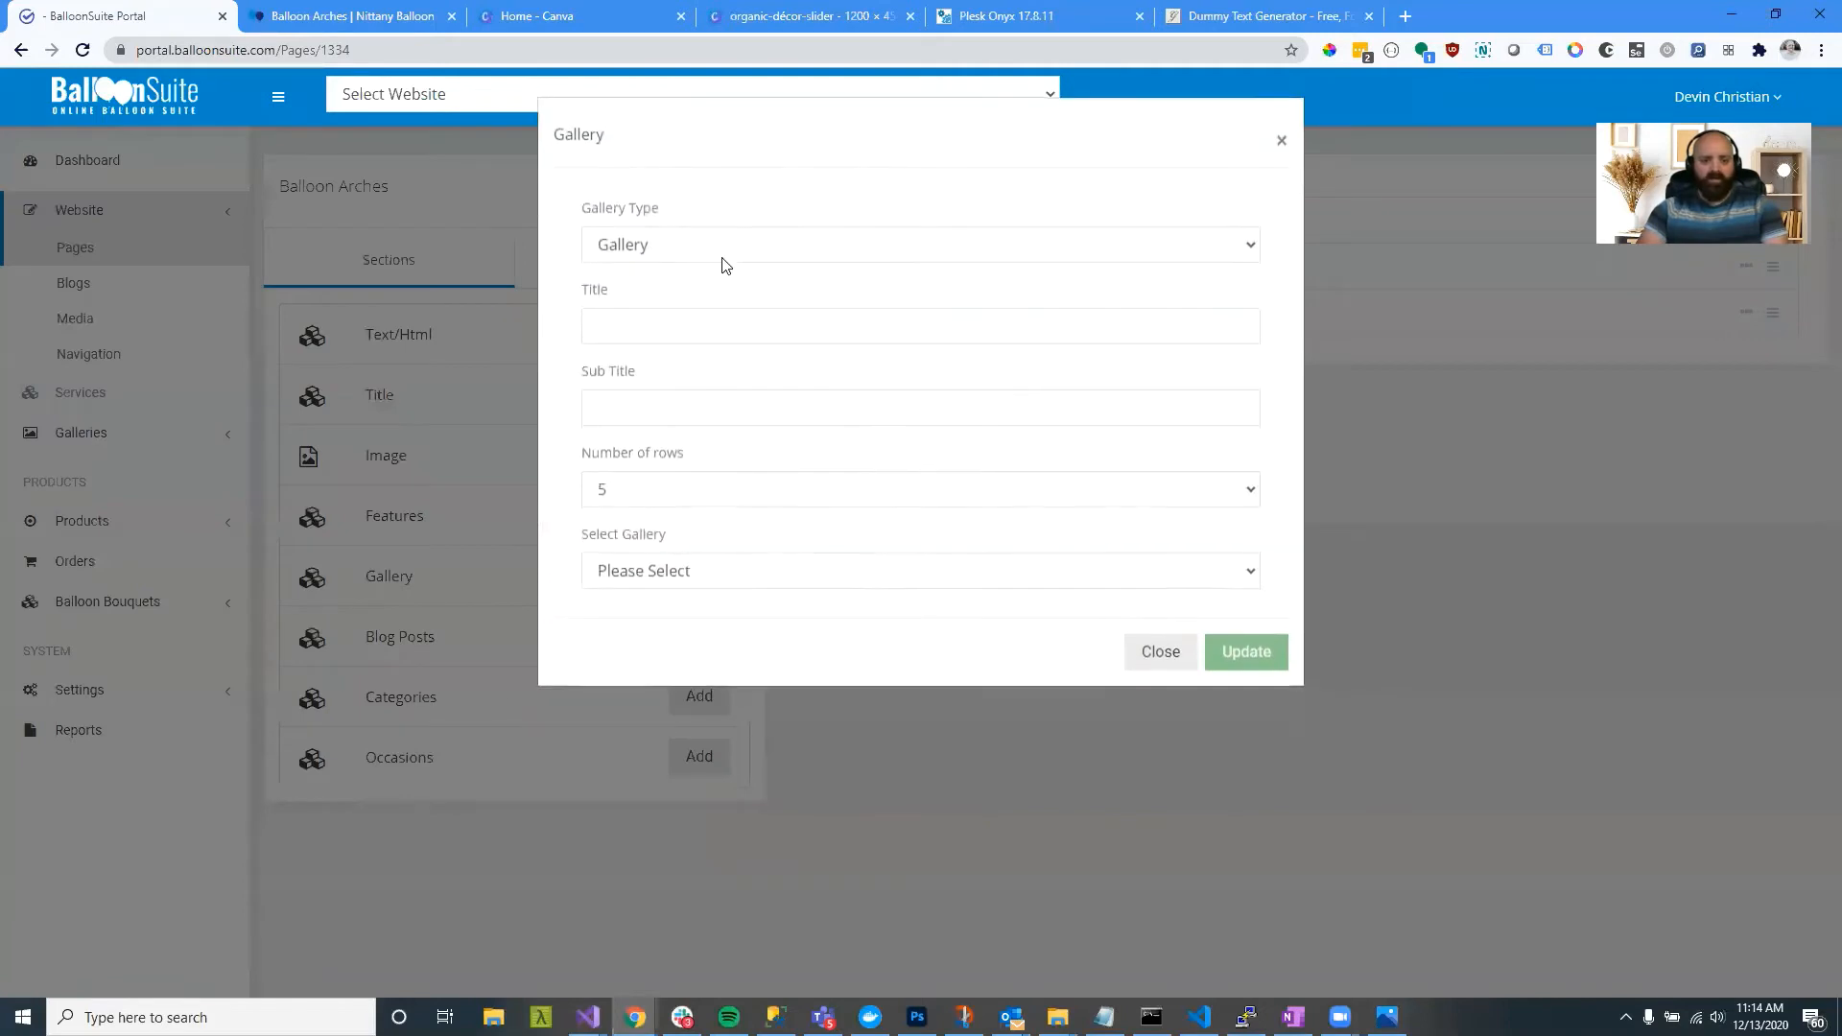
click(760, 574)
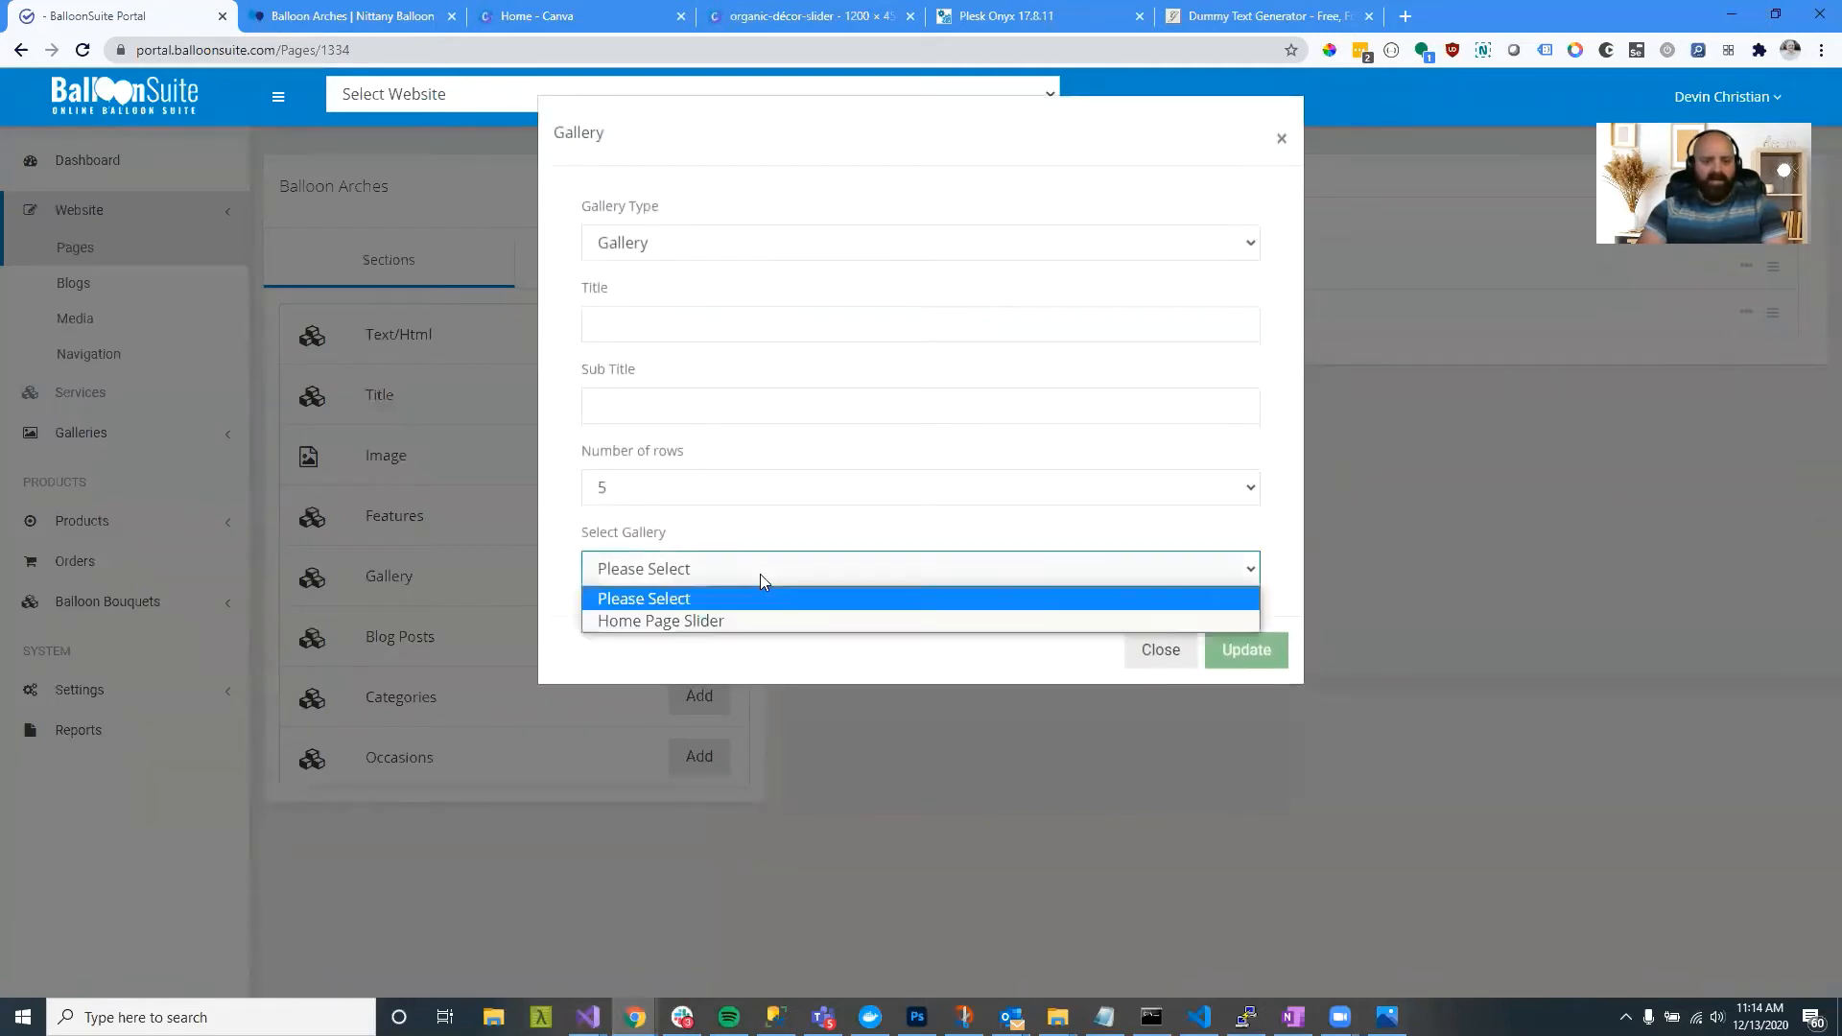
click(760, 574)
click(1139, 653)
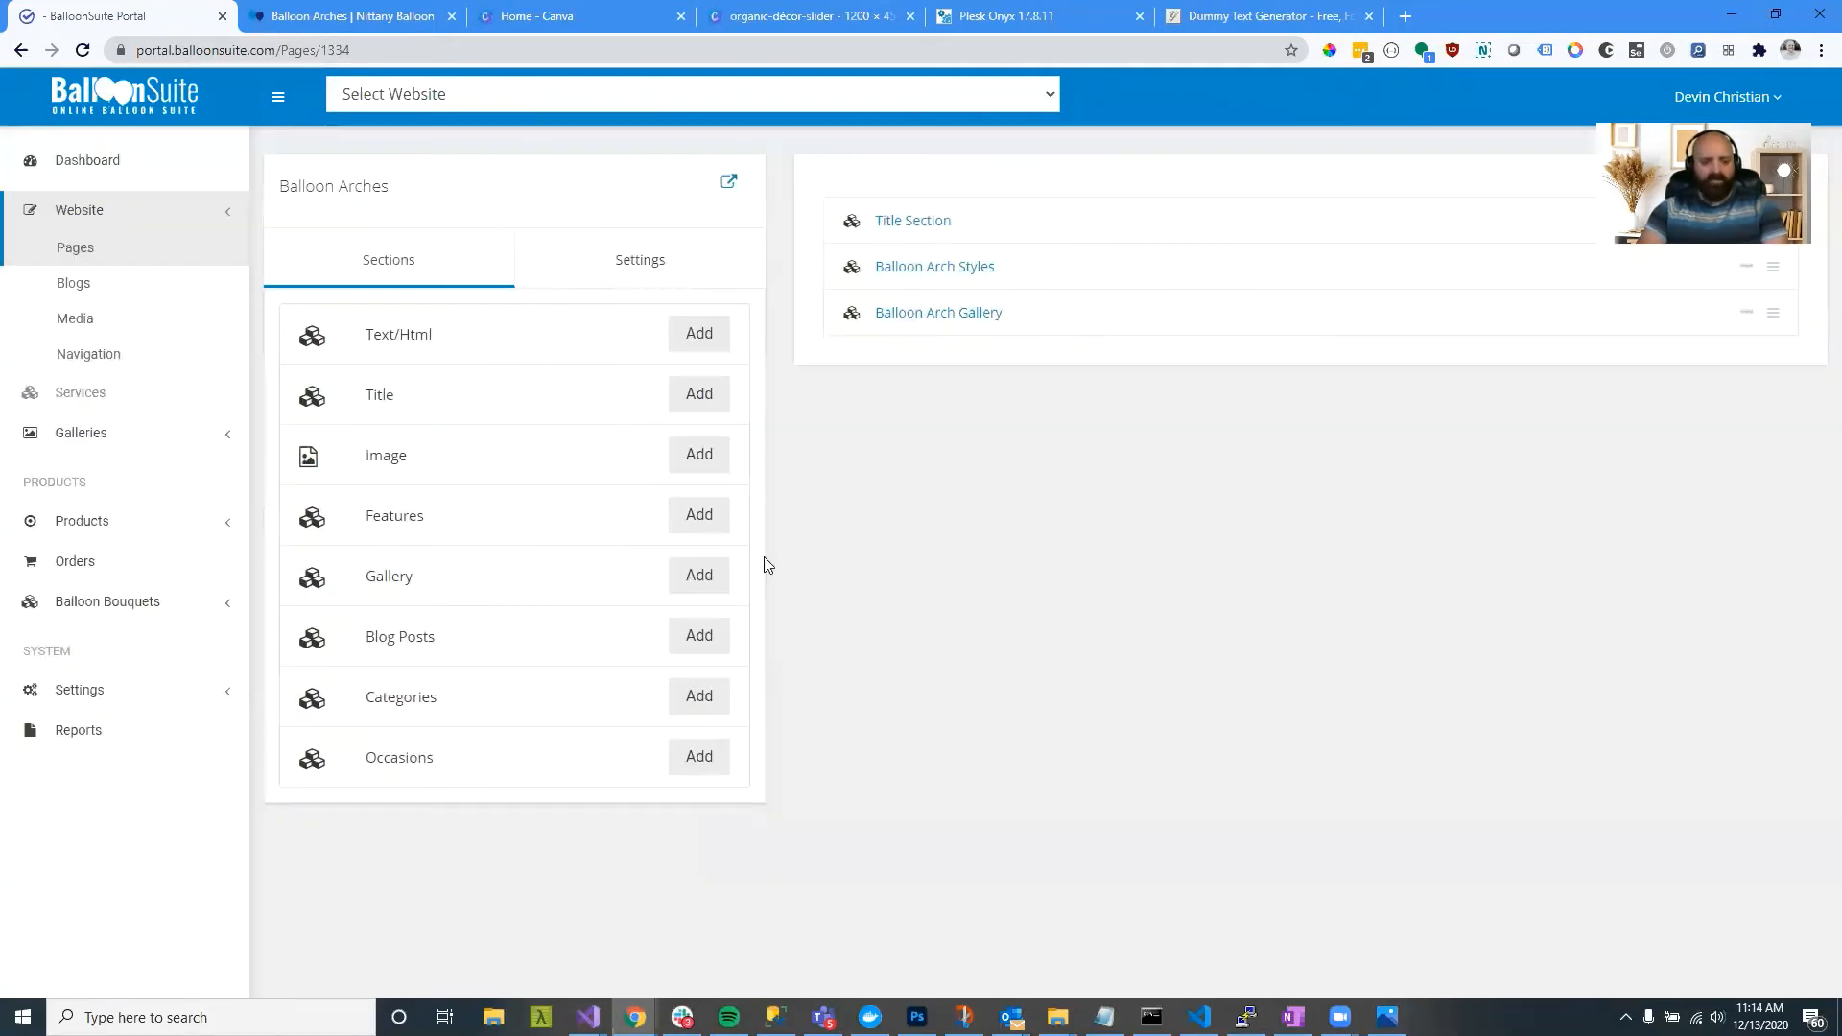
Step: Review the list of existing galleries and refresh it
click(119, 440)
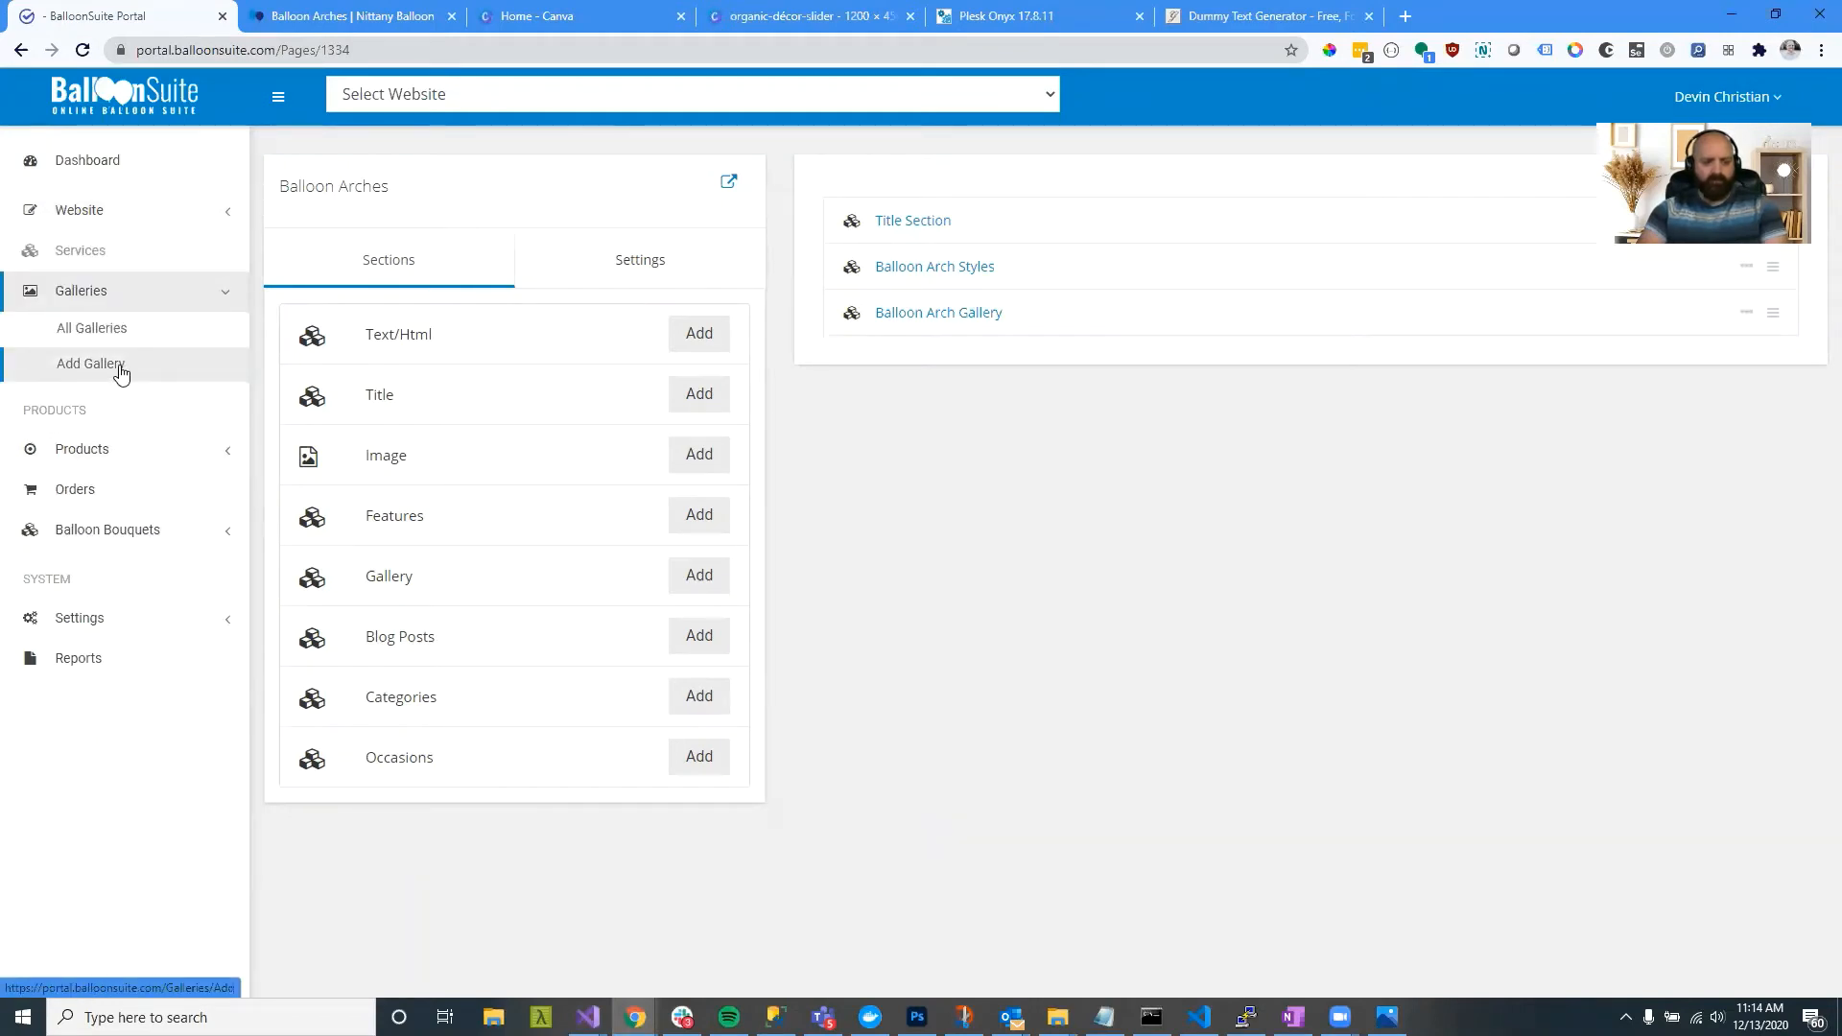
click(120, 370)
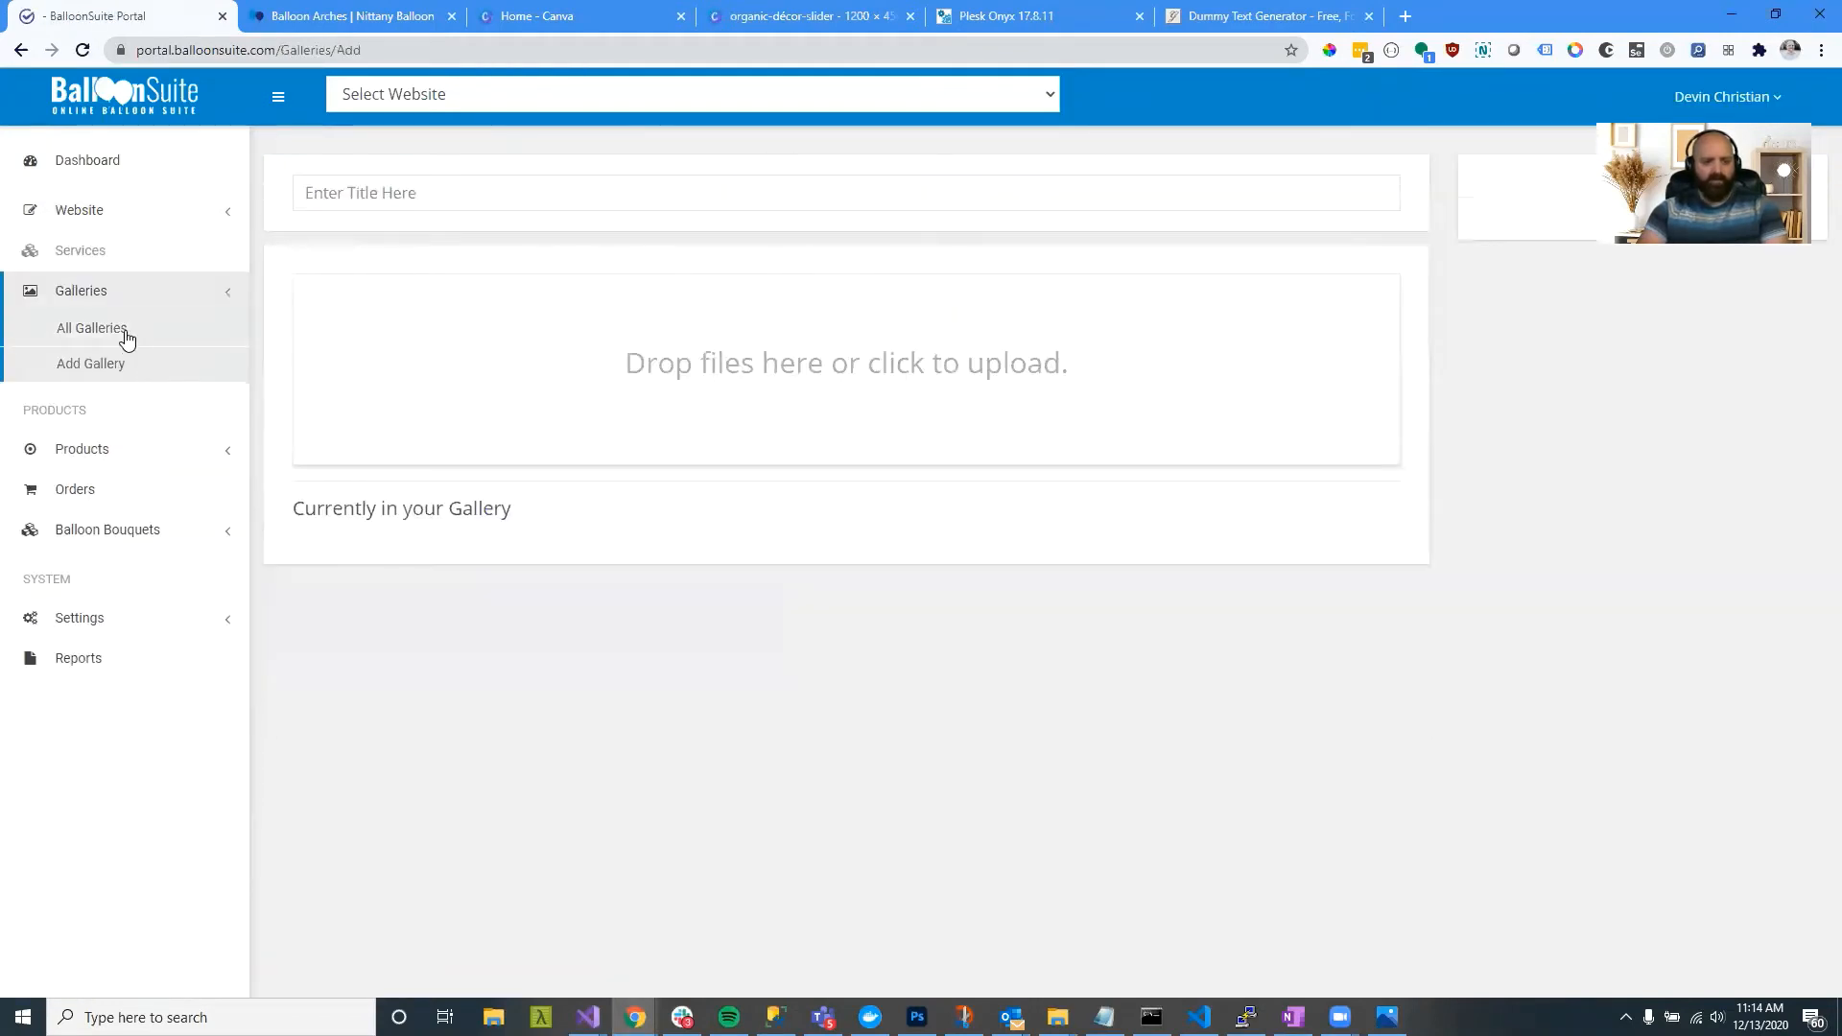
click(123, 332)
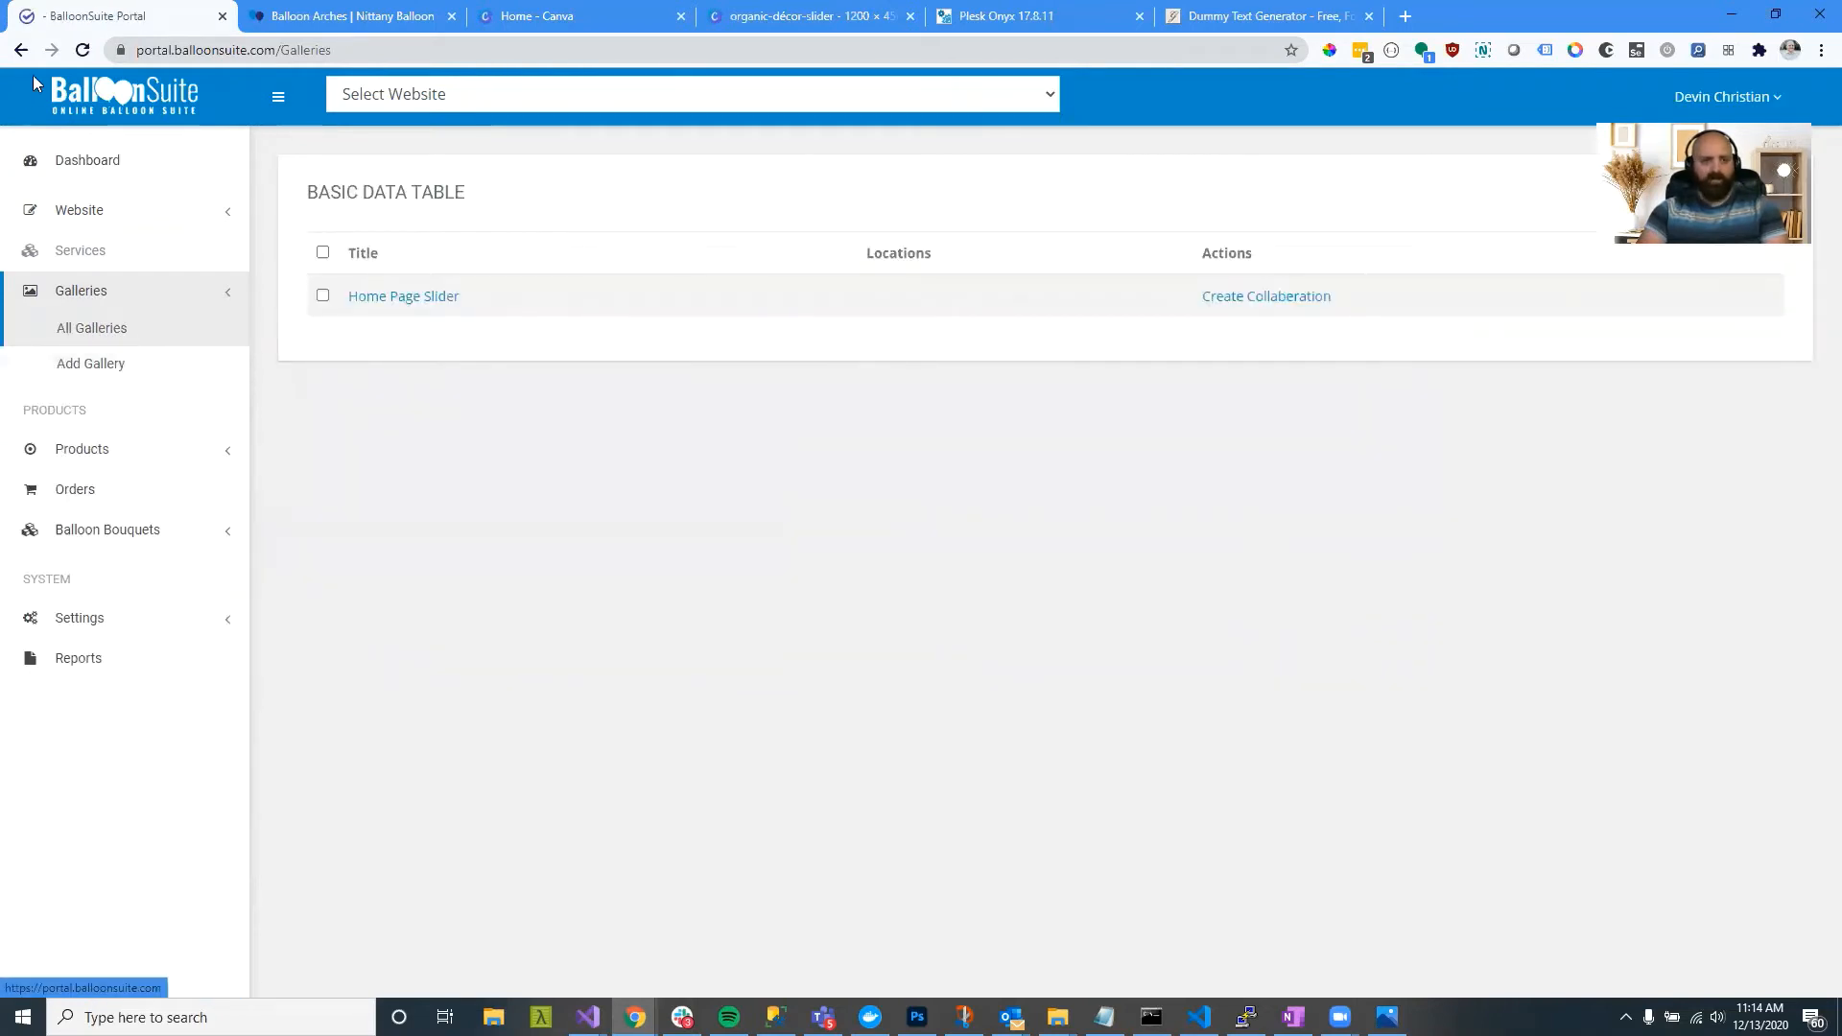
click(83, 51)
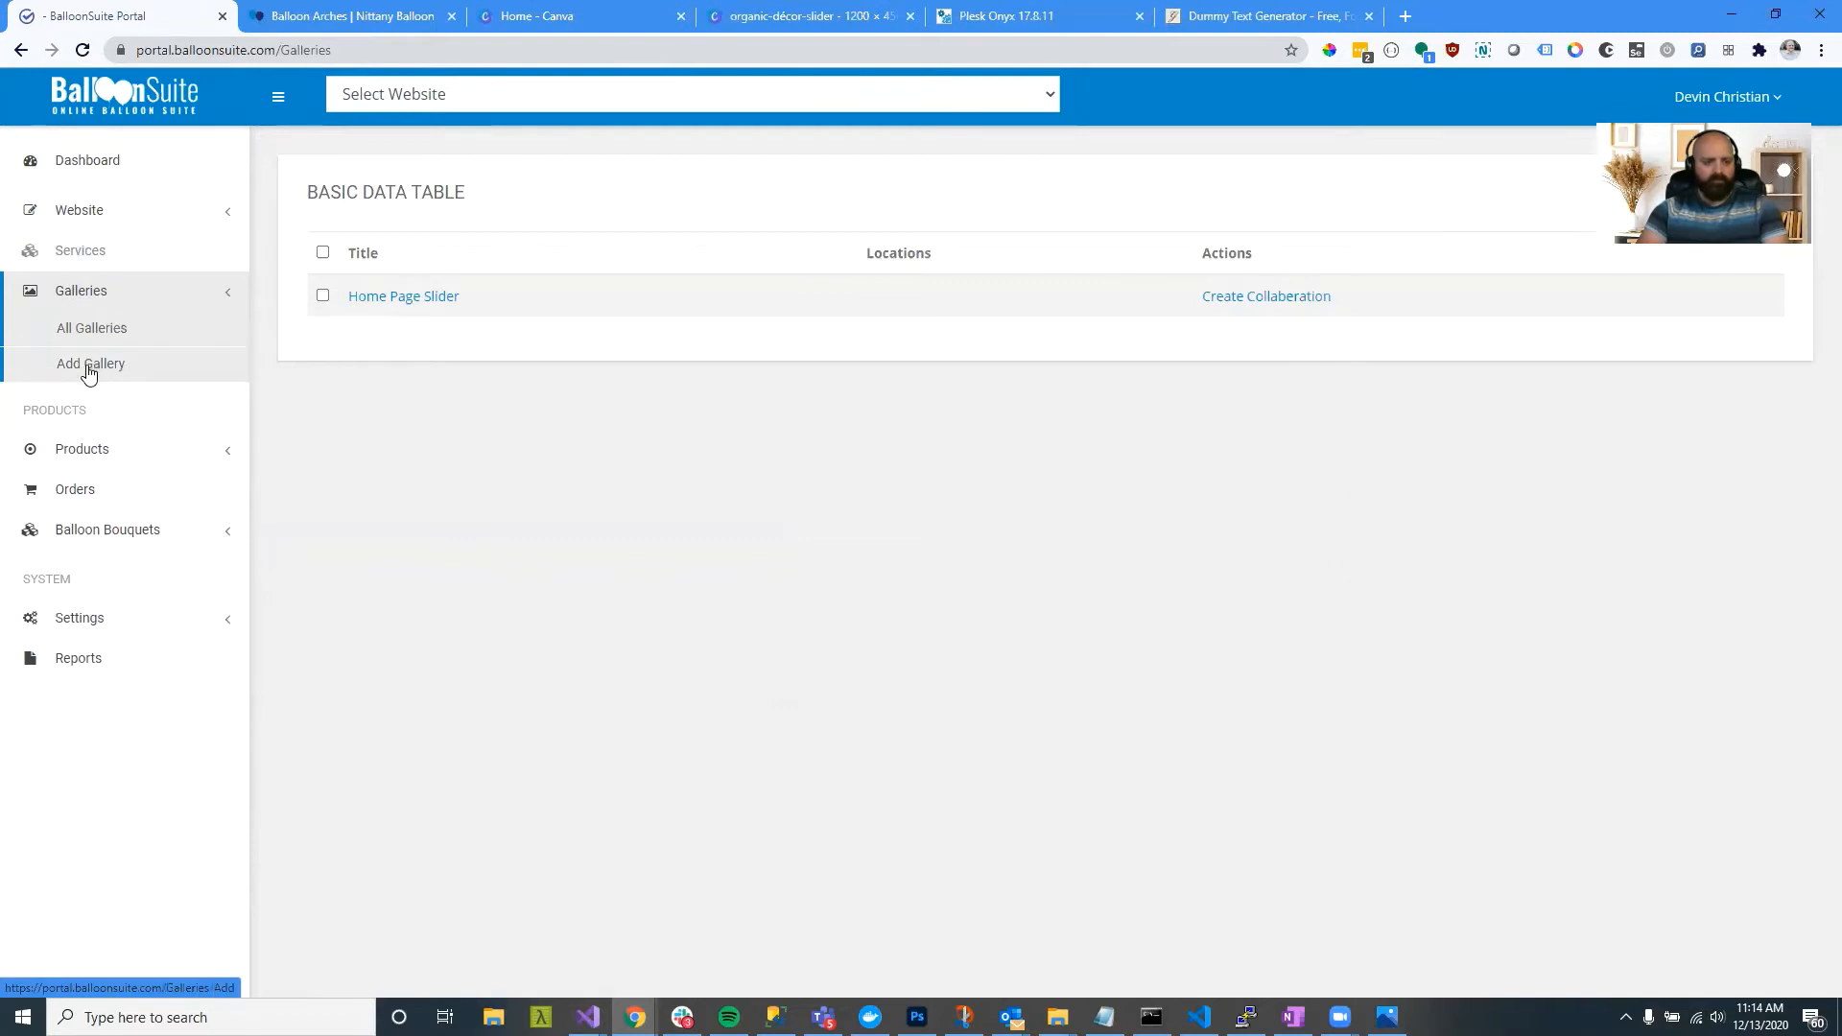
Step: Create a gallery titled Balloon Arch Gallery and save it with the balloon arch photos
click(88, 373)
click(470, 187)
text(Ba)
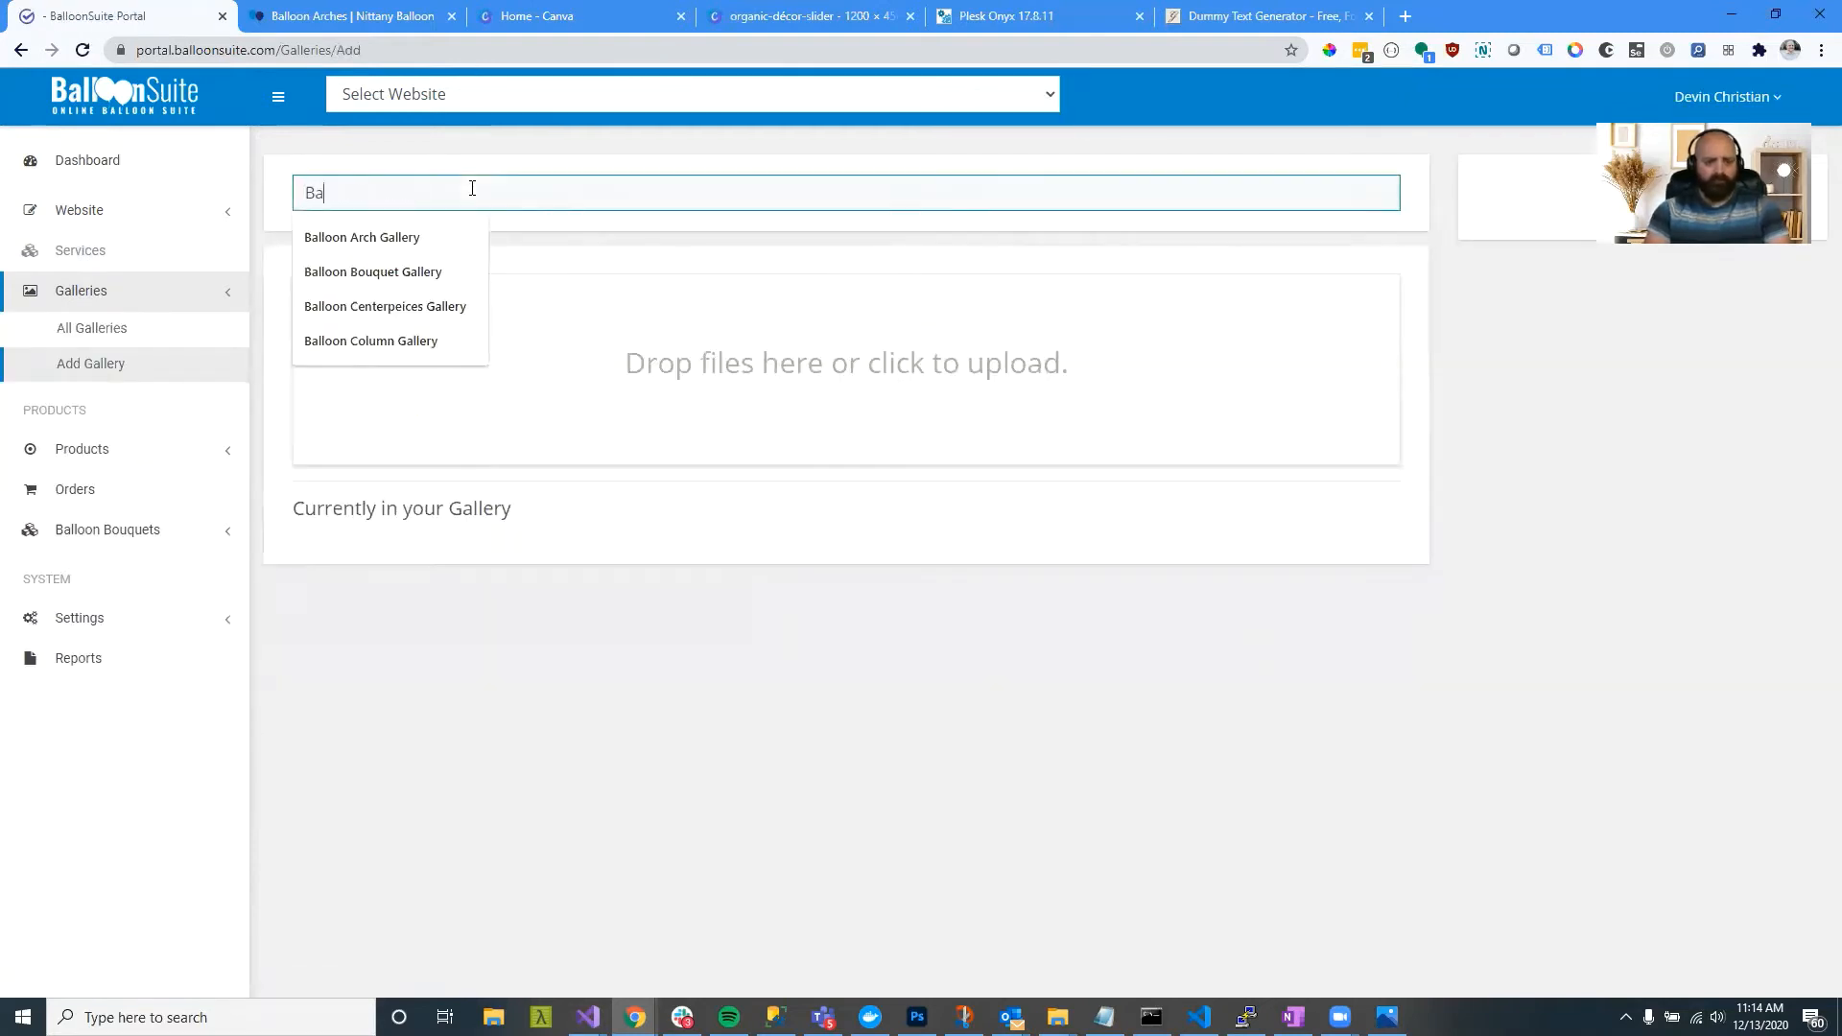
text(ll)
key(Down)
key(Return)
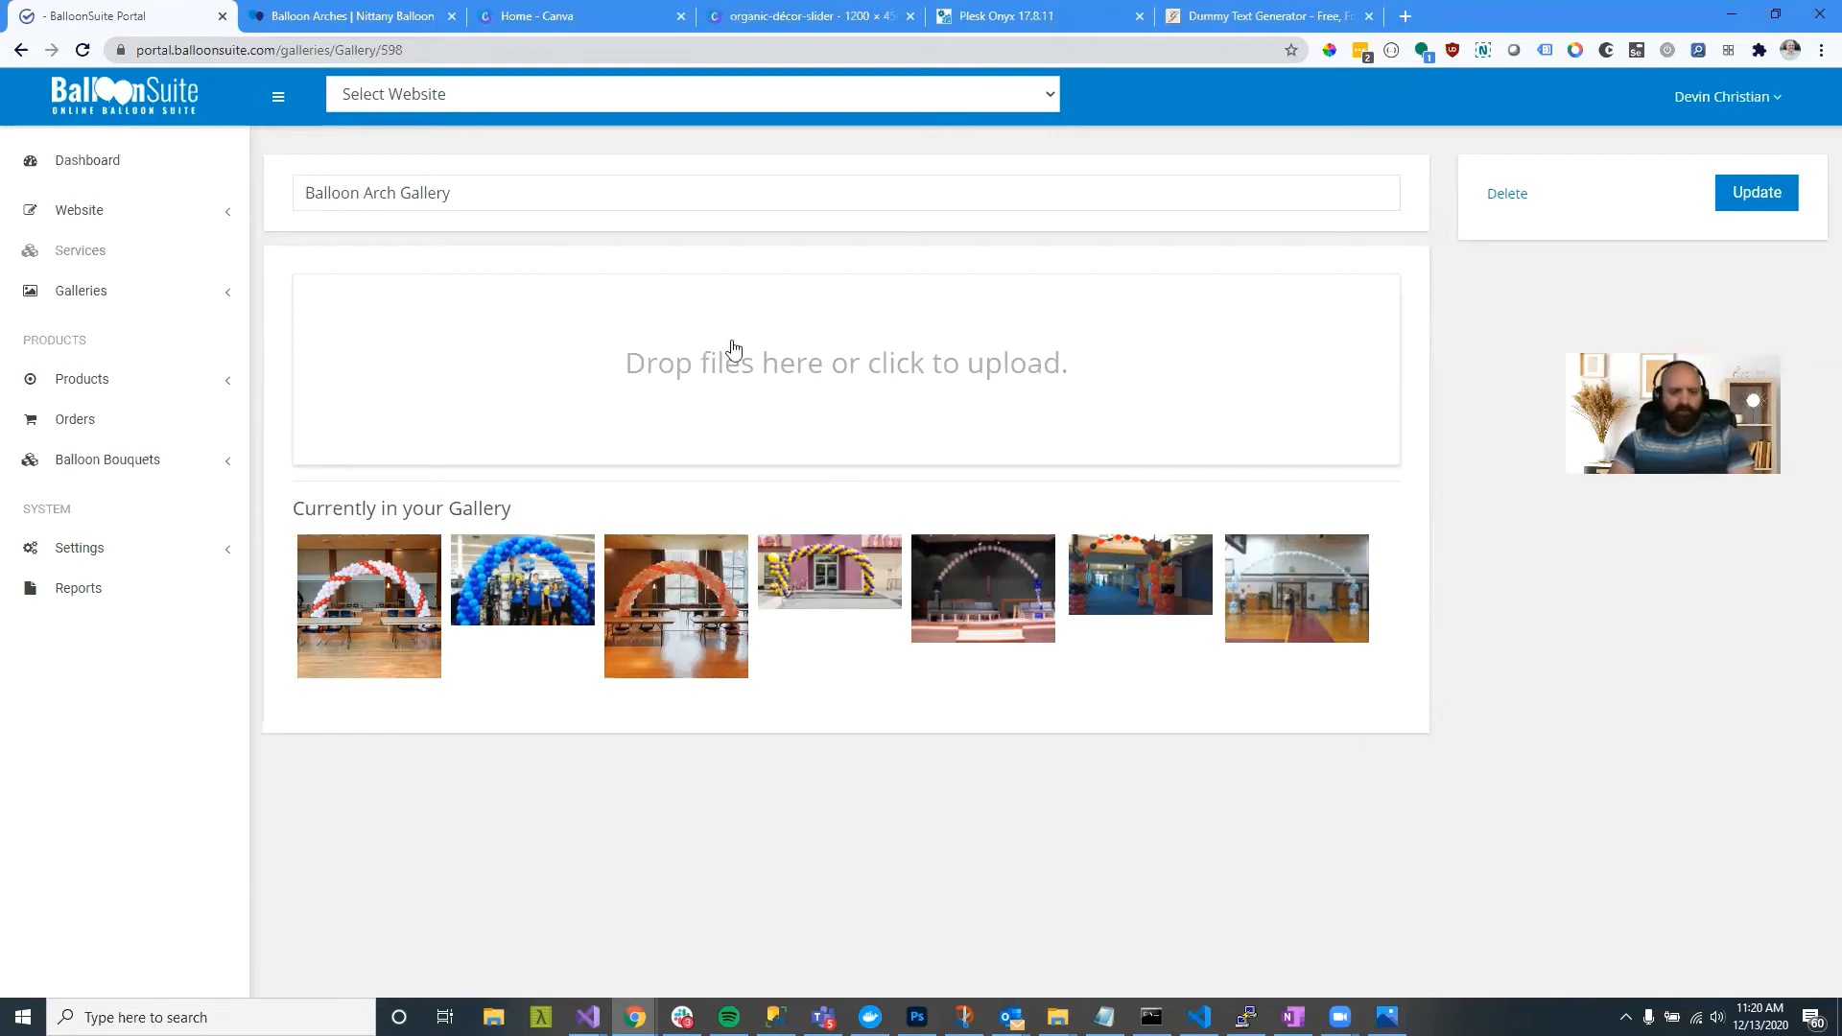
click(1744, 197)
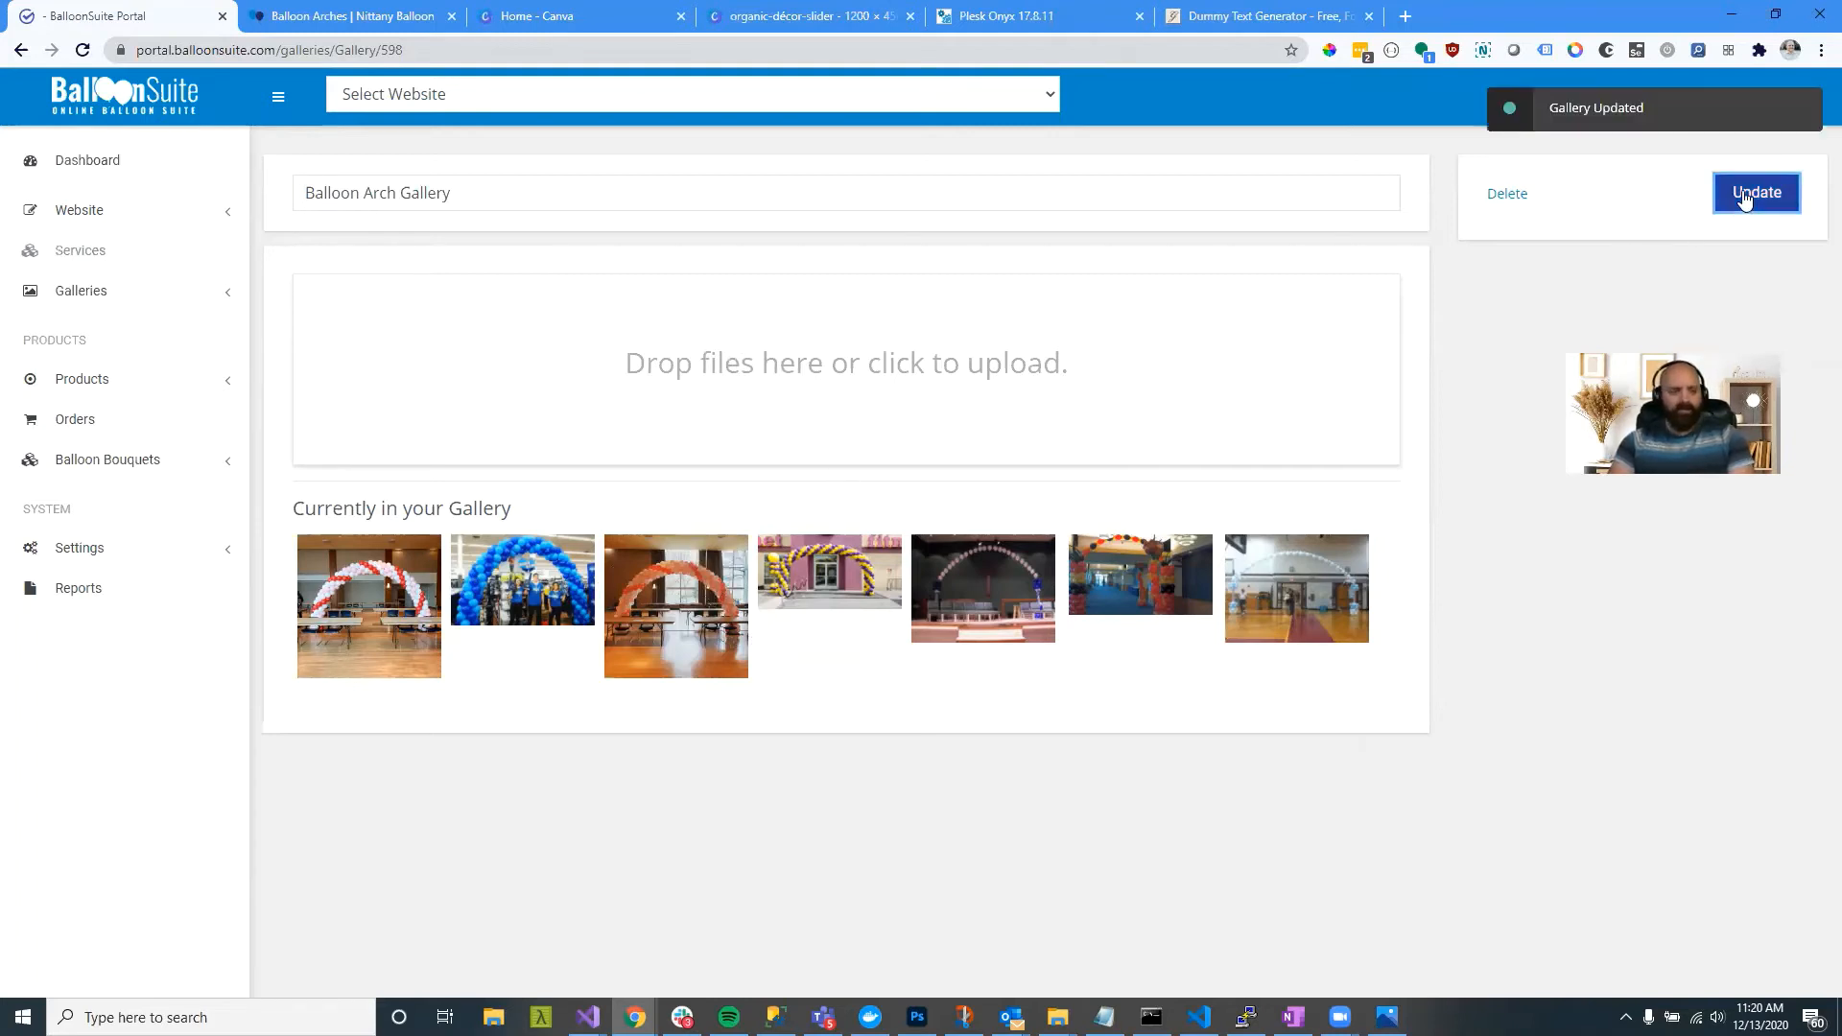
Step: Open the first Balloon Arches page in the website's pages list for editing
click(117, 209)
click(117, 263)
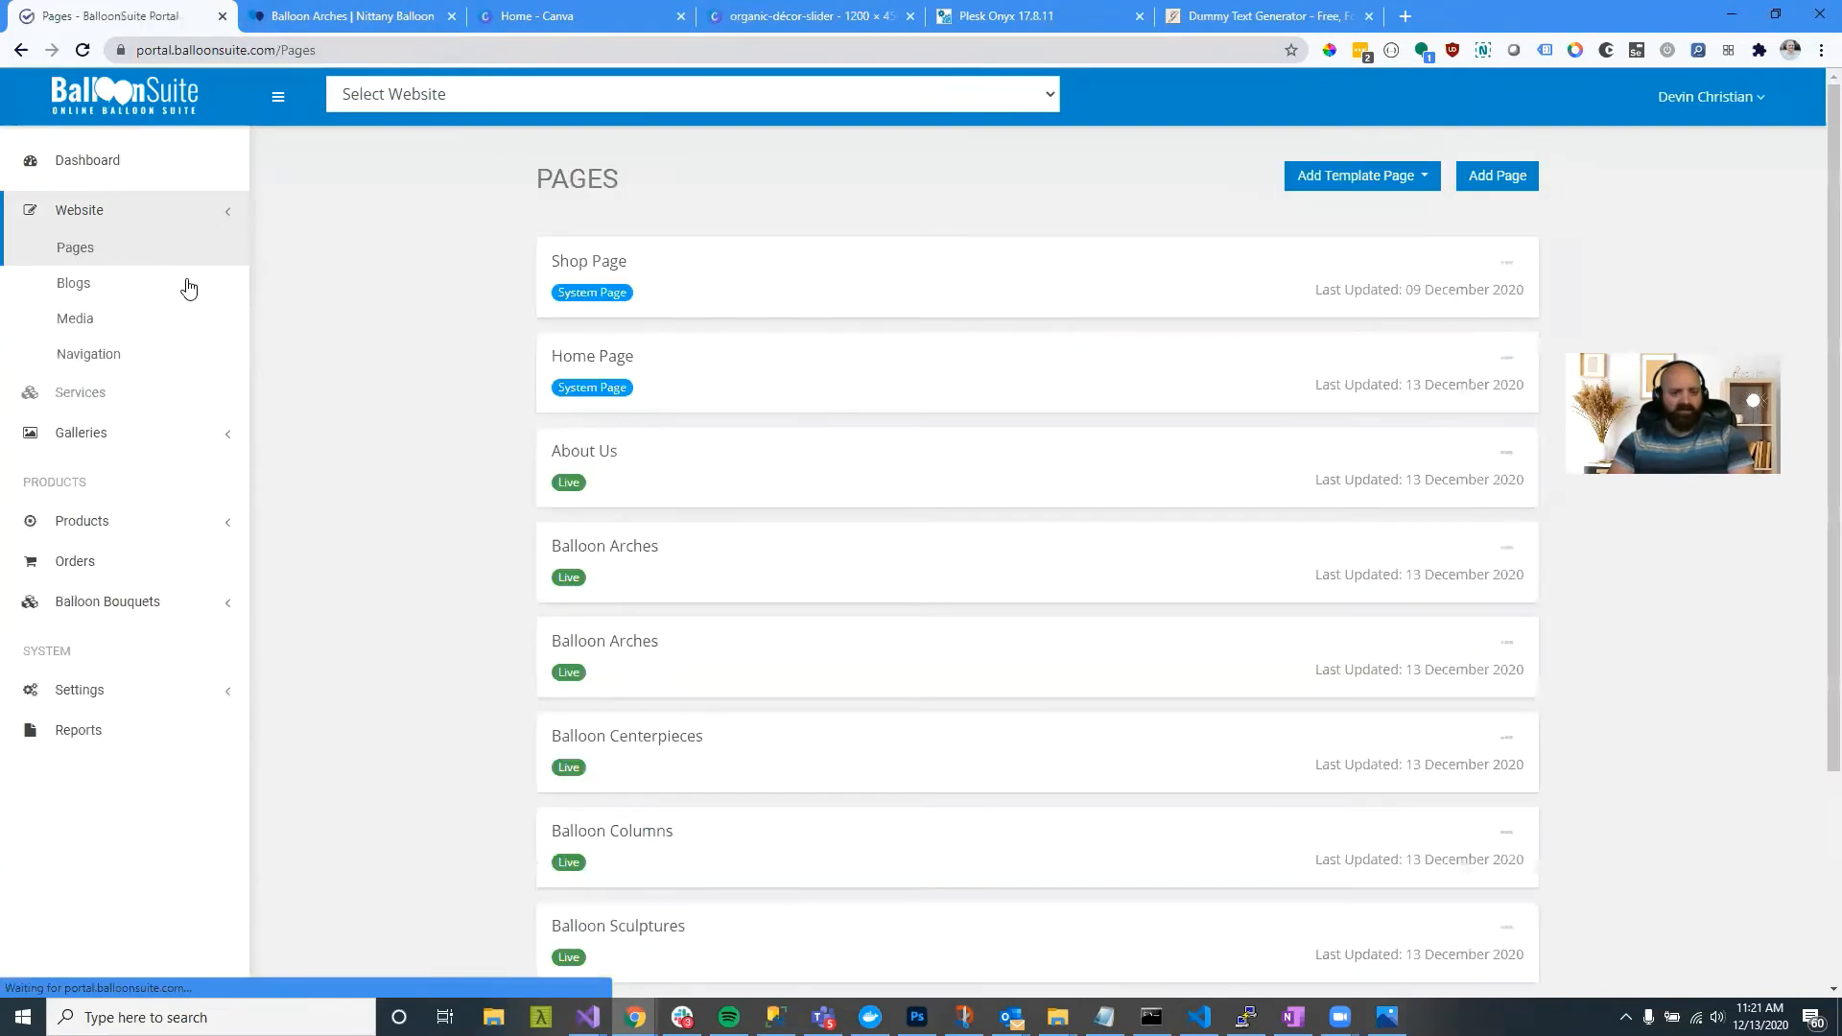
click(1507, 548)
click(1382, 579)
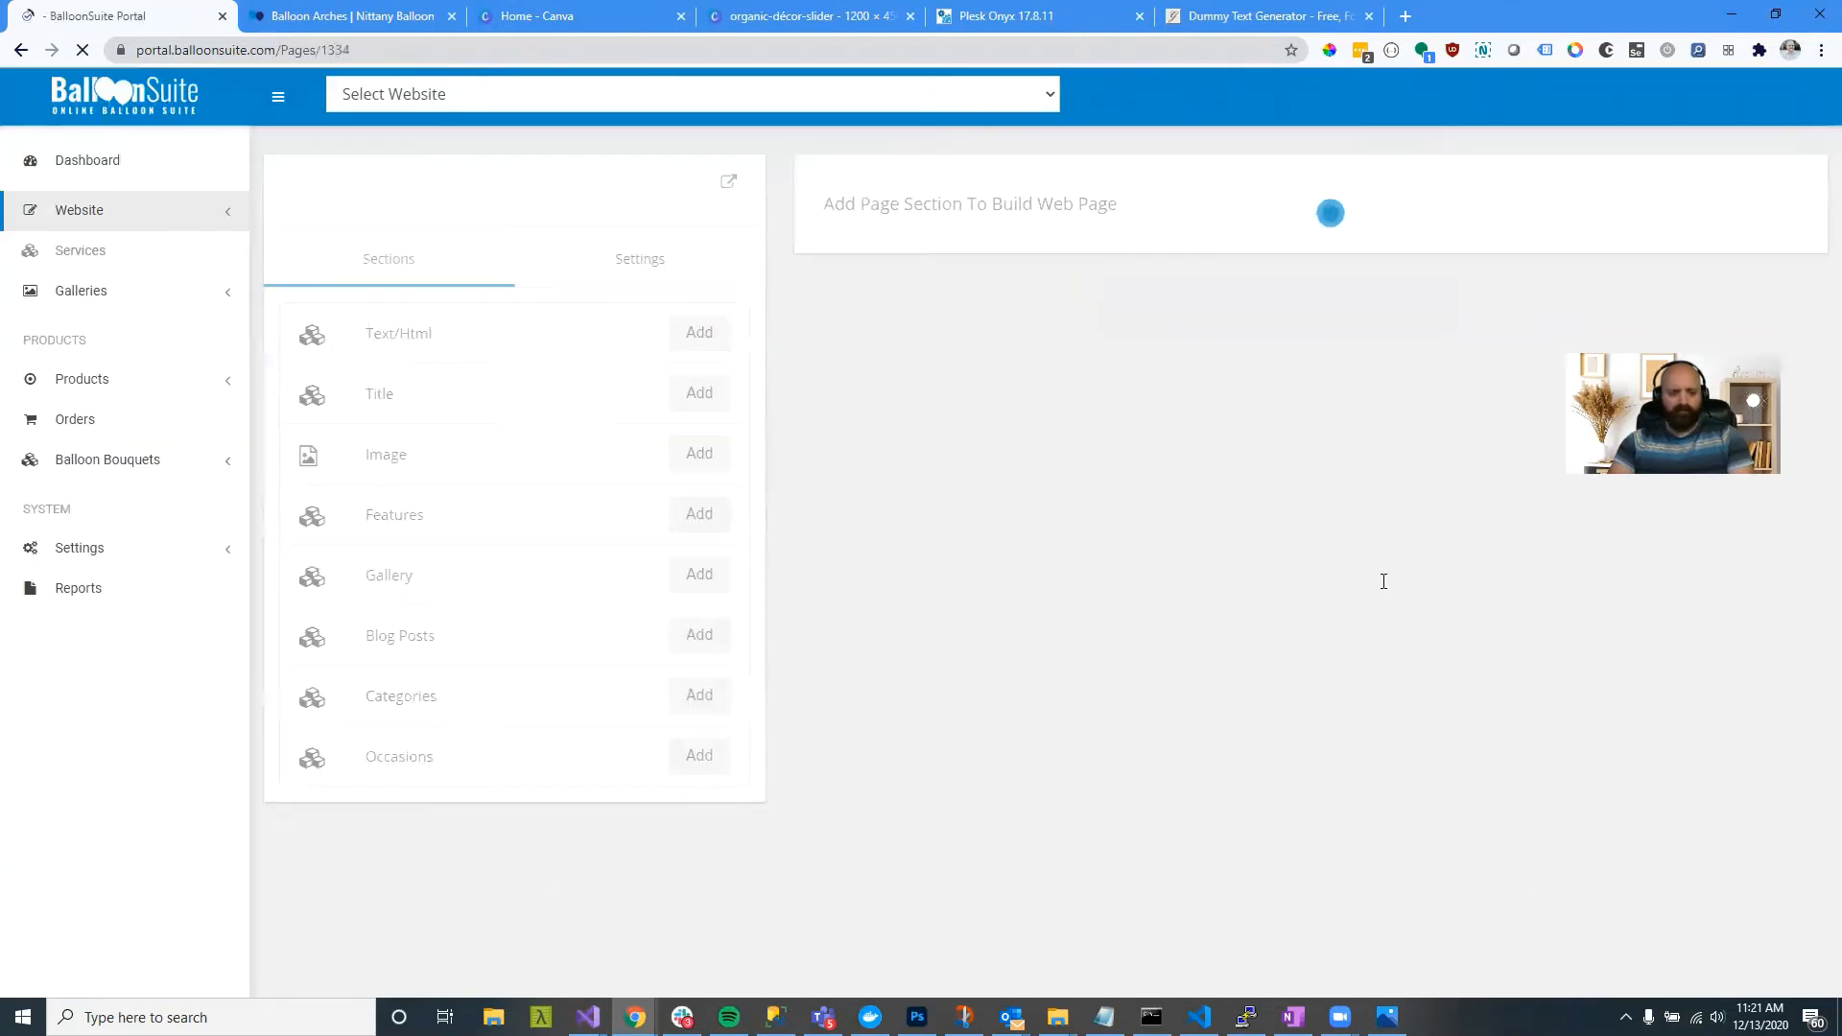
Step: Check the gallery selection in the Balloon Arch Gallery section's settings and close them
click(969, 317)
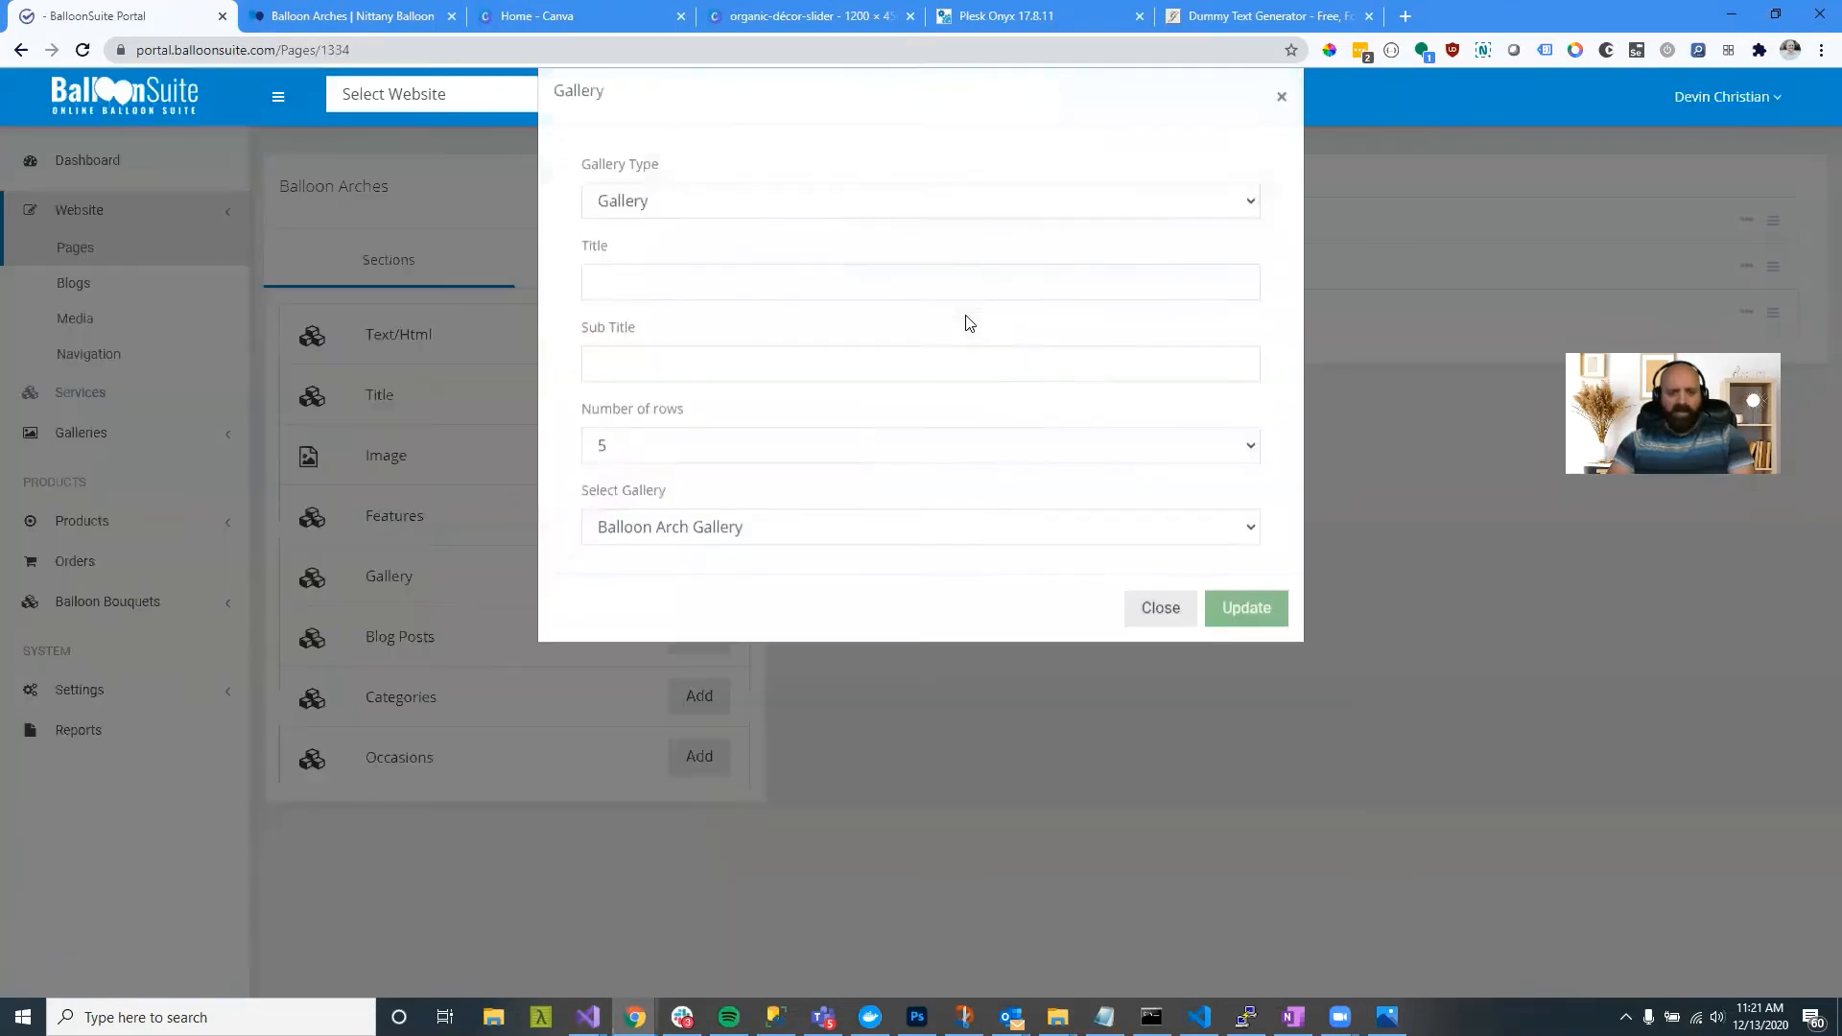
click(664, 576)
click(663, 642)
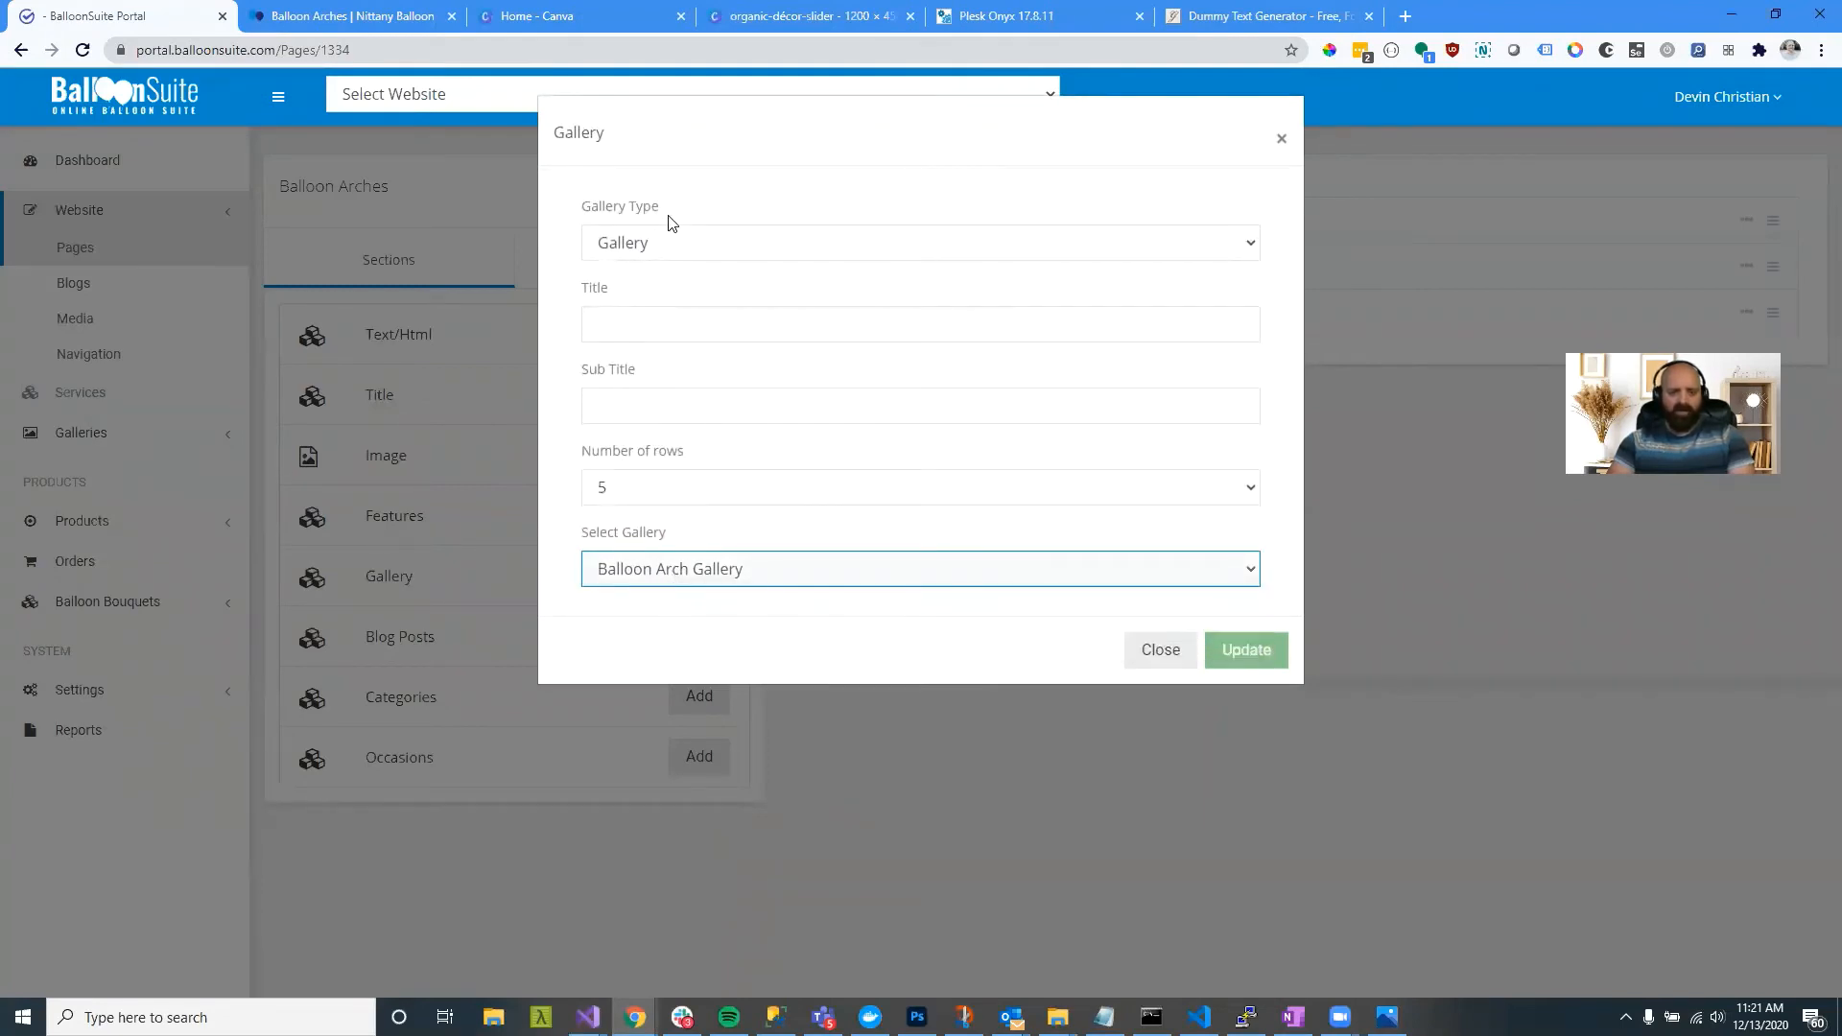
click(1165, 652)
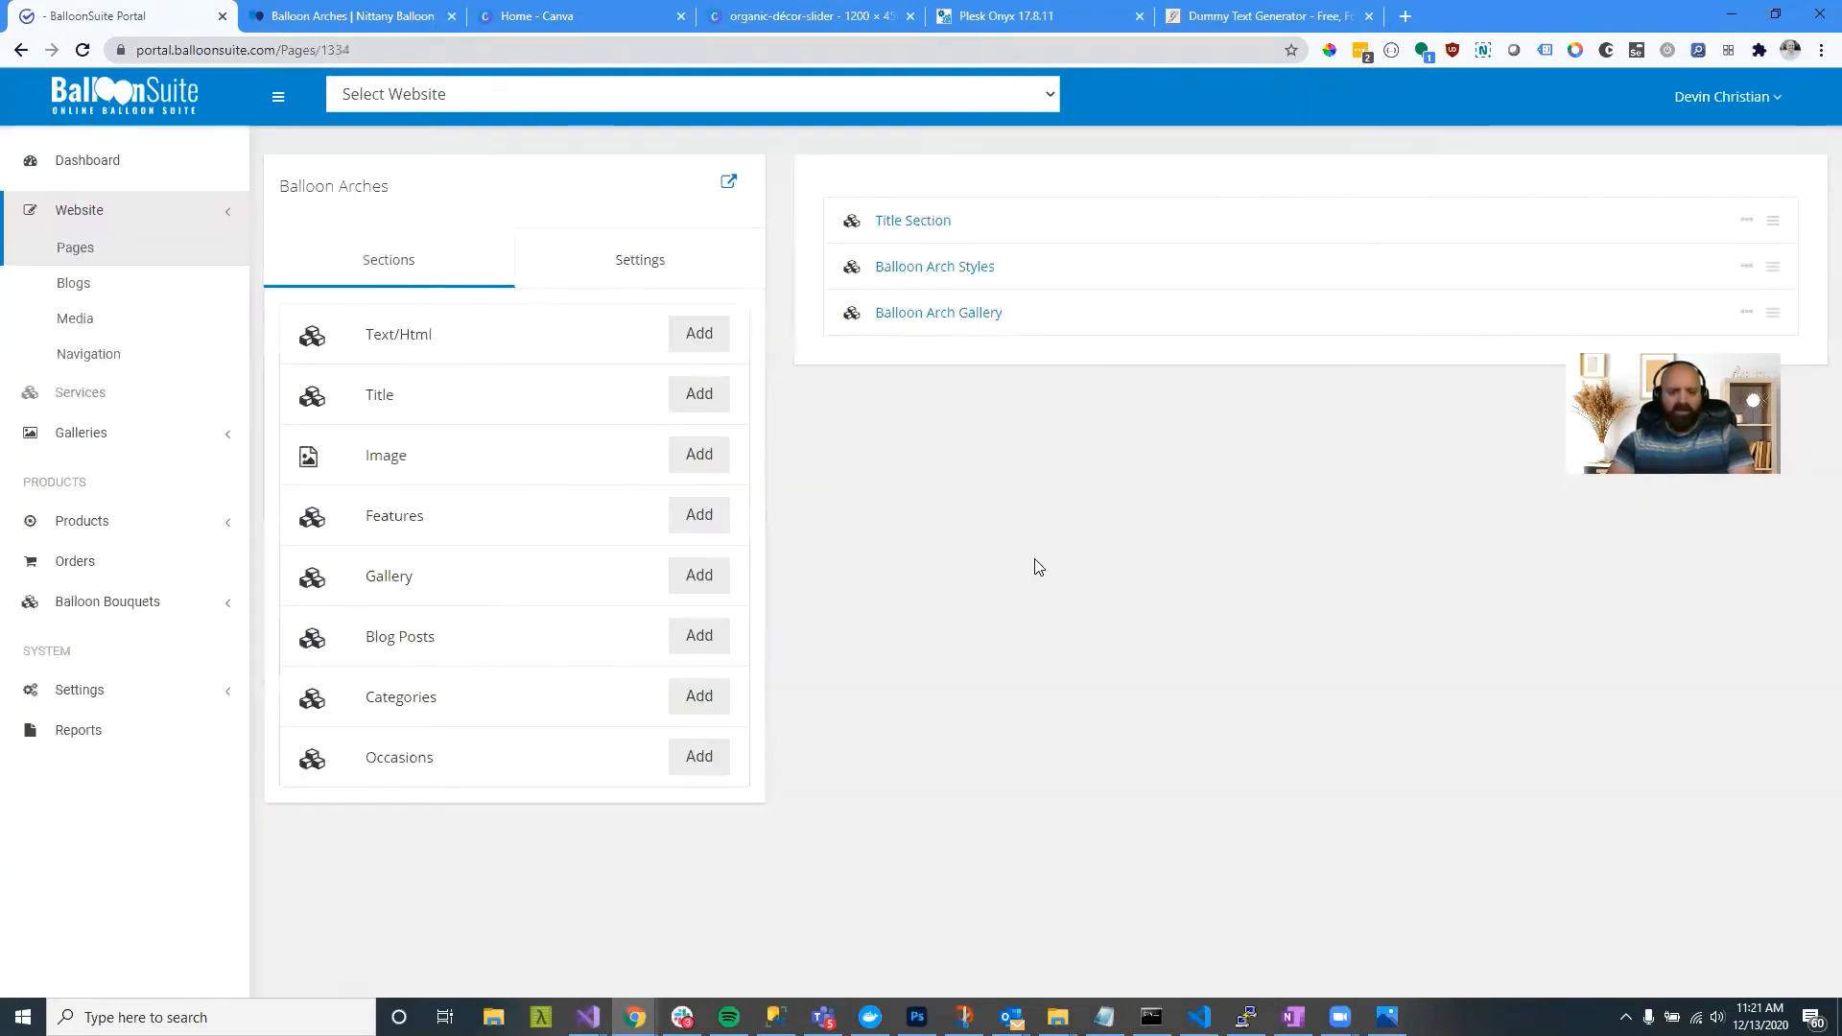
Step: Reload the Balloon Arches preview page, review its photo gallery and view the first photo enlarged
click(336, 15)
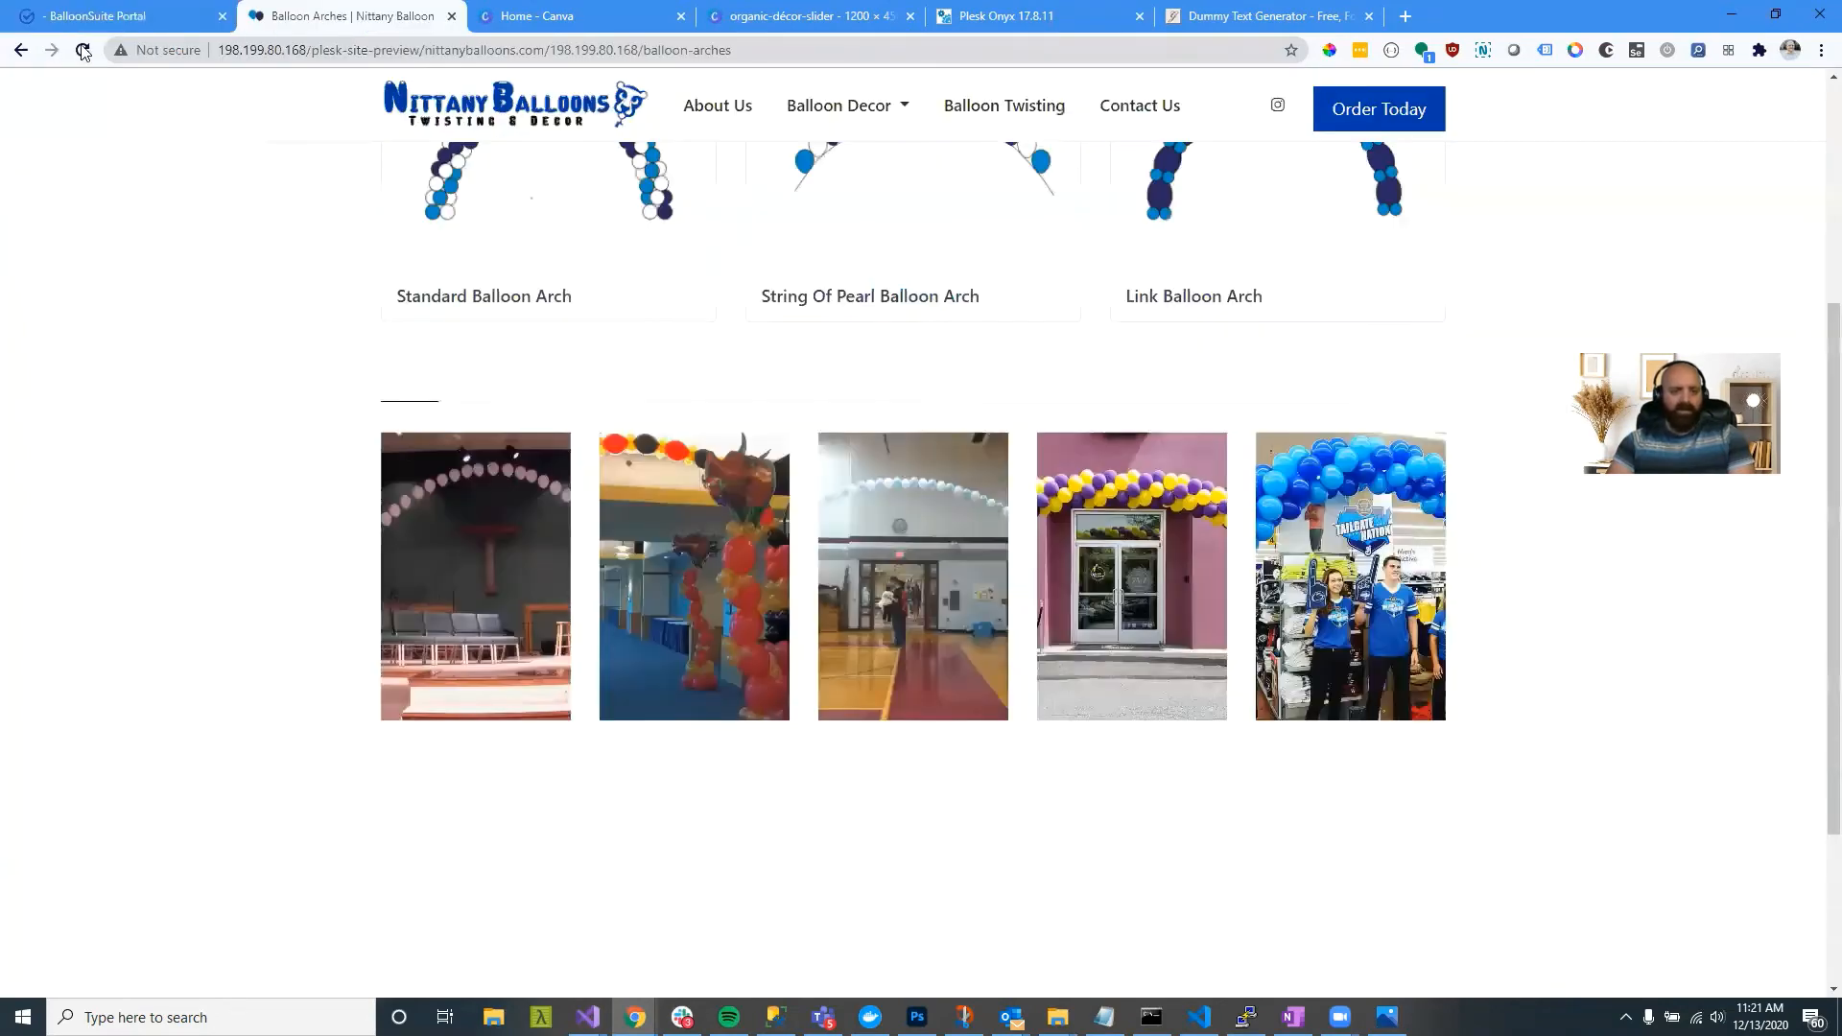
click(83, 51)
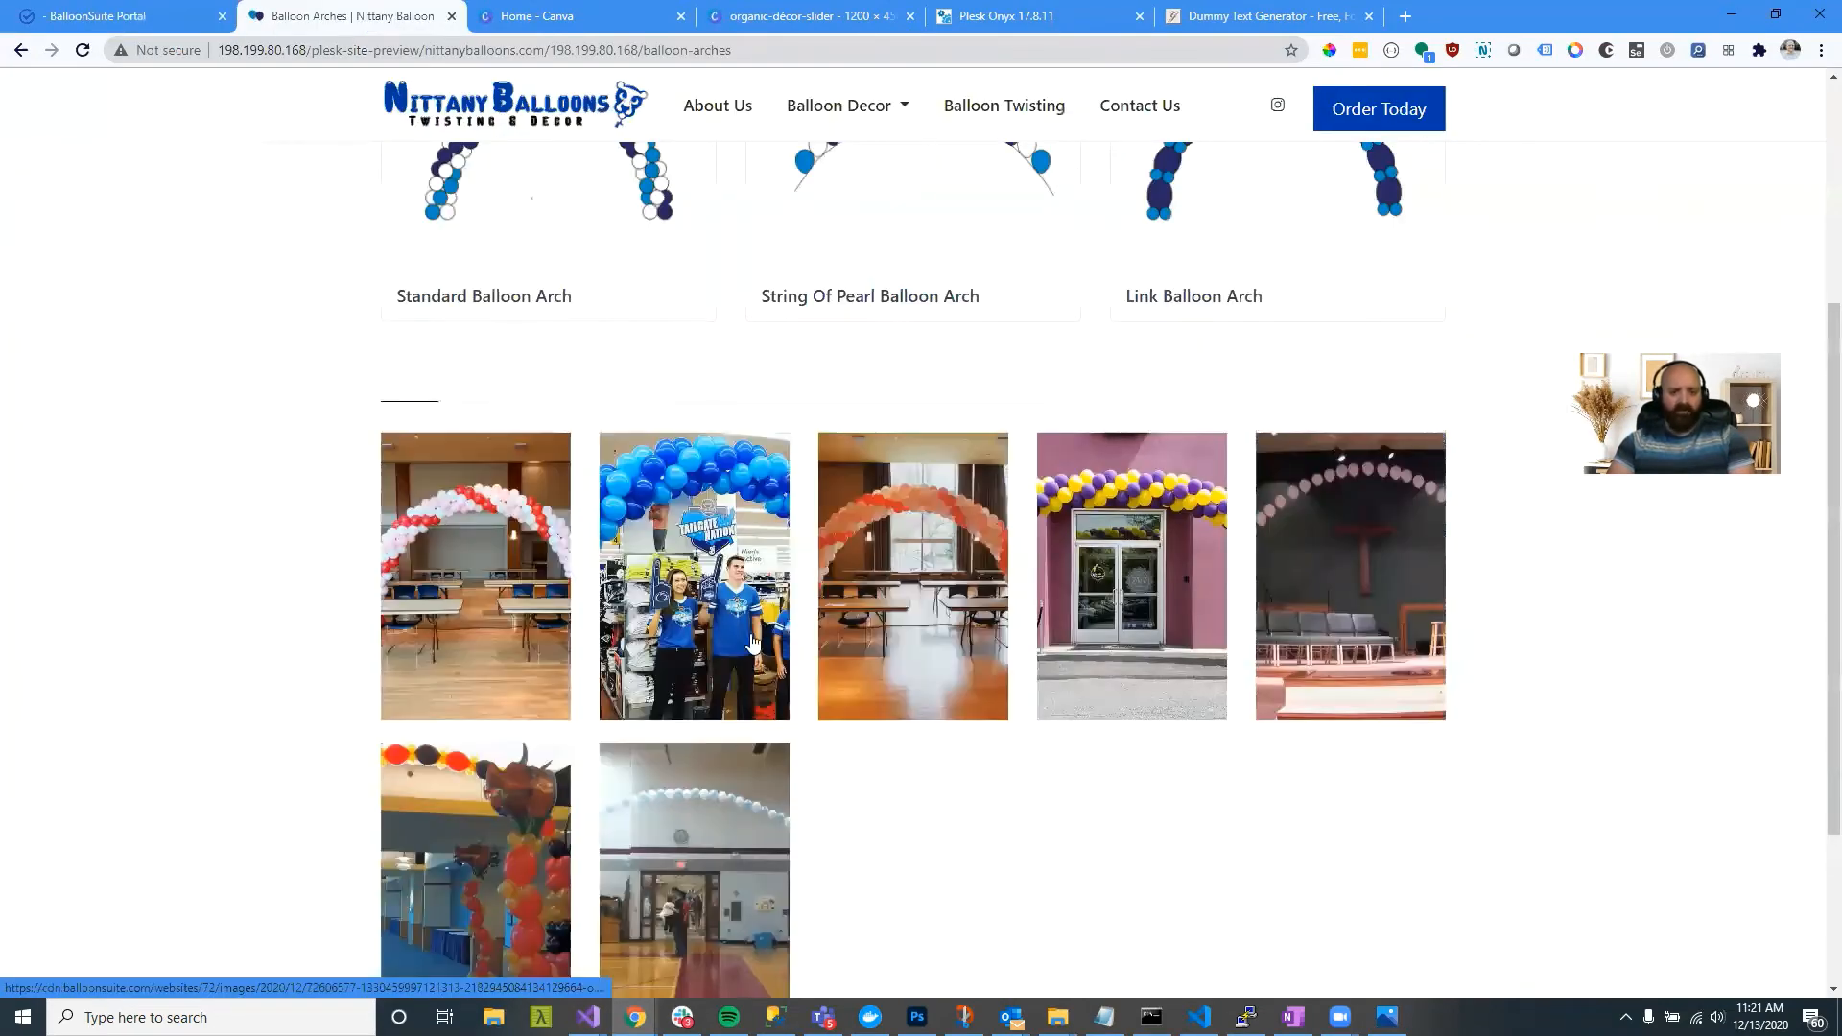
scroll(754, 643, down, 3)
scroll(768, 691, up, 7)
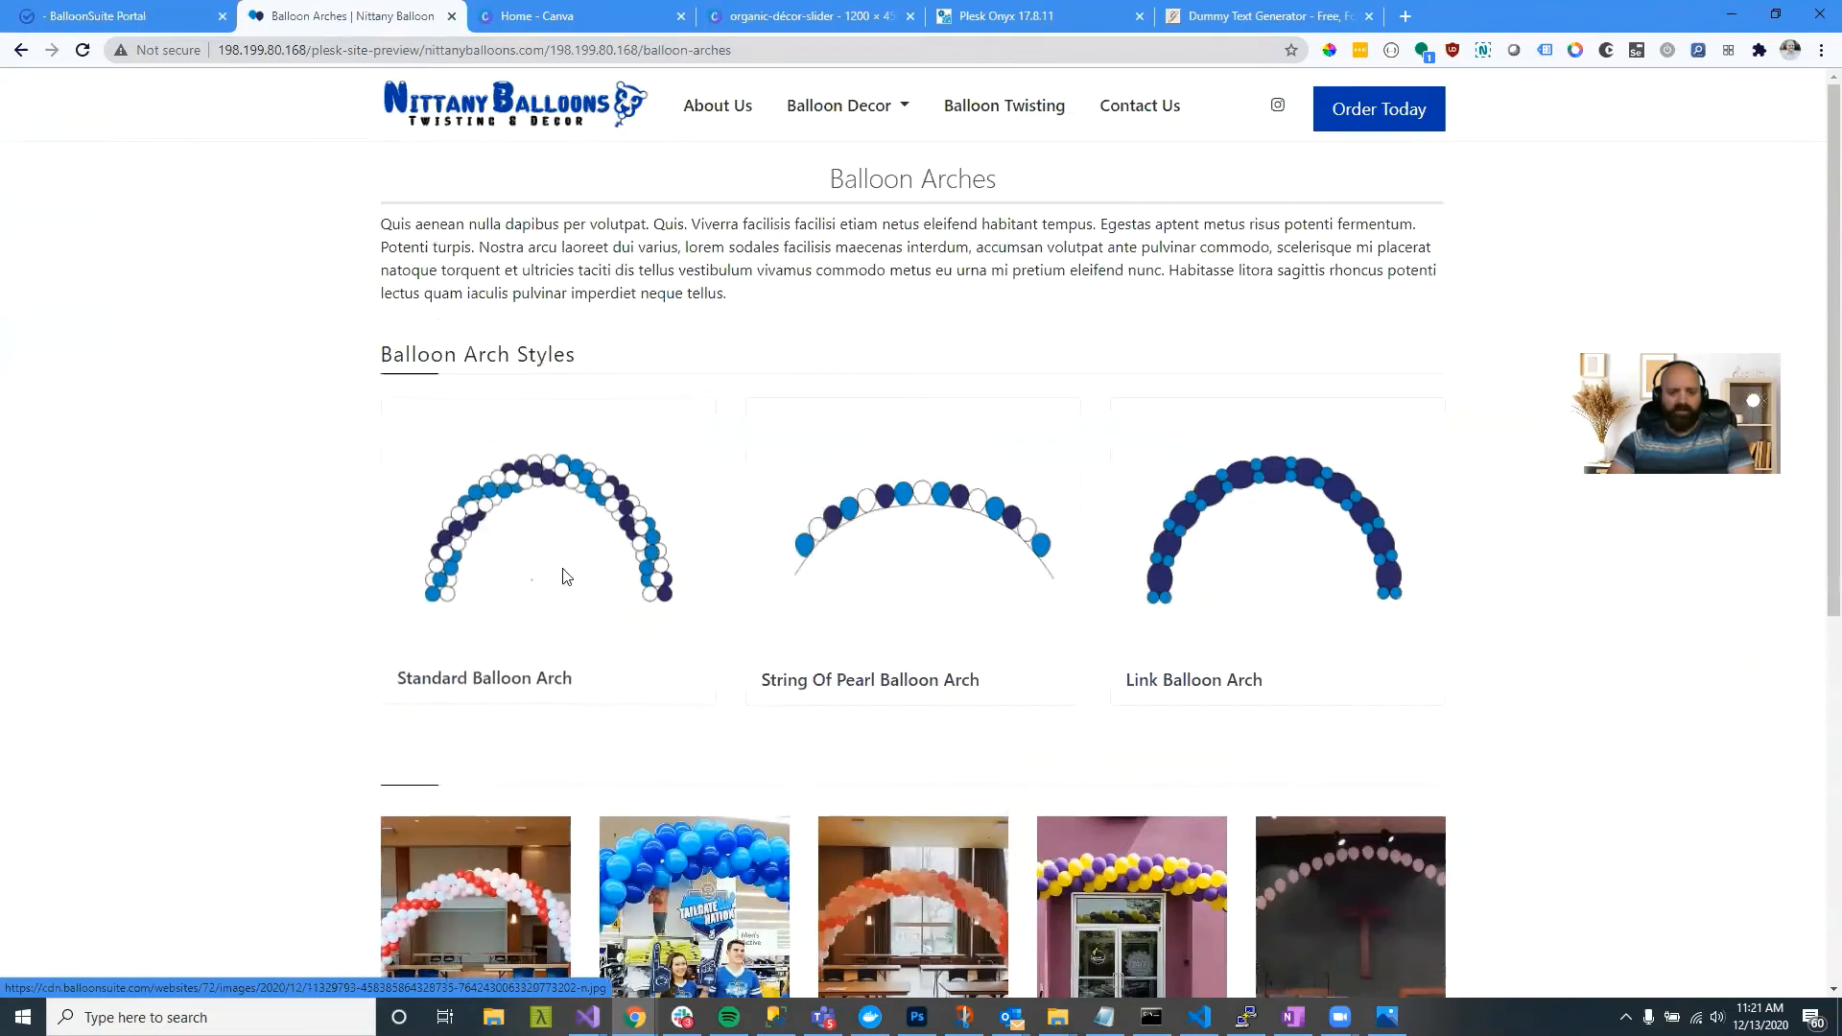
scroll(562, 576, down, 2)
click(537, 691)
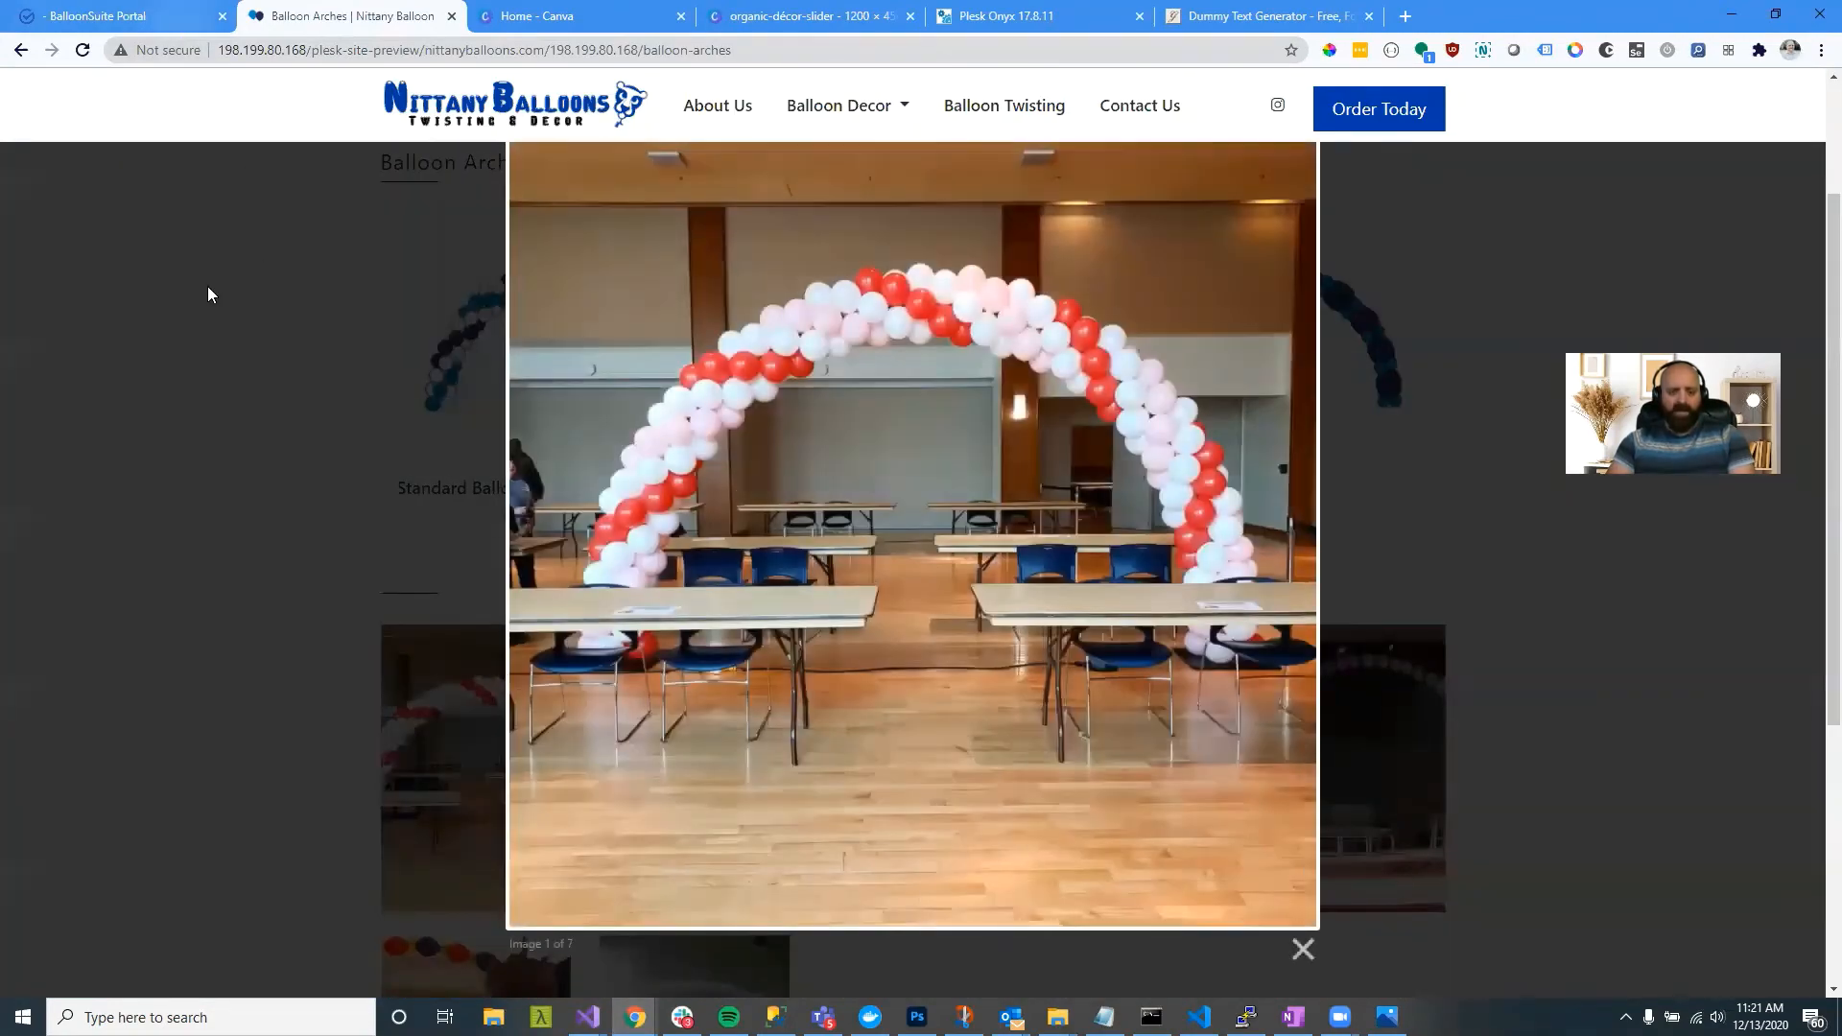
click(206, 292)
Step: Set the title of the Balloon Arch Gallery section to Our Recent Work and save the section
click(144, 15)
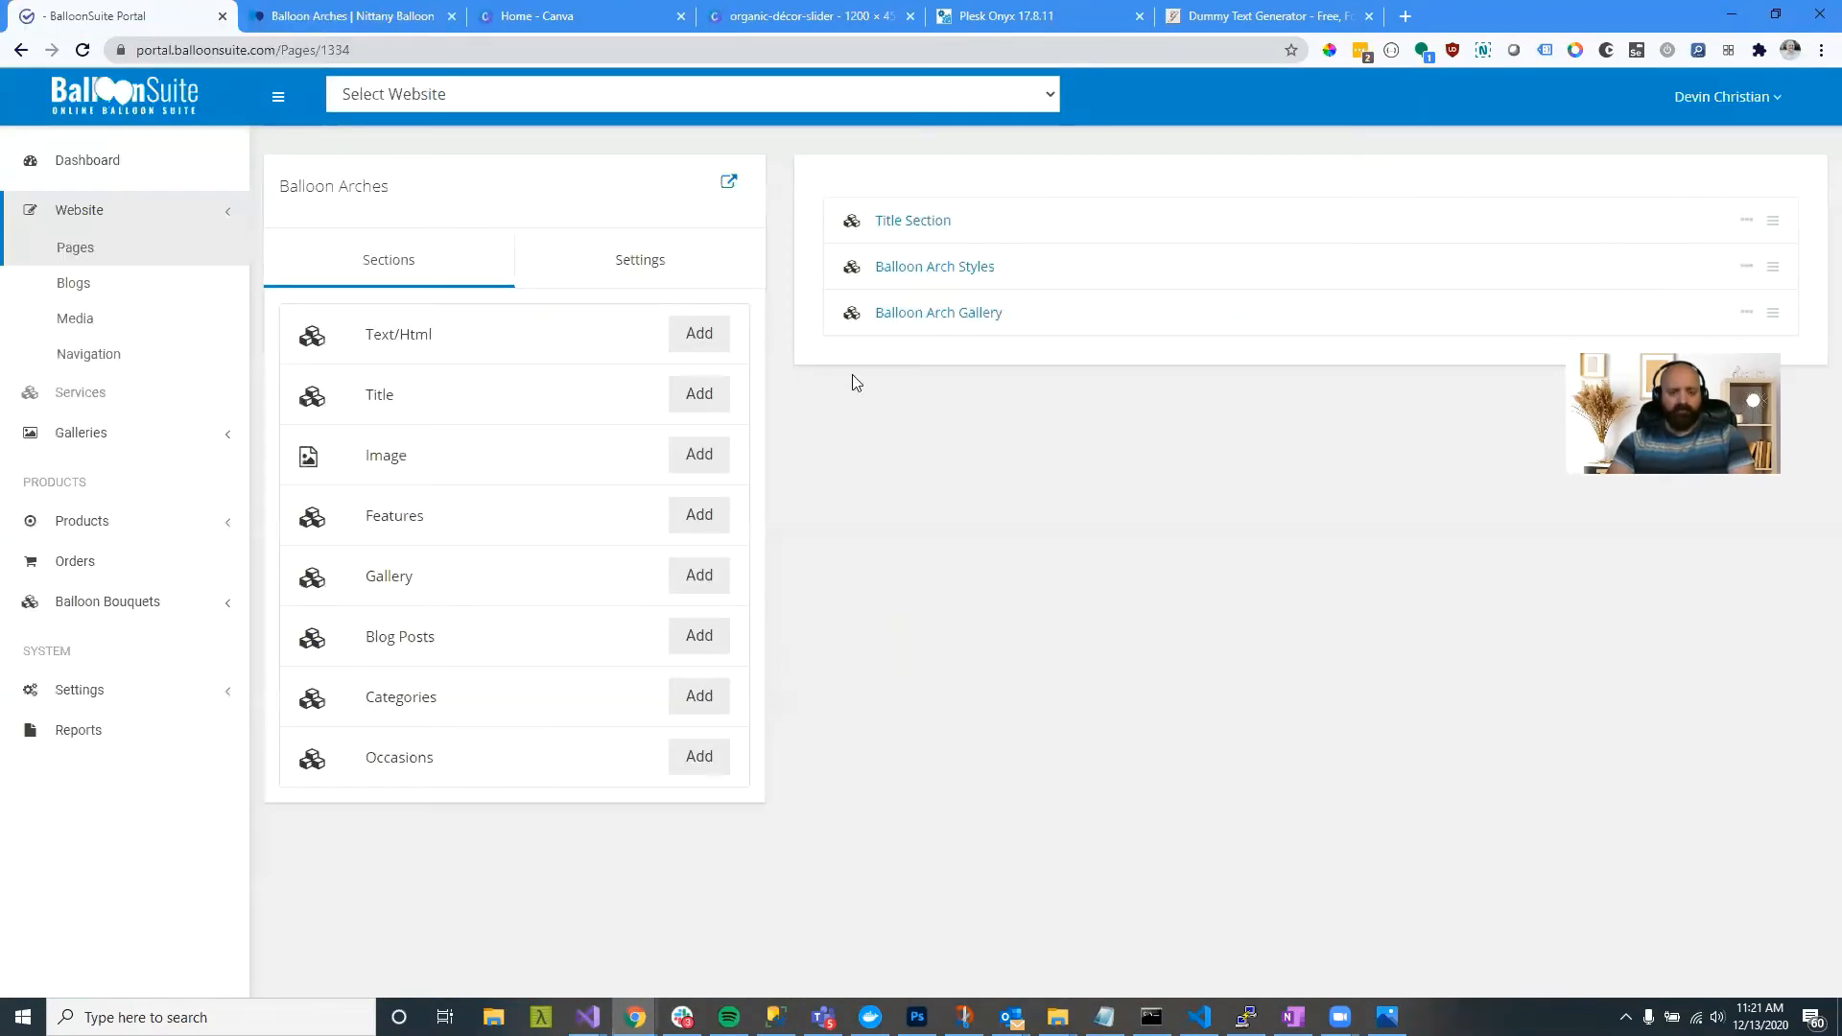
click(940, 314)
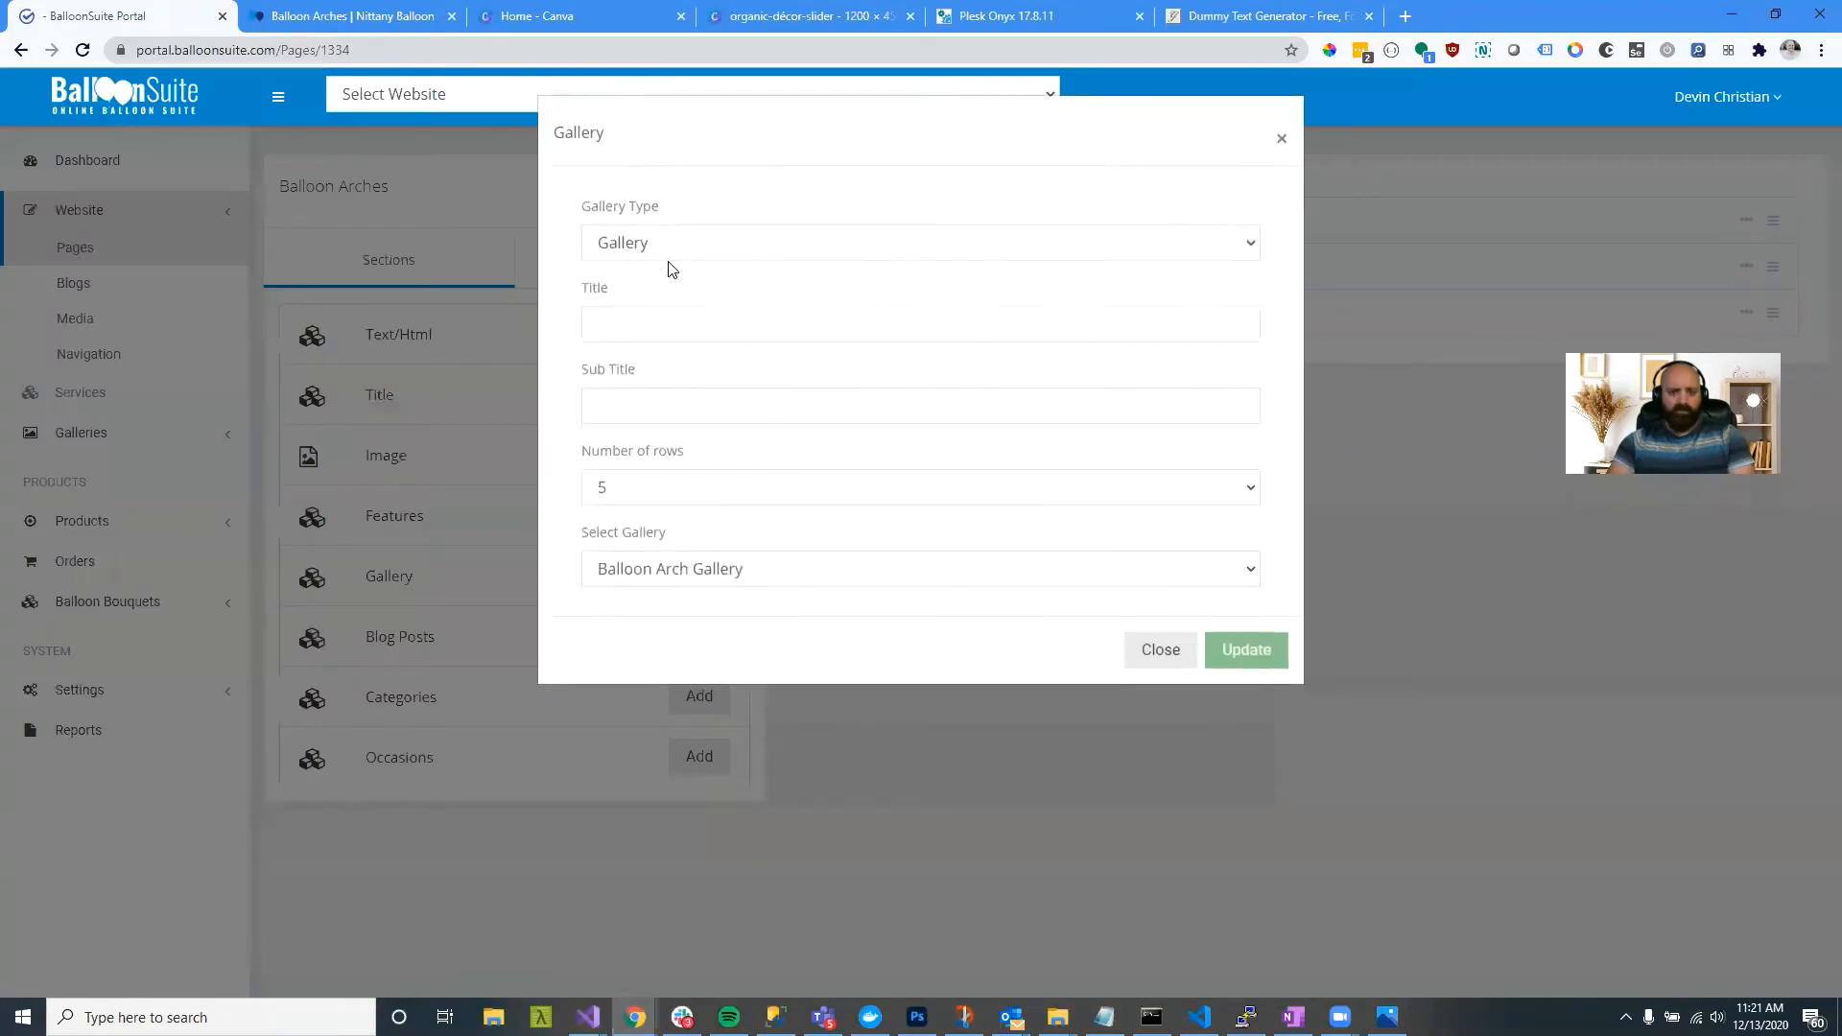
click(652, 314)
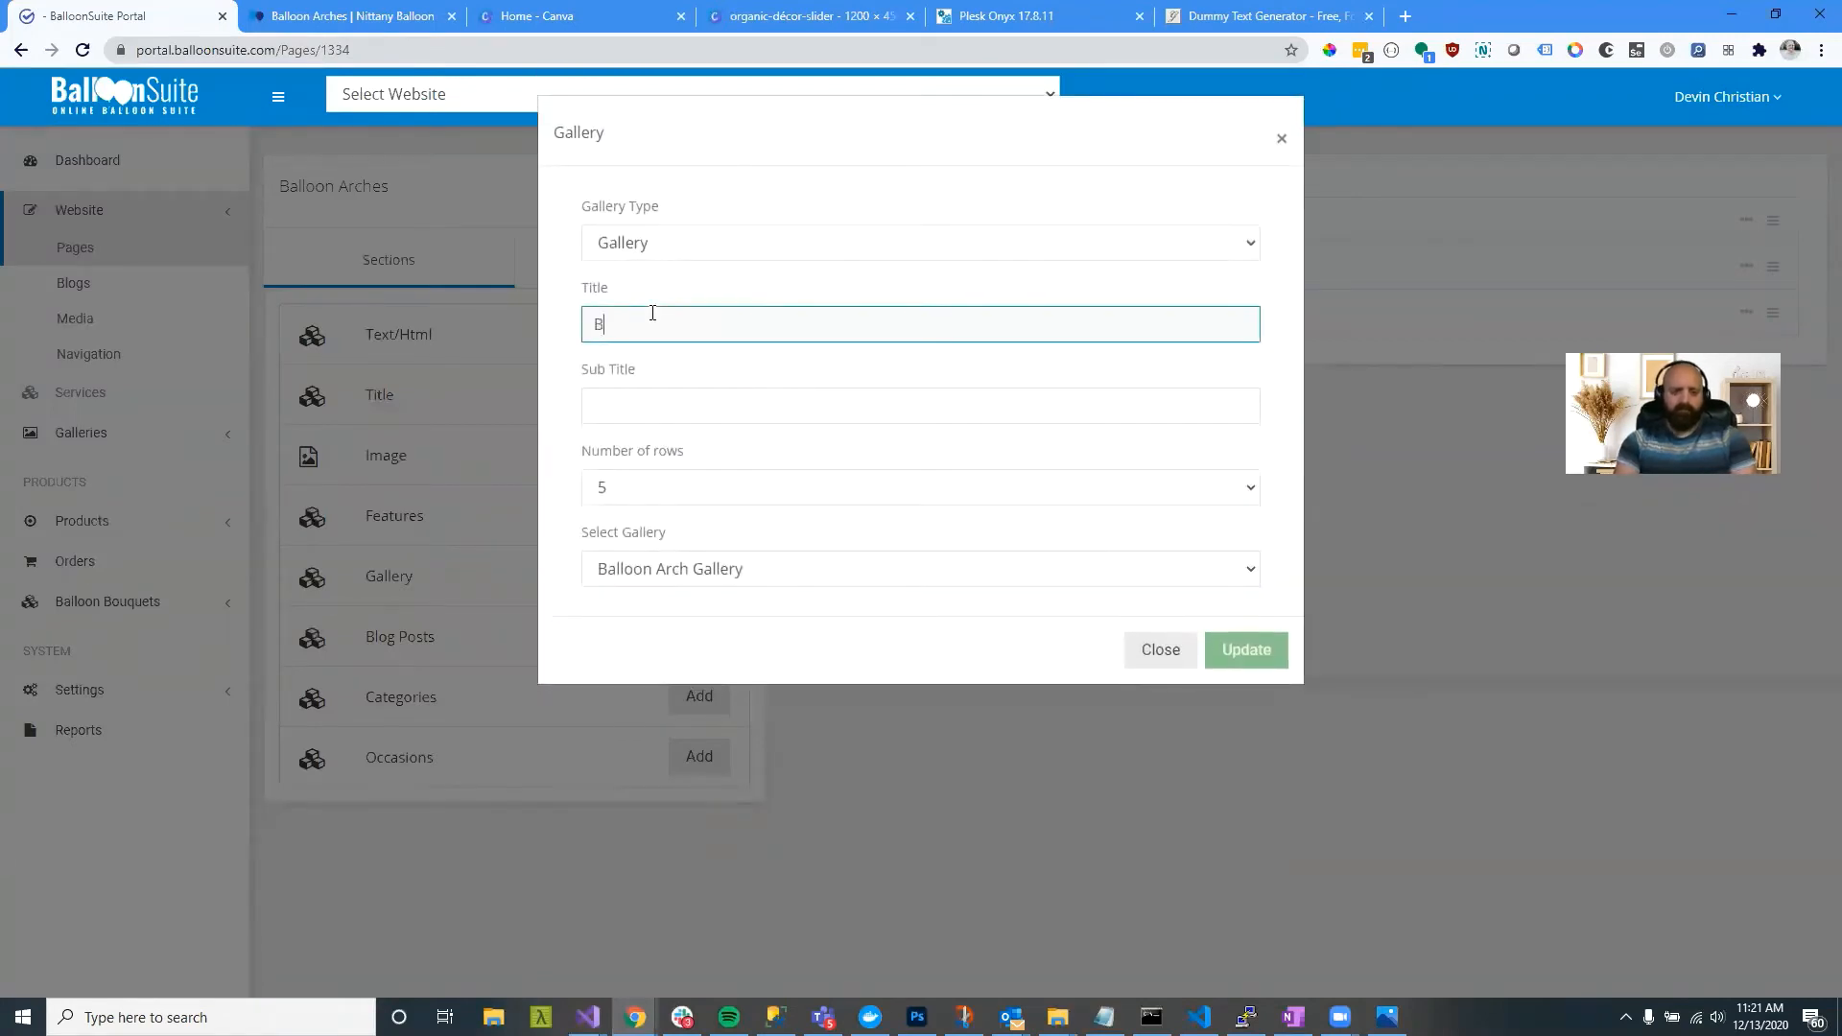
text(Ba)
key(BackSpace)
key(BackSpace)
text(OUr)
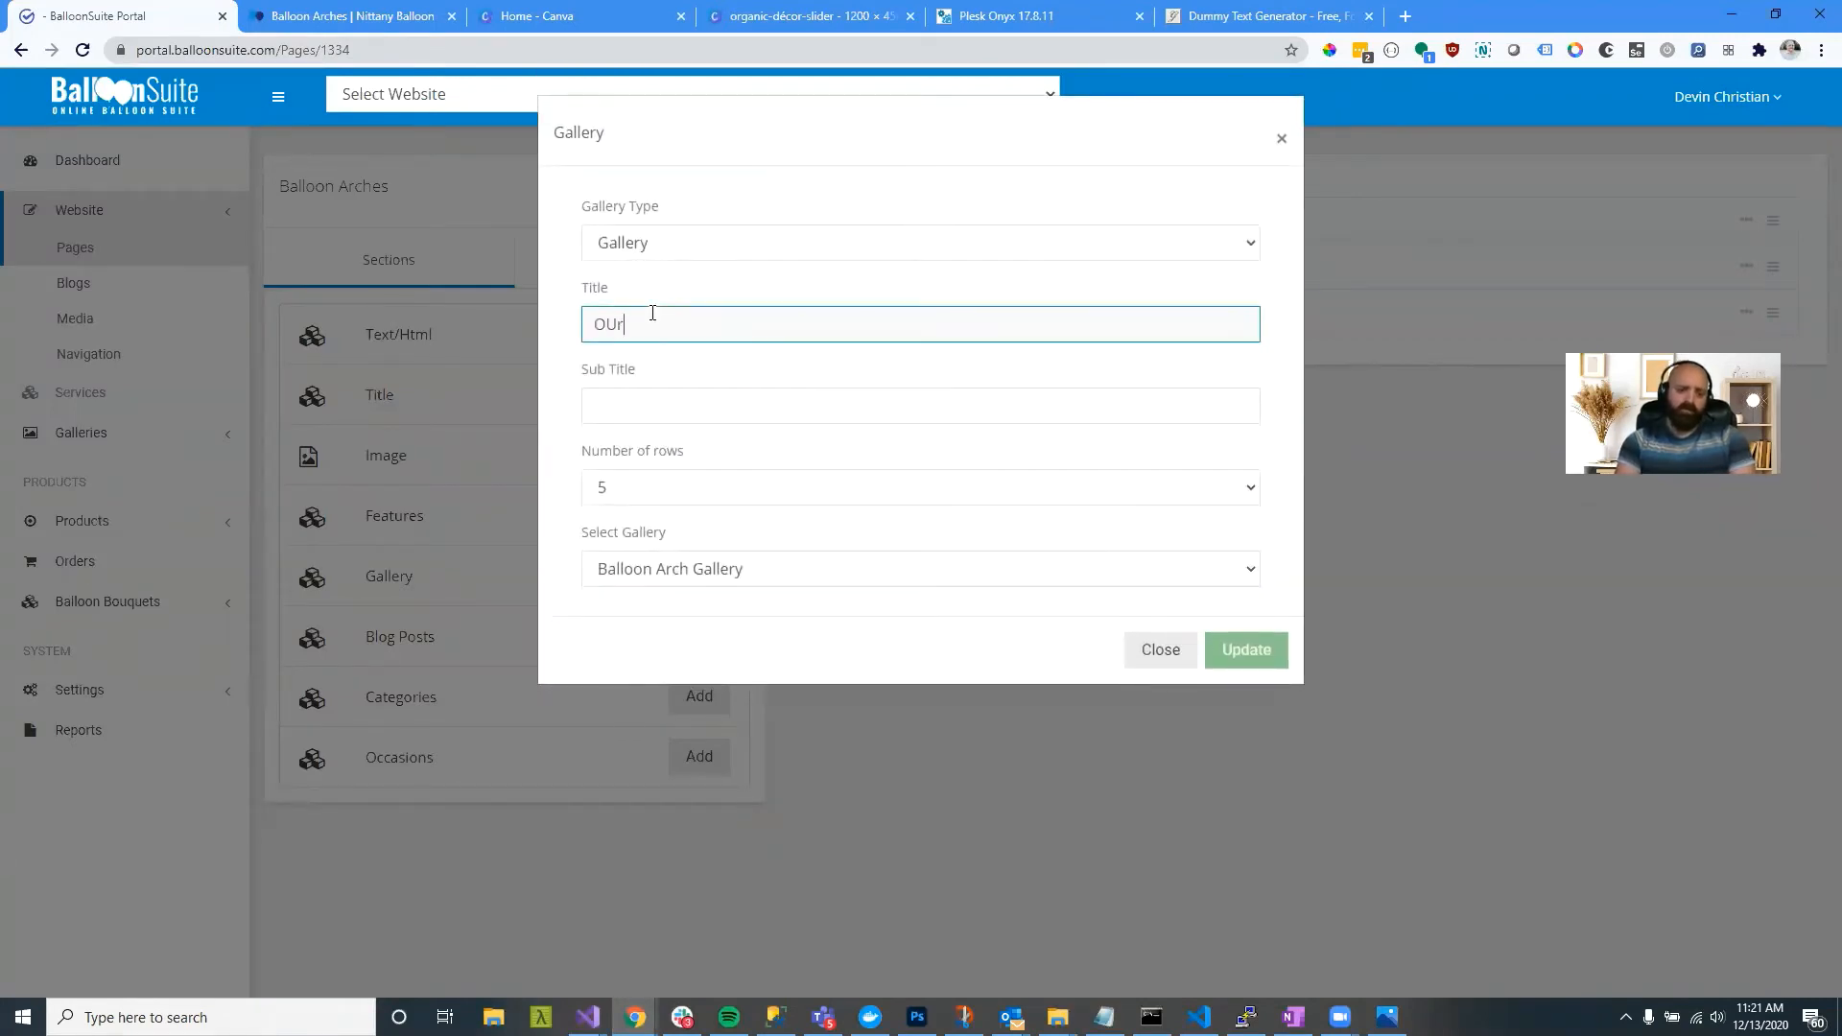
key(BackSpace)
key(BackSpace)
text(ur Re)
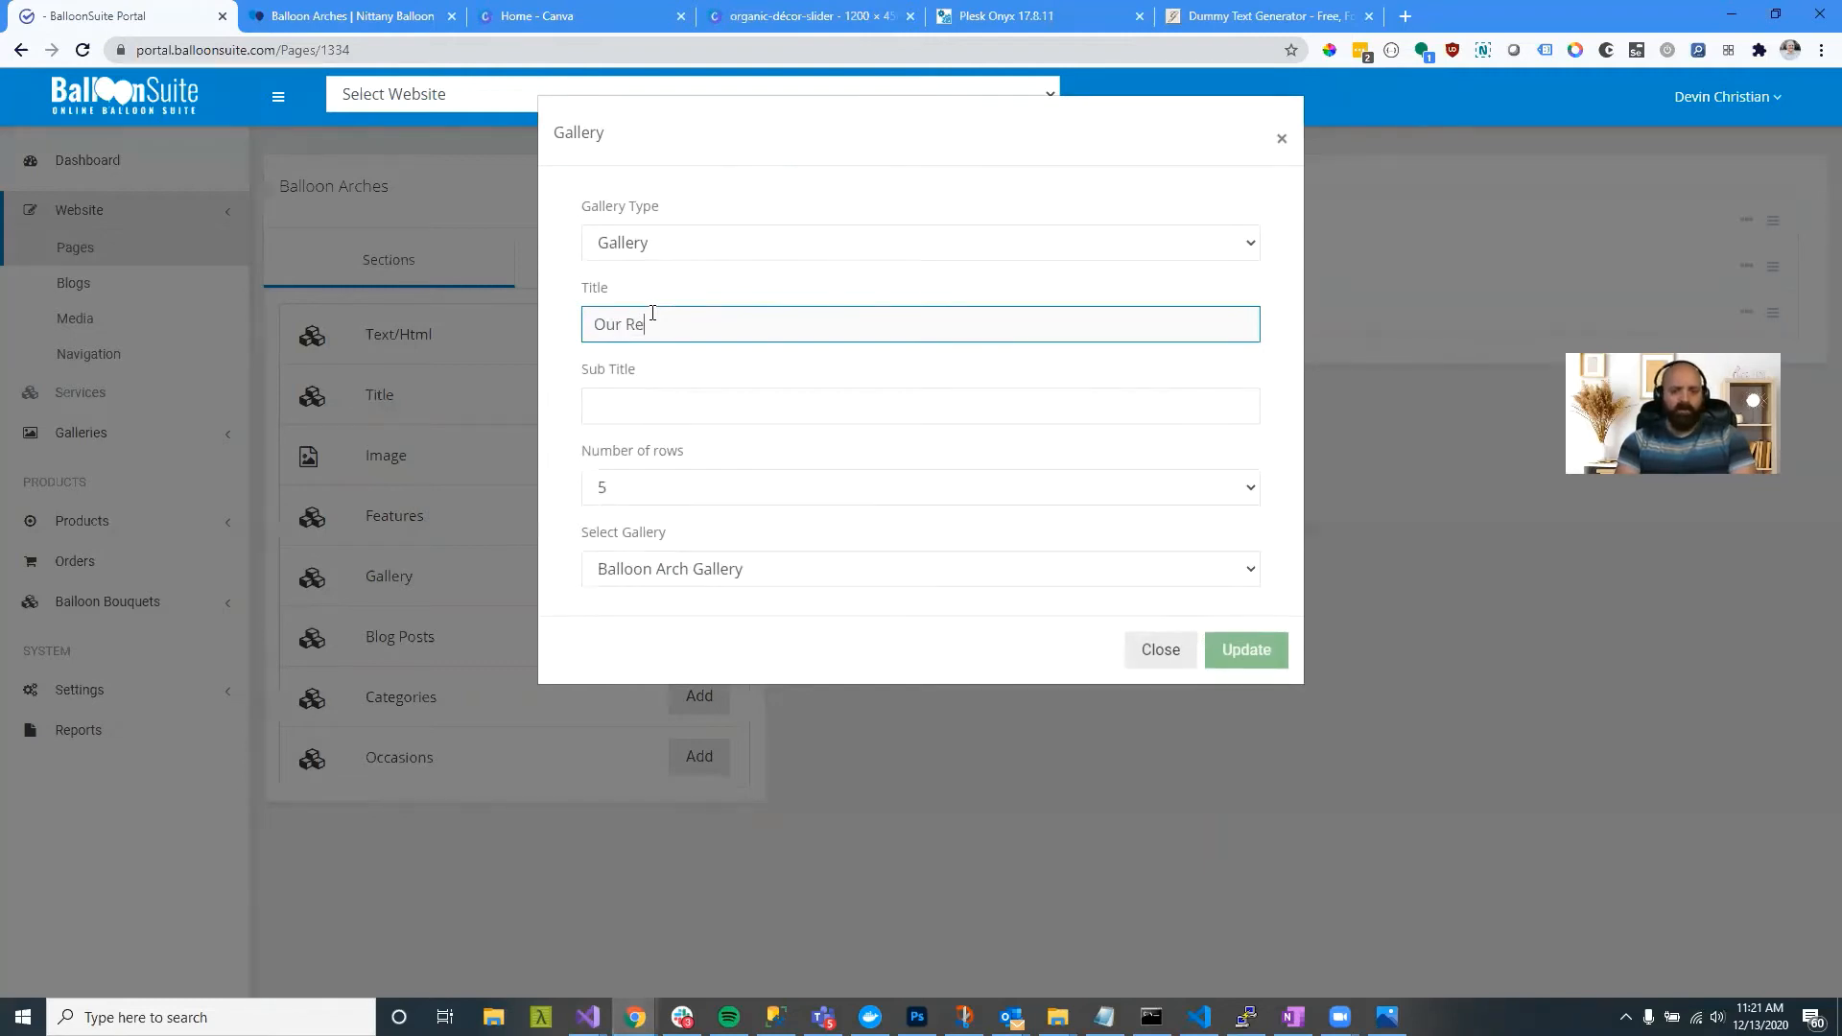
text(cent Work)
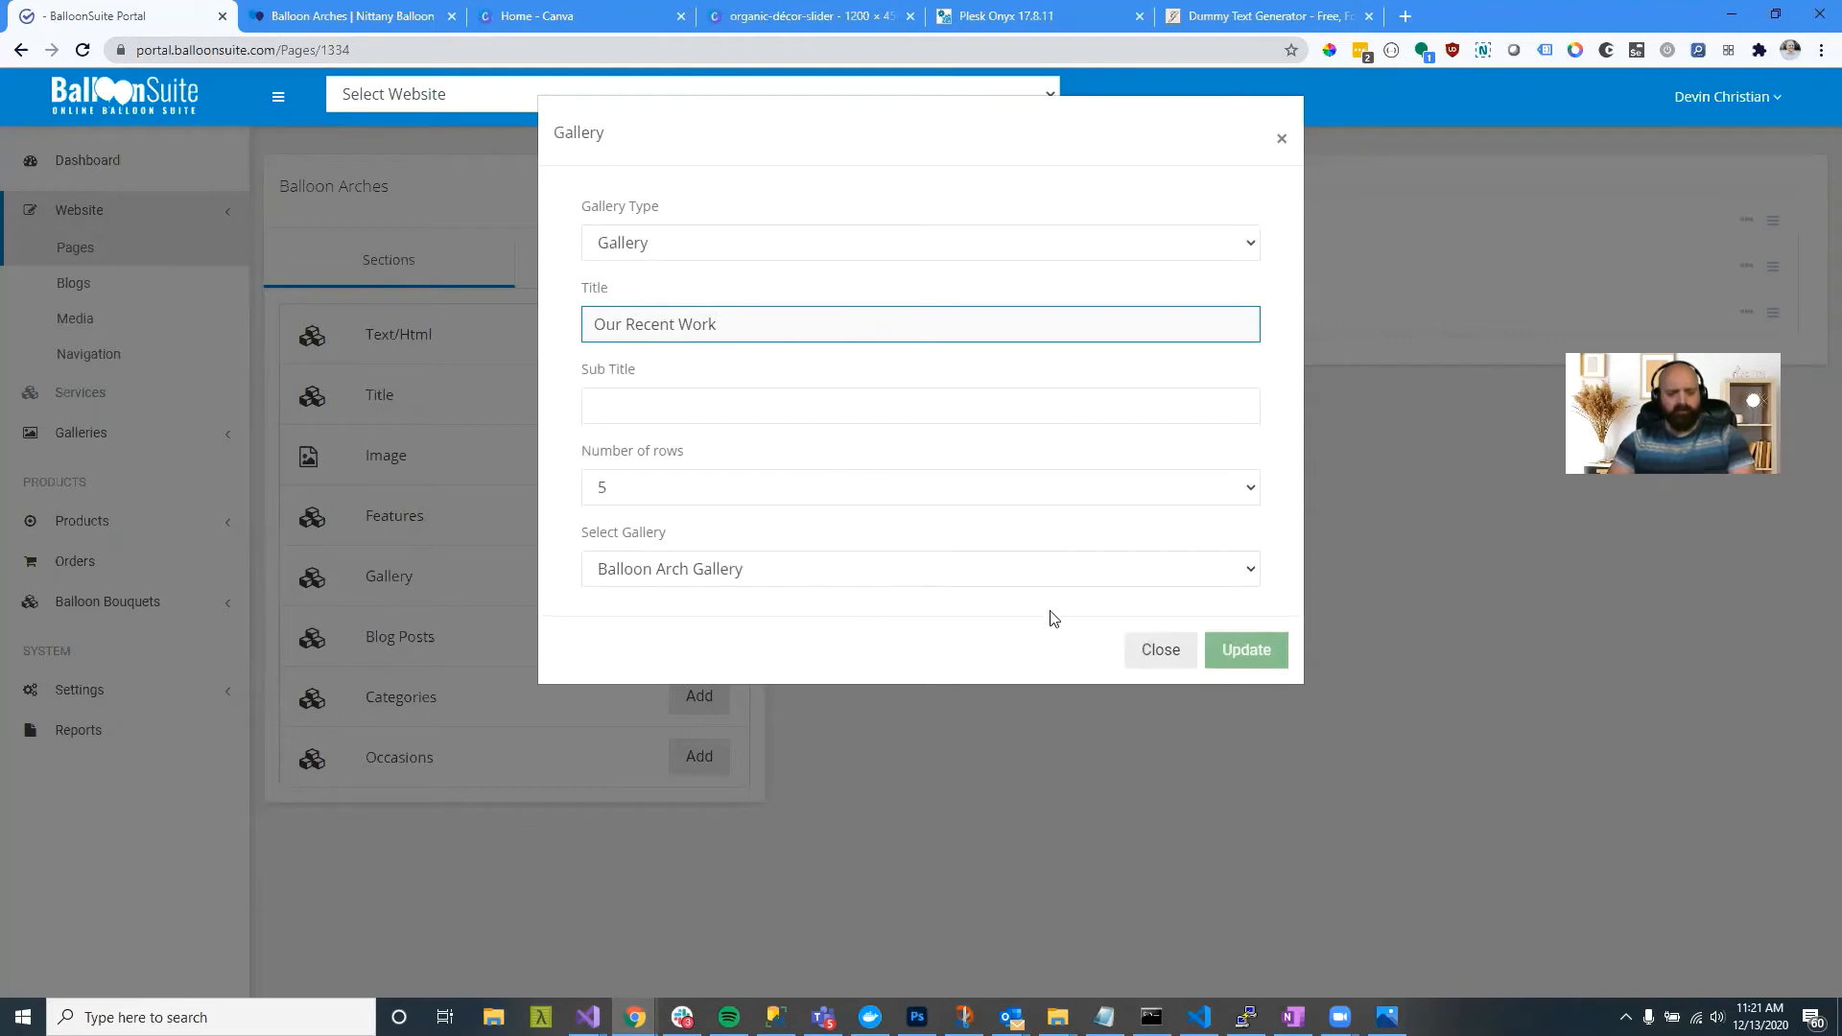
click(1232, 647)
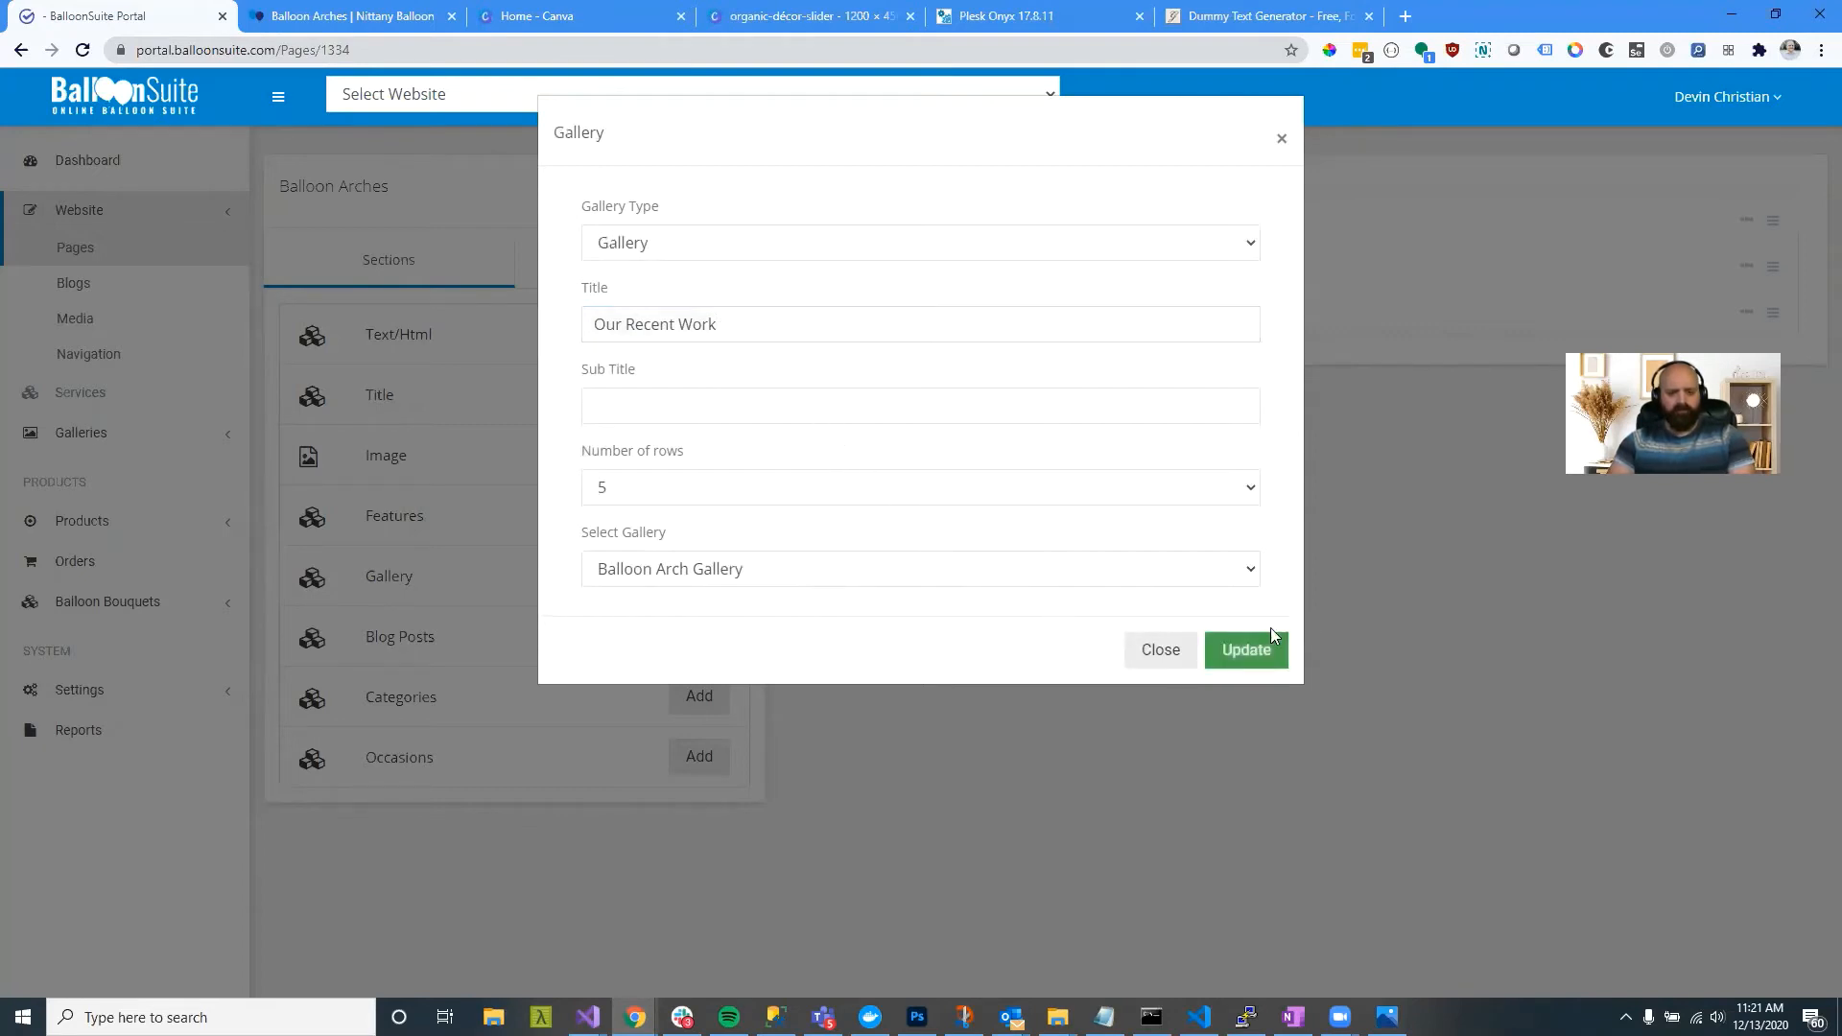
click(1245, 651)
Step: Reload the Balloon Arches preview page and browse its gallery photos enlarged, from the second through the last
click(296, 24)
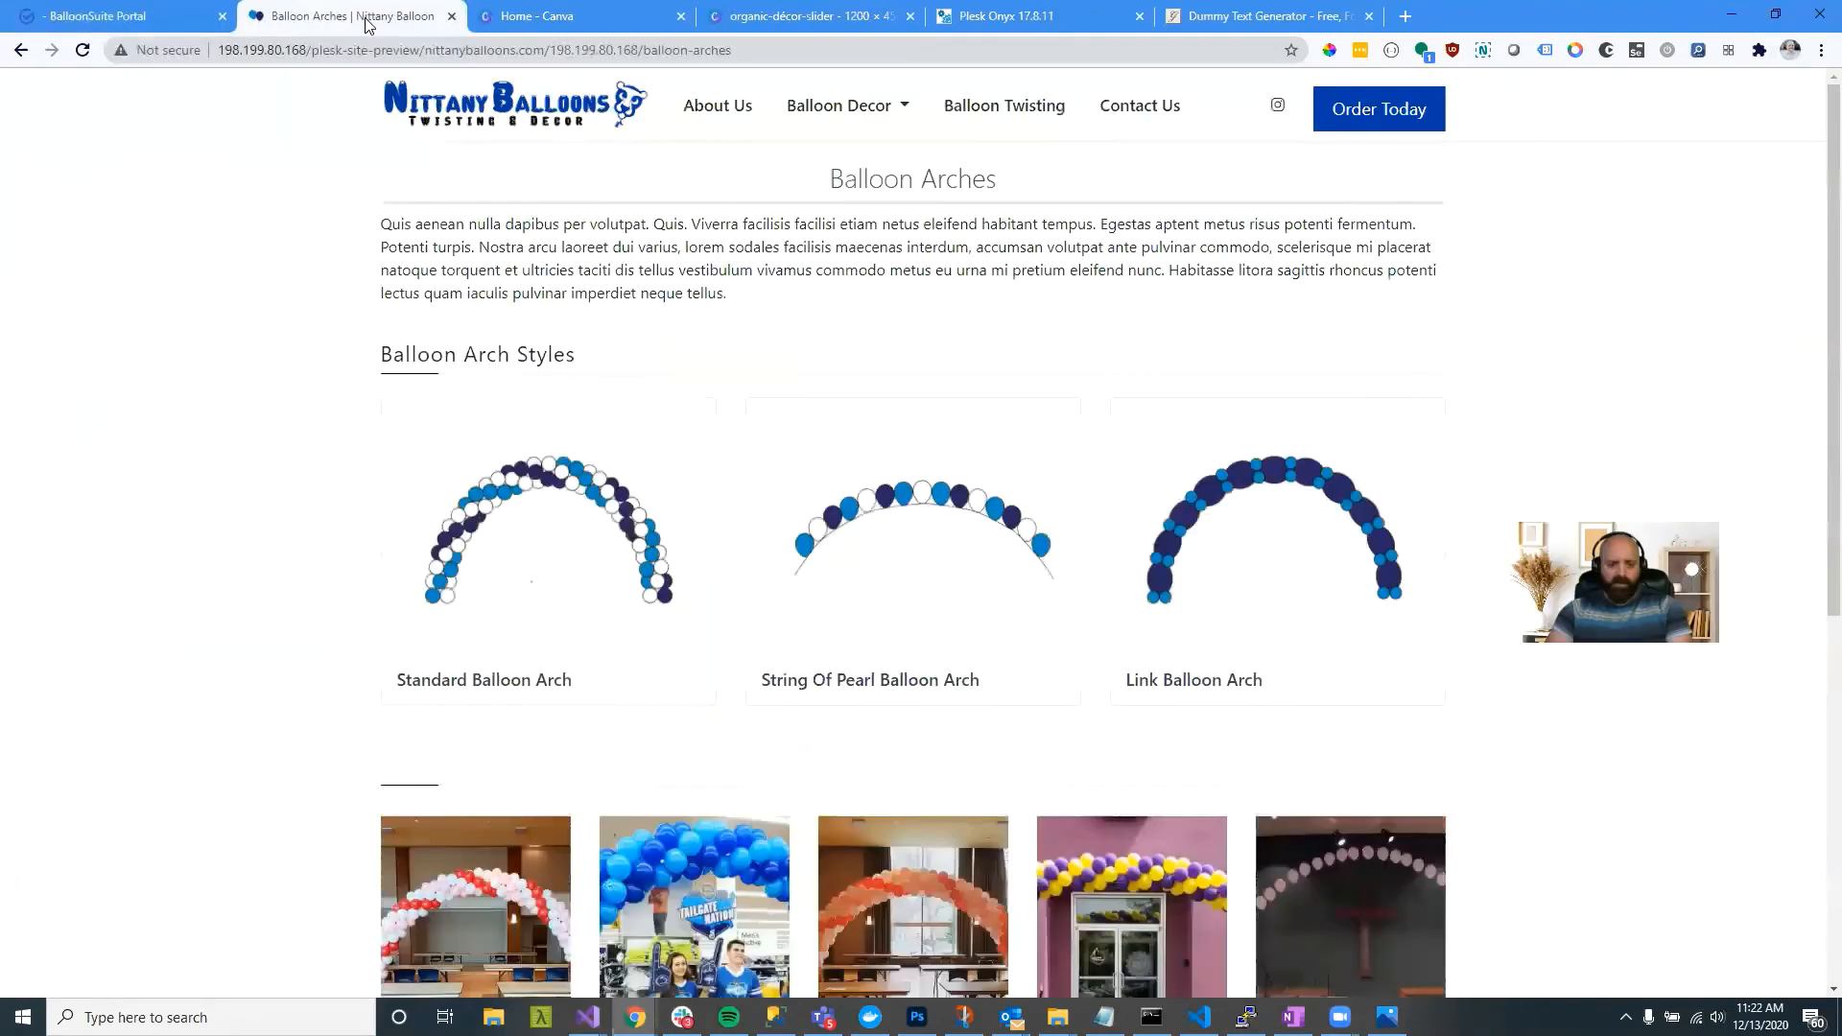
click(78, 51)
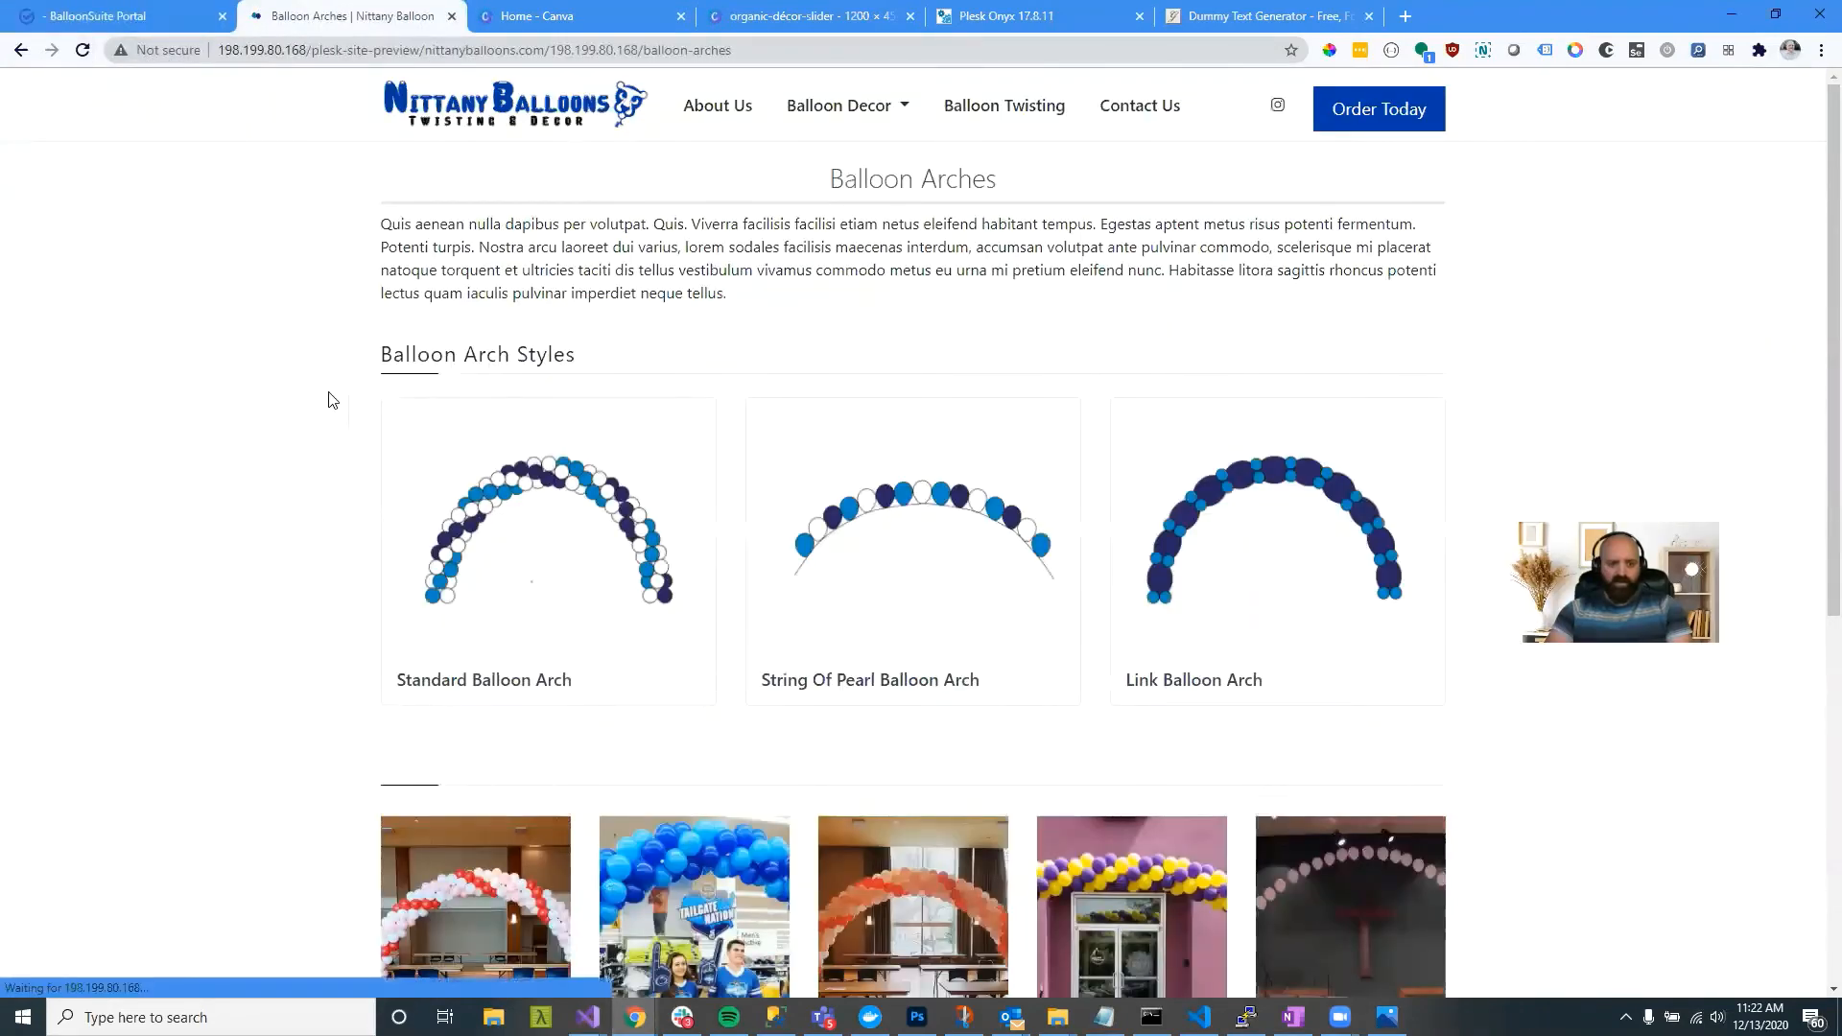
scroll(687, 491, down, 3)
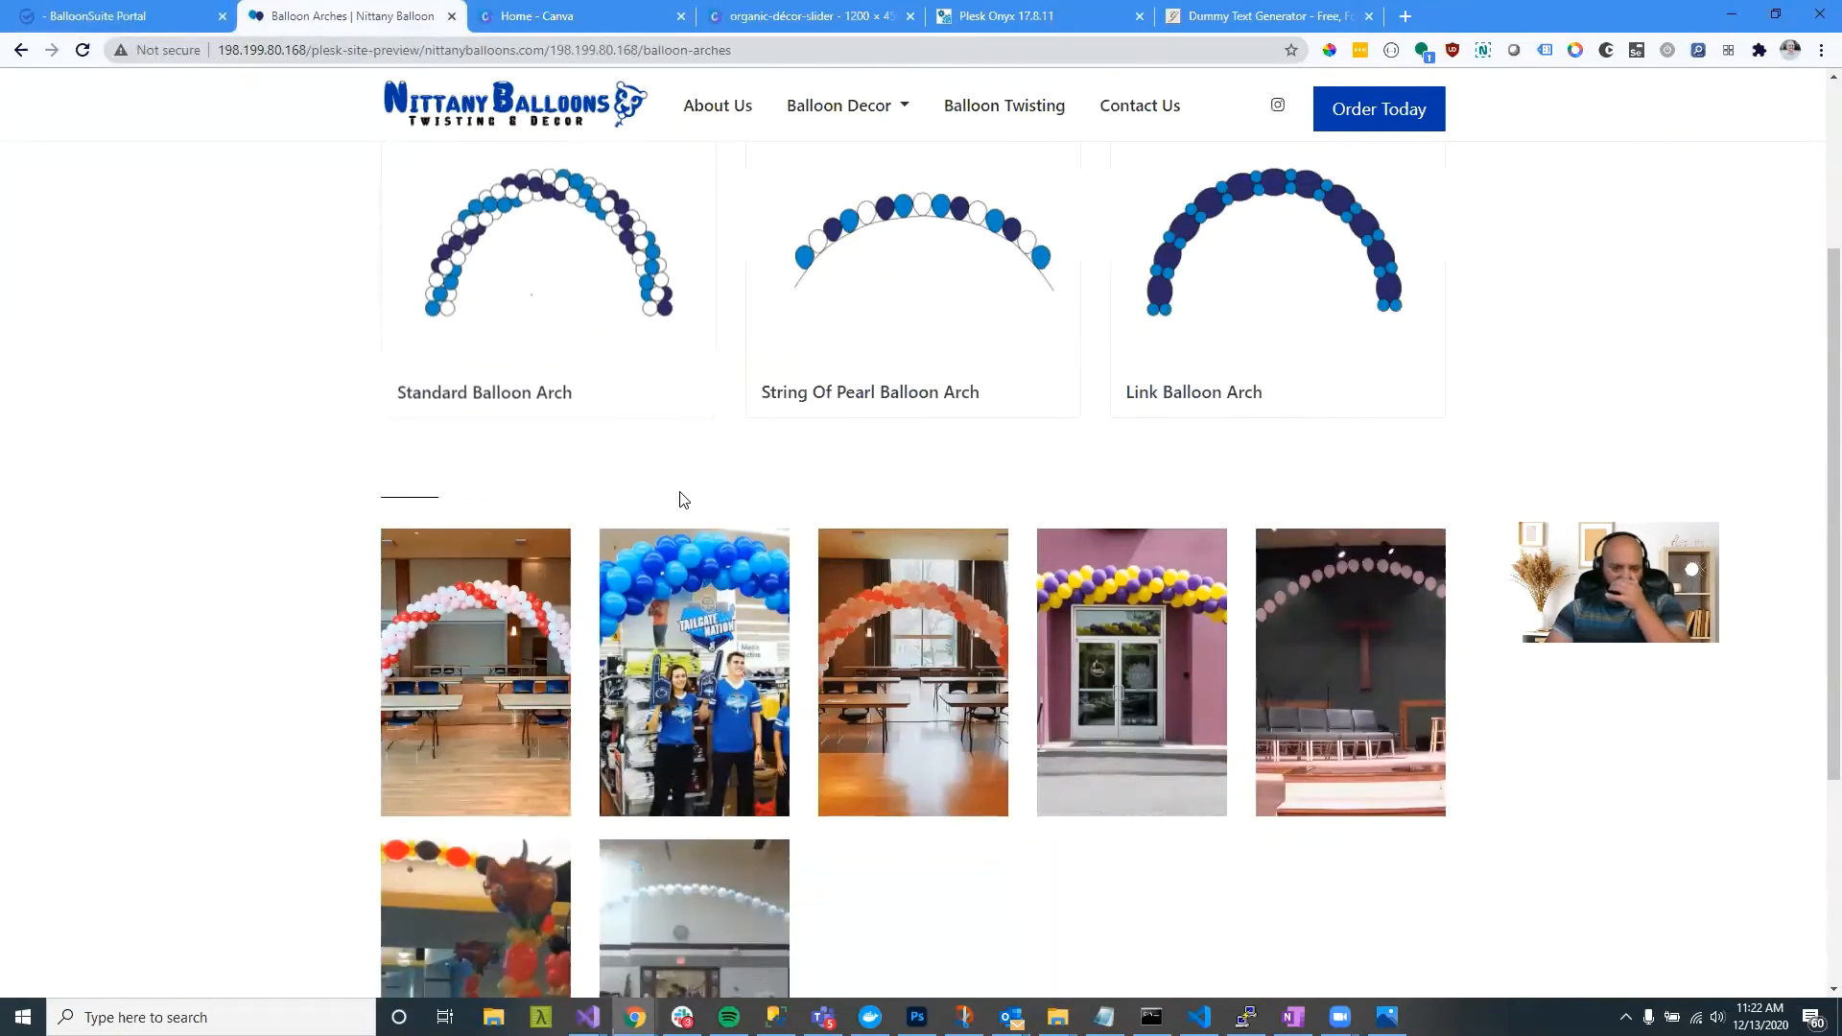
scroll(687, 493, down, 2)
click(747, 486)
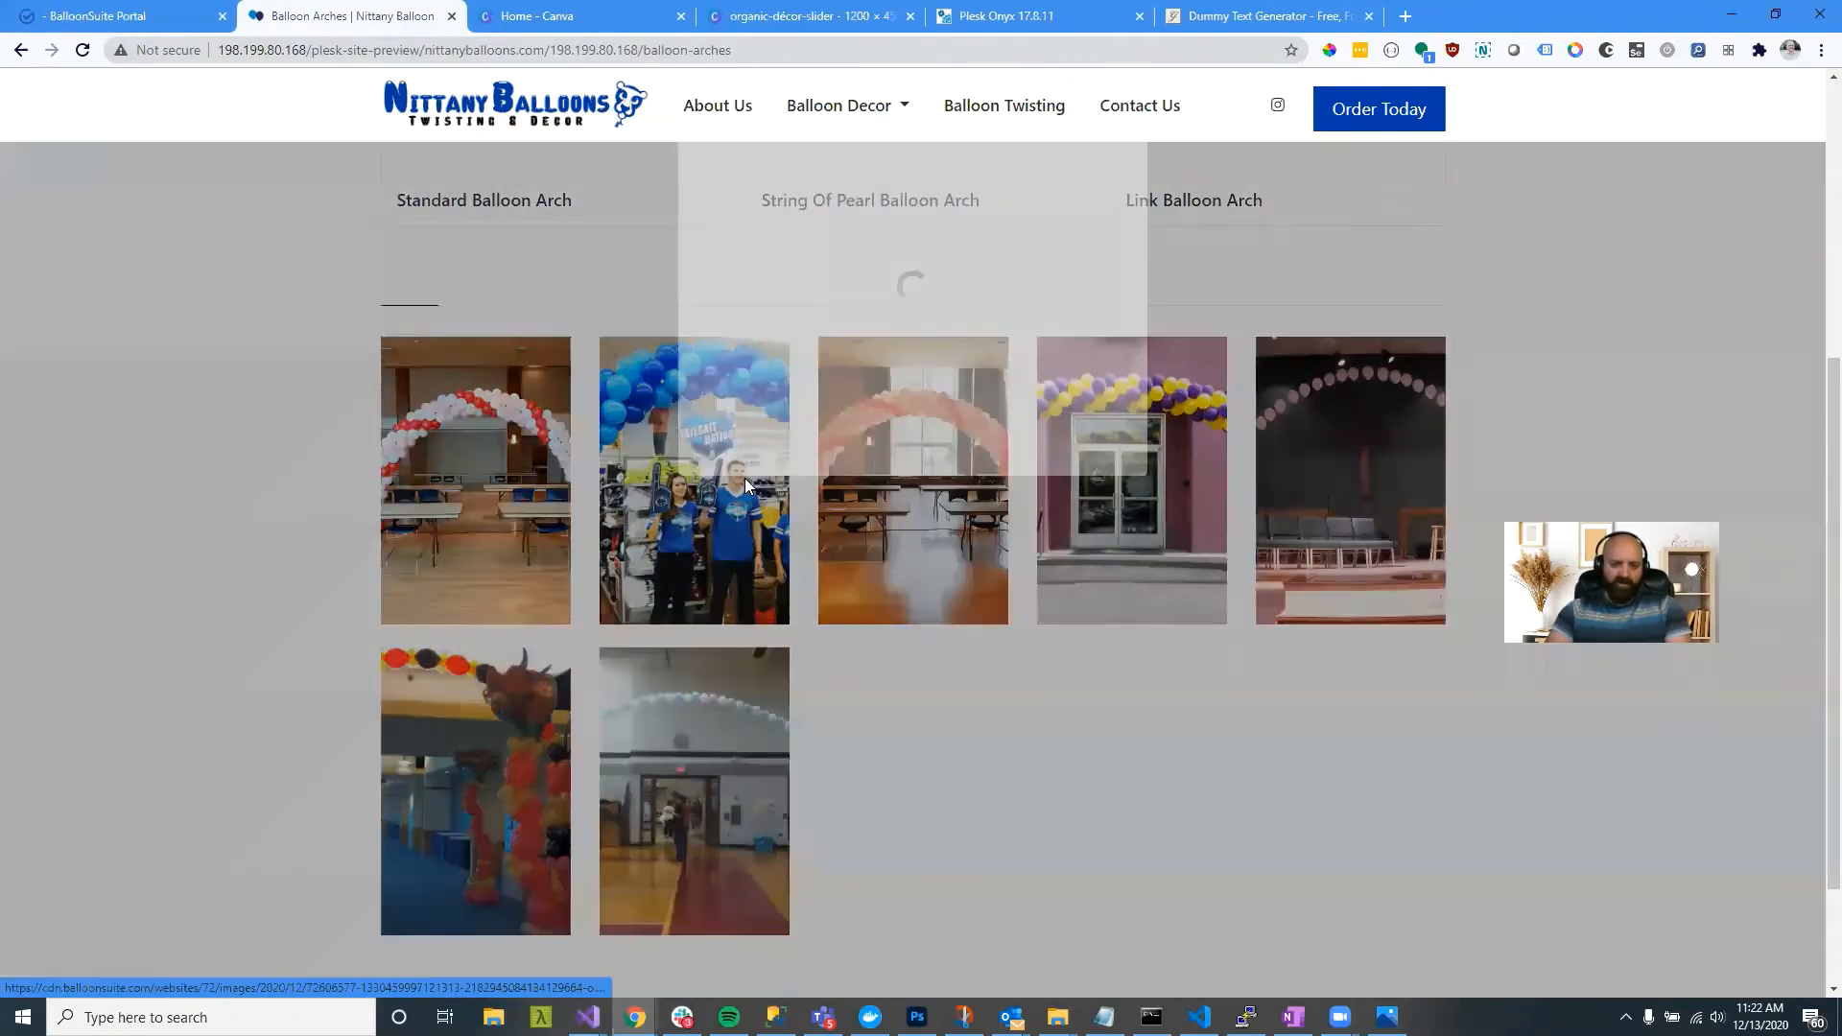
scroll(733, 520, down, 1)
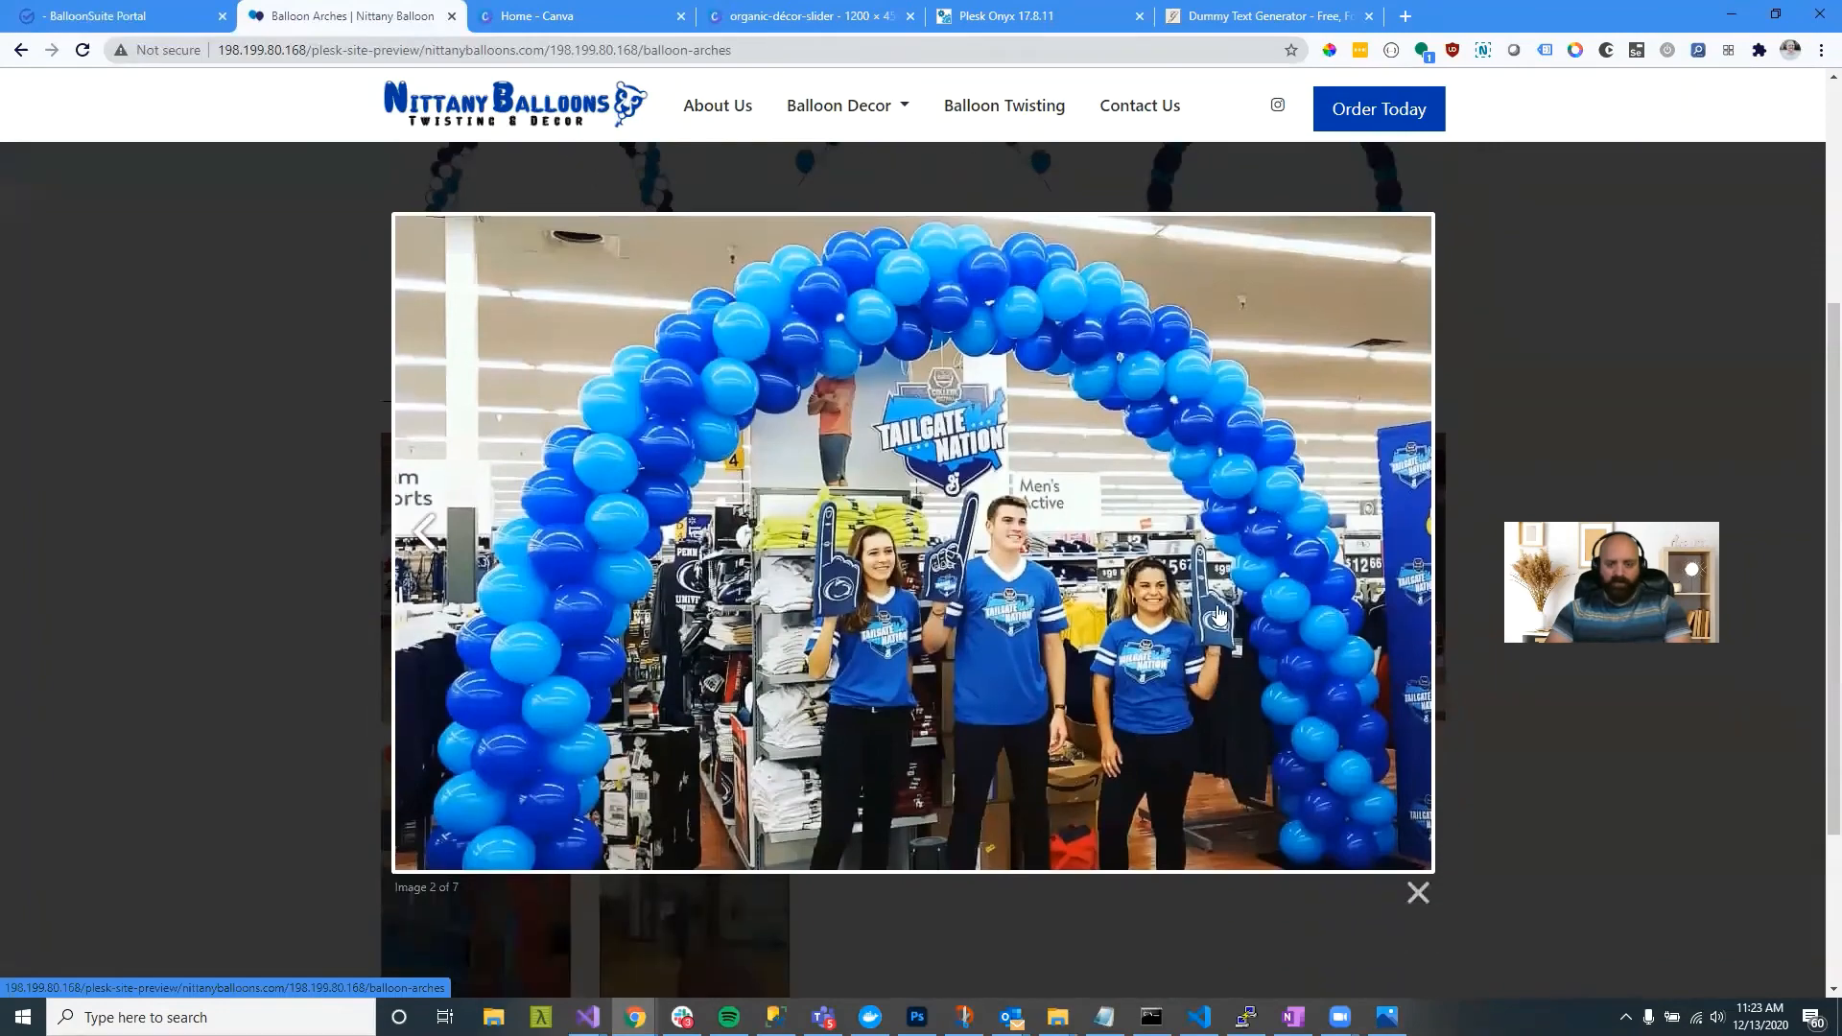
click(1411, 544)
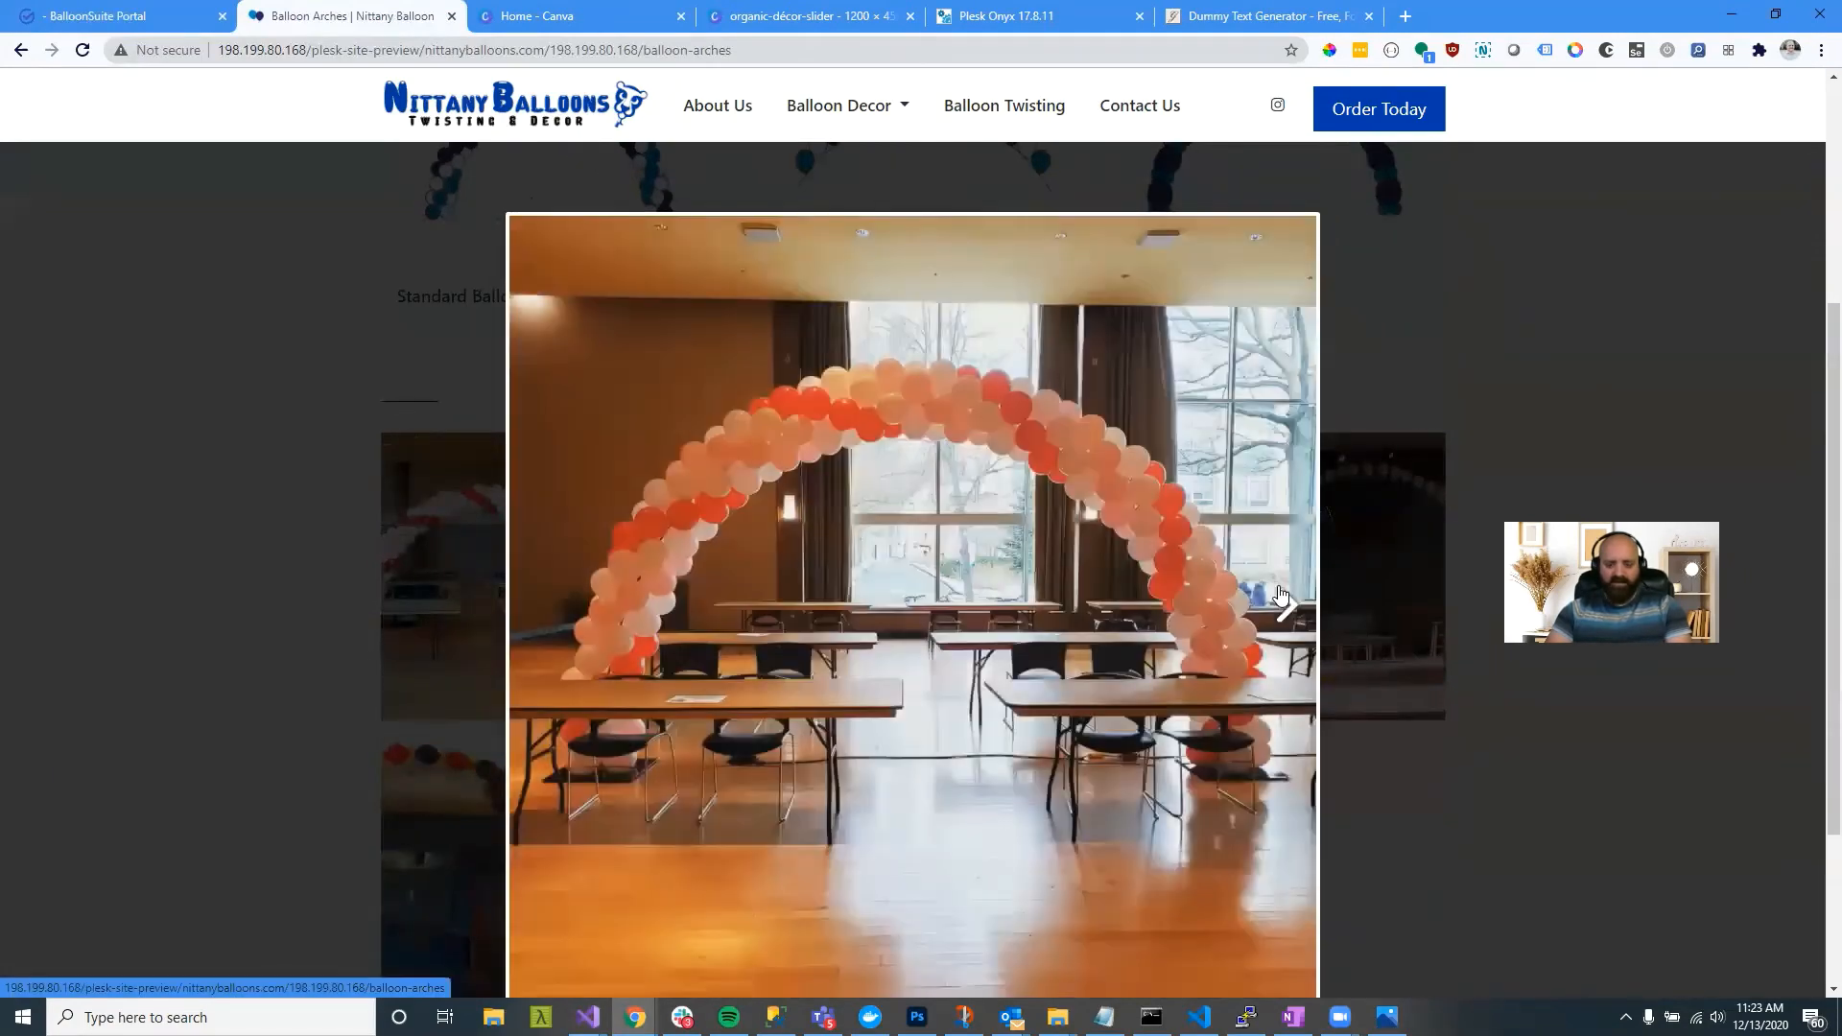
click(1283, 595)
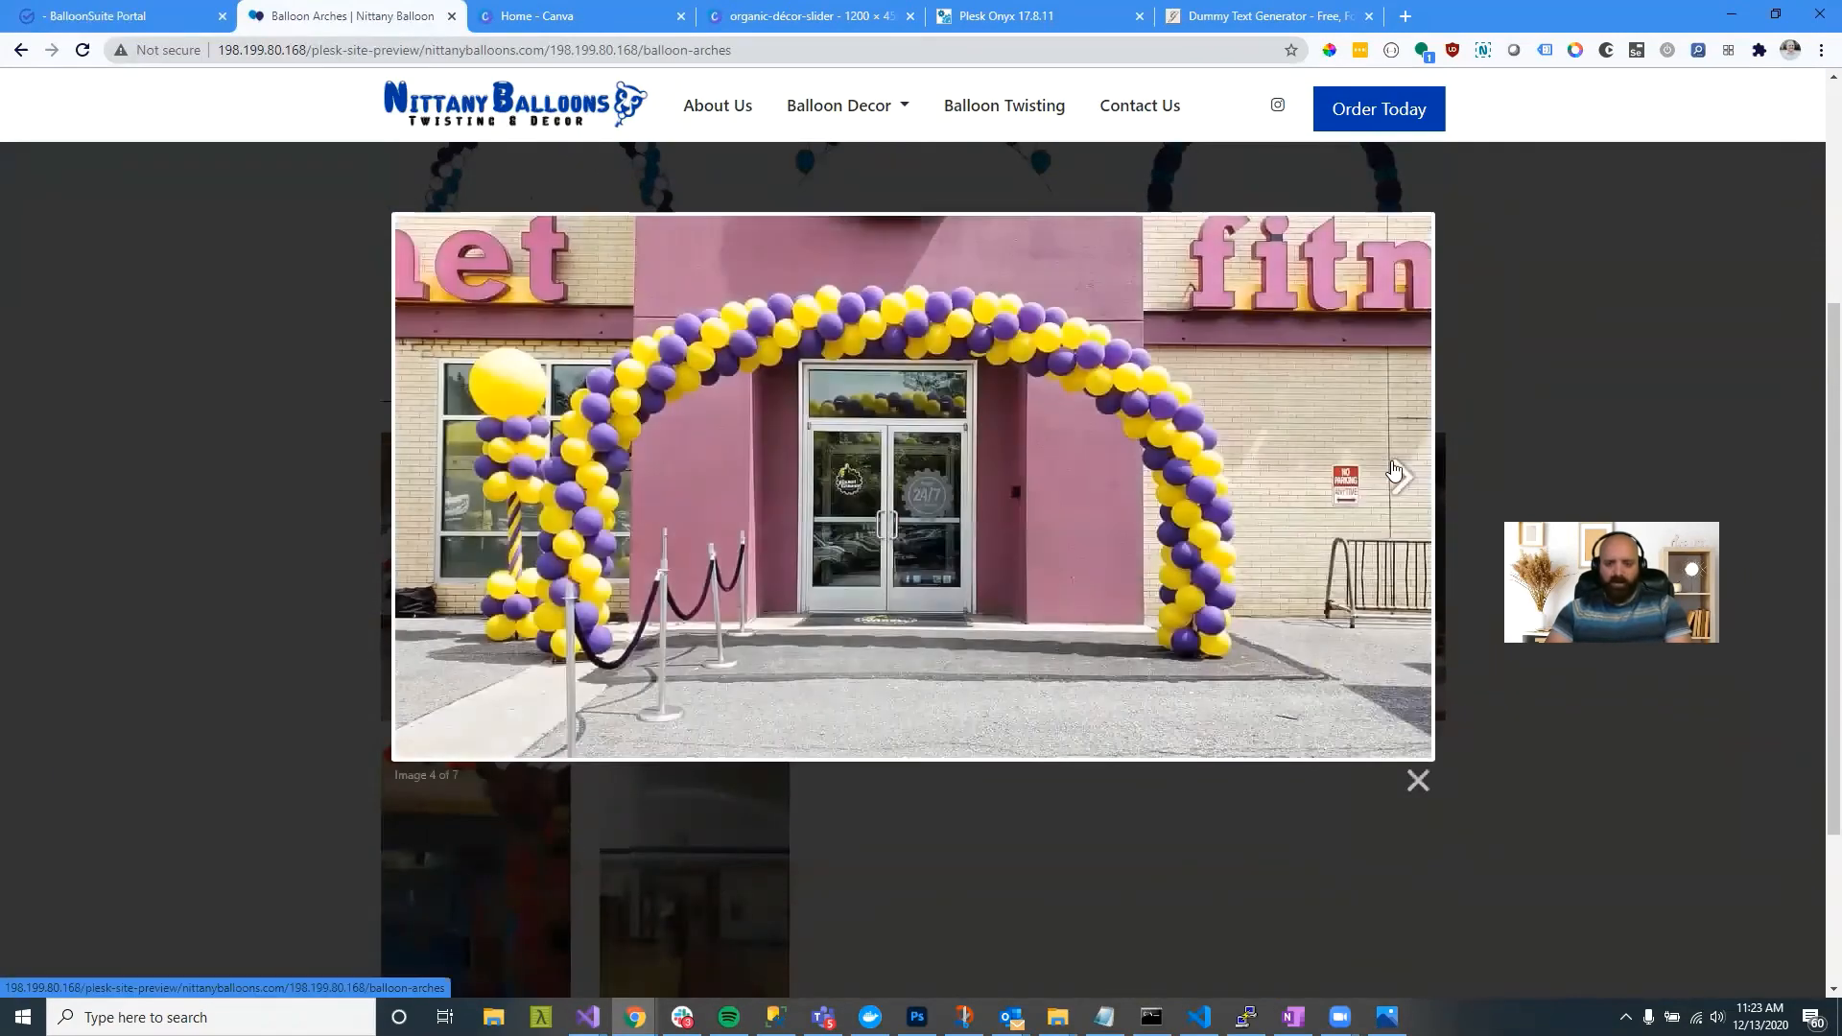
click(1391, 462)
click(1231, 461)
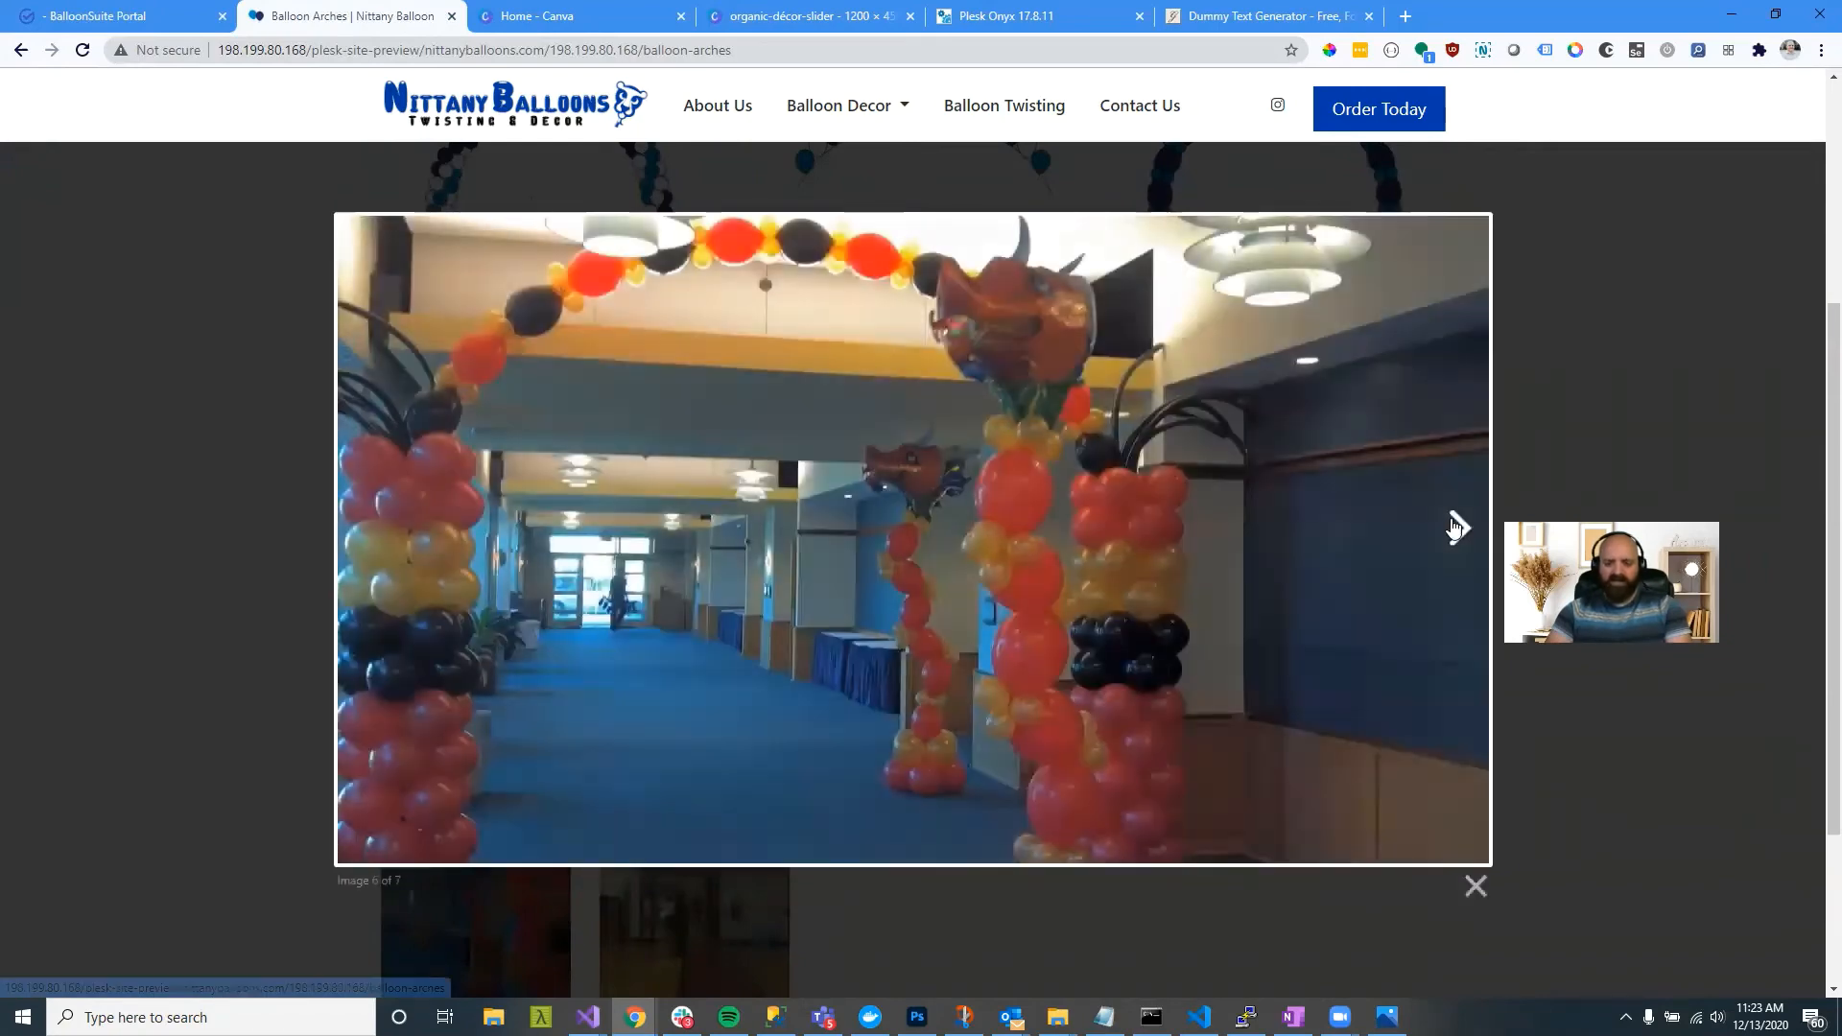
click(1453, 526)
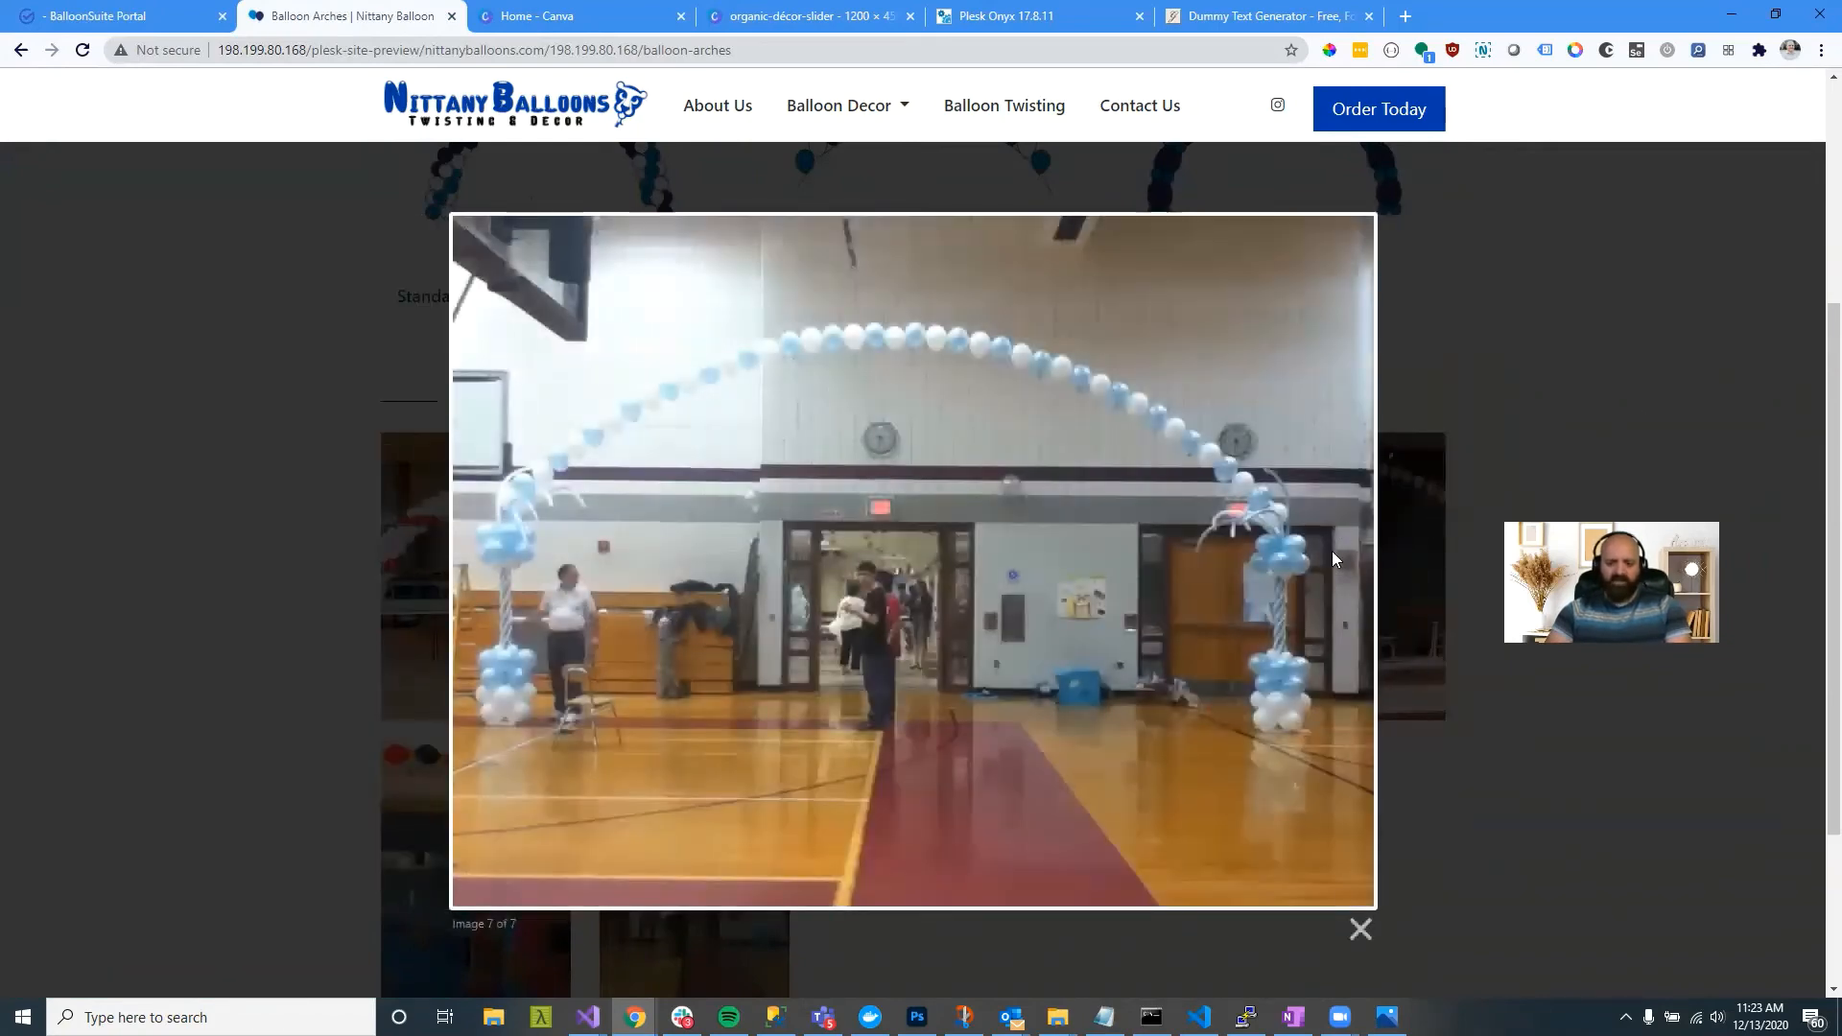
click(1361, 928)
Step: Review the Balloon Arch Styles heading and its arch styles on the preview page
scroll(861, 627, up, 4)
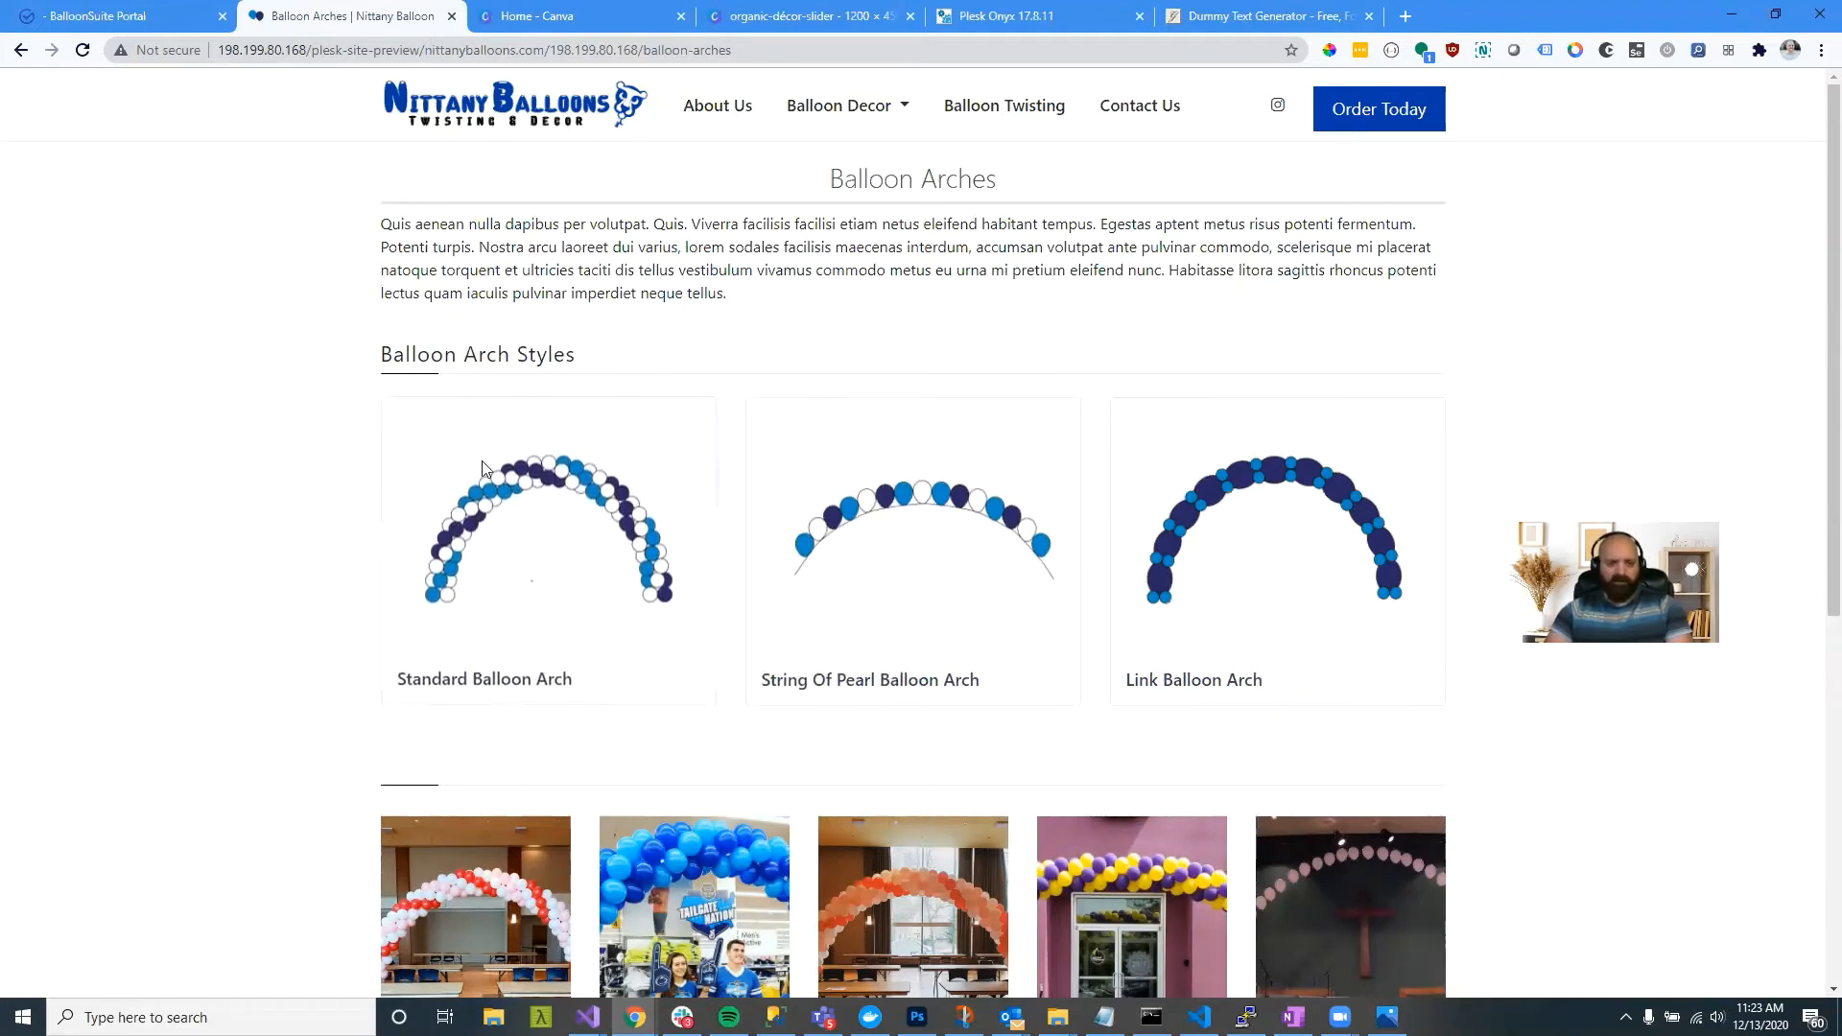
drag(562, 369, 378, 356)
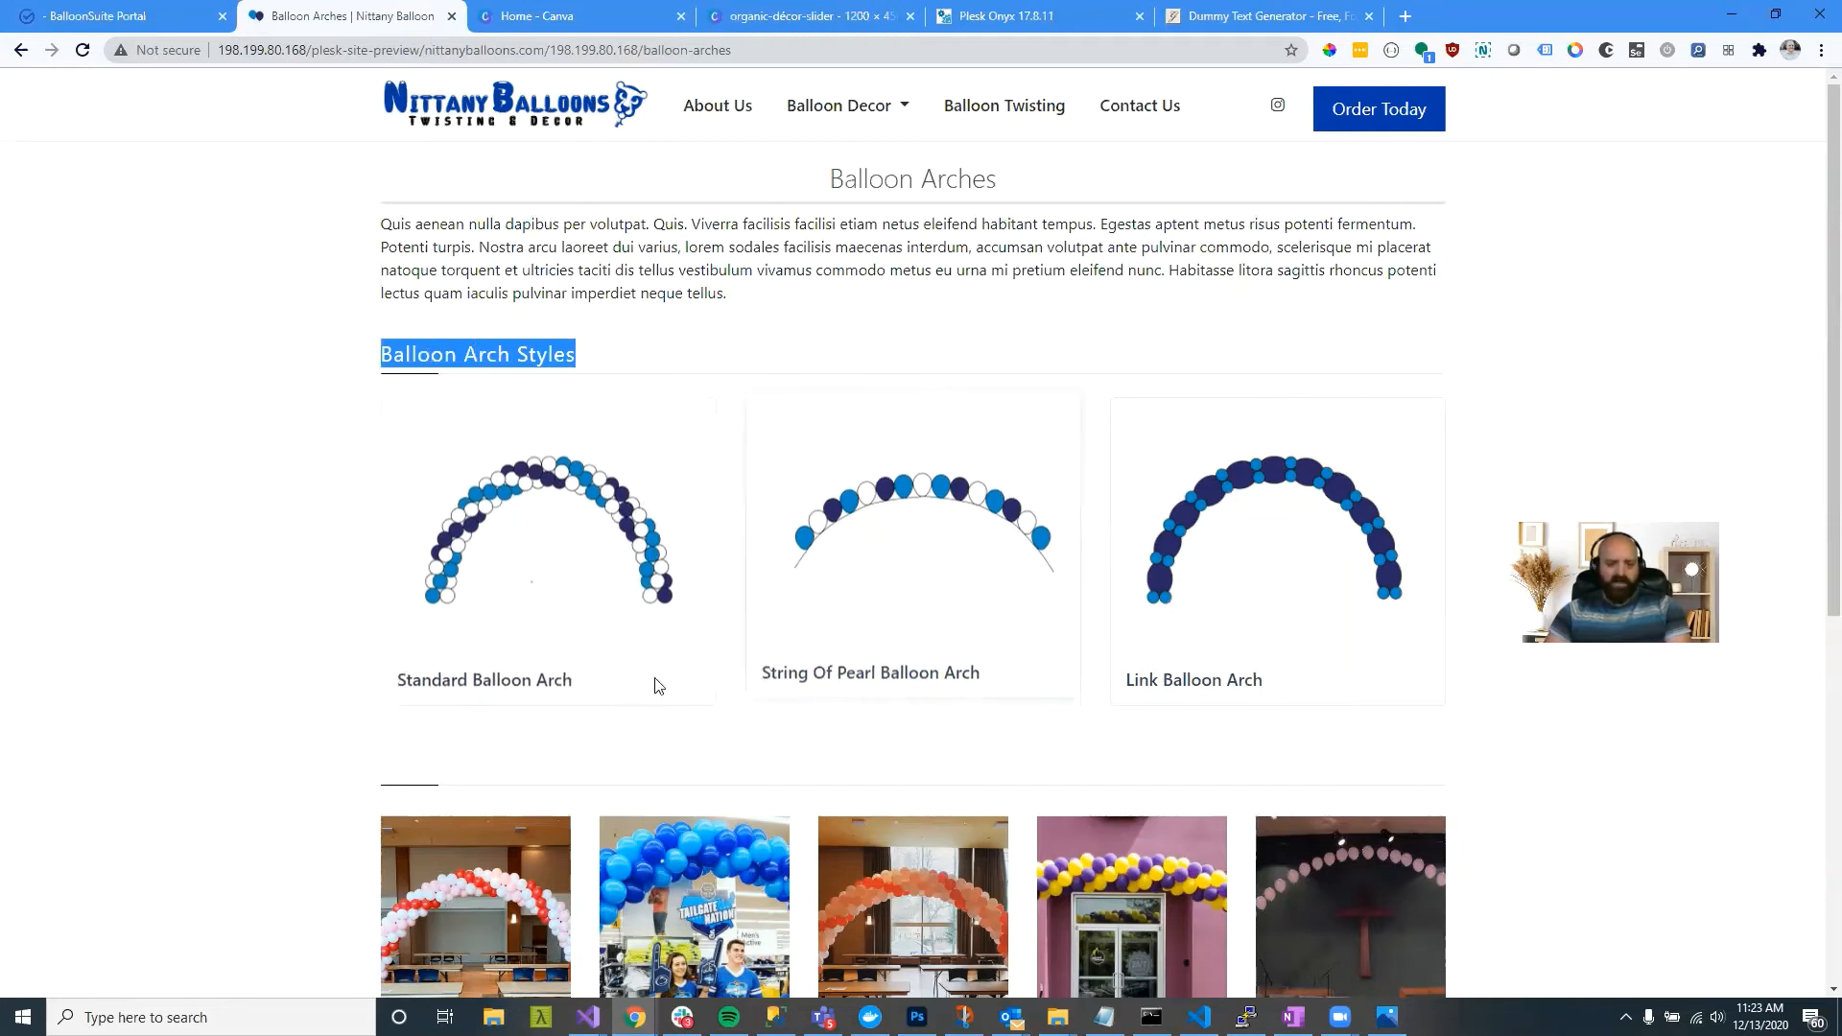
scroll(438, 720, down, 2)
scroll(438, 719, up, 2)
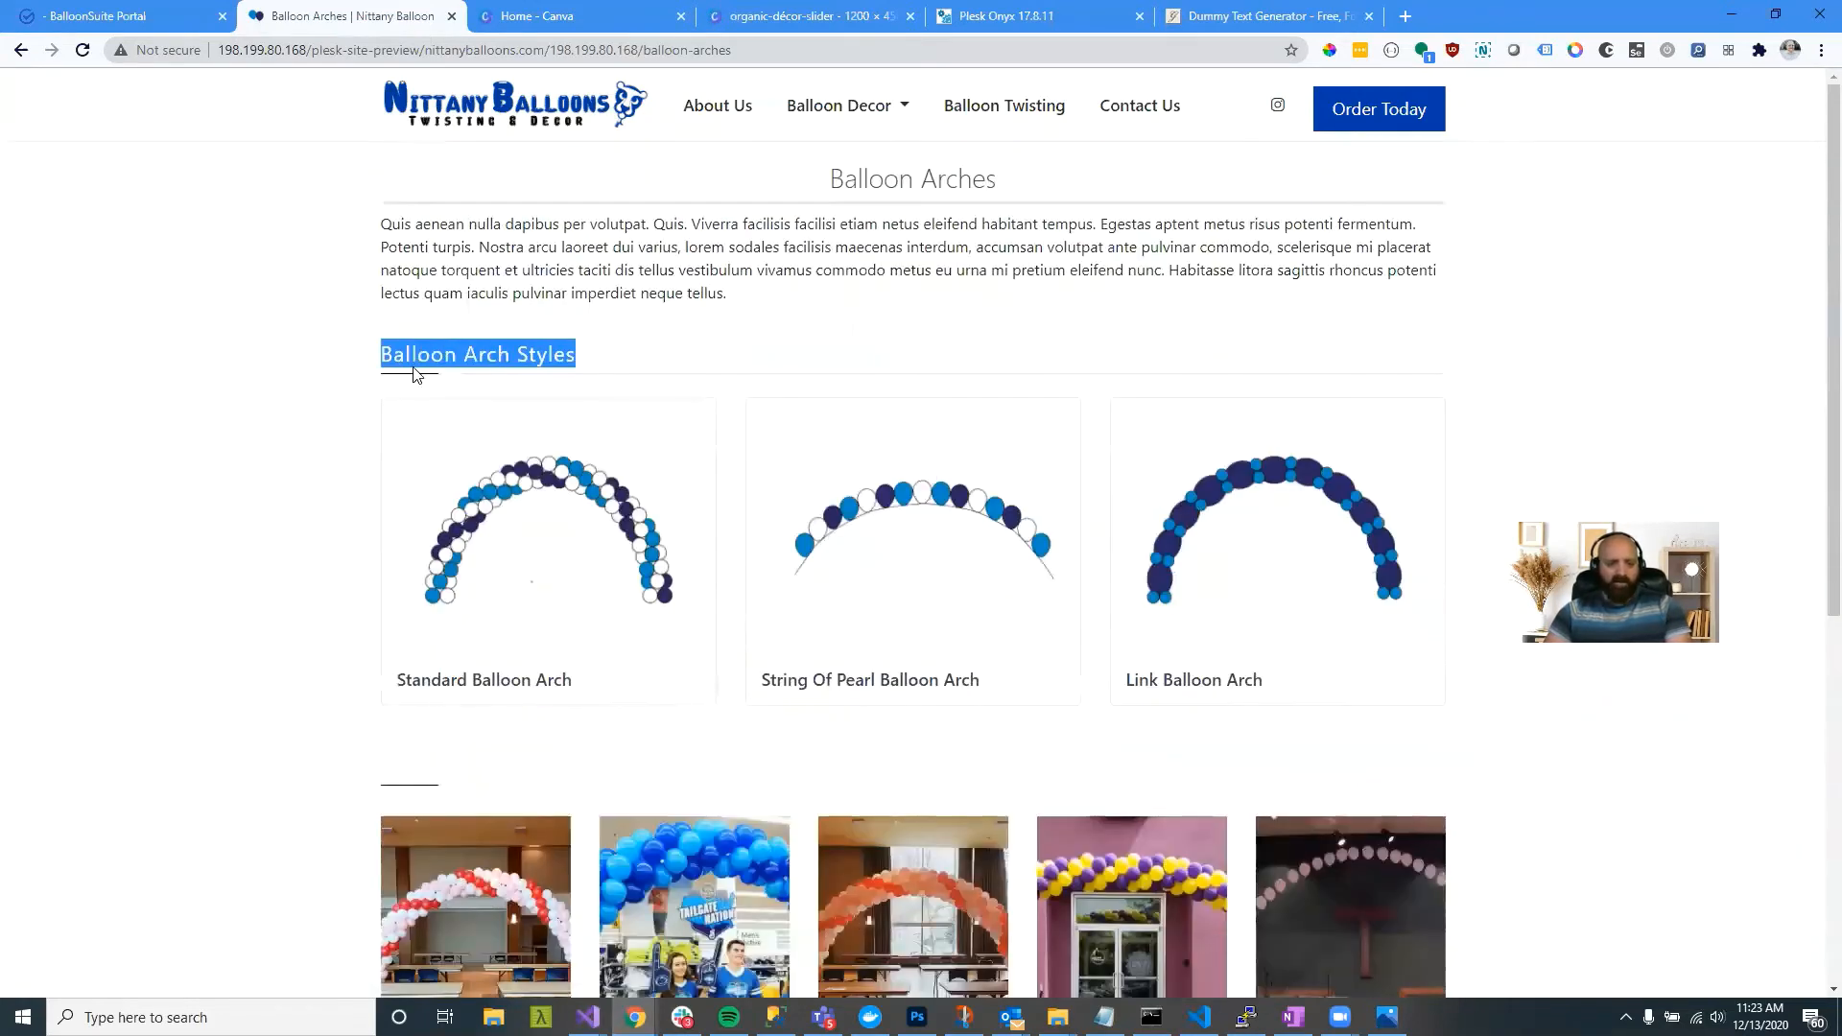
click(448, 386)
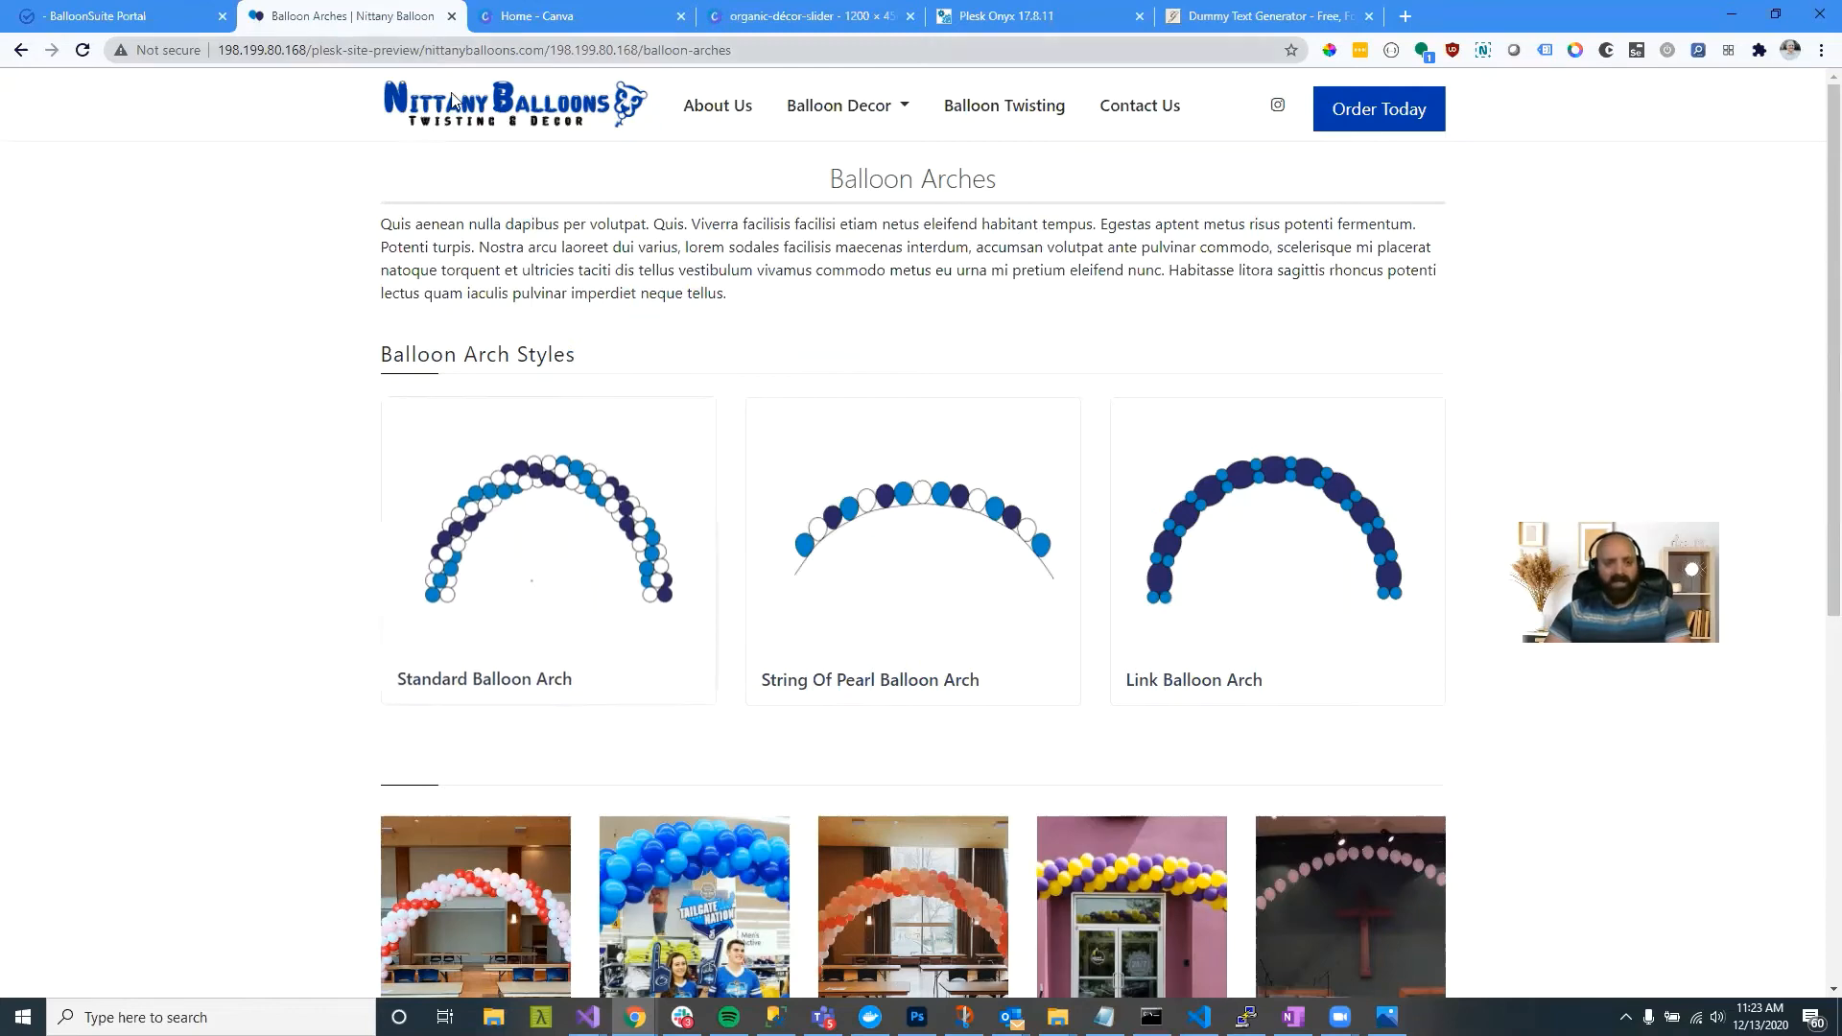
Step: Copy the page's intro text from "Quis aenean" through "sodales facilisi" into the Balloon Arch Styles section's subheading and save it
drag(826, 246, 383, 230)
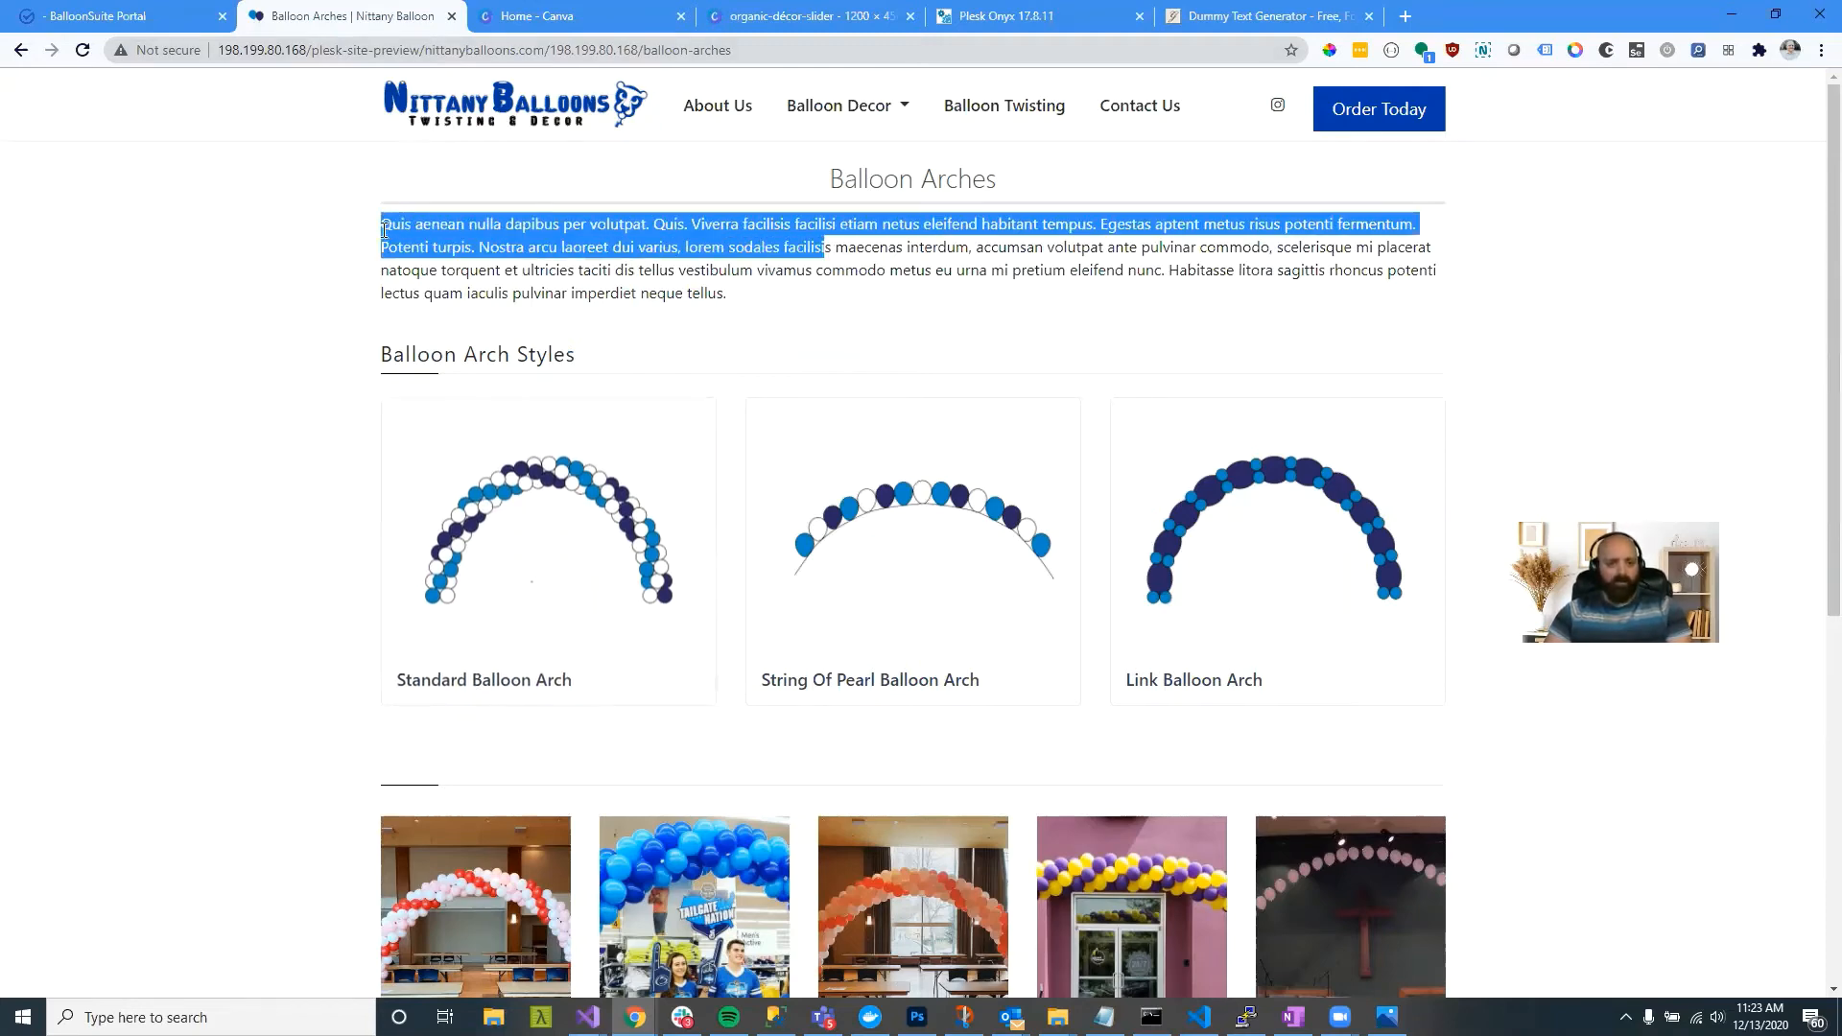
click(176, 16)
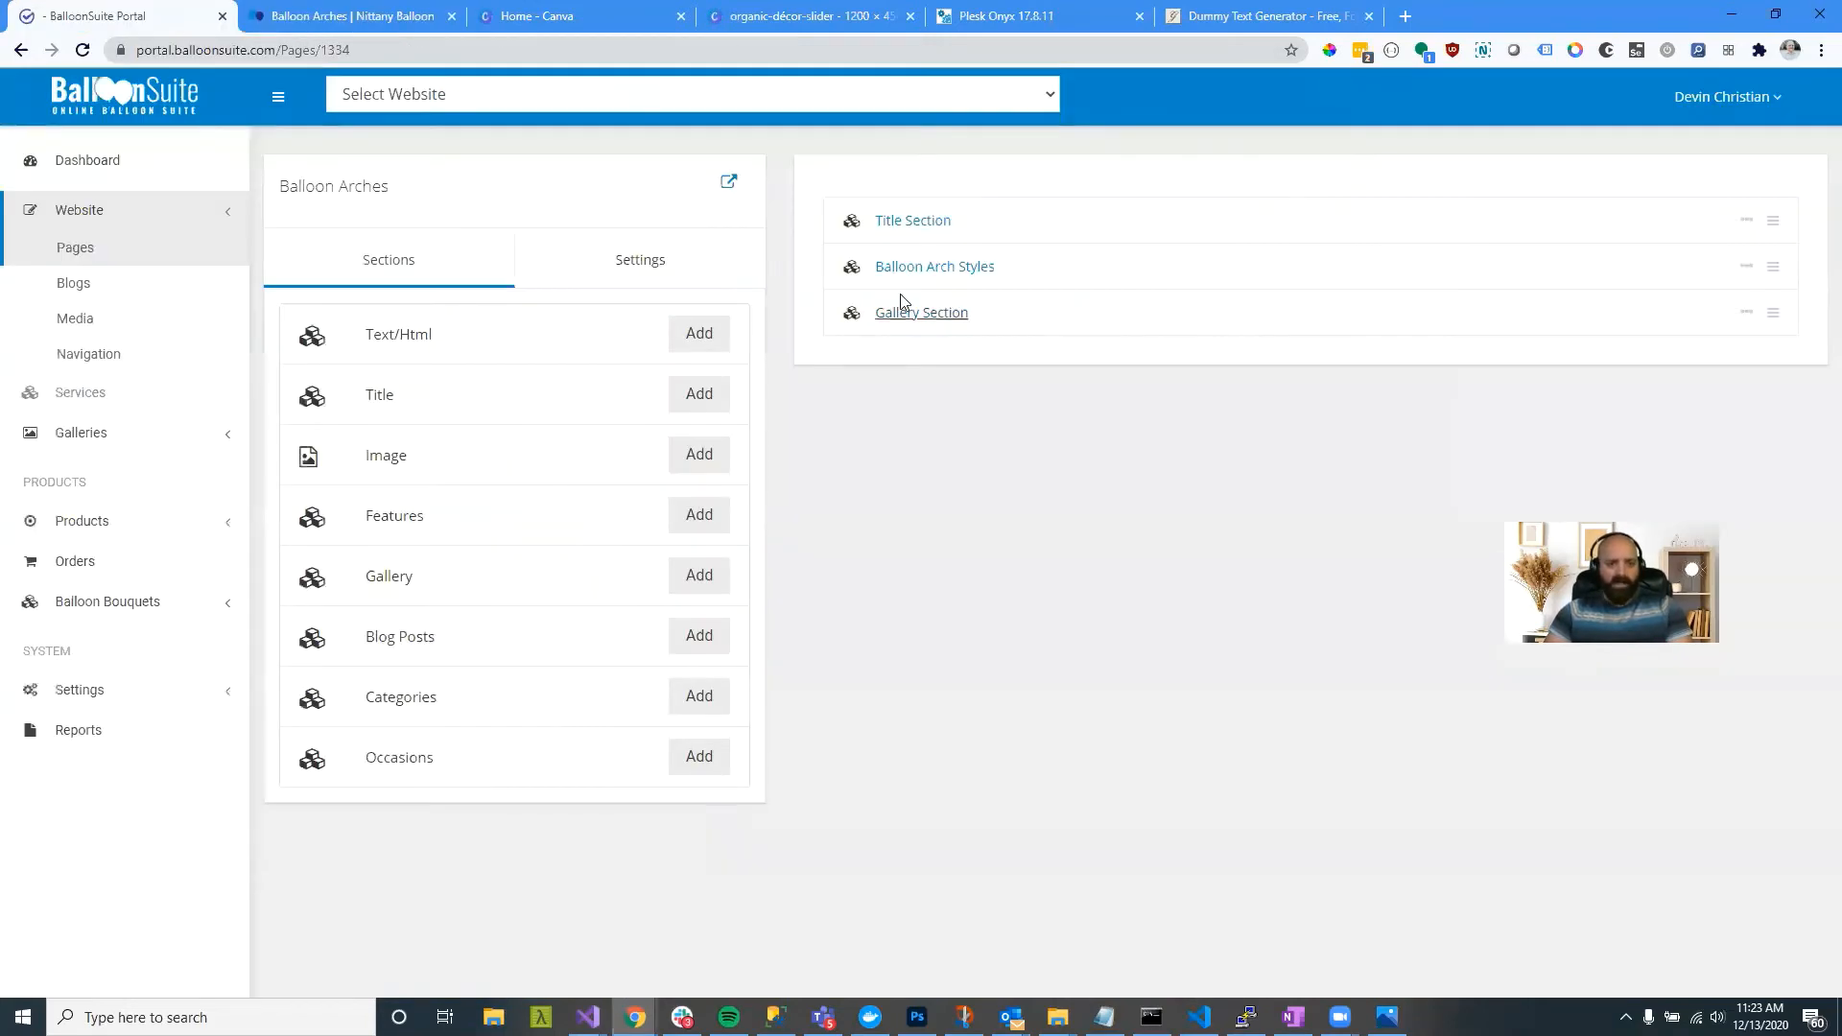
click(917, 276)
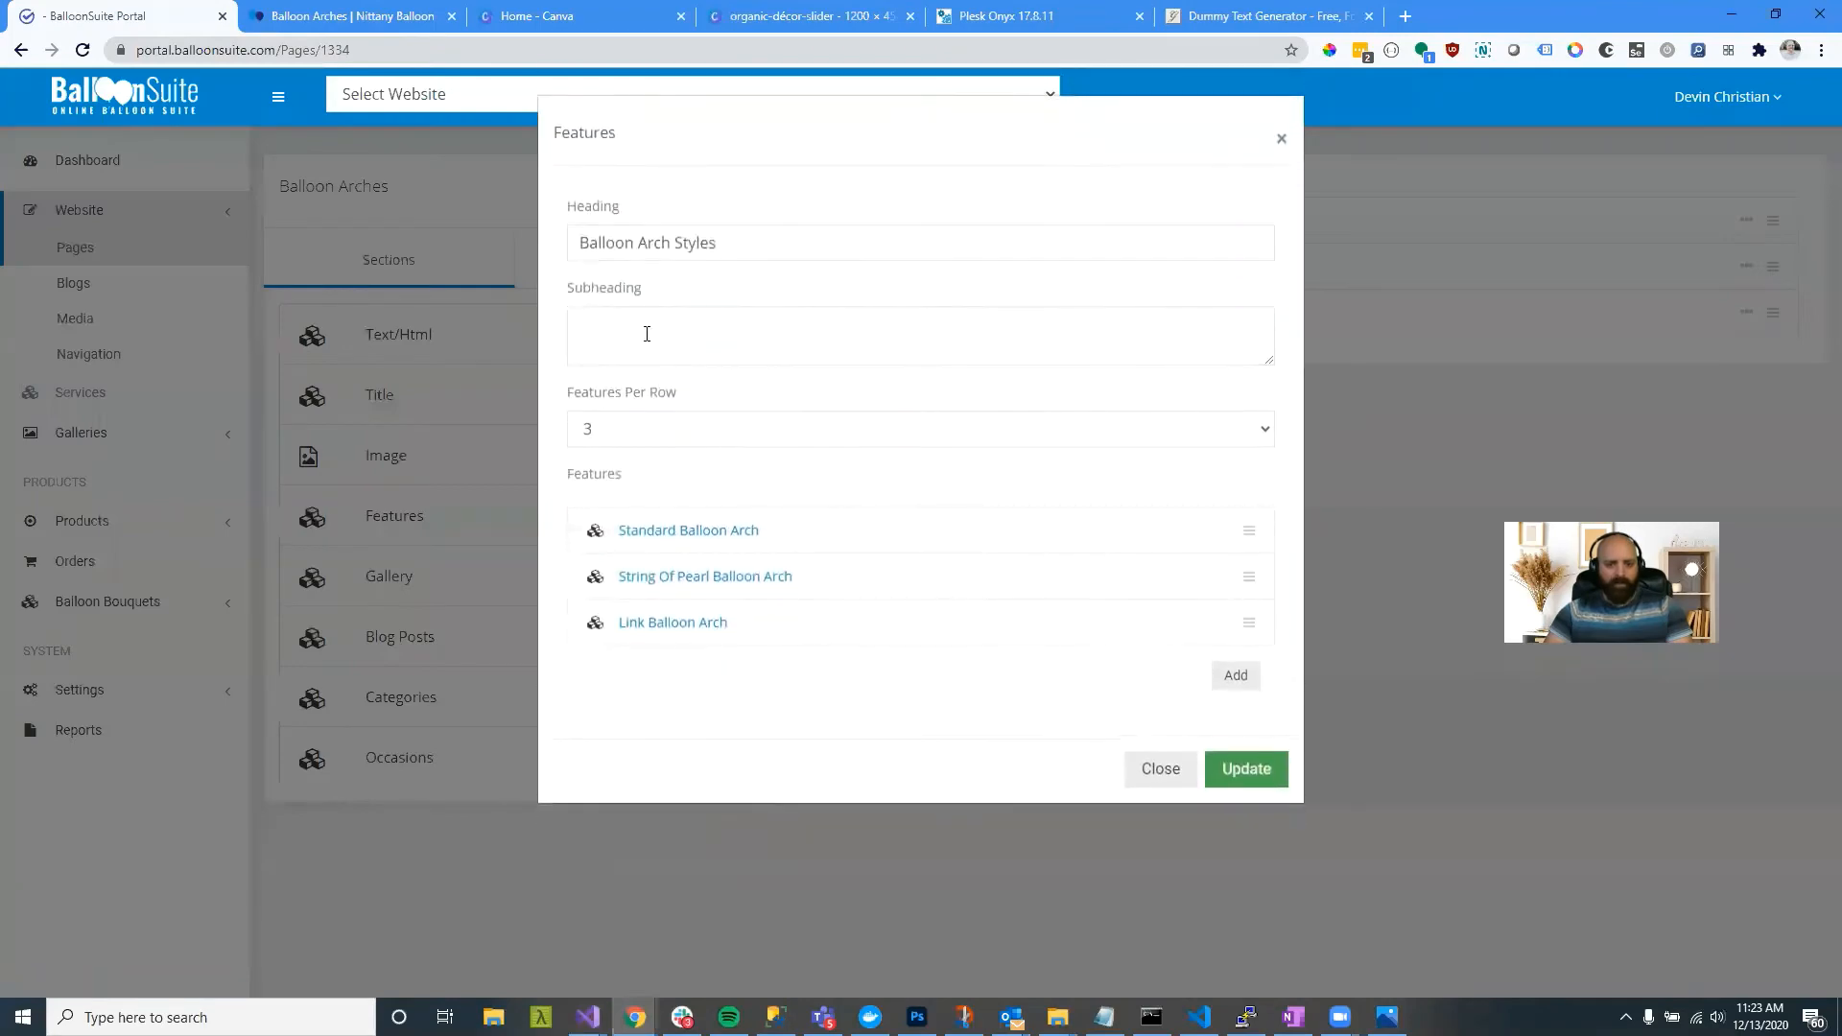
click(1147, 330)
text(Quis aenean nulla dapibus per volutpat. Quis. Viverra facilisis facilisi etiam metus eleifend habitant tempus. Egestas aptent metus risus potenti fermentum. Potenti turpis. Nostra arcu laoreet dui varius, lorem sodales facilisi)
click(1247, 769)
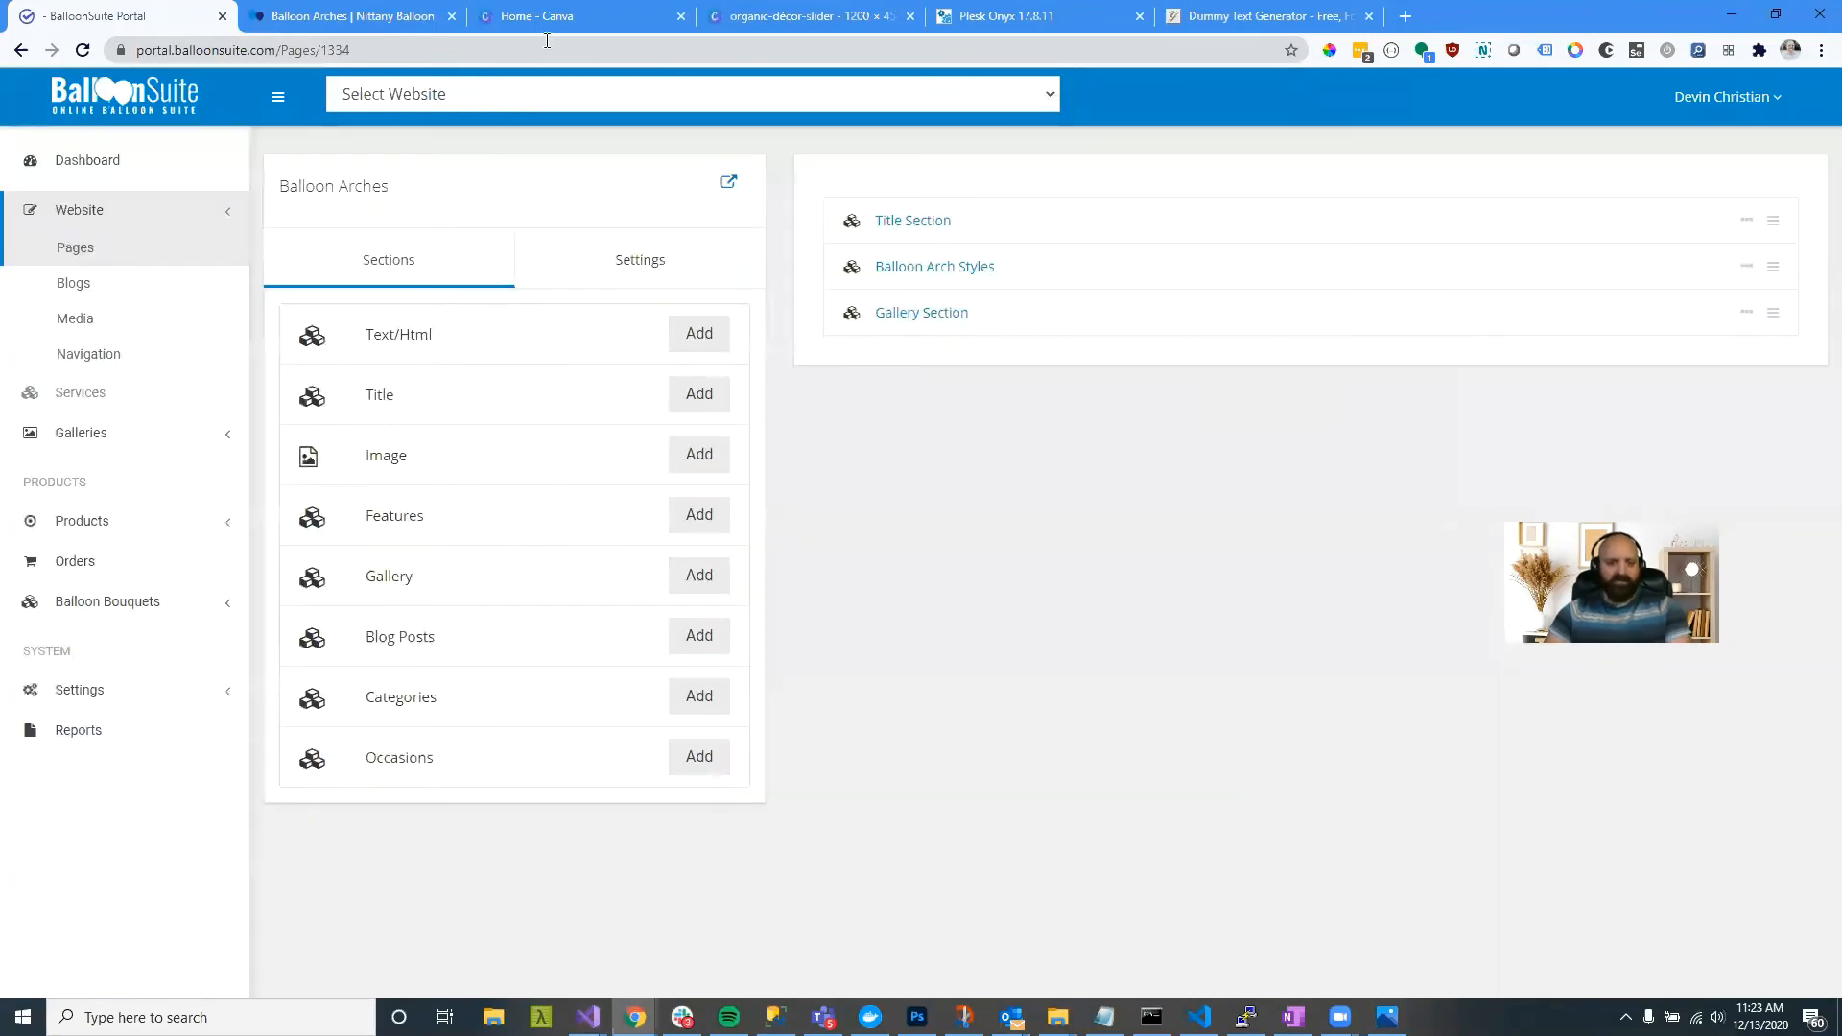
Step: Reload the Balloon Arches preview page and check the heading and subheading of the Balloon Arch Styles section
click(375, 15)
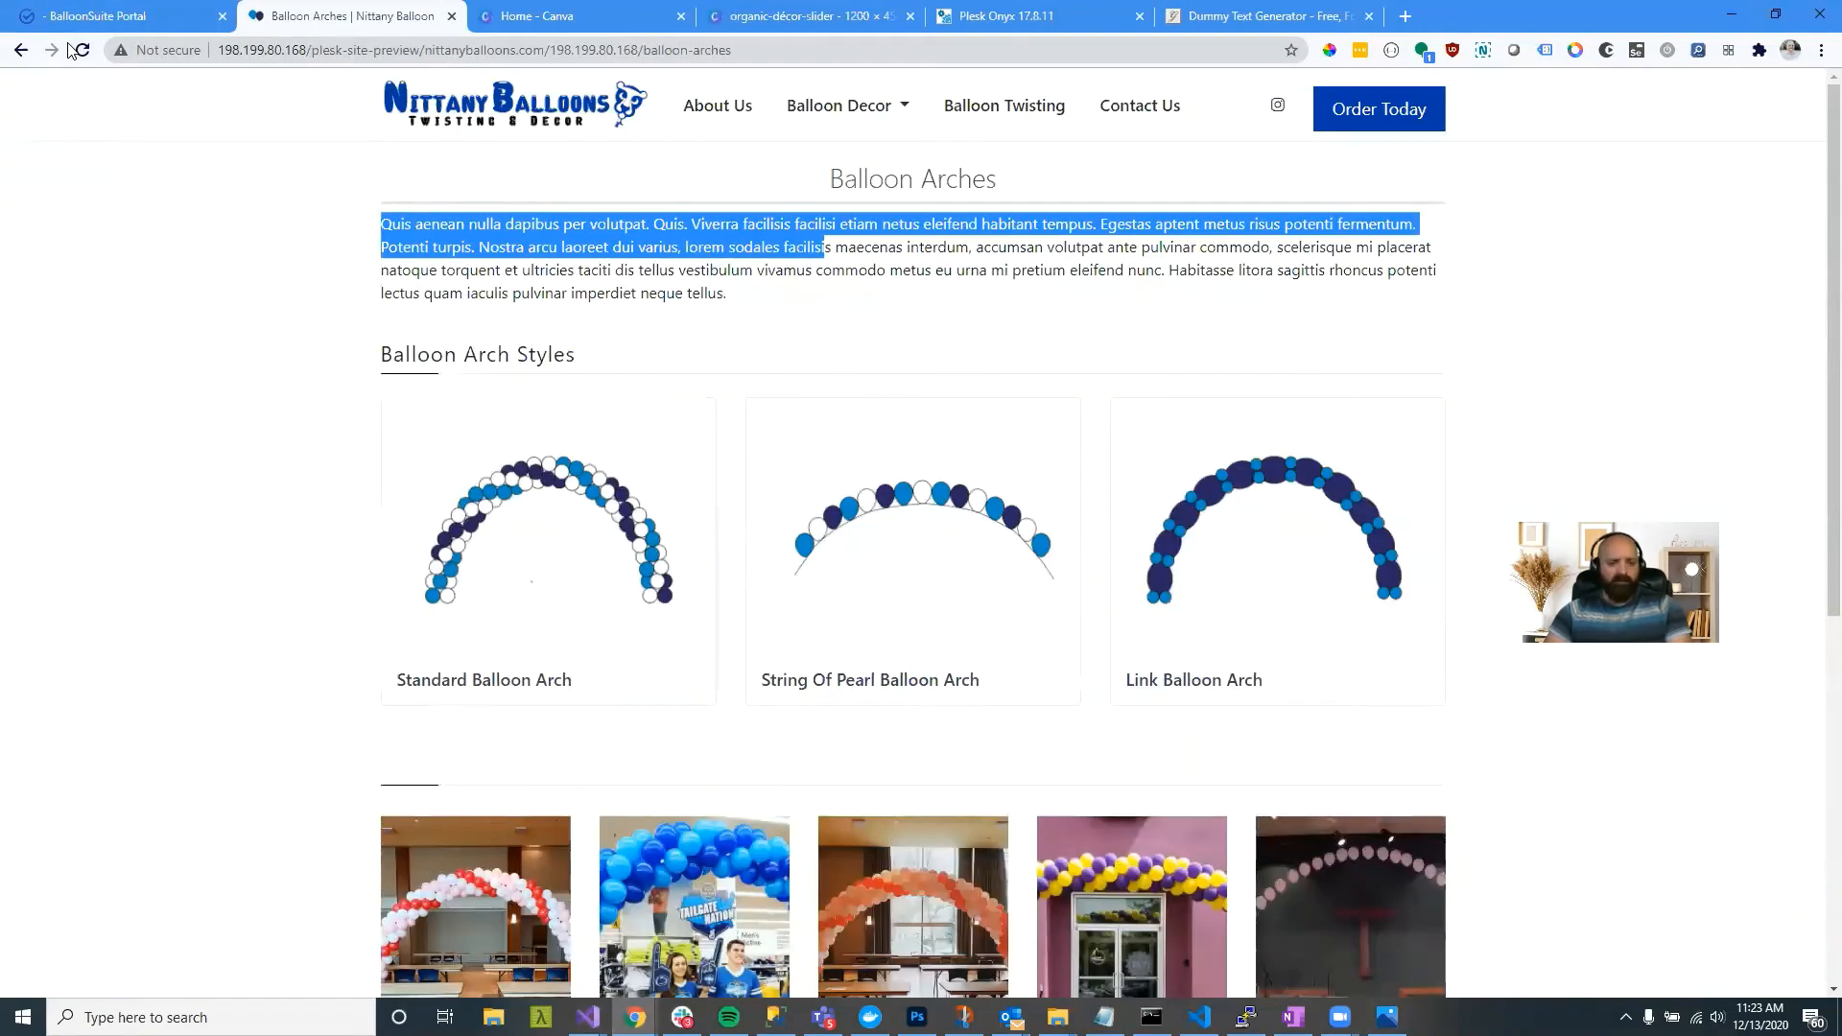
click(80, 49)
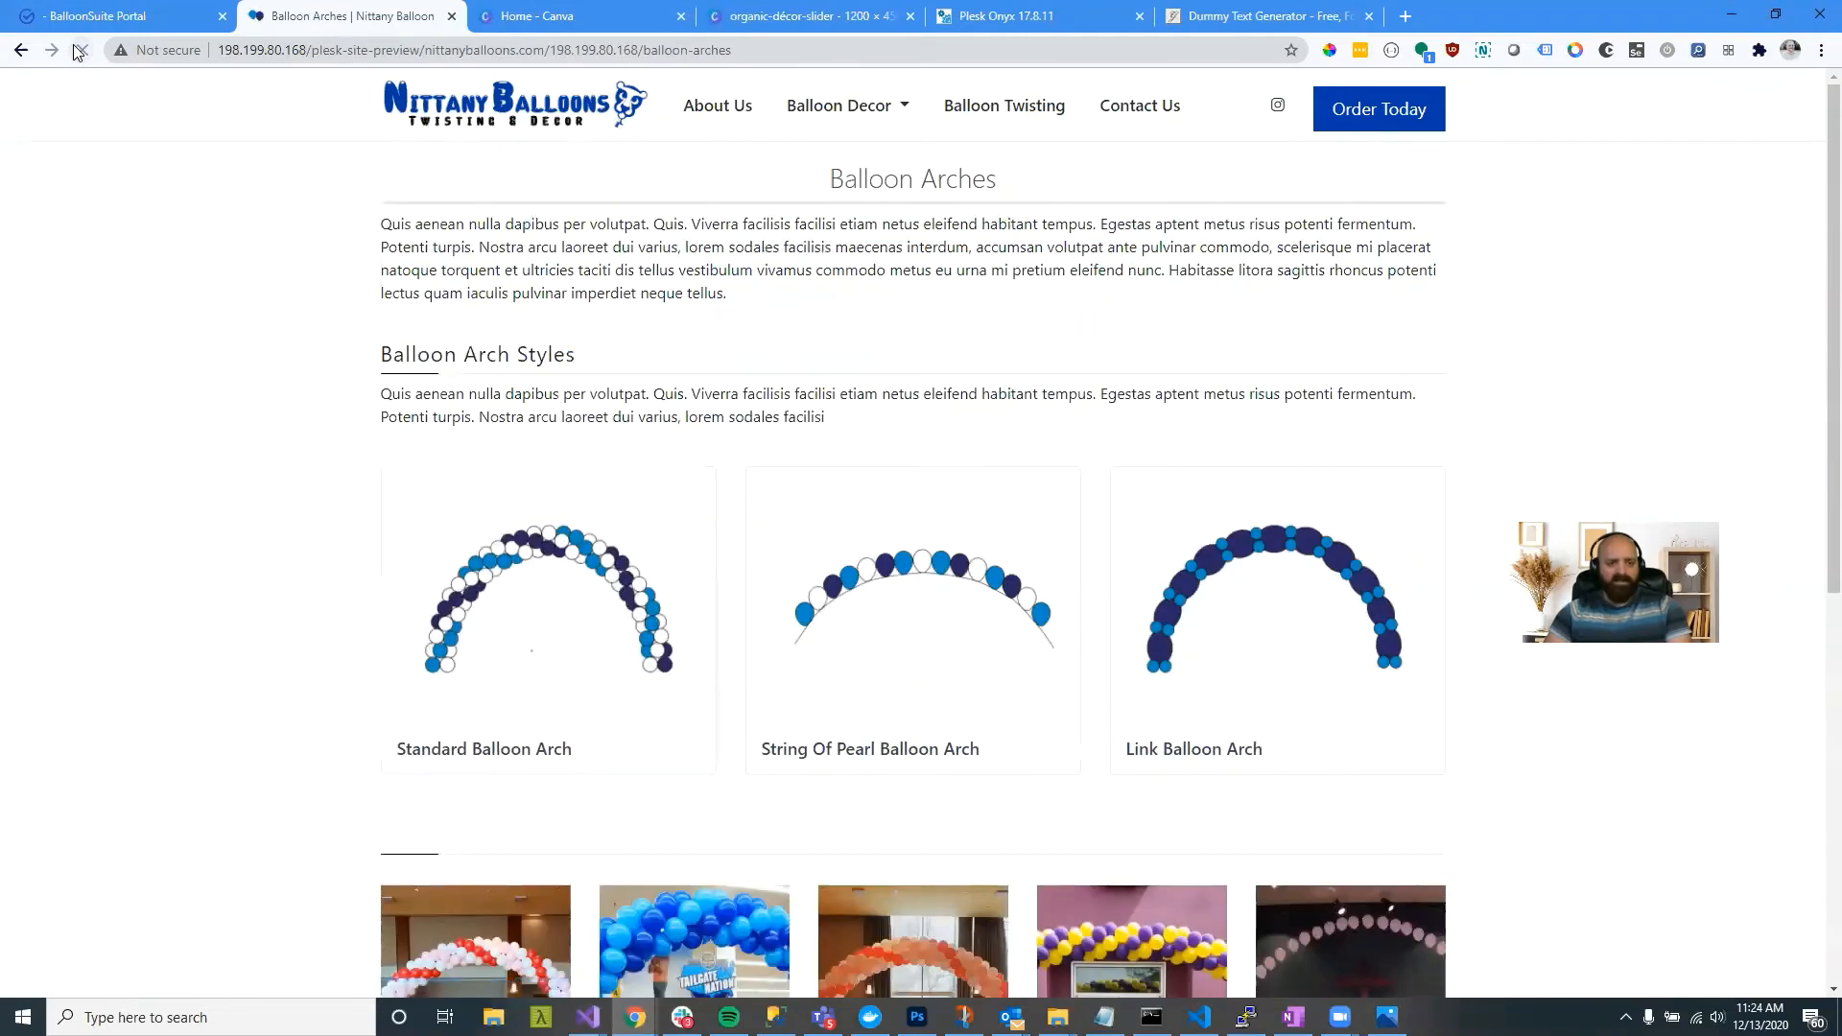
drag(855, 417, 380, 401)
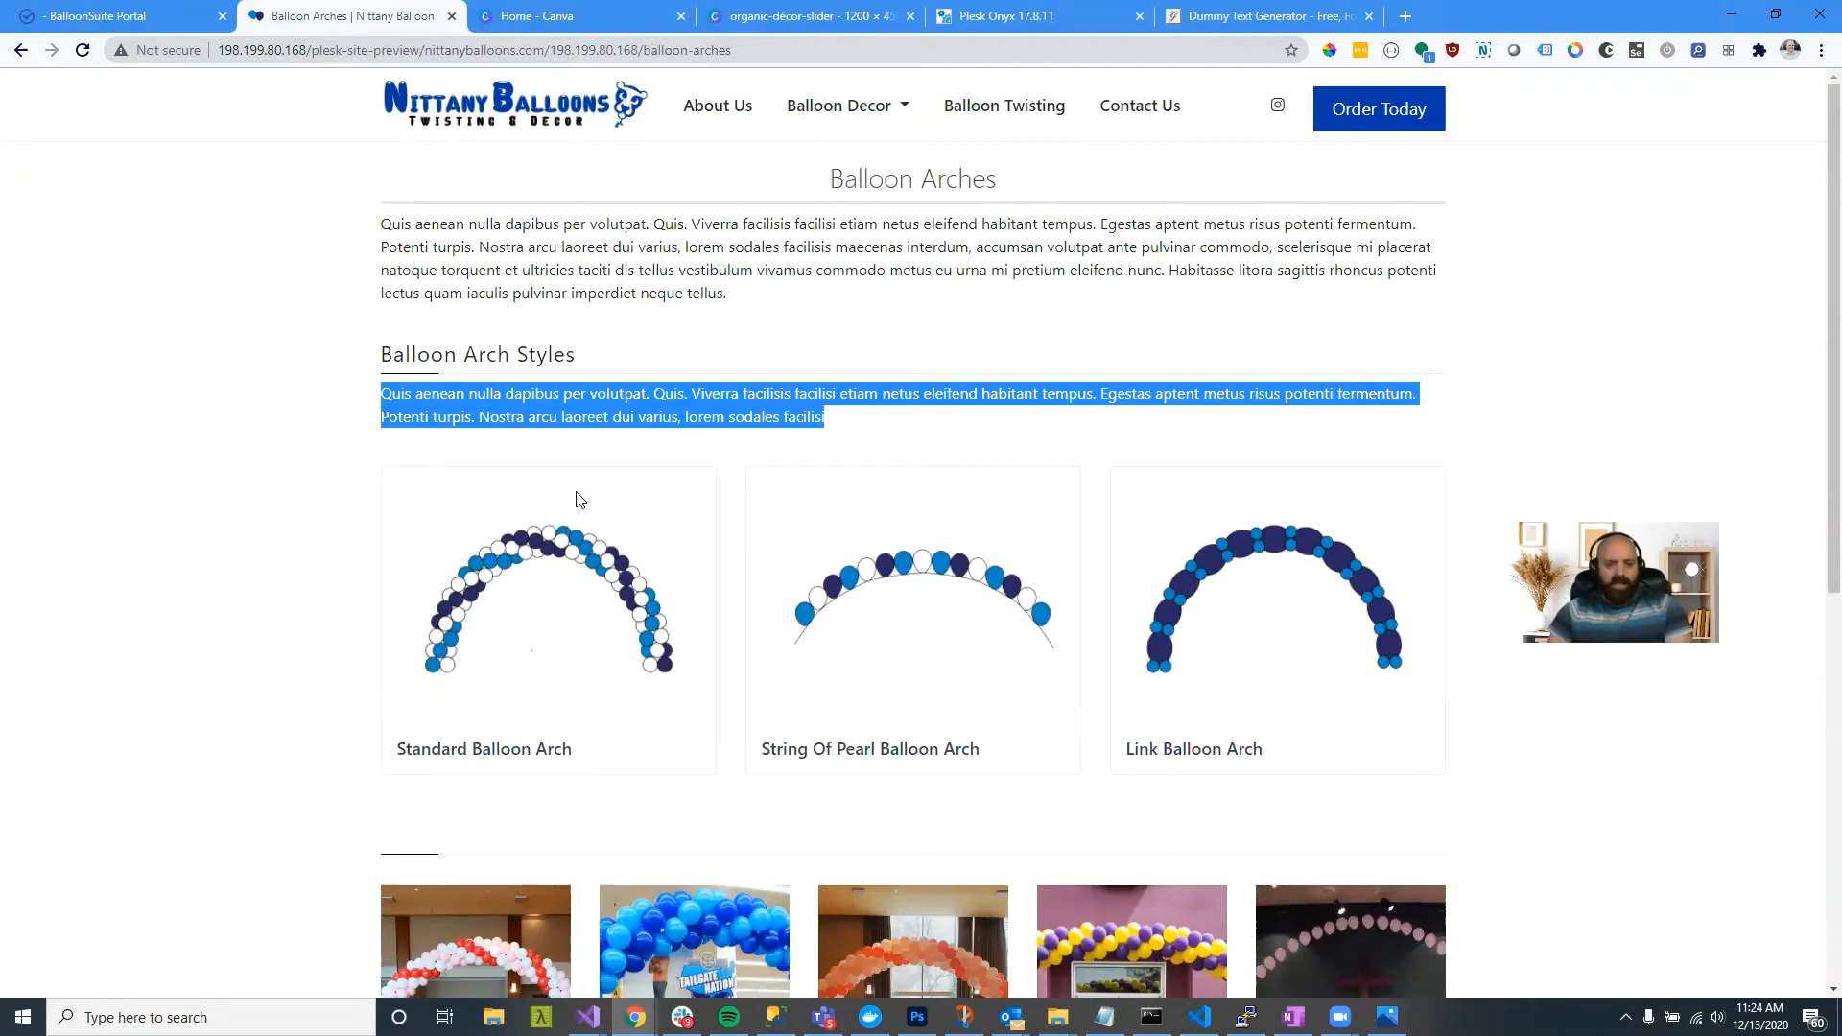
click(606, 451)
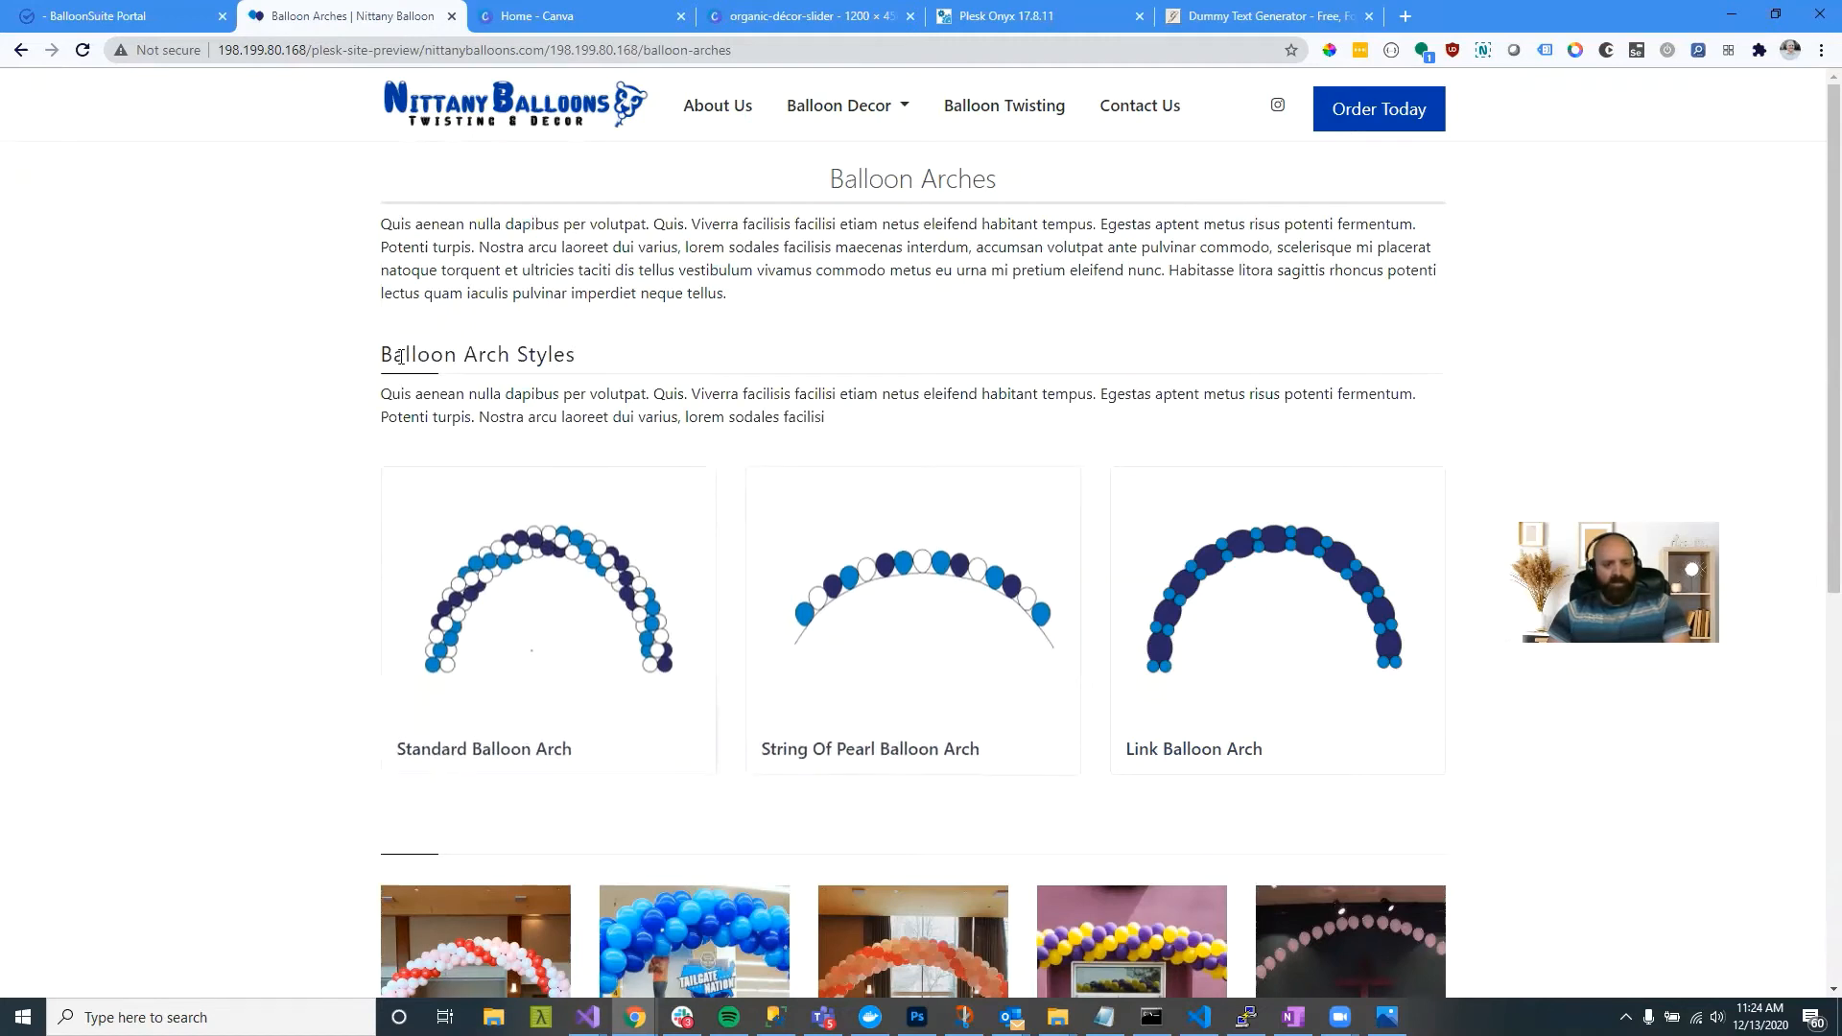
drag(400, 357, 576, 355)
Step: Add a Features section to the Balloon Arches page and move it above the Gallery Section
click(149, 24)
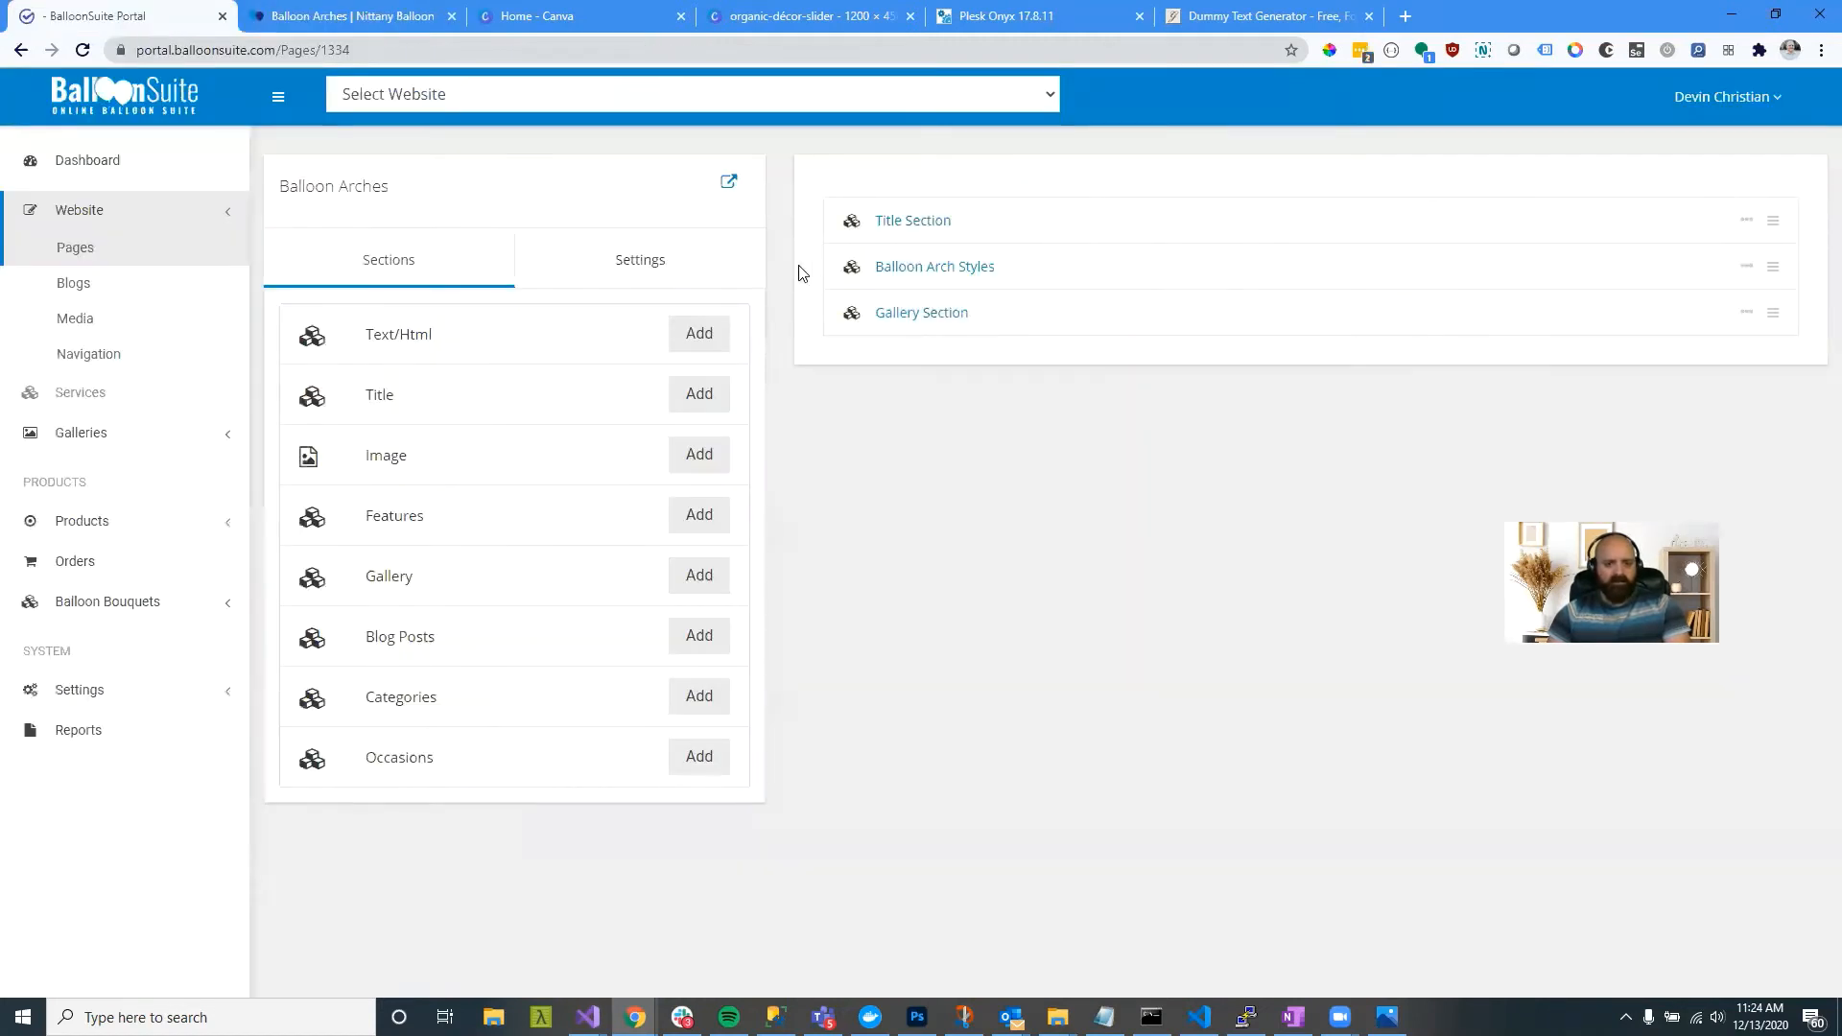
click(696, 526)
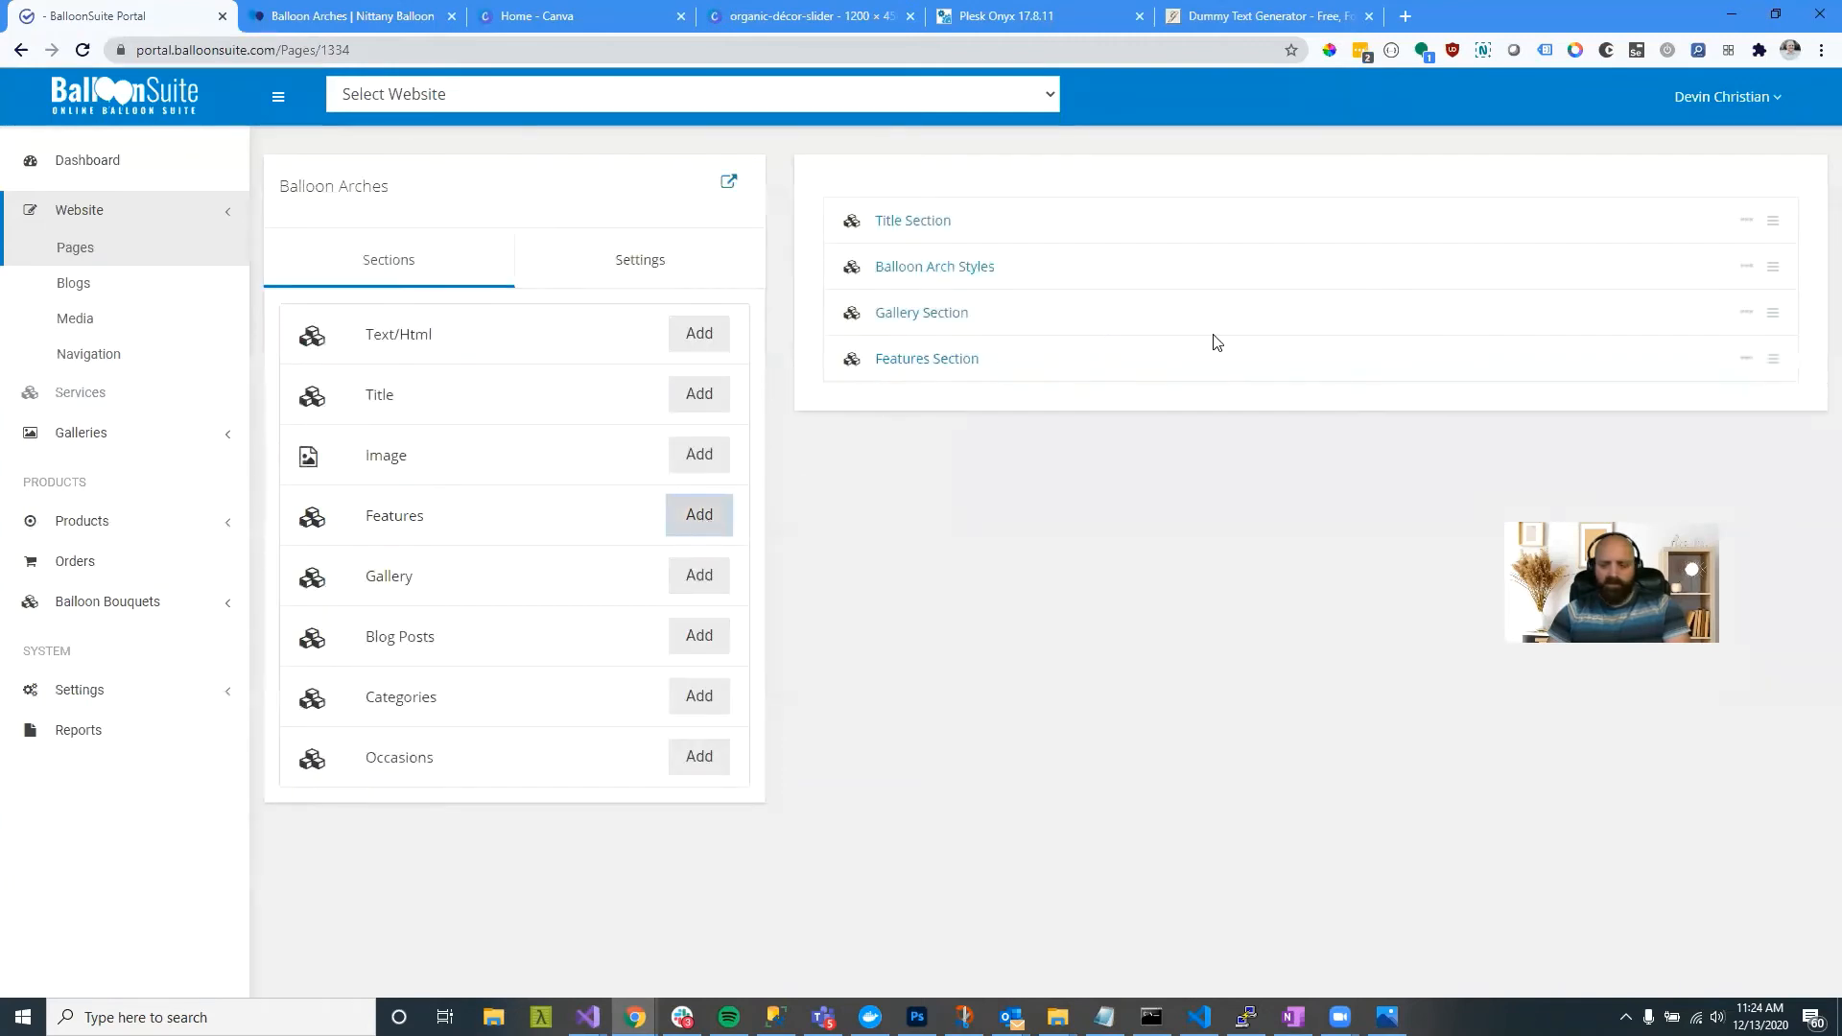
drag(1766, 357, 1774, 301)
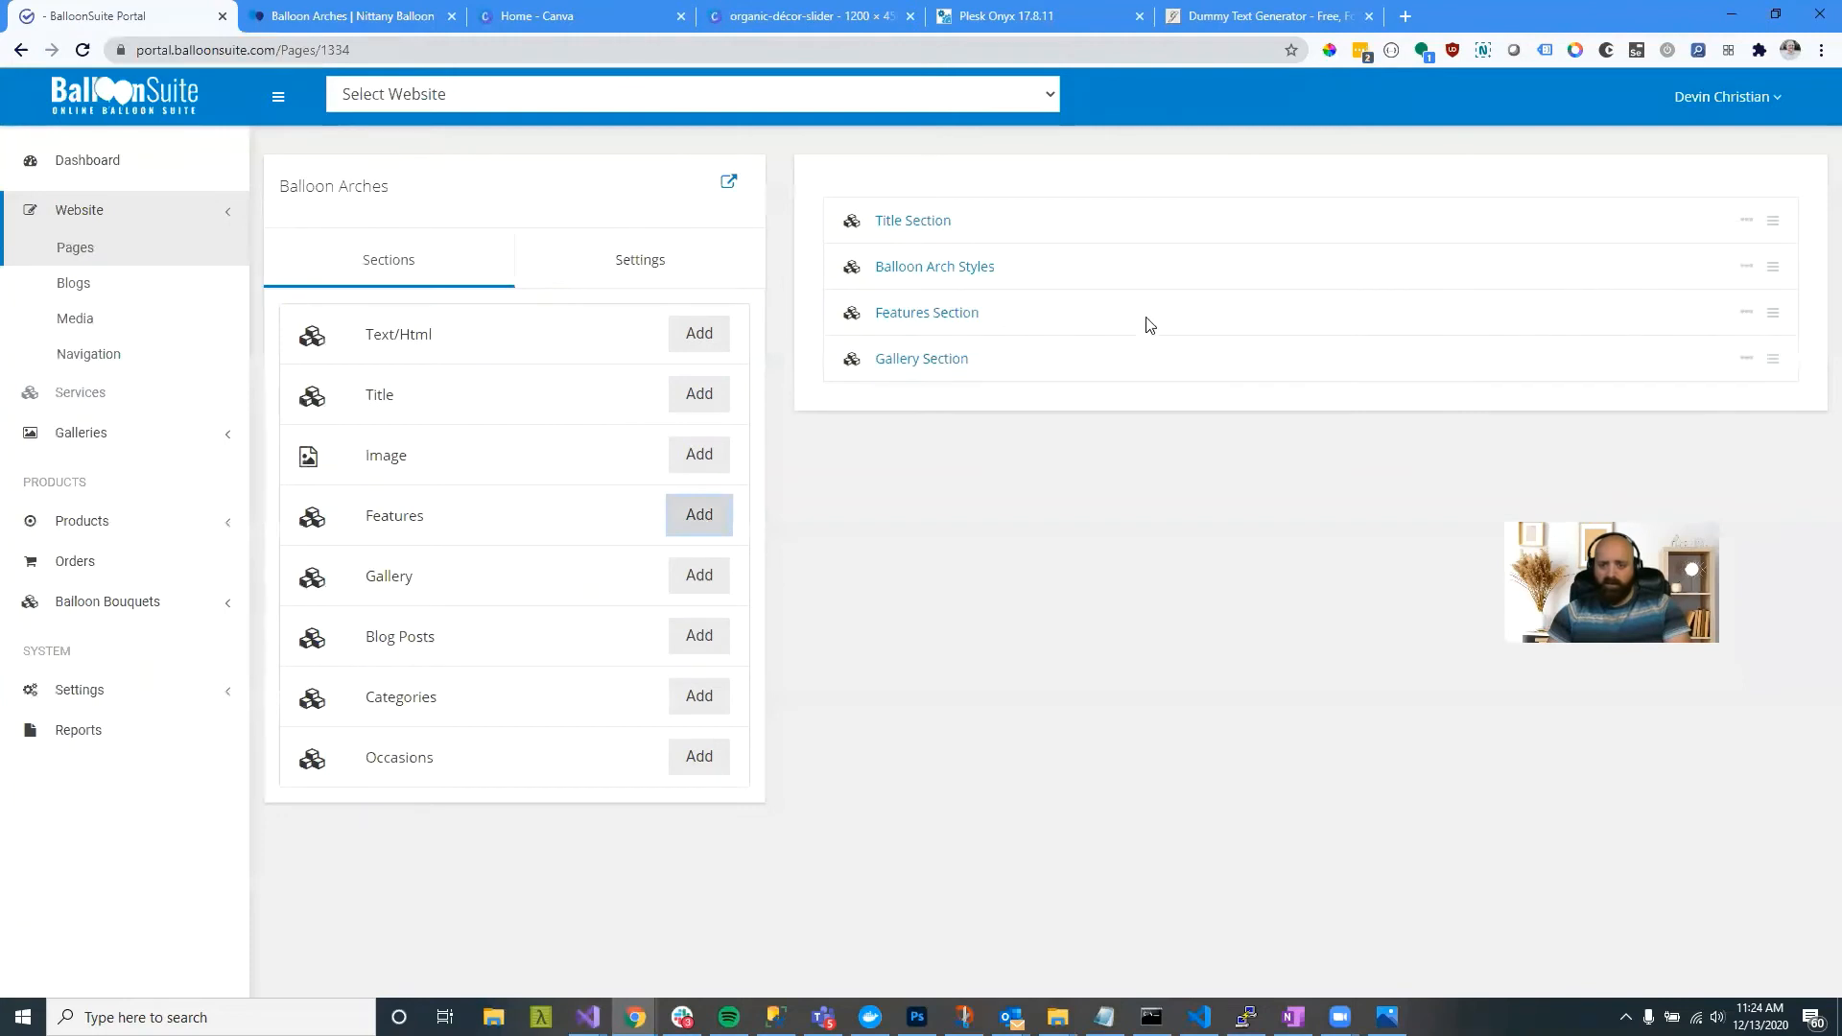
Step: Rename the new Features Section as Balloon Arch Patterns
click(1748, 317)
click(1633, 348)
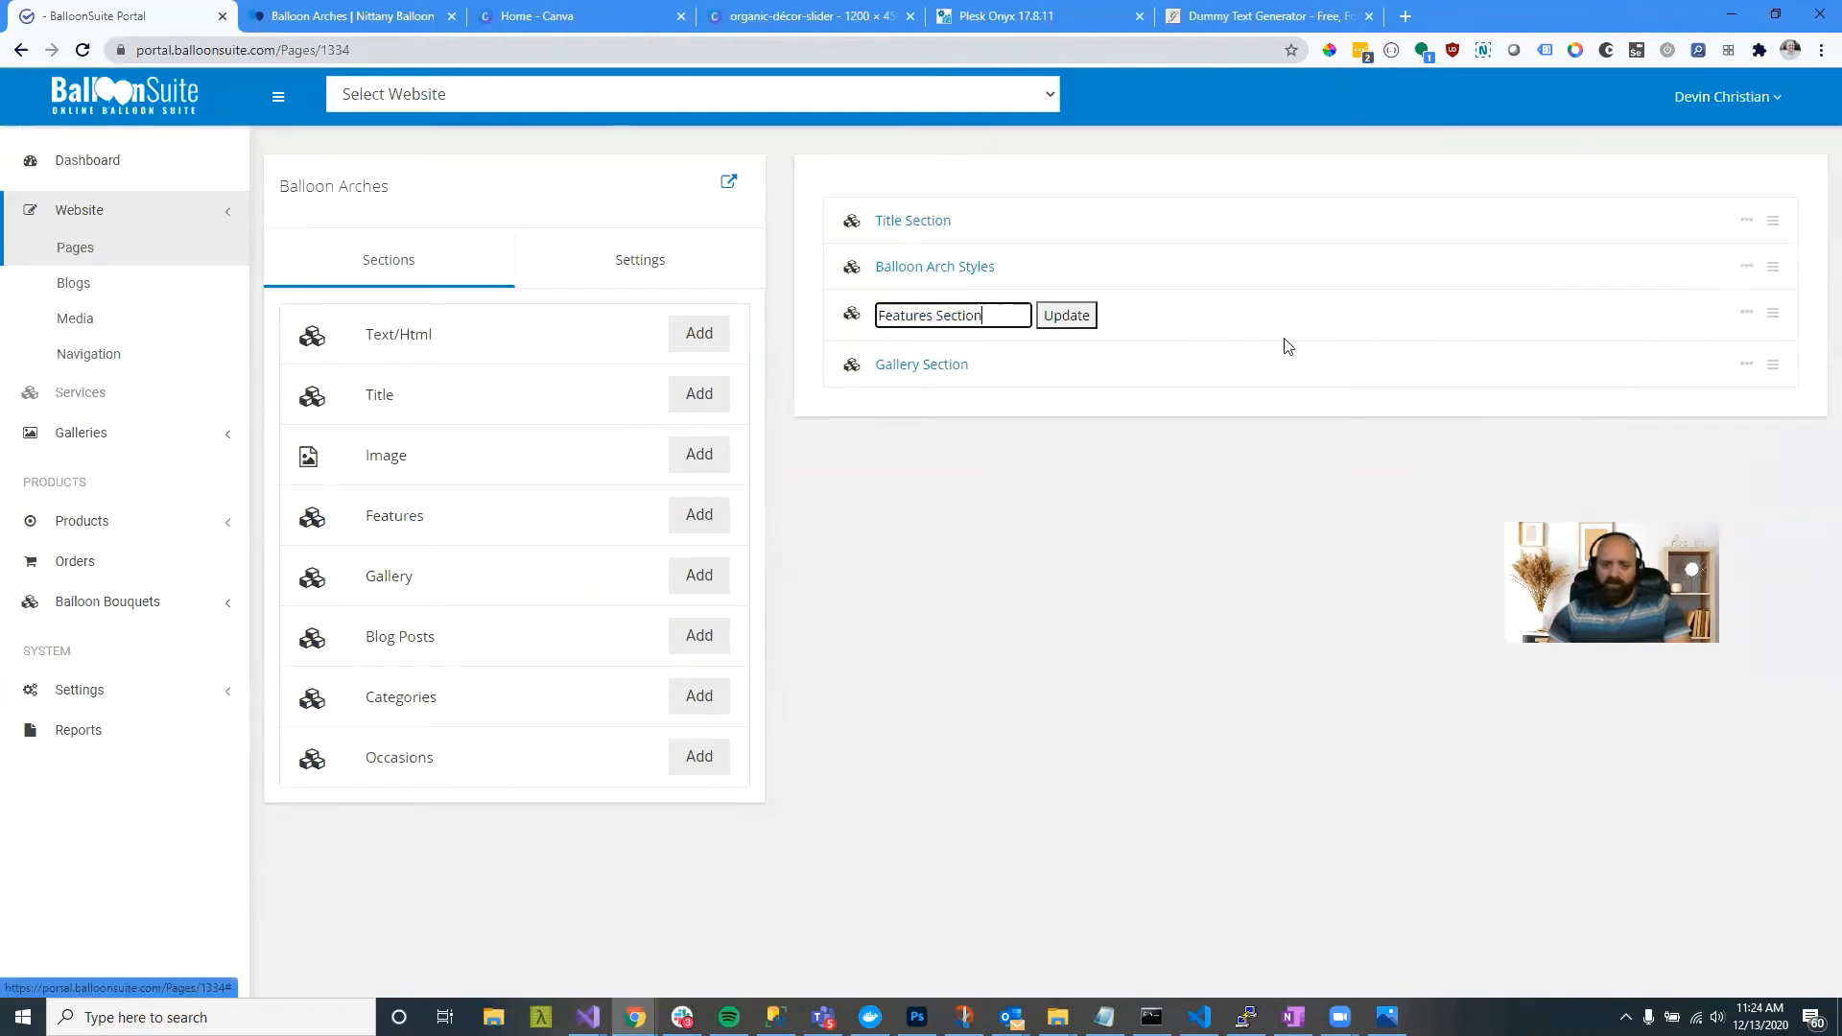
drag(993, 319, 795, 316)
text(Balloon Arch)
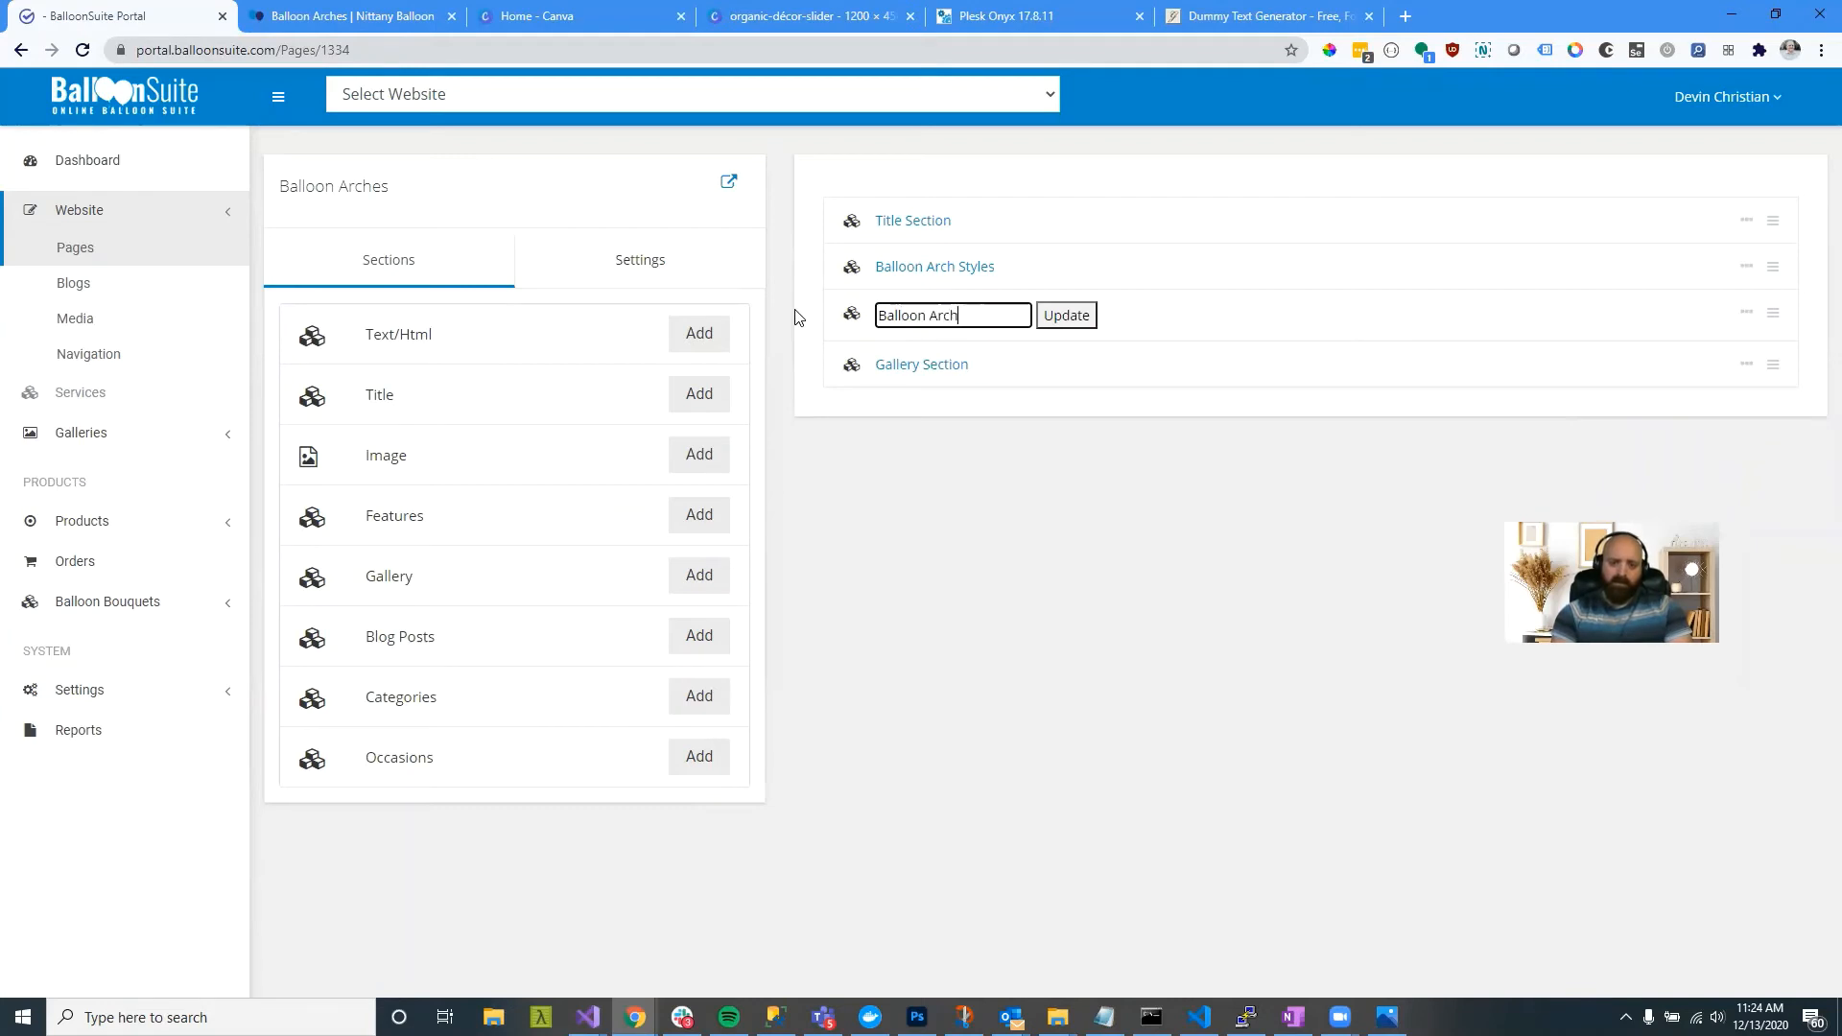
text( Patterns)
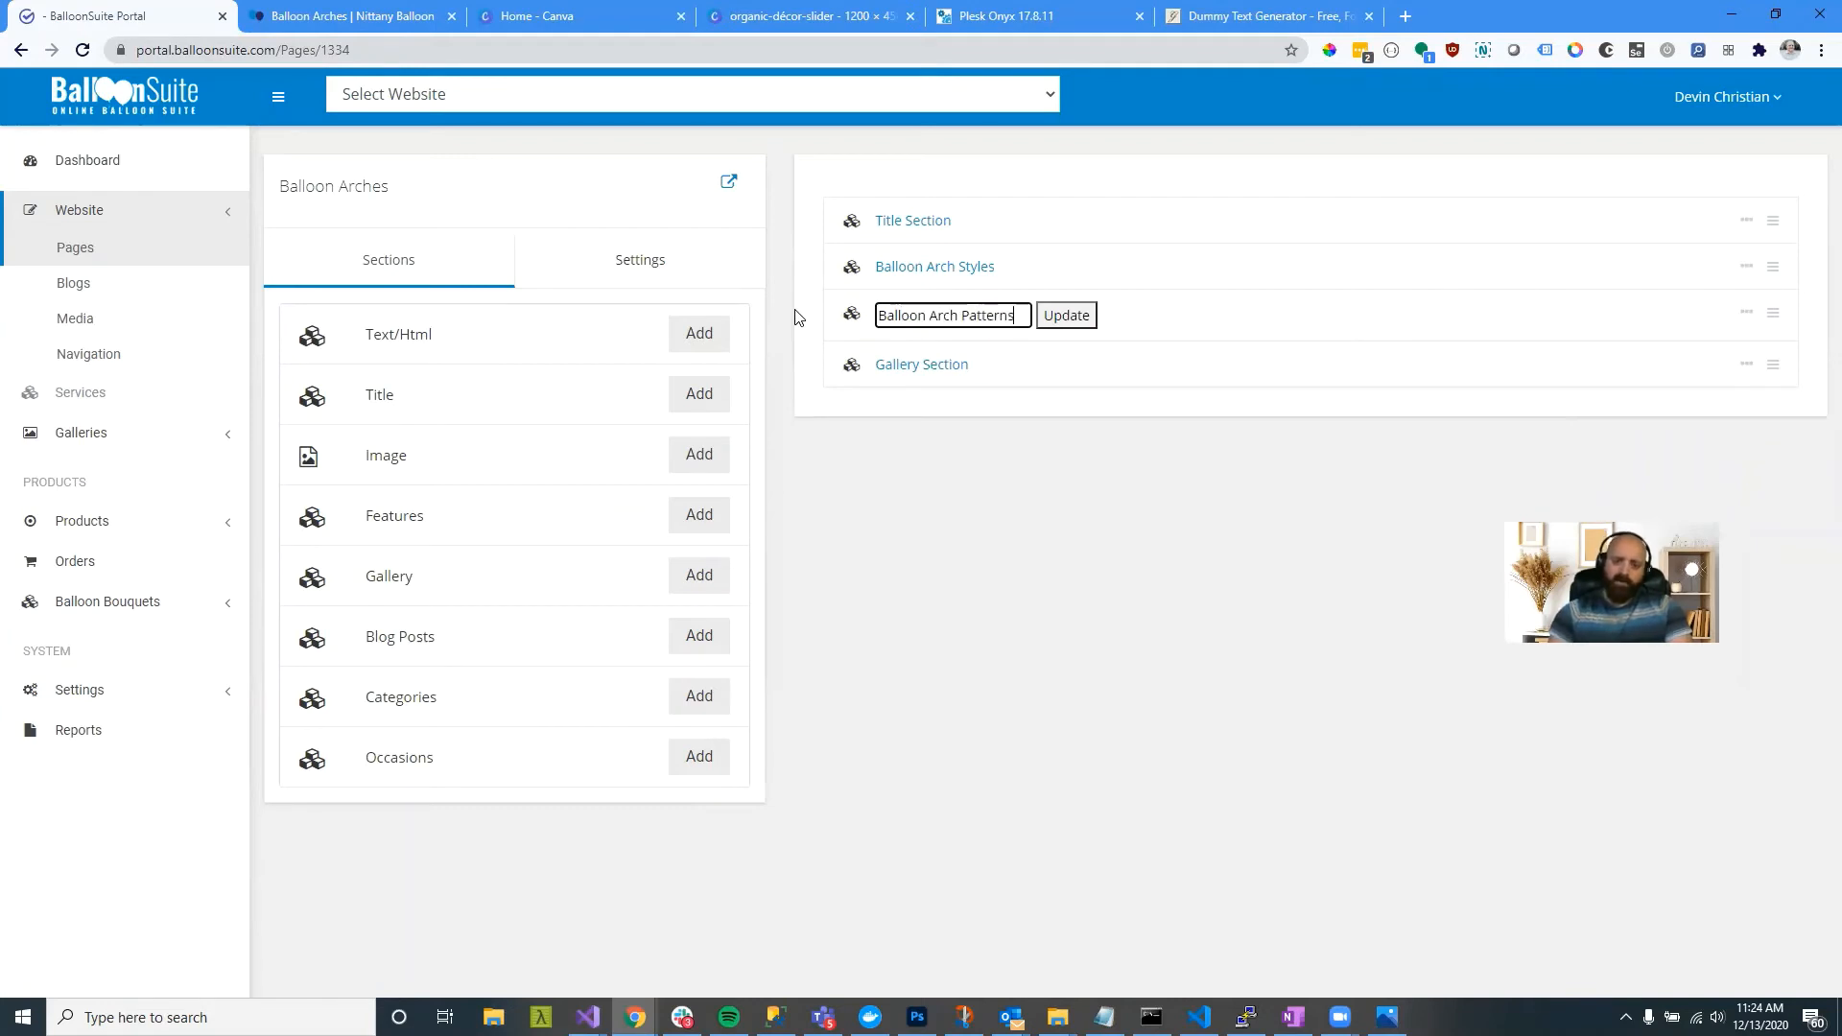
click(1067, 316)
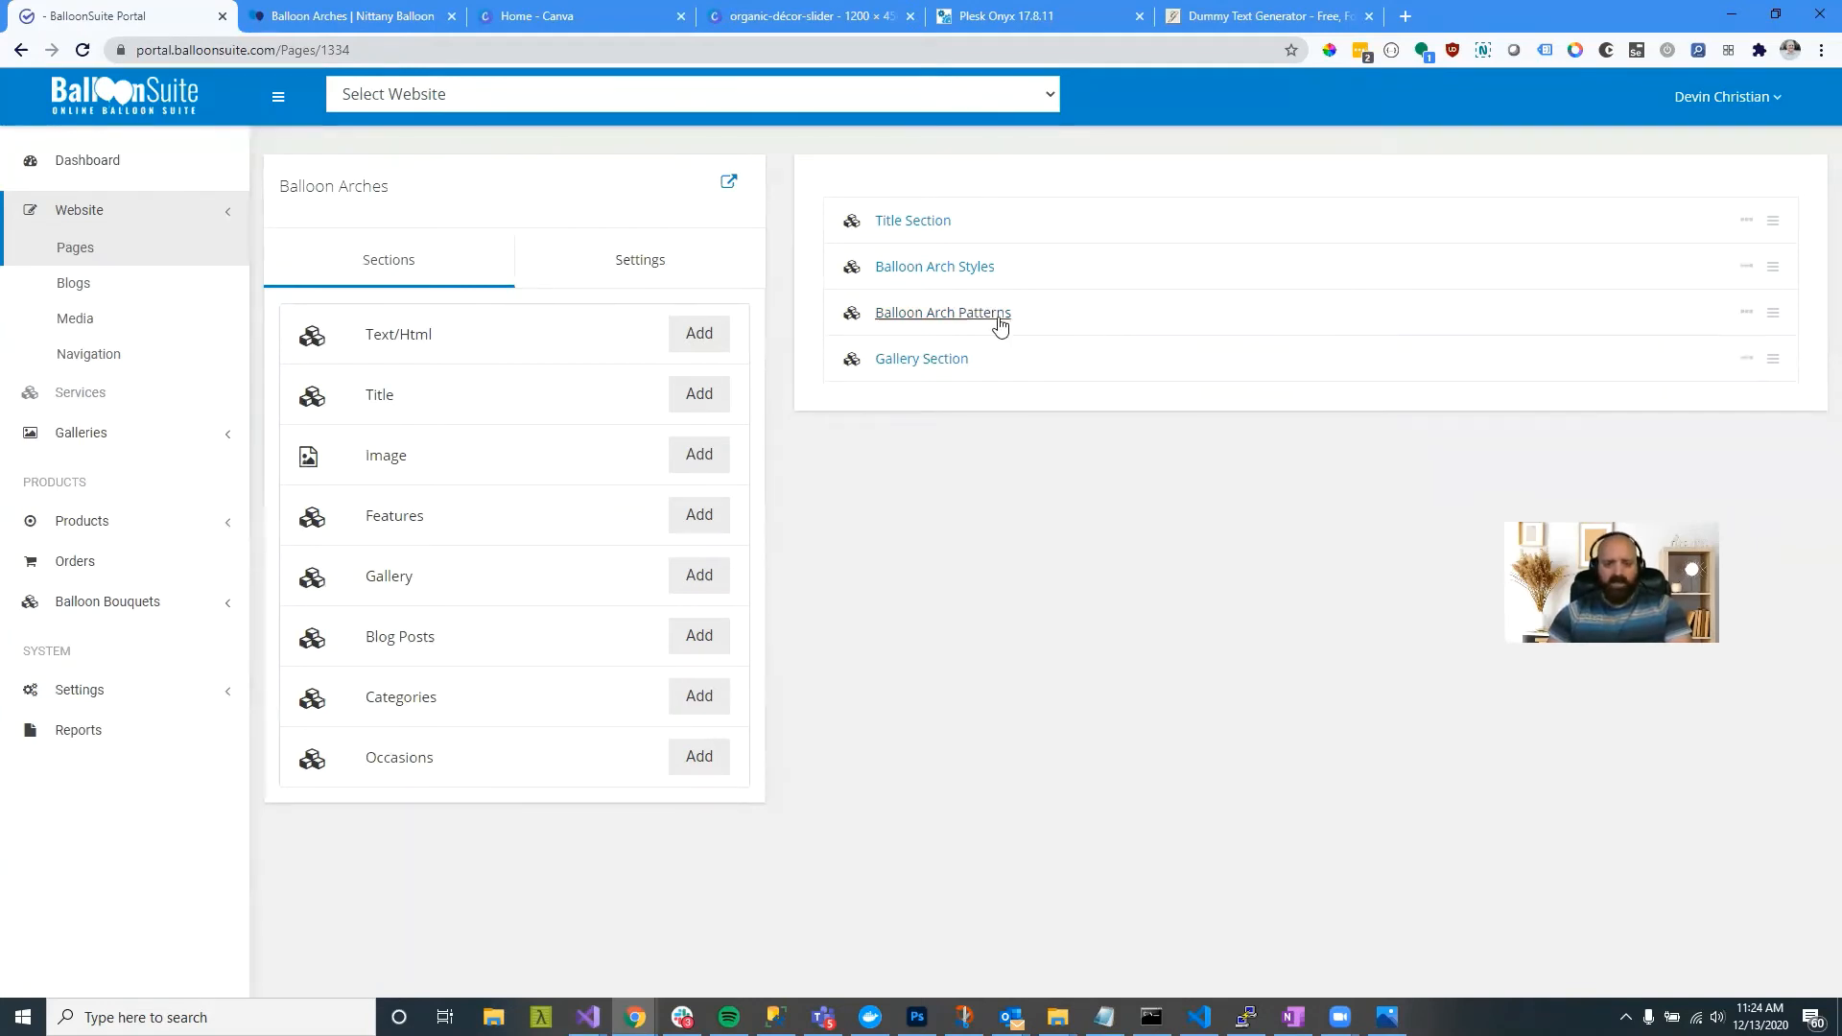
Step: Give the Balloon Arch Patterns section the heading "Balloon Arch Patterns" and the copied "Quis aenean" text as its subheading
click(998, 316)
drag(779, 247, 576, 248)
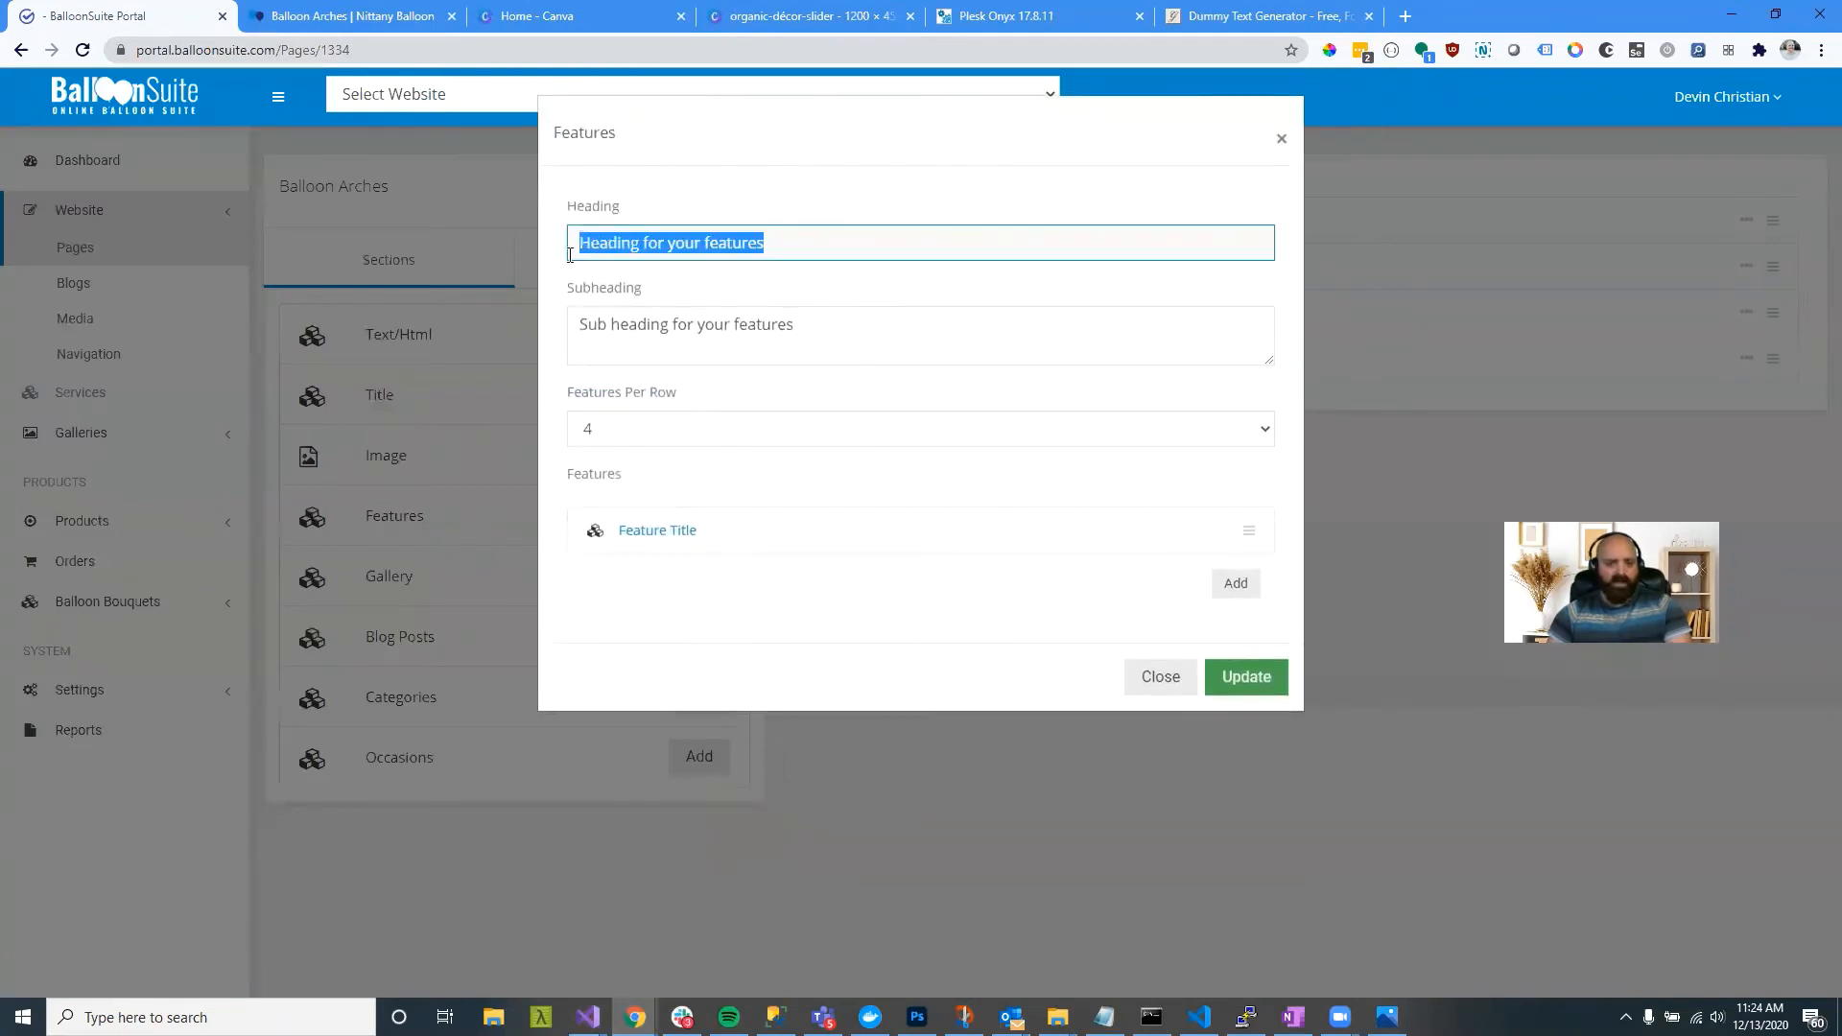
text(Balloon Arch Patterns)
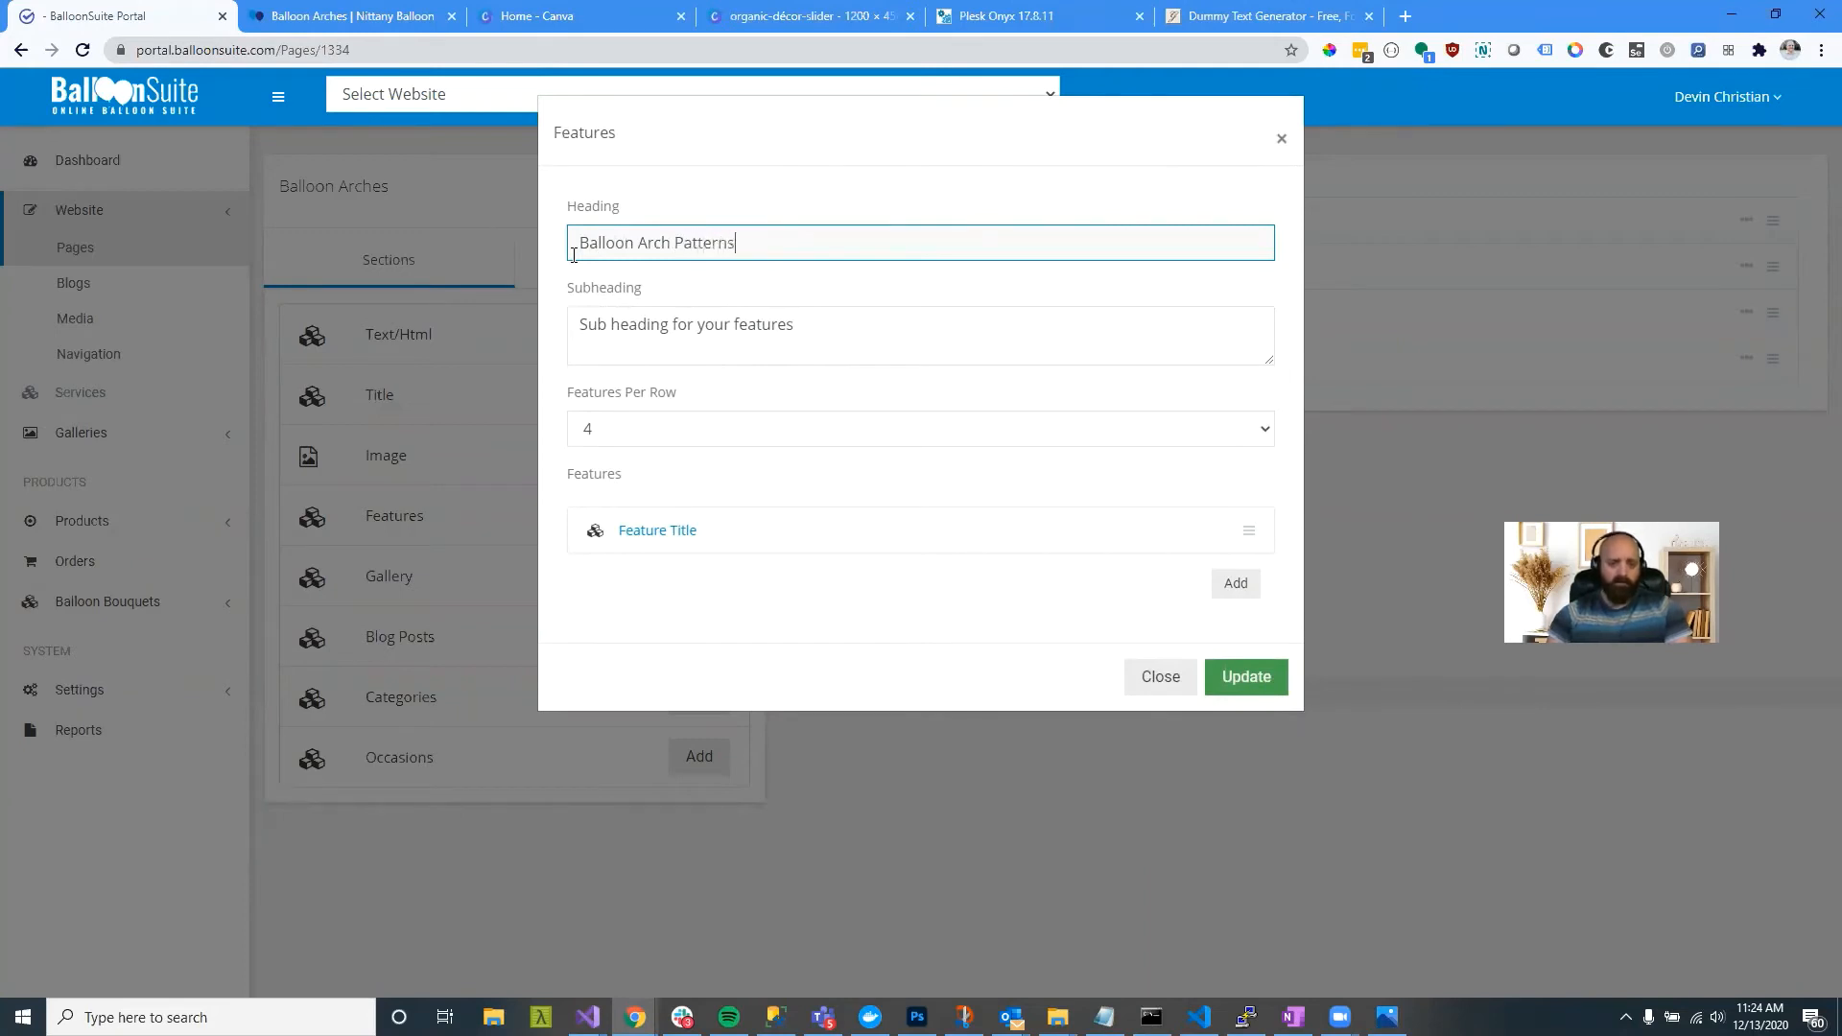
click(685, 309)
key(ctrl+a)
key(ctrl+v)
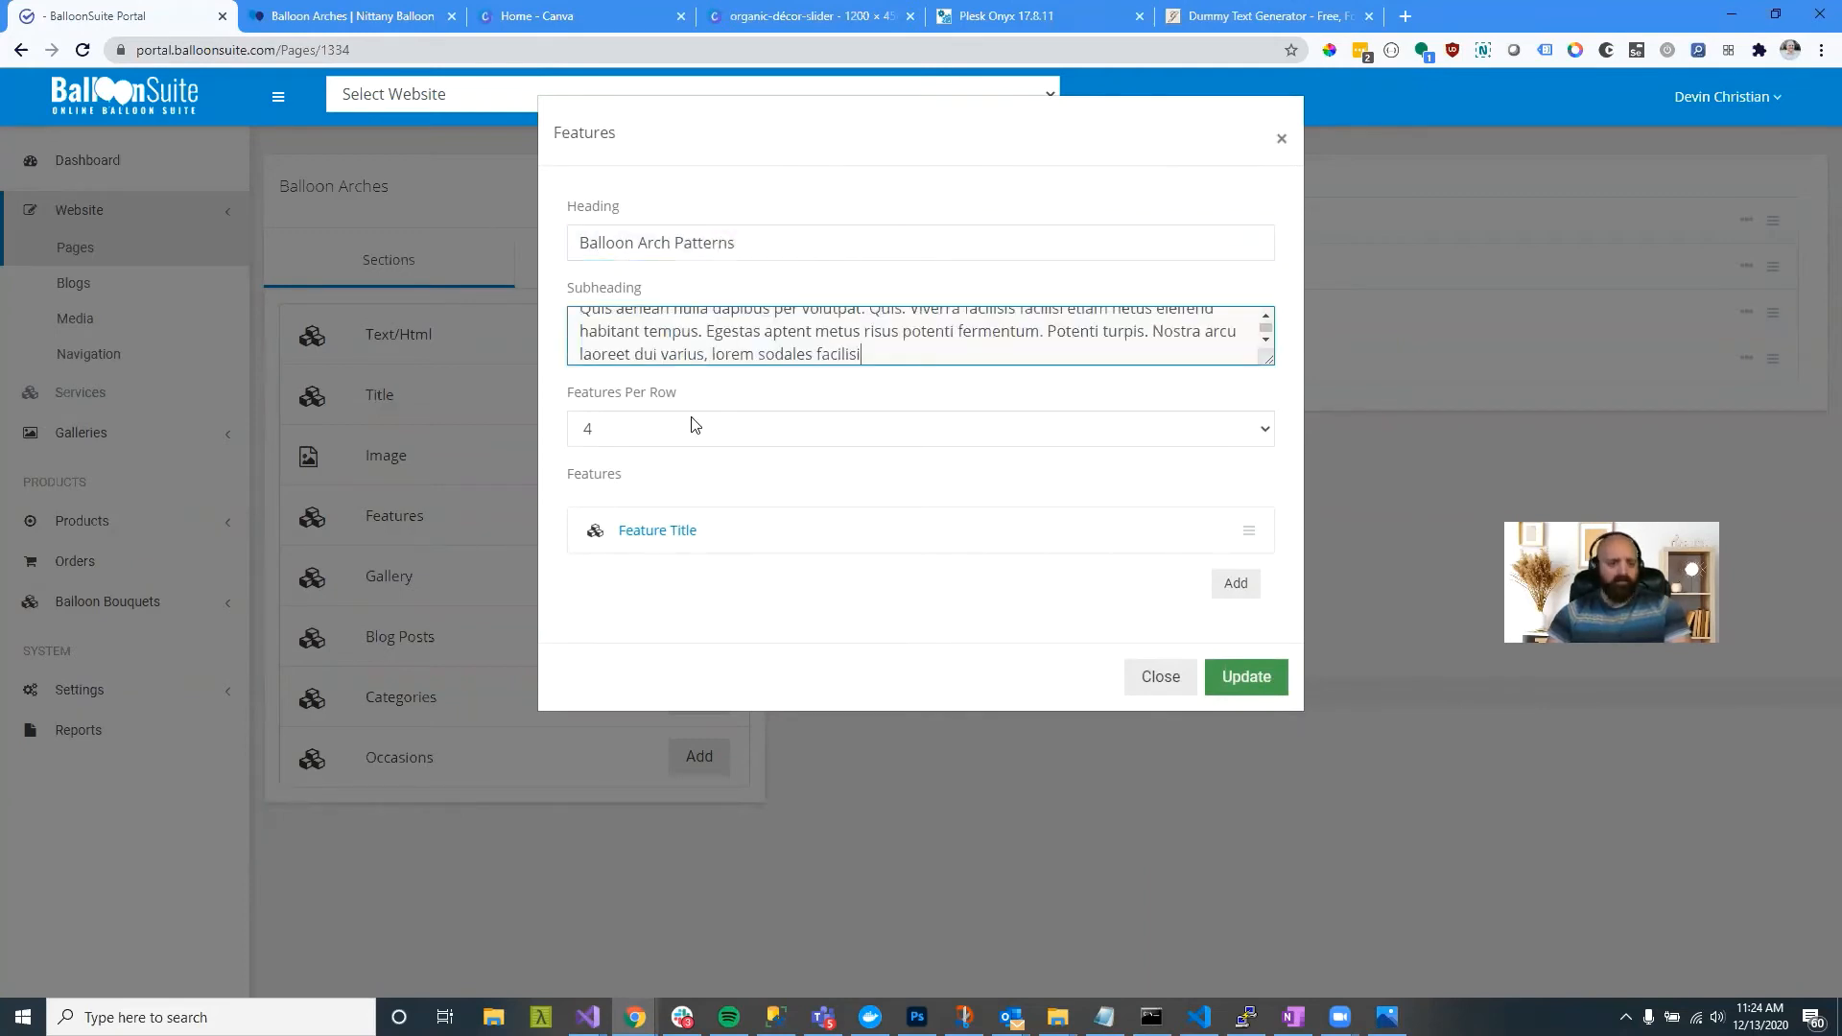
Step: Add three more features to the Balloon Arch Patterns section and save it
click(1236, 583)
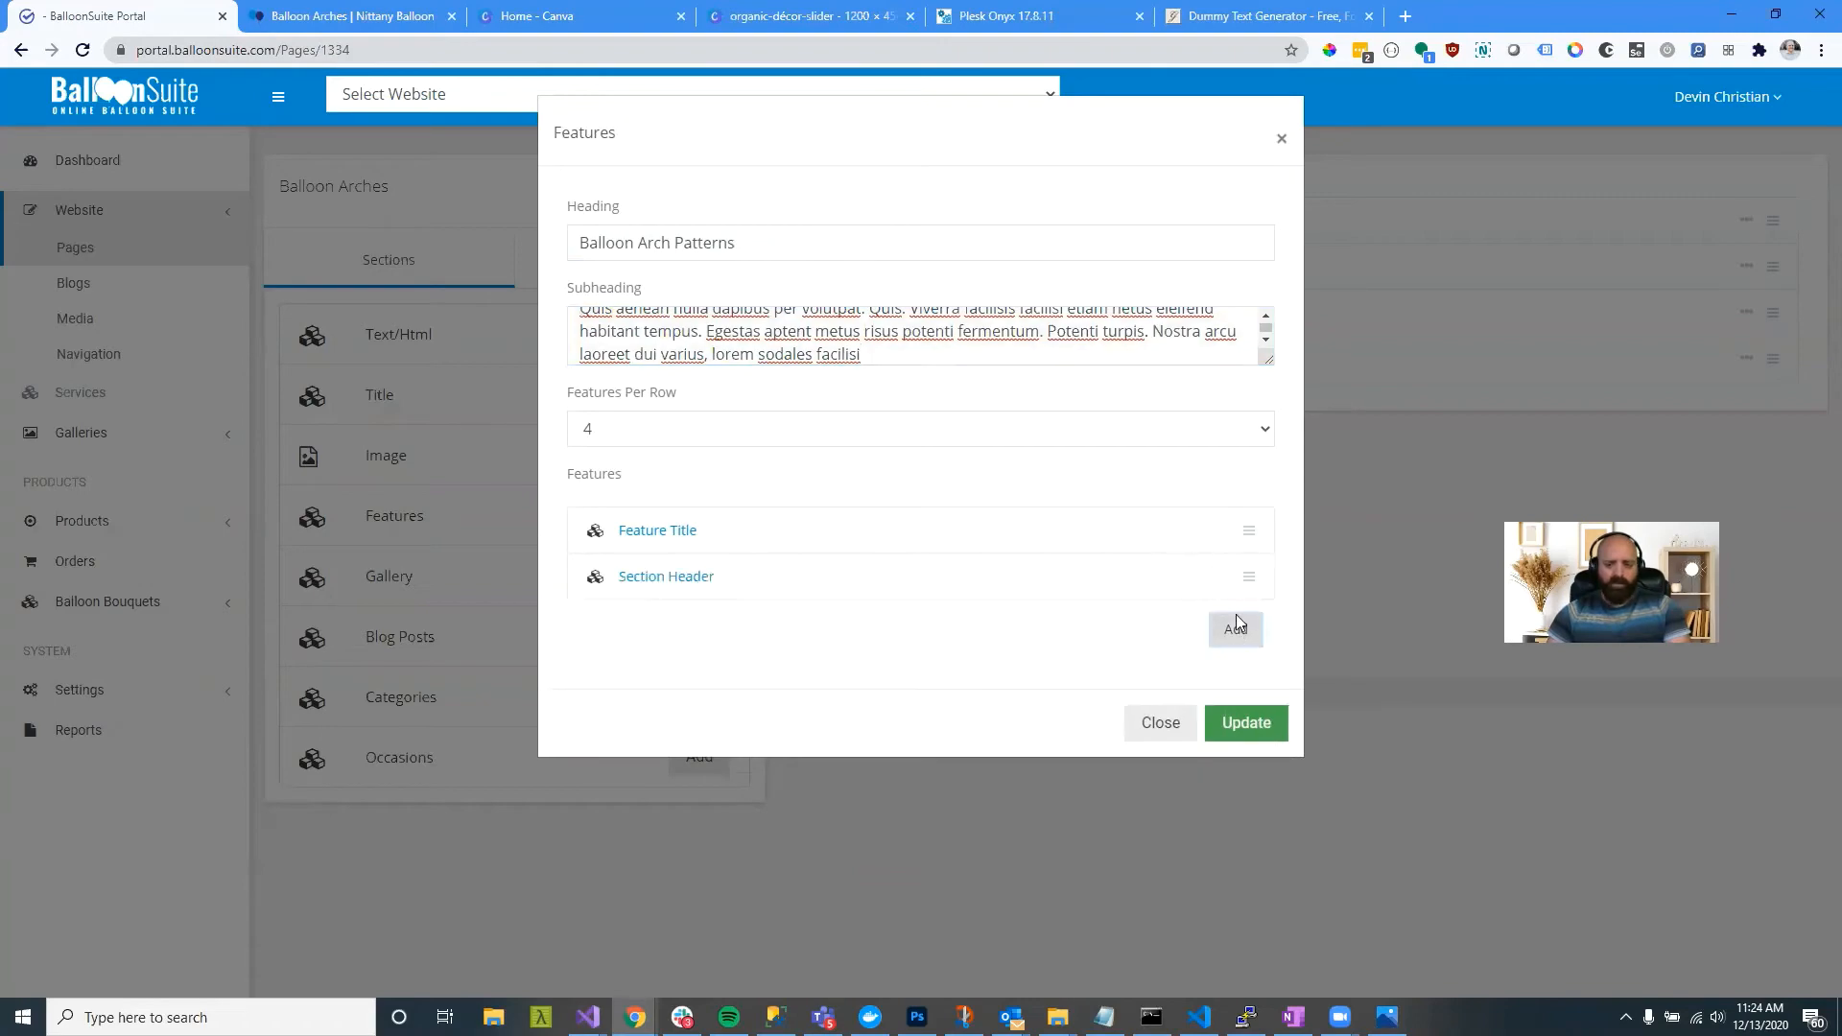
click(1236, 630)
click(1248, 817)
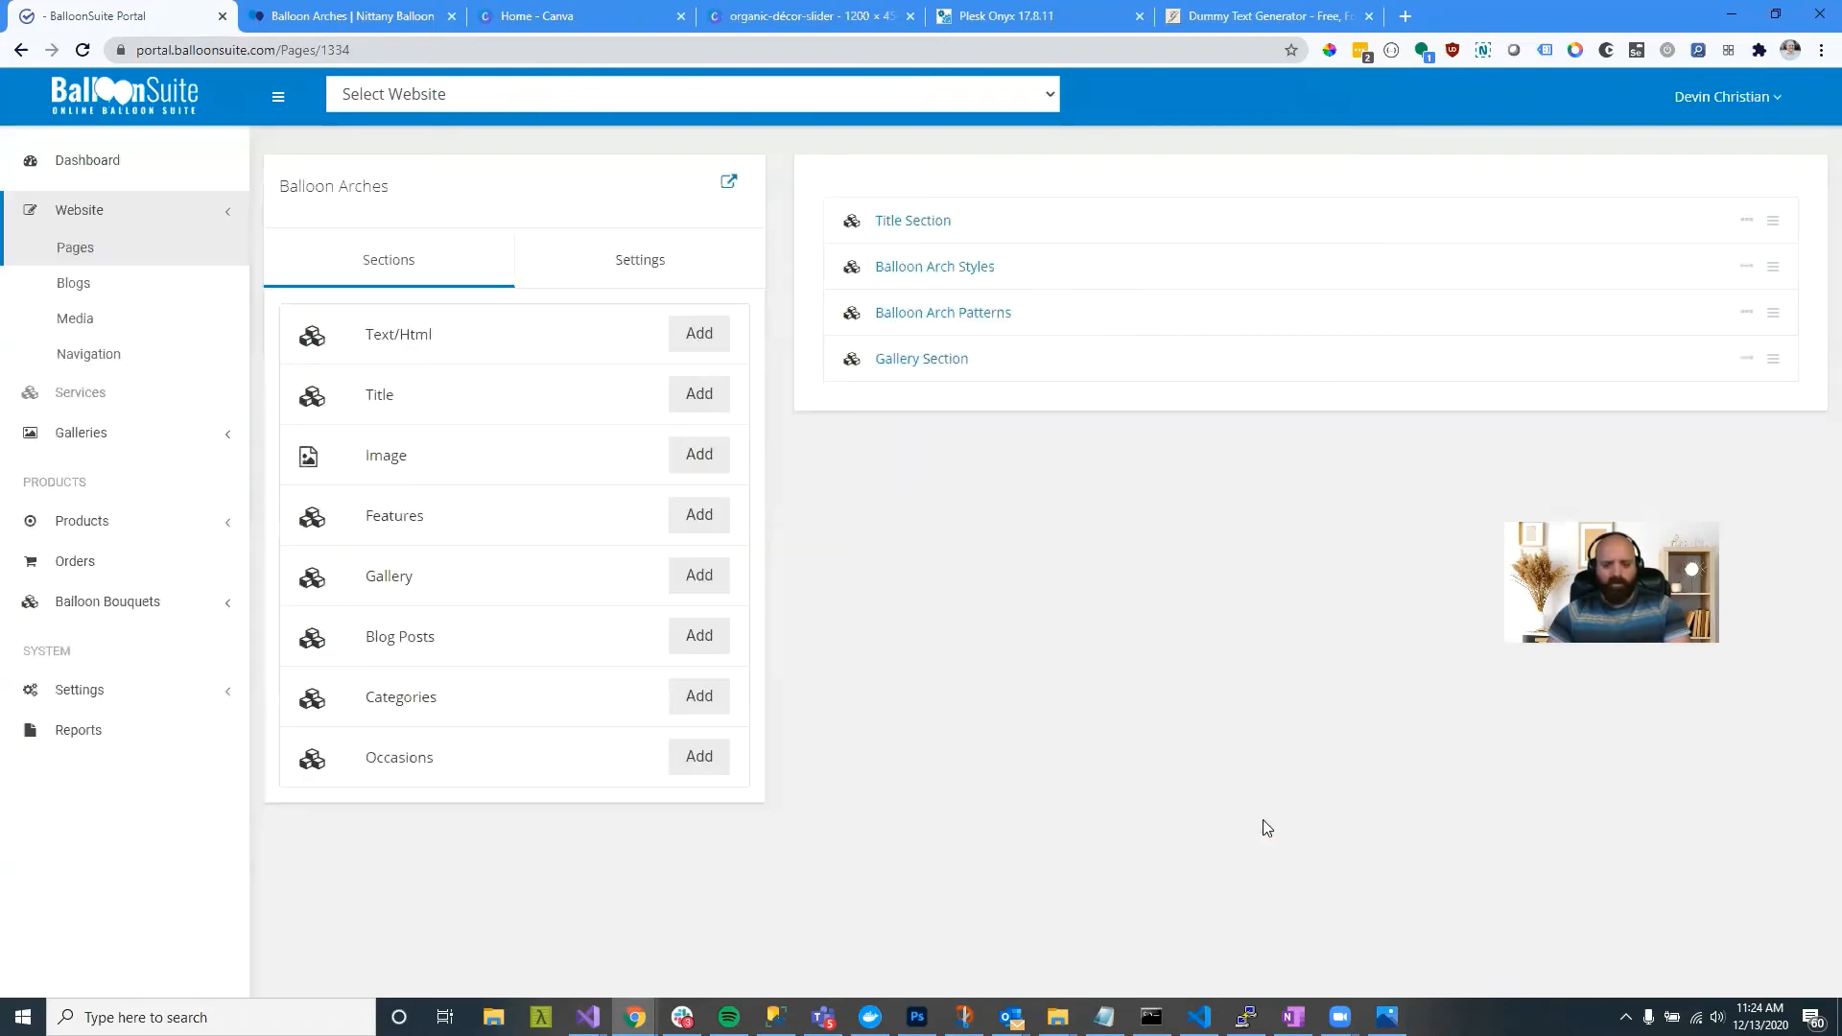
Step: Examine the headings, text and feature cards of both features sections on the Balloon Arches preview page
click(321, 16)
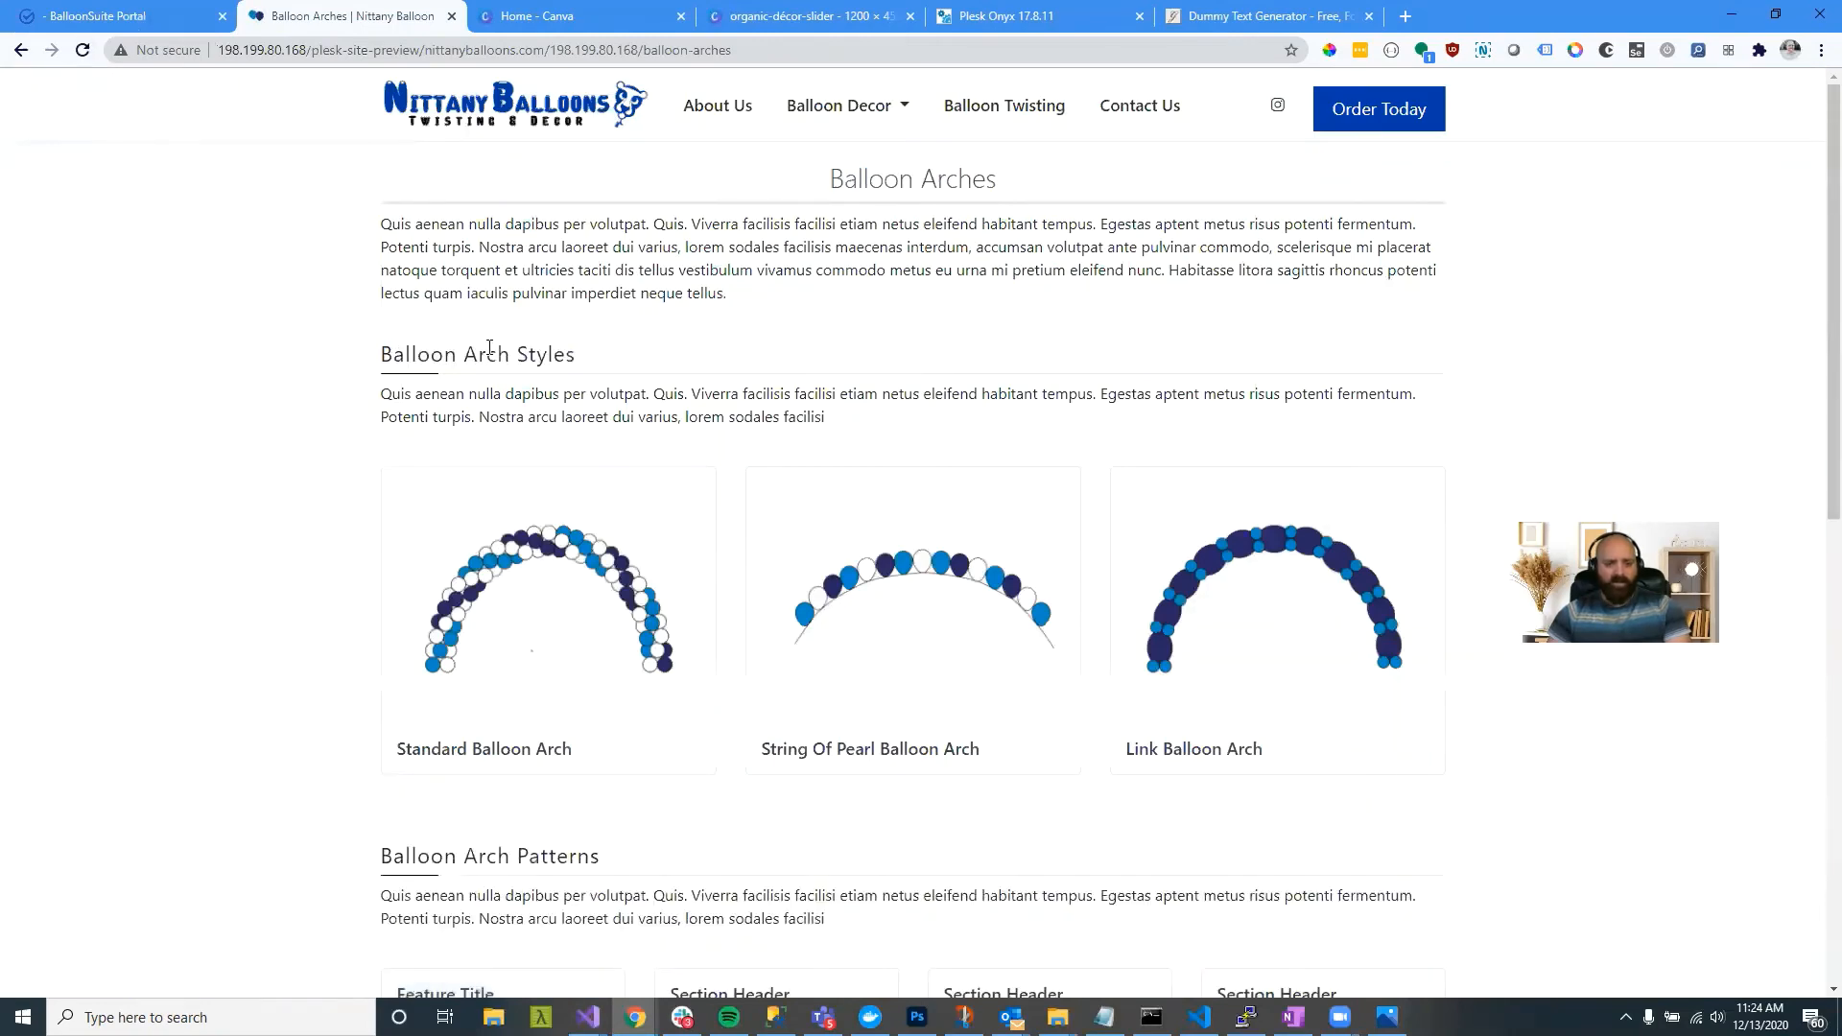
drag(417, 355, 765, 374)
scroll(959, 537, down, 3)
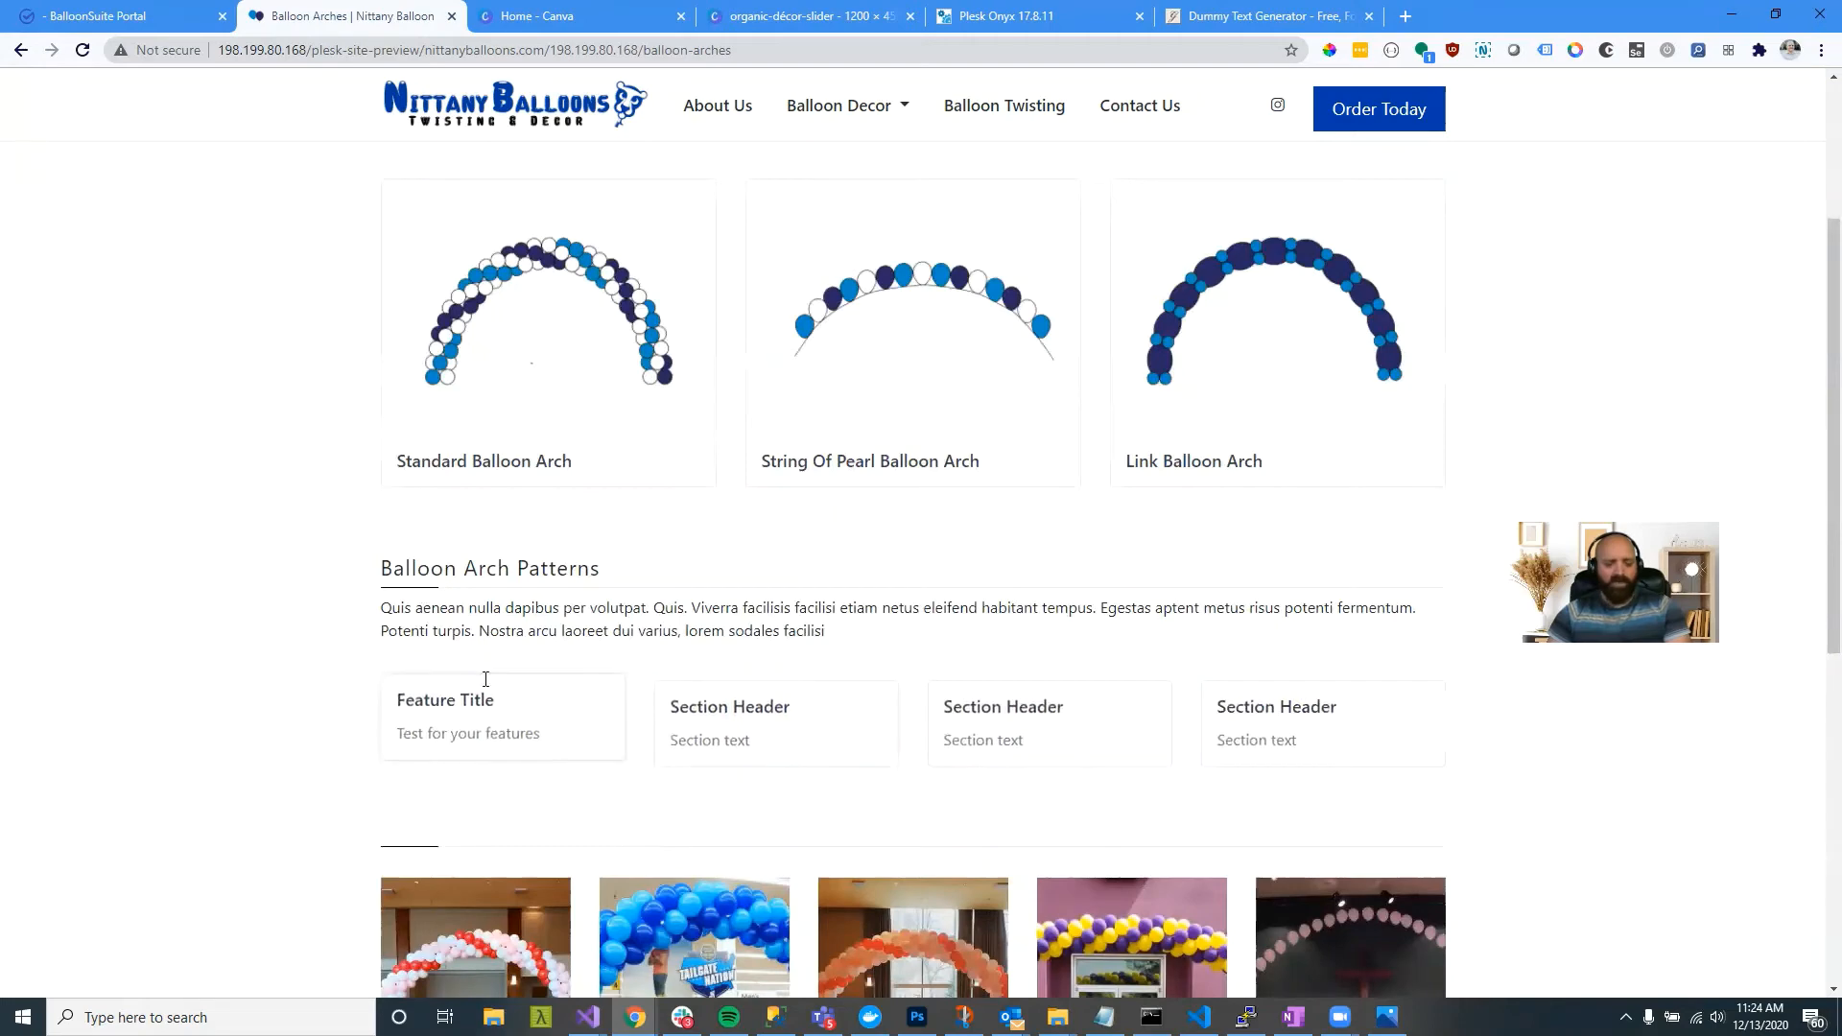
scroll(622, 554, down, 1)
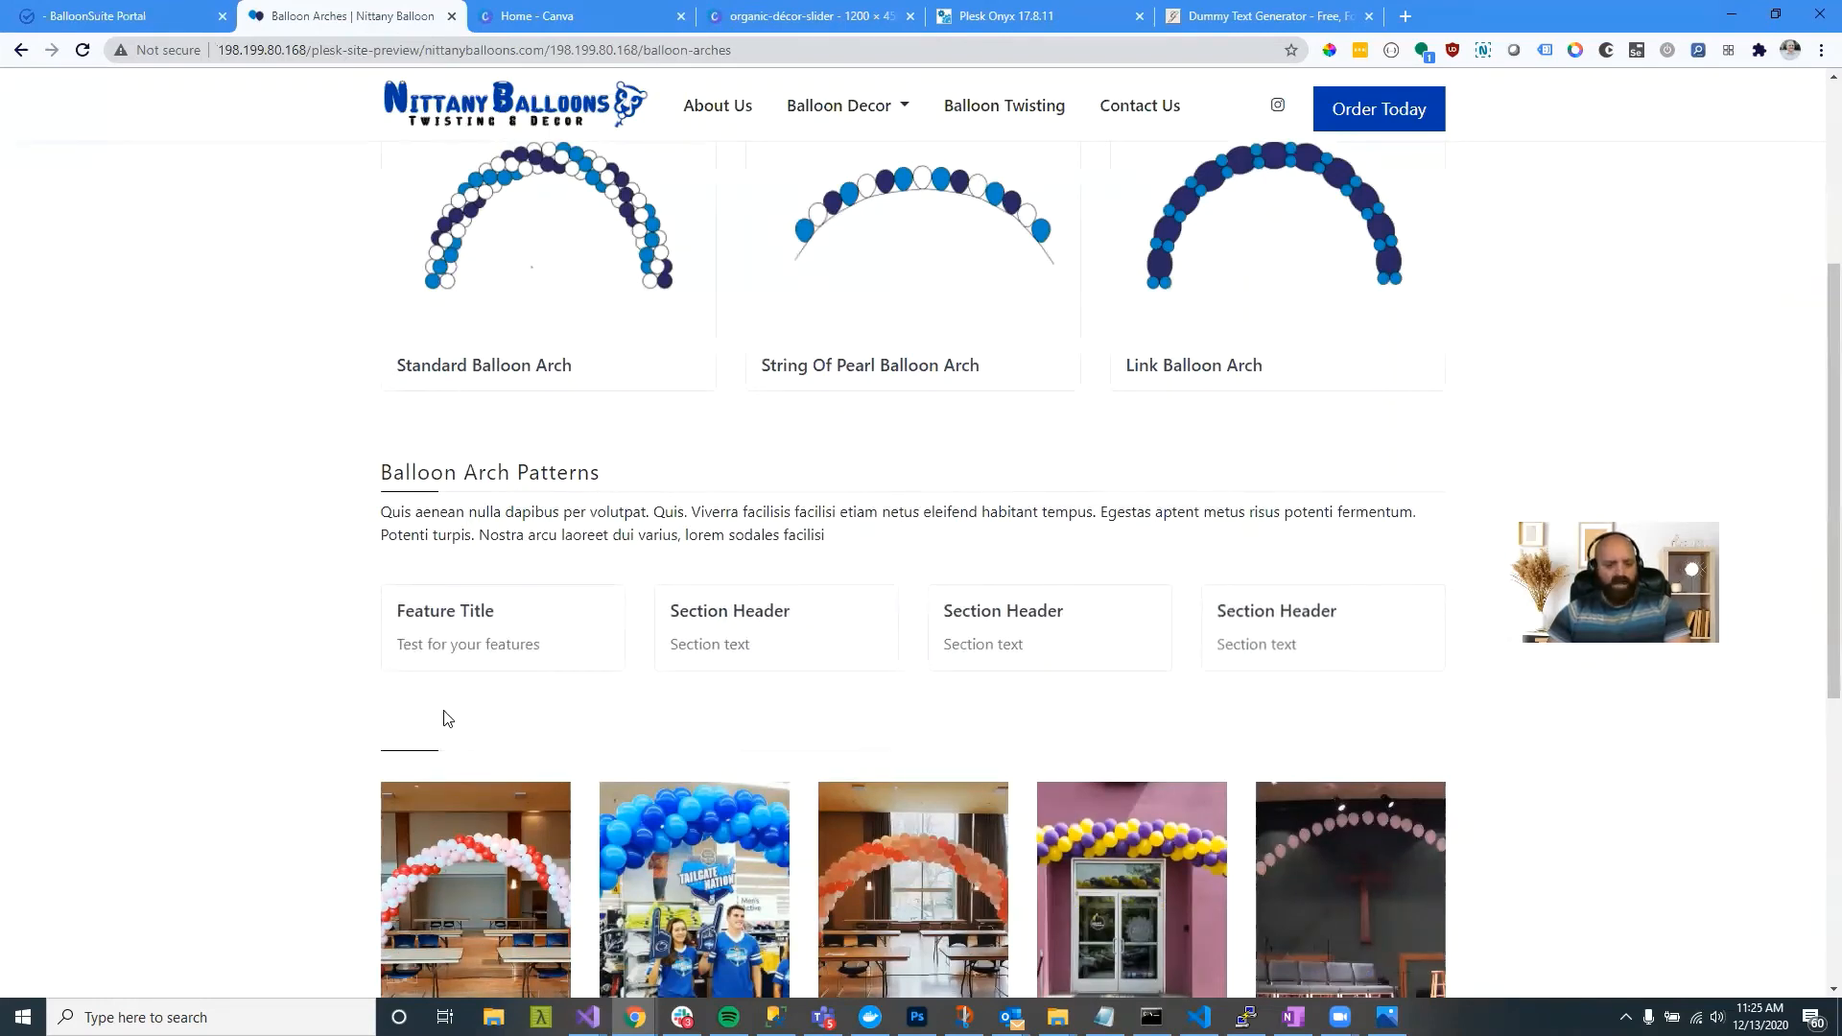
scroll(478, 651, up, 2)
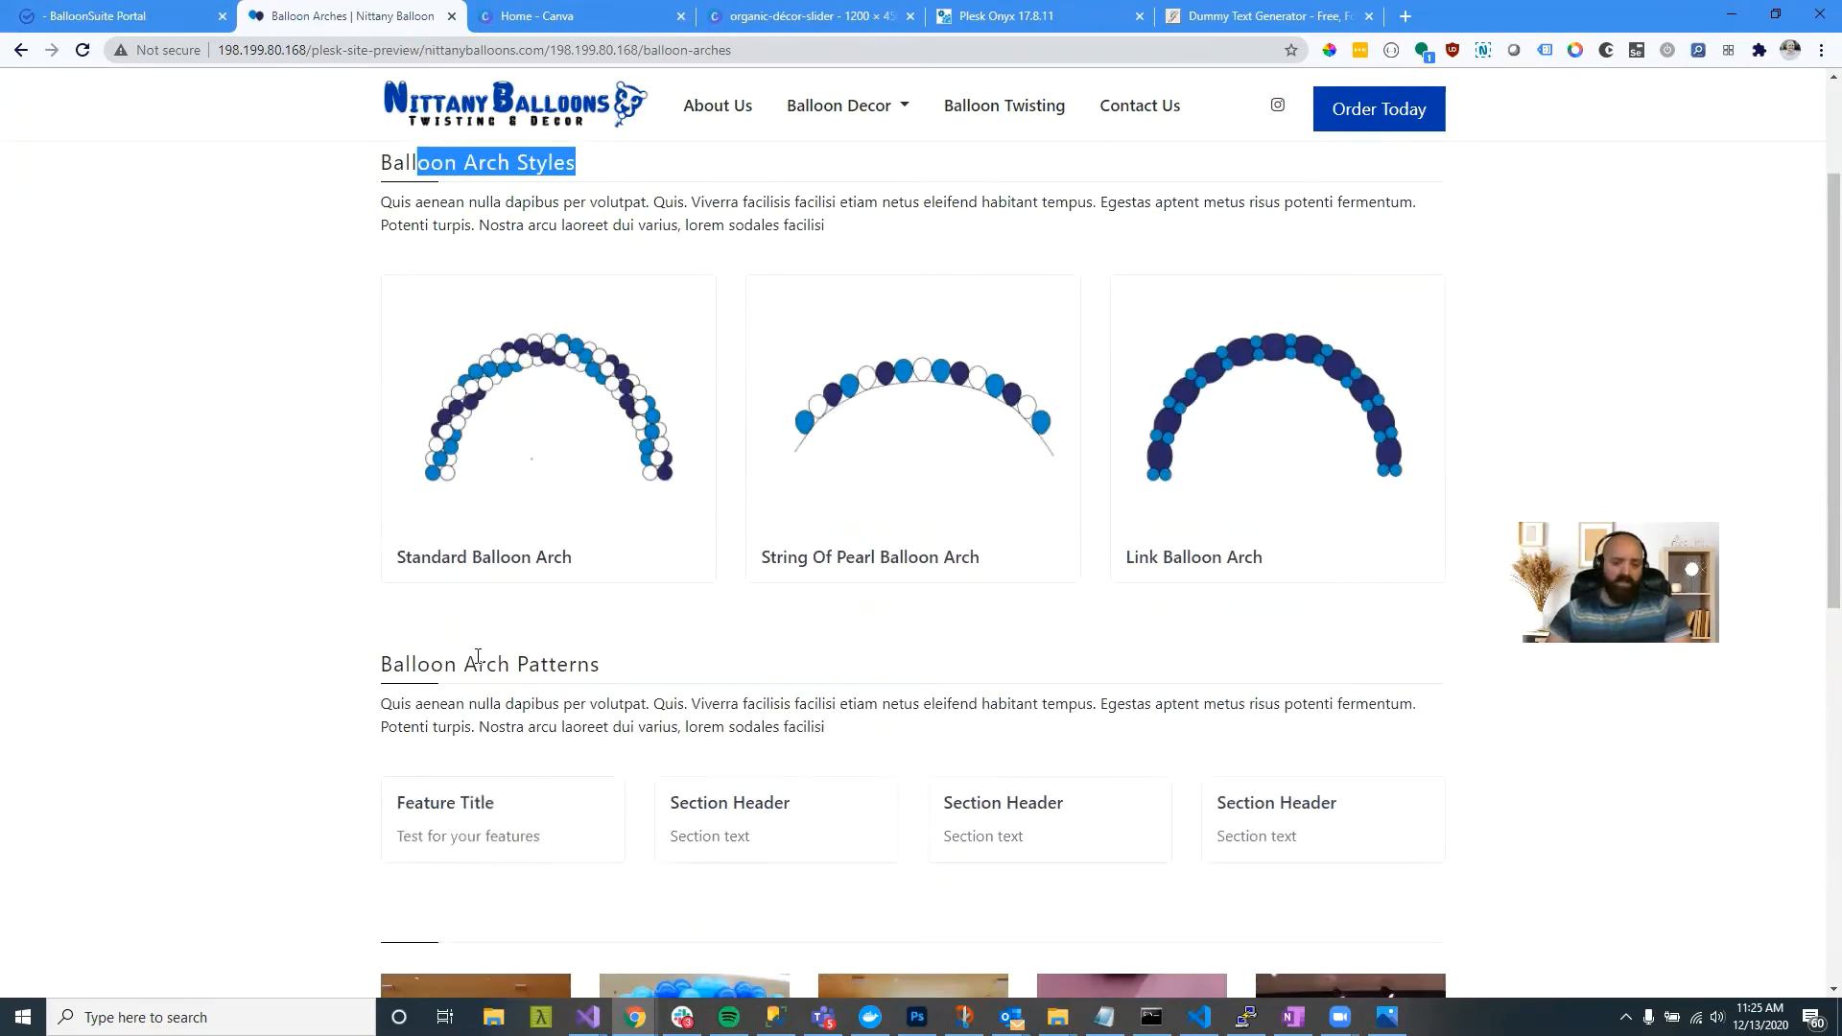
scroll(777, 603, up, 2)
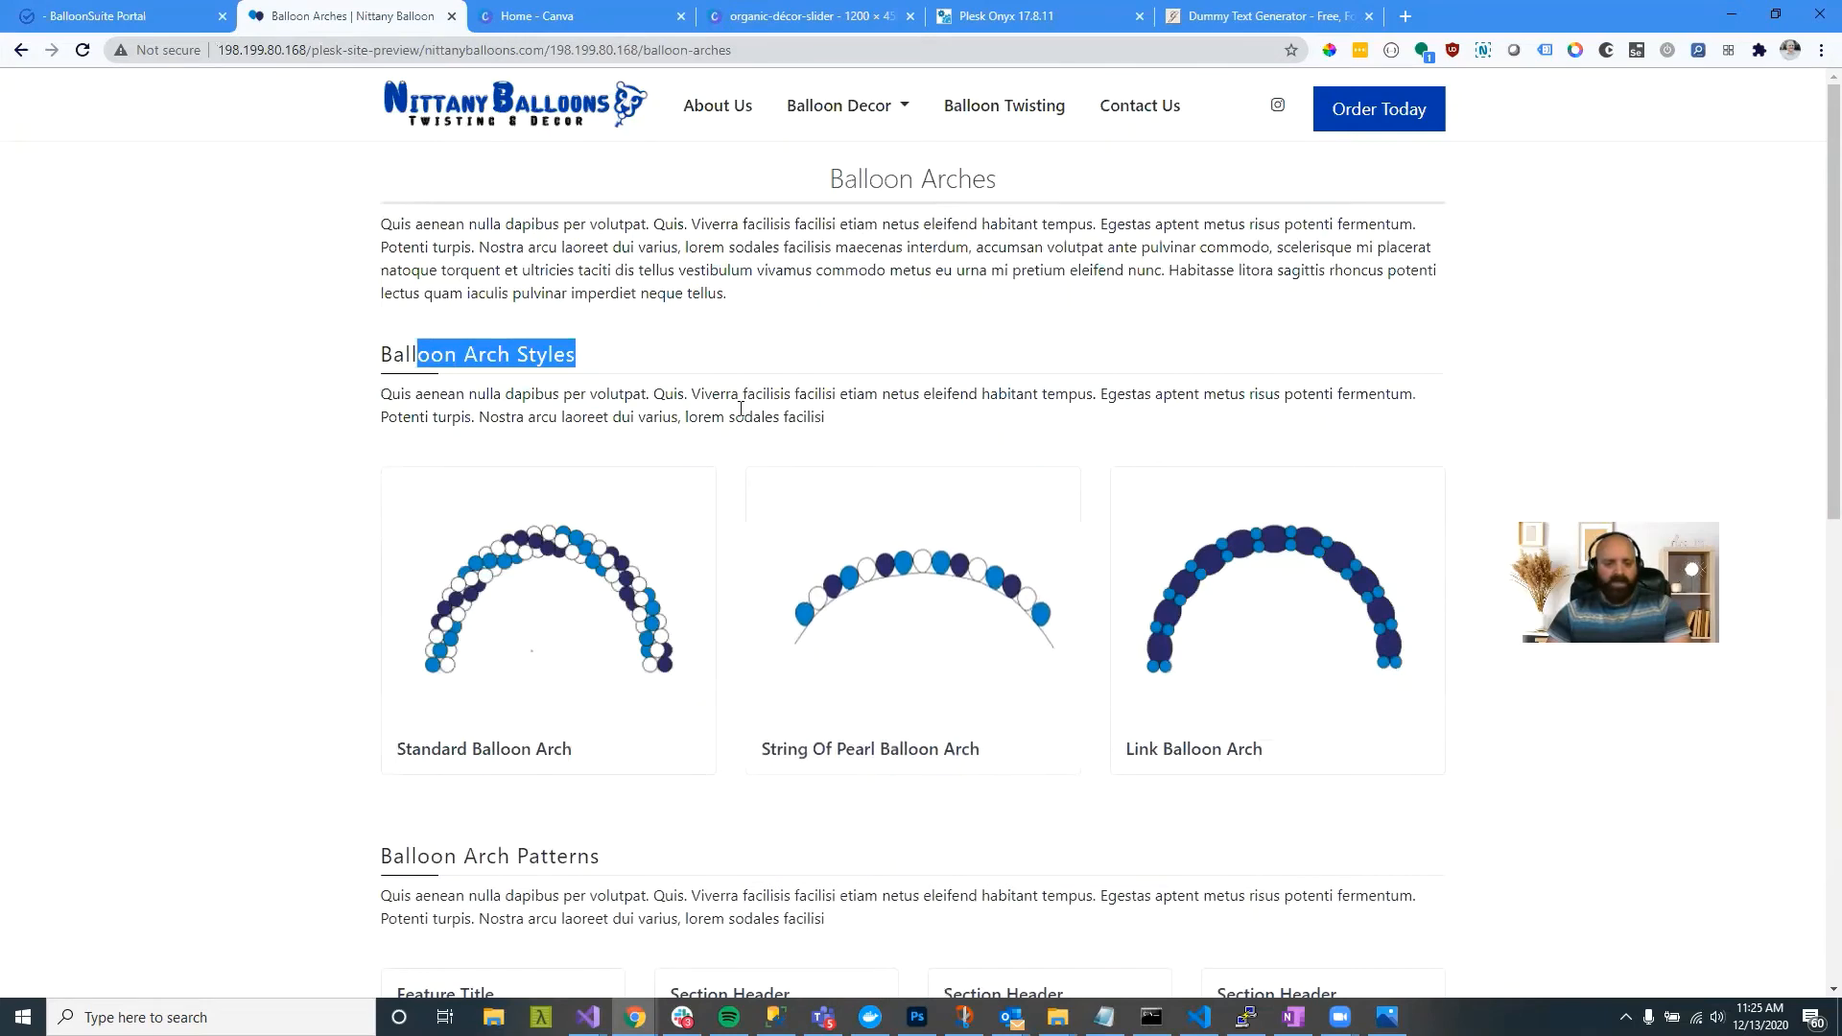
scroll(720, 509, down, 3)
scroll(699, 604, up, 3)
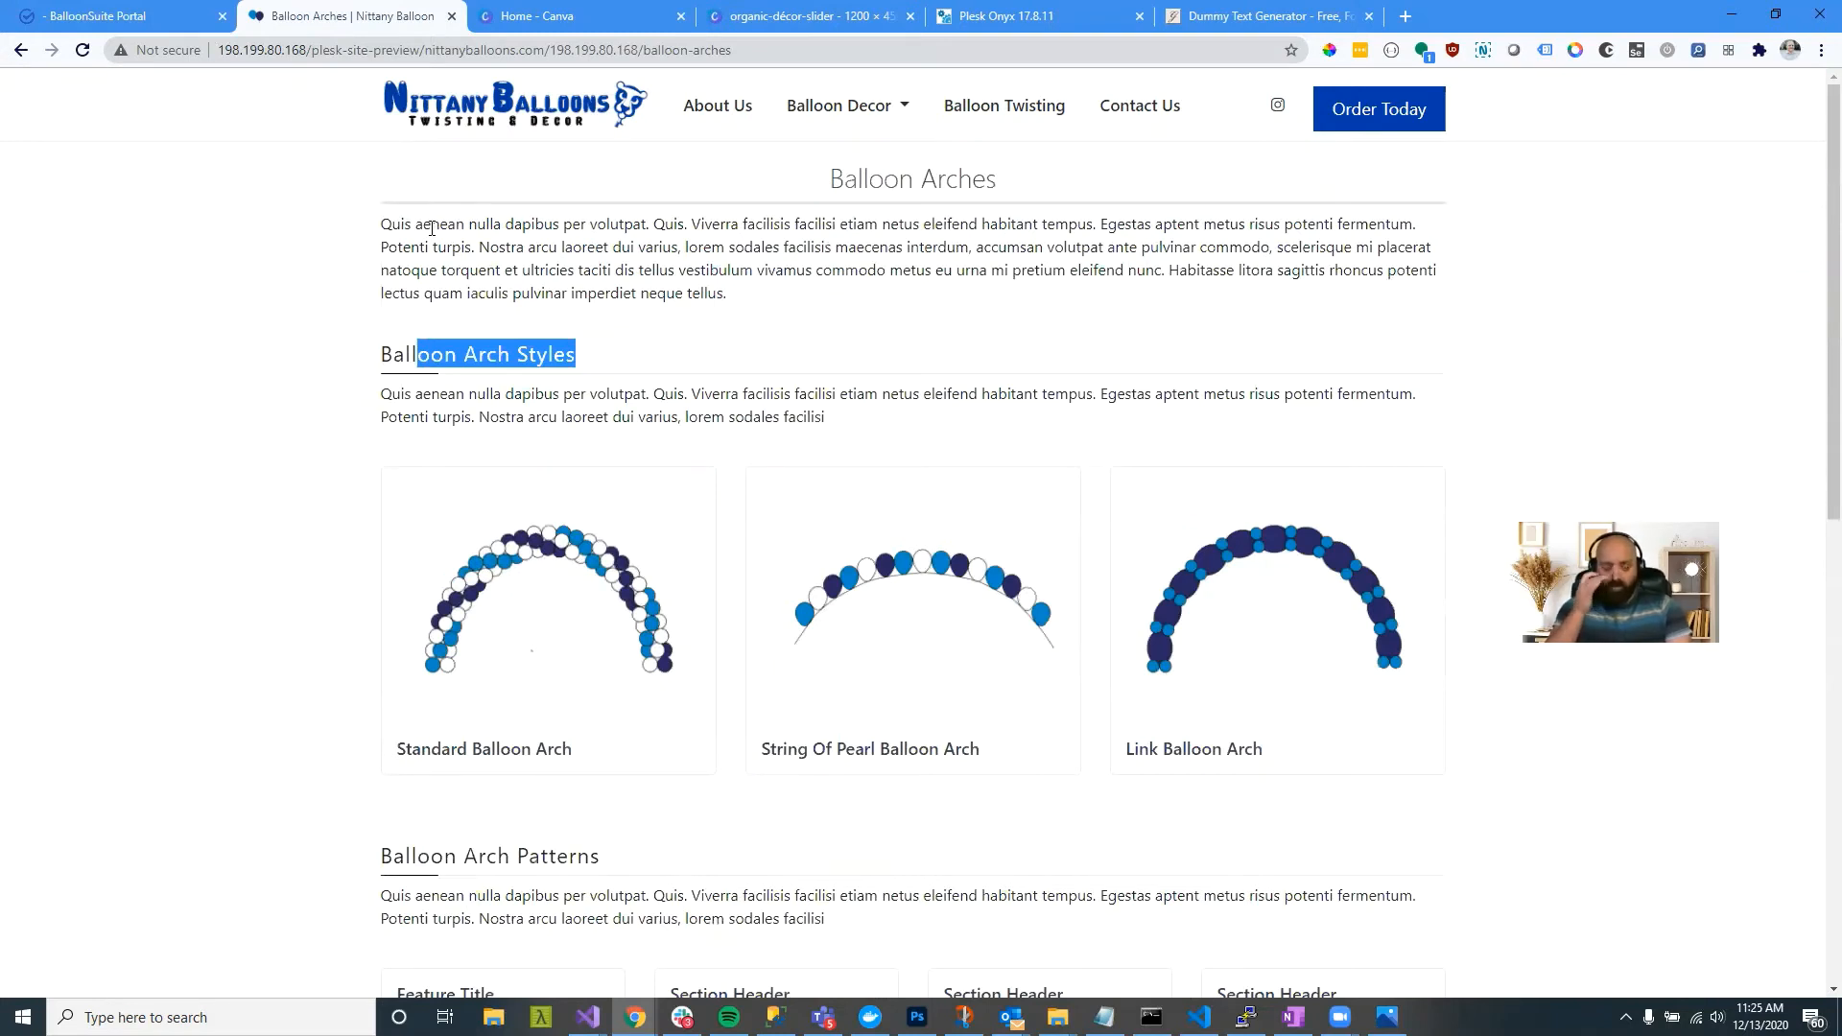
Step: Search the preview page for the phrase "Balloon Arches"
mouse_move(829, 179)
mouse_down()
mouse_move(992, 179)
mouse_move(831, 180)
mouse_up()
click(992, 180)
key(ctrl+f)
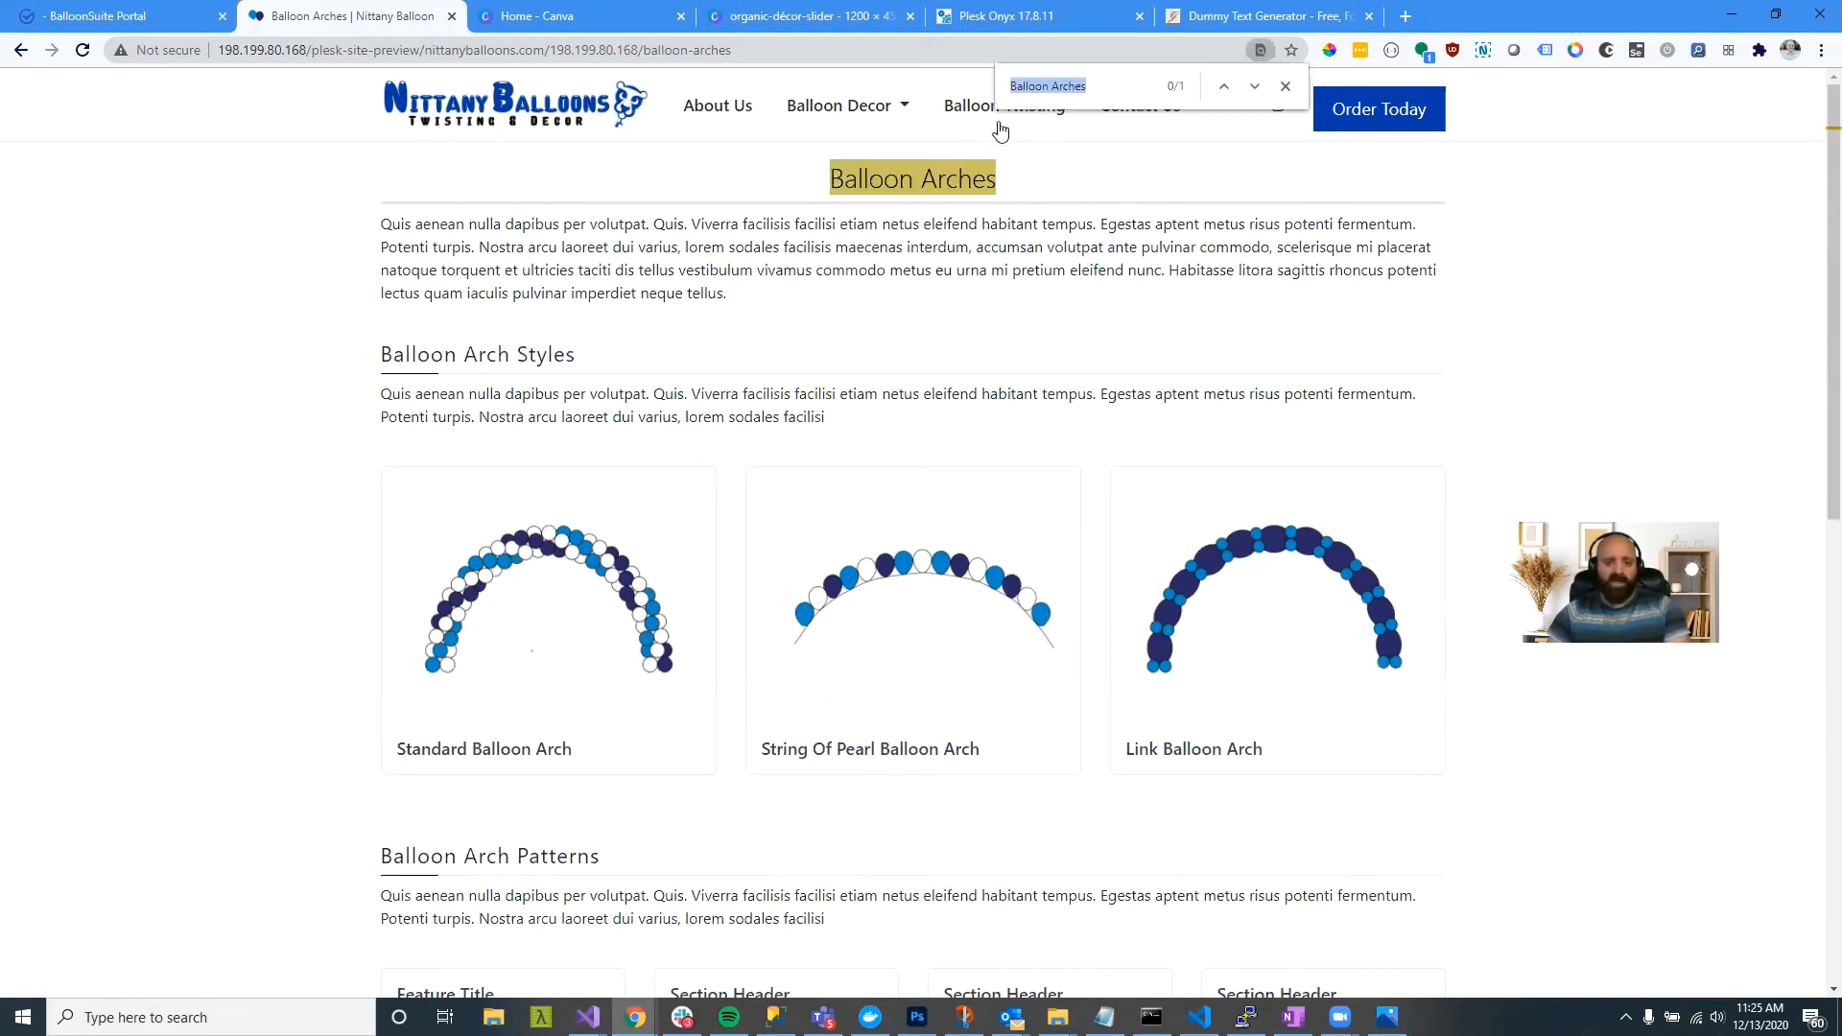
scroll(729, 374, down, 3)
key(Return)
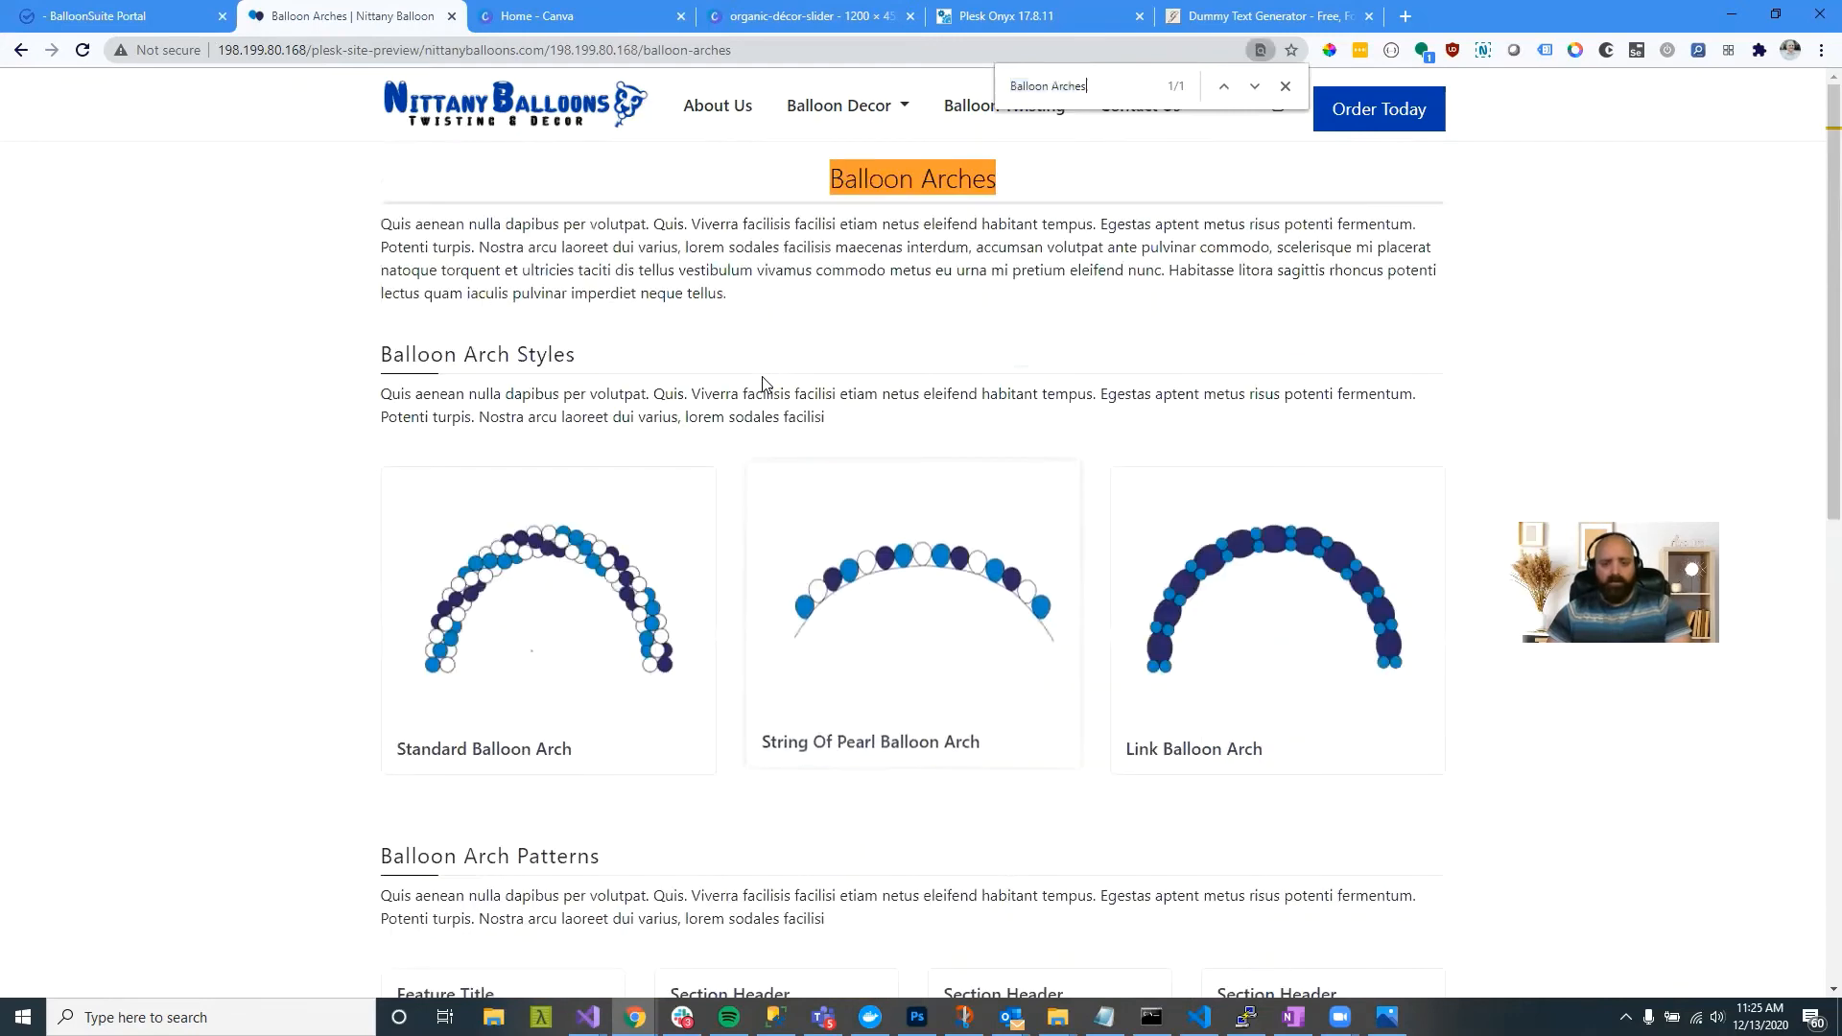
Step: Examine where balloon arch wording occurs in the feature titles and Patterns heading, and look over the subheadings and intro paragraph
drag(980, 745, 889, 748)
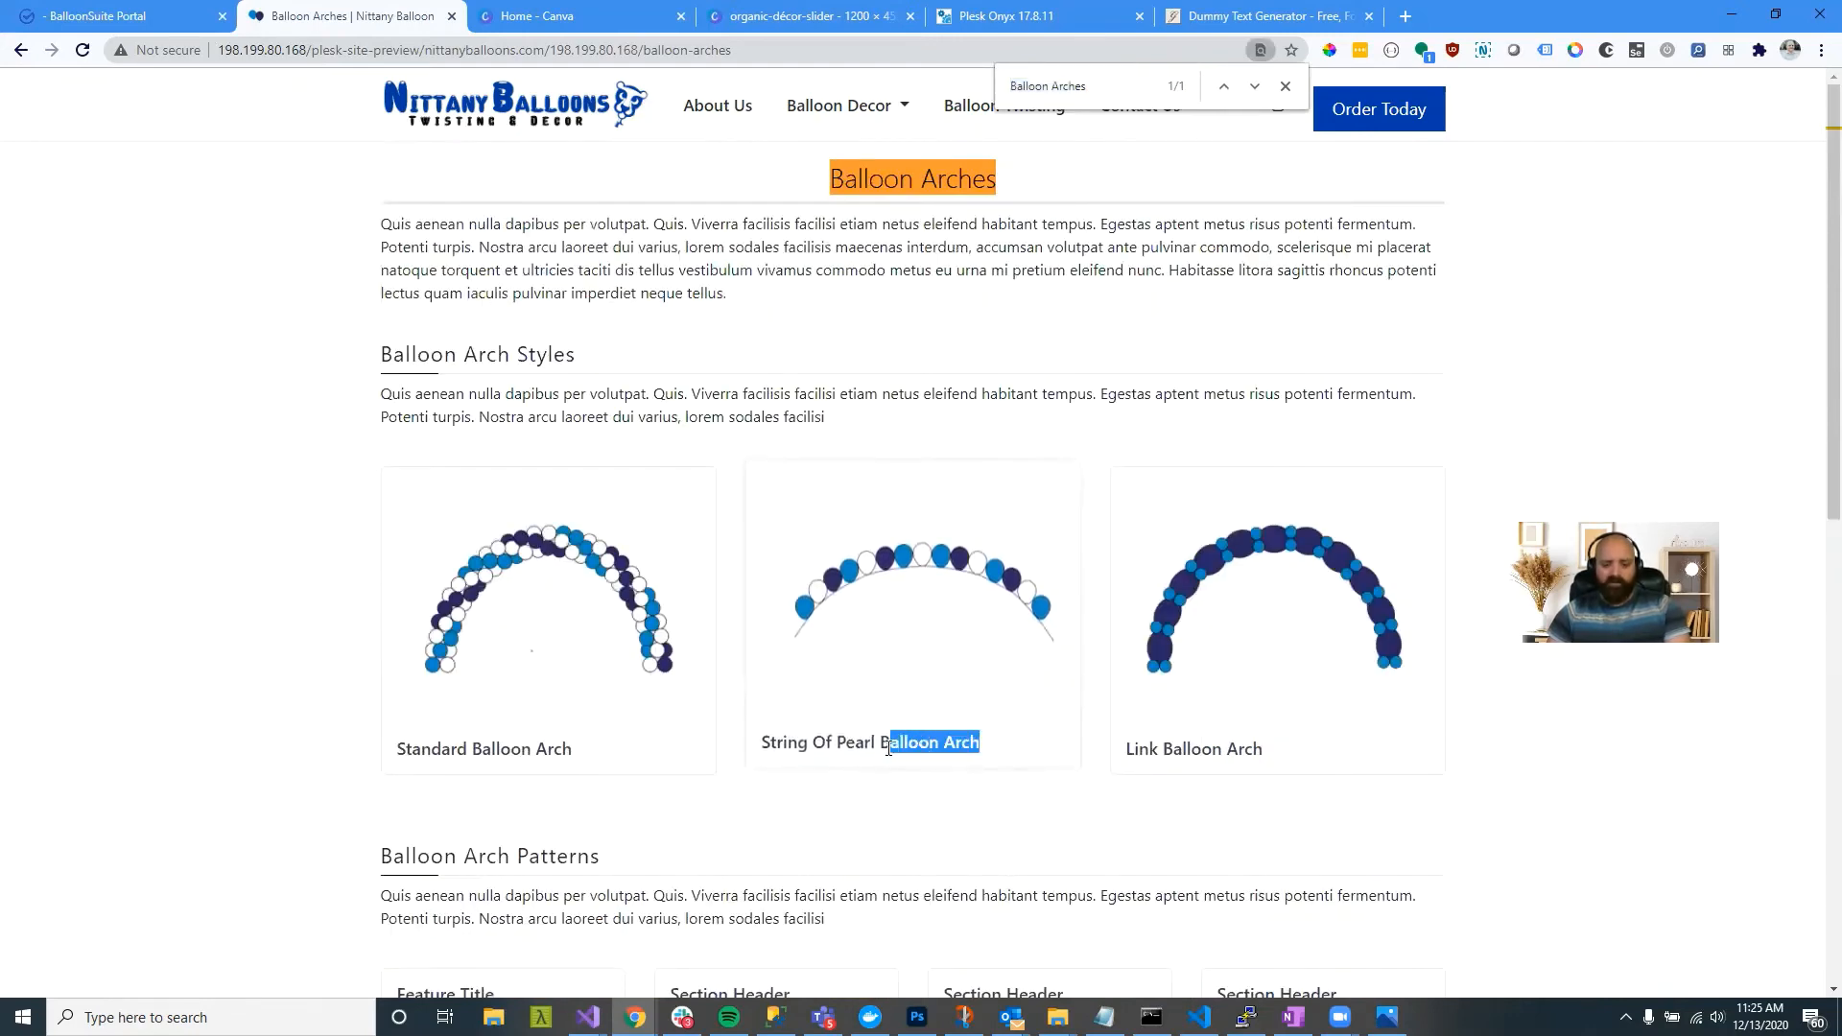
drag(1267, 749, 1180, 750)
drag(573, 747, 511, 747)
drag(510, 856, 404, 856)
scroll(409, 851, down, 3)
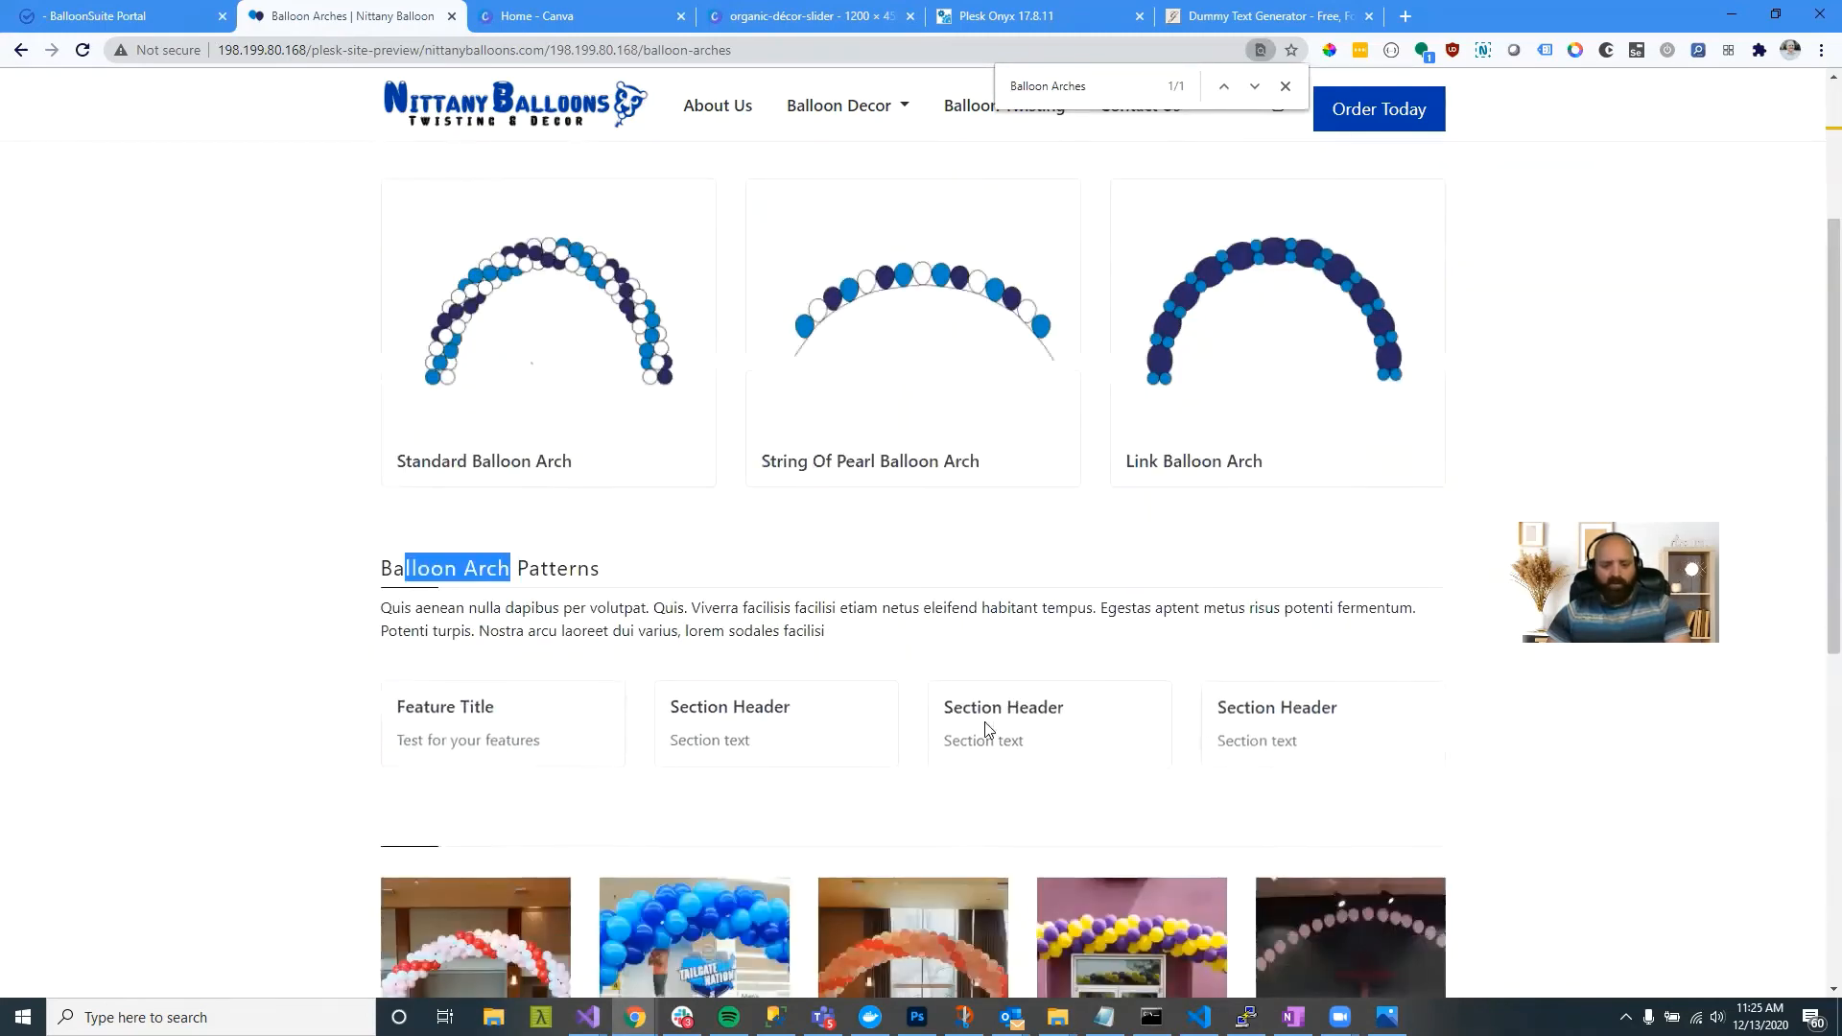
drag(892, 628, 381, 607)
scroll(523, 634, up, 3)
drag(827, 420, 382, 420)
drag(833, 303, 382, 223)
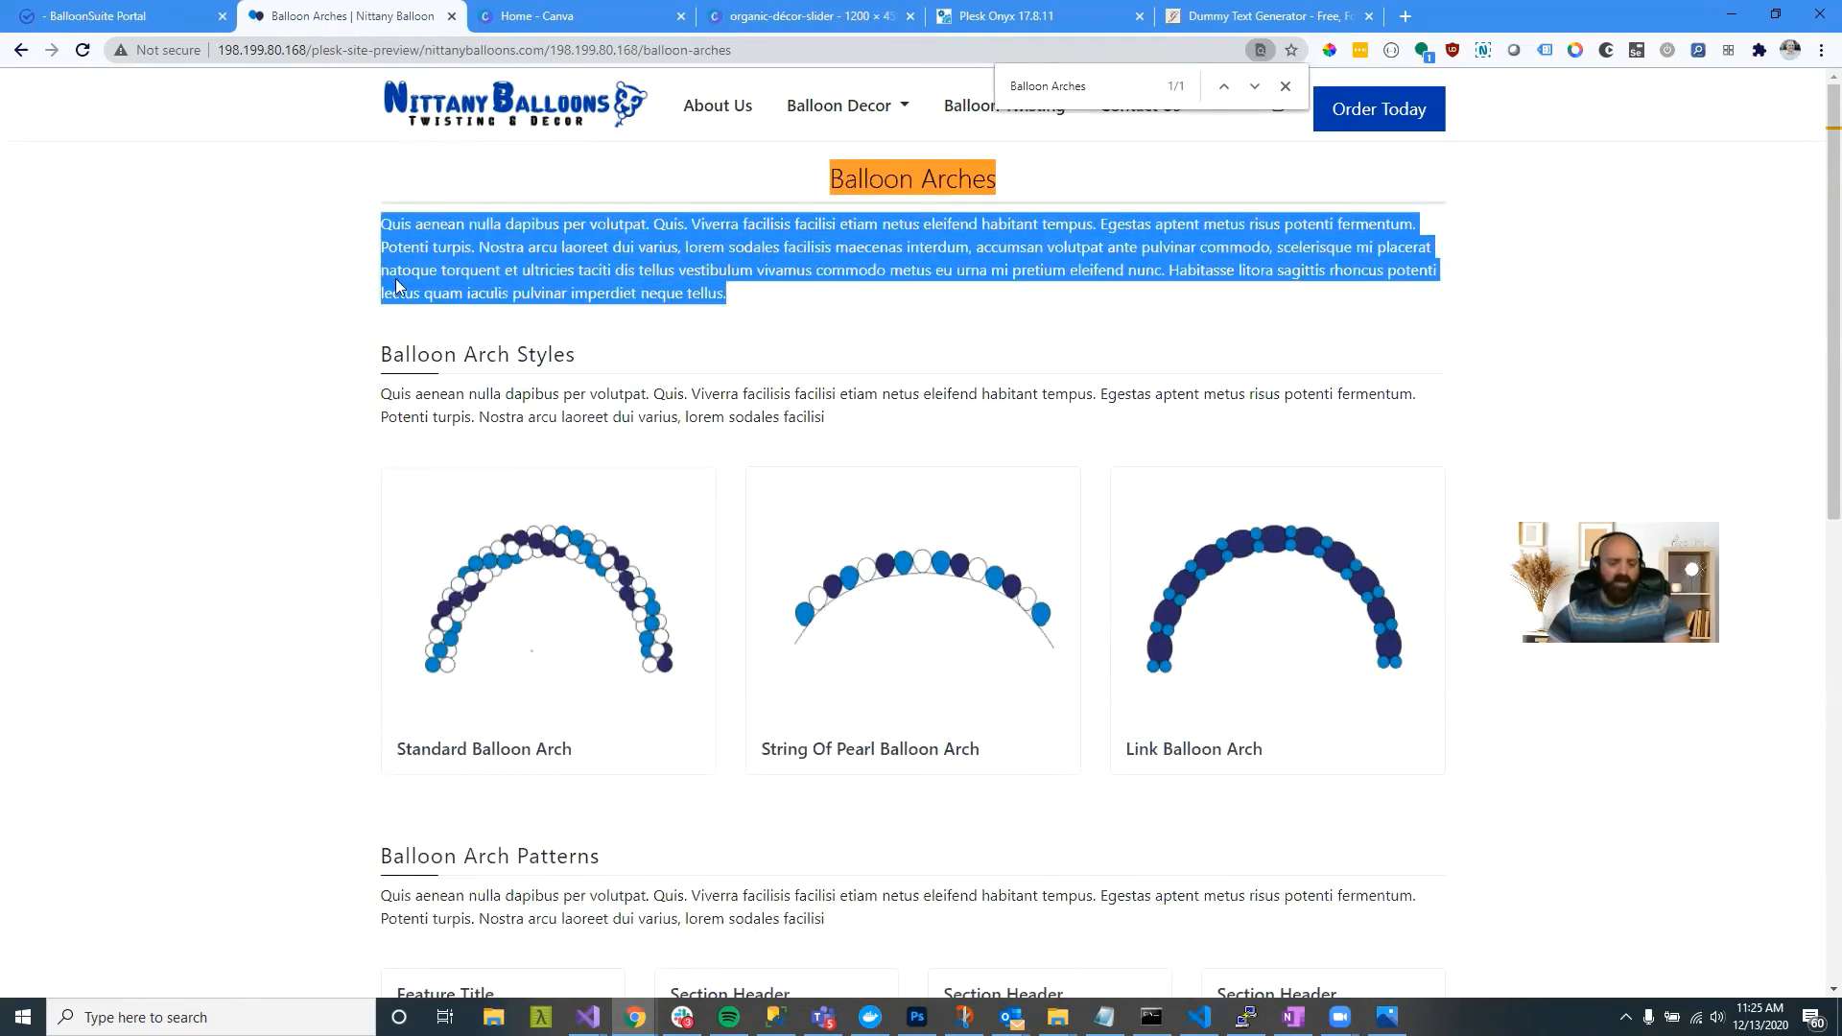
Step: Examine the places in the intro paragraph and both section subheadings where keyword phrases can go, then view the page down to the gallery
click(779, 261)
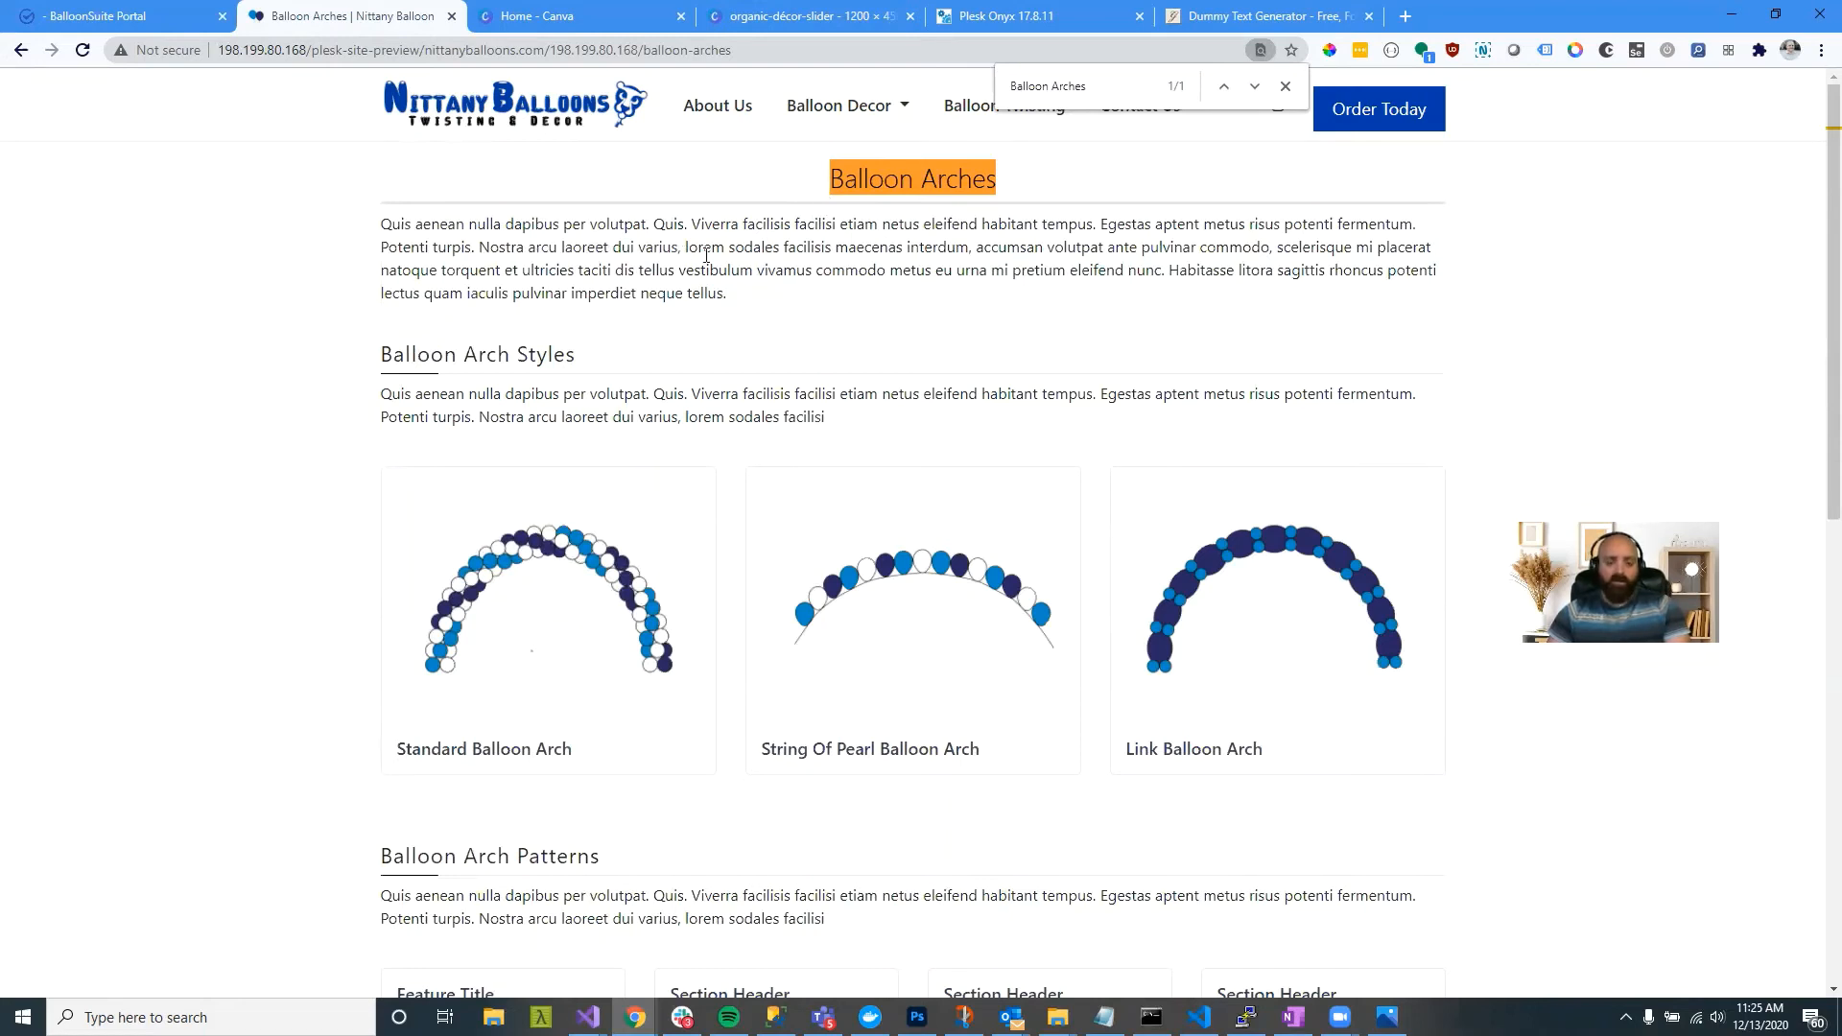
drag(868, 271, 1157, 277)
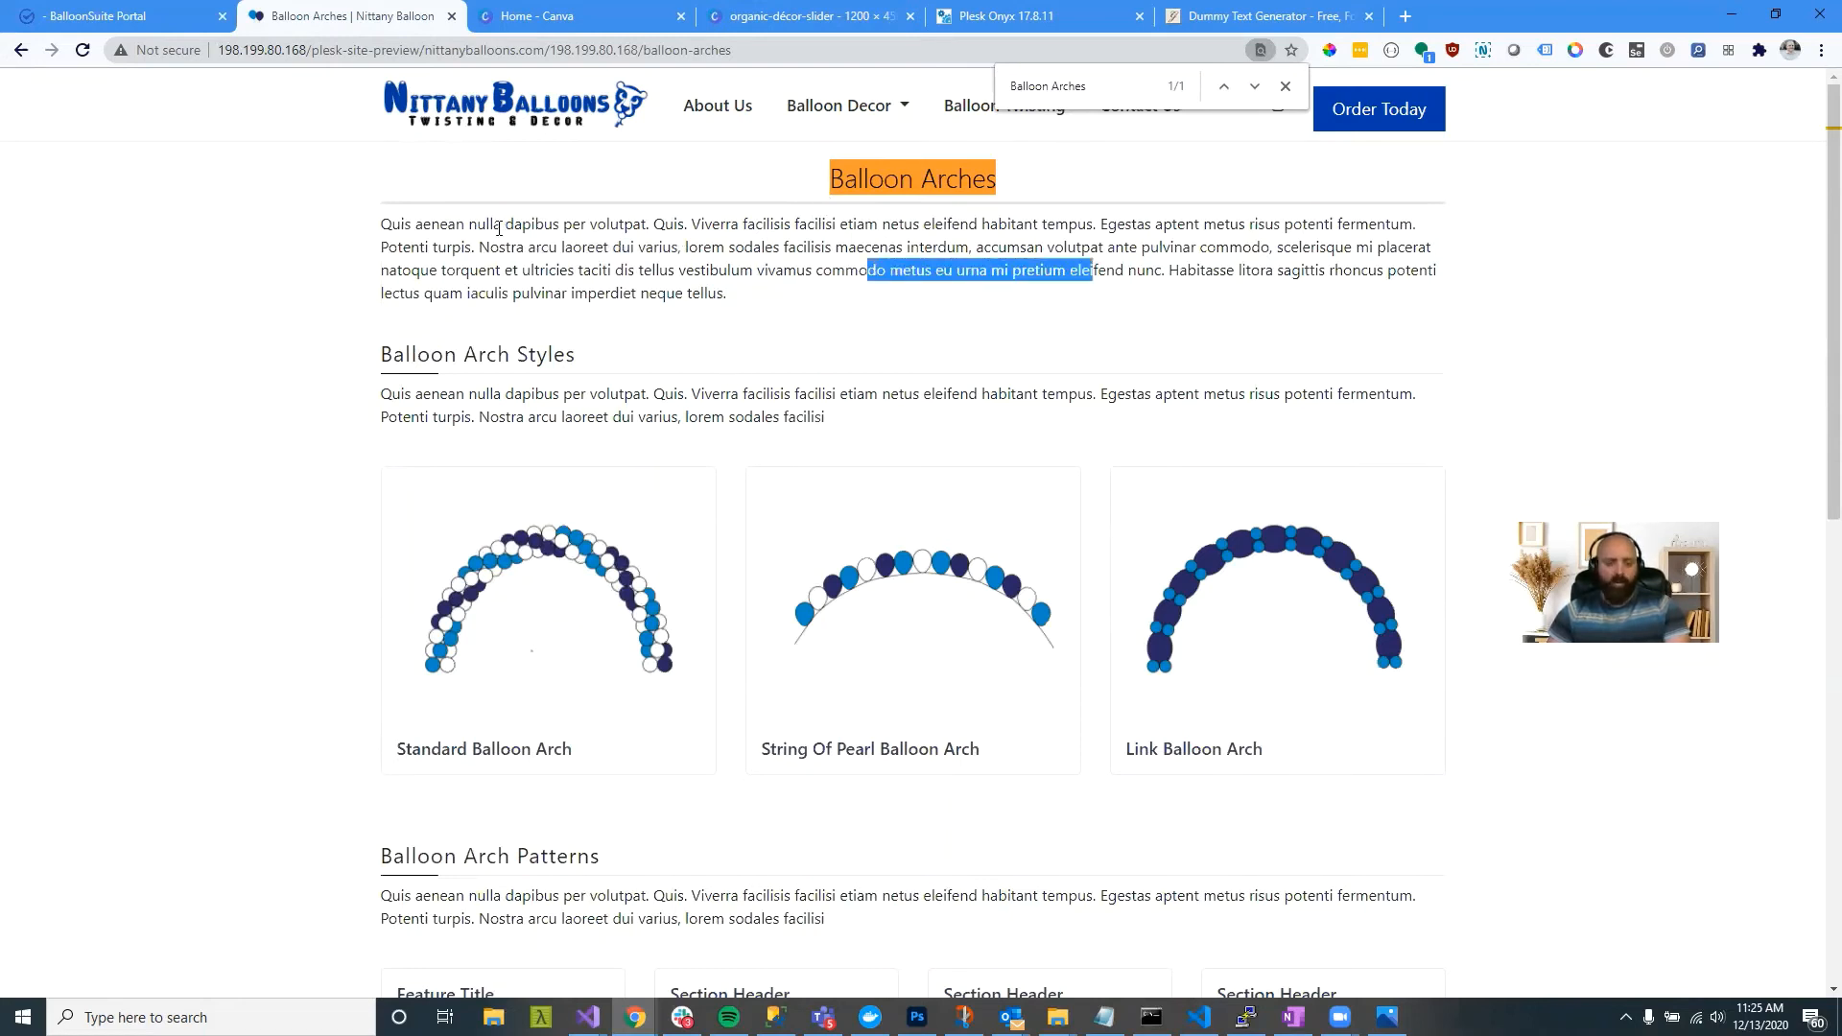
drag(496, 226, 765, 224)
drag(538, 393, 869, 386)
drag(714, 240, 936, 240)
scroll(921, 451, down, 3)
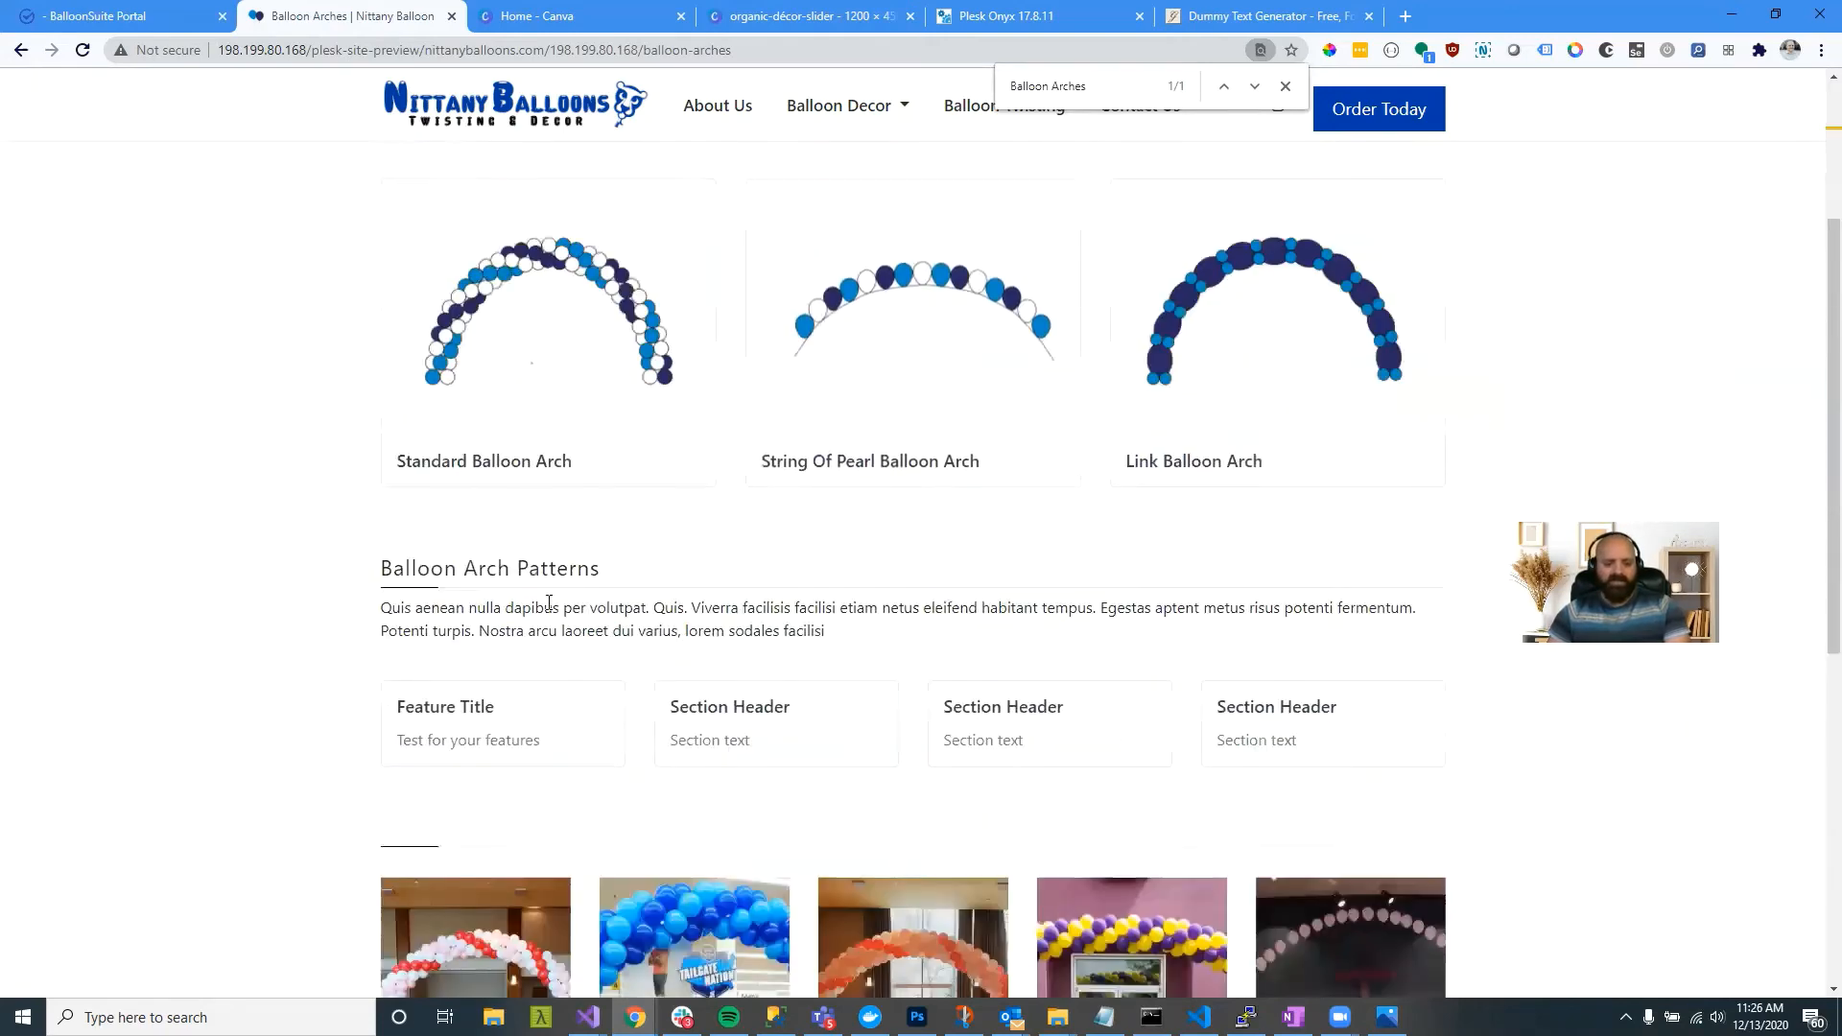
drag(539, 611, 783, 610)
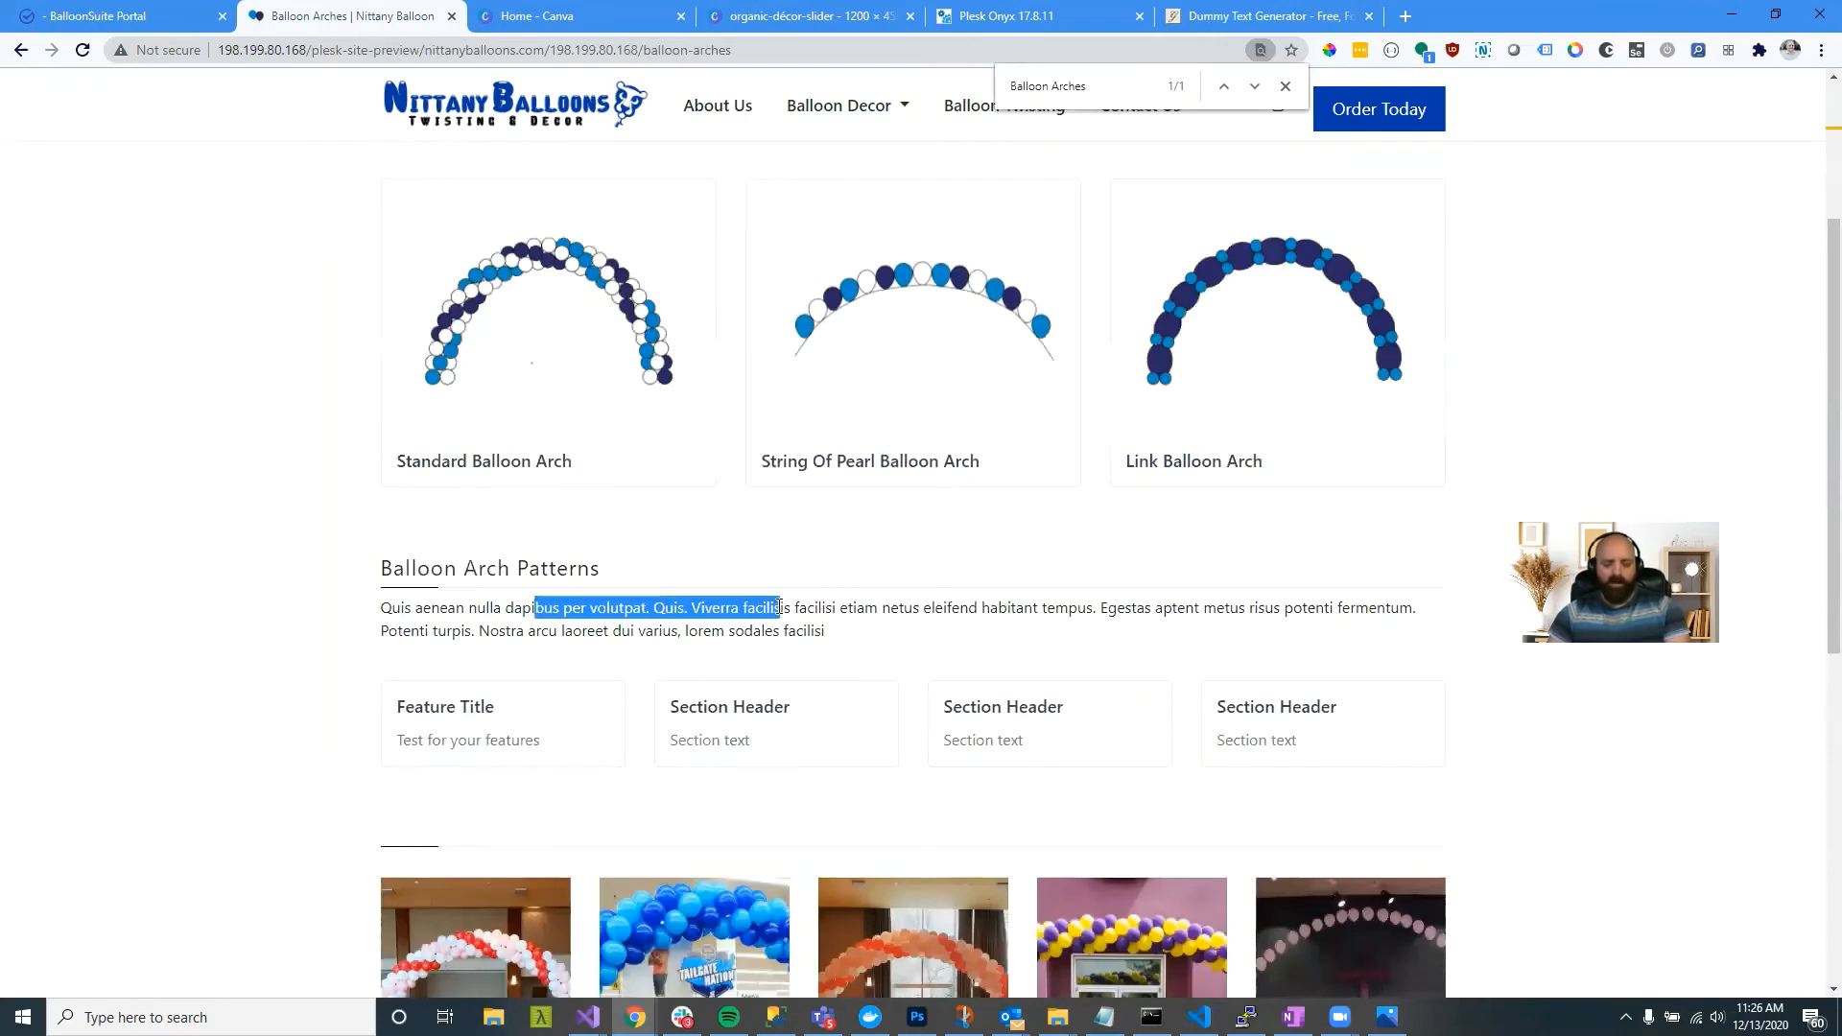
scroll(773, 615, up, 3)
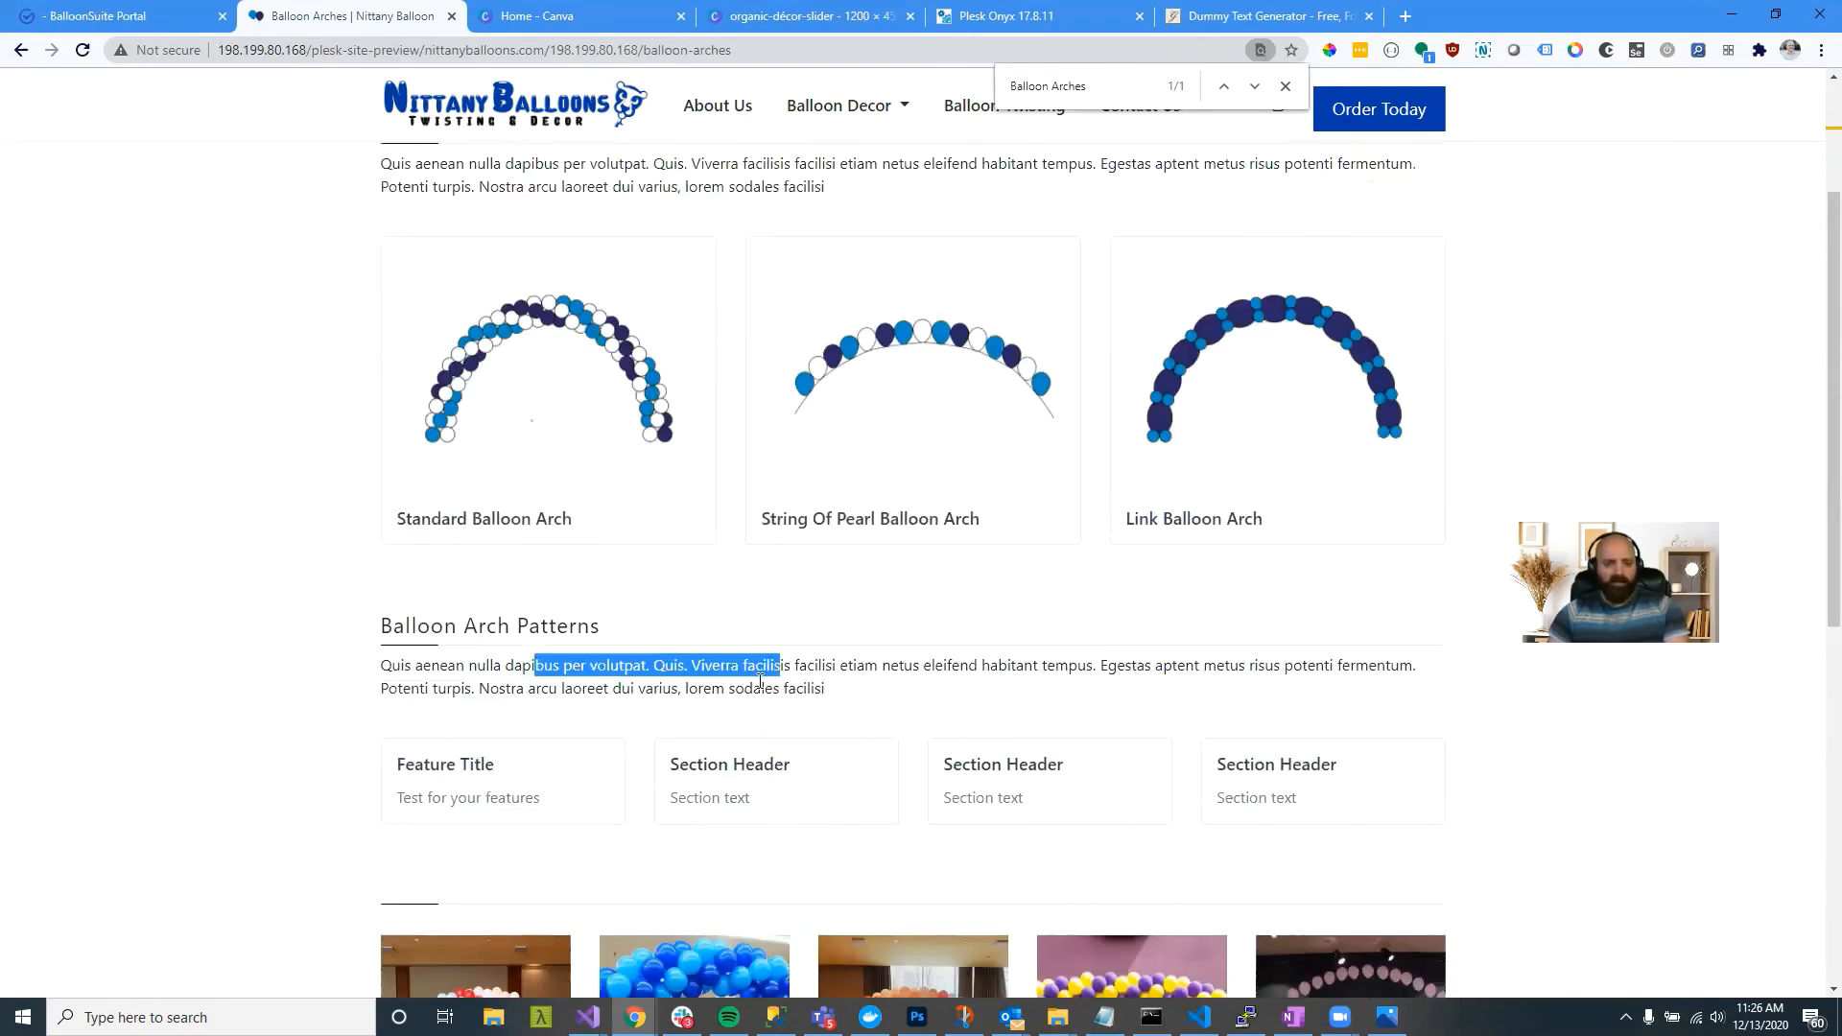
click(900, 230)
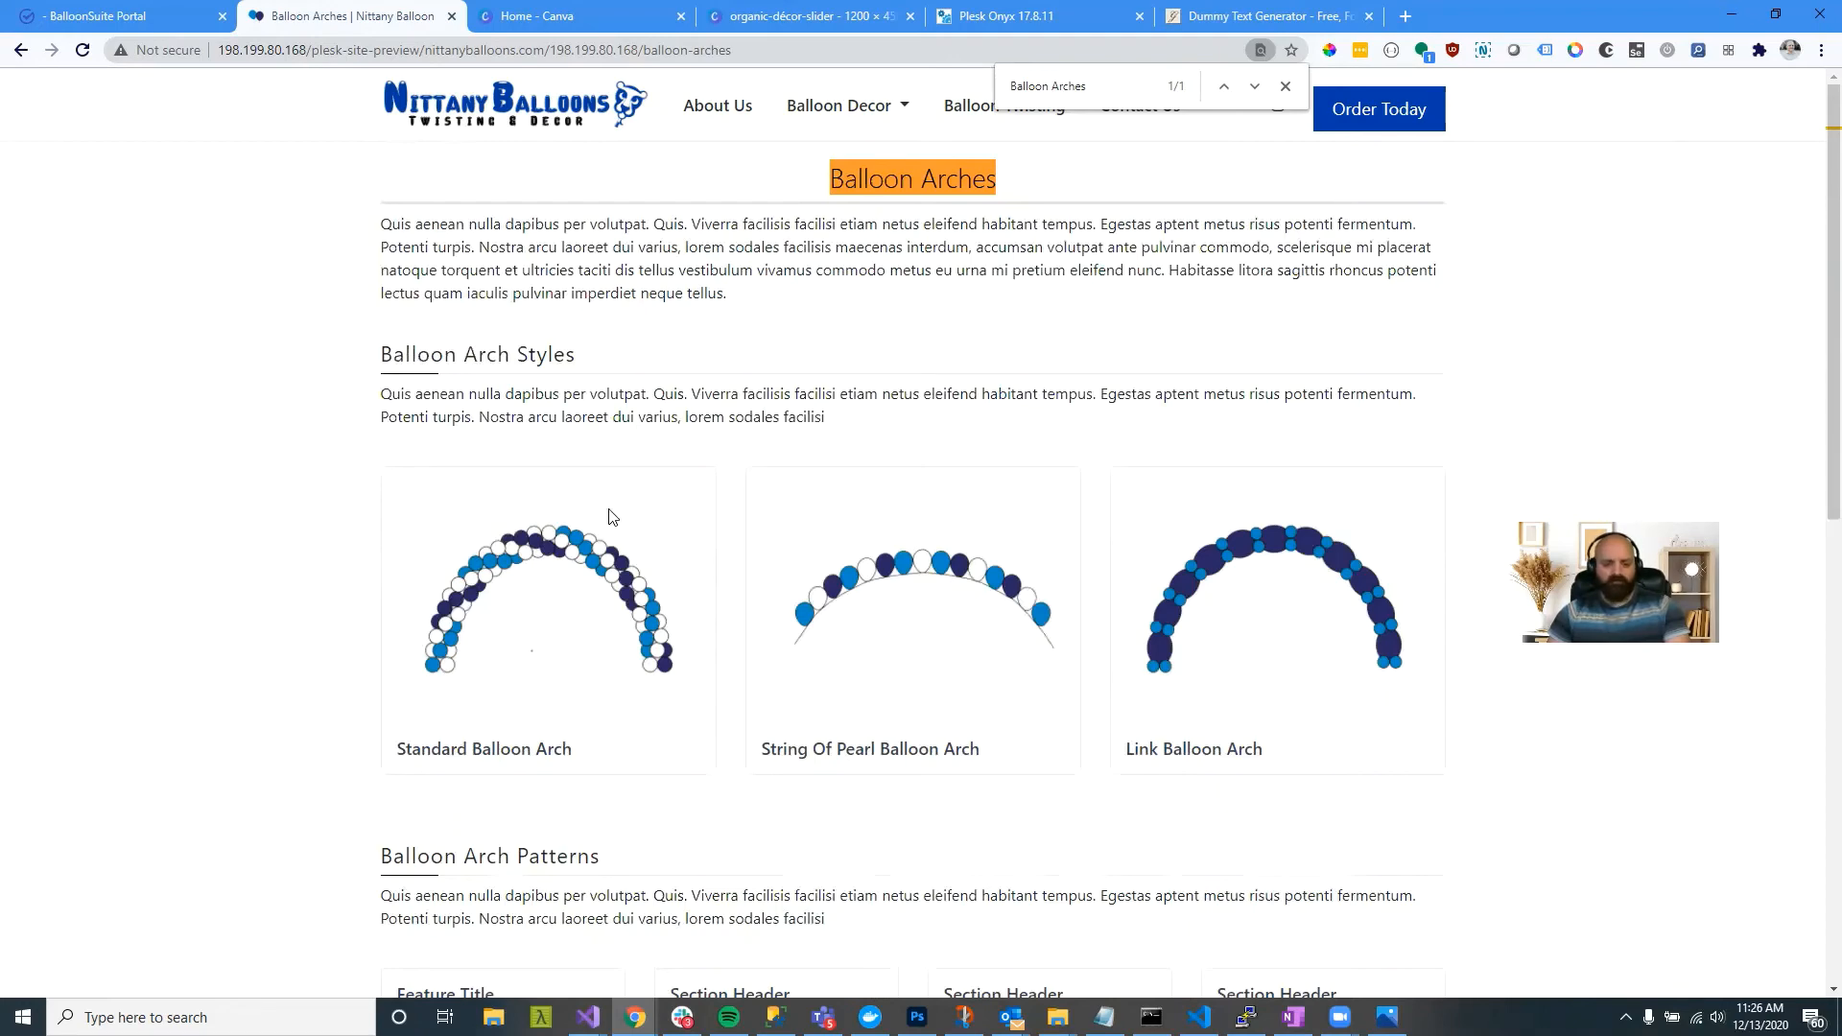
scroll(611, 518, down, 7)
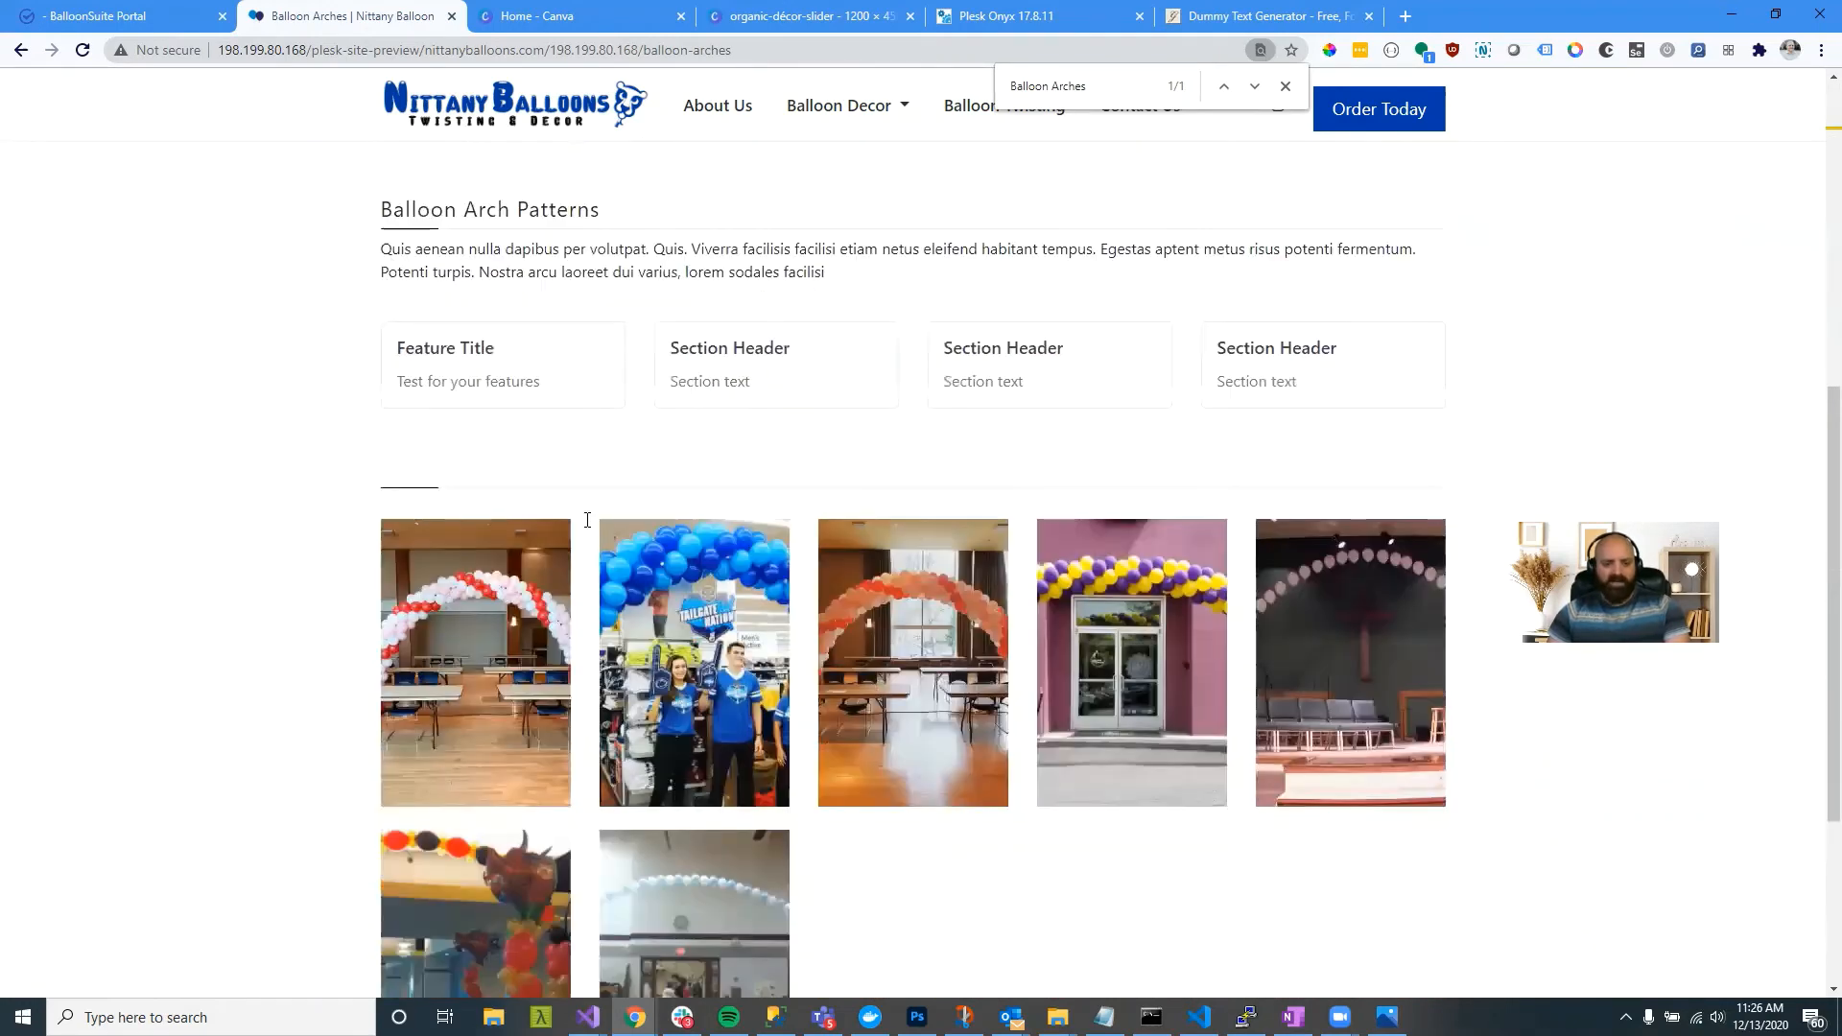
scroll(588, 520, up, 7)
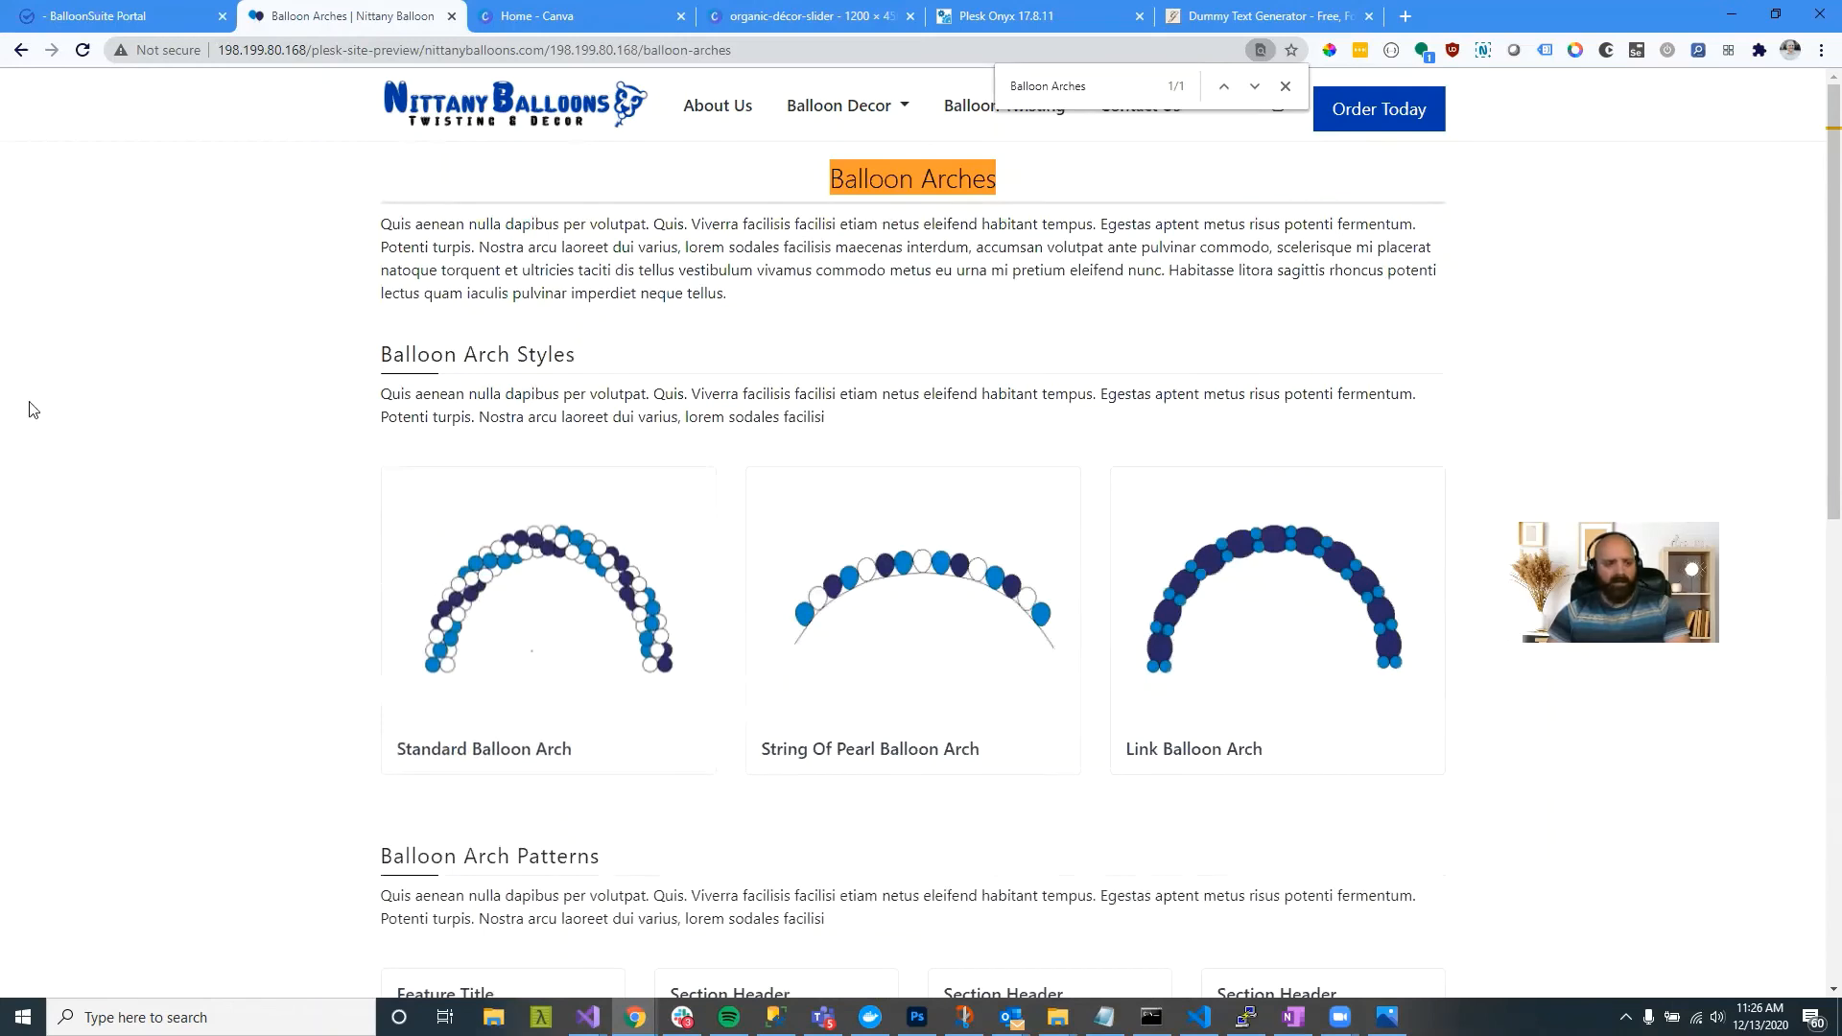
scroll(857, 331, down, 5)
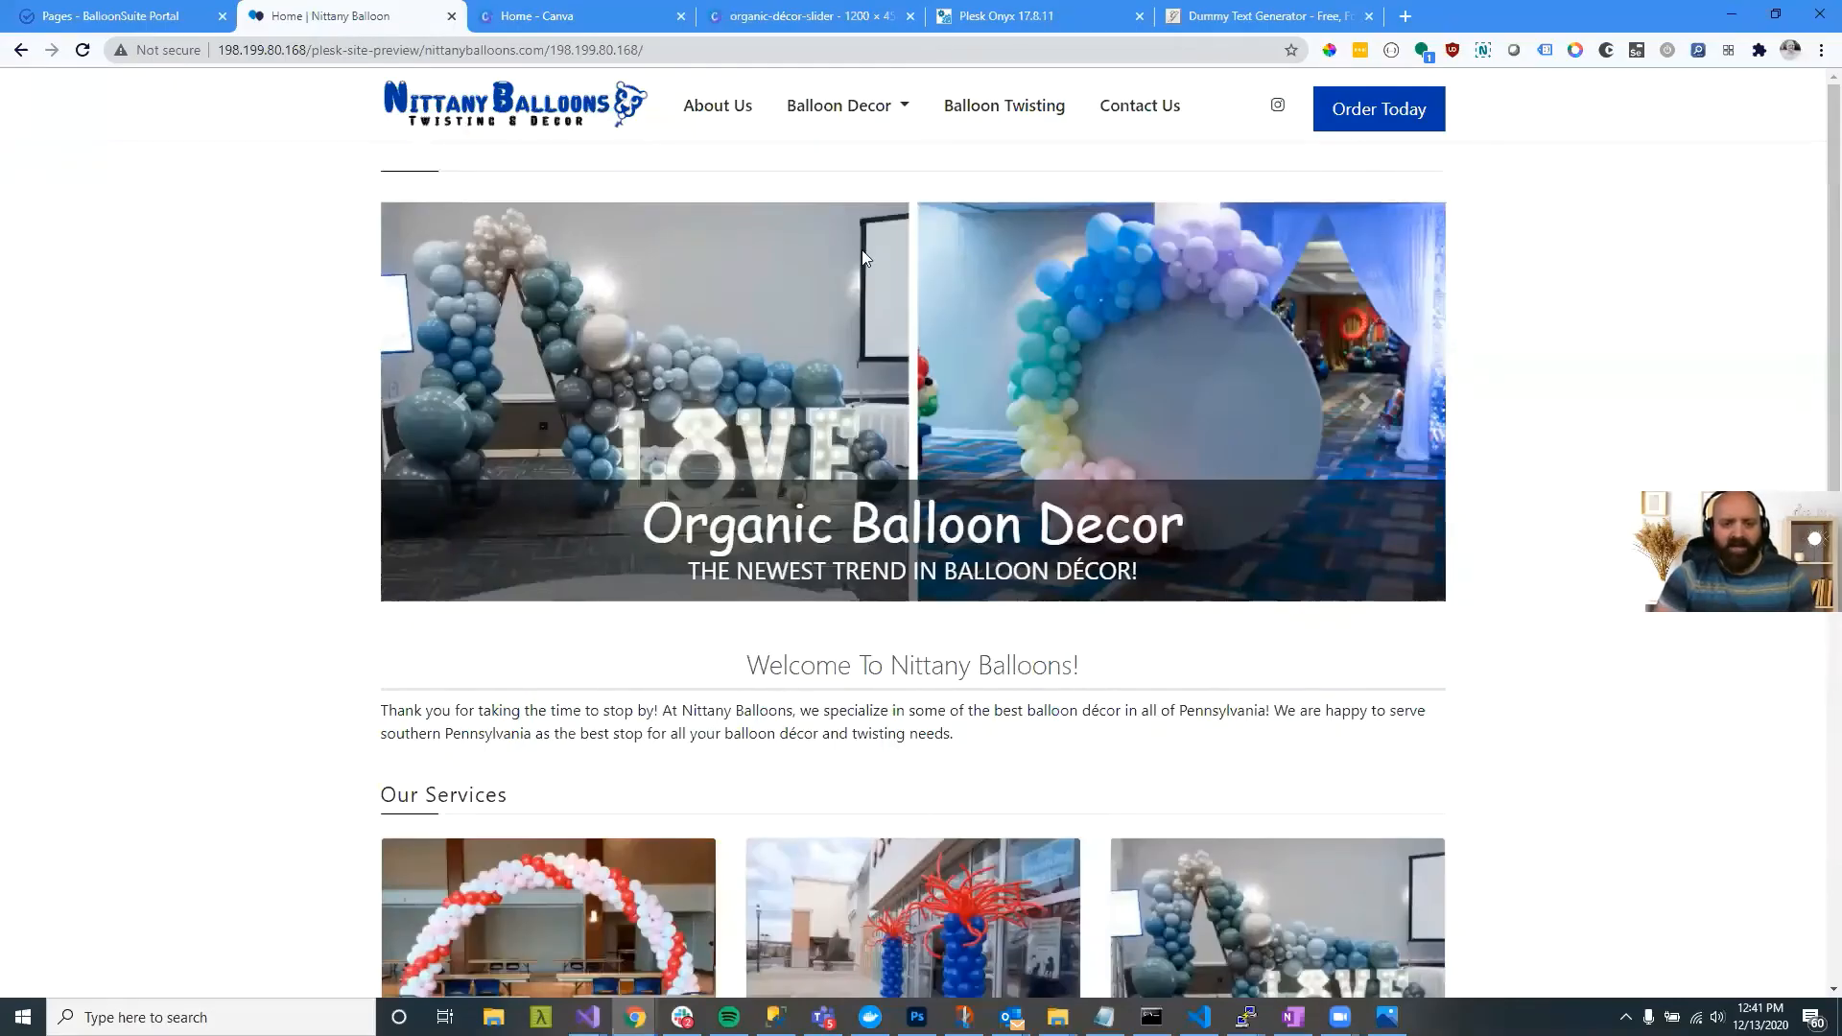
Step: Open the Balloon Arches page from the website's home page and look through its sections
click(881, 107)
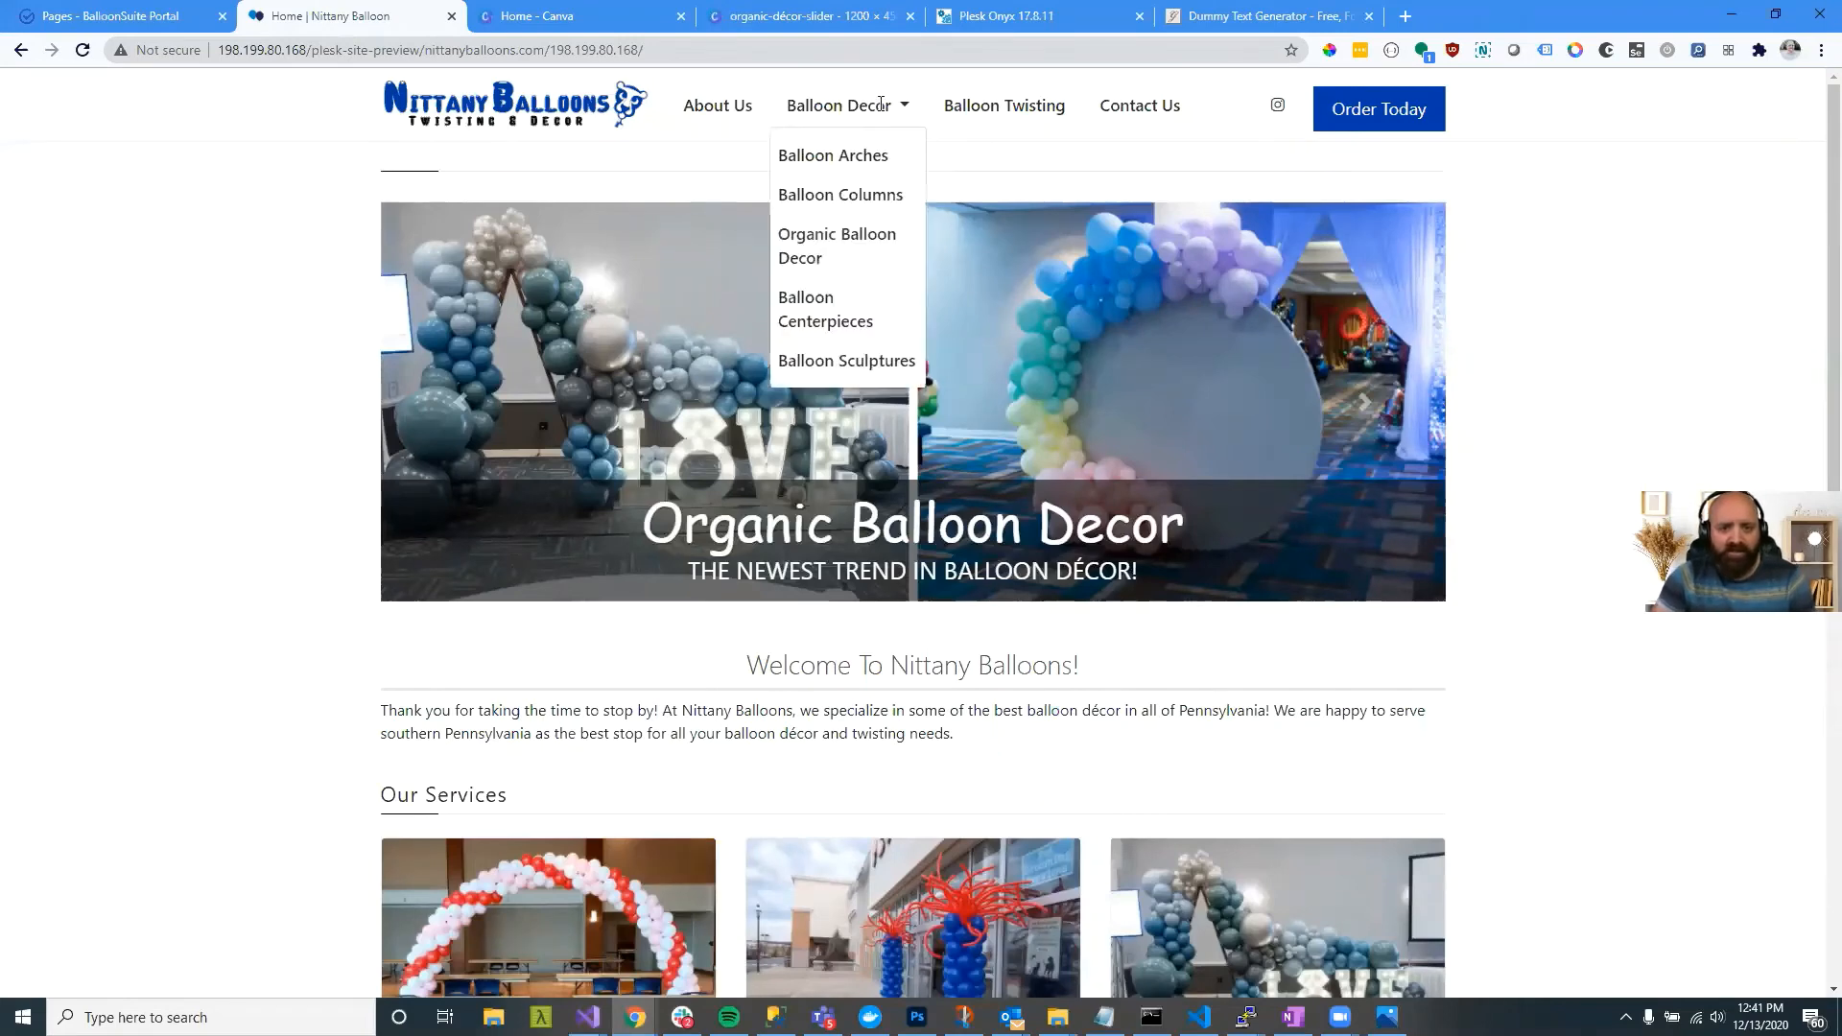
click(853, 168)
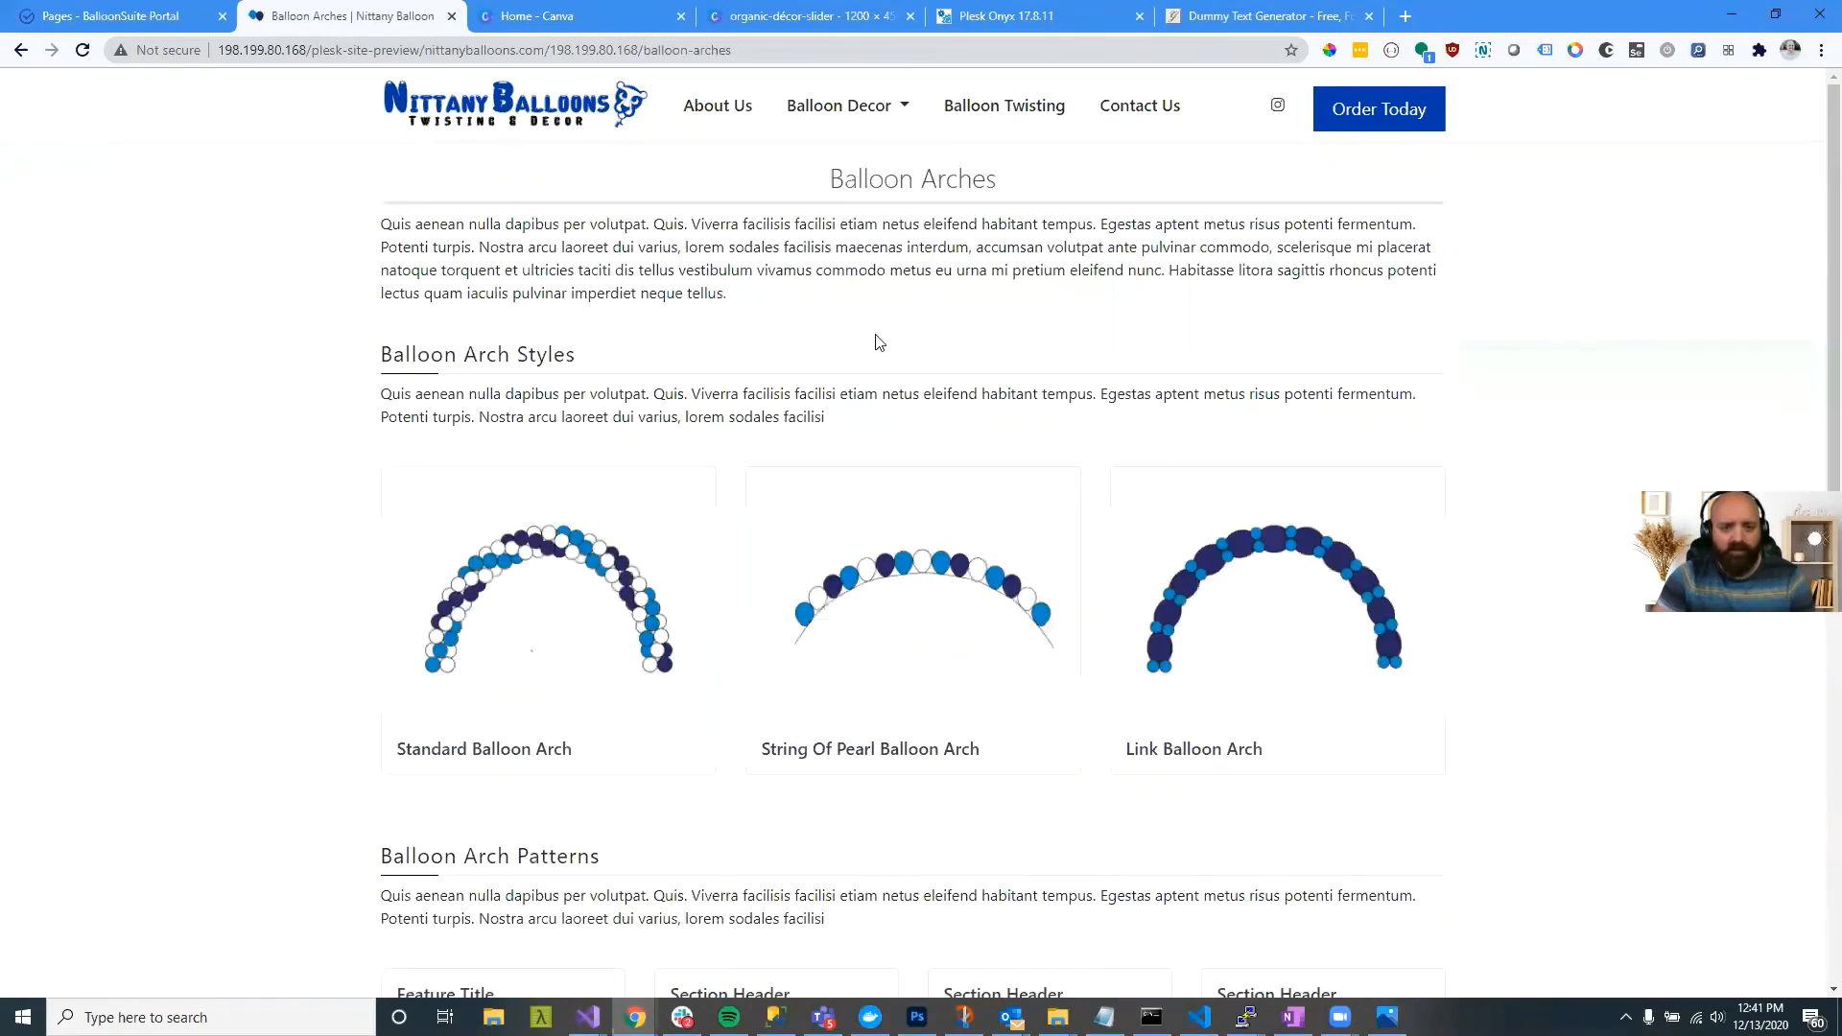
scroll(867, 372, down, 5)
scroll(868, 372, down, 5)
scroll(864, 384, up, 15)
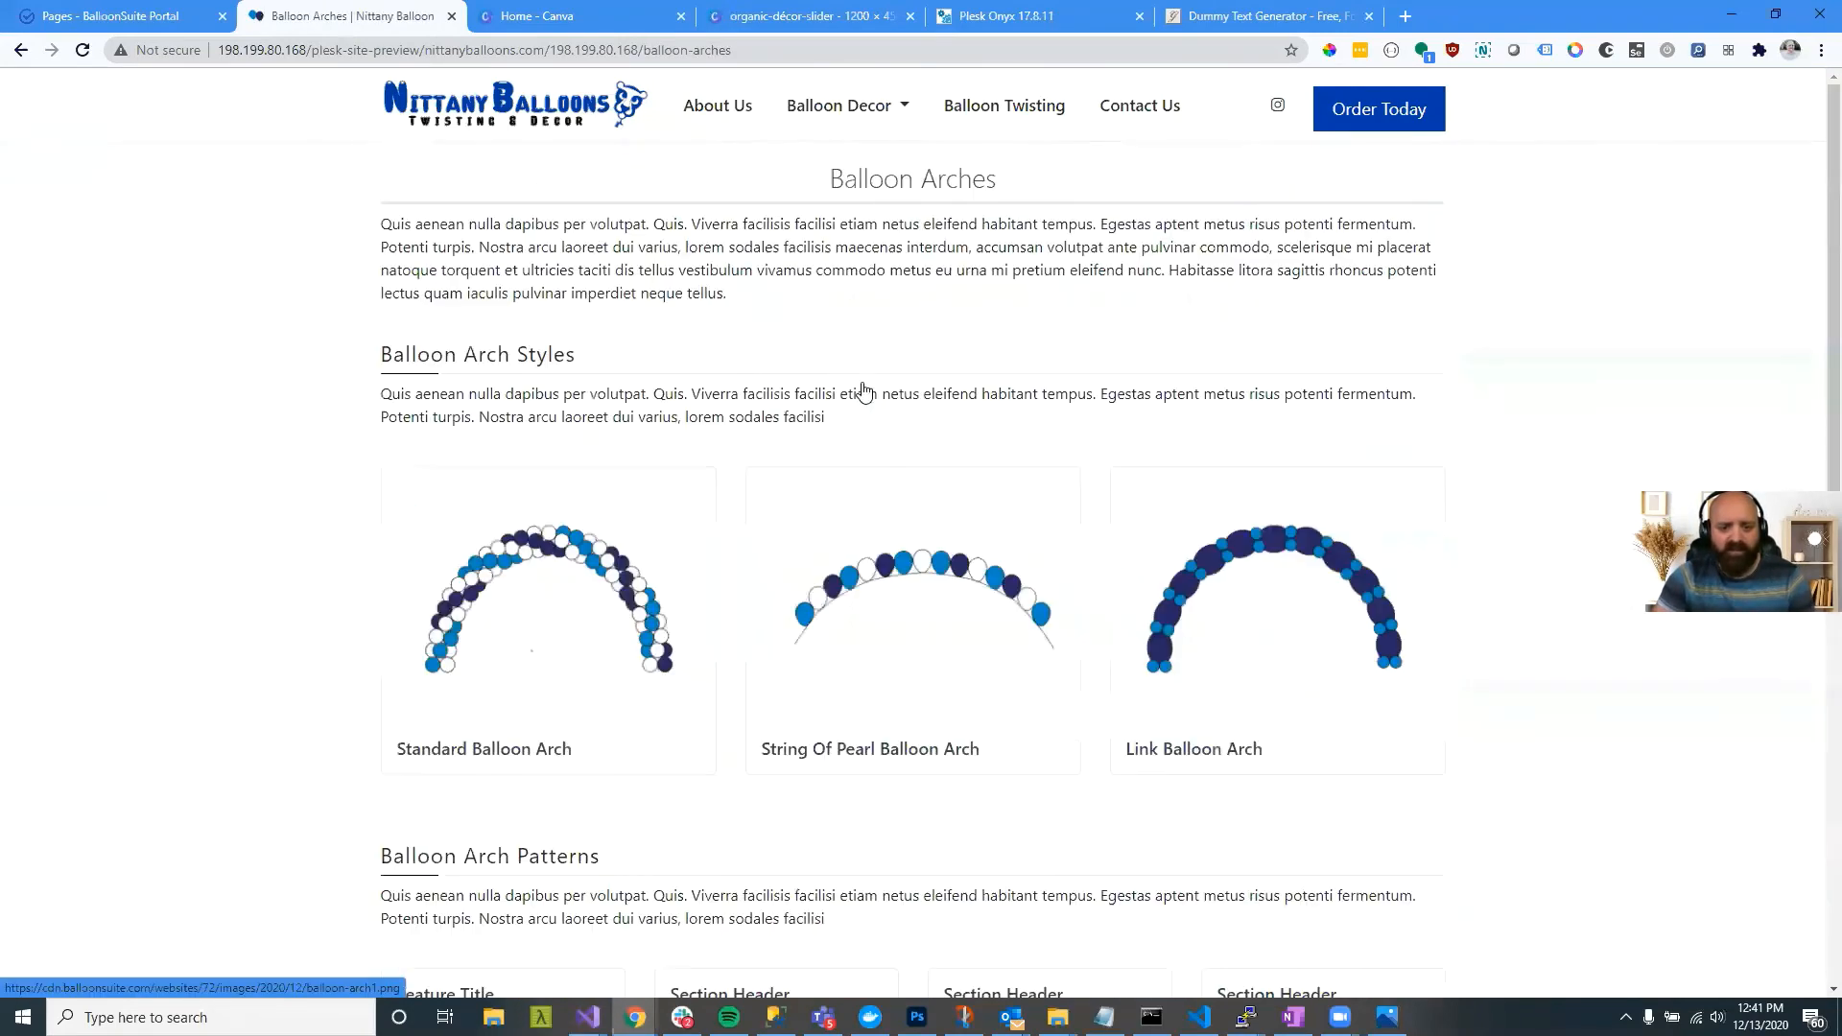
Step: Open the website's Balloon Columns page and look through its column styles and topper styles sections
click(875, 106)
click(854, 195)
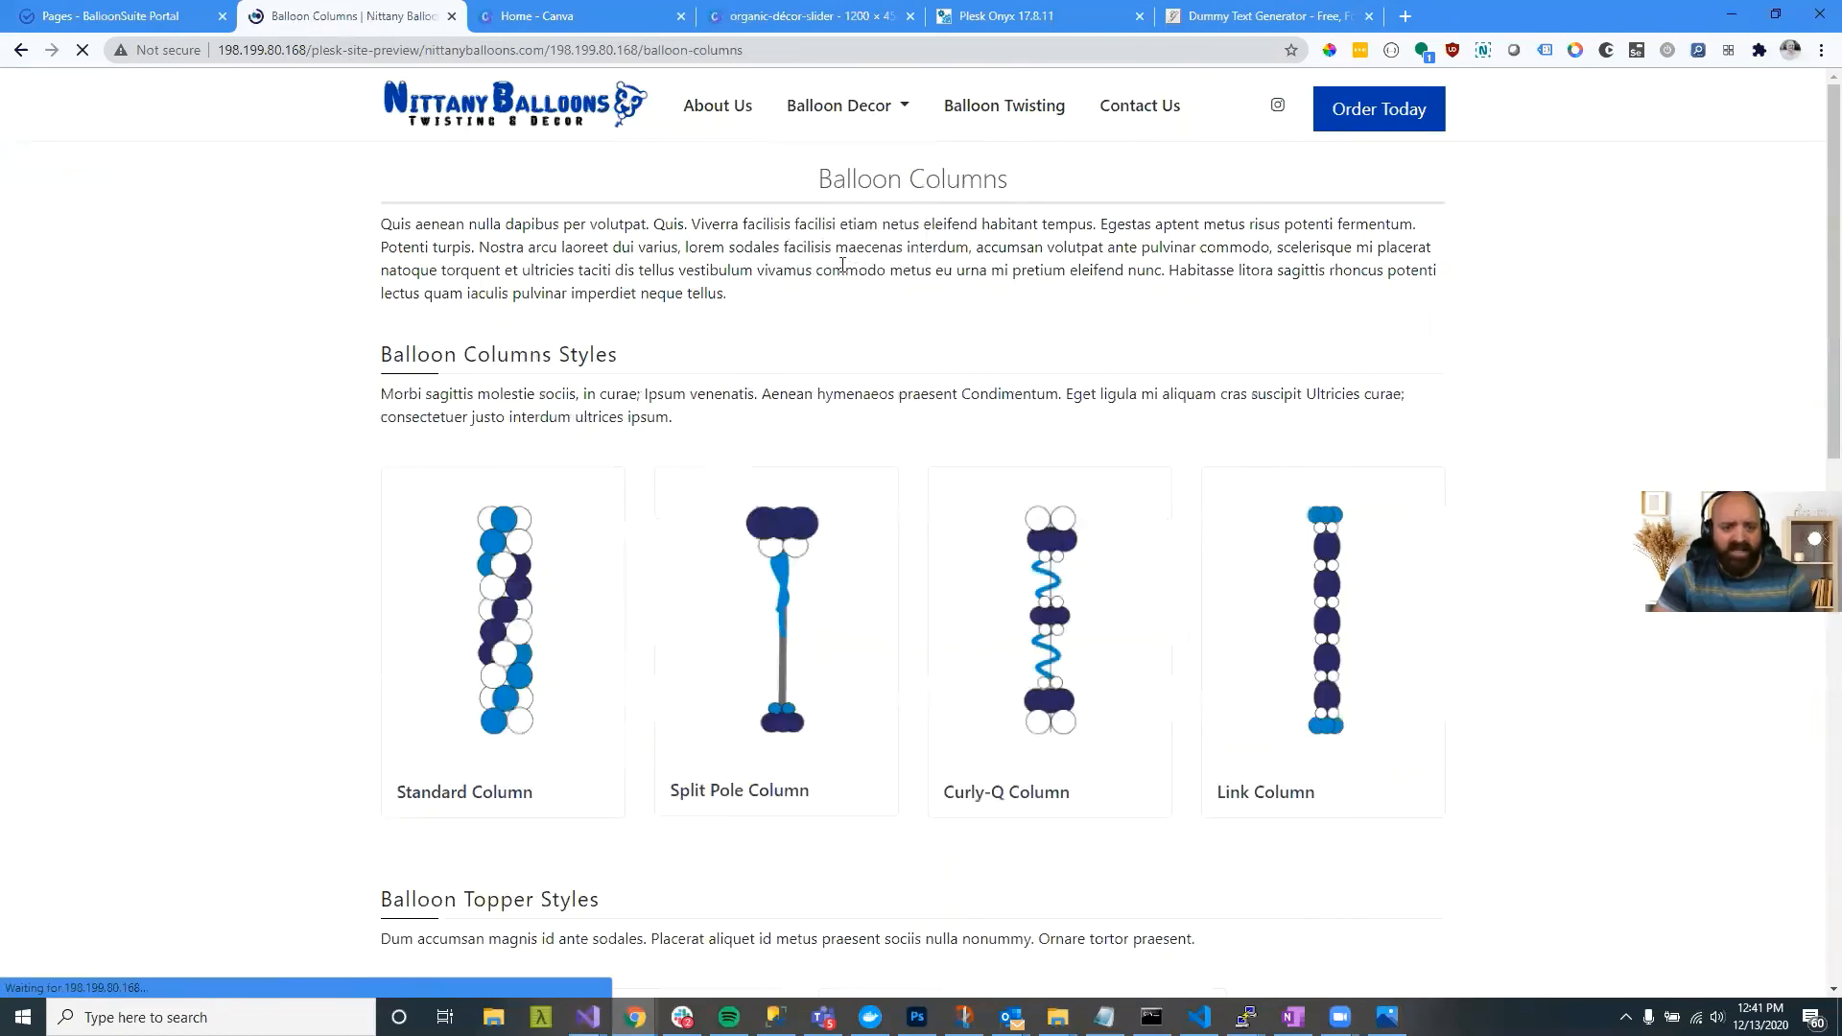
scroll(677, 299, down, 3)
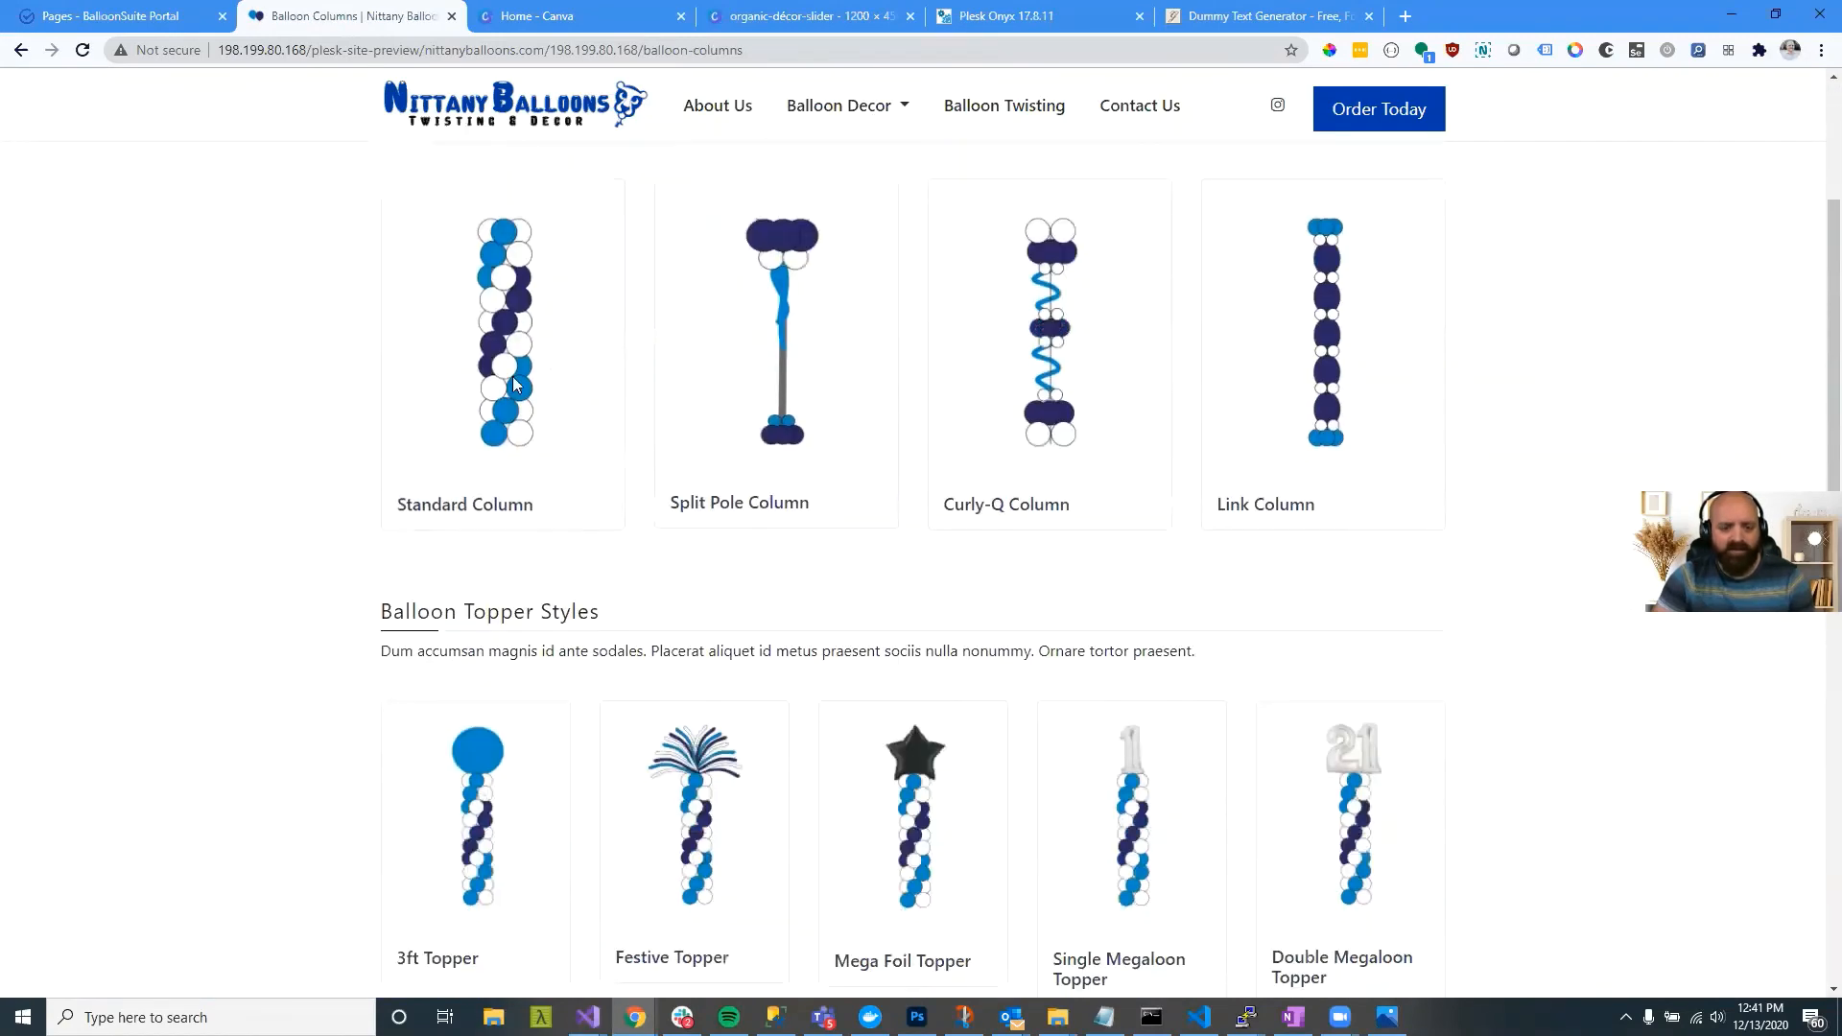
scroll(428, 388, up, 2)
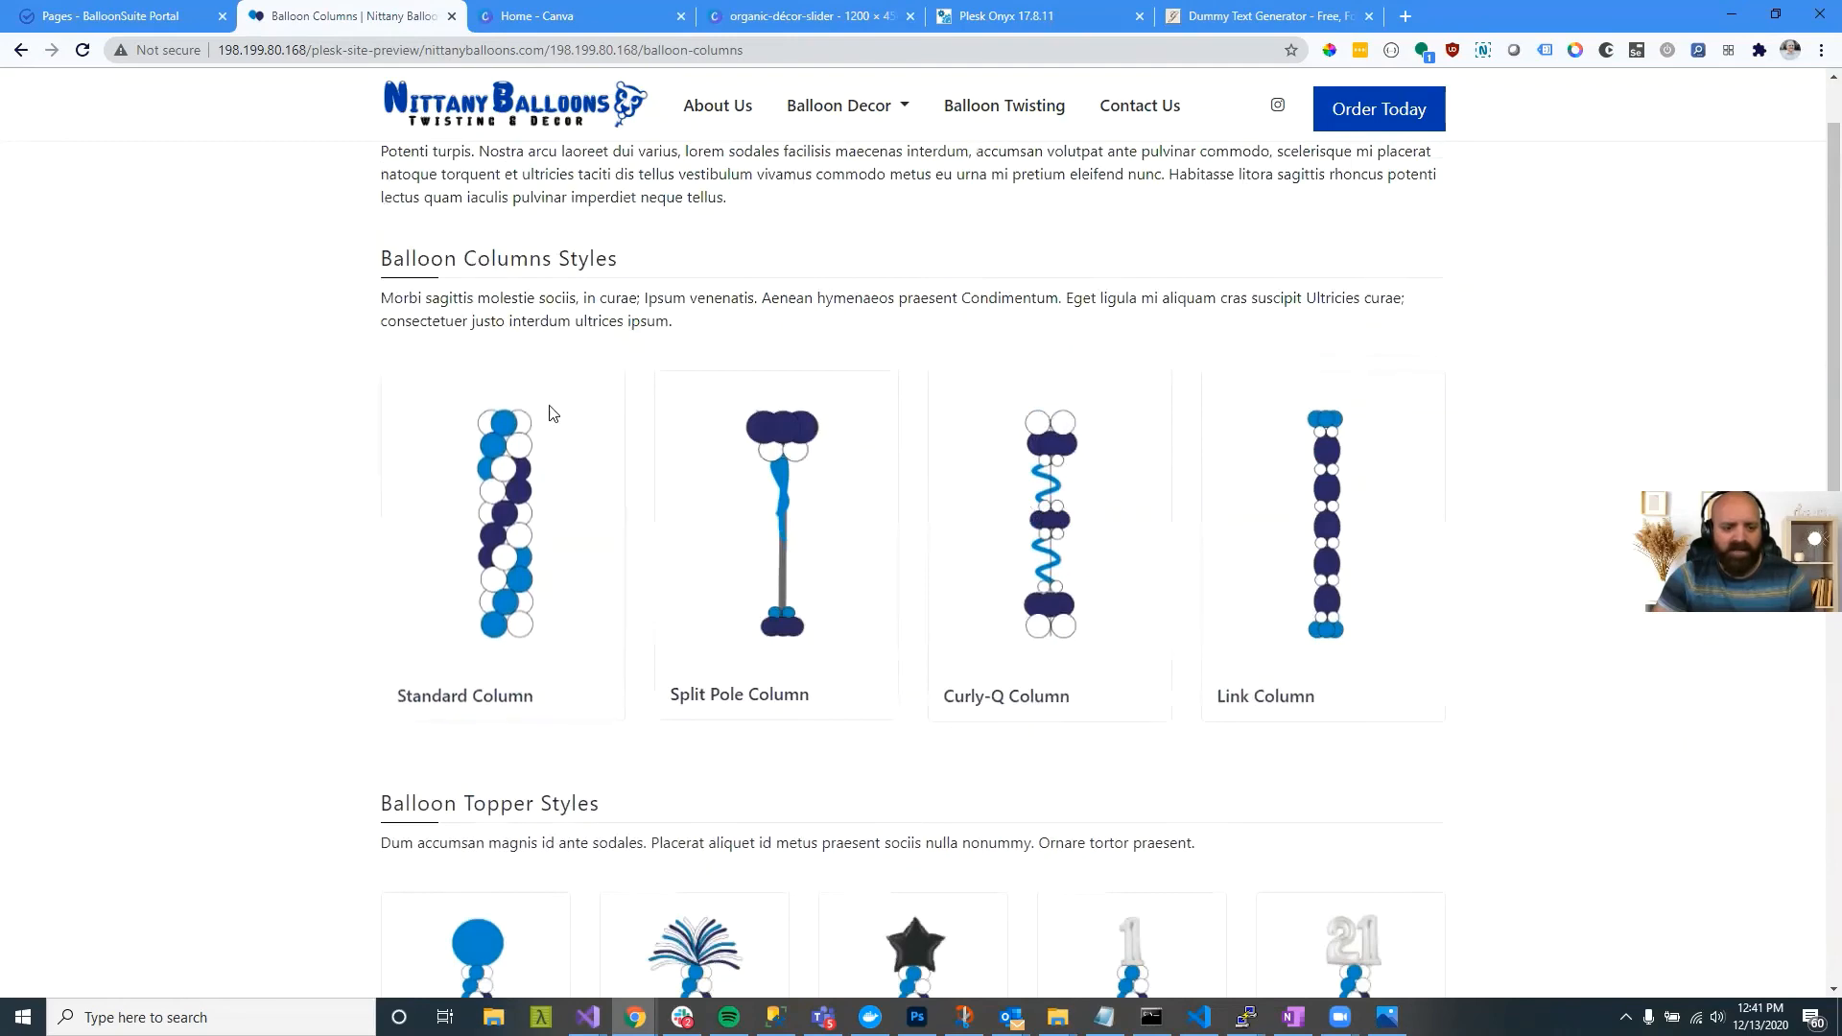
scroll(537, 461, down, 3)
scroll(1390, 612, down, 6)
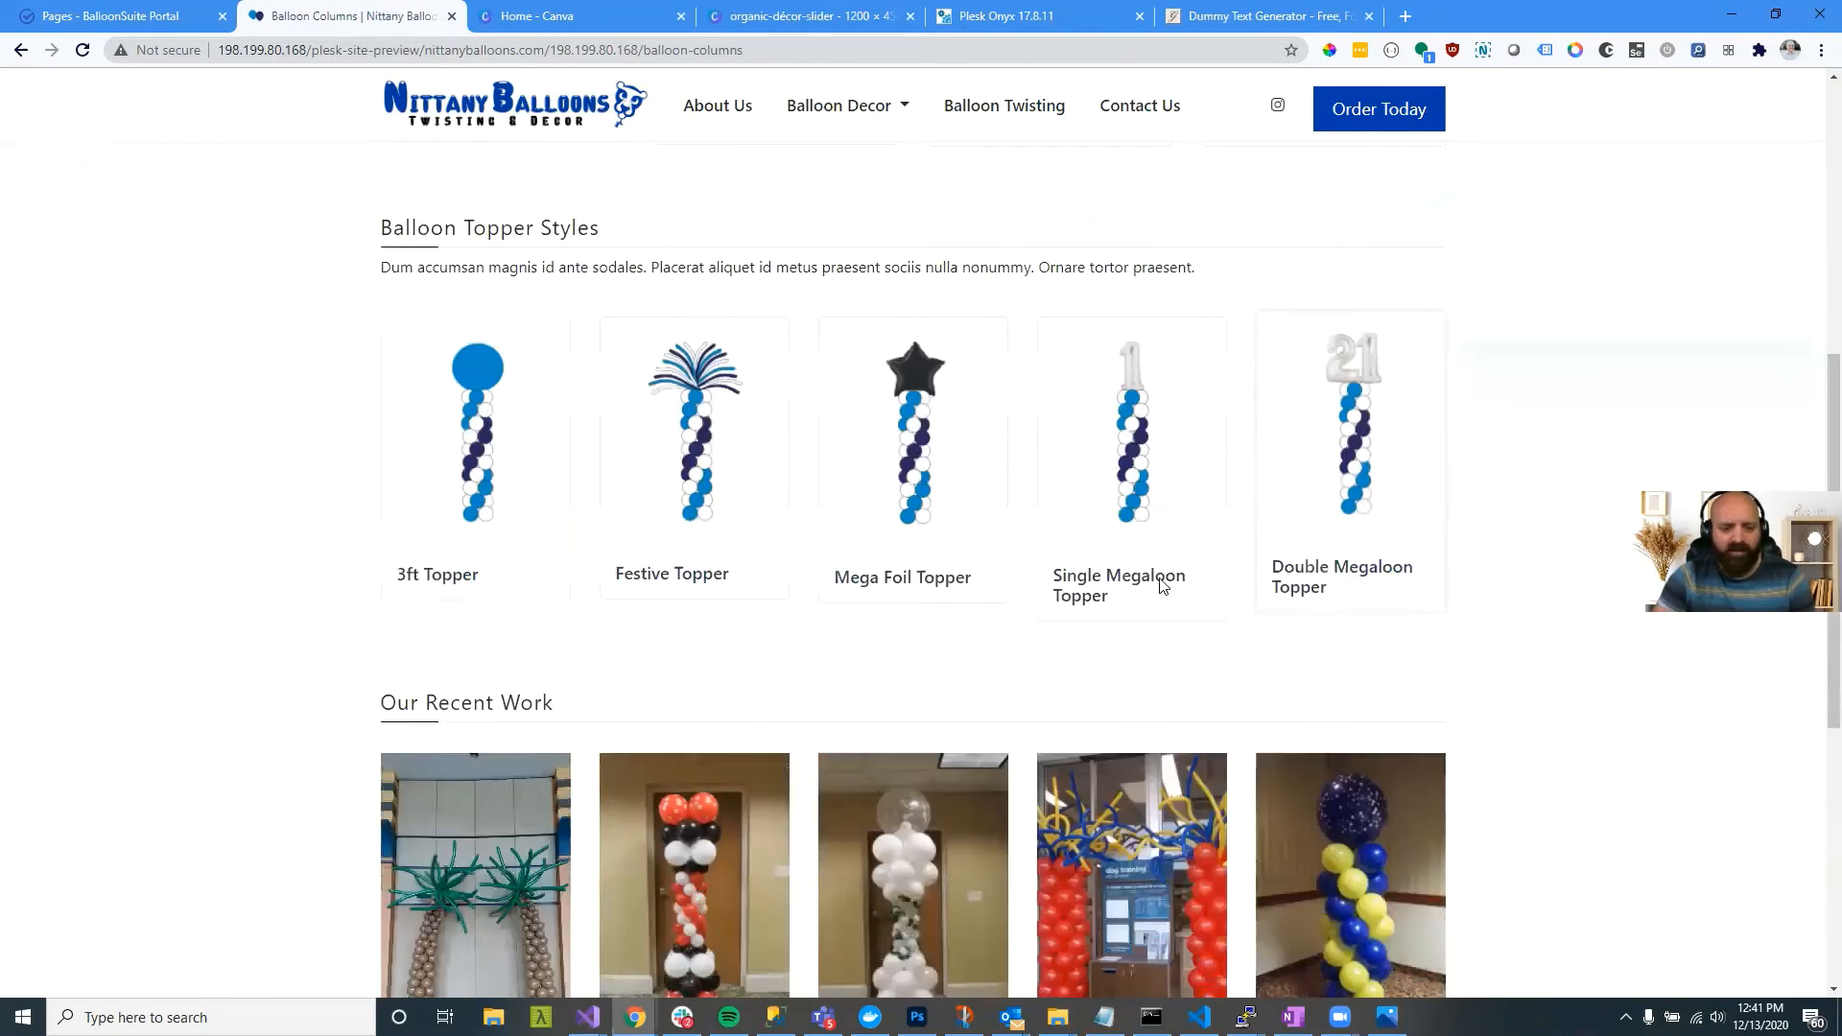
Step: Examine the Our Recent Work heading and photo gallery on the Balloon Columns page
drag(581, 339, 323, 357)
click(360, 314)
triple_click(489, 319)
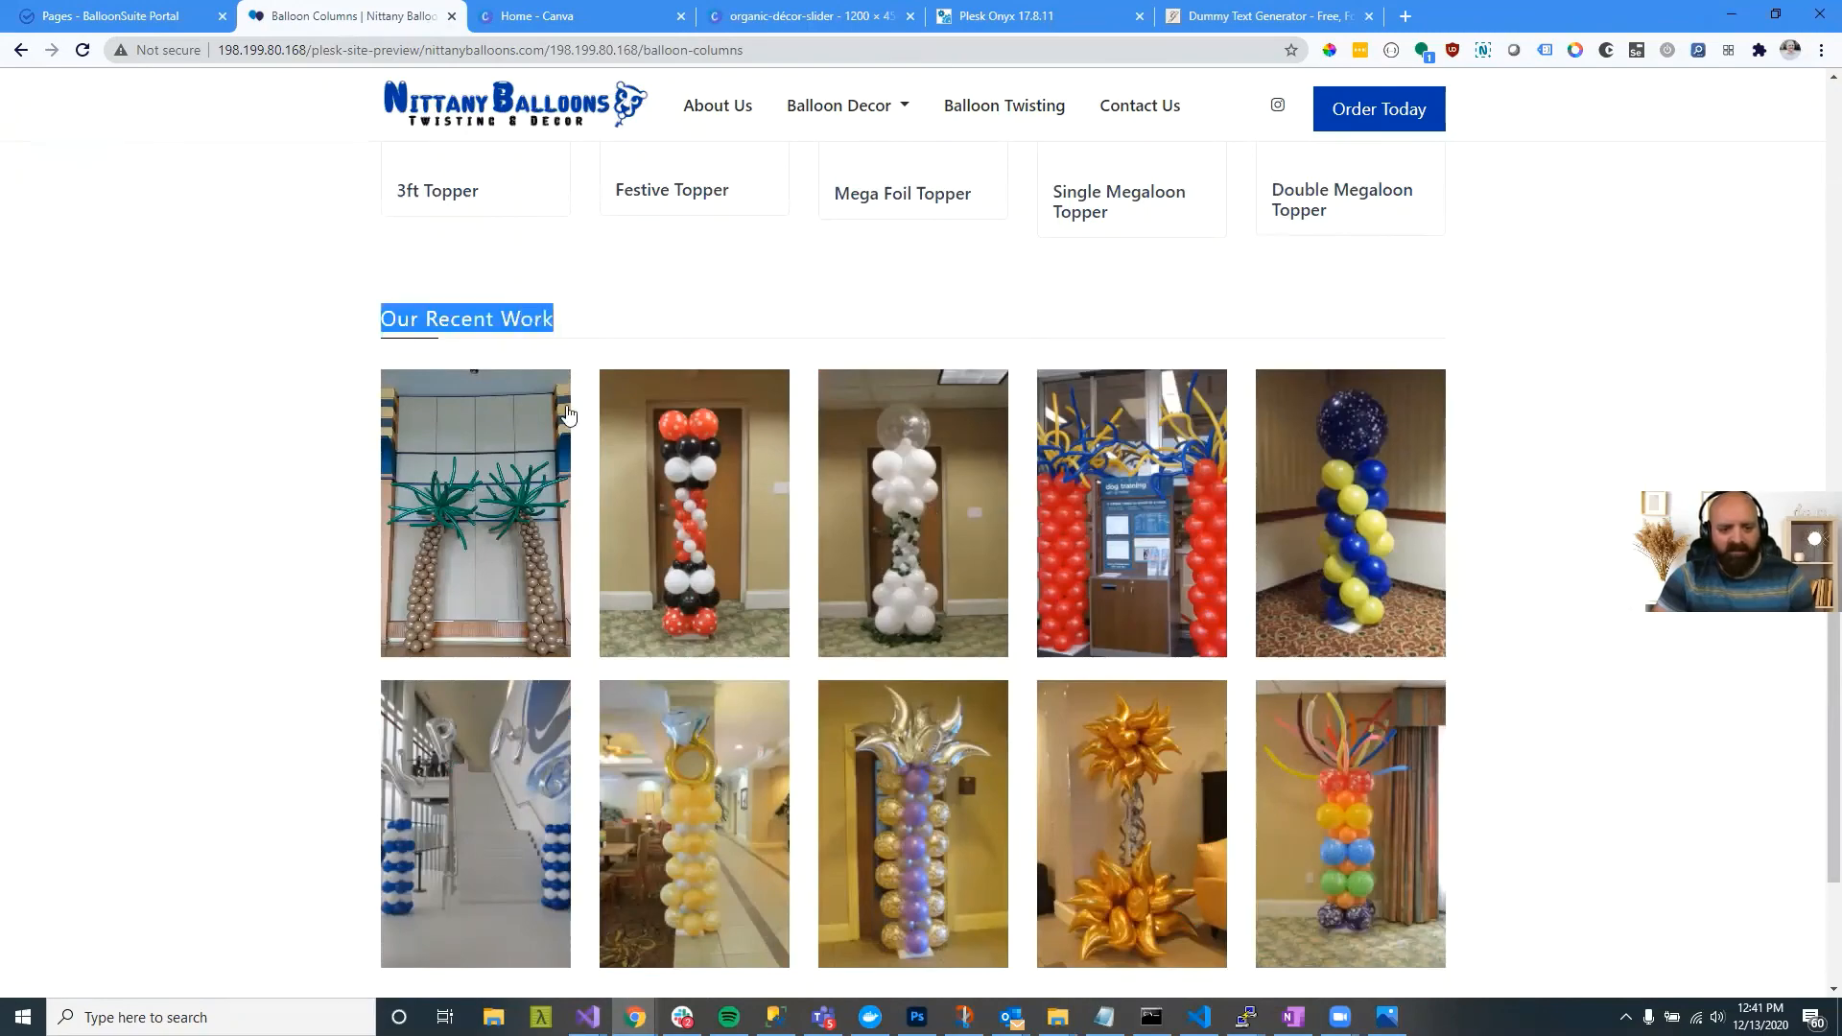
scroll(613, 605, down, 2)
click(897, 785)
scroll(898, 782, down, 6)
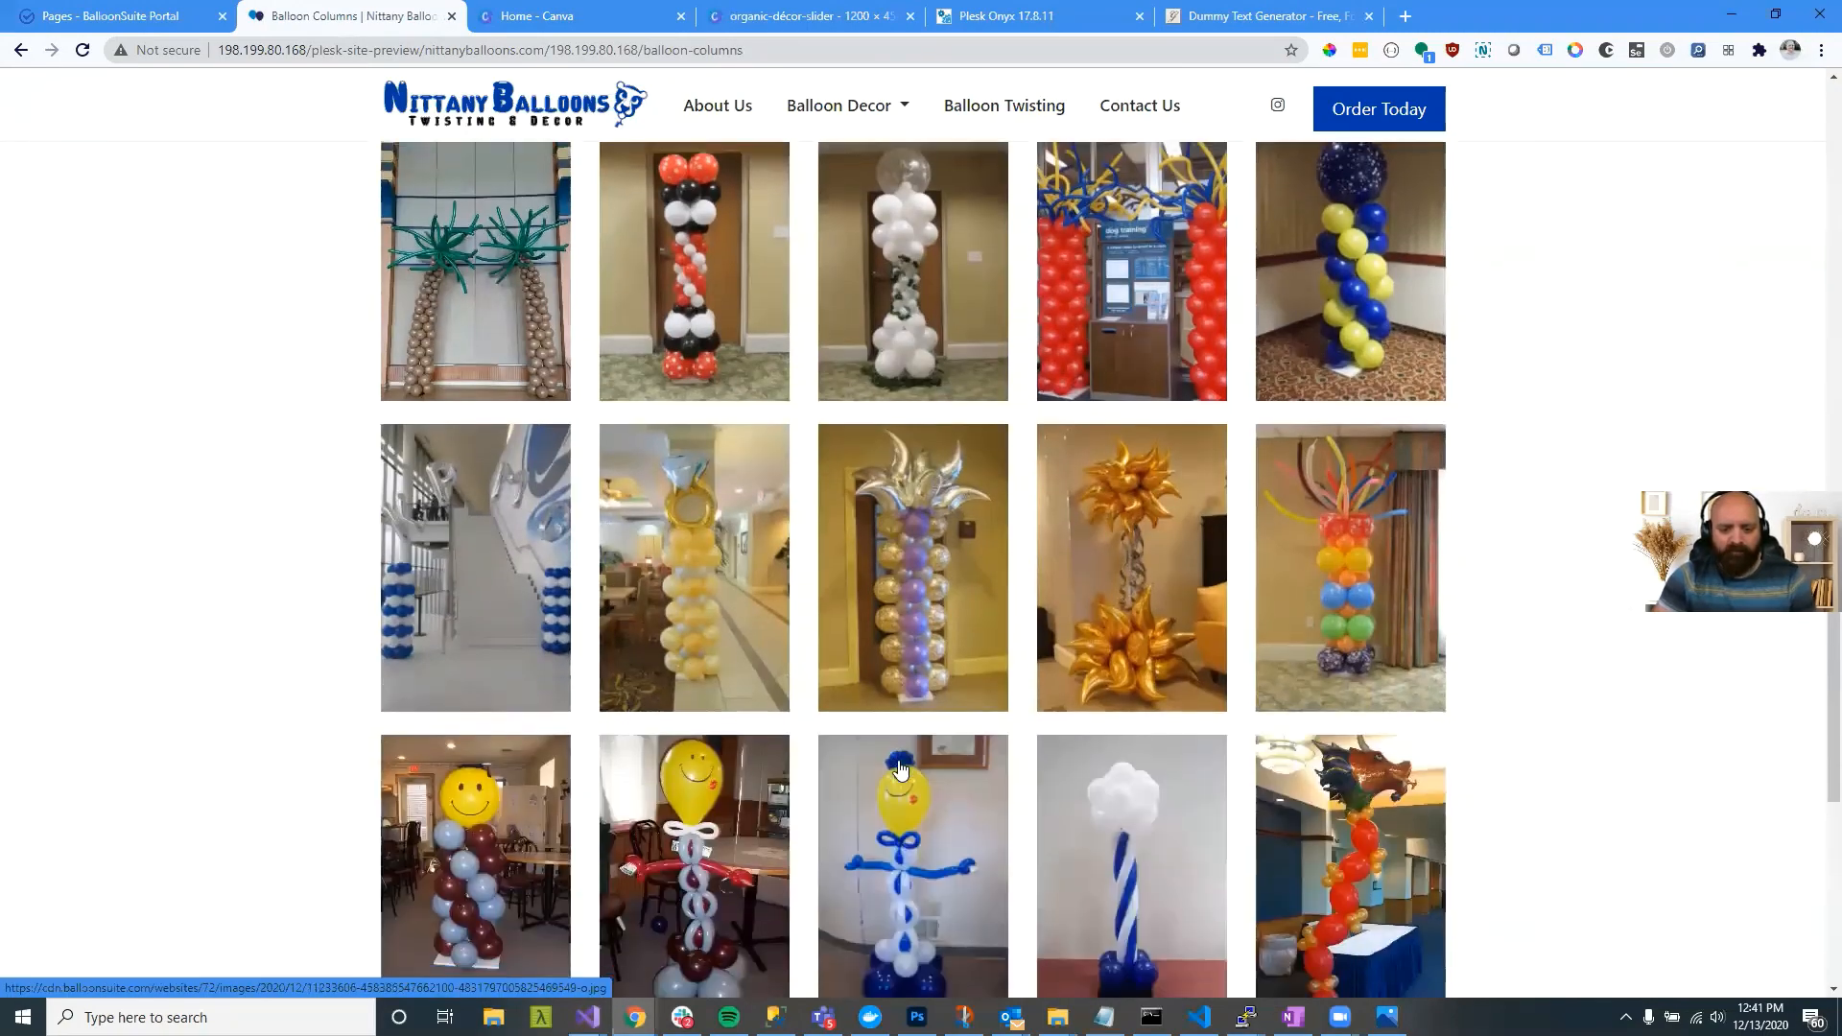
scroll(902, 769, up, 18)
Step: Open the website's Organic Balloon Decor page, then open the Balloon Centerpieces page and look through its styles and gallery
click(813, 97)
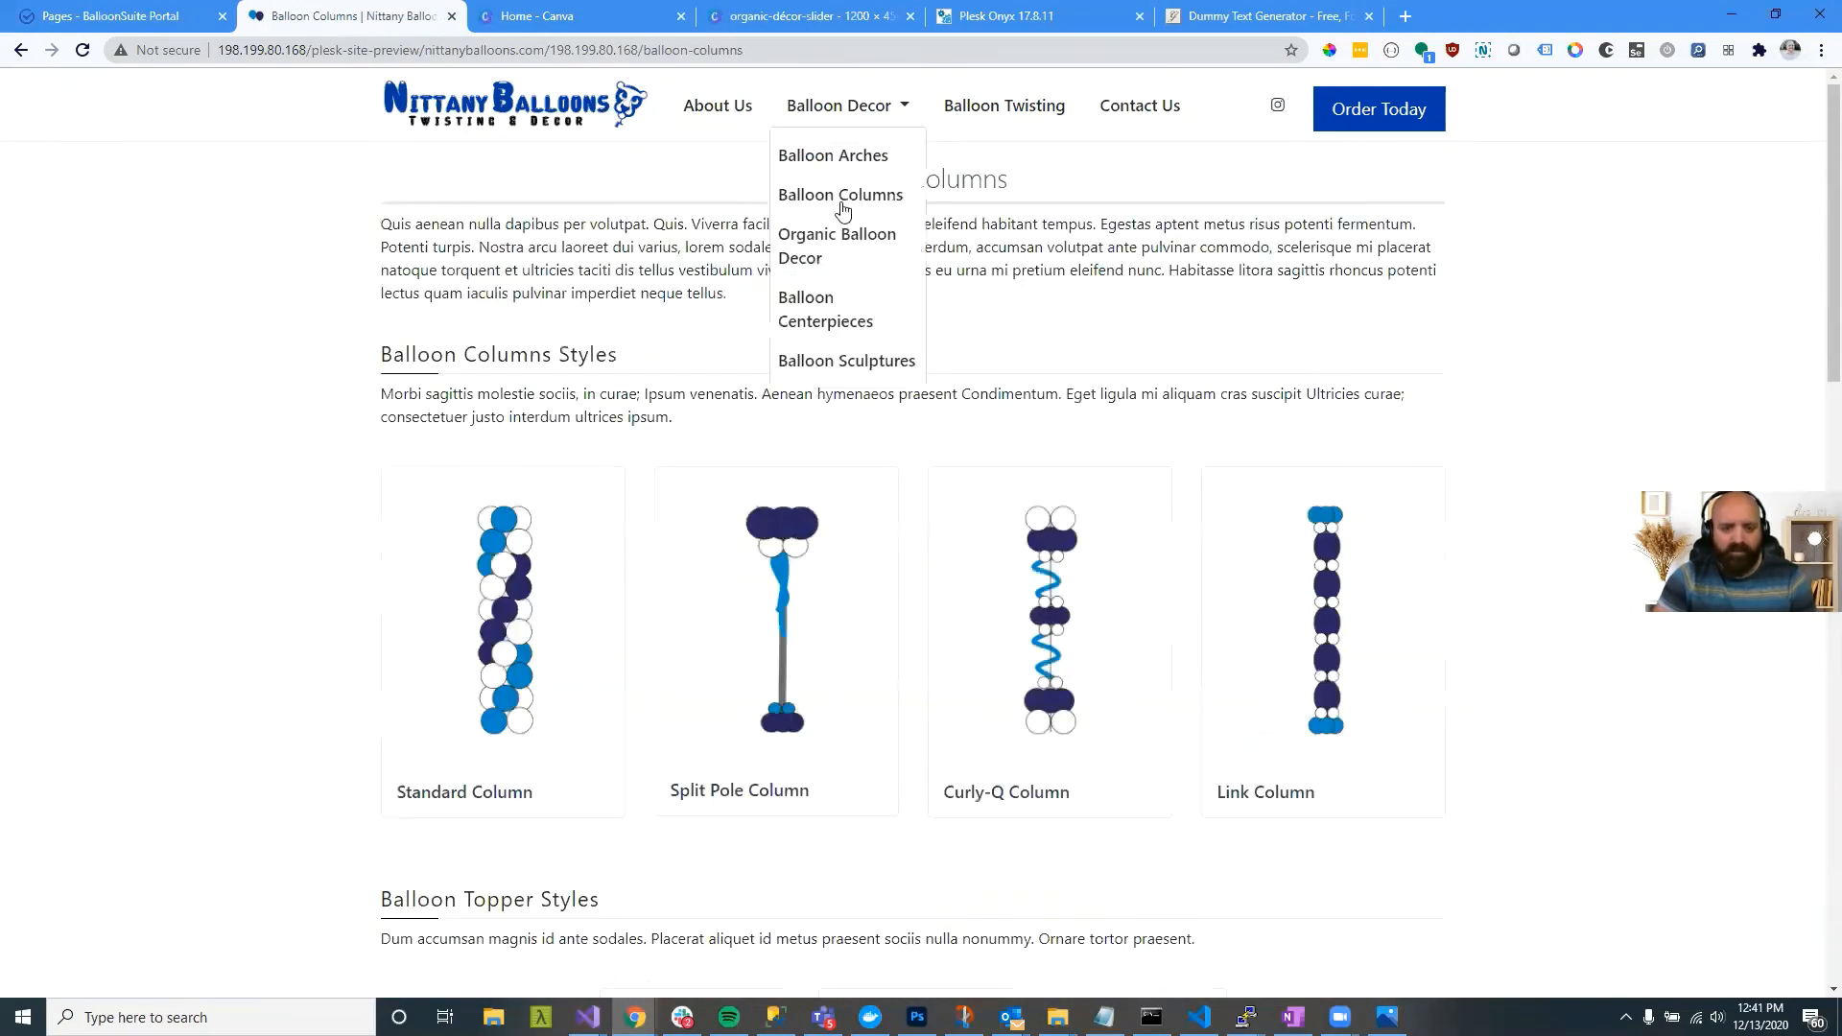
click(843, 236)
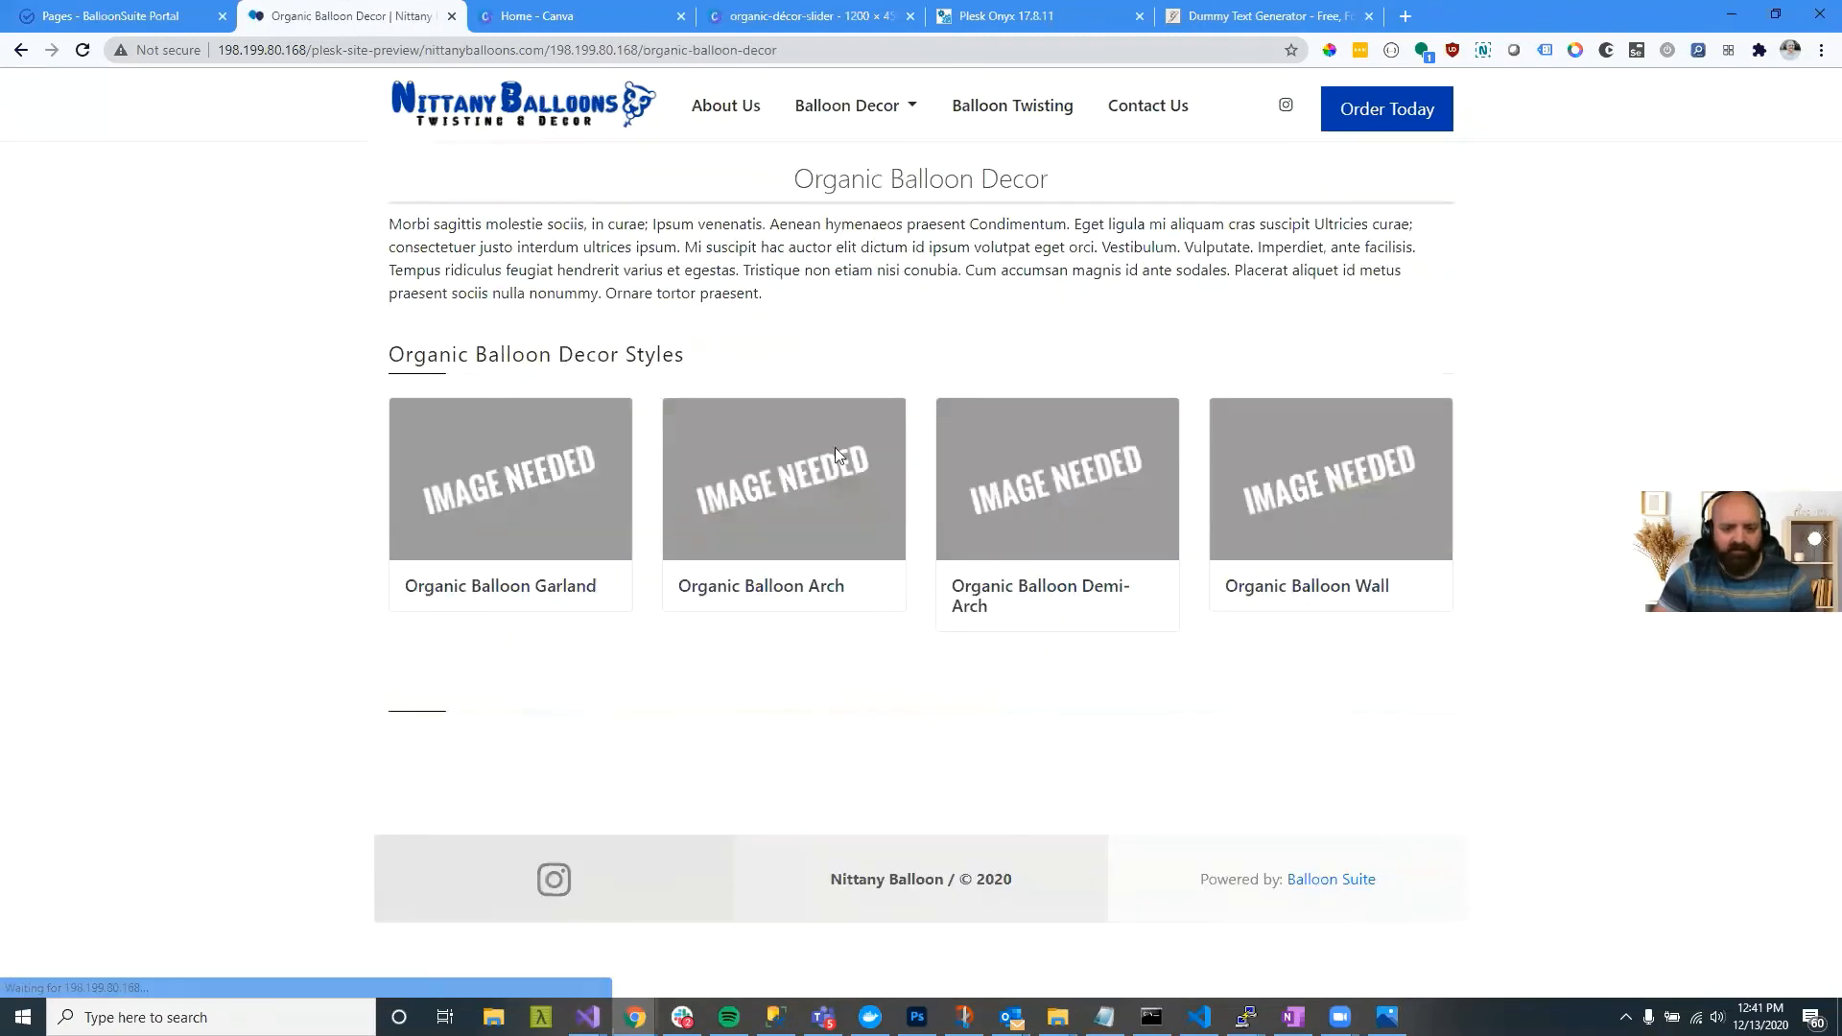
click(865, 103)
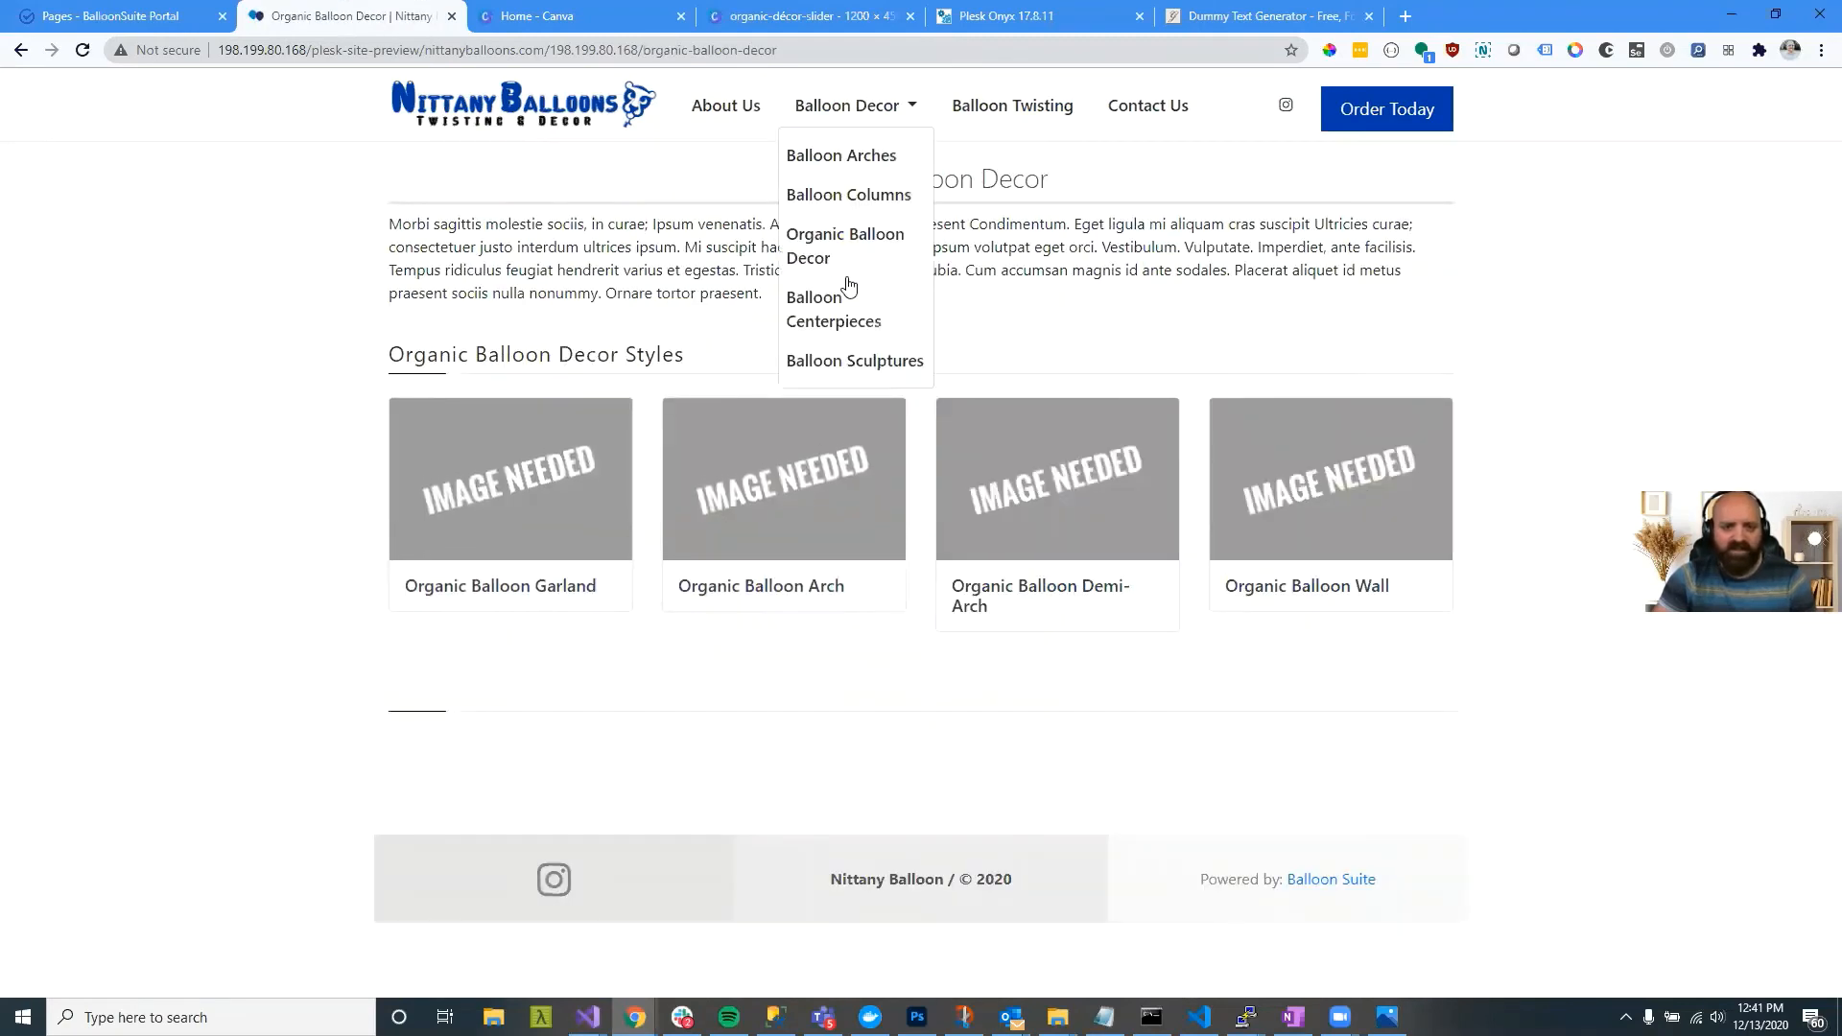
click(843, 305)
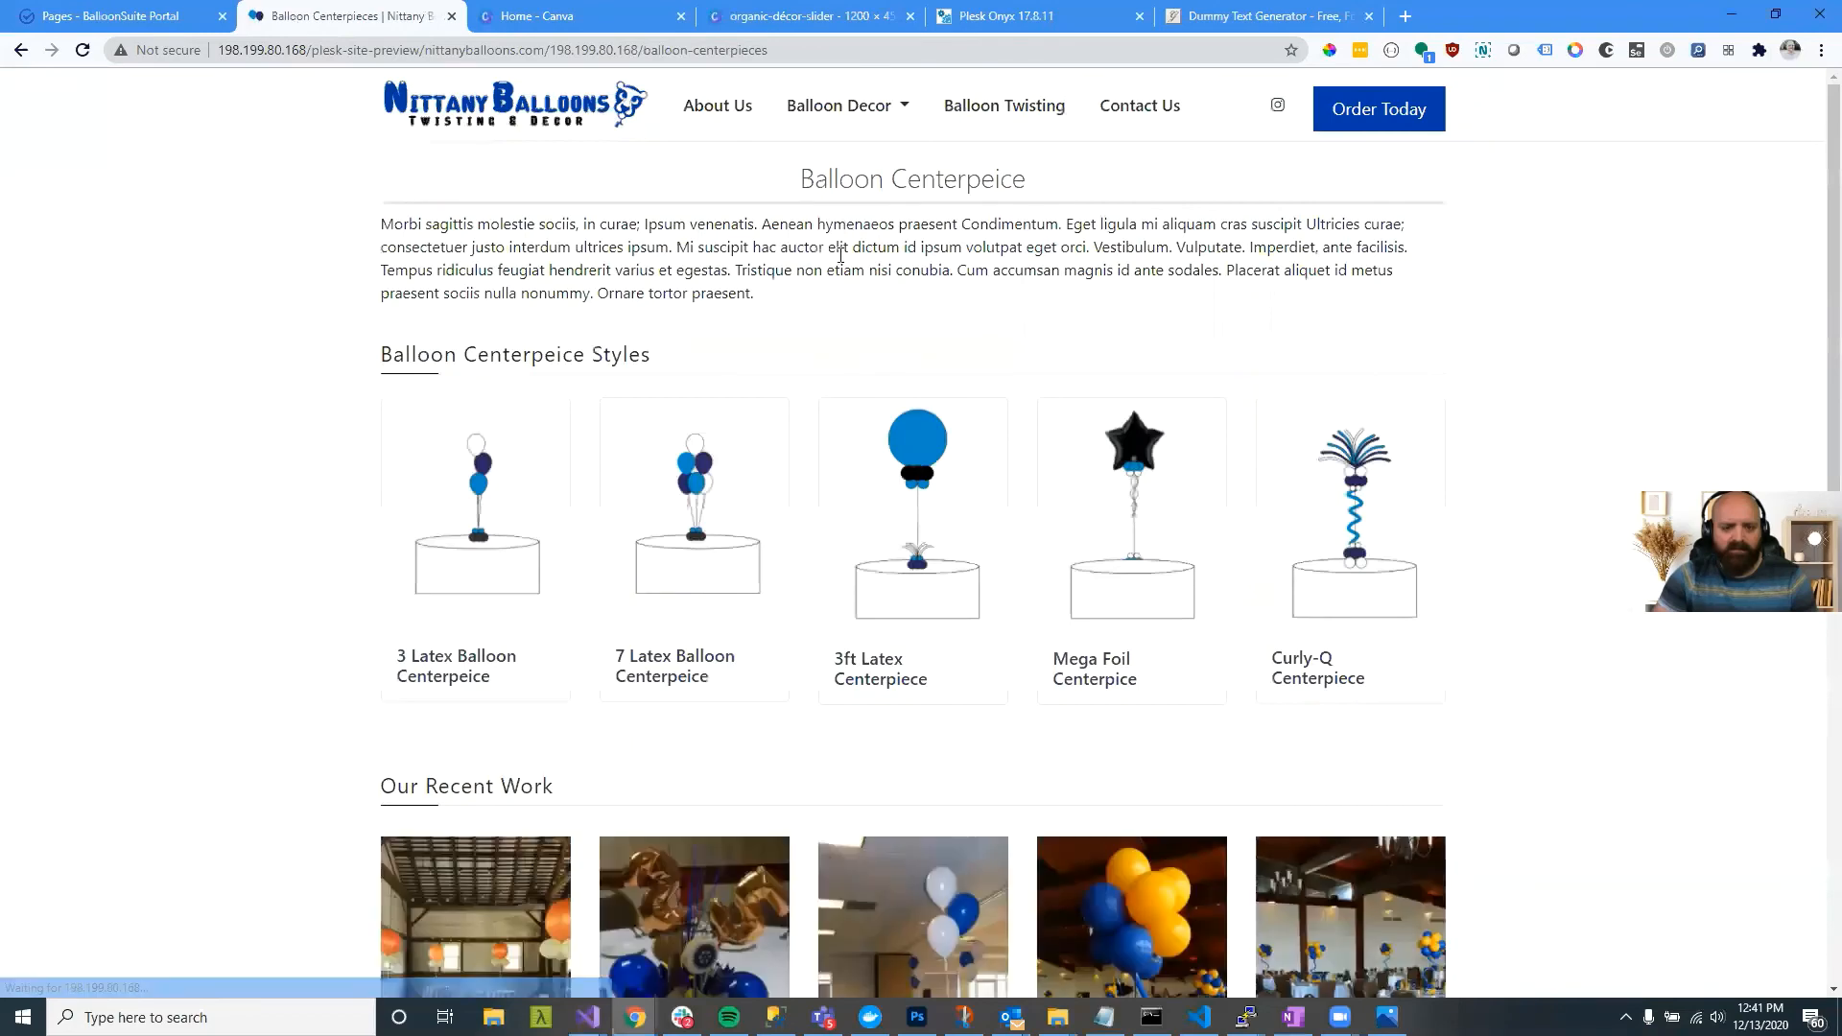
scroll(575, 347, down, 5)
scroll(575, 348, up, 5)
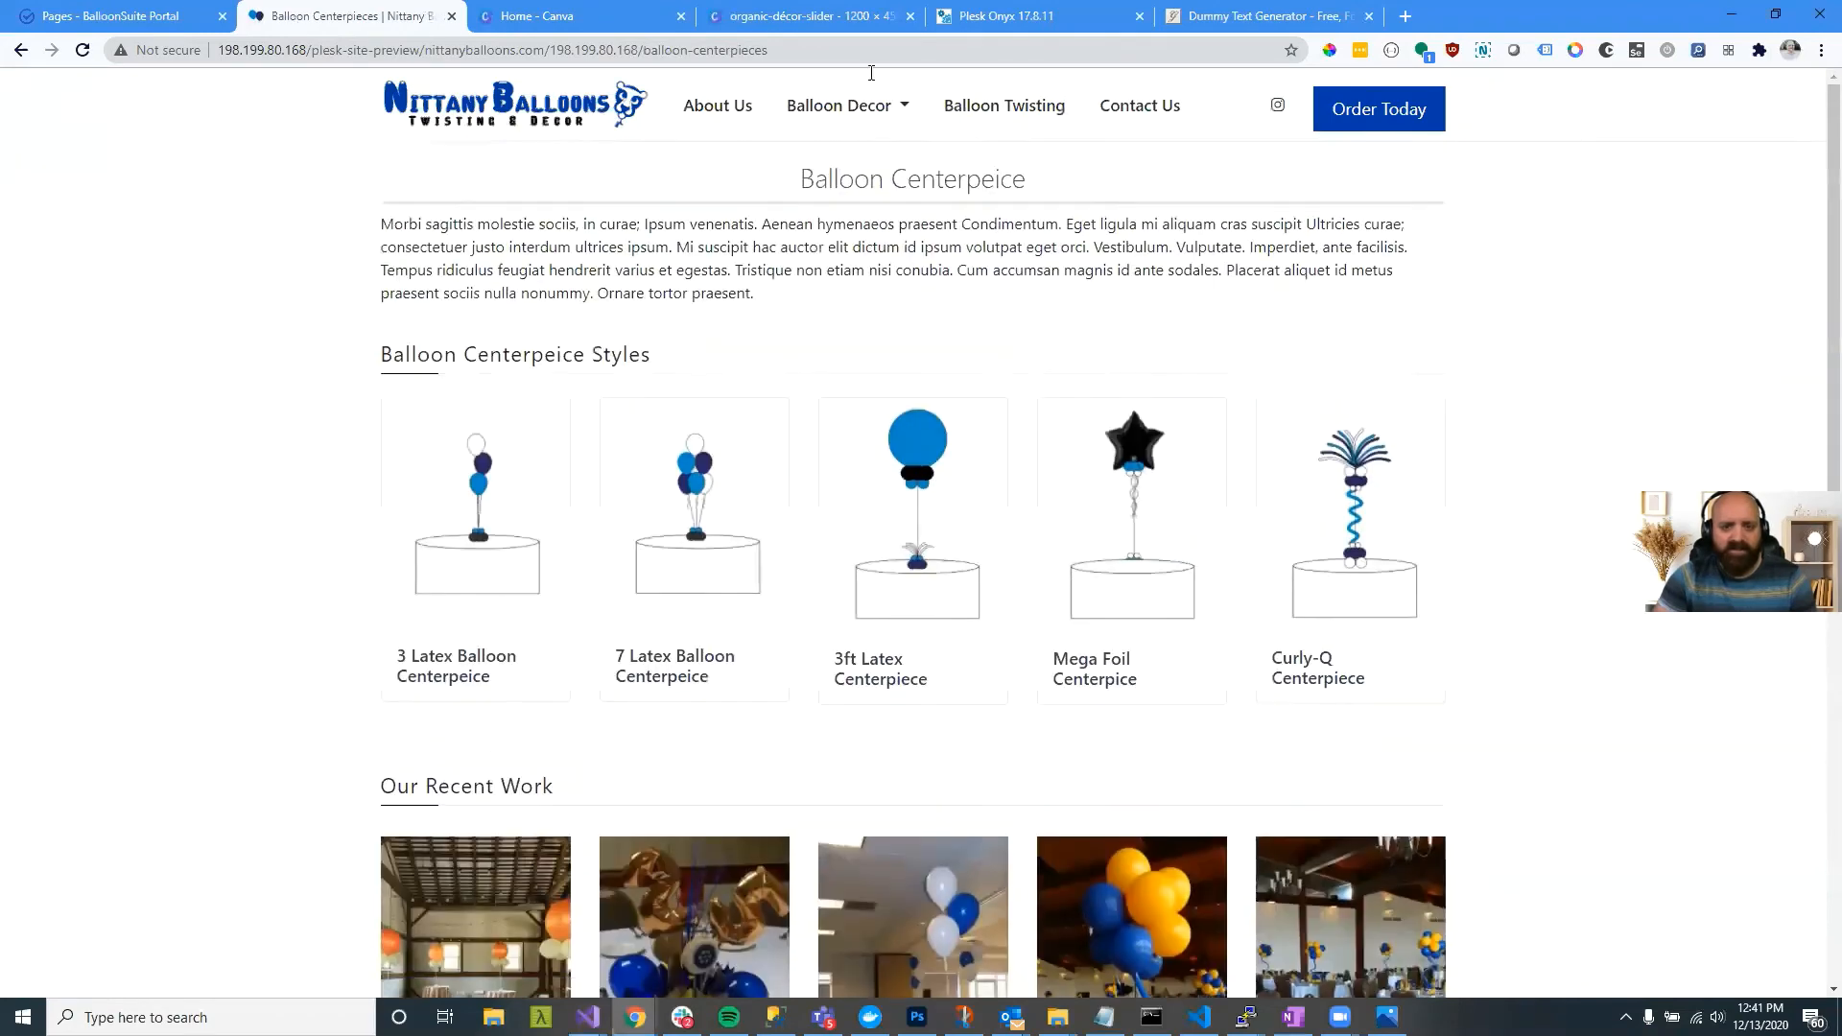
Step: Open the website's Balloon Sculptures page and examine its intro, sculpture style cards with their descriptions, and recent work gallery
click(846, 104)
click(828, 364)
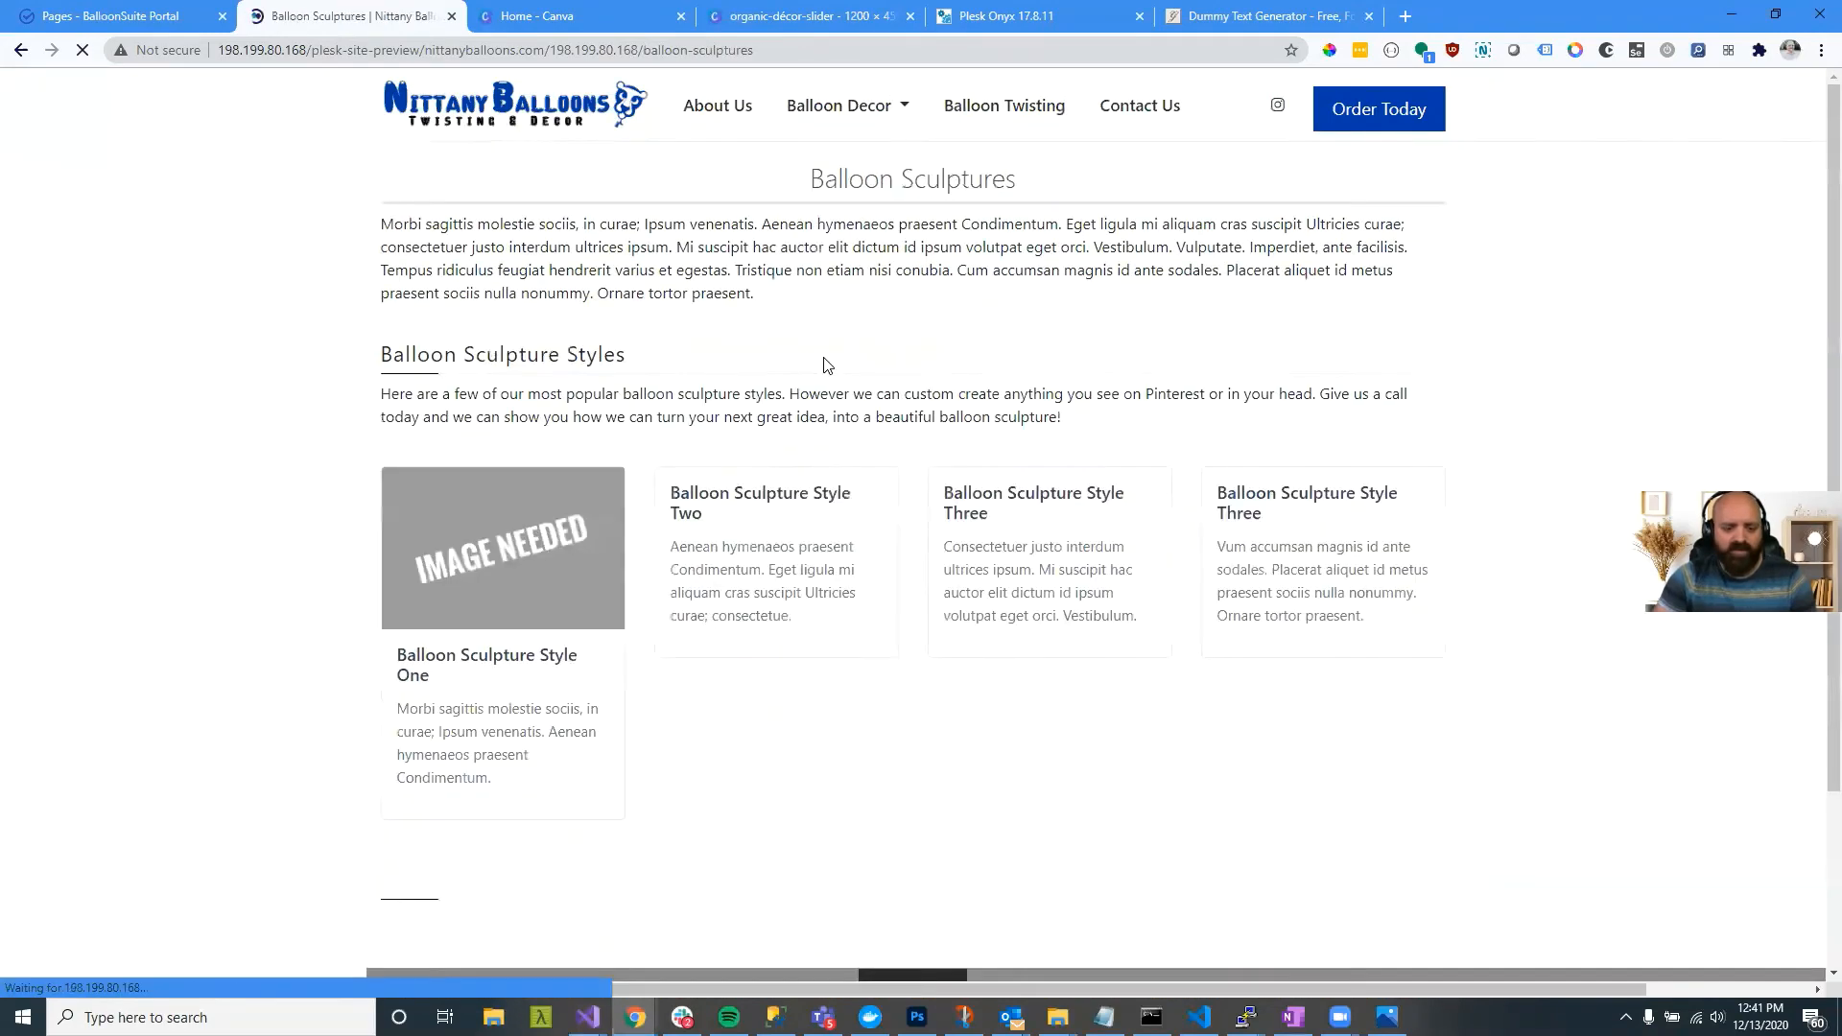
scroll(818, 384, down, 4)
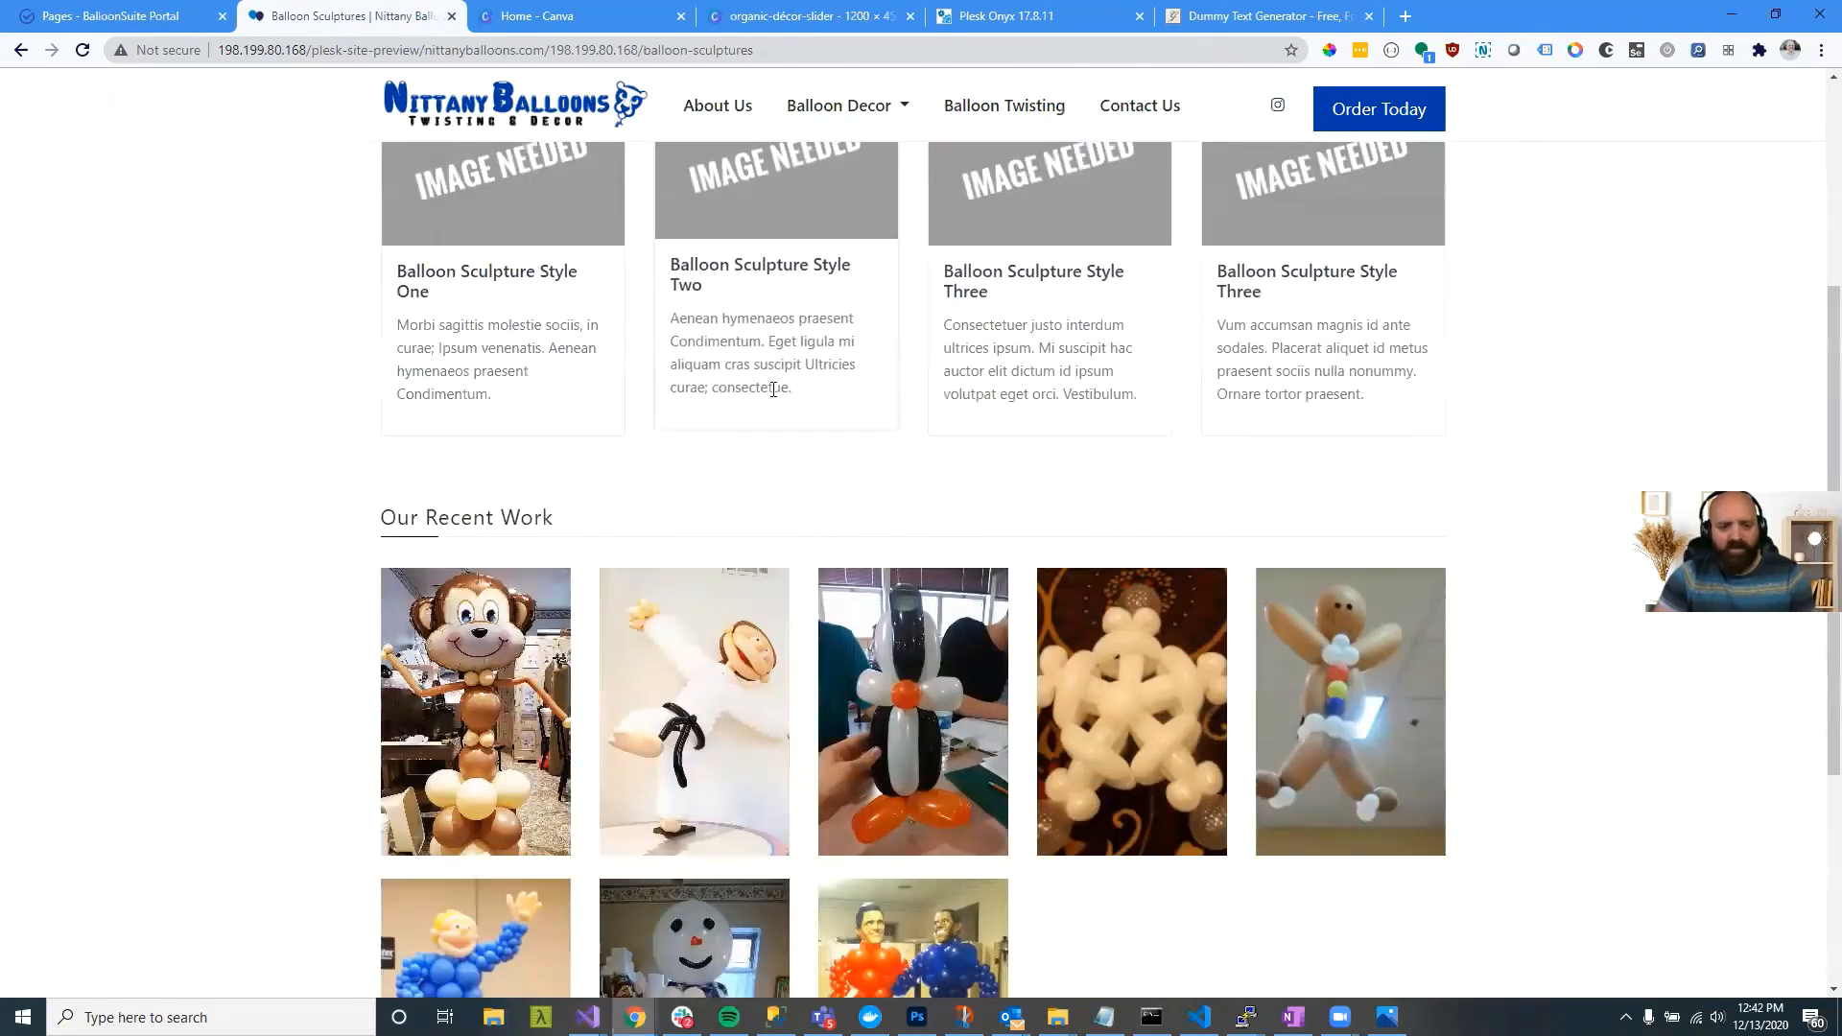
triple_click(764, 374)
scroll(1362, 497, up, 3)
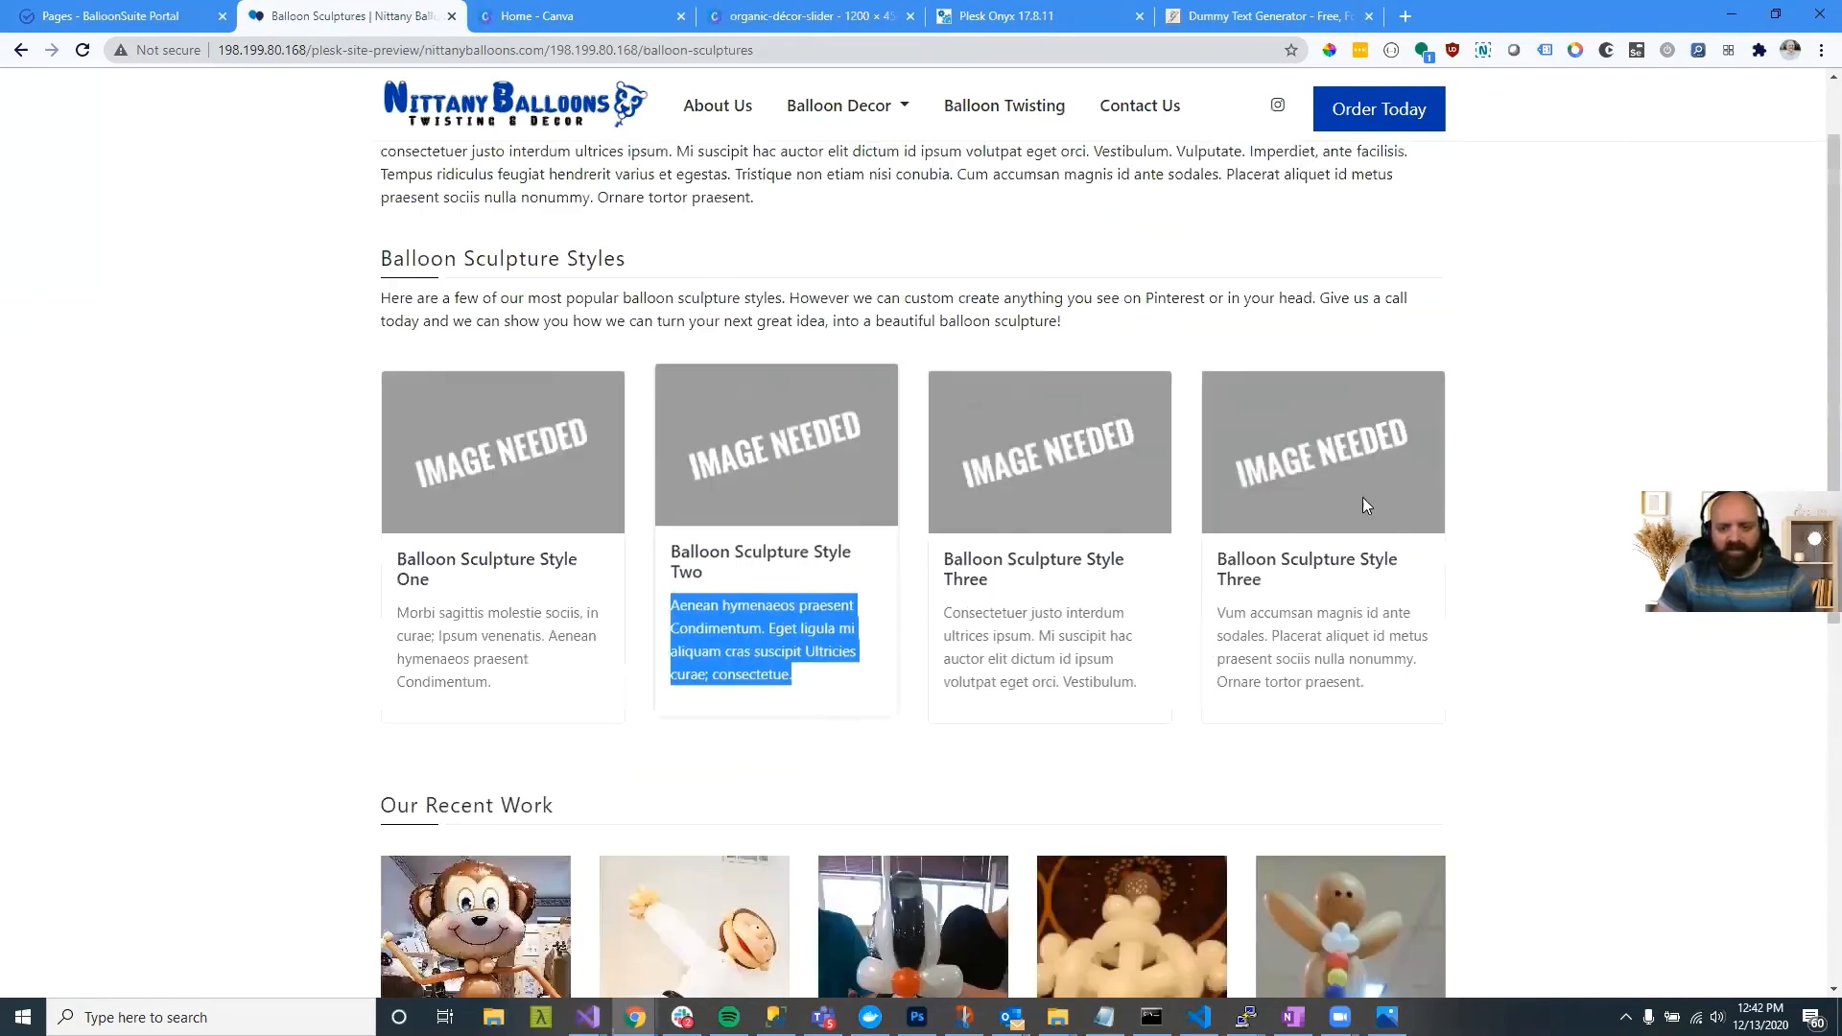
click(1551, 504)
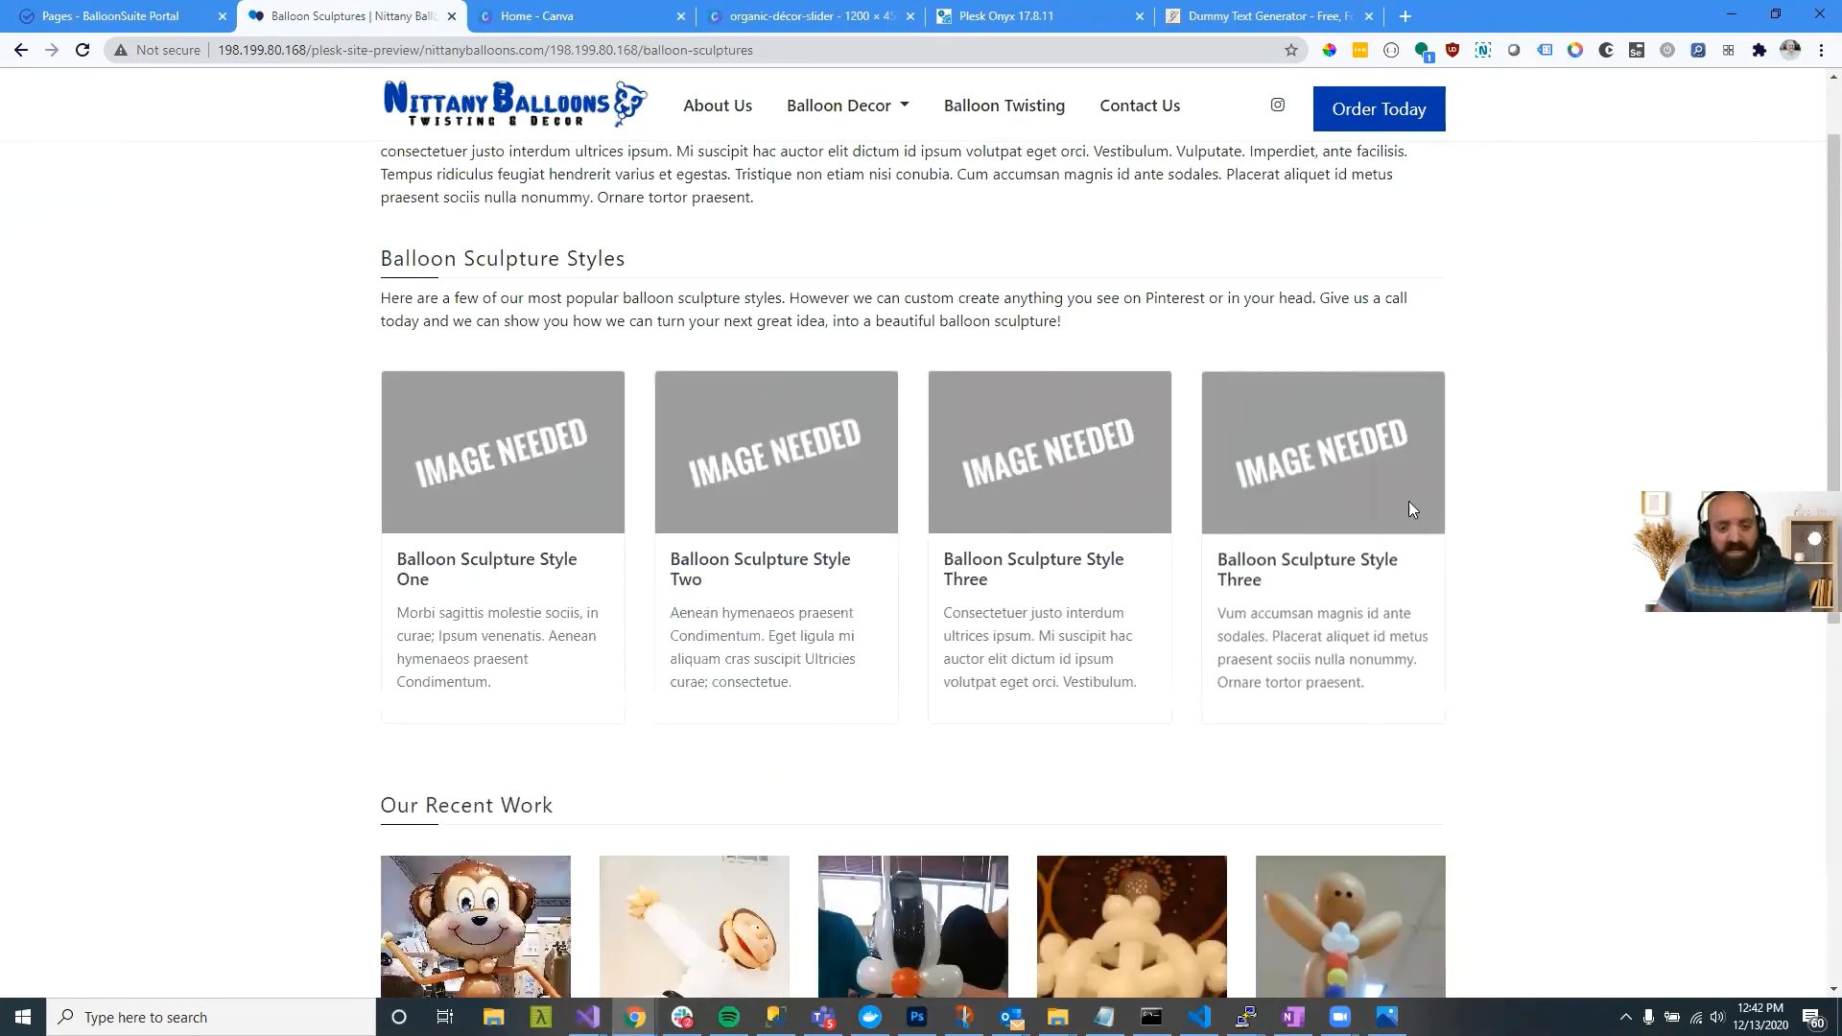
scroll(1001, 486, up, 1)
scroll(1000, 489, down, 3)
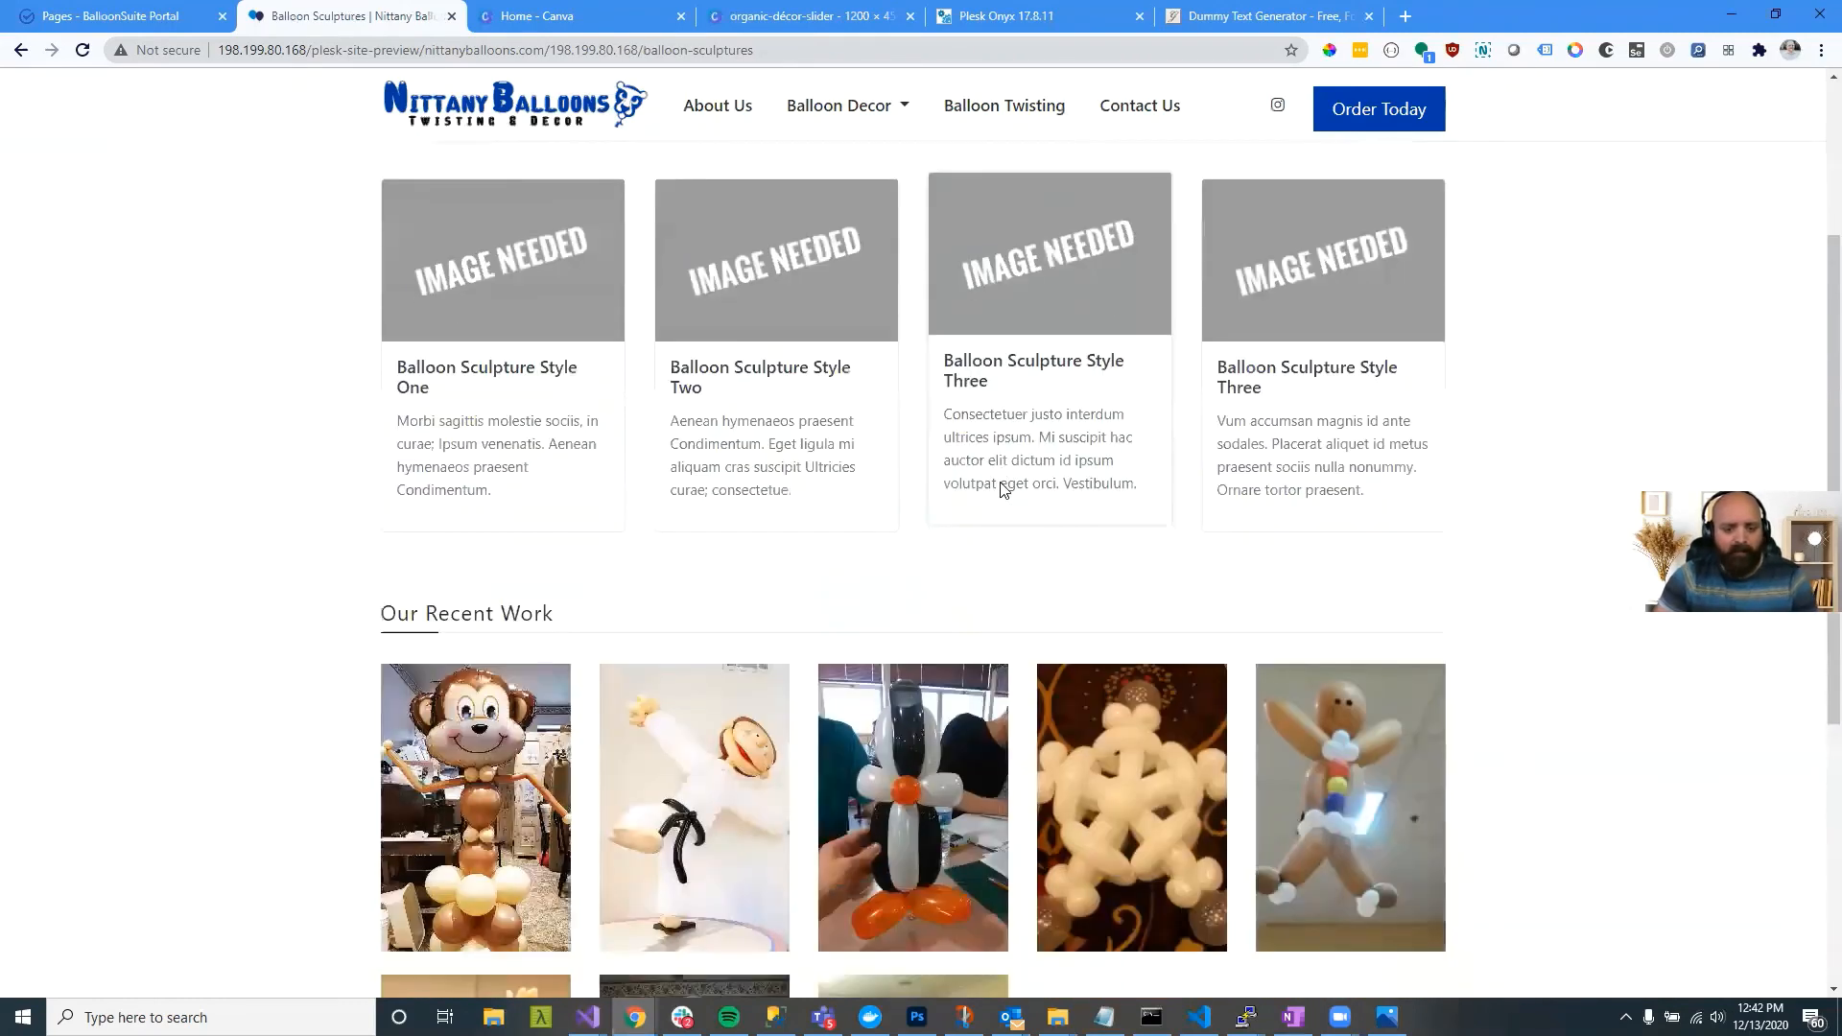
scroll(1001, 484, up, 3)
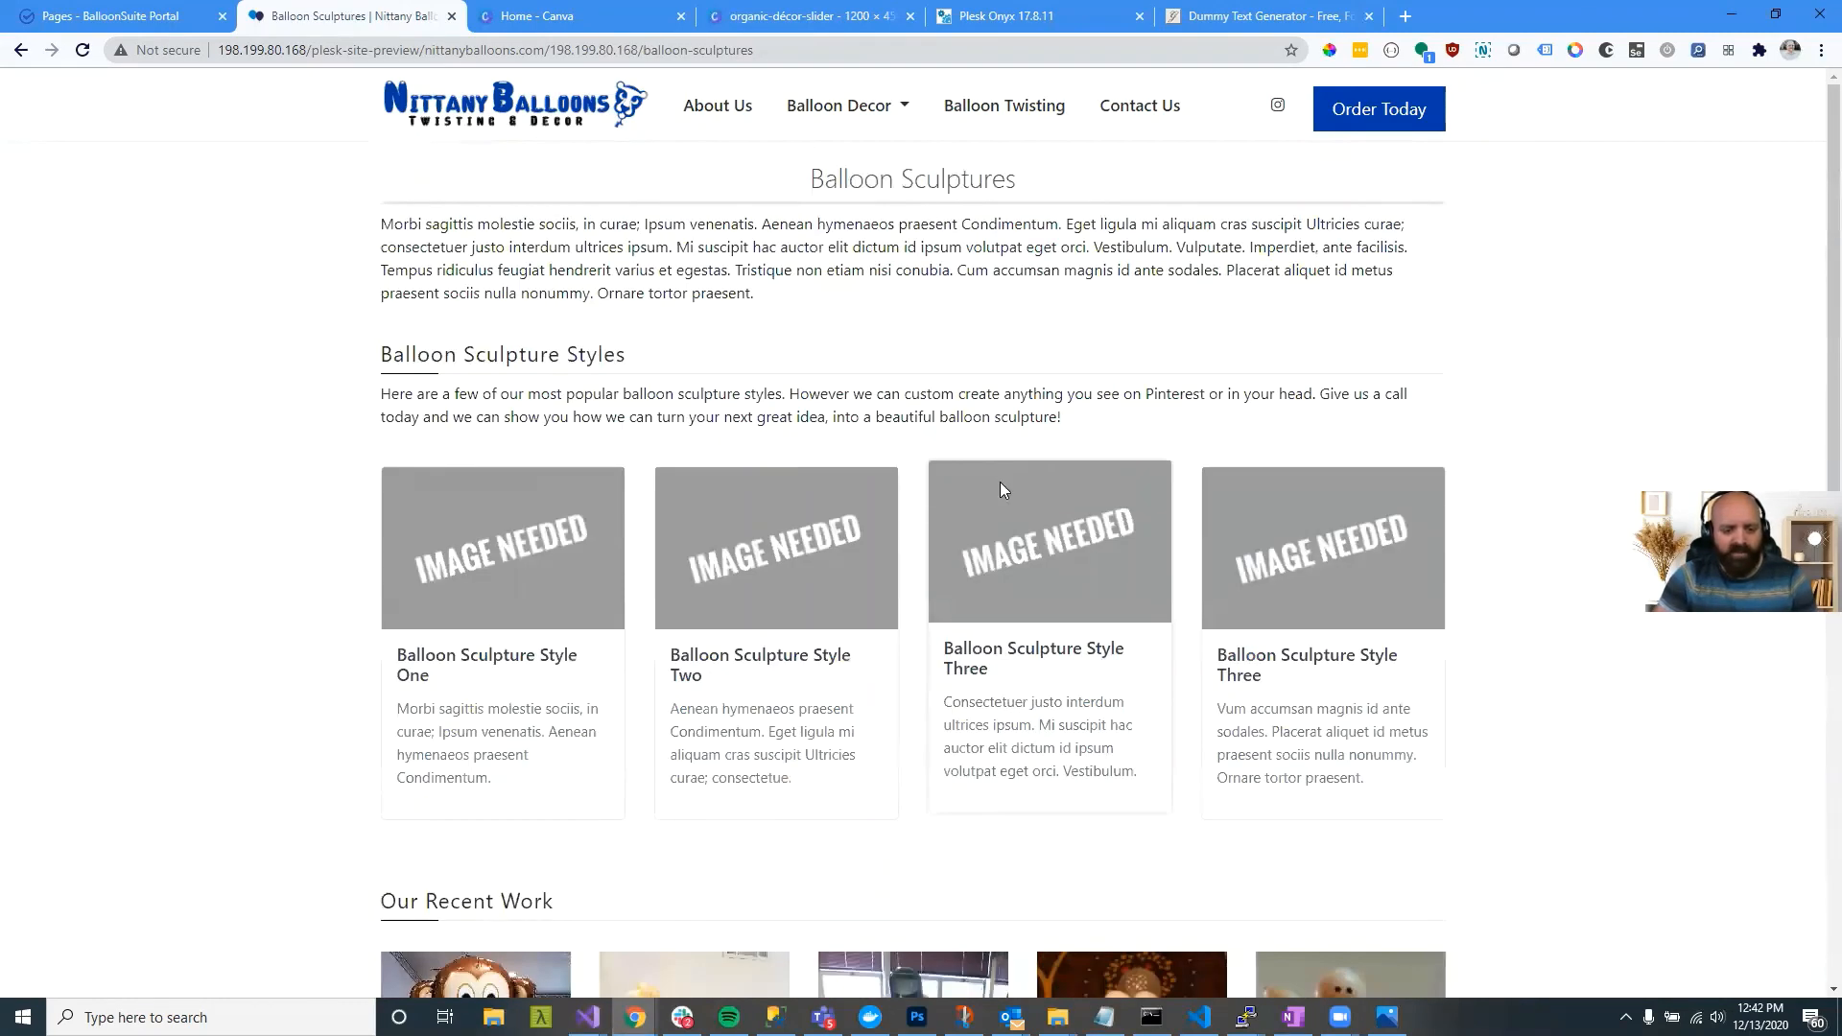
scroll(998, 484, down, 4)
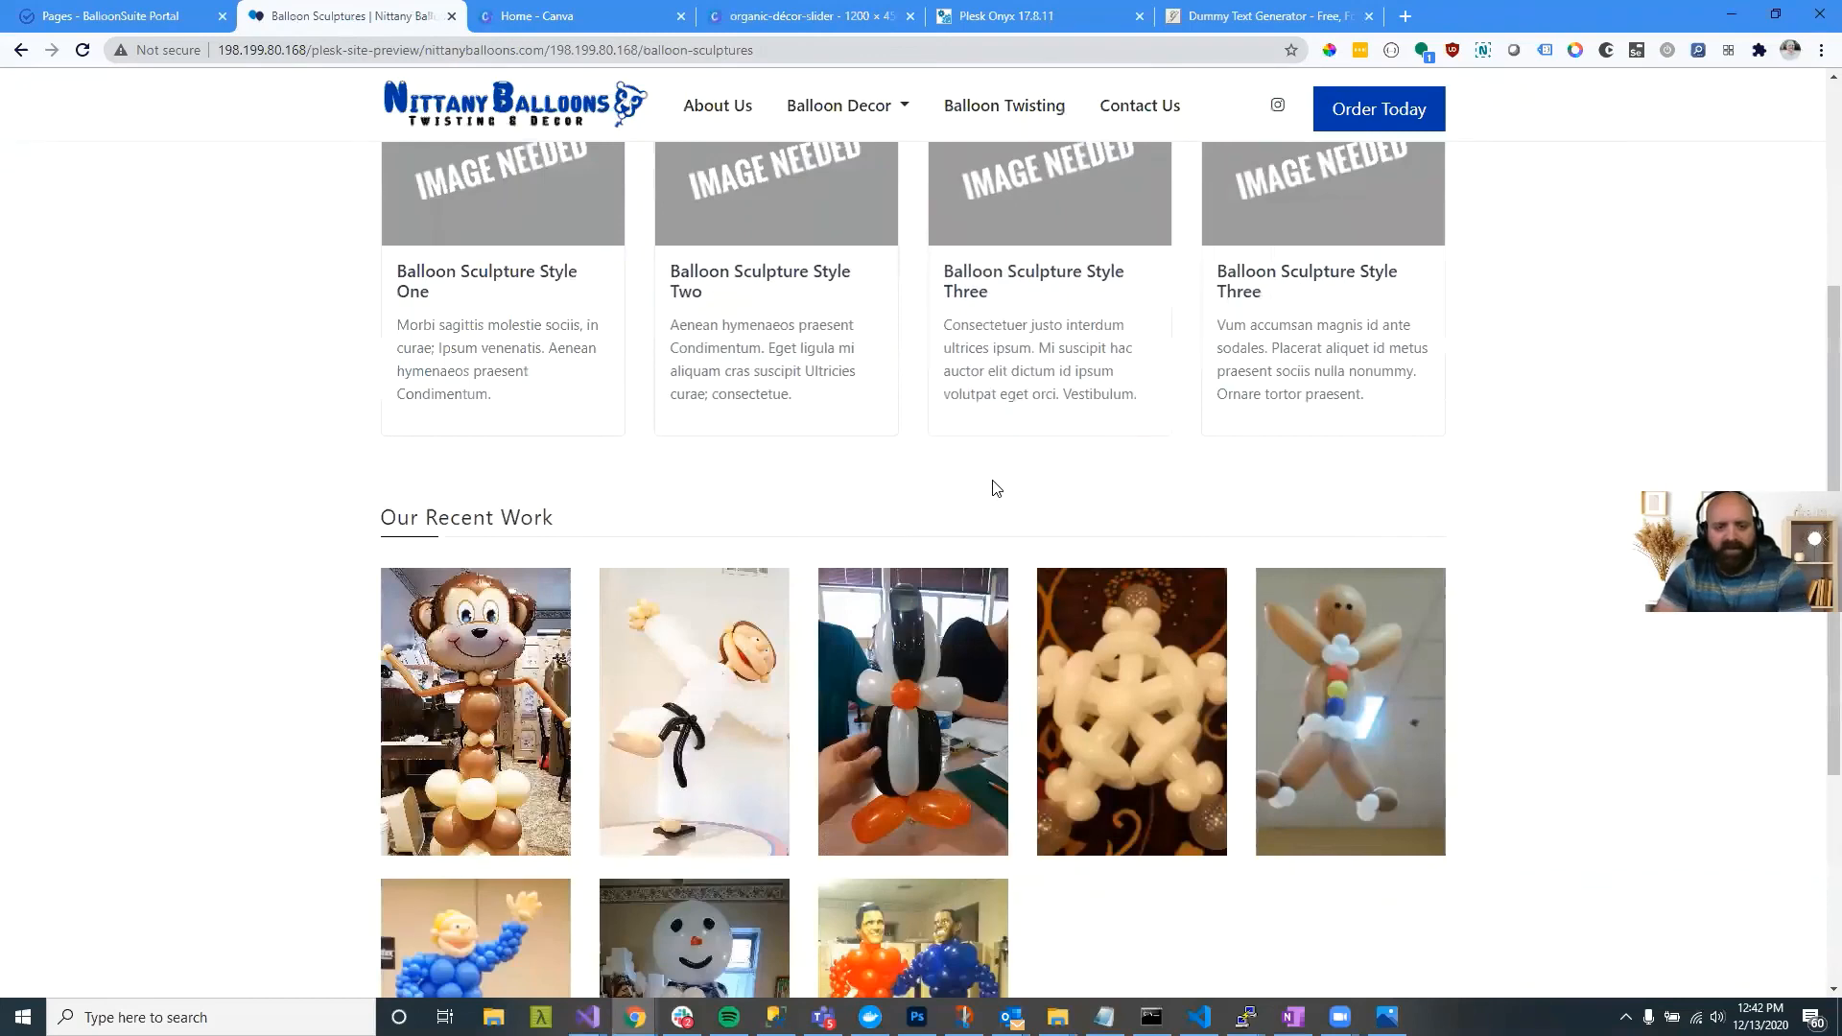
scroll(995, 488, up, 4)
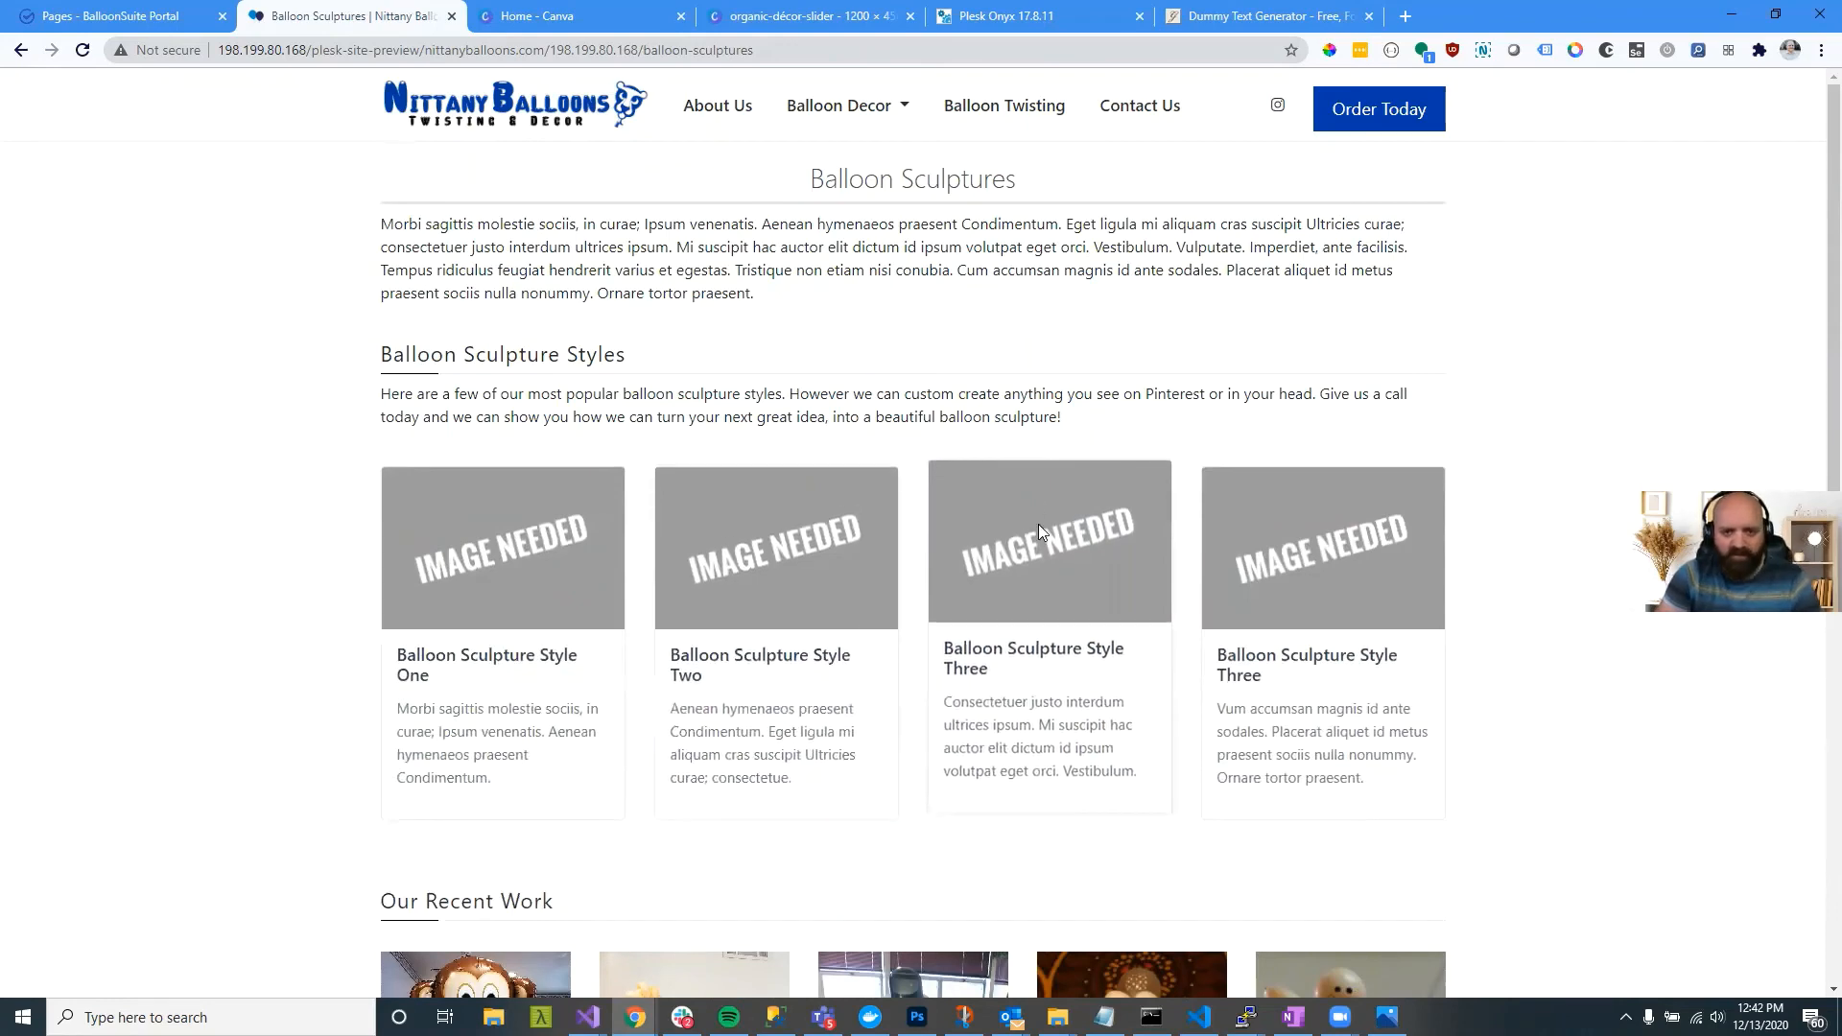
Step: Return to the website's home page, open the Balloon Arches page and look through its styles, patterns and gallery
click(553, 123)
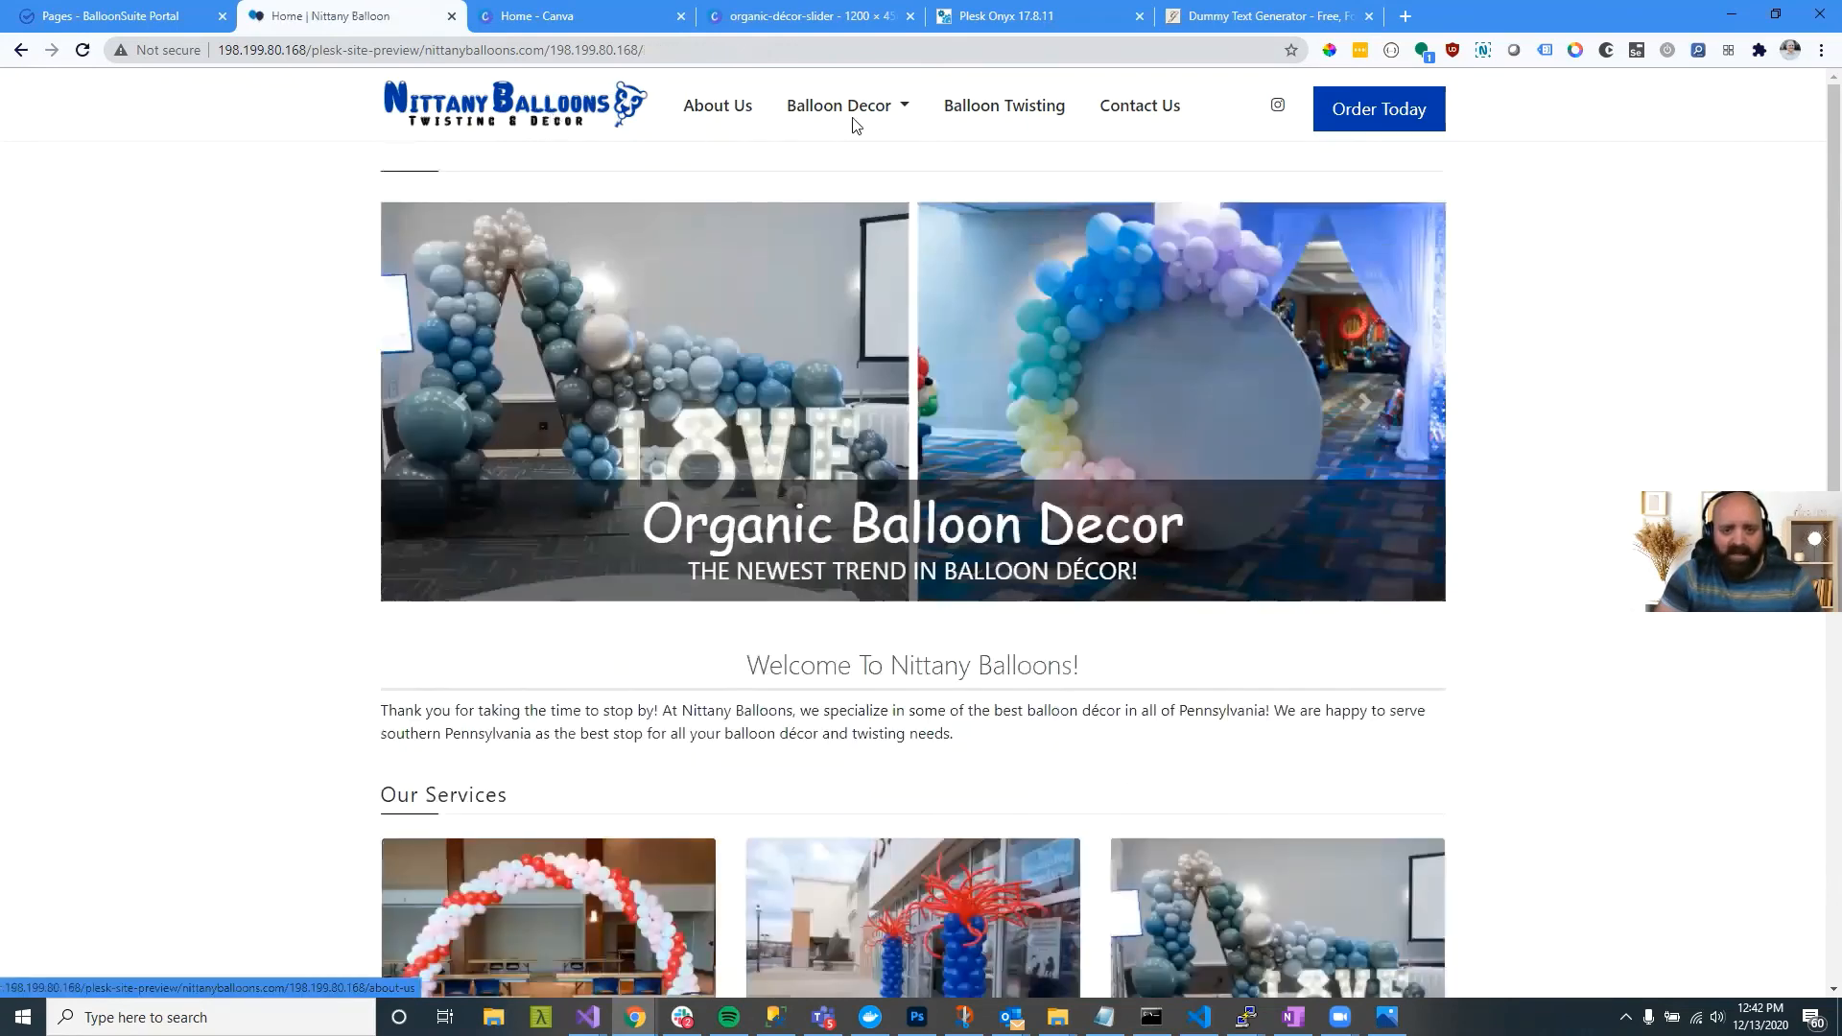
click(857, 108)
click(850, 152)
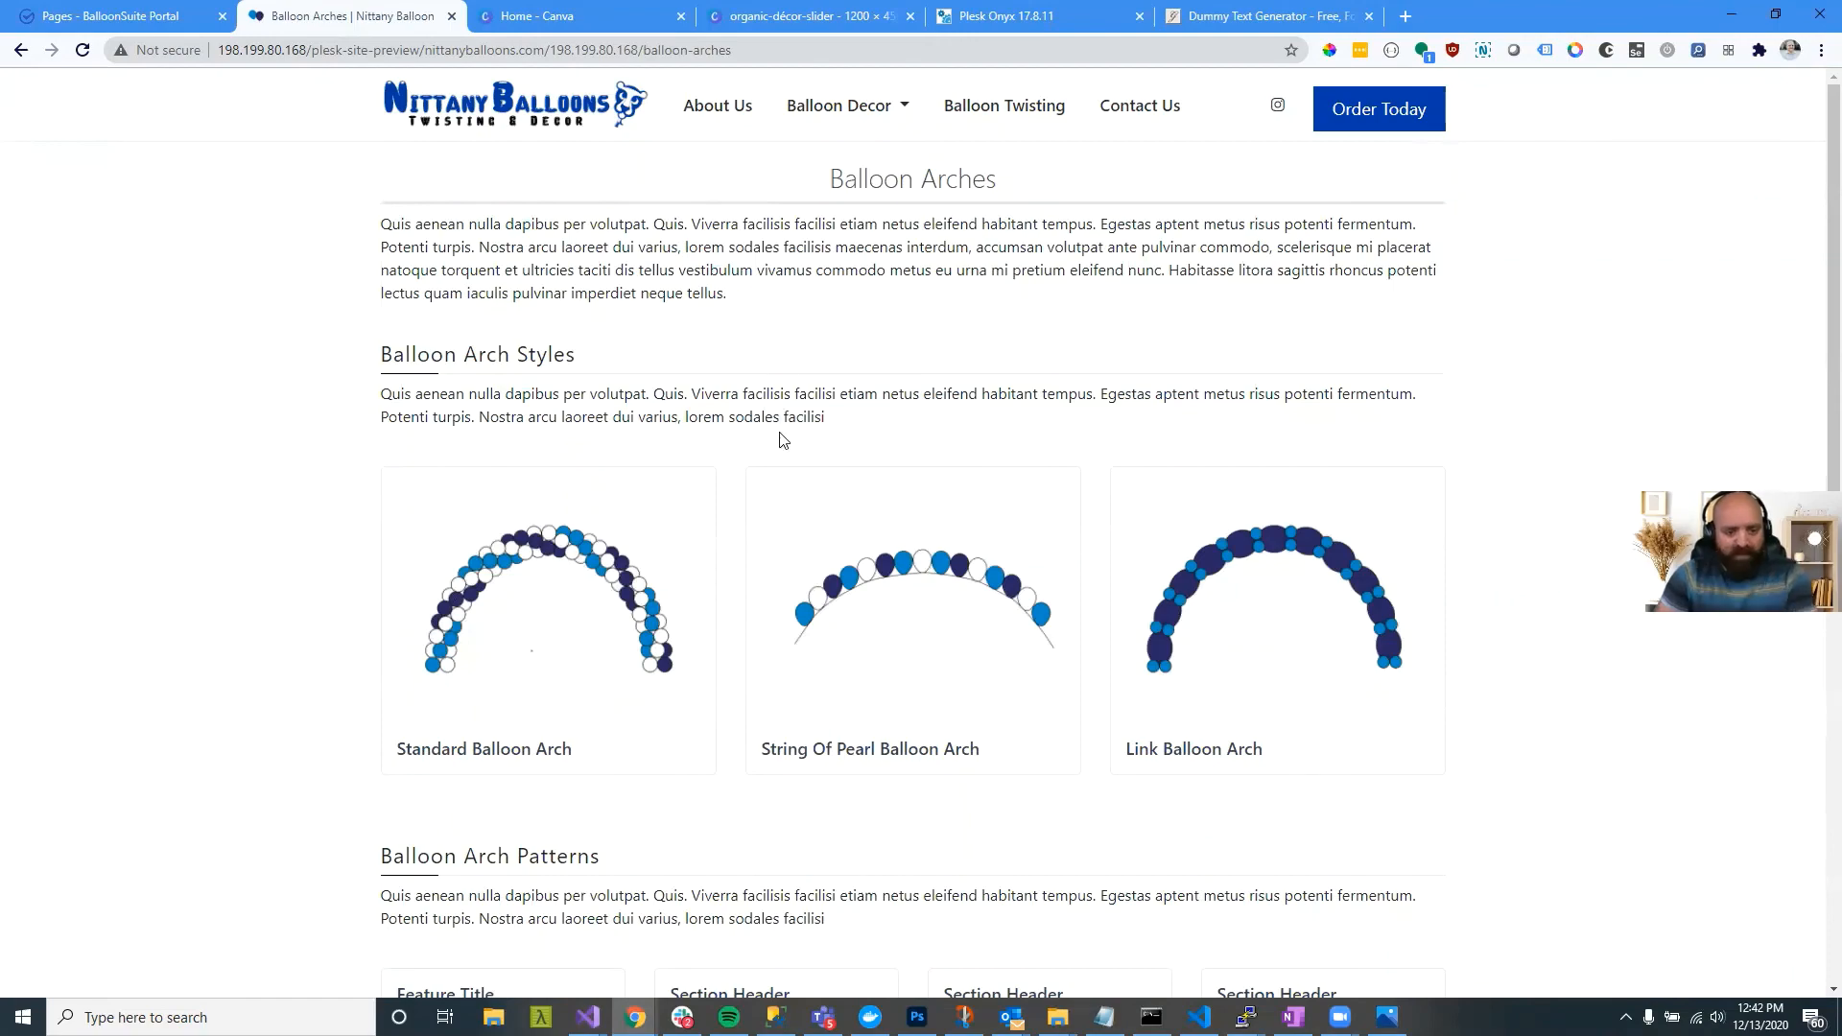
scroll(784, 440, down, 6)
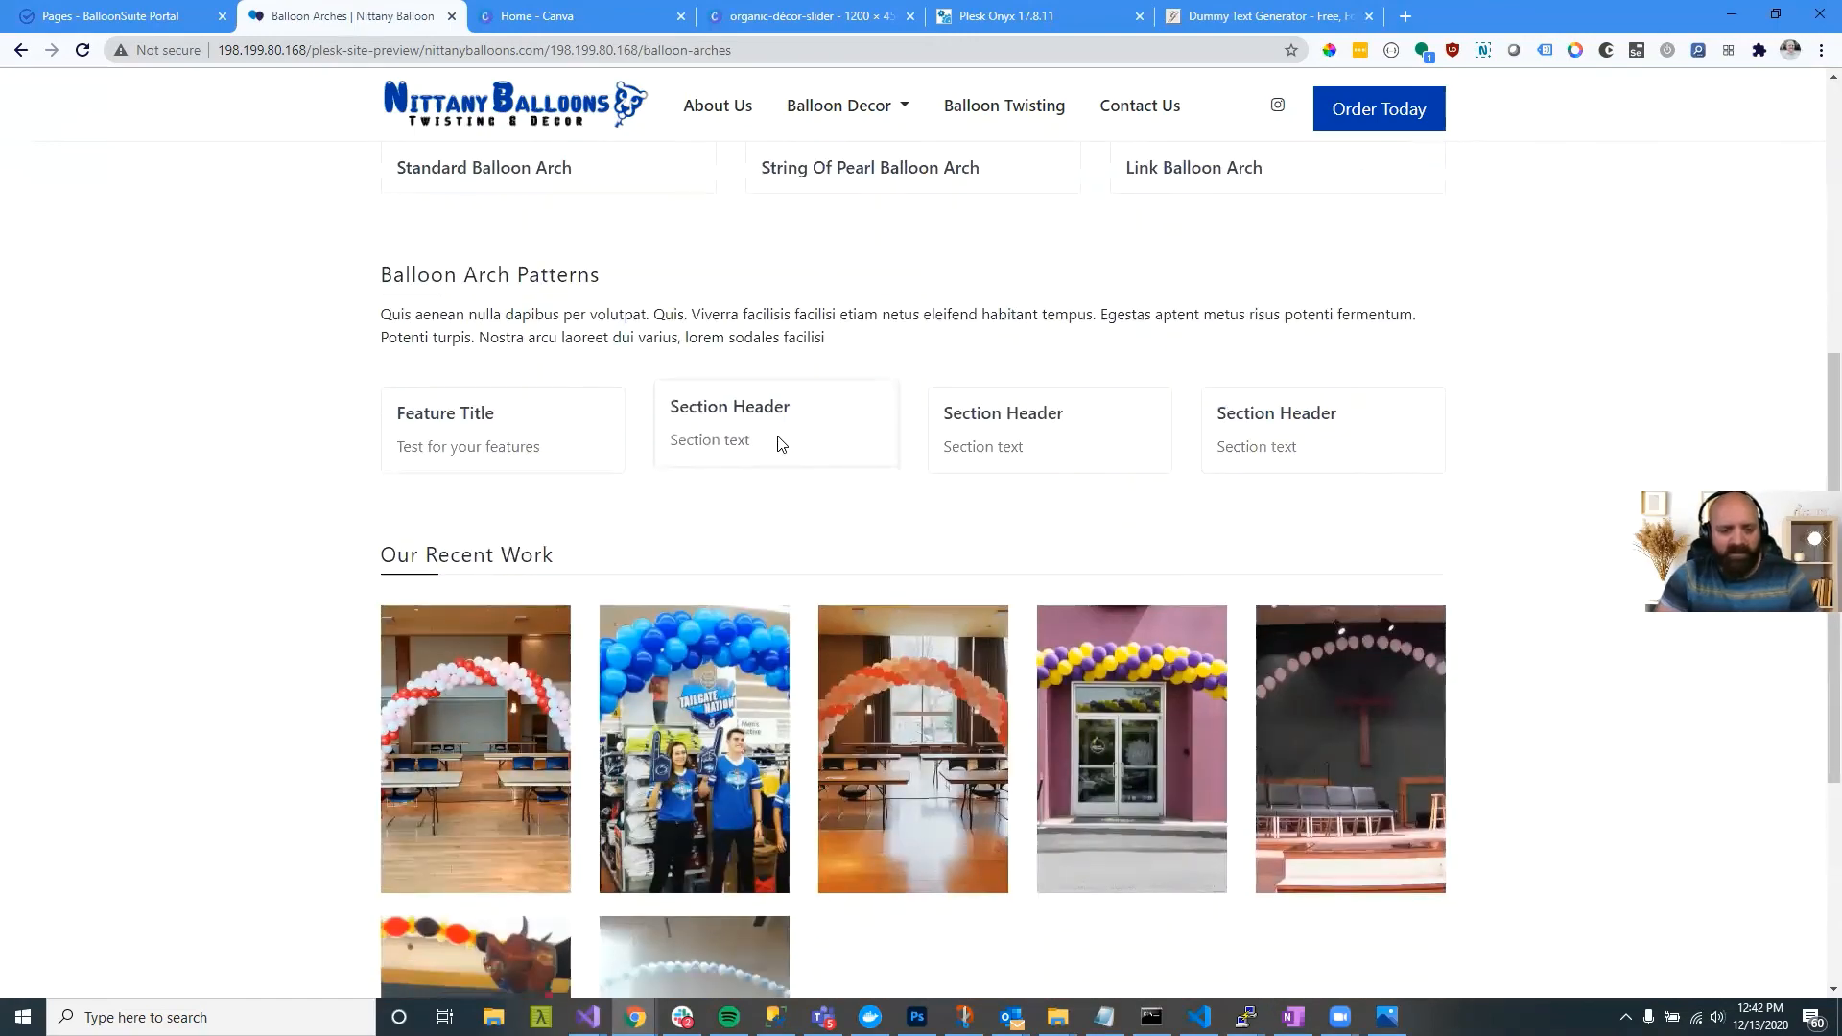
scroll(777, 443, down, 2)
scroll(775, 449, up, 8)
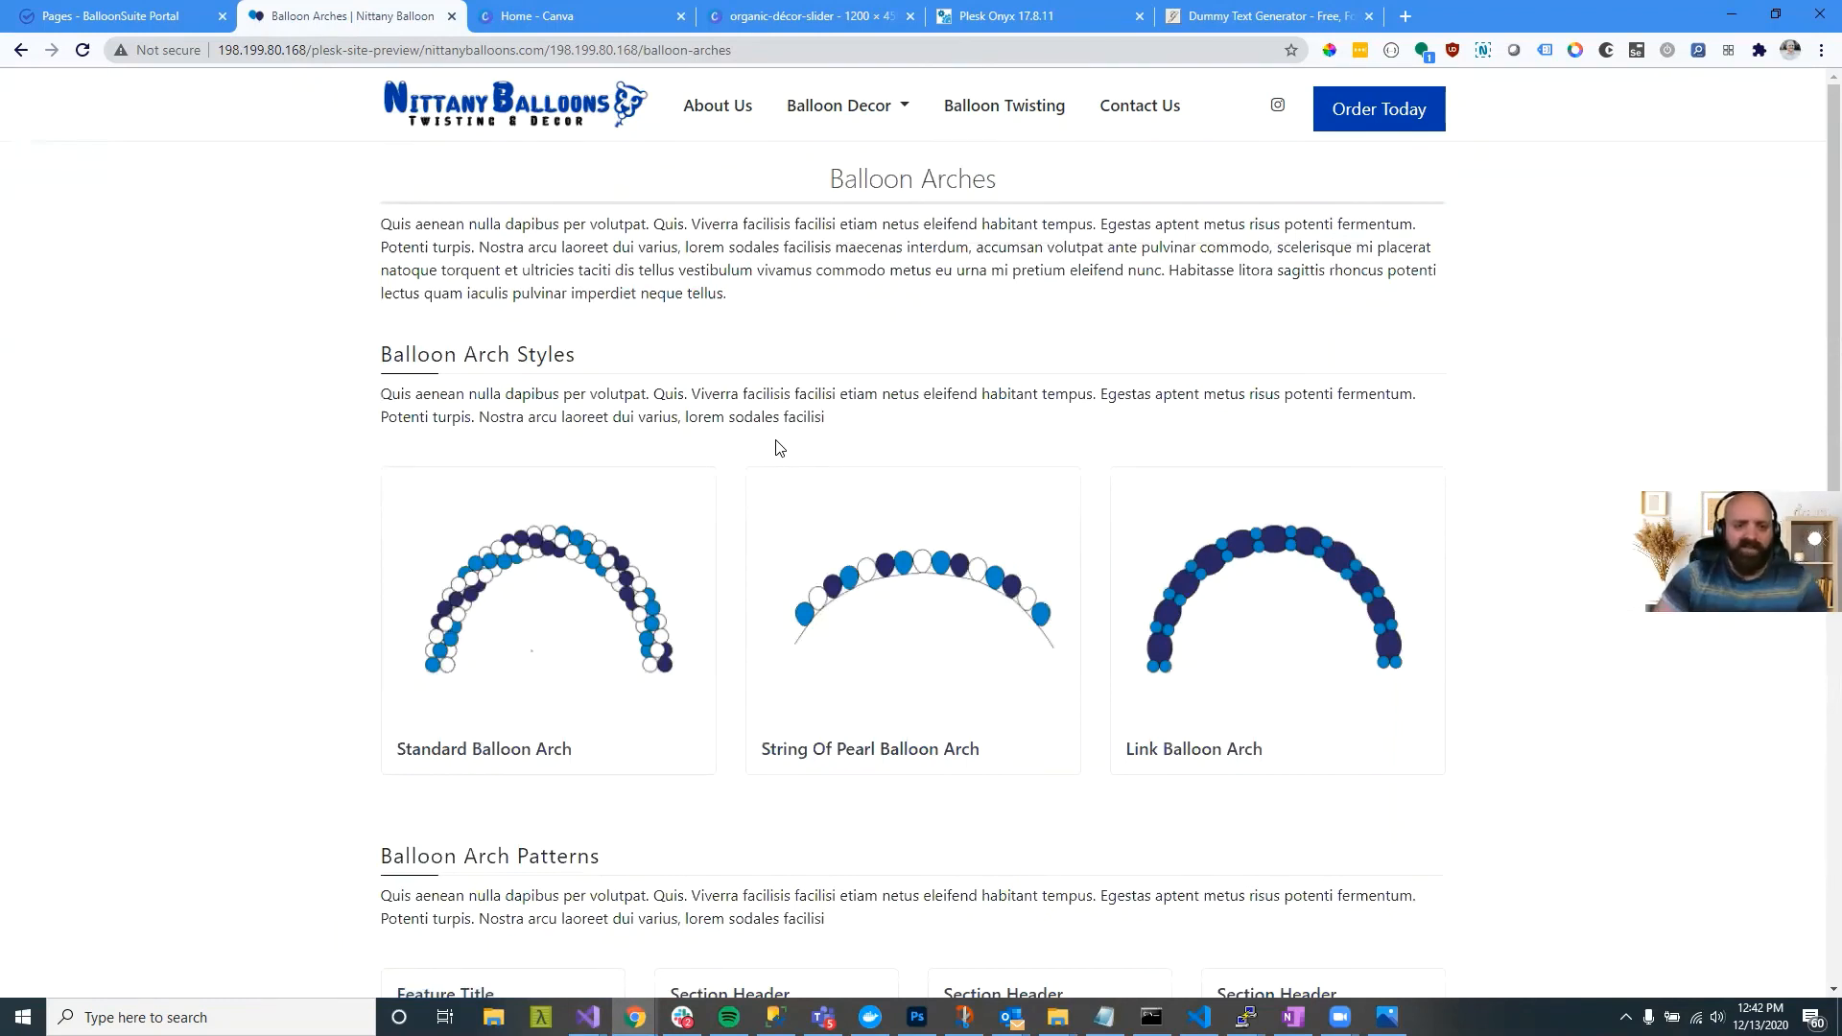
Step: Search the page for its title phrase "Balloon Arches" and check where it occurs down to the gallery
mouse_move(855, 110)
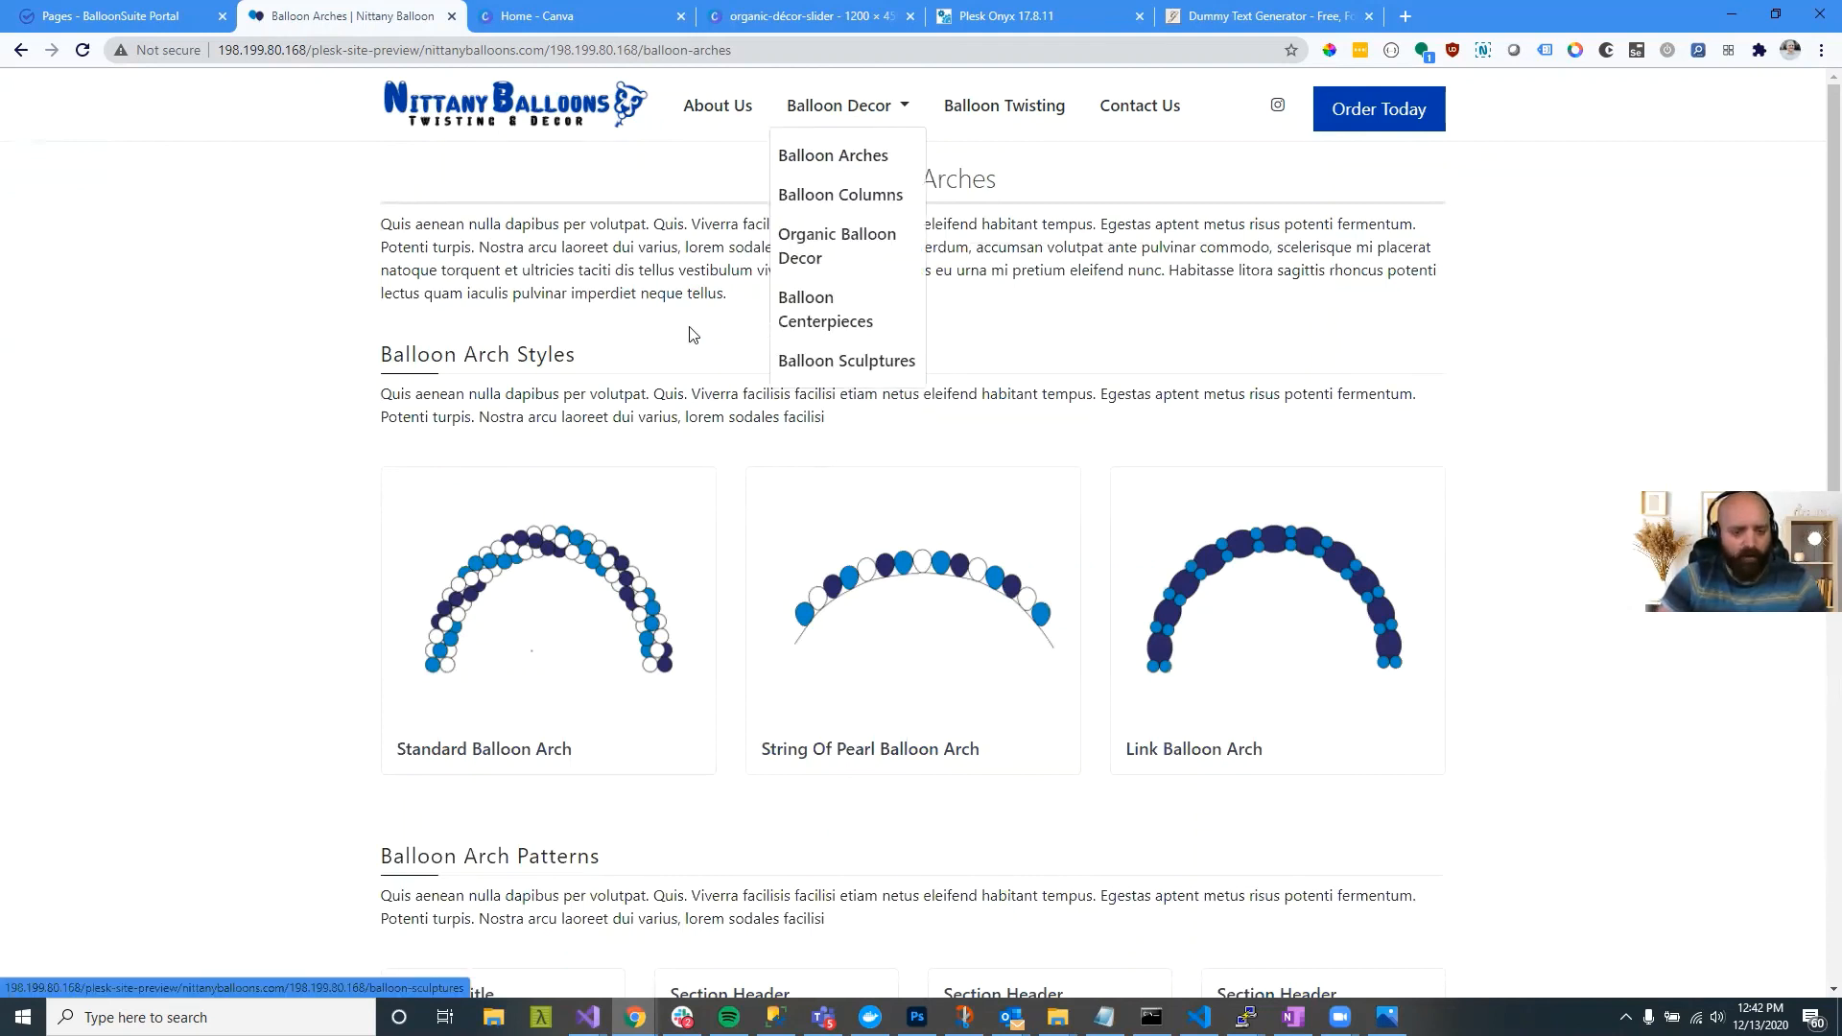
drag(836, 185, 987, 186)
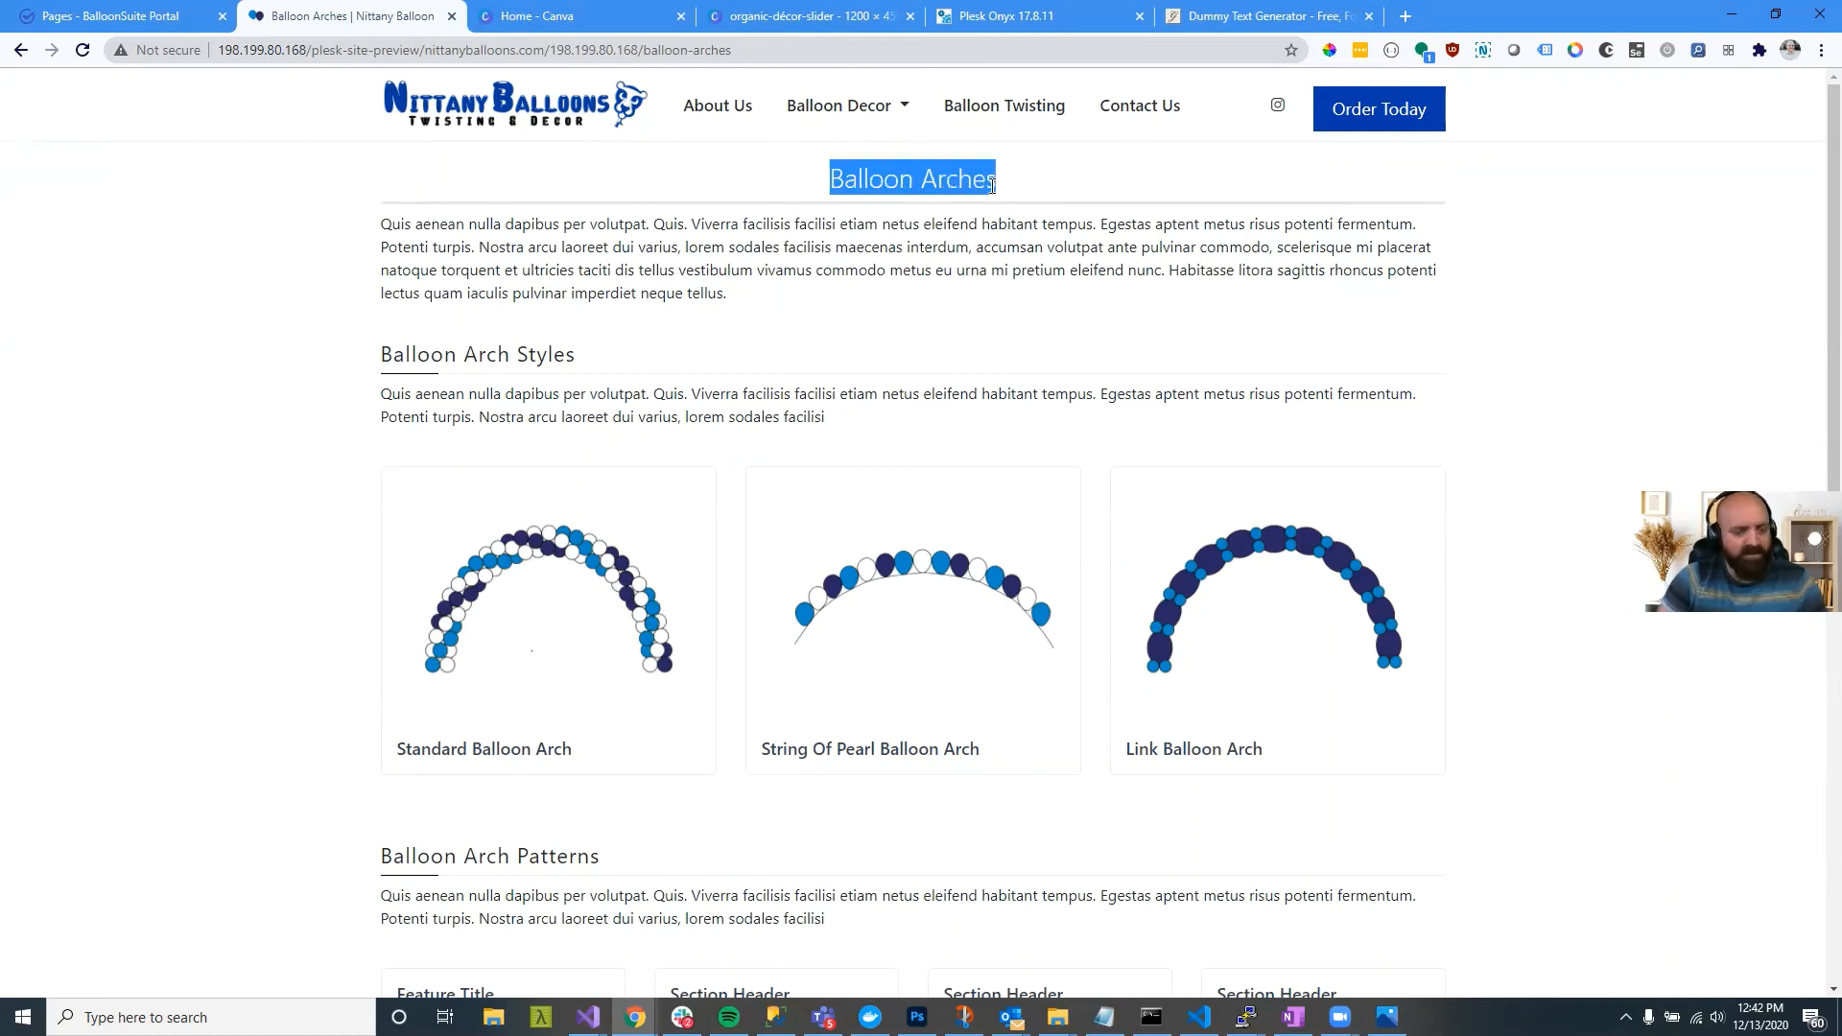
key(ctrl+f)
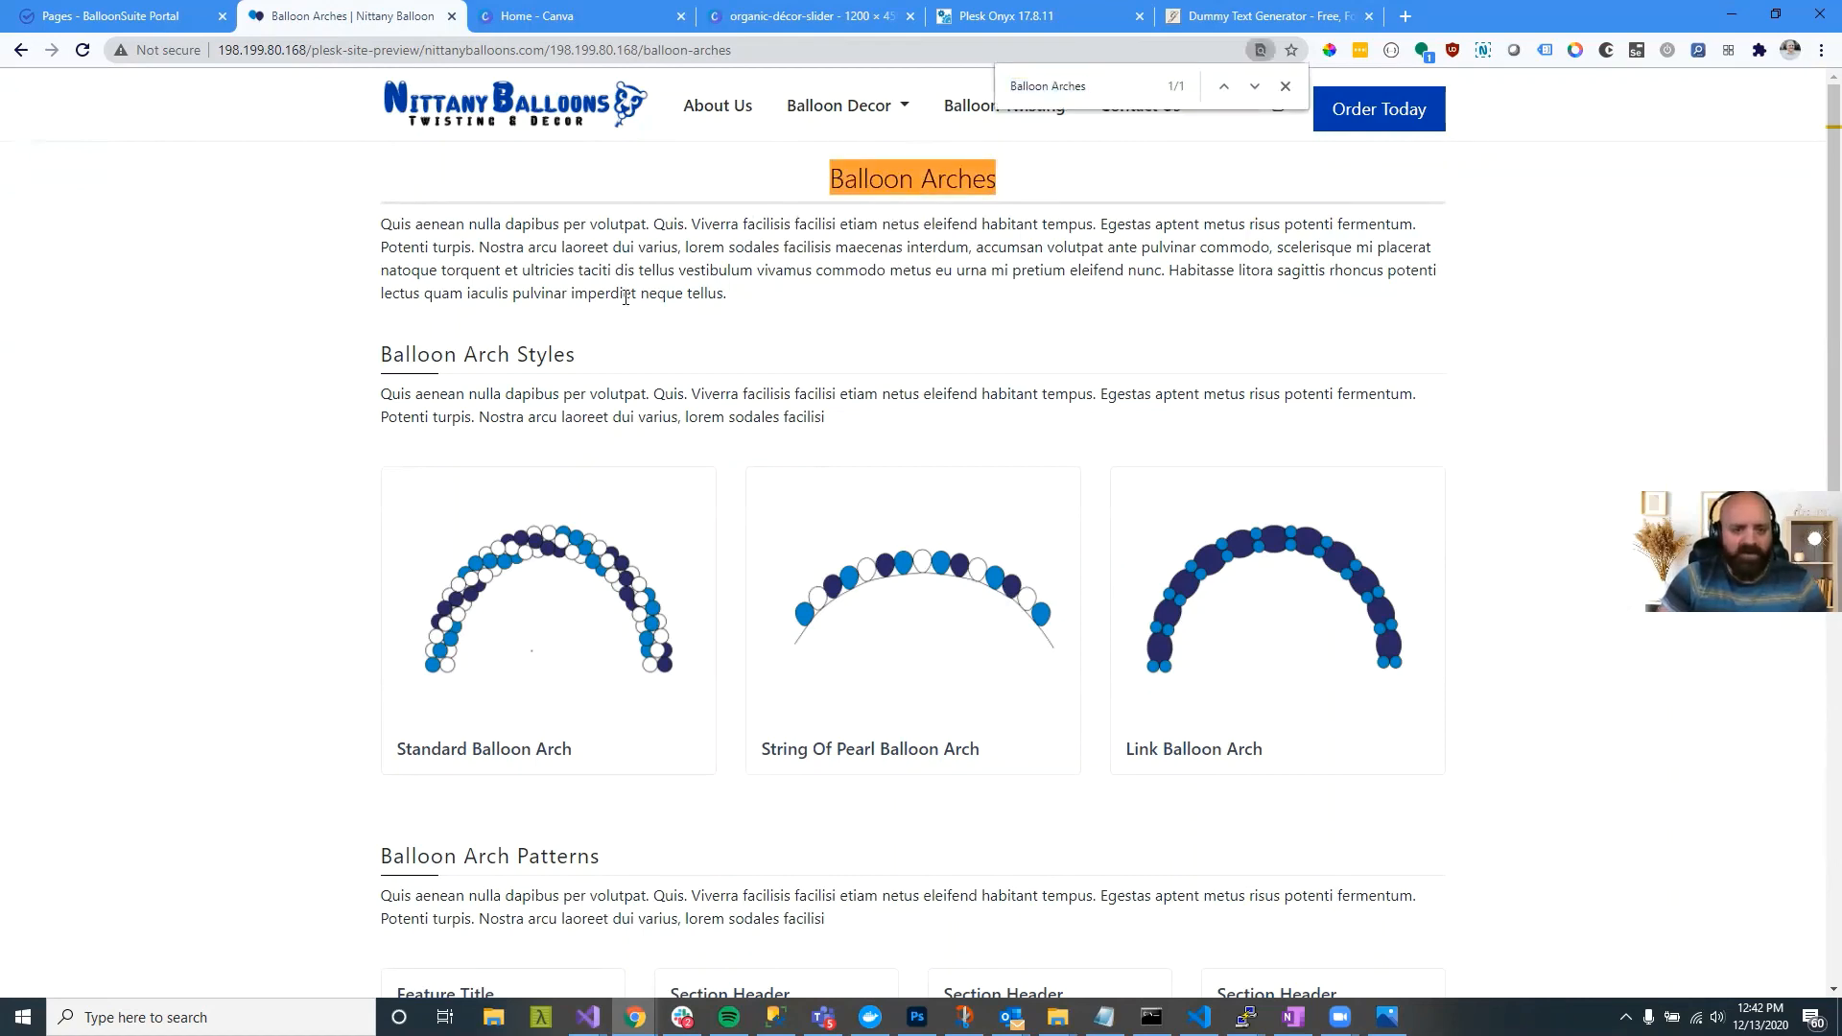
scroll(624, 301, down, 10)
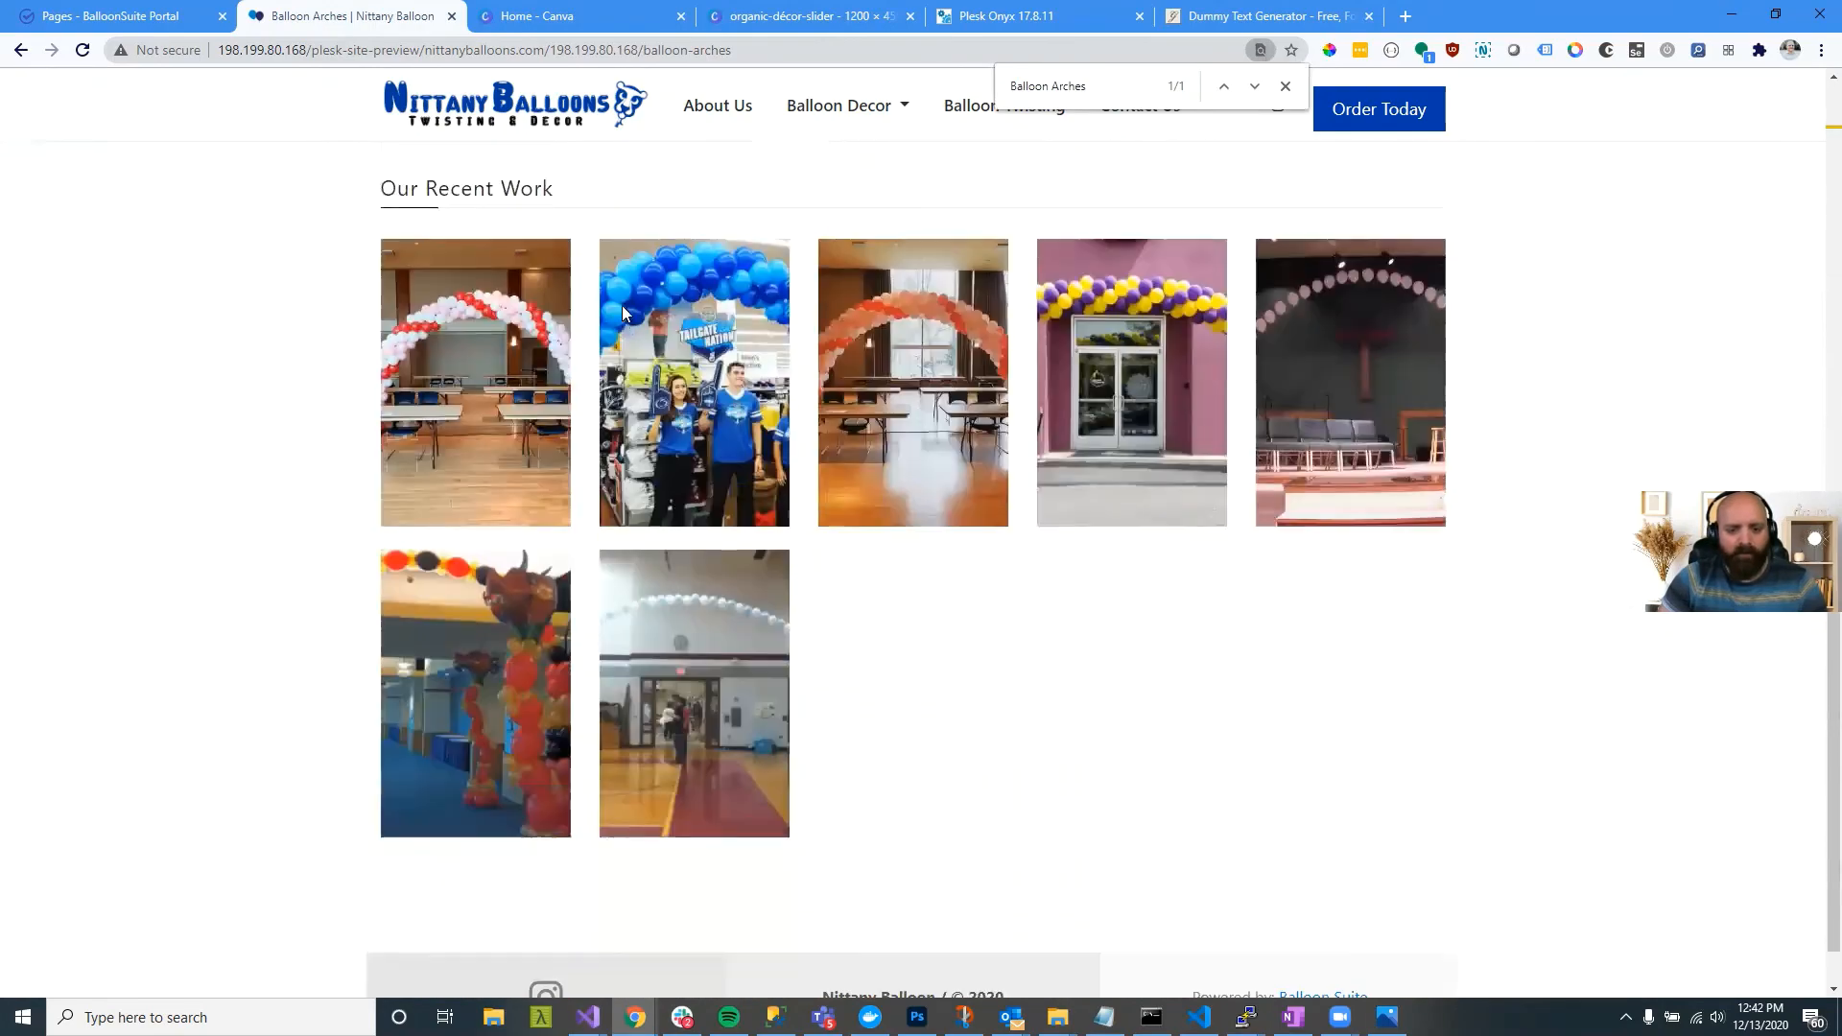
scroll(624, 307, up, 9)
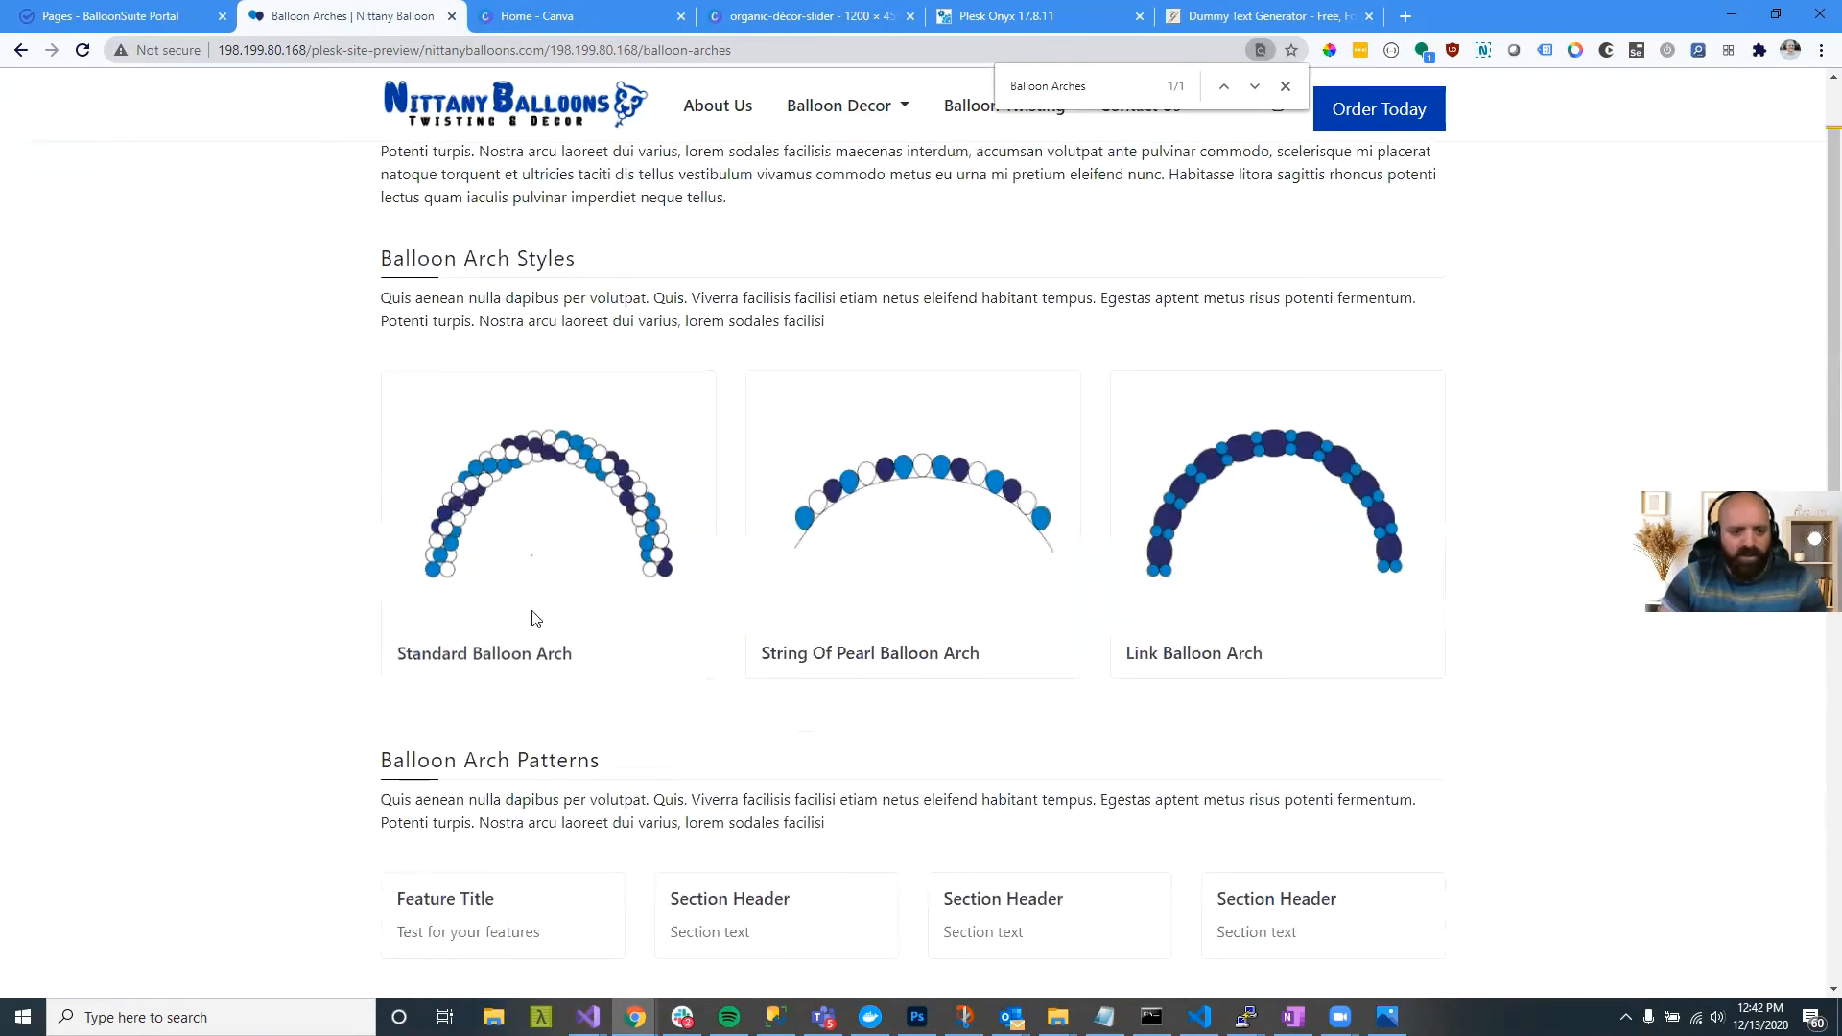
Step: Highlight the "Balloon Arch" wording in the String Of Pearl and Link card titles and in the patterns section heading
drag(981, 652, 871, 652)
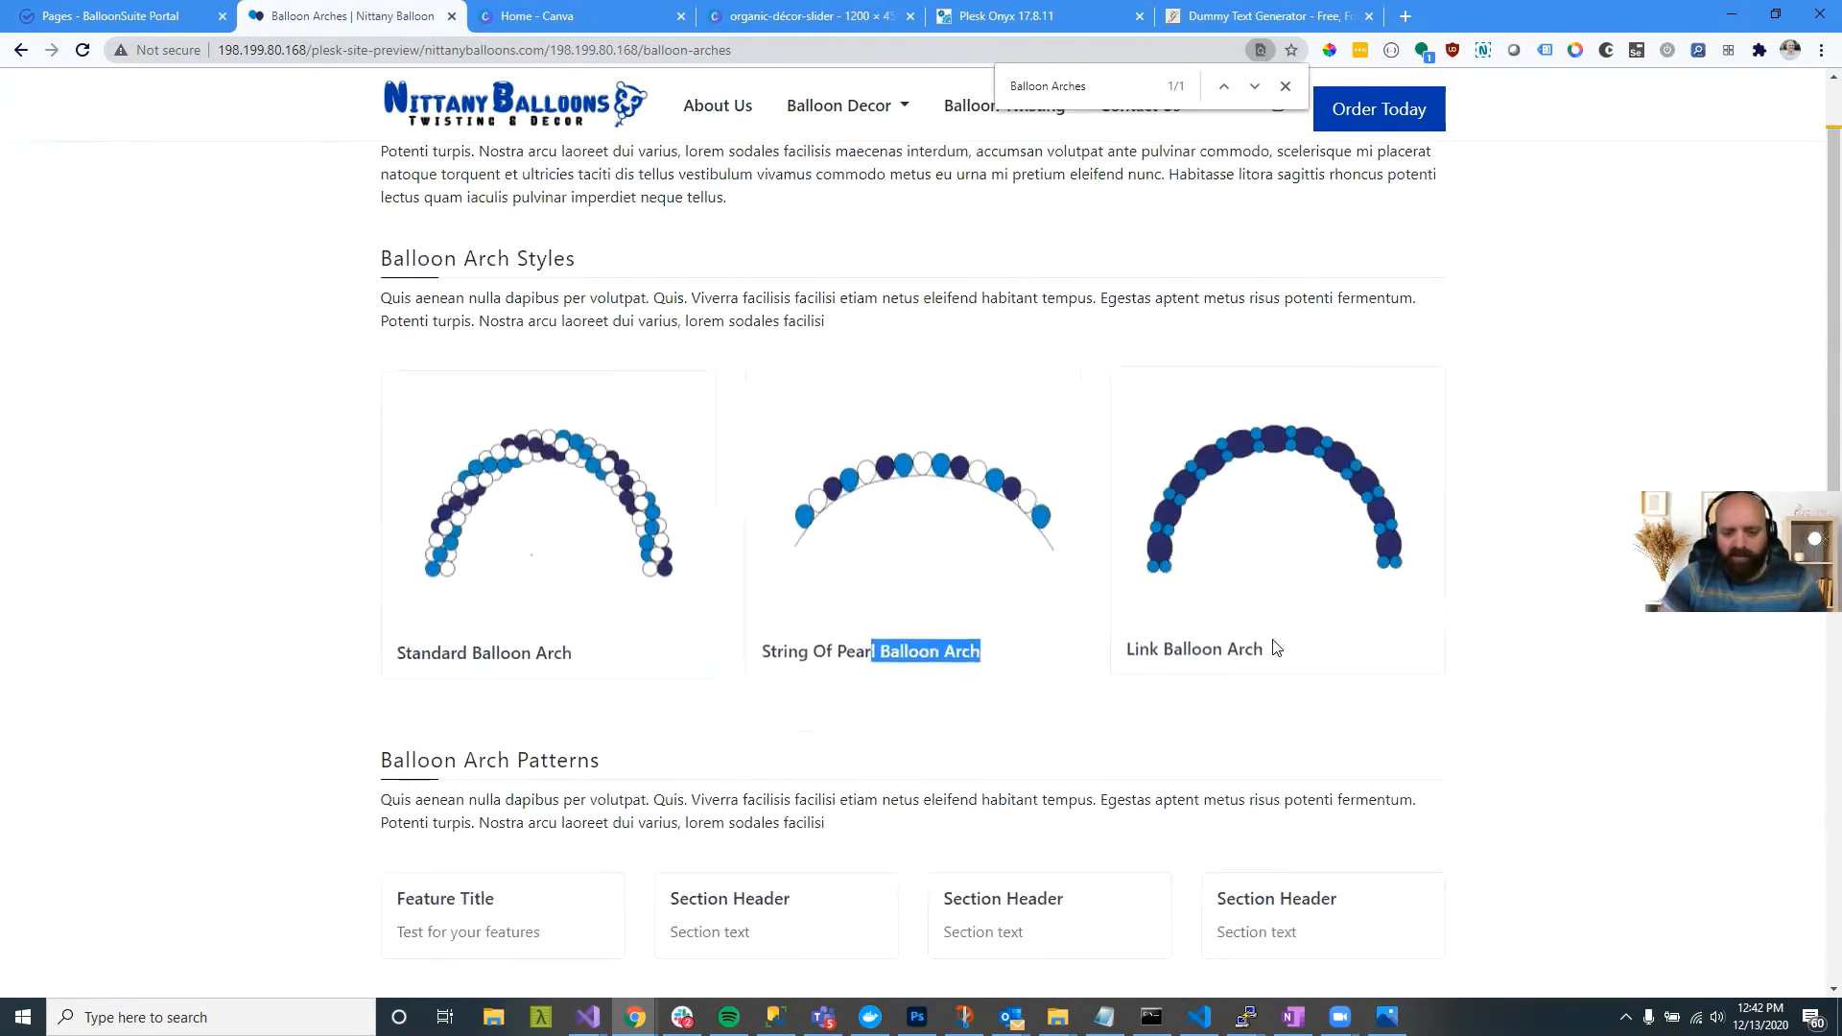
drag(1276, 649, 1128, 653)
drag(510, 760, 386, 749)
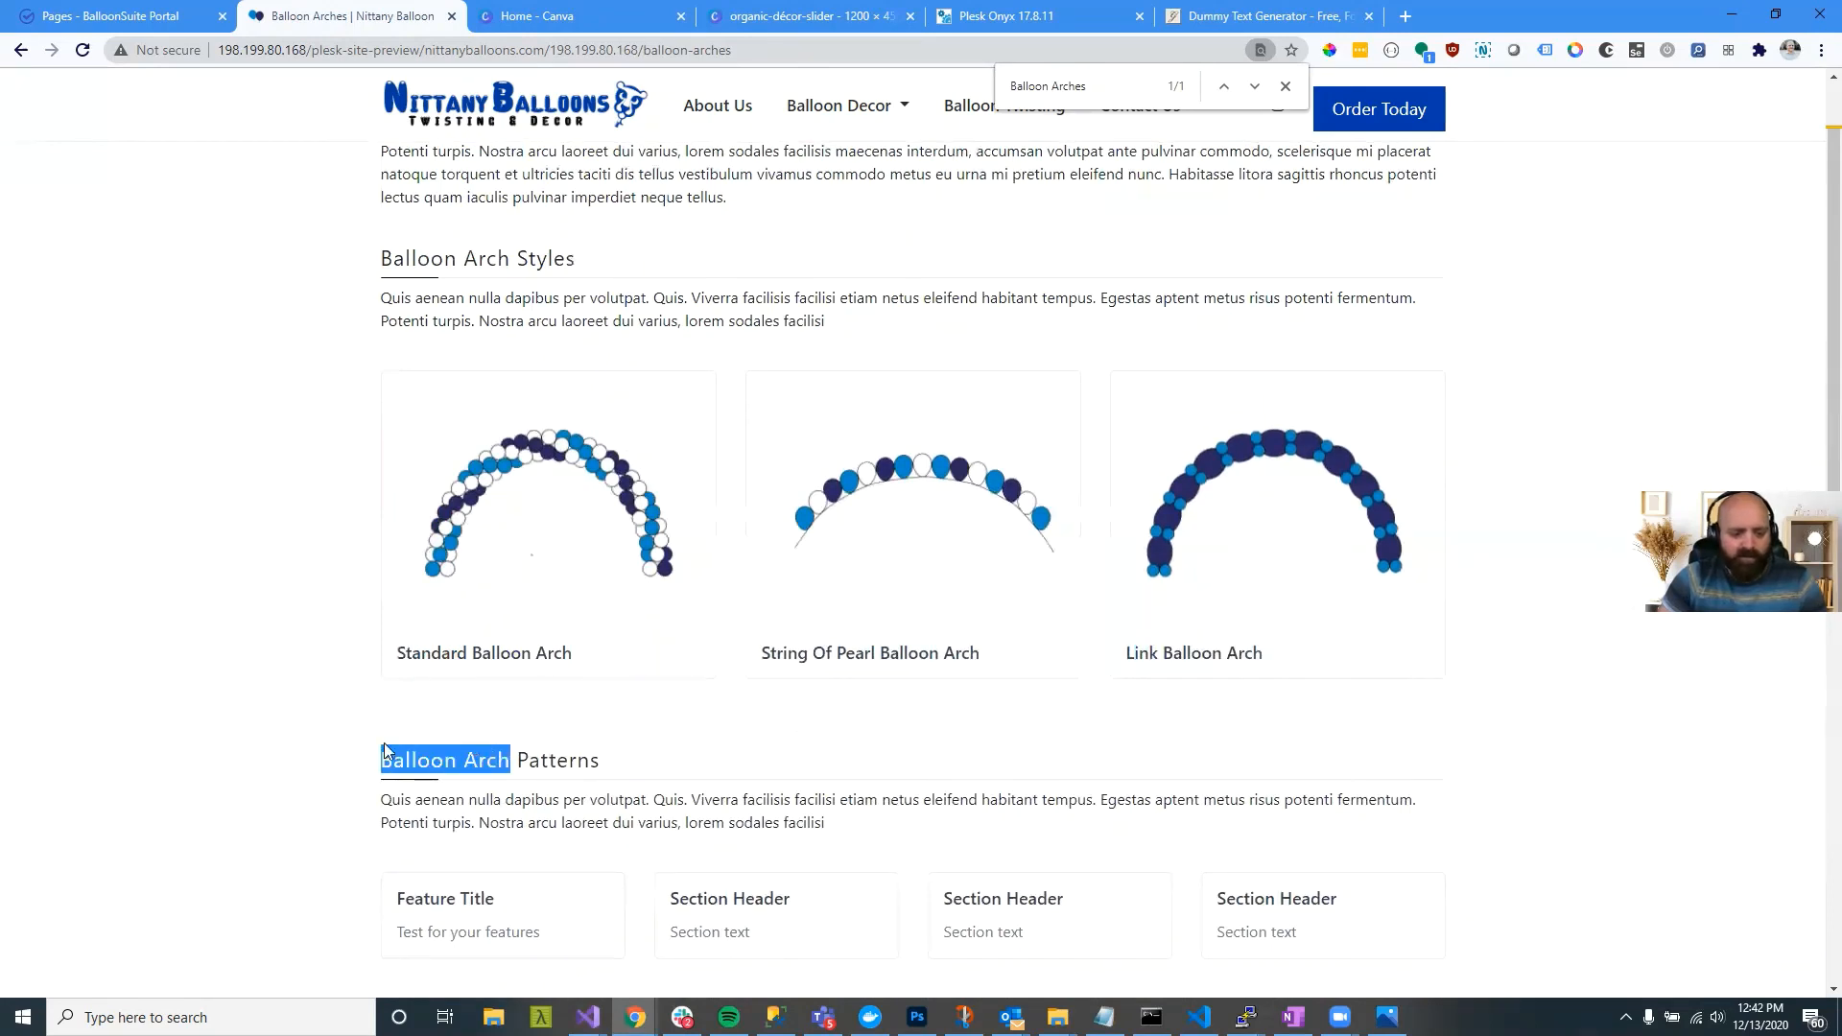
key(ctrl+d)
key(ctrl+c)
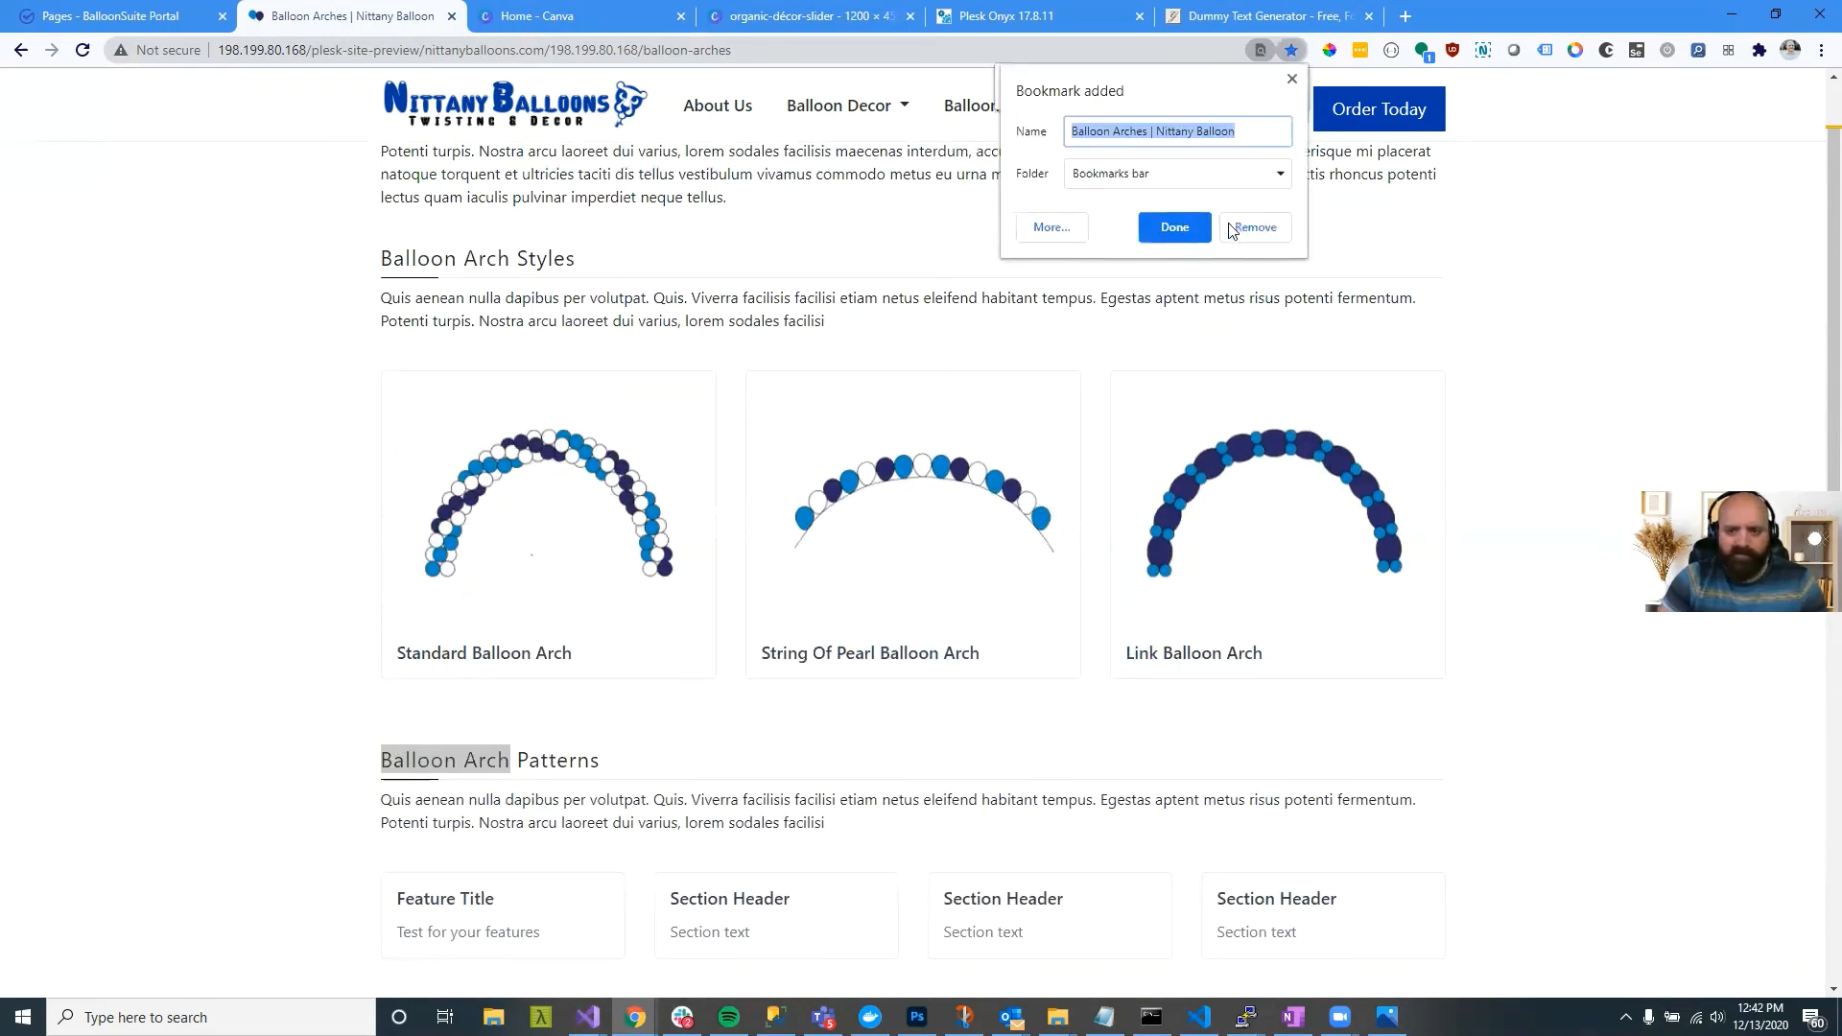
click(1231, 230)
Step: Search the Balloon Arches page for the singular phrase "Balloon Arch"
key(ctrl+f)
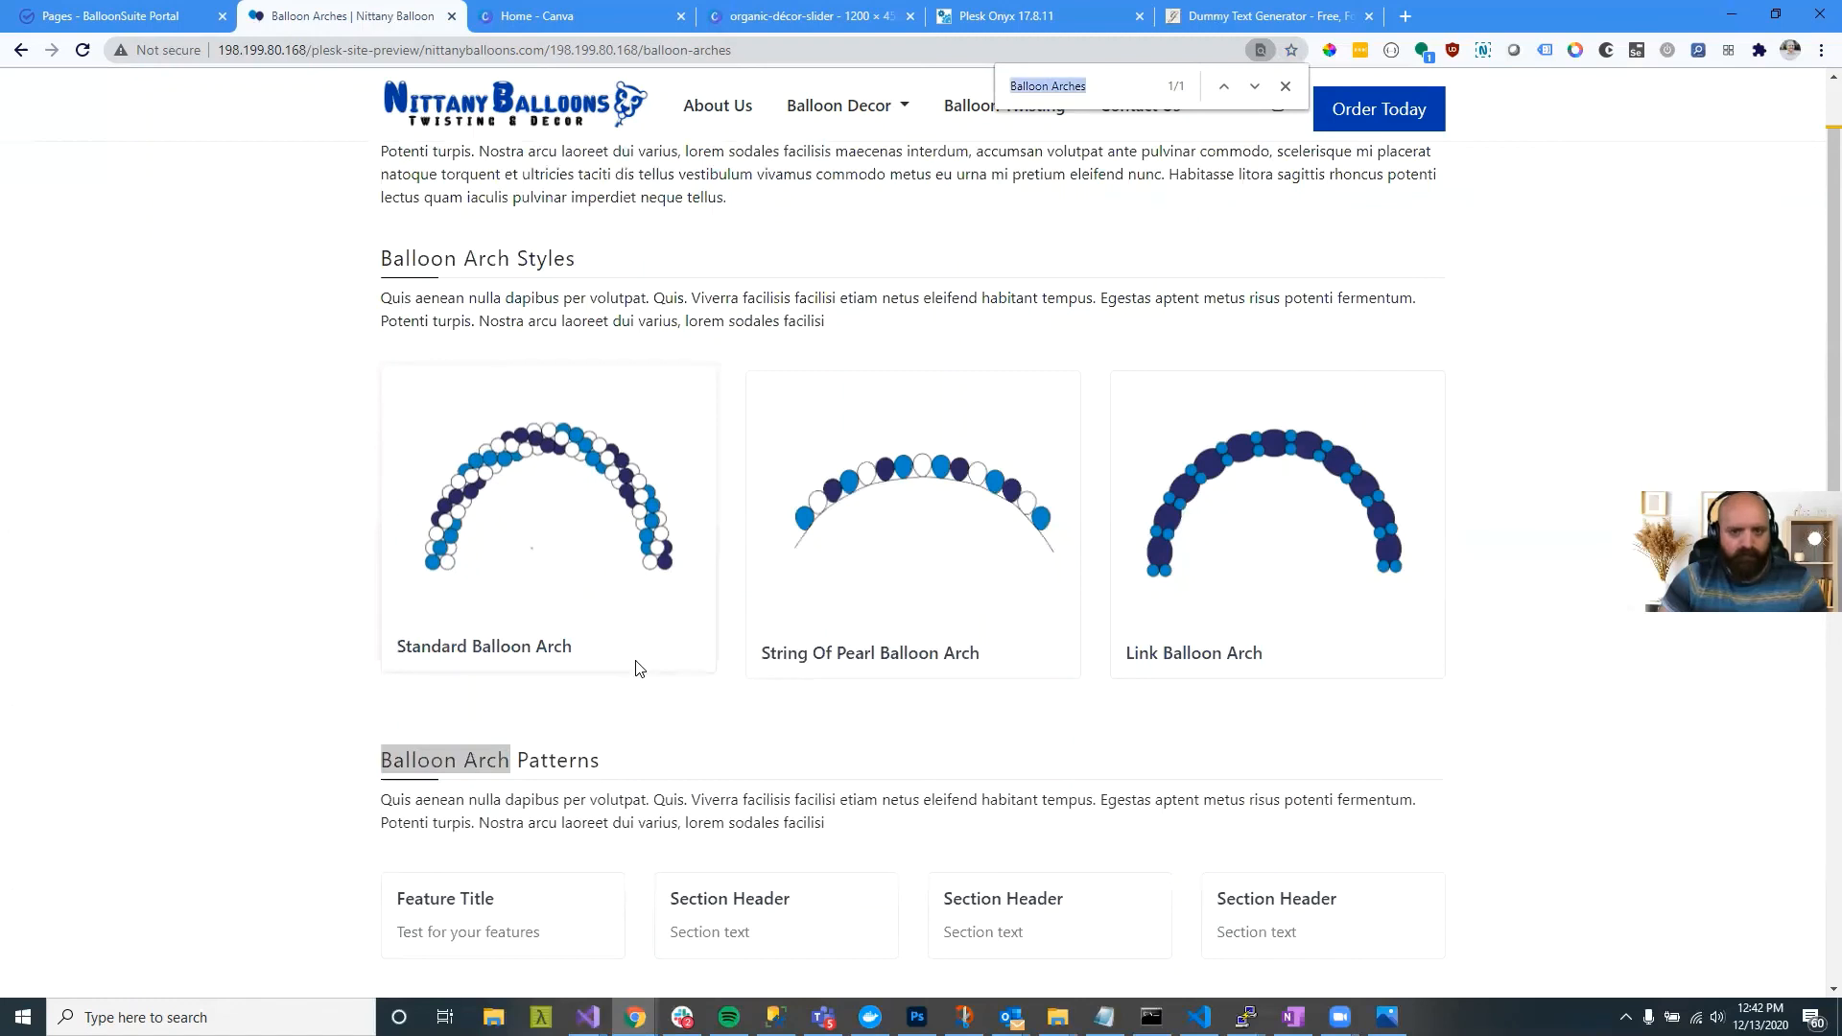
key(ctrl+v)
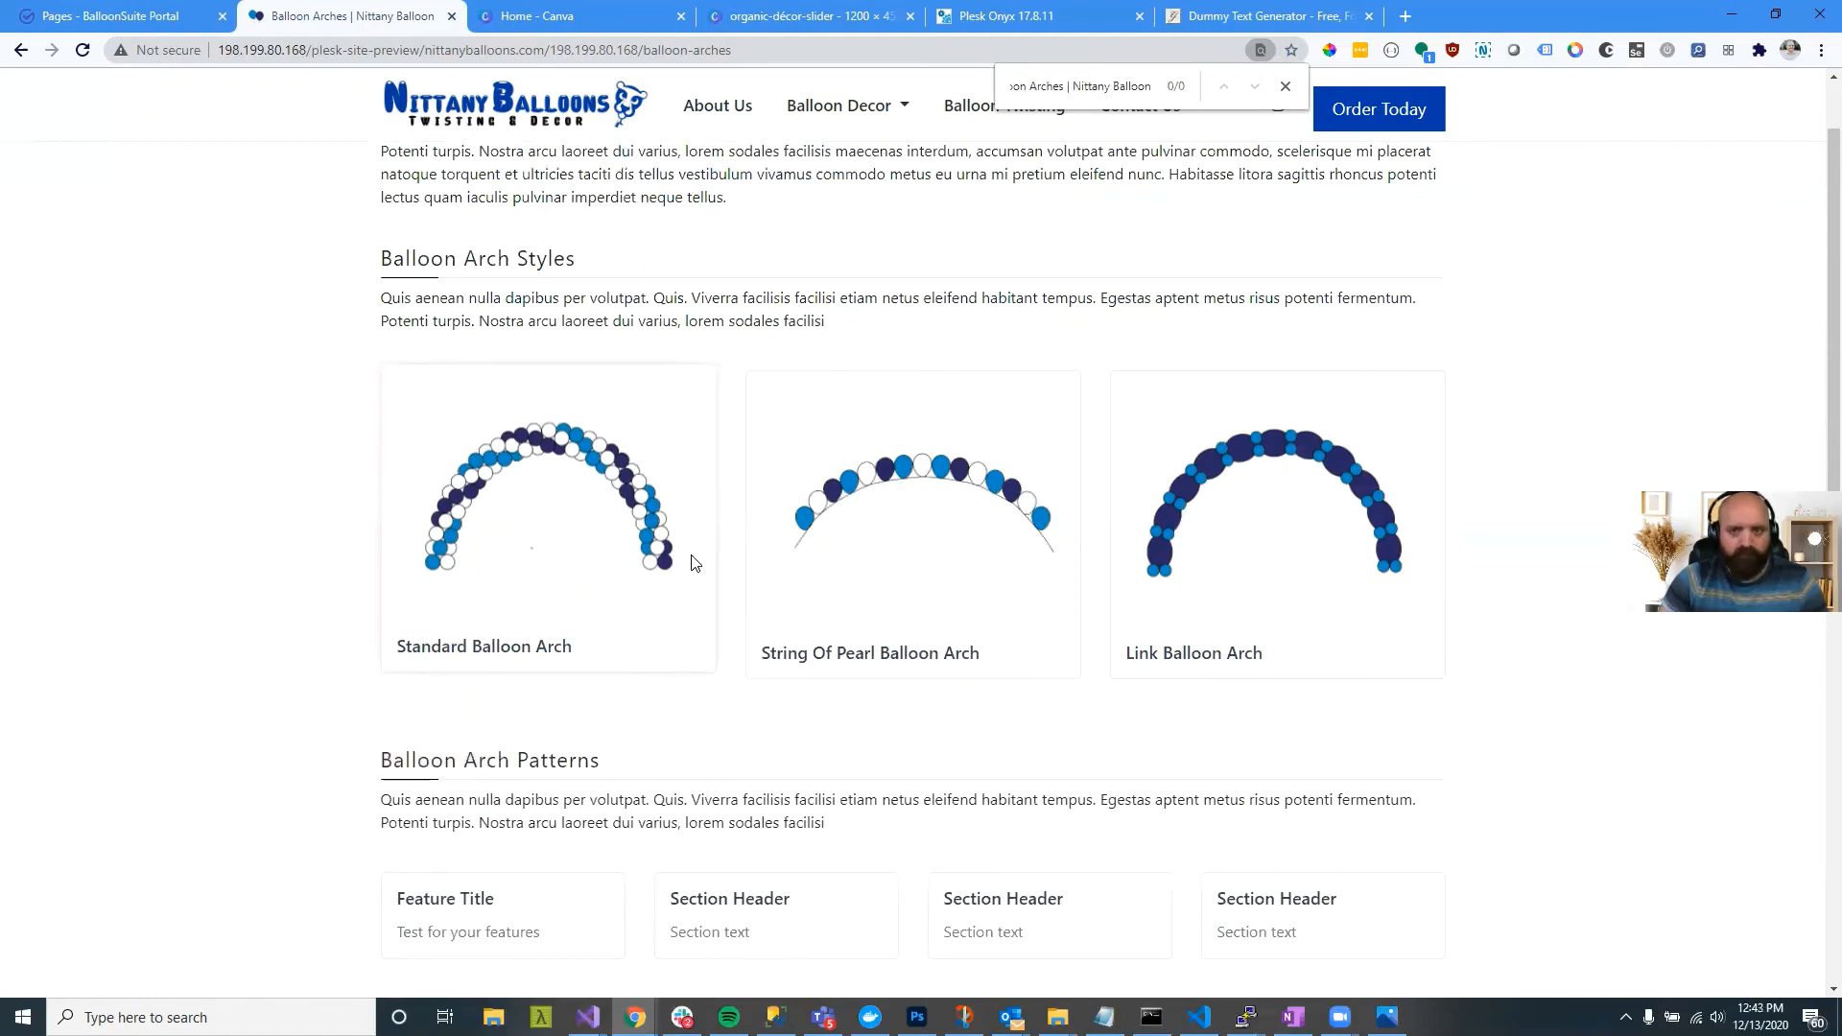
key(ctrl+a)
text(Bs)
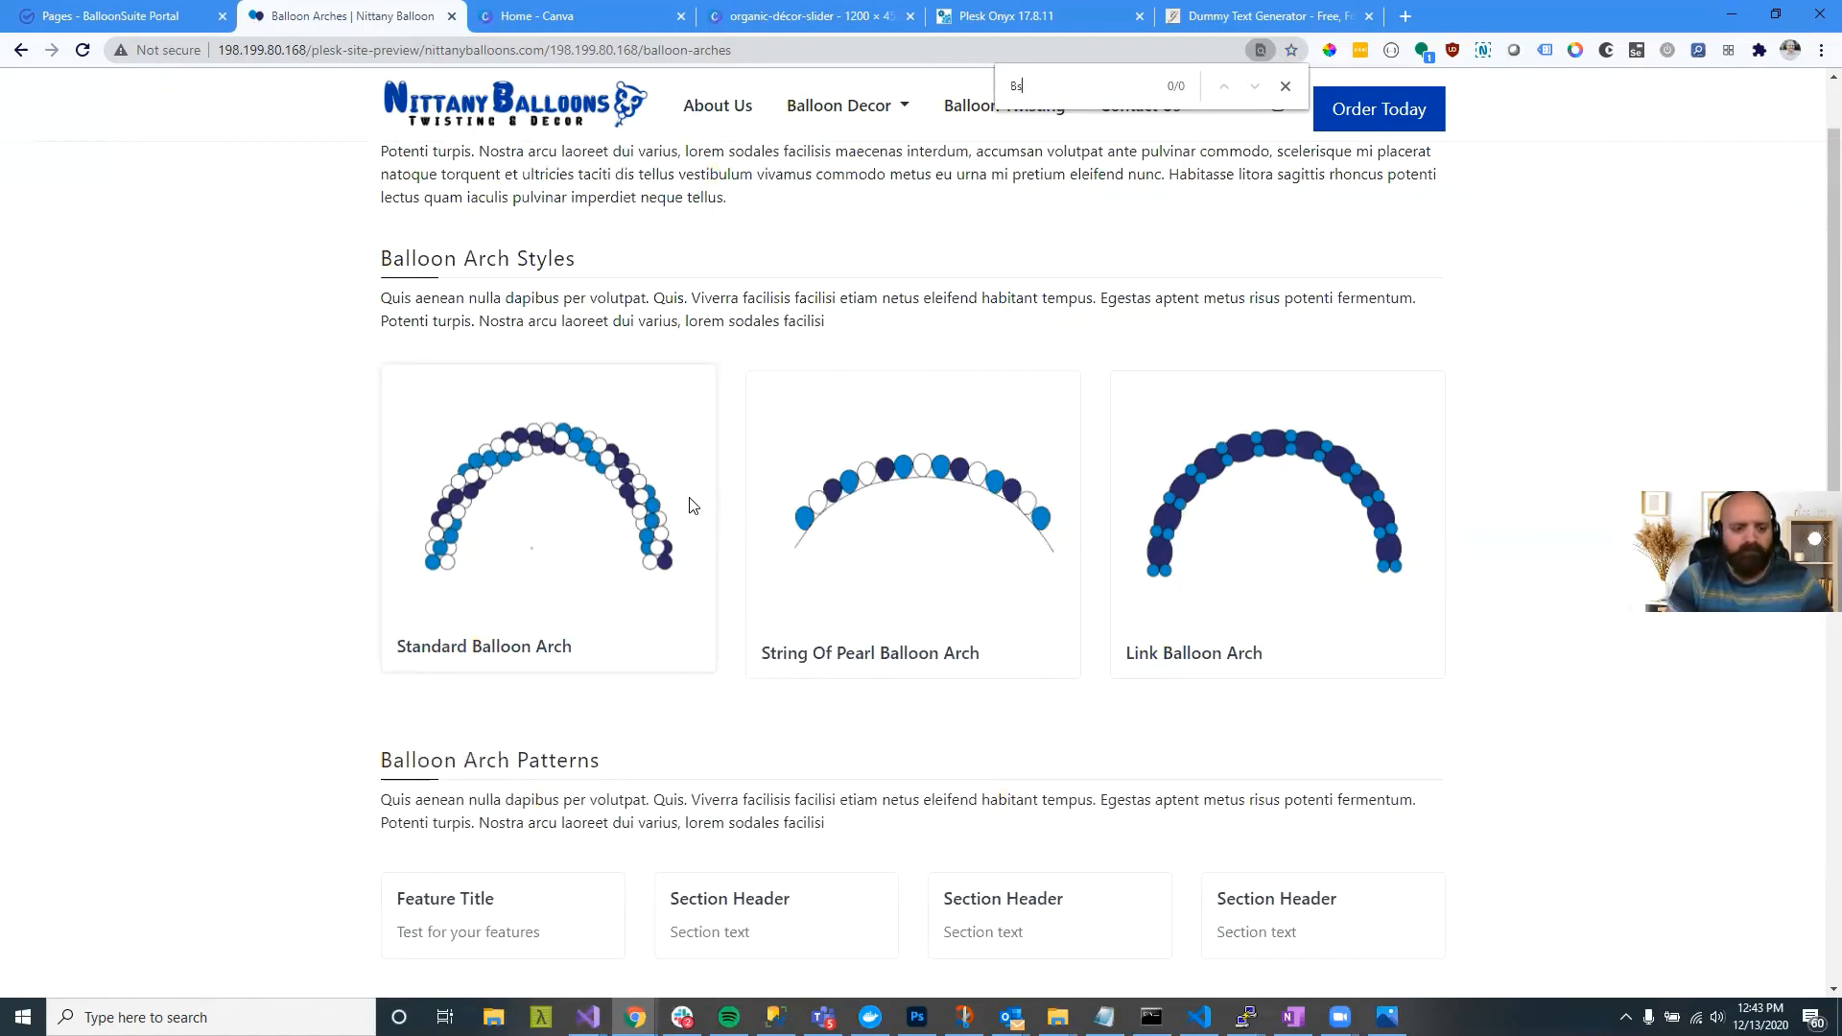
key(BackSpace)
text(alloon )
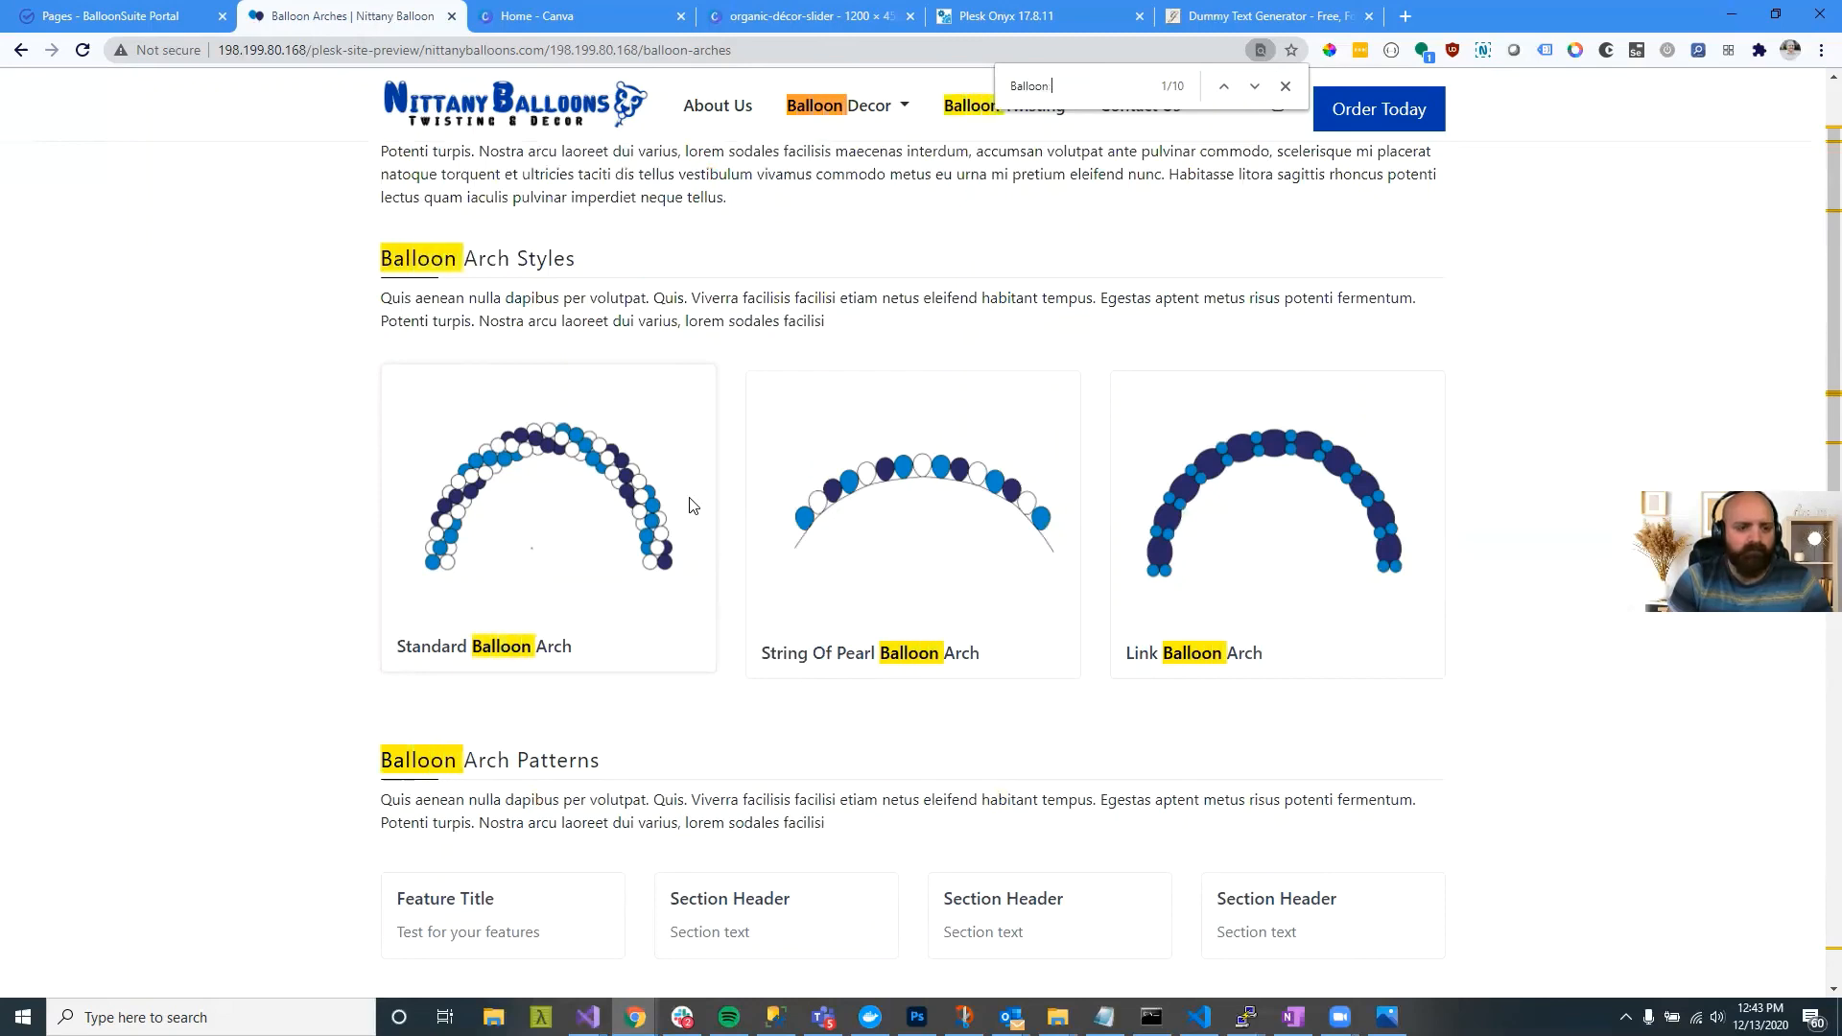
text(Arch)
Step: Examine the highlighted matches in the page title, section headings and arch style names, then close the page search
scroll(697, 592, down, 1)
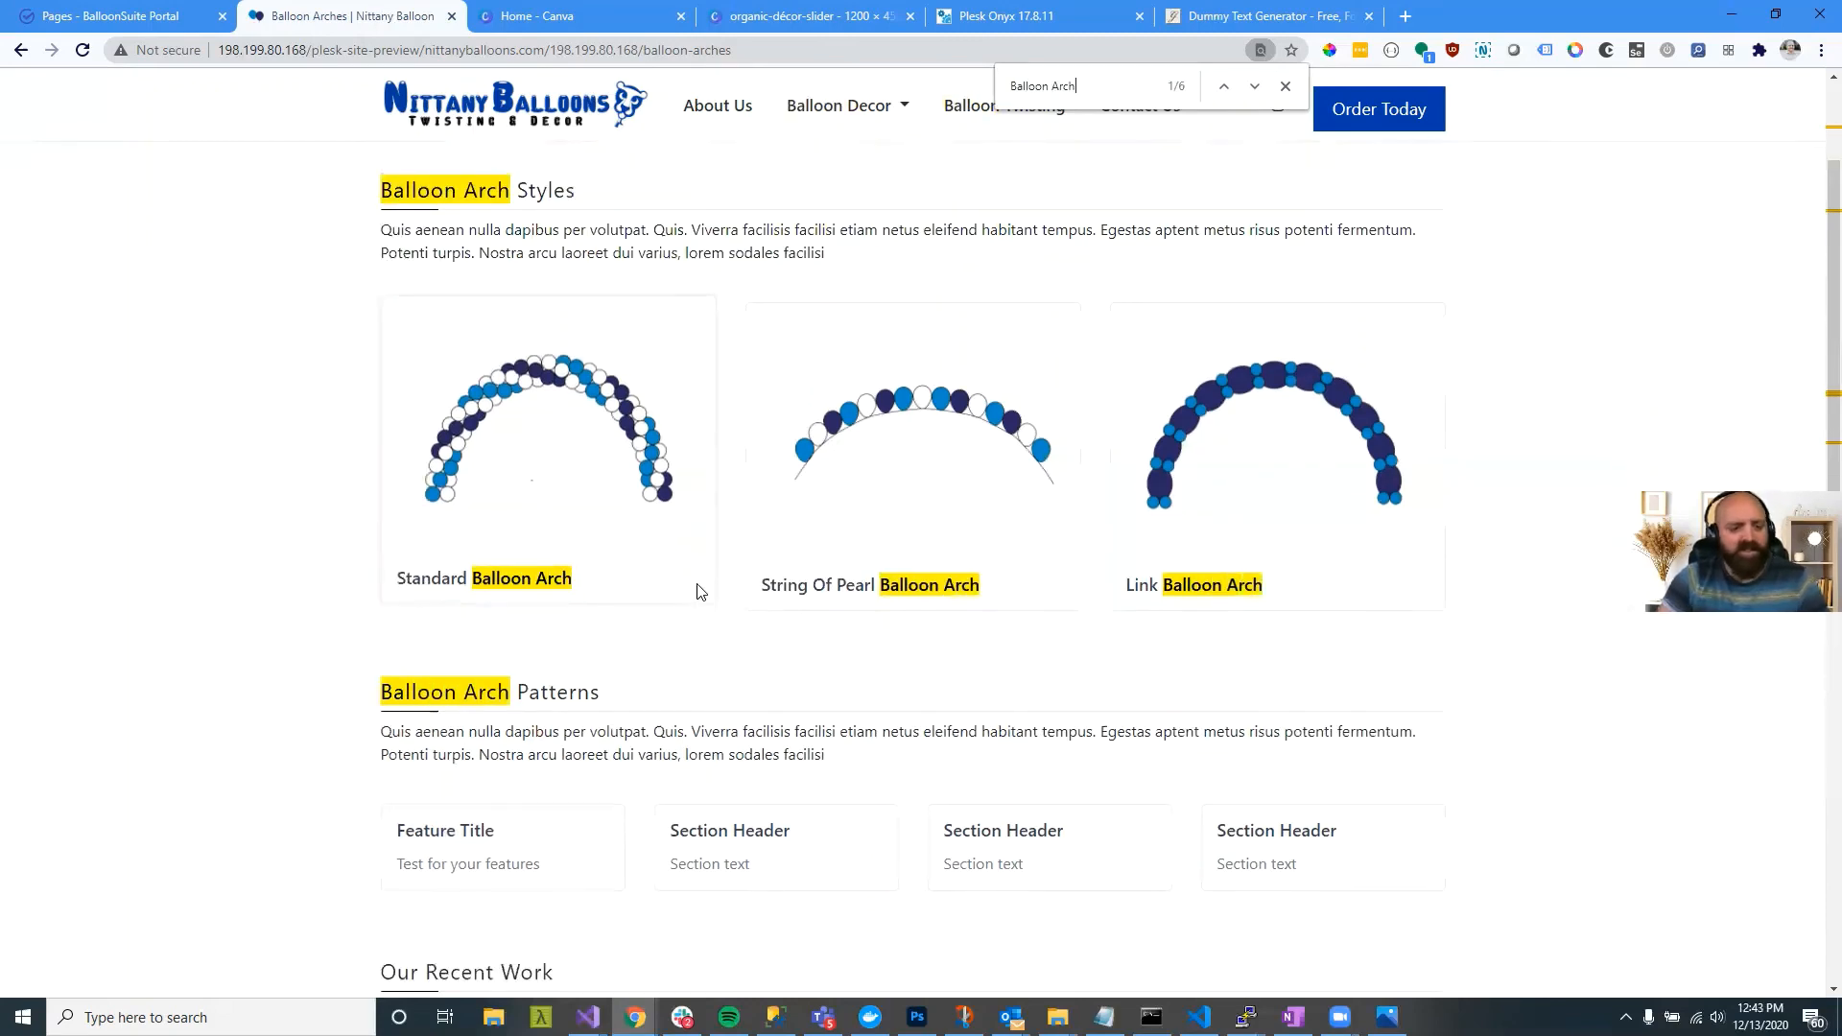
scroll(697, 592, down, 3)
scroll(697, 596, up, 5)
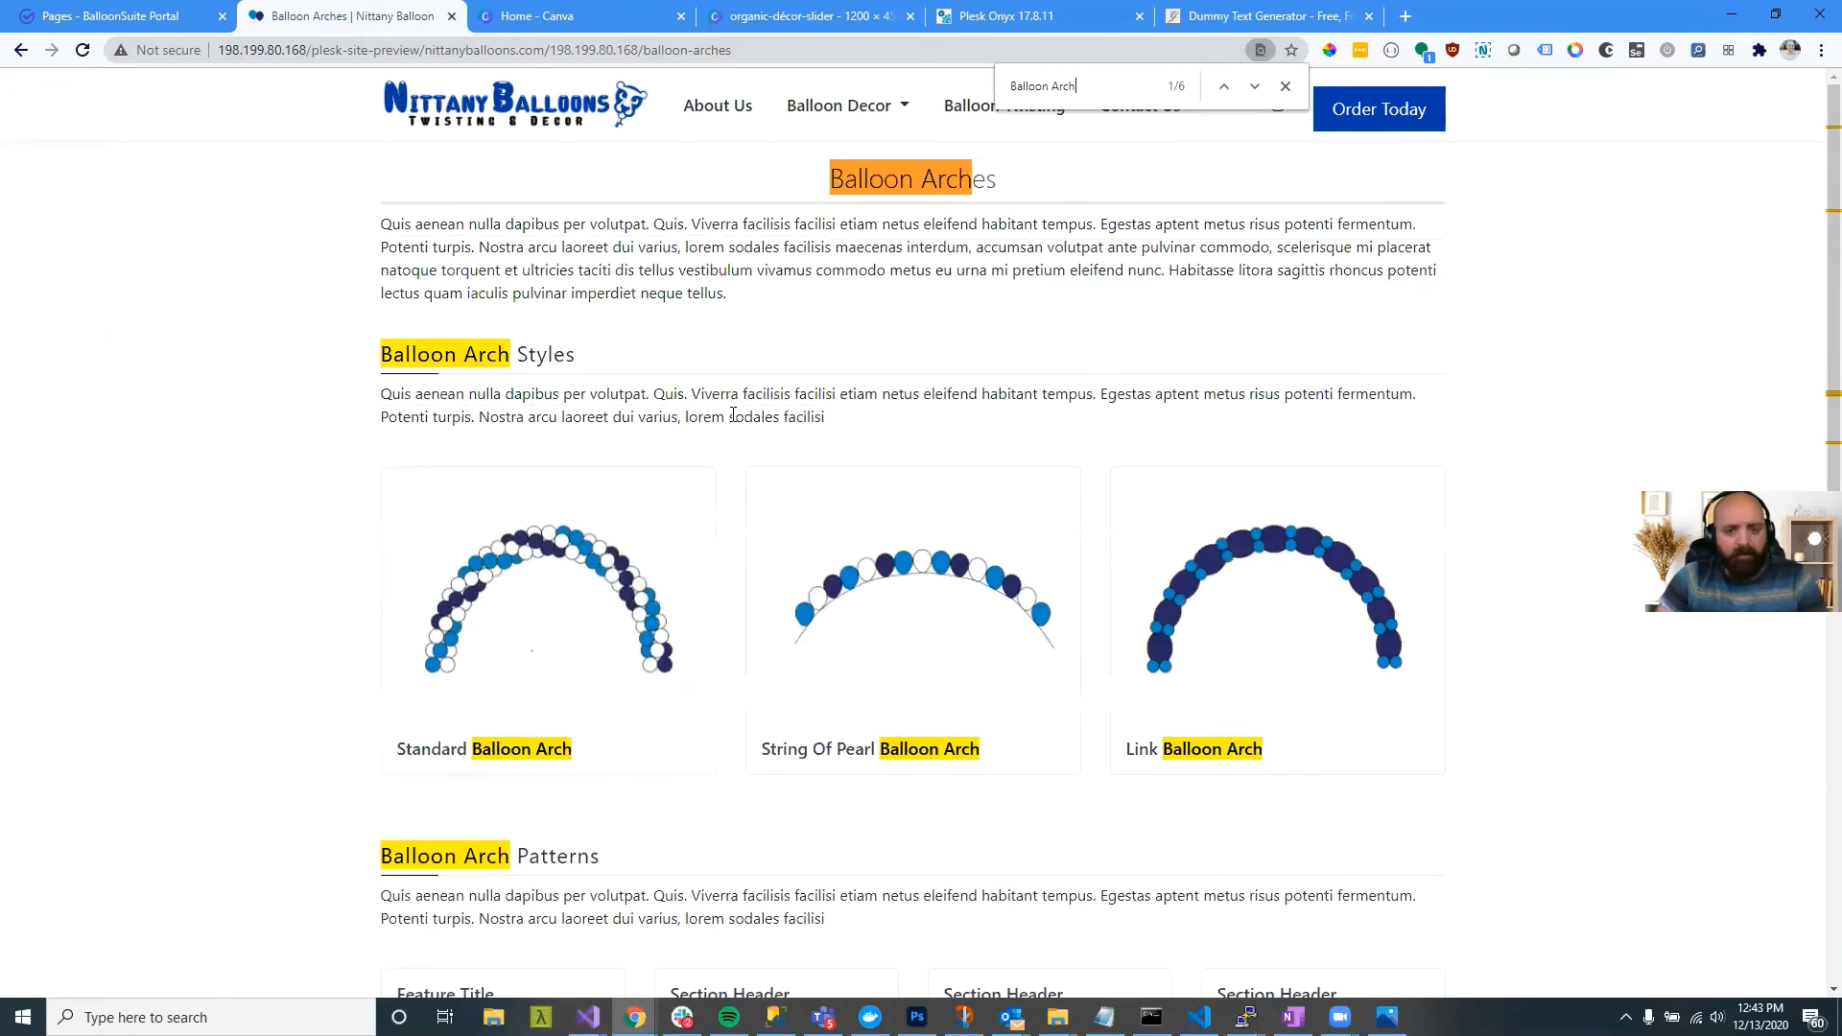
scroll(725, 451, down, 3)
scroll(671, 525, up, 3)
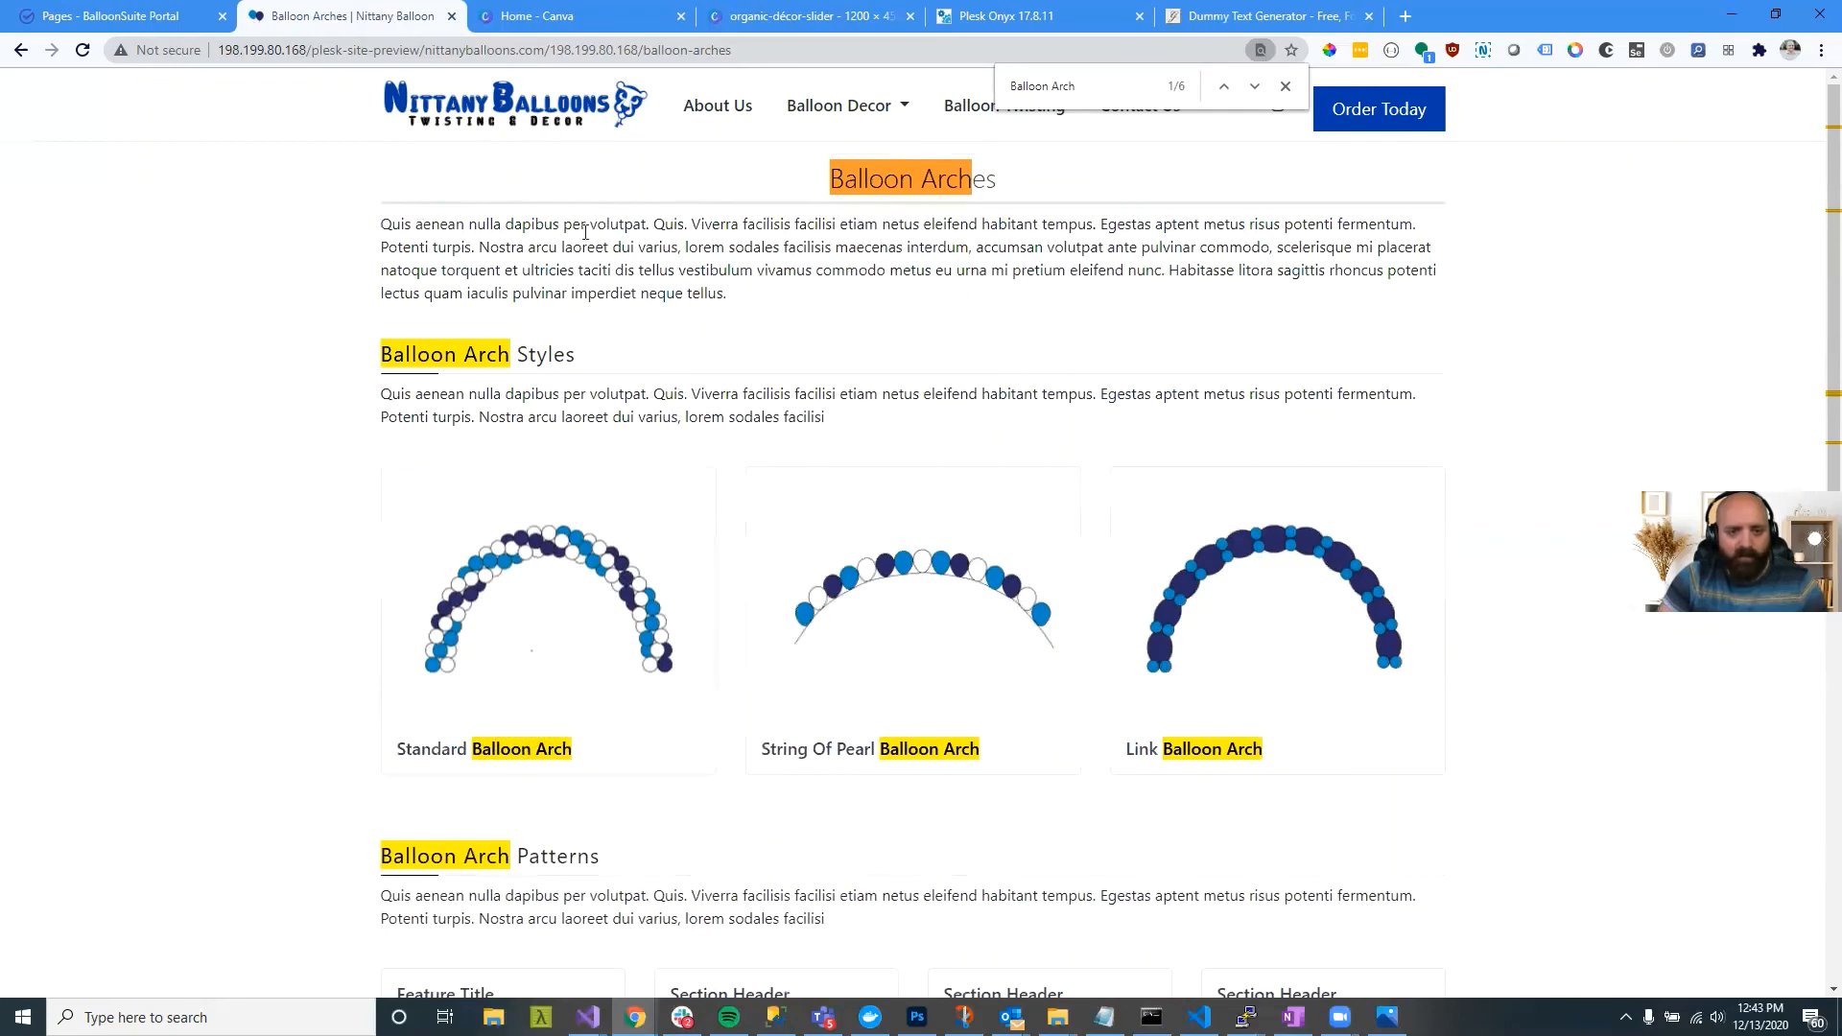
scroll(1031, 388, down, 4)
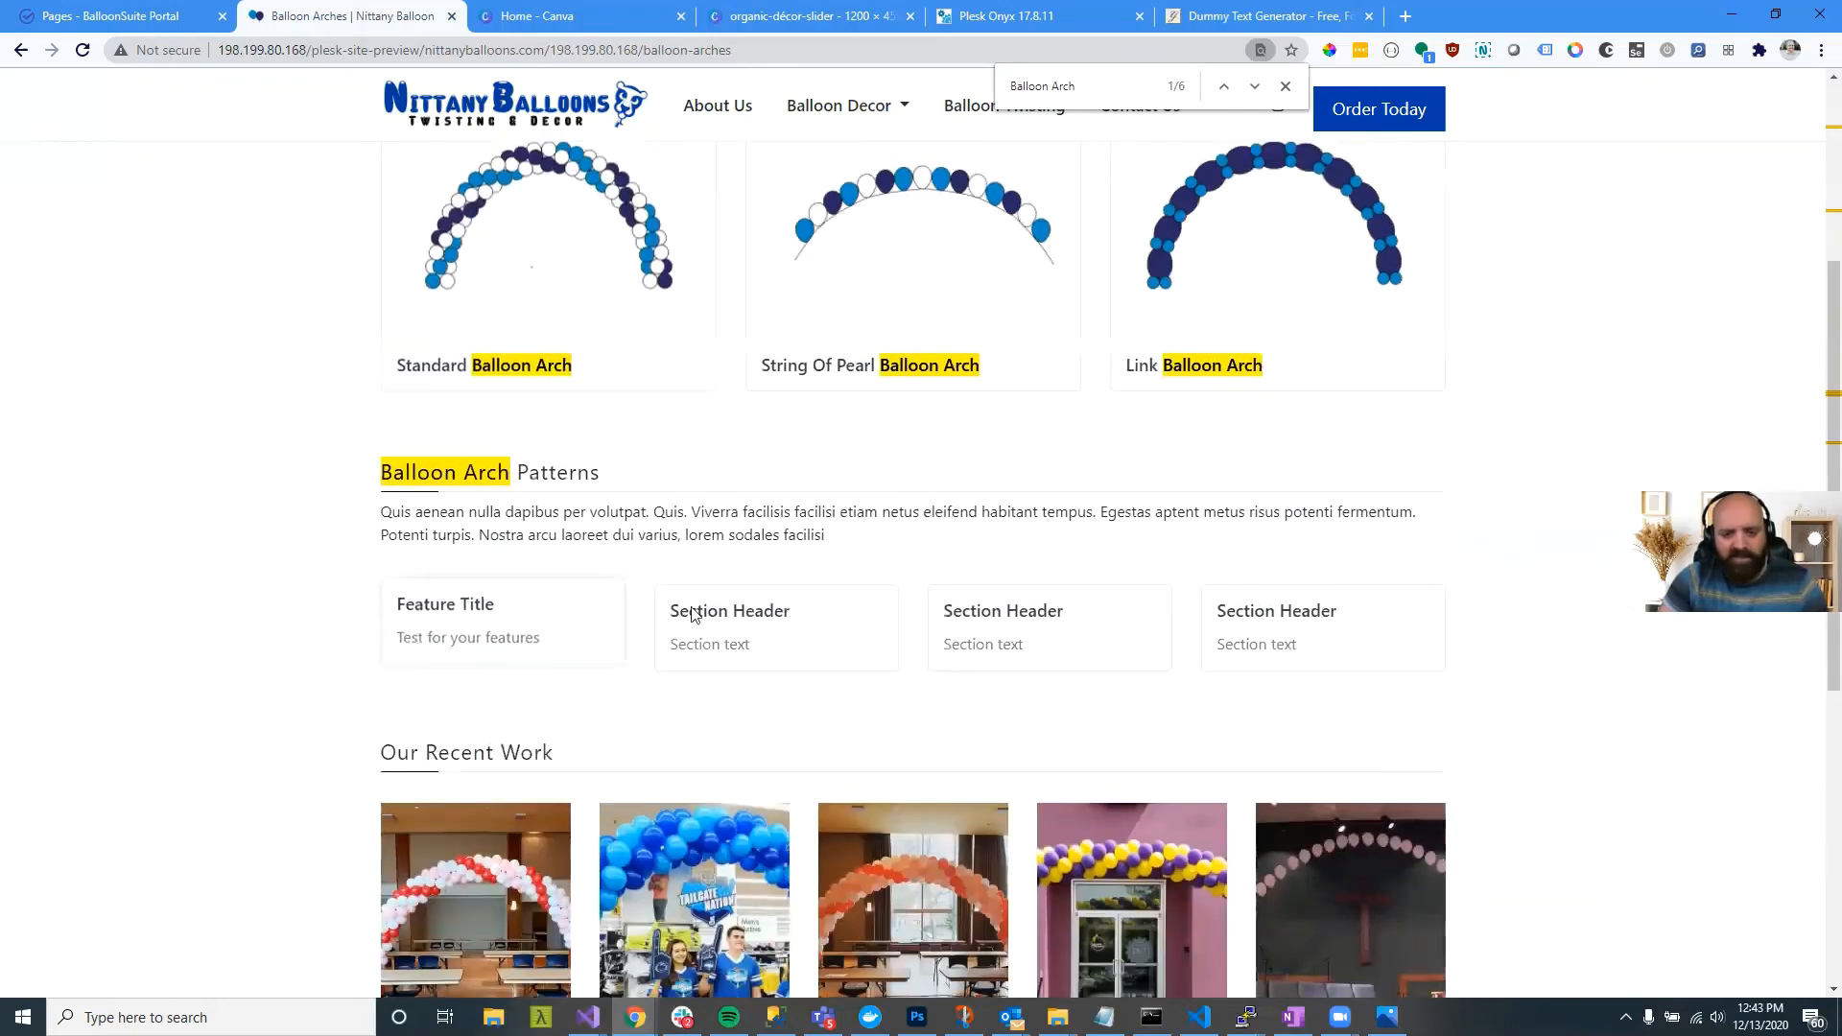
scroll(1097, 427, up, 4)
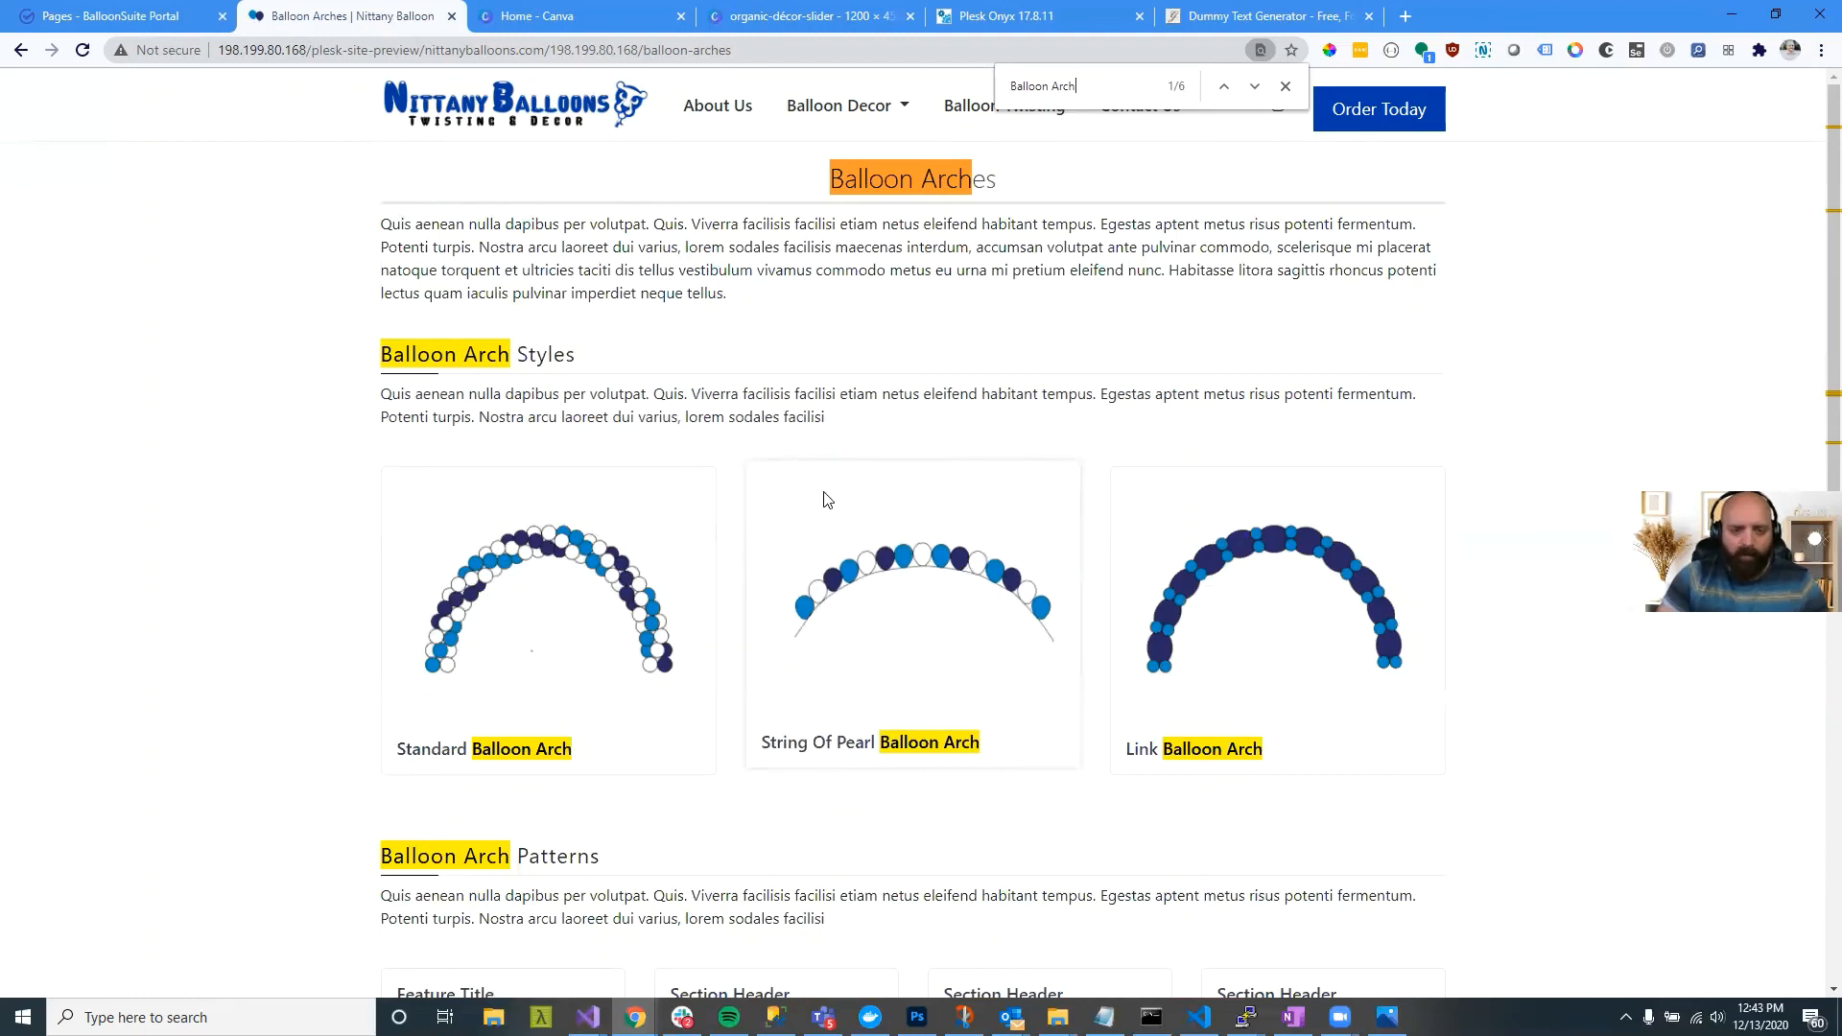
click(1286, 86)
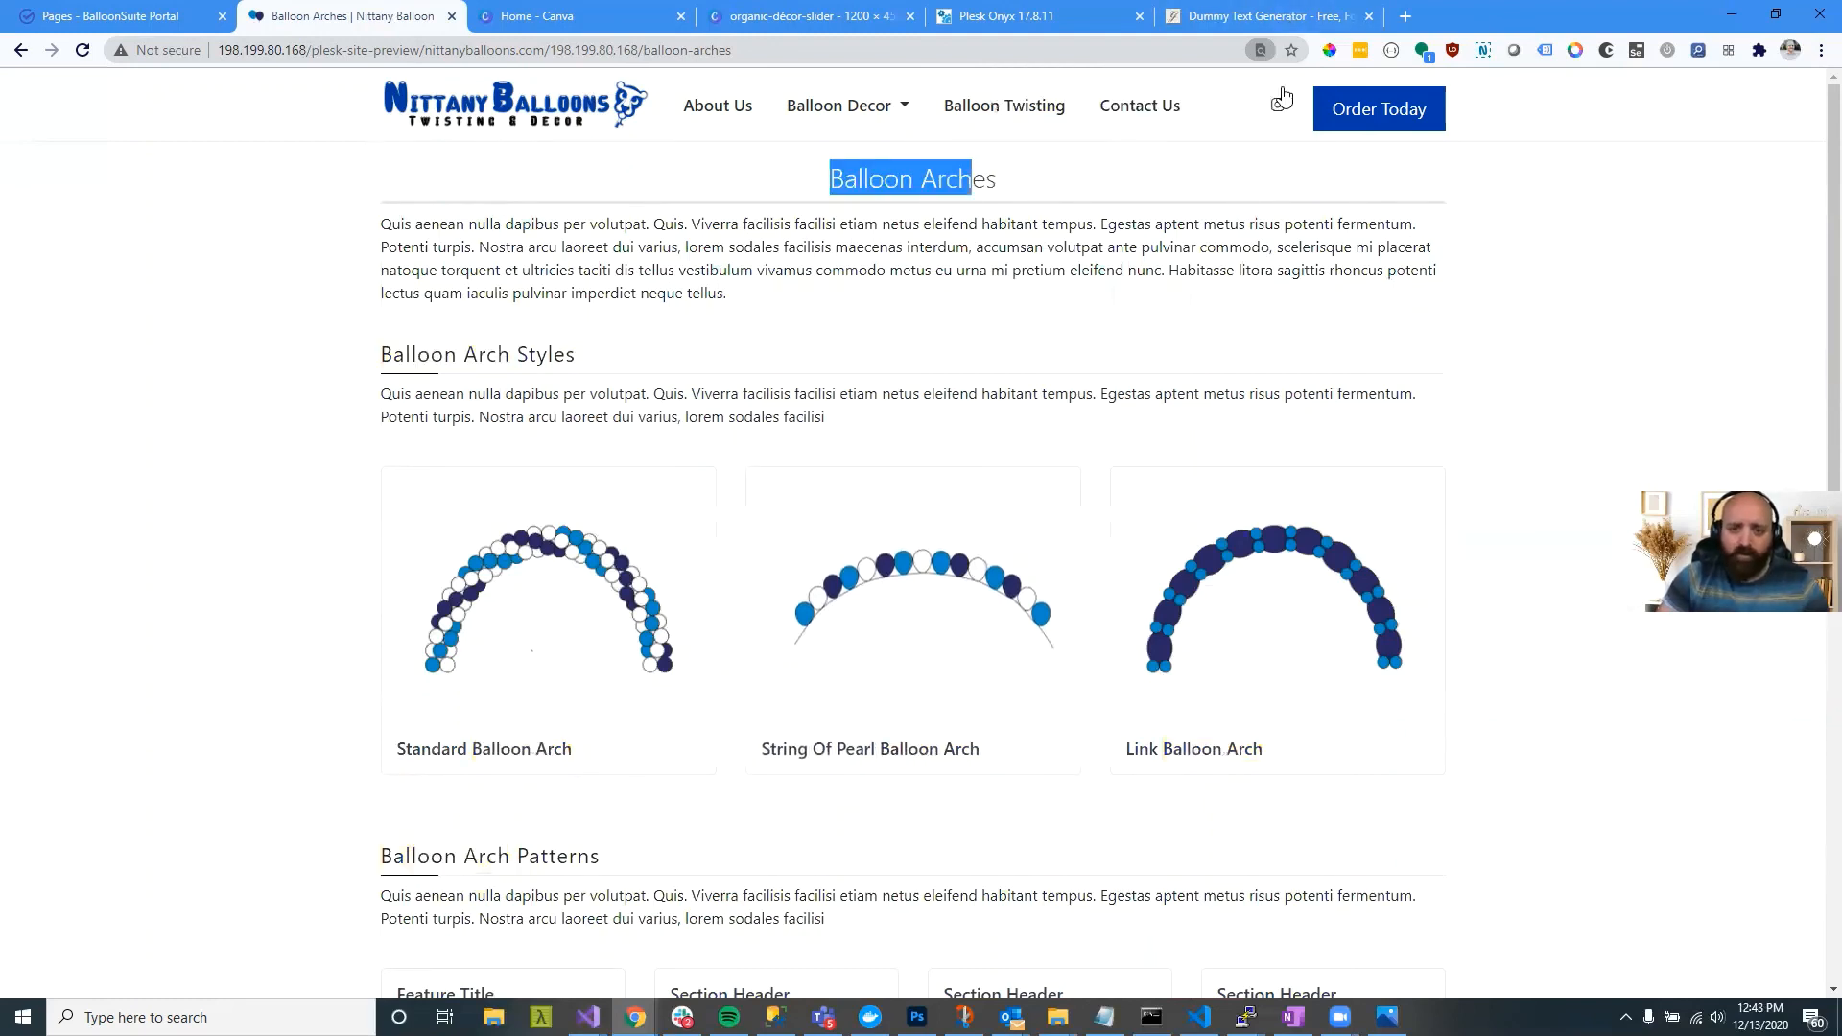